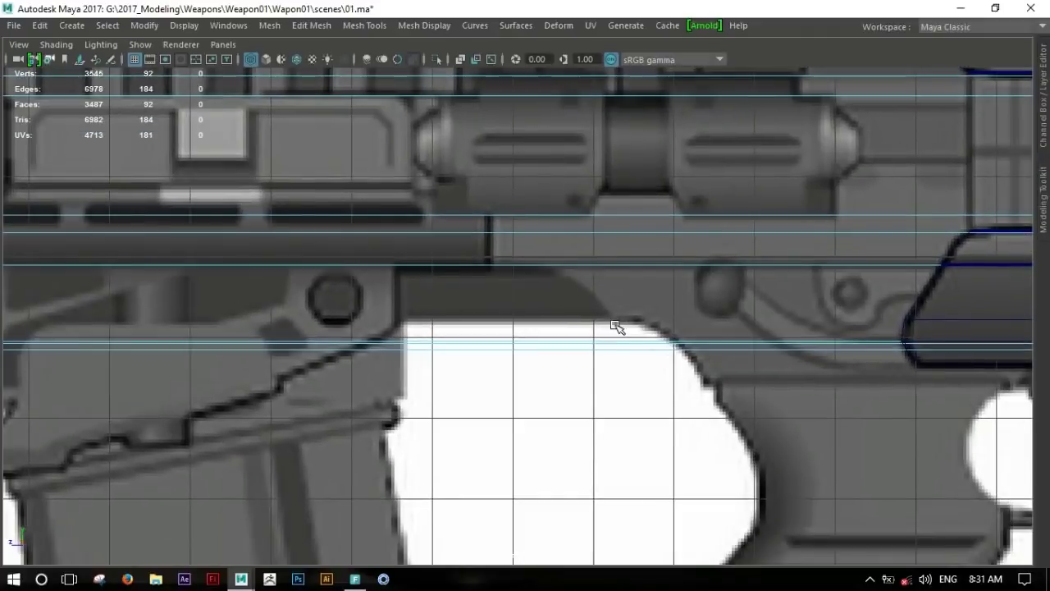
Cut vertical edge loops across polySurface23 and nudge one loop along the barrel.
left_click(613, 335)
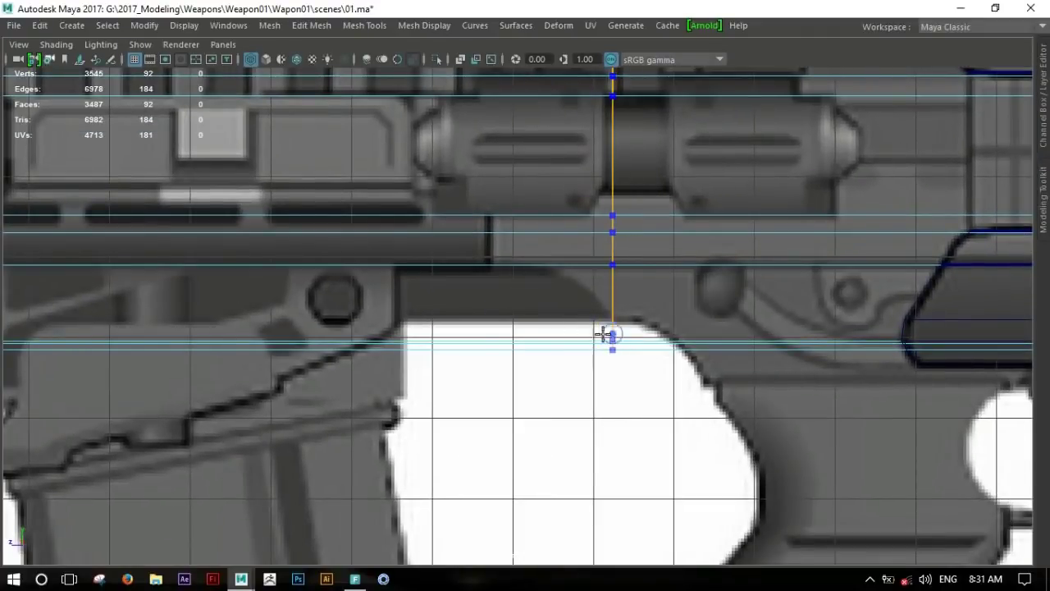
left_click(402, 326)
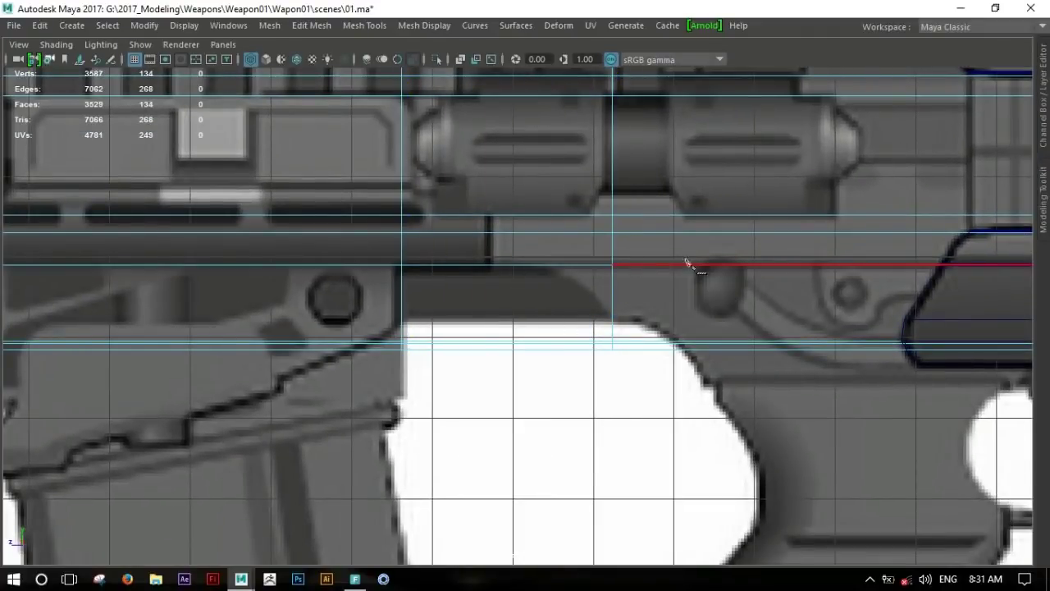
key("space")
key("space")
mouse_move(762, 304)
left_mouse_down("alt")
mouse_move(585, 296)
mouse_move(525, 312)
mouse_move(552, 328)
left_mouse_up("alt")
left_click(522, 315)
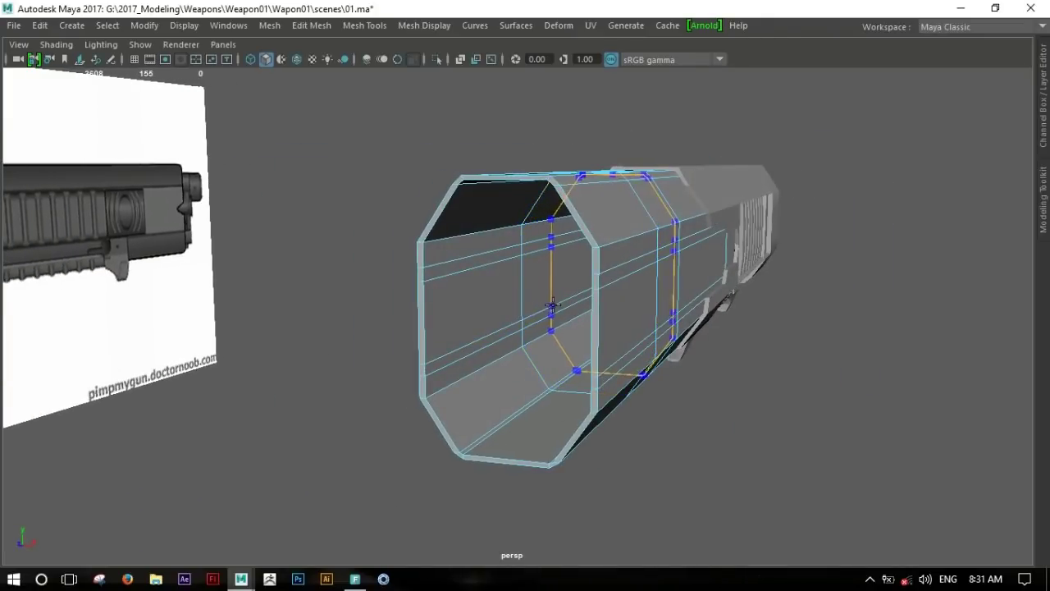
key("w")
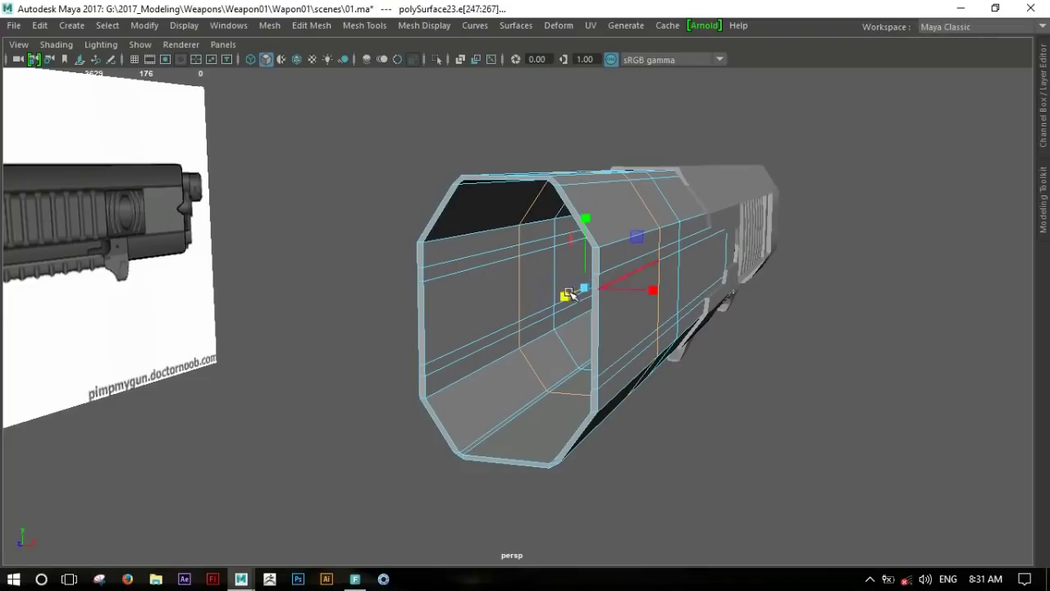
double_click(684, 271)
left_click_drag(602, 283, 646, 271)
In the side view, slide the selected edge loop along the receiver to match the reference.
key("space")
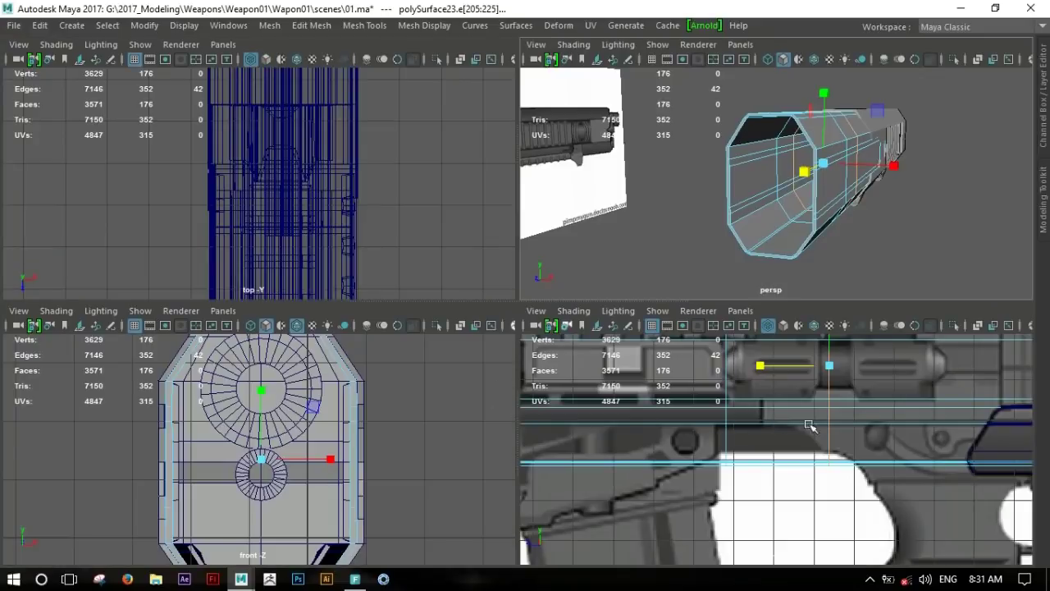
middle_click_drag(793, 425, 744, 488, "alt")
left_click(705, 428)
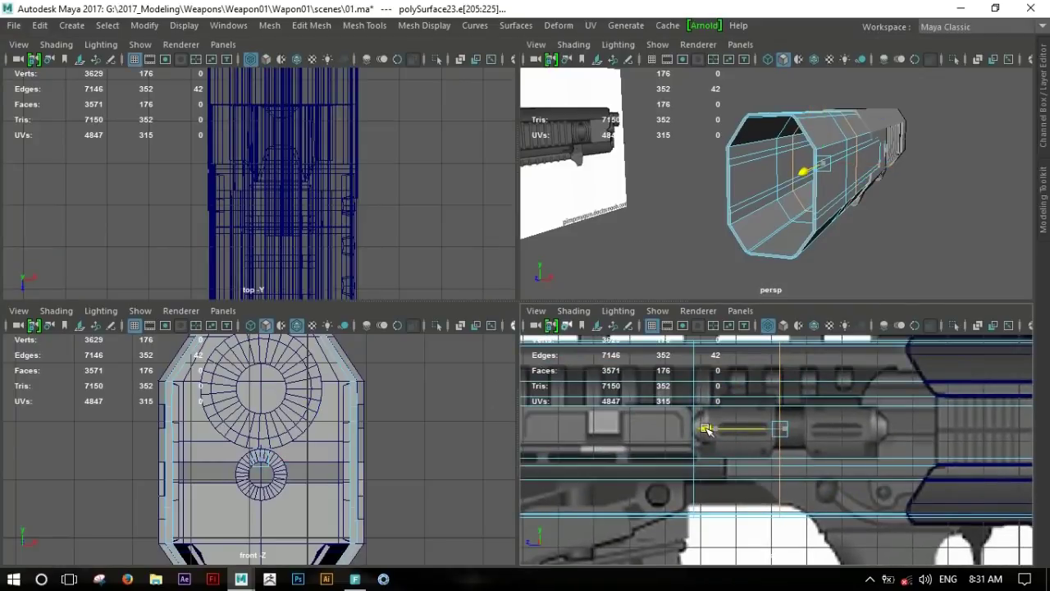
left_click_drag(706, 428, 708, 428)
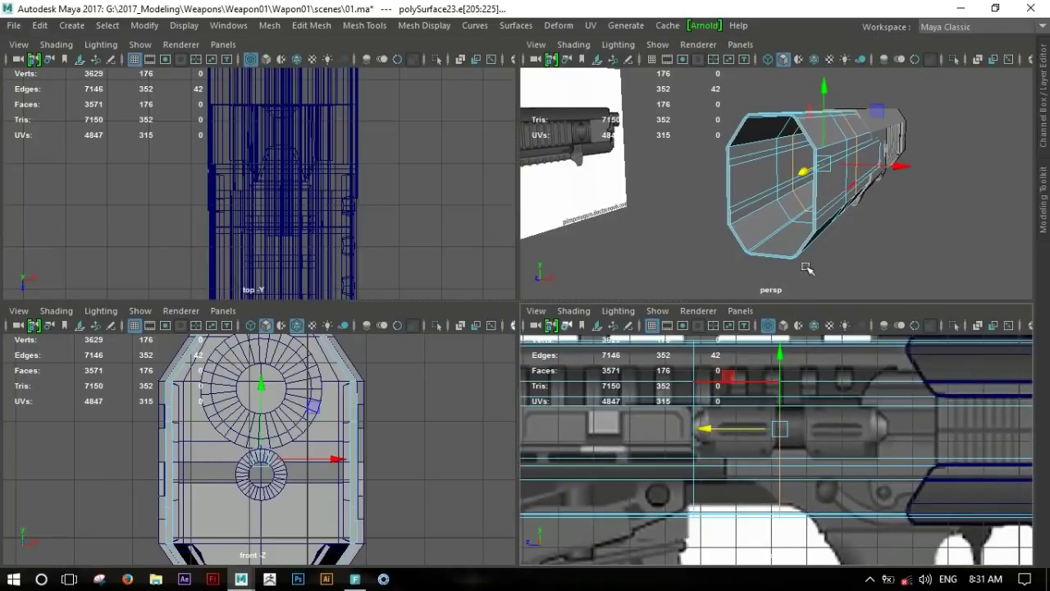
double_click(780, 210)
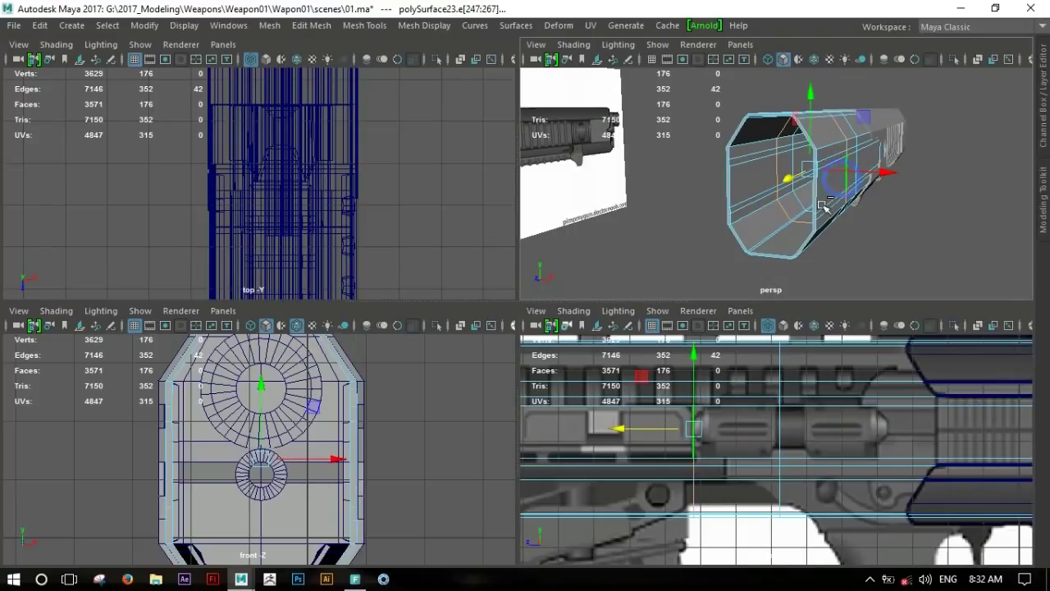
middle_click_drag(719, 509, 723, 454, "alt")
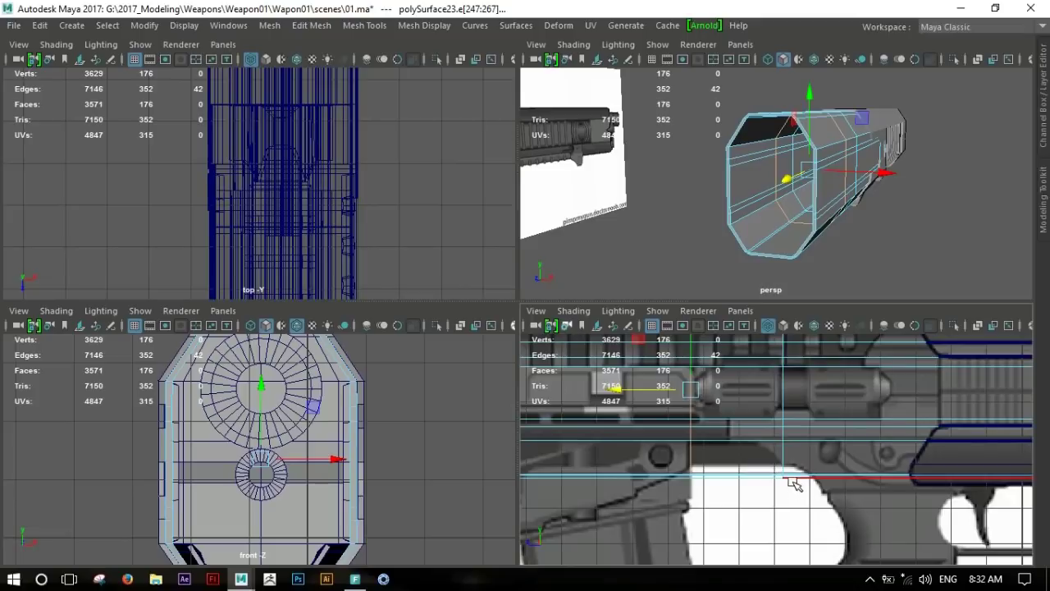
mouse_move(756, 131)
right_mouse_down()
mouse_move(669, 106)
mouse_move(681, 132)
right_mouse_up()
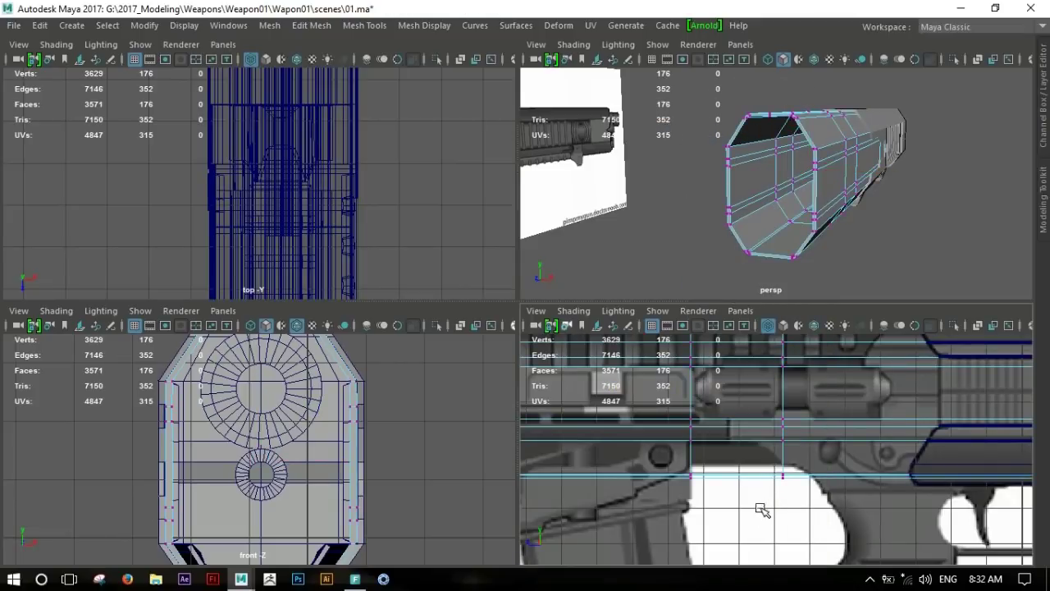
right_click_drag(763, 217, 648, 232, "shift")
Insert another edge loop along the receiver above the grip.
key("F8")
left_click_drag(763, 476, 776, 474)
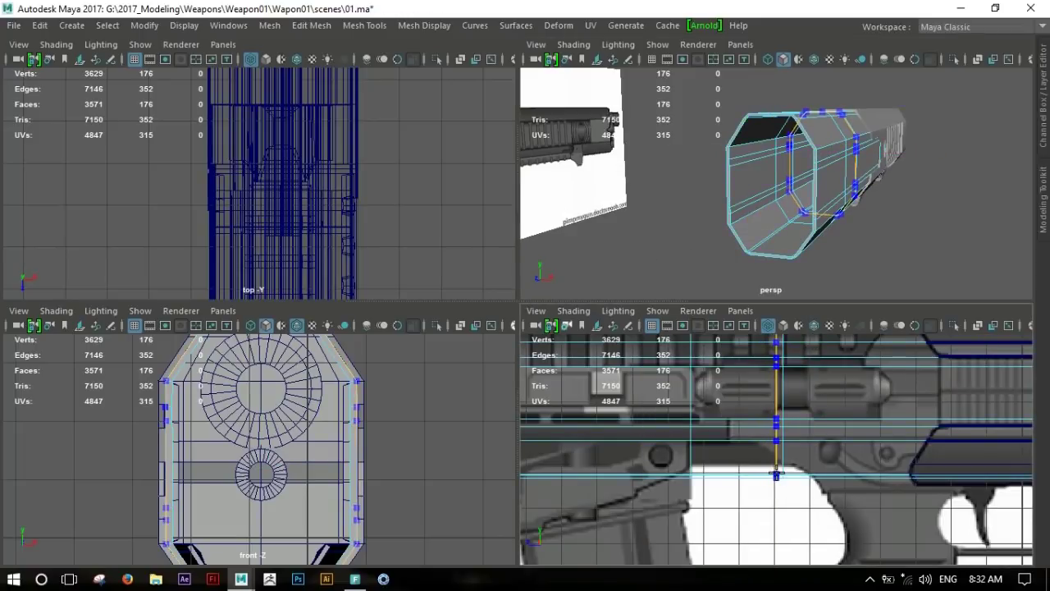
mouse_move(777, 474)
left_mouse_down()
mouse_move(789, 470)
mouse_move(828, 496)
left_mouse_up()
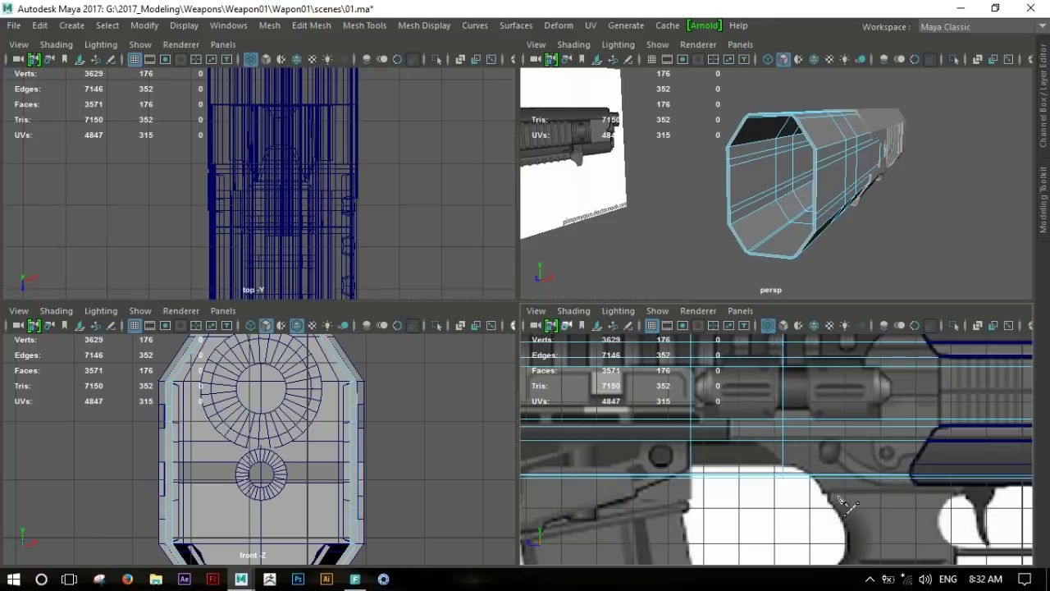
scroll(825, 496, "down", 2)
scroll(820, 484, "down", 2)
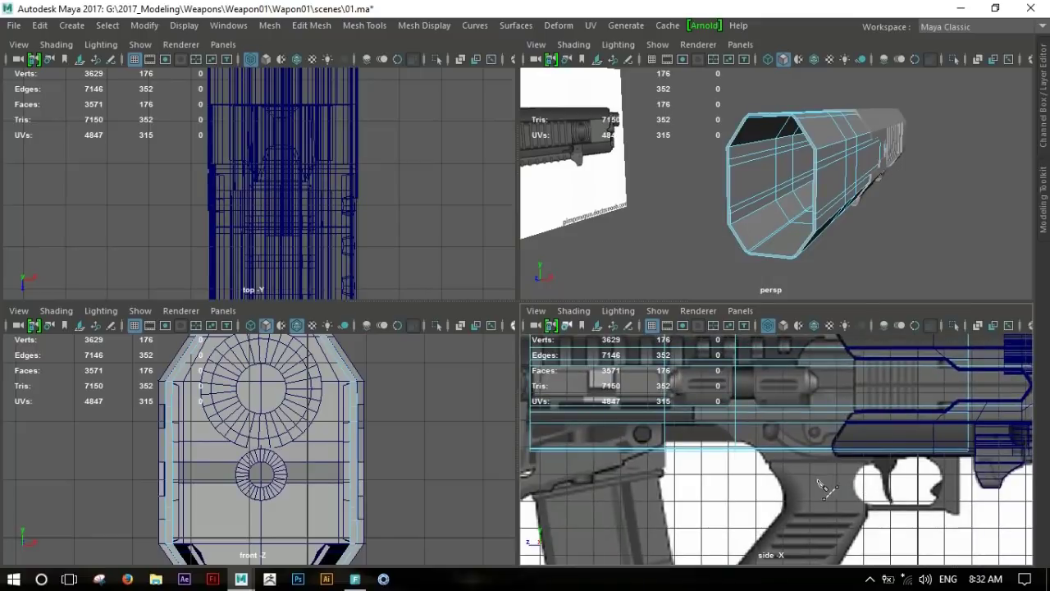
scroll(823, 482, "up", 2)
scroll(853, 489, "up", 1)
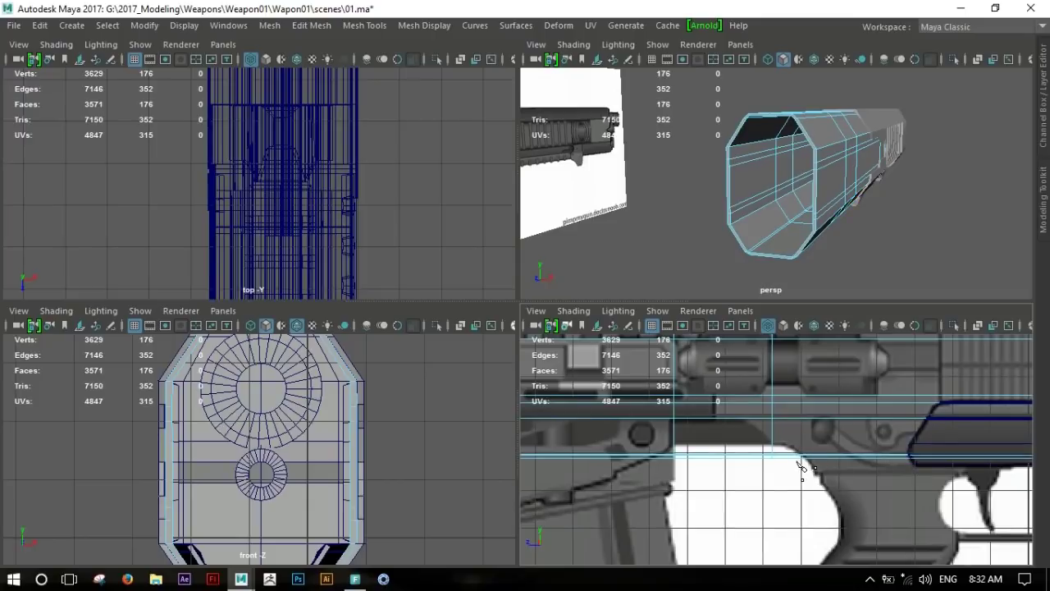
Insert more edge loops at the grip front and along the barrel.
left_click_drag(678, 429, 756, 456)
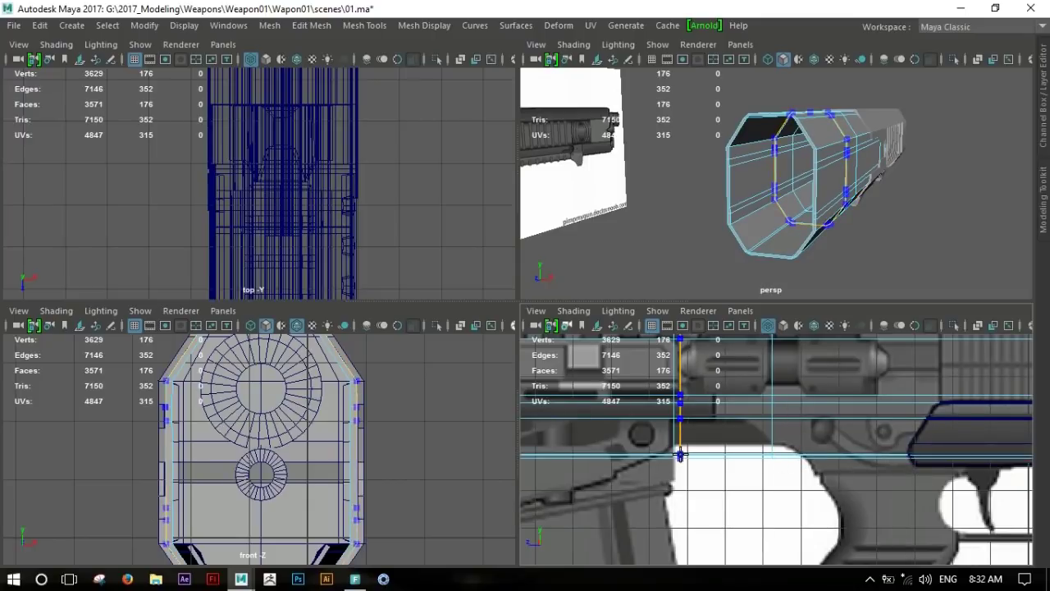
left_click_drag(757, 456, 772, 457)
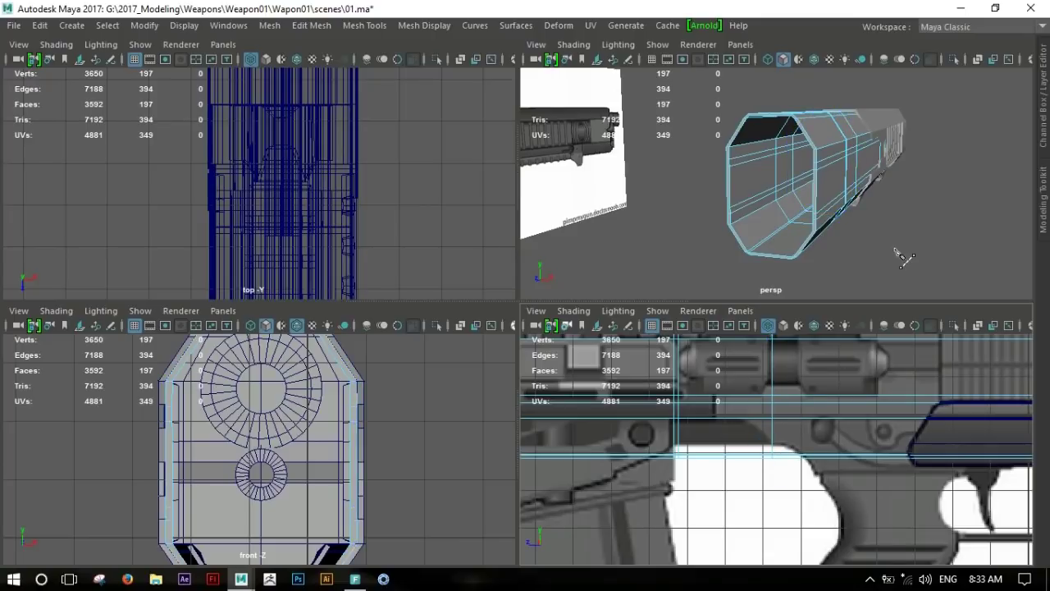
scroll(857, 232, "up", 3)
left_click(808, 222)
scroll(861, 230, "up", 2)
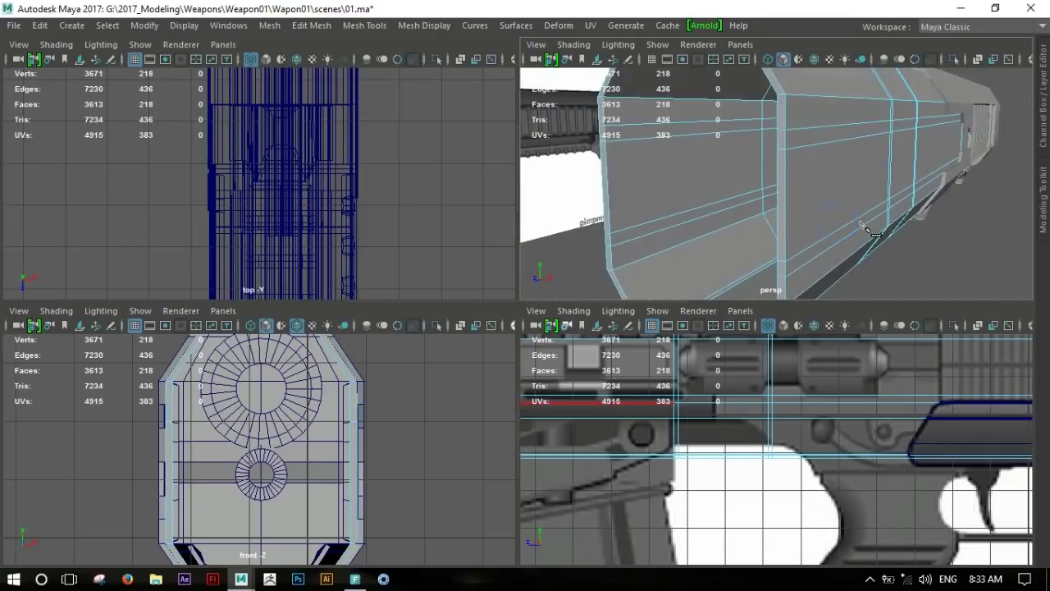
left_click_drag(867, 228, 883, 233)
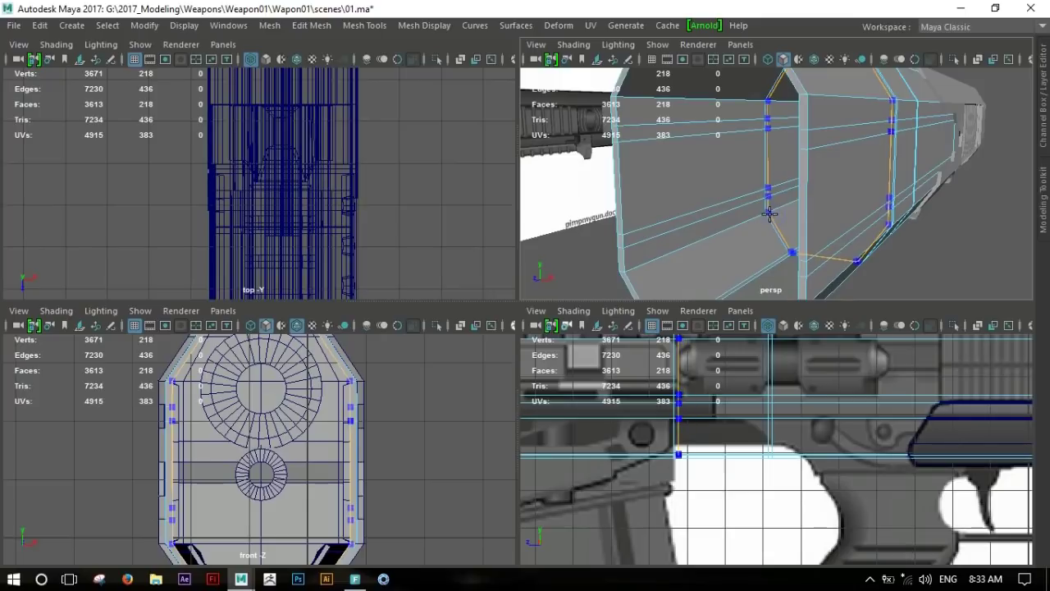
left_click(799, 150)
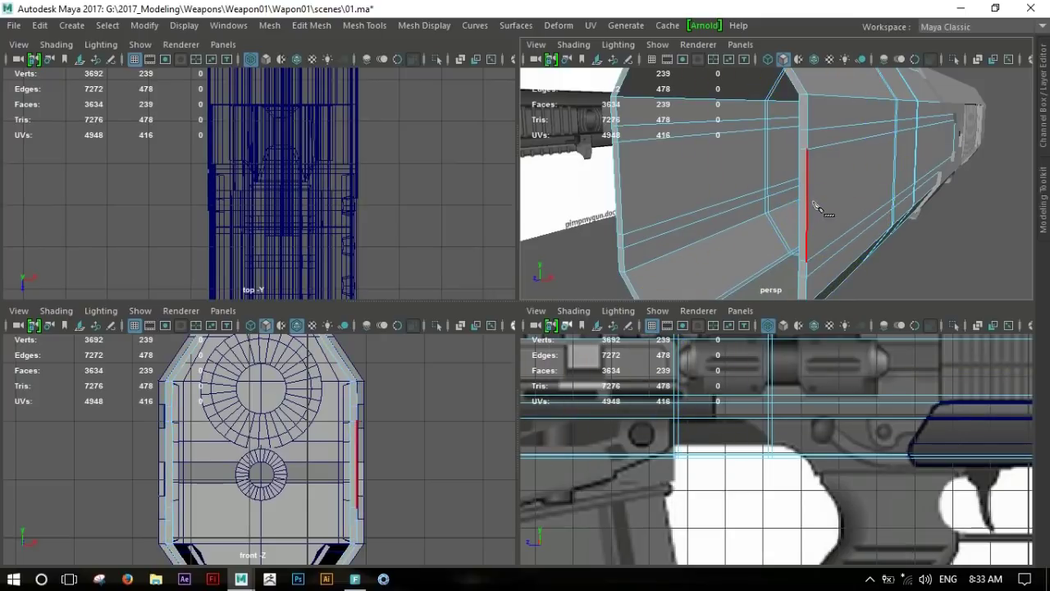
left_click(814, 205)
left_click_drag(815, 205, 804, 195, "alt")
key("Return")
double_click(809, 215)
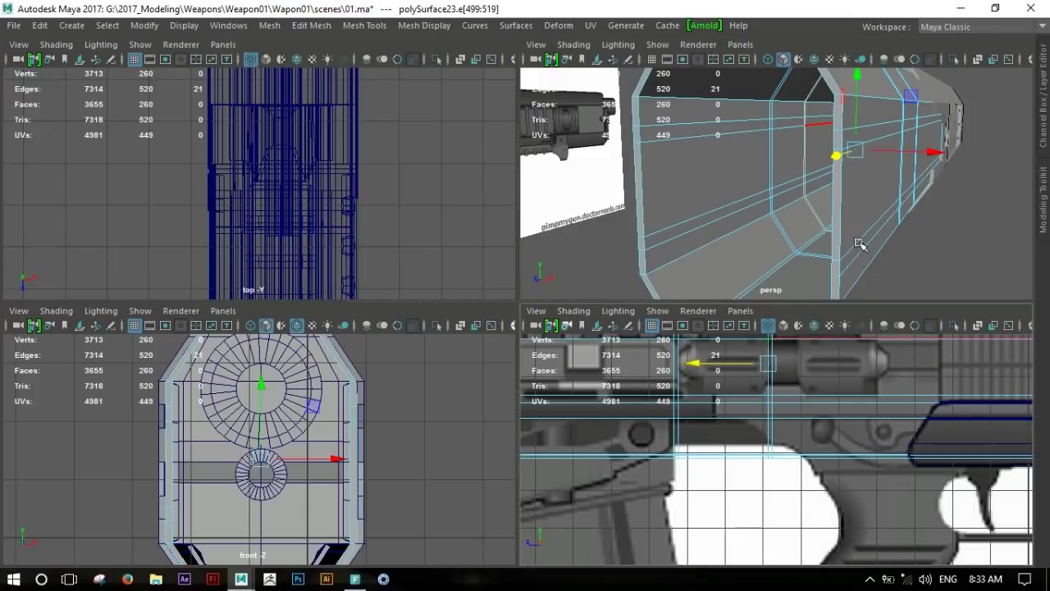
Raise the underside vertices between two loops on Y to notch the receiver above the grip.
key("space")
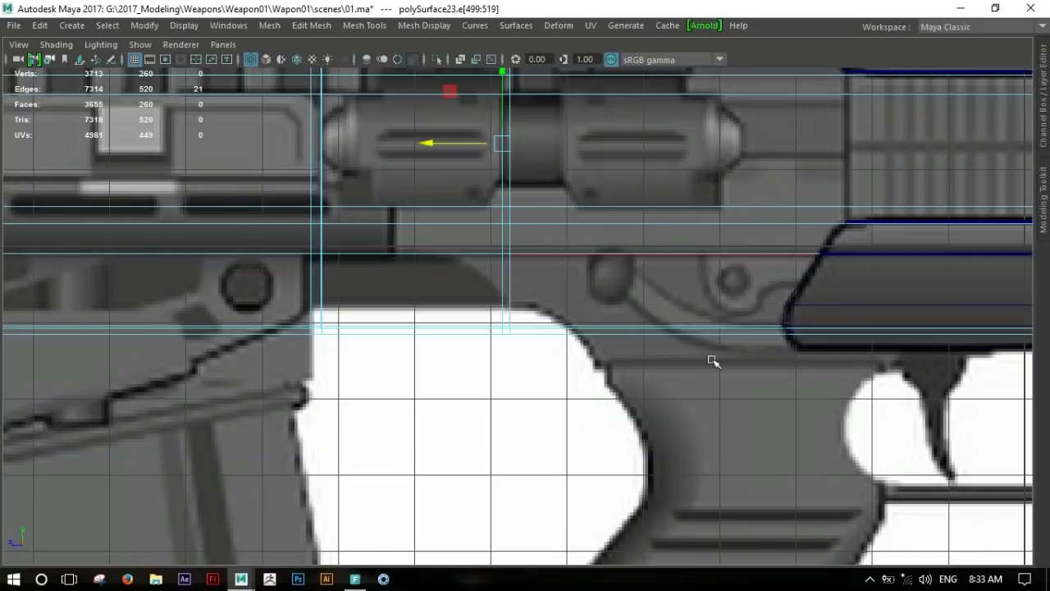
middle_click_drag(734, 382, 720, 352, "alt")
scroll(719, 352, "up", 2)
mouse_move(695, 131)
right_mouse_down()
mouse_move(657, 211)
mouse_move(657, 134)
right_mouse_up()
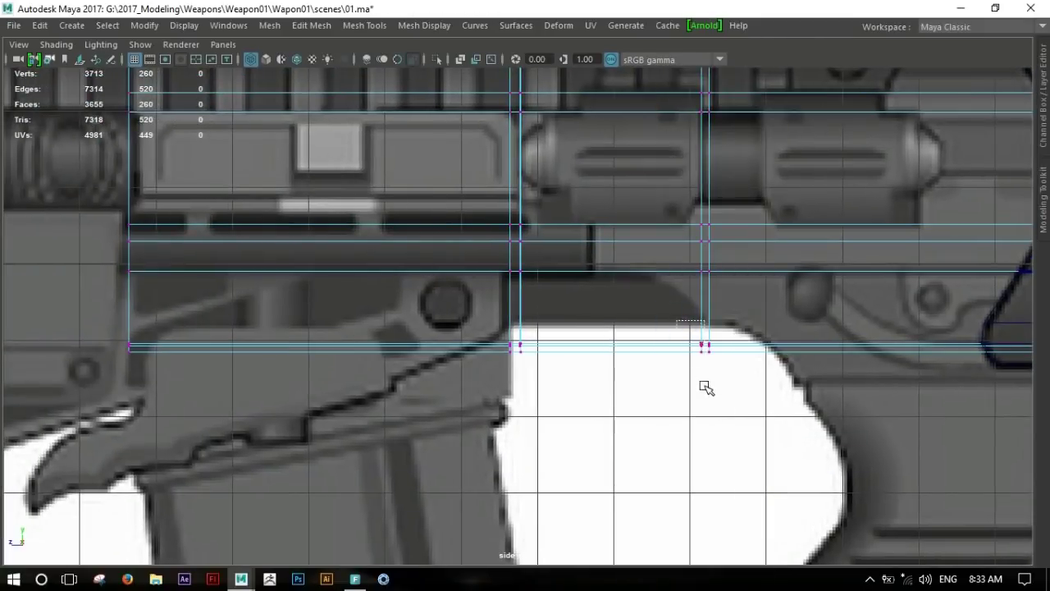
left_click_drag(705, 387, 569, 328)
left_click_drag(610, 273, 610, 242)
key("F8")
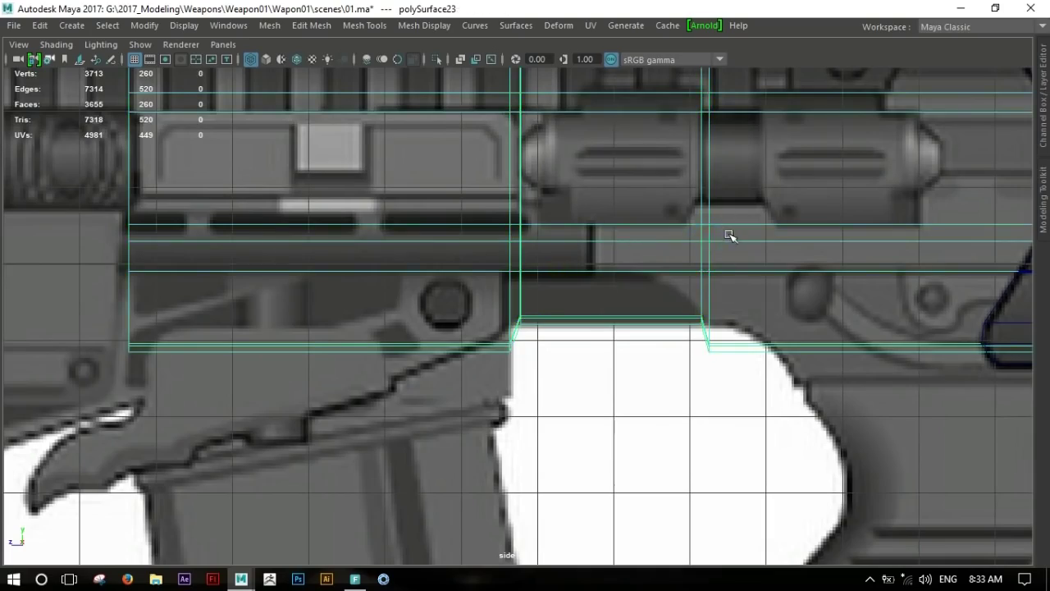
Orbit the perspective view to inspect the notched receiver from the barrel end.
key("space")
key("space")
mouse_move(837, 288)
left_mouse_down("alt")
mouse_move(497, 197)
mouse_move(833, 443)
left_mouse_up("alt")
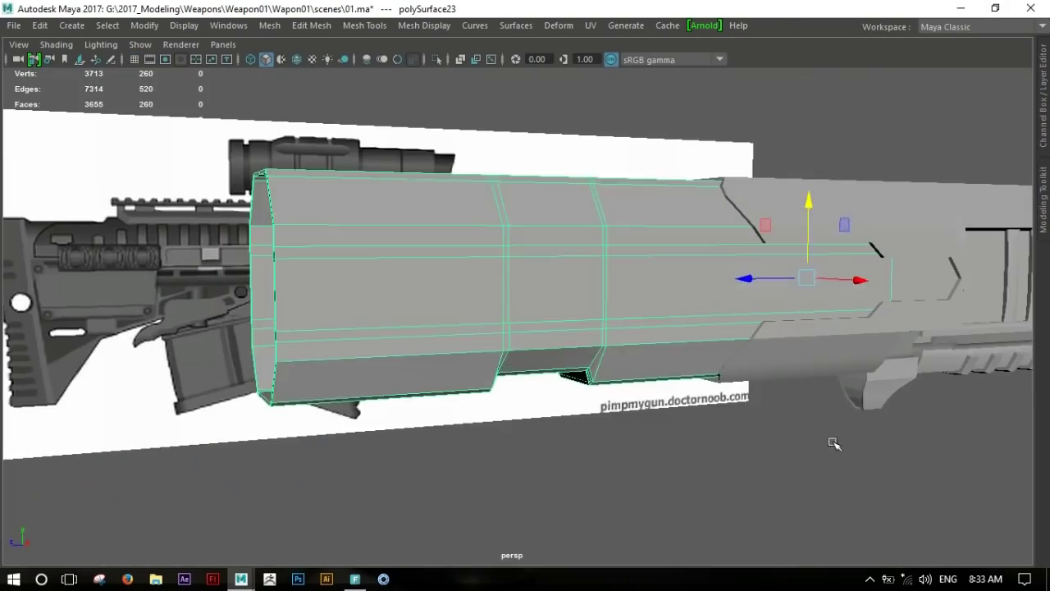
left_click(833, 443)
right_click_drag(833, 443, 563, 394, "alt")
mouse_move(563, 394)
left_mouse_down("alt")
mouse_move(604, 282)
mouse_move(755, 380)
mouse_move(787, 369)
mouse_move(550, 352)
mouse_move(604, 364)
left_mouse_up("alt")
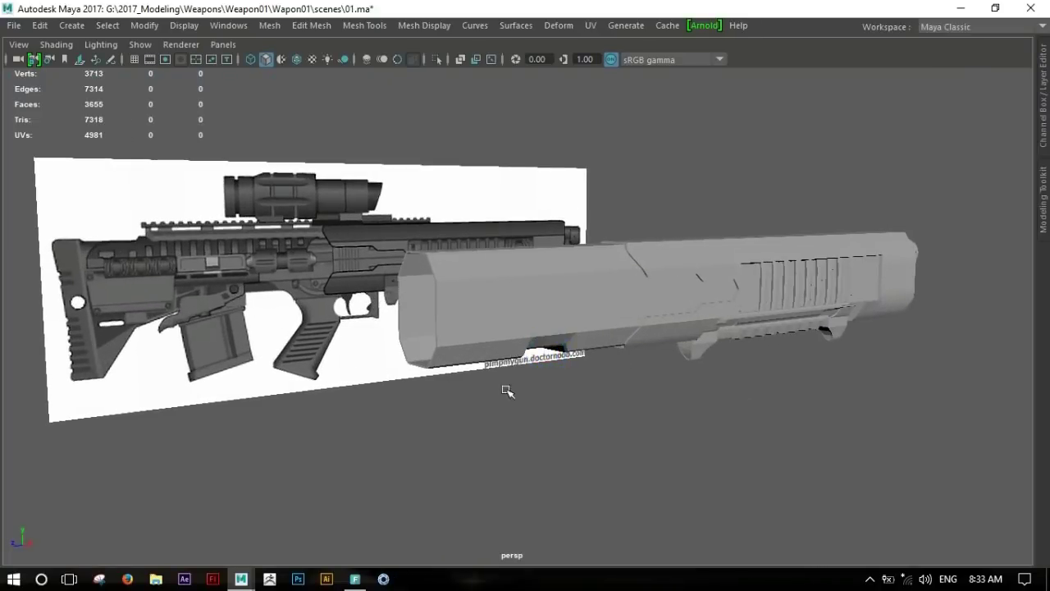
Centre the full-screen side view on the grip and magazine area.
key("space")
key("space")
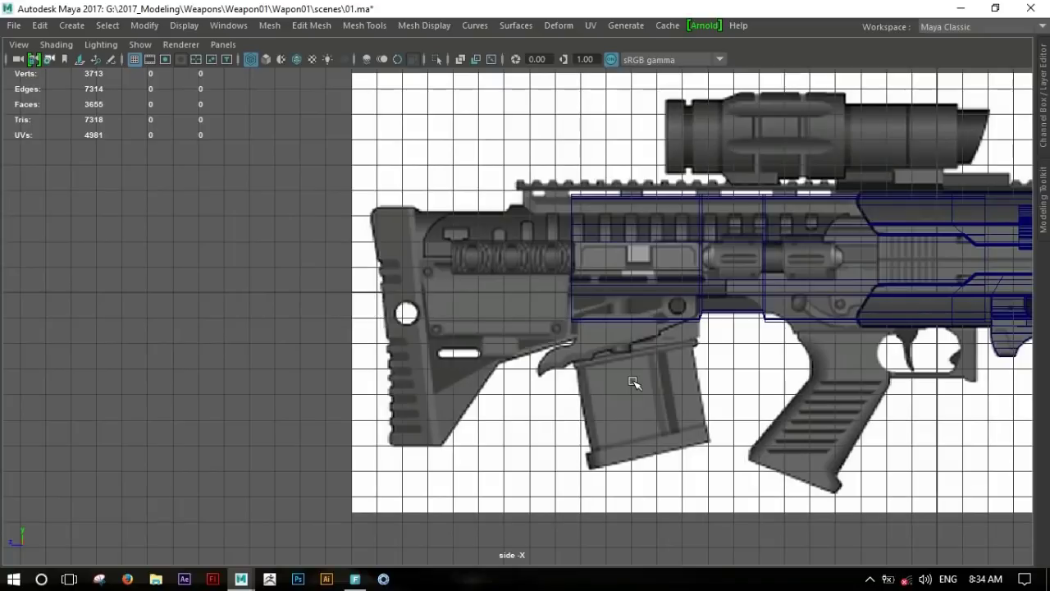
key("space")
scroll(551, 270, "up", 3)
mouse_move(551, 270)
middle_mouse_down("alt")
mouse_move(674, 284)
mouse_move(651, 347)
middle_mouse_up("alt")
scroll(674, 285, "up", 2)
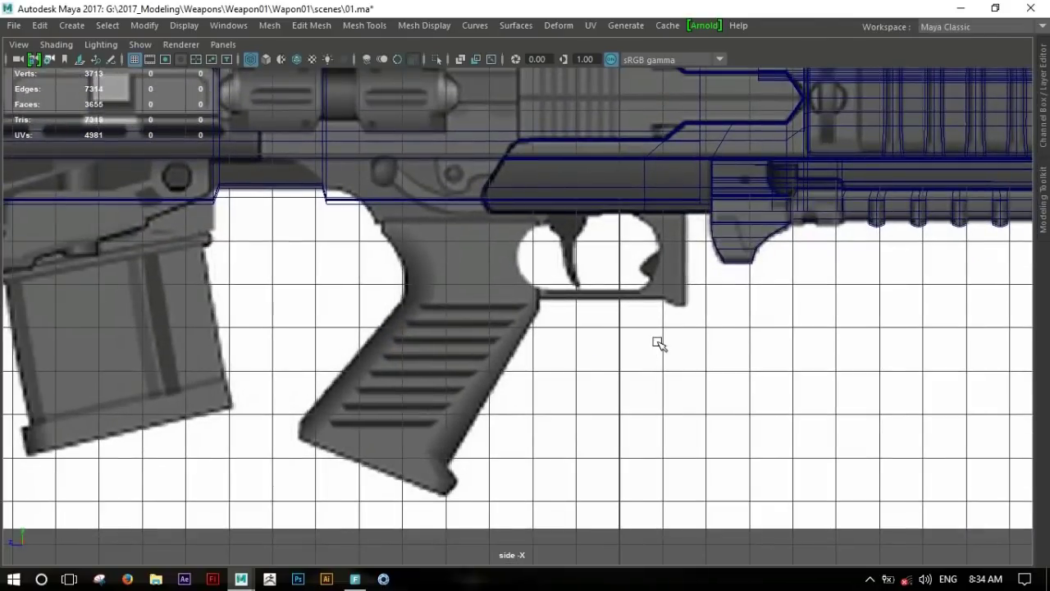
scroll(665, 318, "up", 3)
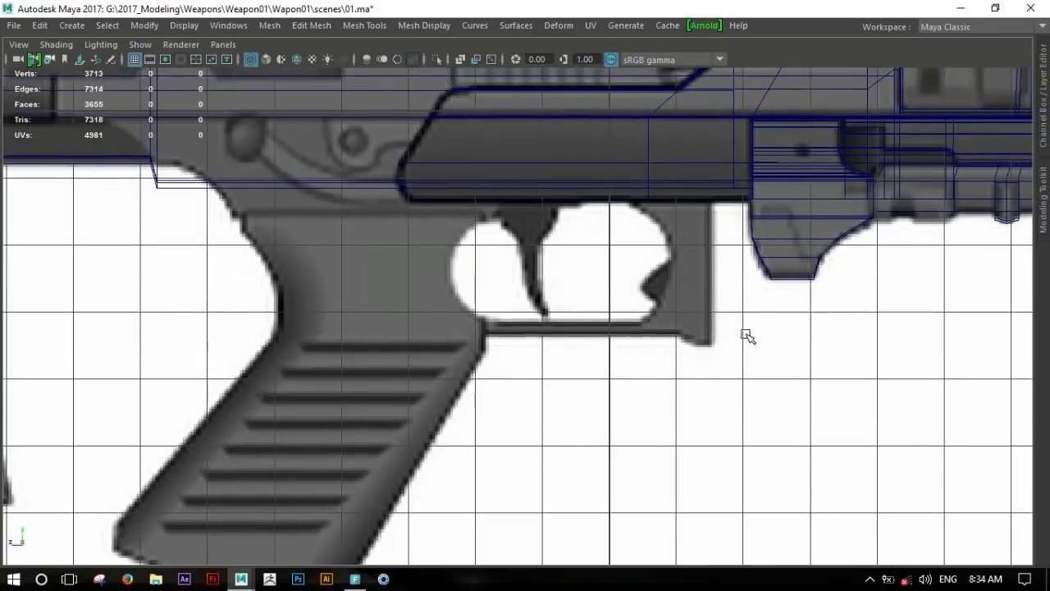
Restore one perspective view with all interface panels and show the Polygons shelf.
key("space")
key("ctrl+space")
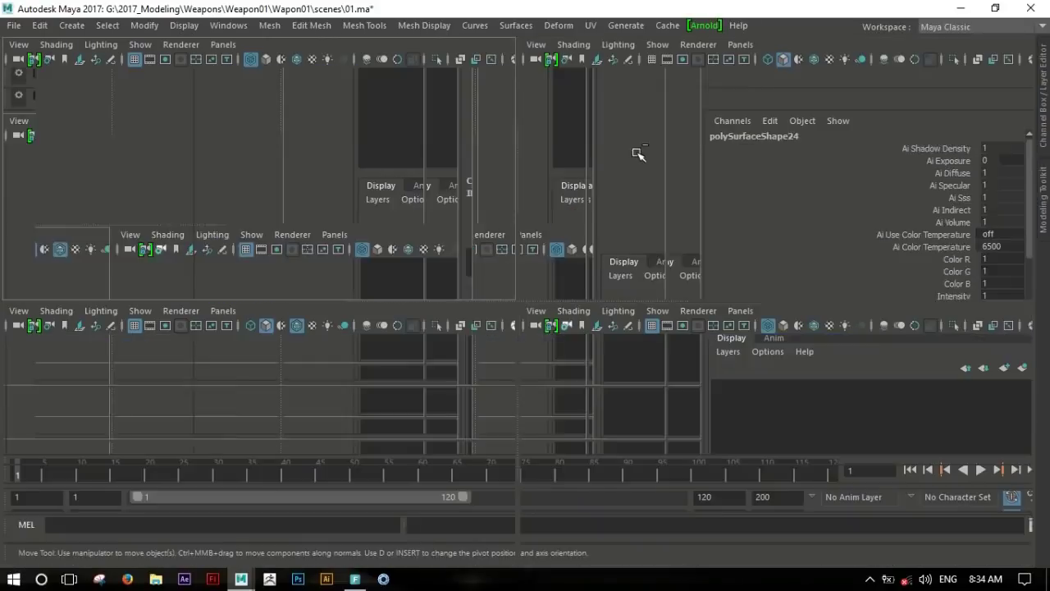
key("ctrl+space")
key("space")
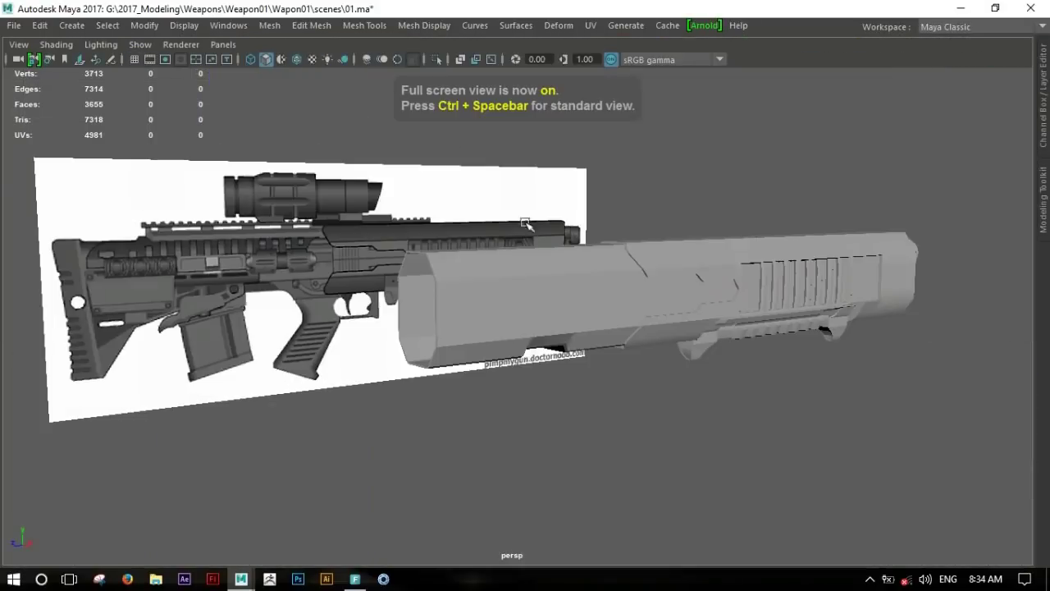
key("ctrl+space")
left_click(141, 69)
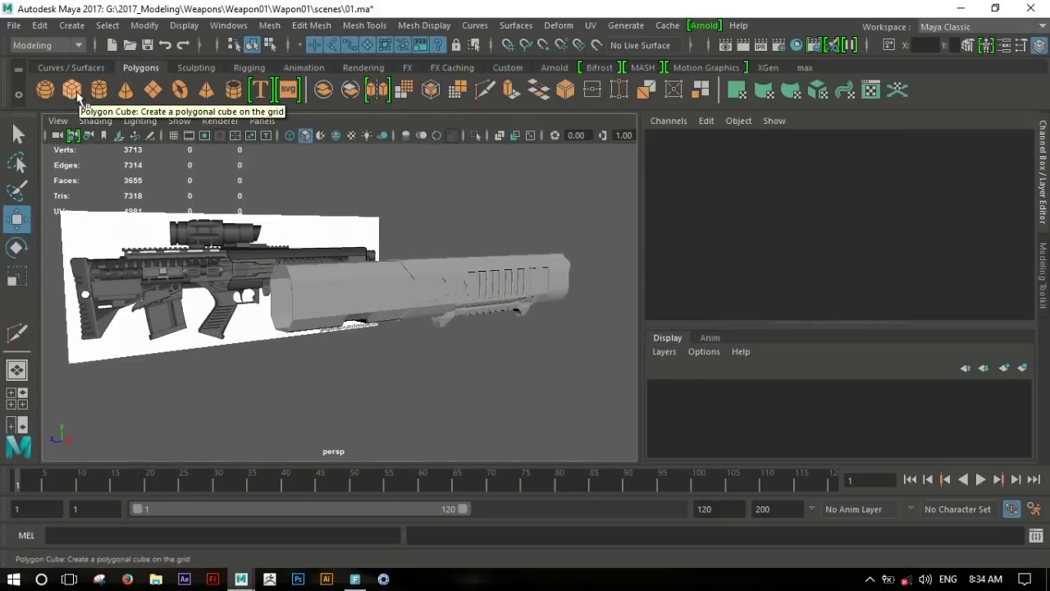
Create a polygon plane in the side view and set its Rotate Z to 90.
left_click(154, 94)
key("space")
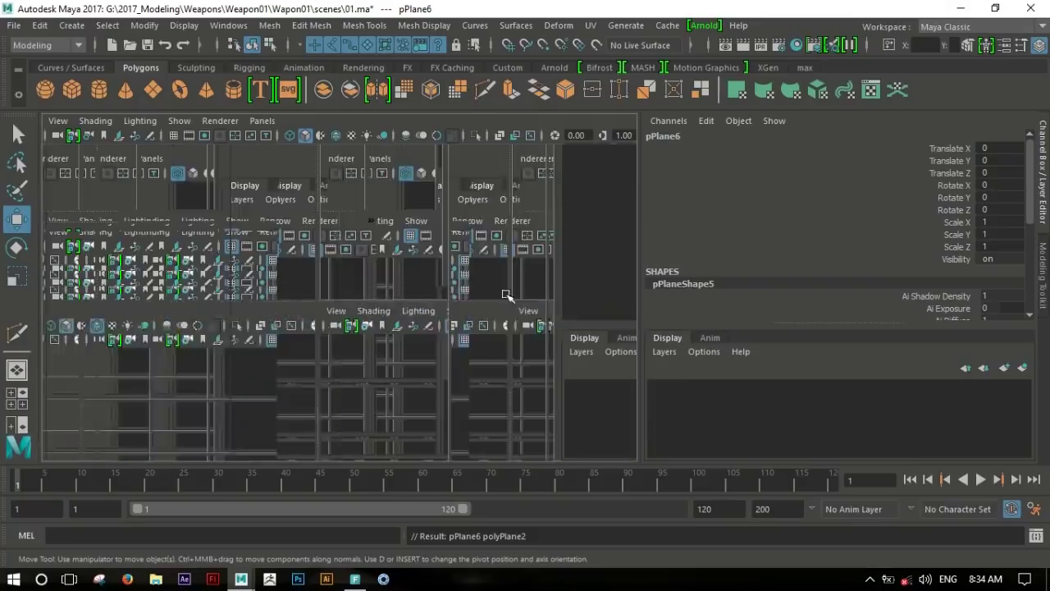
key("space")
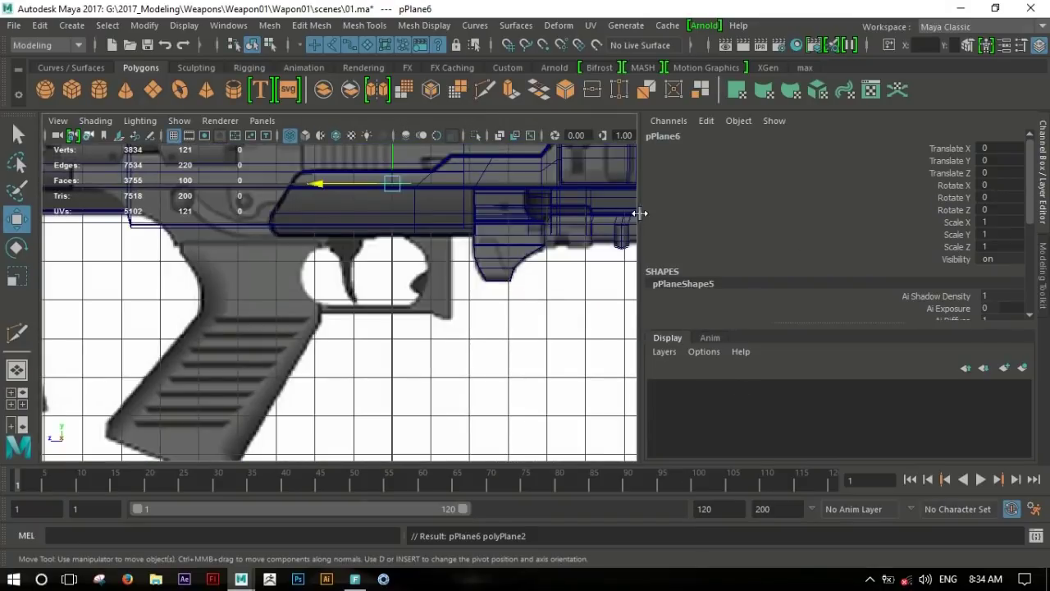
left_click_drag(639, 220, 1040, 239)
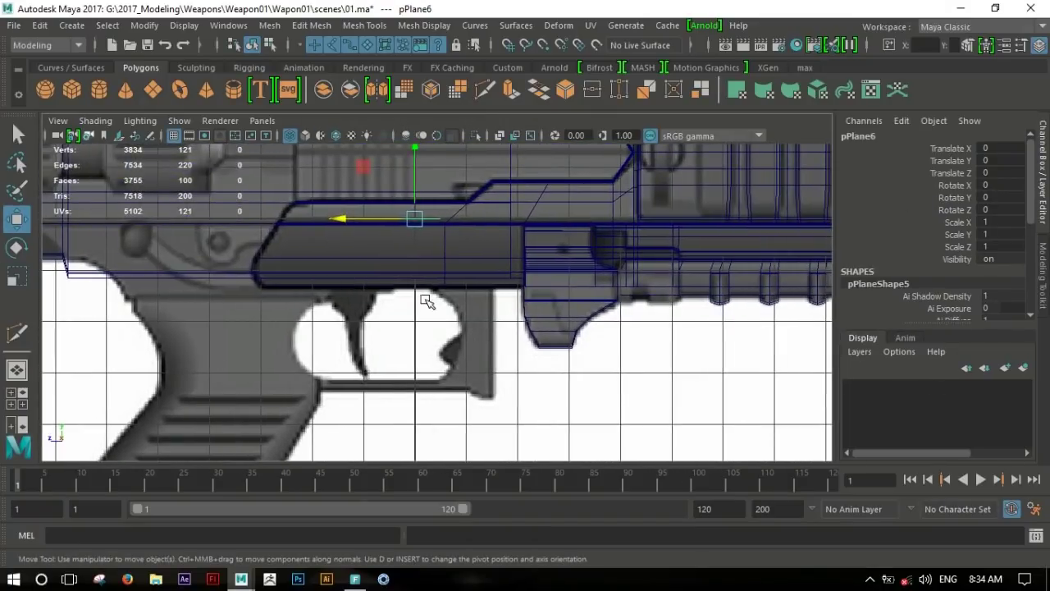
key("e")
left_click_drag(422, 183, 447, 168)
left_click(996, 210)
type("90")
key("Return")
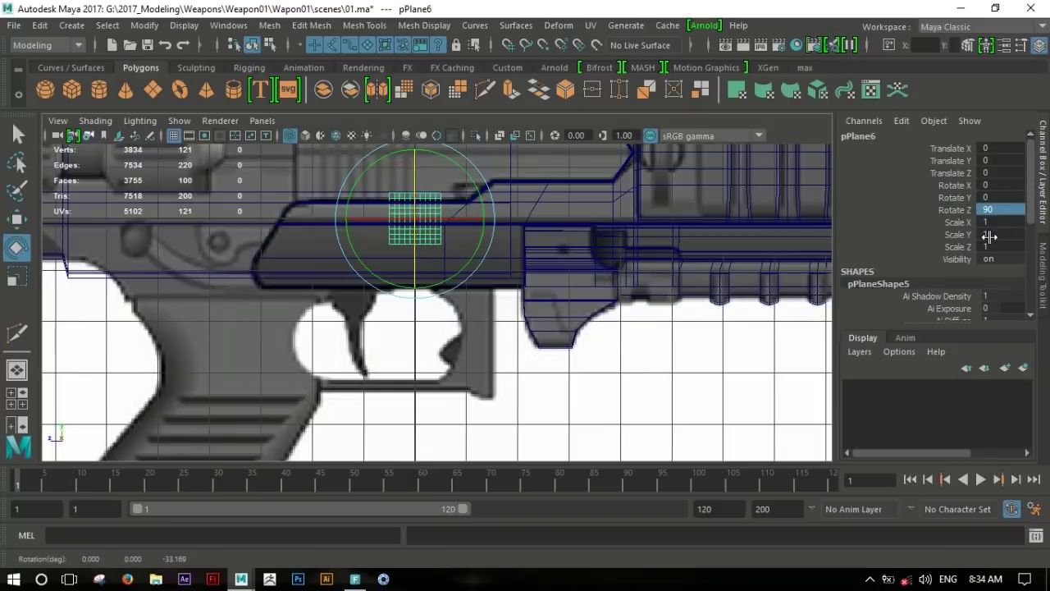
Reduce the plane to 1 width and 1 height subdivision and move it beside the trigger guard.
scroll(989, 236, "down", 5)
scroll(989, 238, "down", 2)
double_click(994, 278)
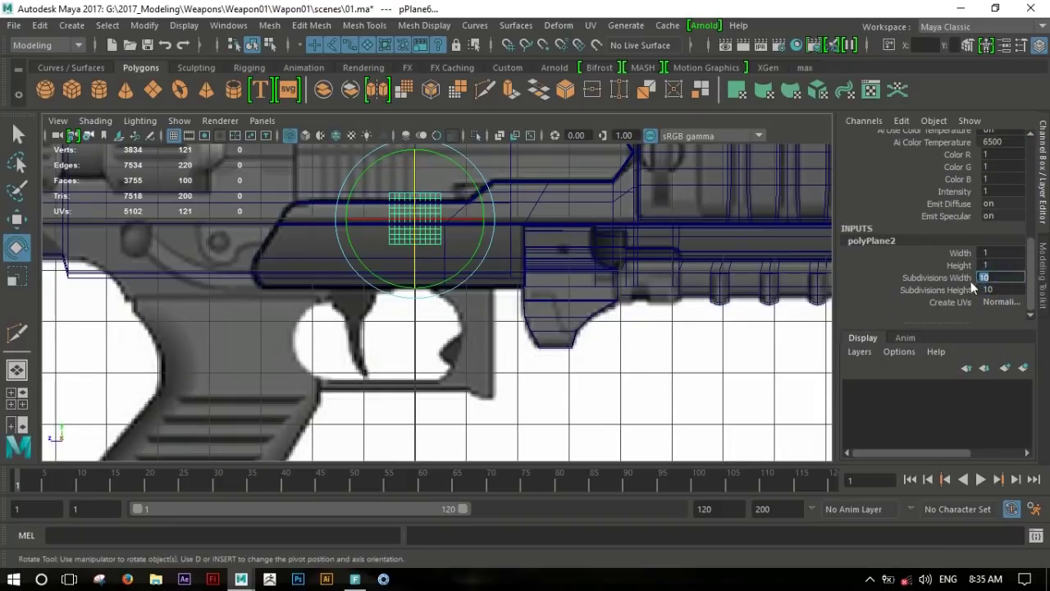
key("Tab")
type("1")
key("Return")
left_click(952, 278)
middle_click_drag(951, 278, 513, 314)
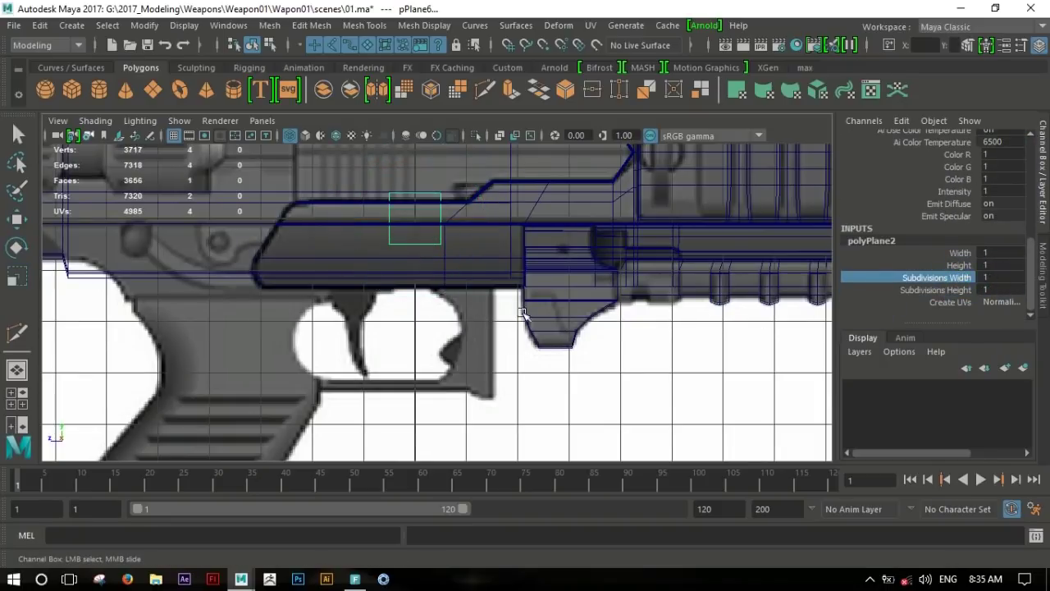
left_click(17, 217)
left_click_drag(414, 217, 464, 314)
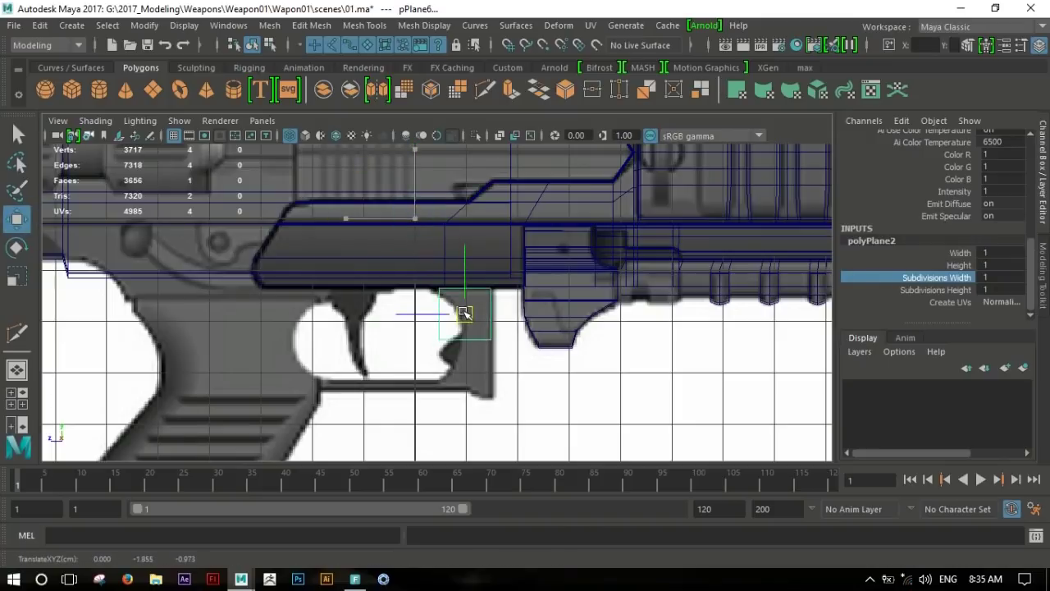
scroll(565, 354, "up", 2)
scroll(462, 289, "up", 1)
Reshape the plane's vertices so it covers the front of the trigger guard.
right_click(436, 277)
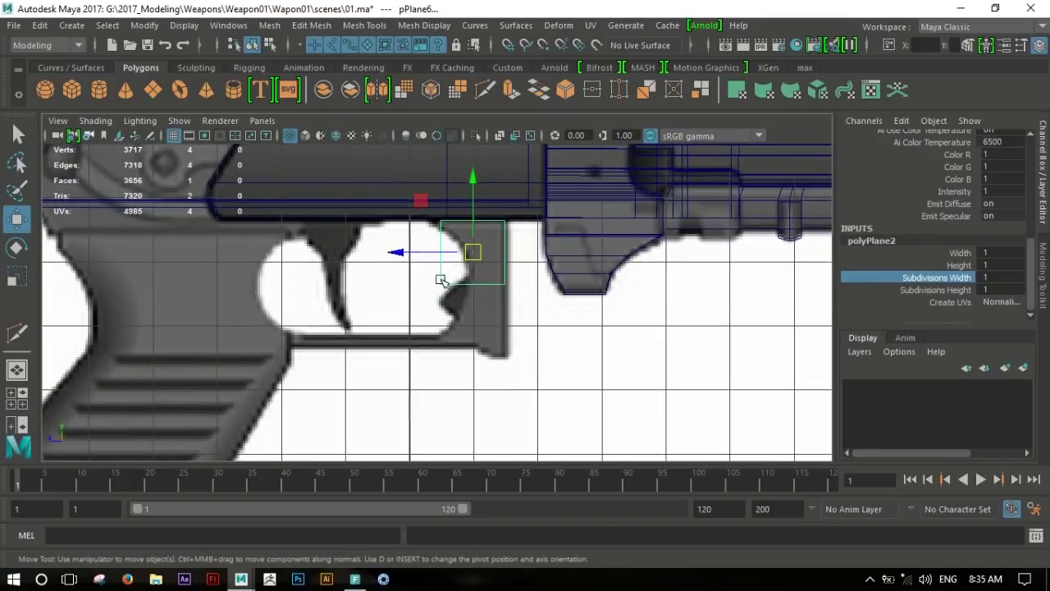
right_click_drag(441, 278, 369, 135)
left_click_drag(471, 292, 394, 209)
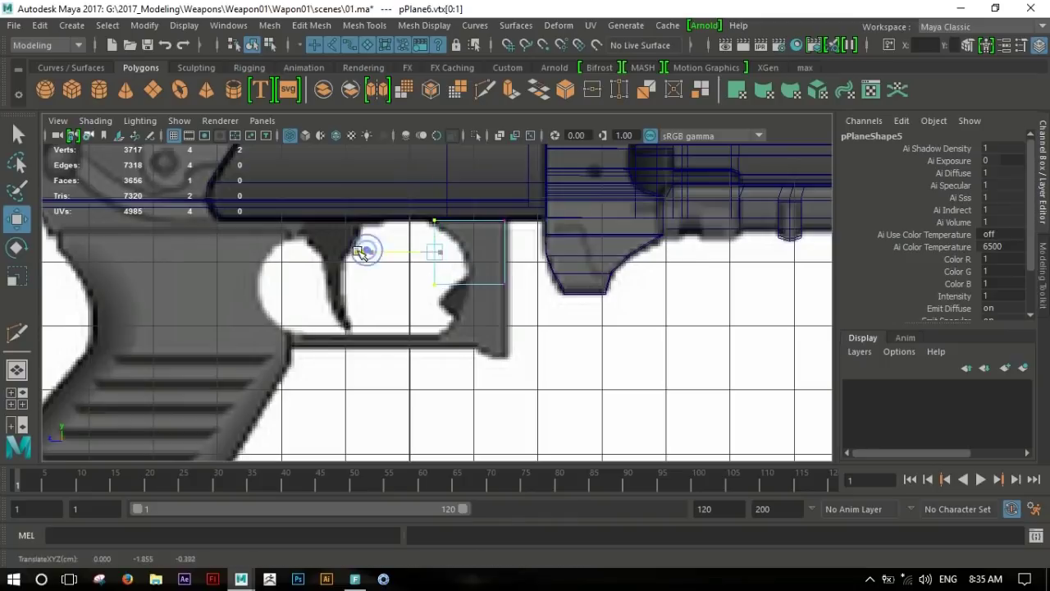
key("ctrl+z")
key("ctrl+z")
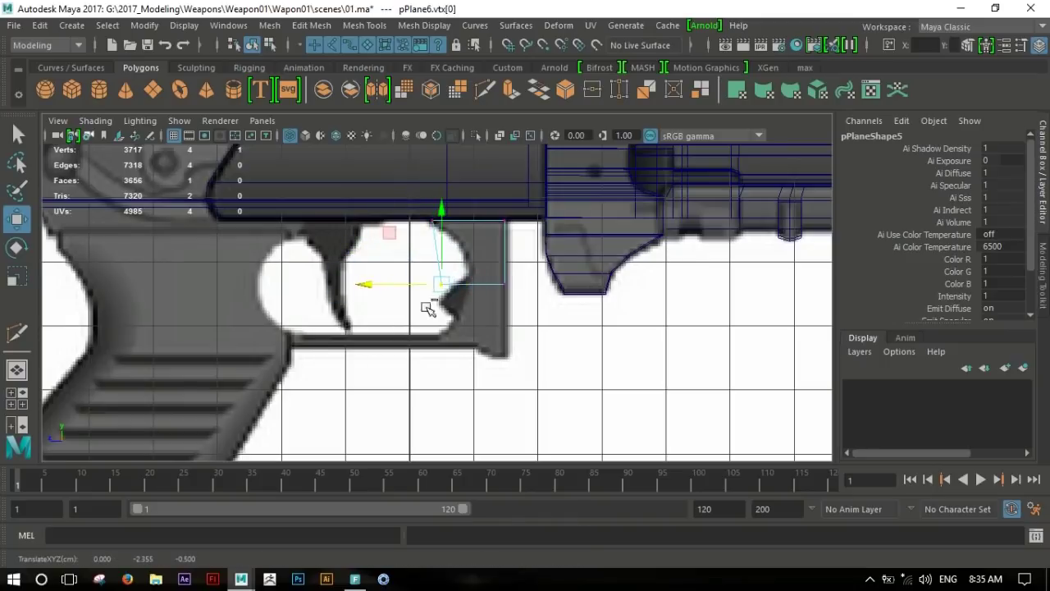
mouse_move(535, 310)
left_mouse_down("shift")
mouse_move(468, 206)
mouse_move(471, 269)
left_mouse_up("shift")
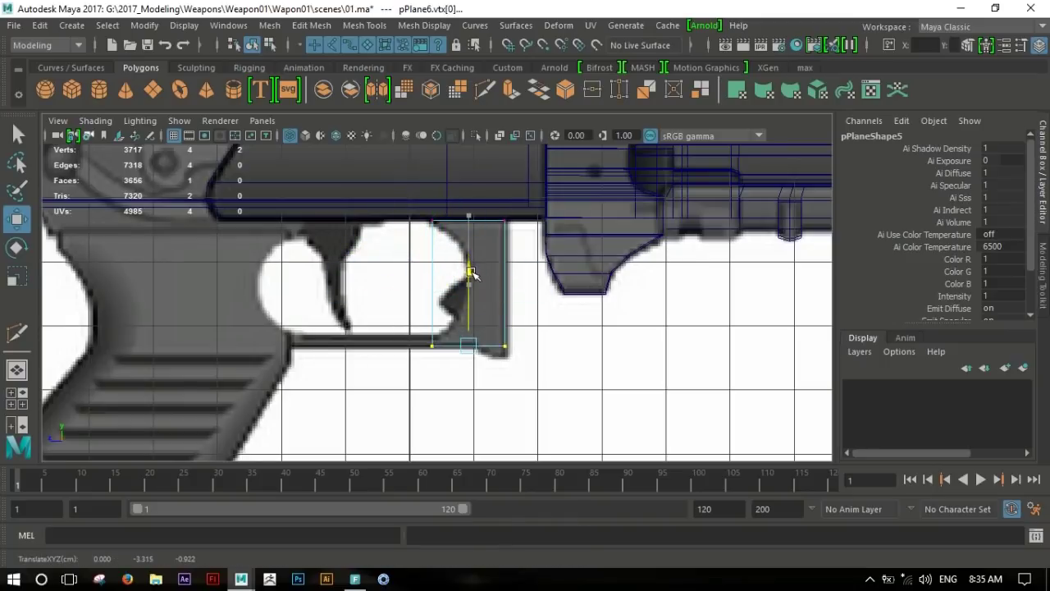
scroll(402, 339, "up", 3)
Multi-Cut three horizontal edges across the plane.
right_click_drag(430, 325, 340, 321, "shift")
left_click(443, 304, "ctrl")
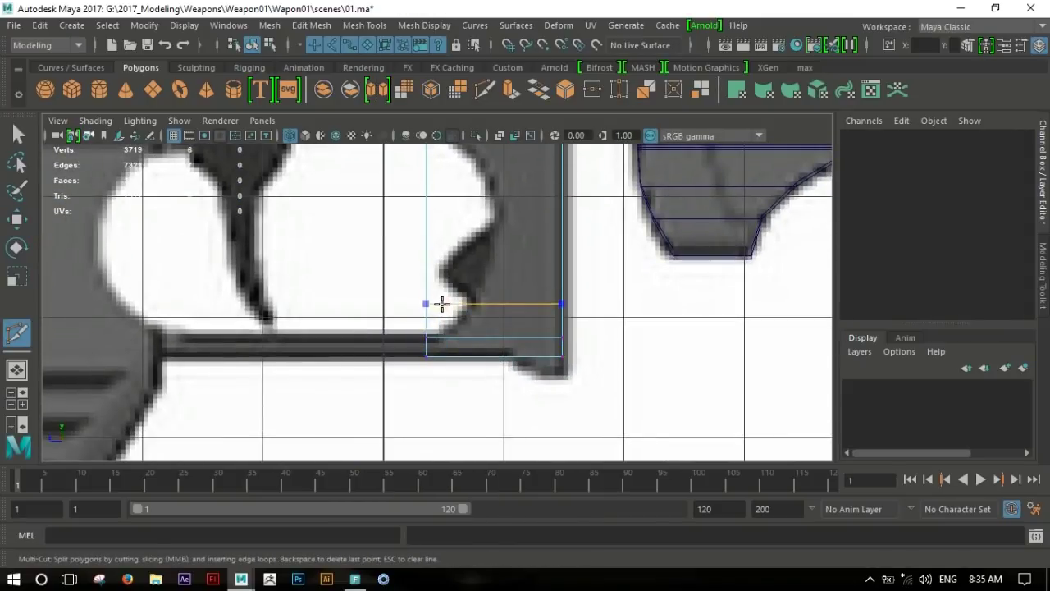
left_click(441, 303, "ctrl")
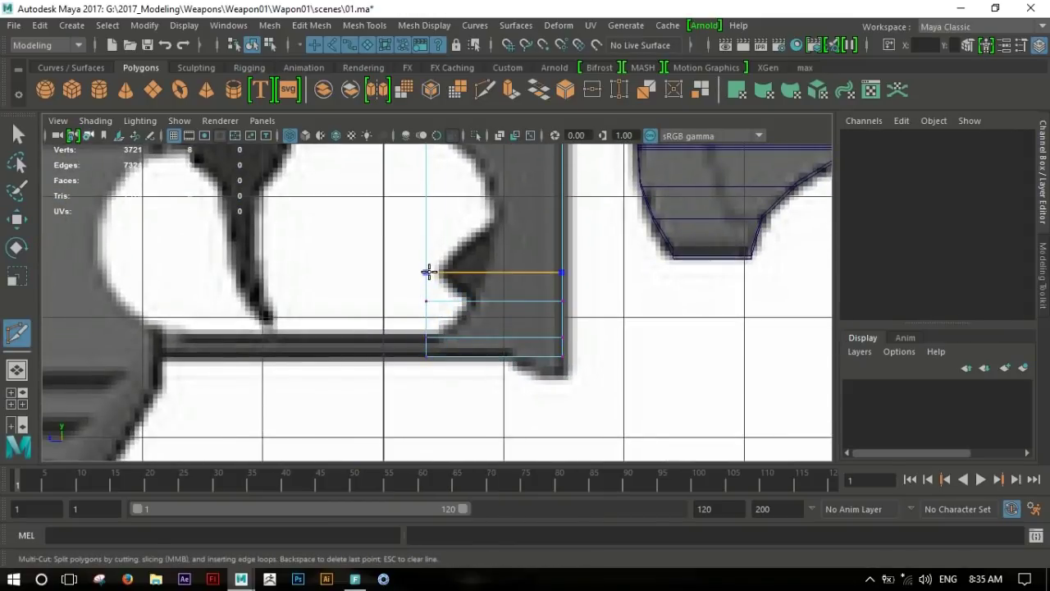
left_click(428, 254, "ctrl")
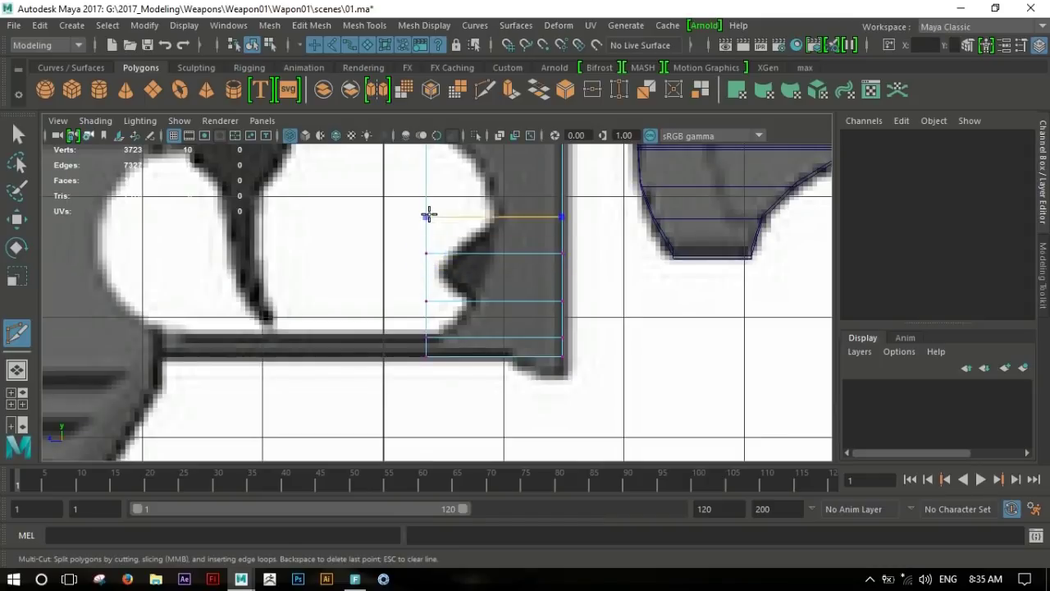
Move the plane's left vertex column and middle vertices right to follow the guard's curved front.
middle_click_drag(467, 316, 437, 277, "alt")
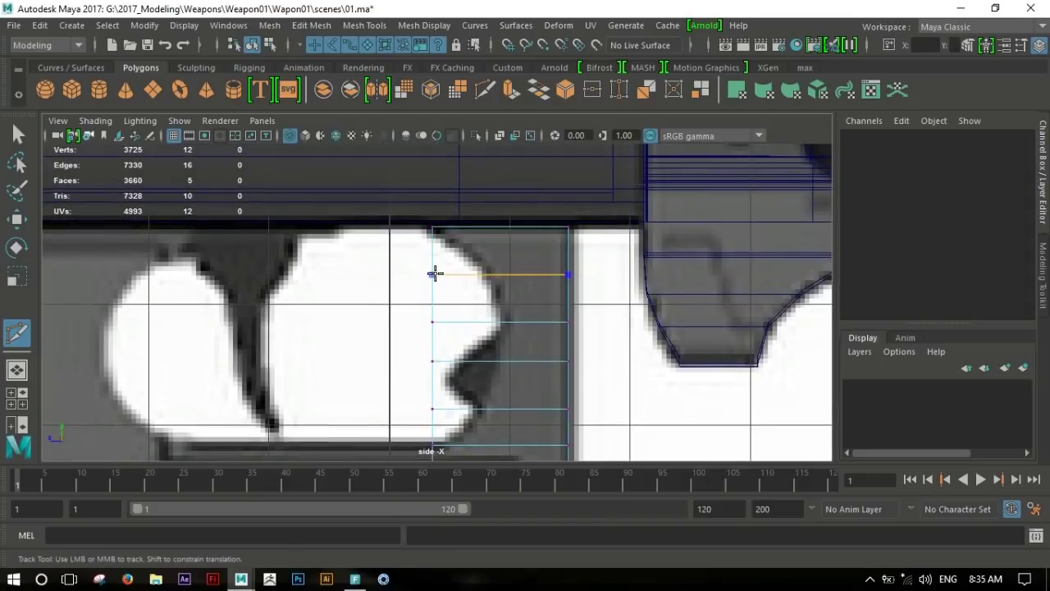
middle_click_drag(424, 287, 417, 223, "alt")
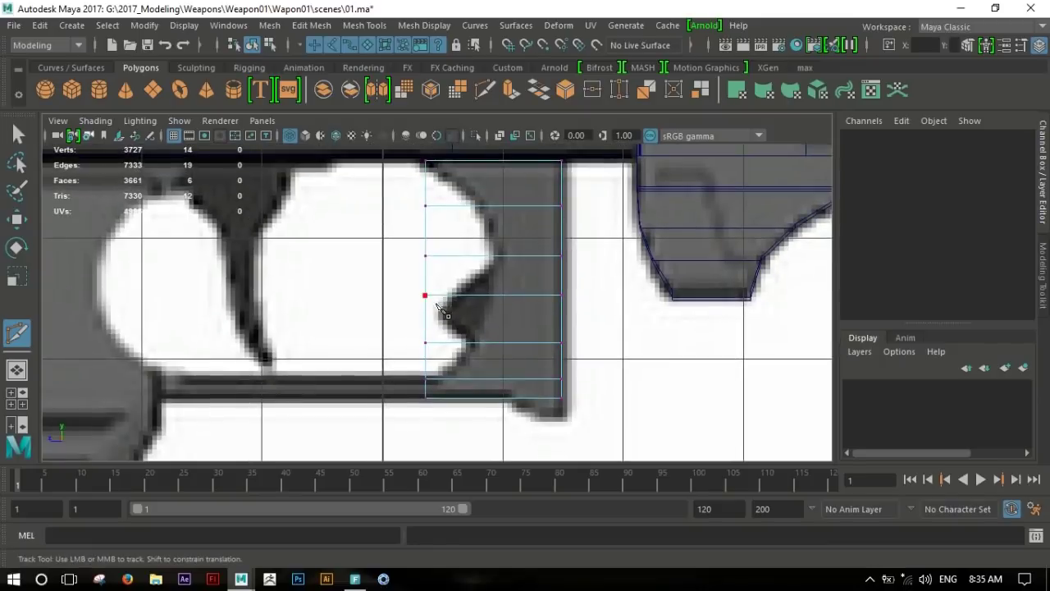
key("w")
left_click_drag(404, 190, 464, 381)
left_click_drag(351, 293, 396, 277)
left_click(446, 364, "ctrl")
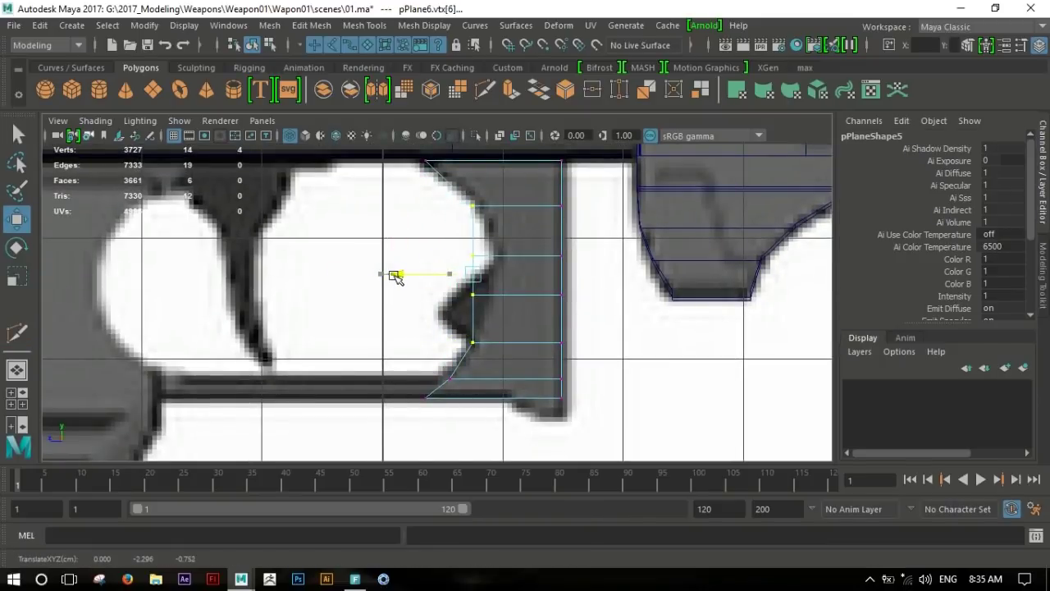
left_click_drag(467, 230, 497, 324)
left_click_drag(399, 274, 413, 275)
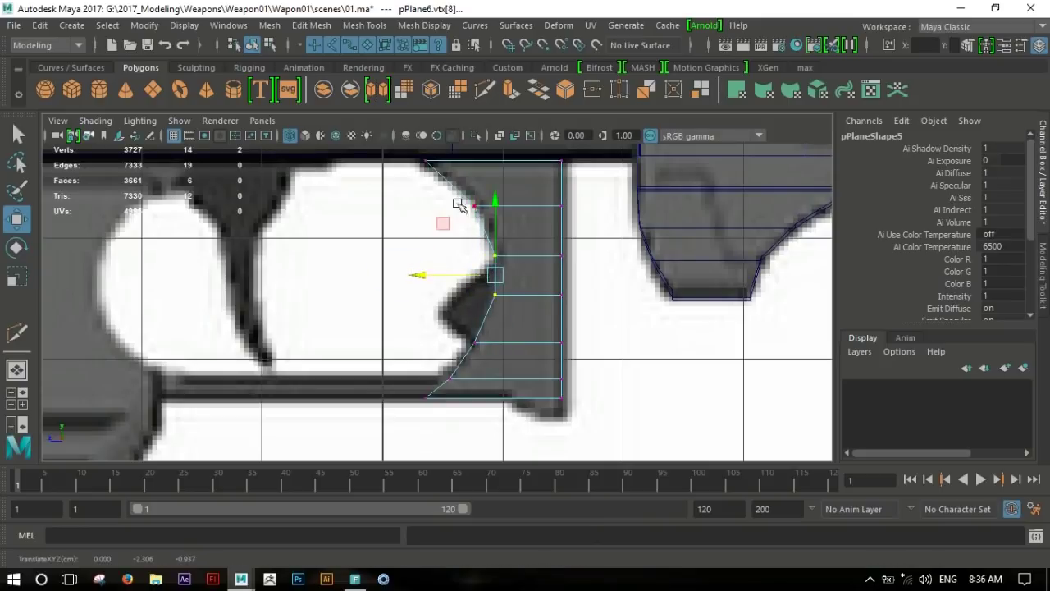
Cut a vertical edge loop through the plane and extrude its bottom edge.
middle_click_drag(517, 292, 537, 324, "alt")
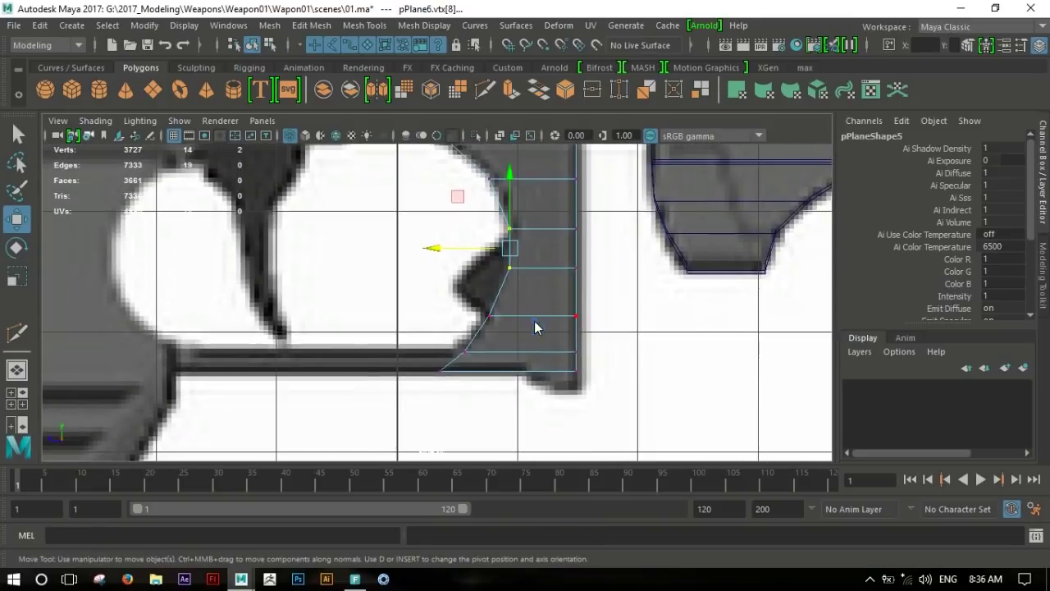
key("y")
left_click(535, 354, "ctrl")
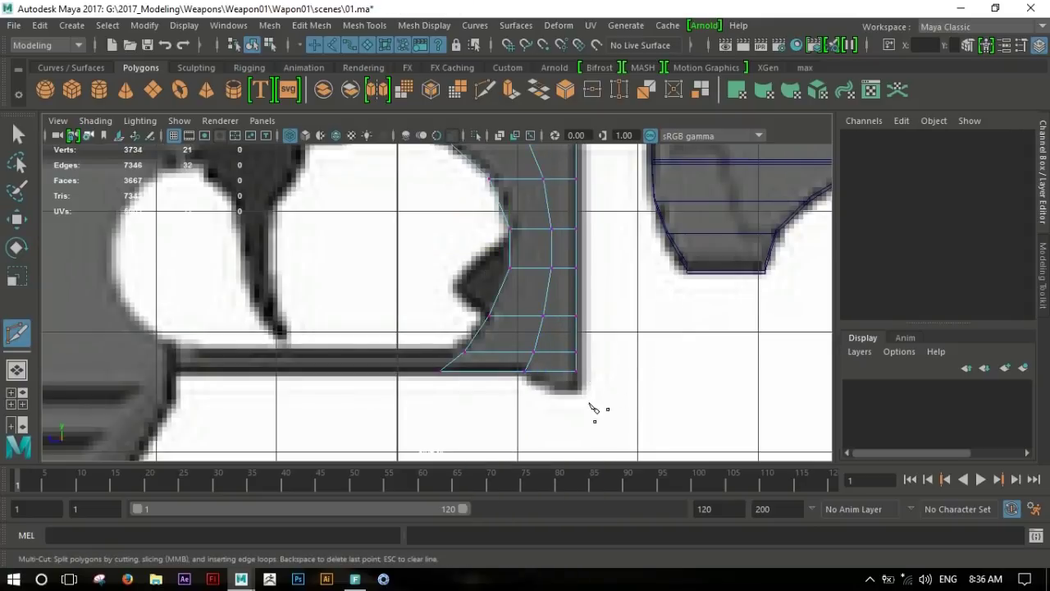
key("w")
left_click(558, 375)
right_click_drag(554, 324, 547, 347, "shift")
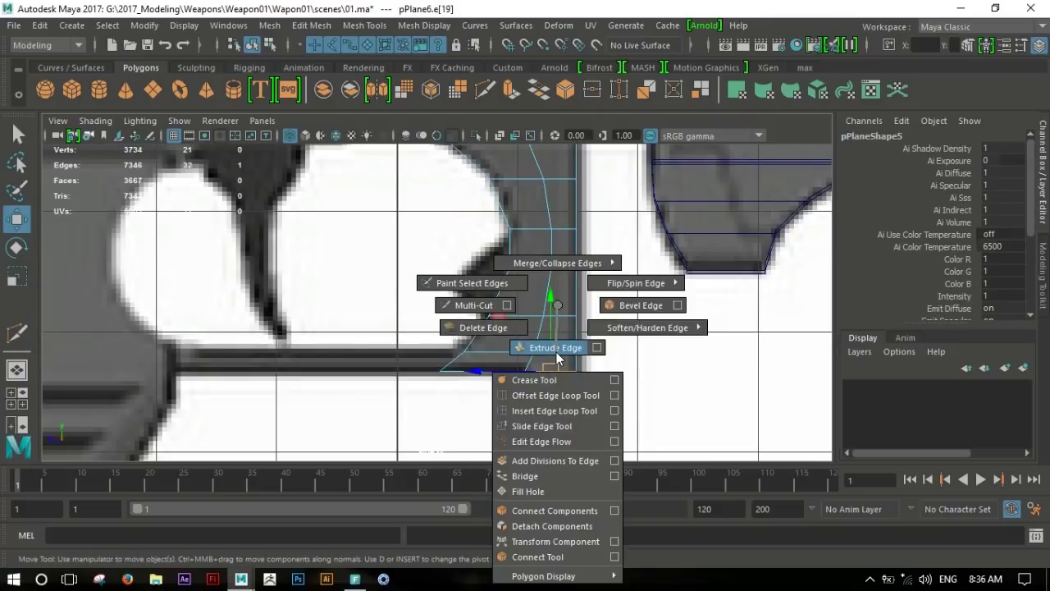
Move the extruded corner vertex of the receiver mesh to the left.
key("w")
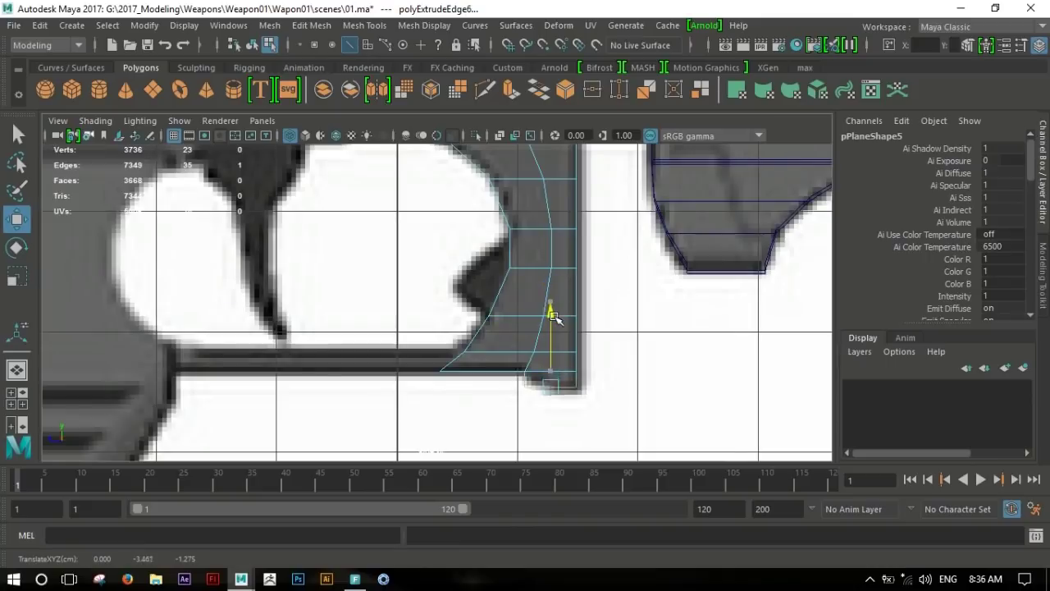
right_click_drag(501, 414, 530, 370)
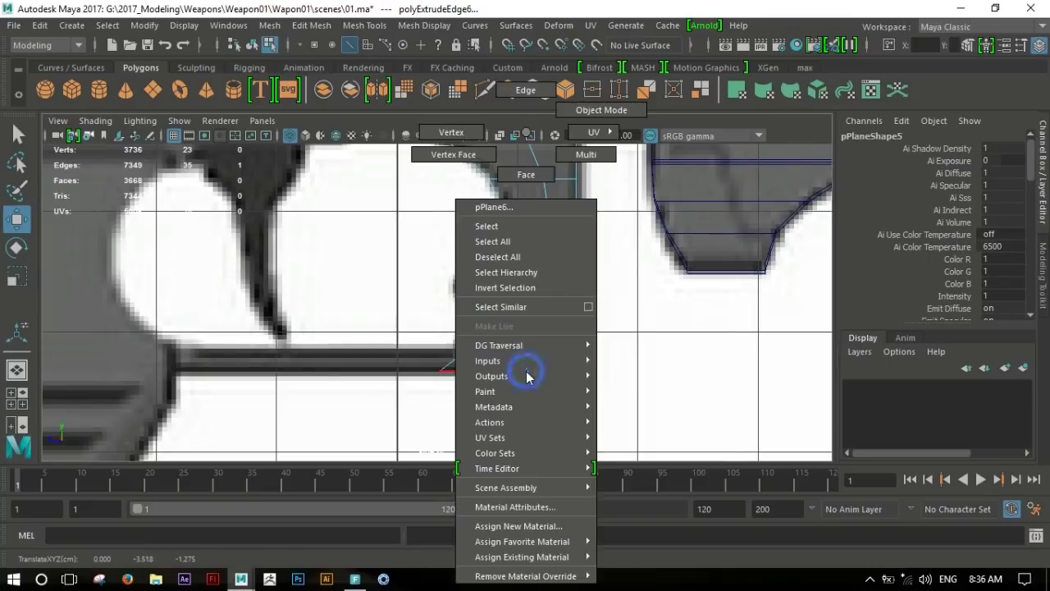
left_click_drag(517, 379, 563, 403)
left_click_drag(488, 395, 462, 394)
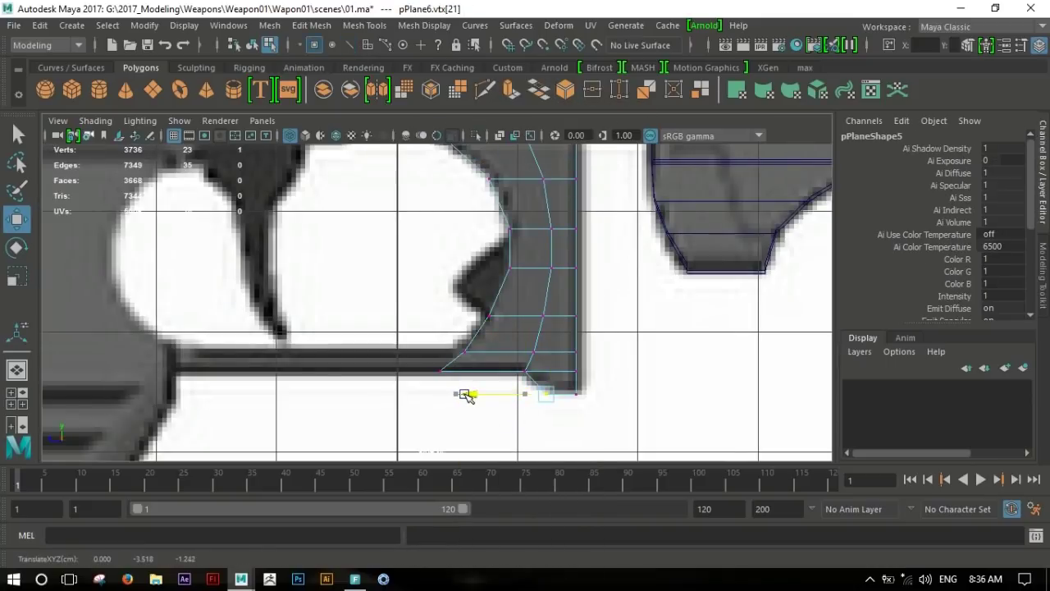
middle_click_drag(378, 353, 504, 388, "alt")
Extrude the bottom edge again and pull it far left along the trigger guard.
left_click(579, 399)
right_click_drag(526, 373, 563, 347, "shift")
left_click_drag(509, 398, 222, 398)
key("r")
key("w")
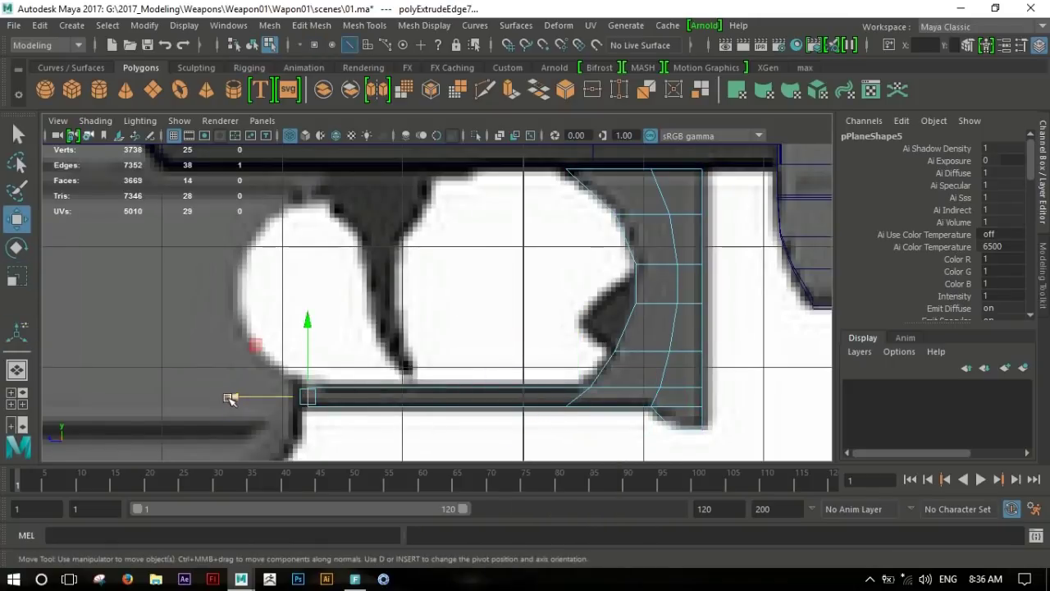
Insert an edge loop near the top edge of the trigger-guard mesh.
scroll(497, 396, "down", 2)
scroll(525, 381, "down", 2)
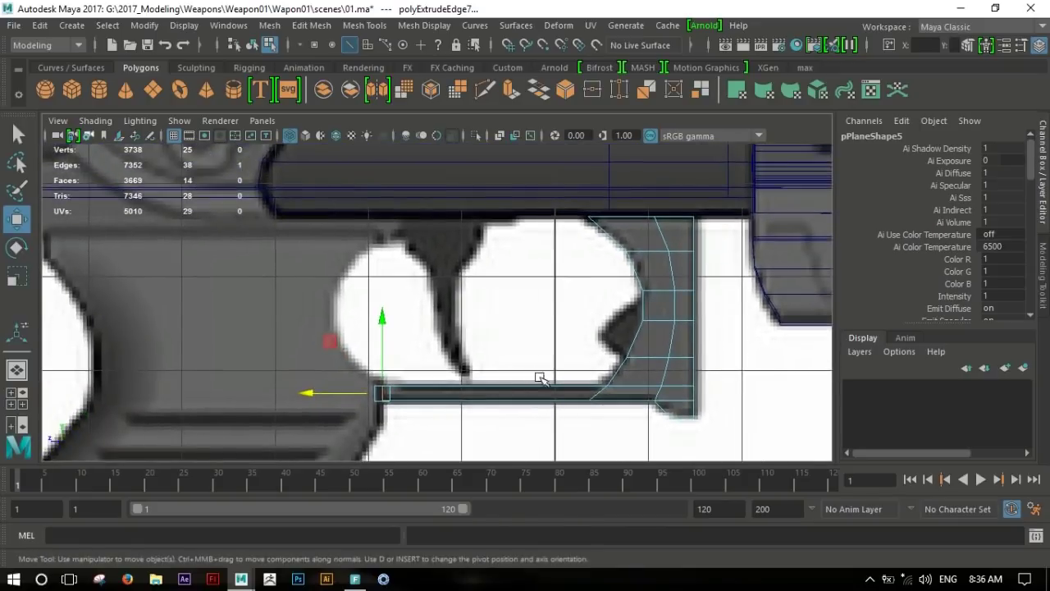
right_click_drag(519, 283, 474, 250, "shift")
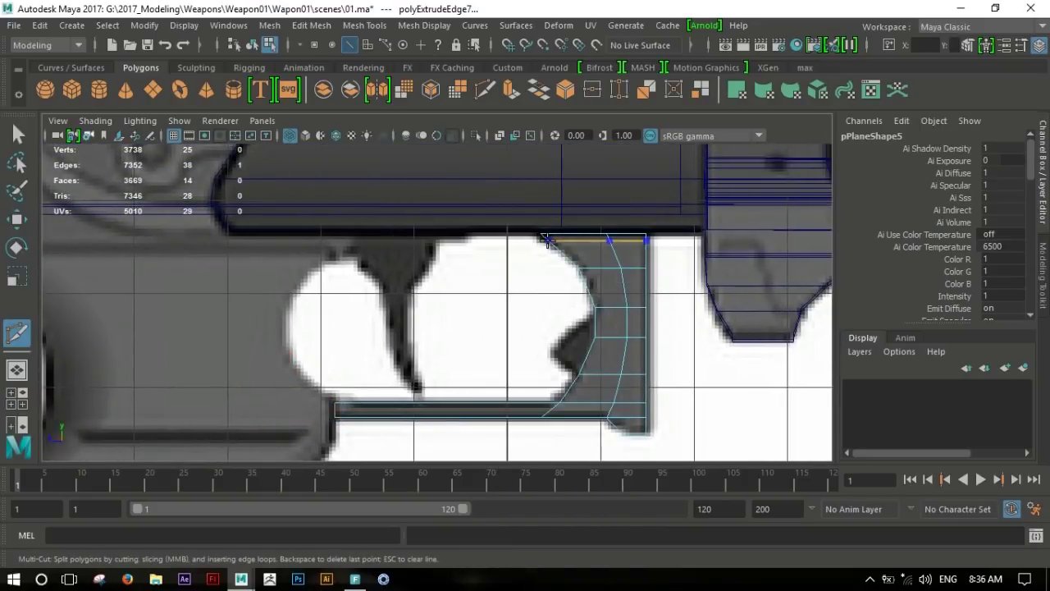
left_click(547, 240, "ctrl")
scroll(604, 291, "up", 2)
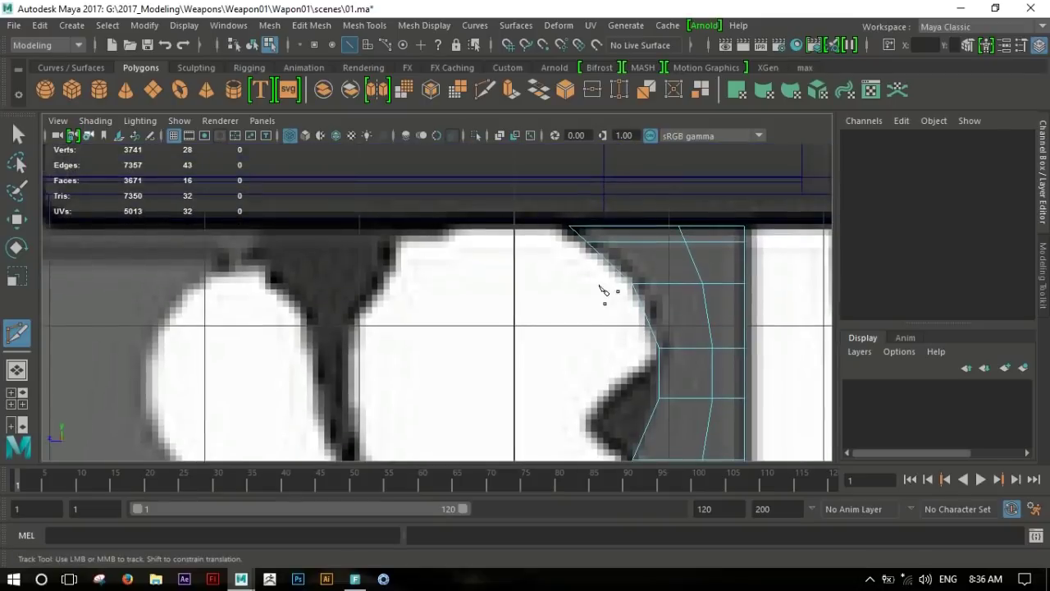
key("w")
Raise the top edge slightly, then extrude it and pull it left along the top.
left_click(710, 227)
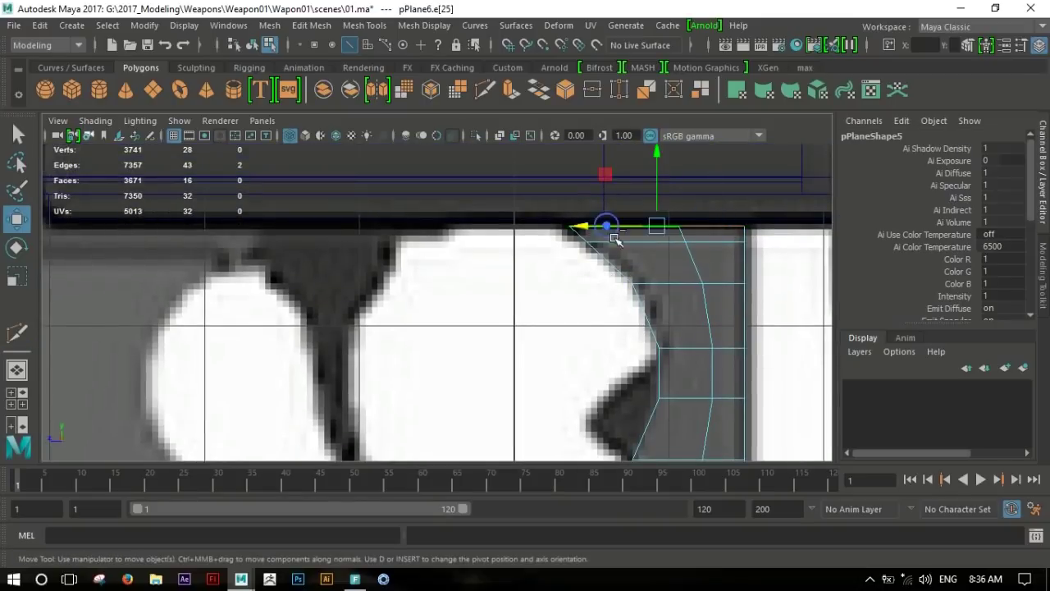
left_click_drag(657, 215, 659, 155)
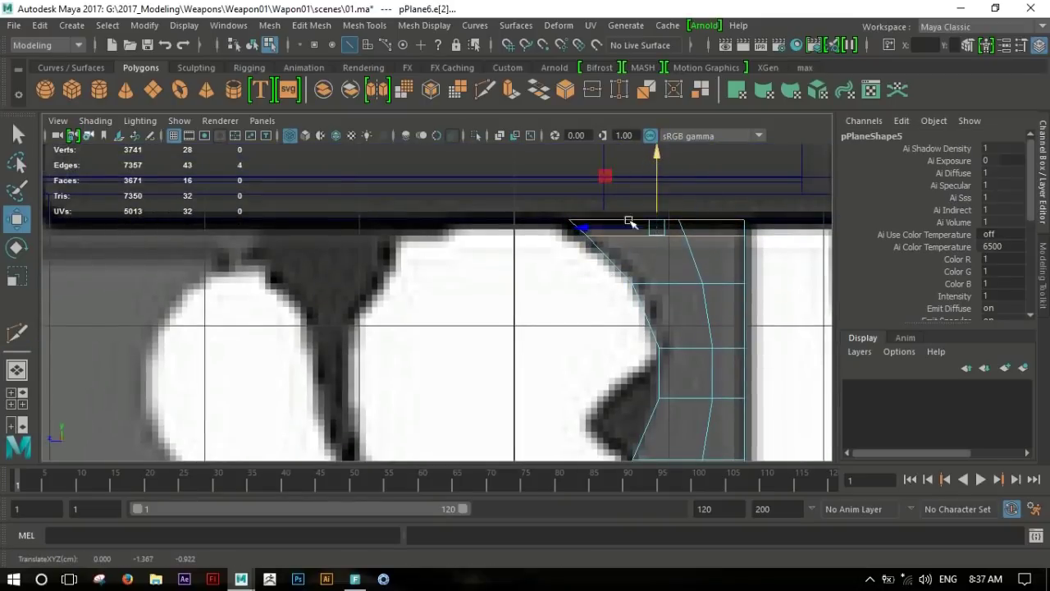
key("ctrl+e")
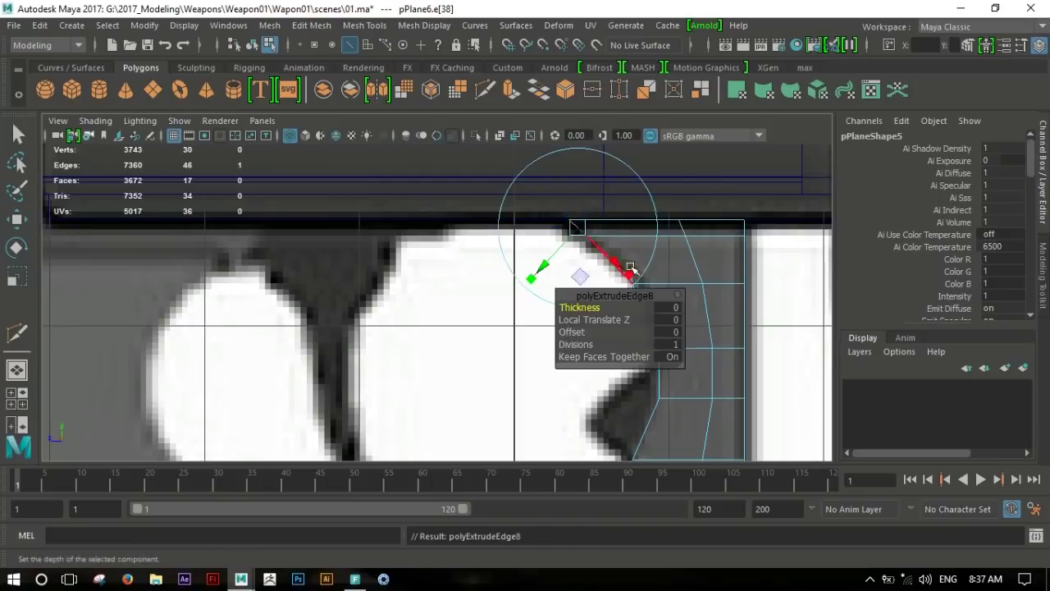
scroll(701, 226, "down", 2)
key("w")
left_click_drag(629, 239, 385, 234)
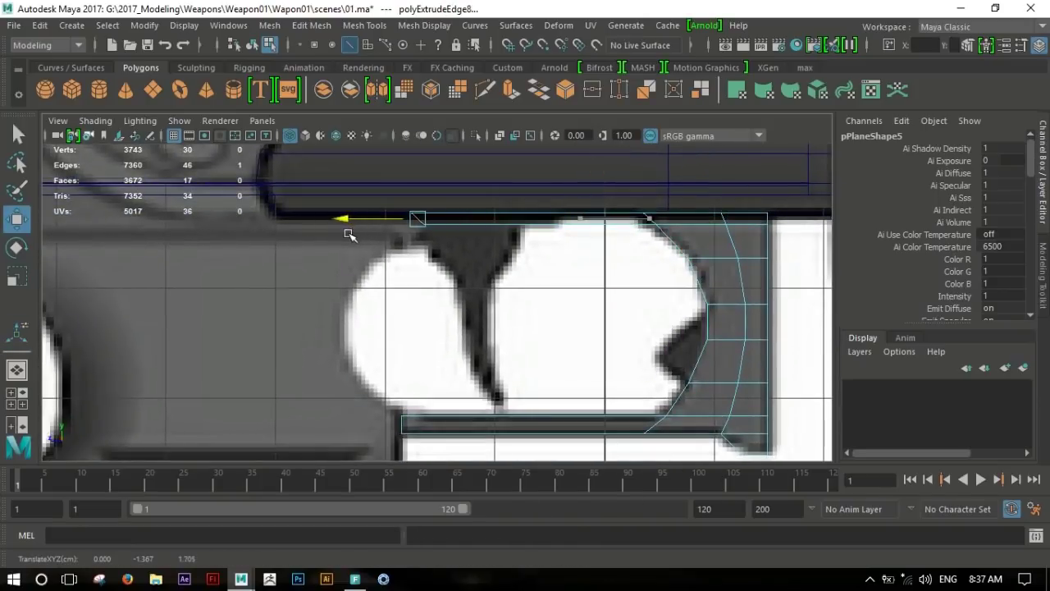
Extrude the rear vertical edge and pull it left over the grip area.
key("r")
middle_click_drag(478, 225, 542, 230, "alt")
mouse_move(542, 230)
right_mouse_down("alt")
mouse_move(520, 250)
mouse_move(520, 237)
right_mouse_up("alt")
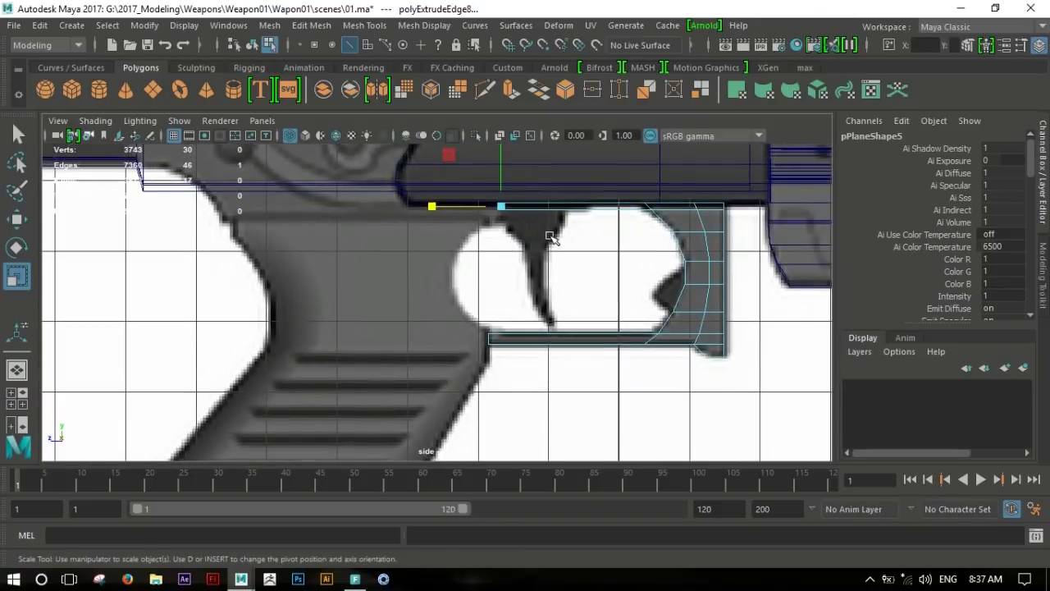
right_click_drag(471, 348, 673, 356, "alt")
middle_click_drag(542, 353, 546, 370, "alt")
left_click(539, 356)
right_click_drag(539, 305, 539, 351, "shift")
left_click_drag(482, 271, 178, 287)
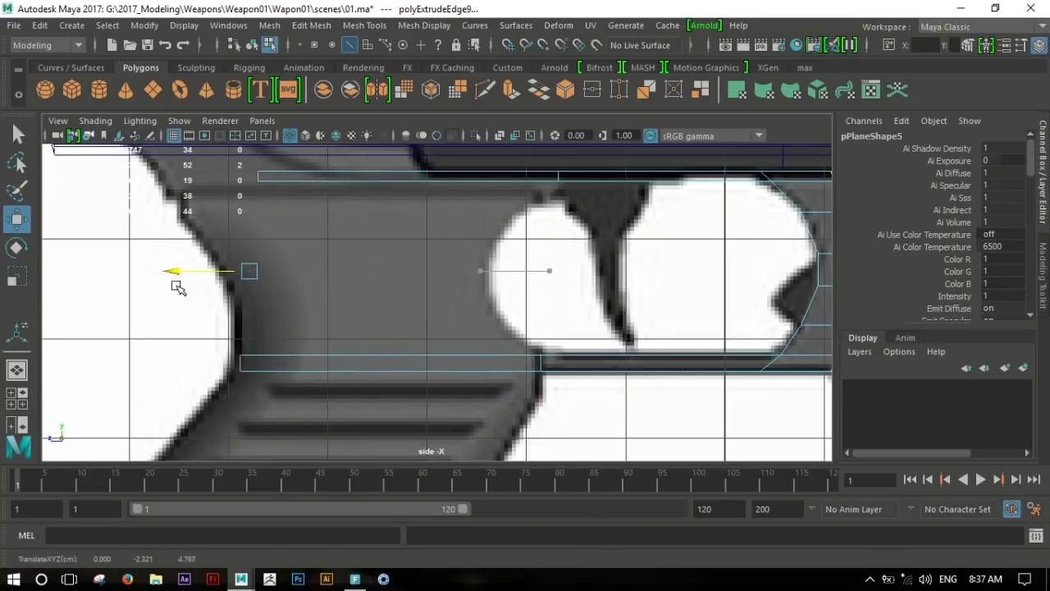
Move the extension's rear vertices left to the grip's edge.
middle_click_drag(293, 236, 429, 265, "alt")
double_click(391, 209)
right_click_drag(389, 213, 392, 131)
left_click_drag(380, 194, 410, 223)
left_click_drag(322, 210, 225, 211)
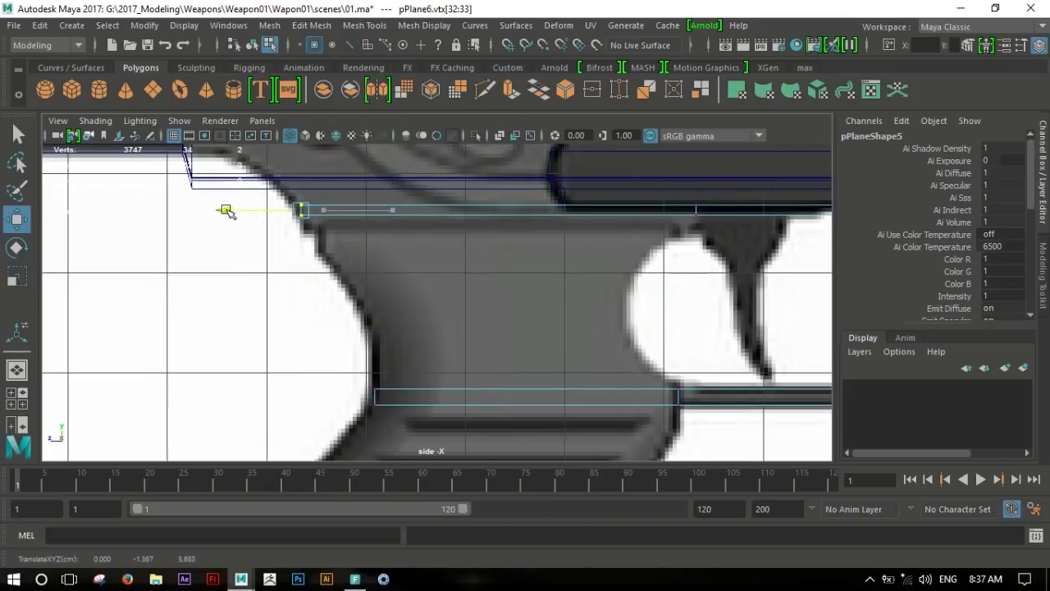
Bridge the top and bottom edges of the open gap into a closed panel.
middle_click_drag(504, 315, 389, 300, "alt")
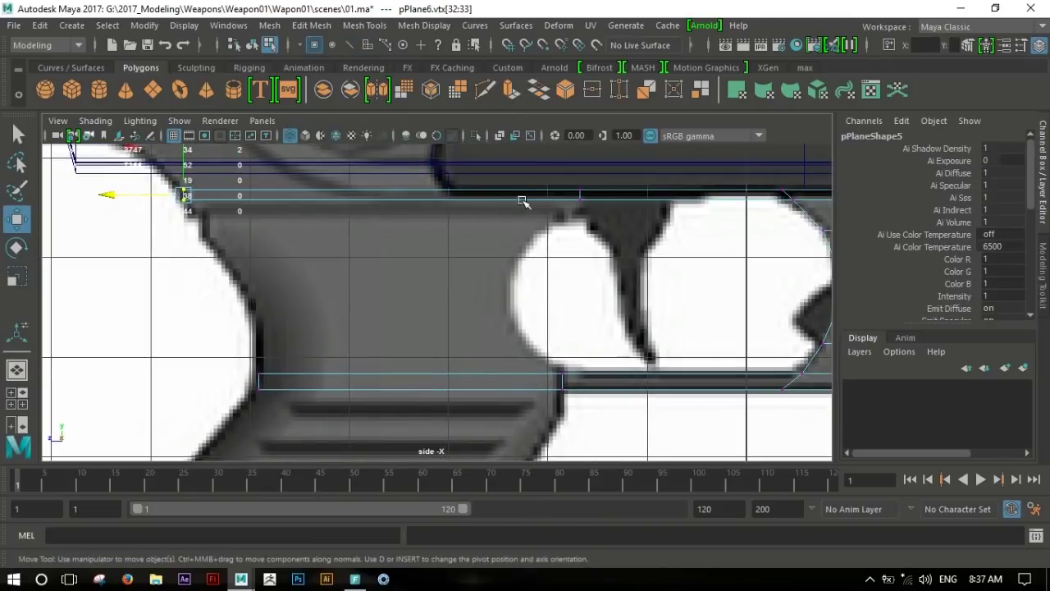
right_click_drag(522, 201, 499, 87)
left_click(476, 199)
left_click(476, 371, "shift")
right_click_drag(476, 372, 513, 374, "shift")
right_click_drag(581, 240, 574, 271, "shift")
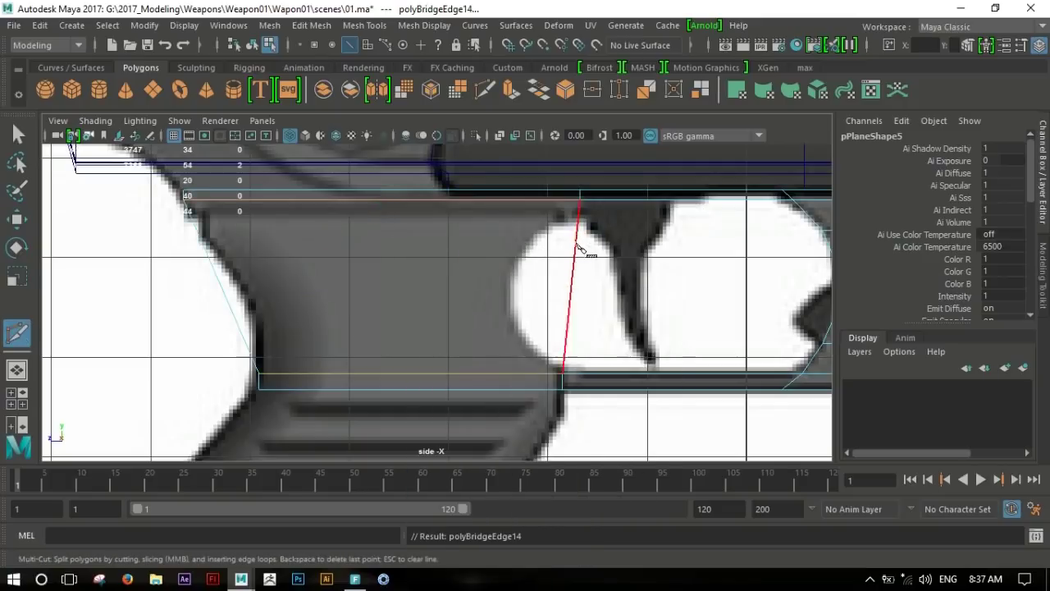
Insert three horizontal edge loops across the panel with Multi-Cut.
left_click(570, 288, "ctrl")
key("w")
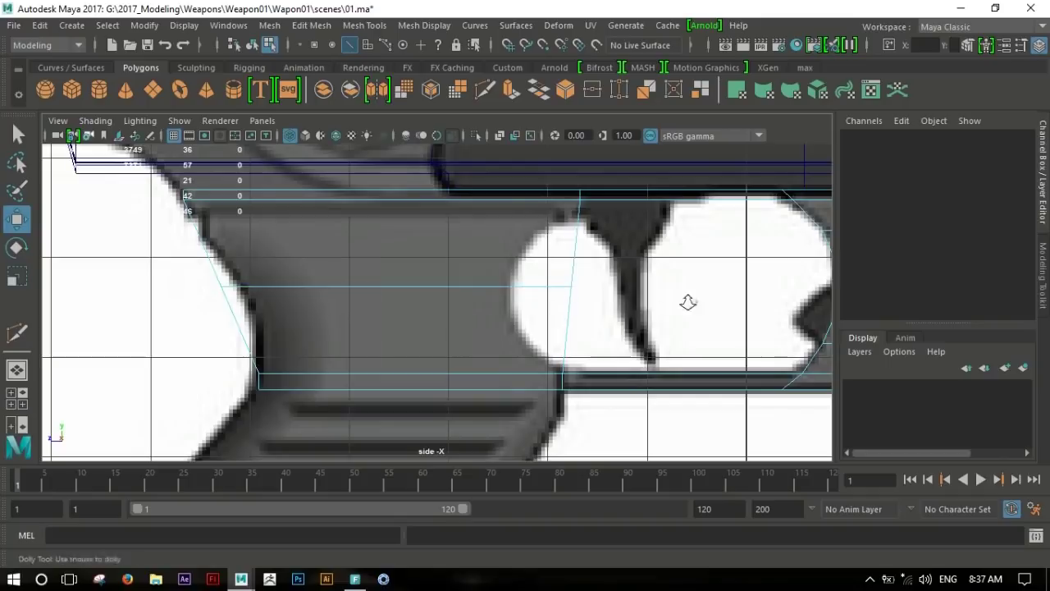
right_click_drag(694, 300, 584, 300, "alt")
right_click_drag(506, 255, 502, 244, "shift")
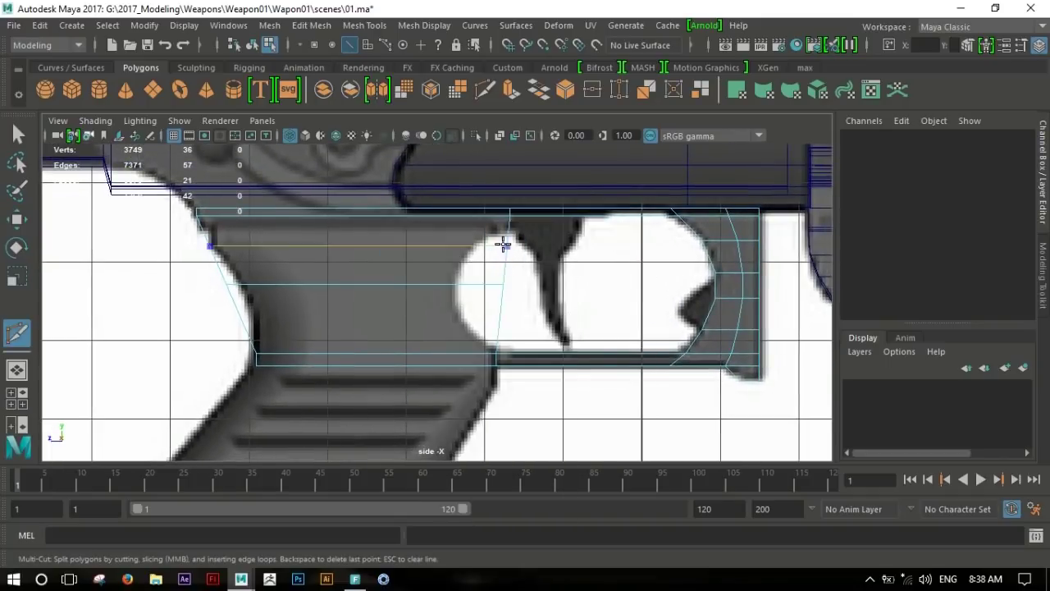
left_click(507, 239, "ctrl")
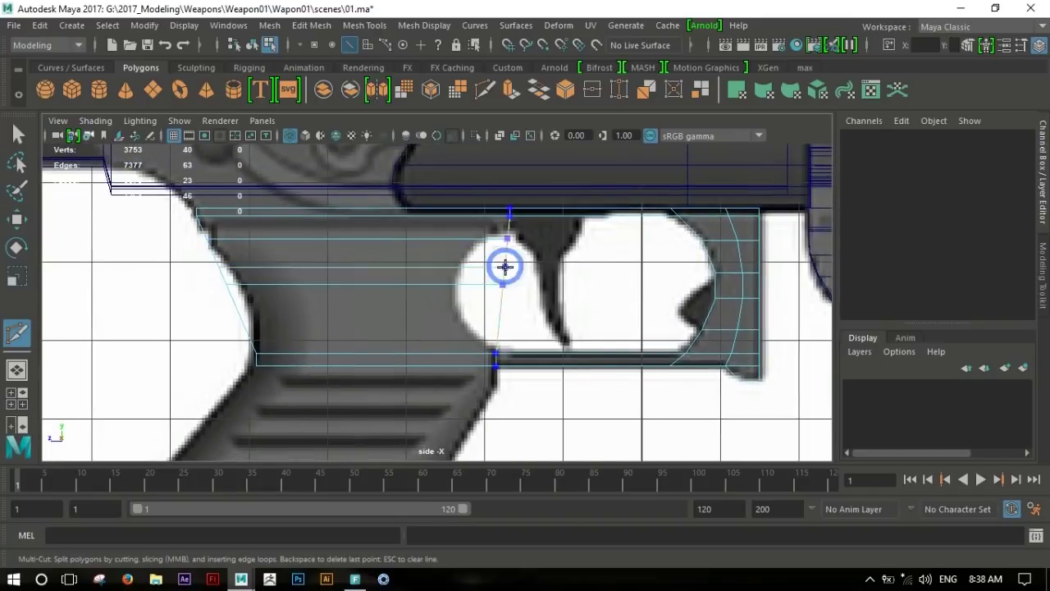
left_click(502, 306, "ctrl")
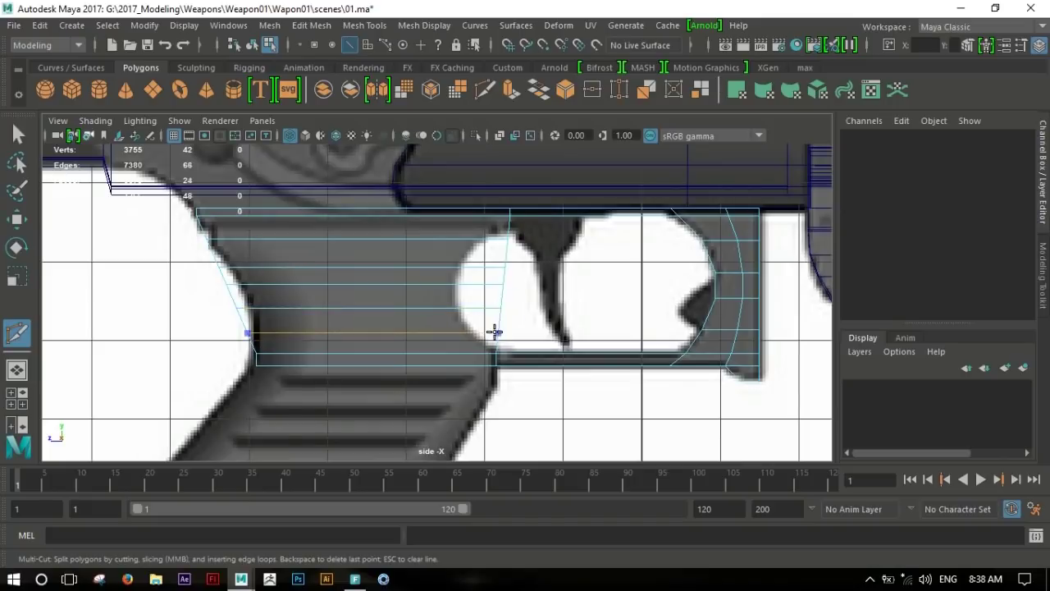
Slide the front-edge and trigger-guard vertices left onto the reference's curved outline.
key("w")
scroll(574, 271, "up", 3)
scroll(572, 238, "down", 1)
right_click_drag(575, 234, 580, 228)
mouse_move(580, 227)
left_mouse_down()
mouse_move(555, 241)
mouse_move(461, 231)
left_mouse_up()
left_click(557, 305)
left_click_drag(476, 305, 426, 301)
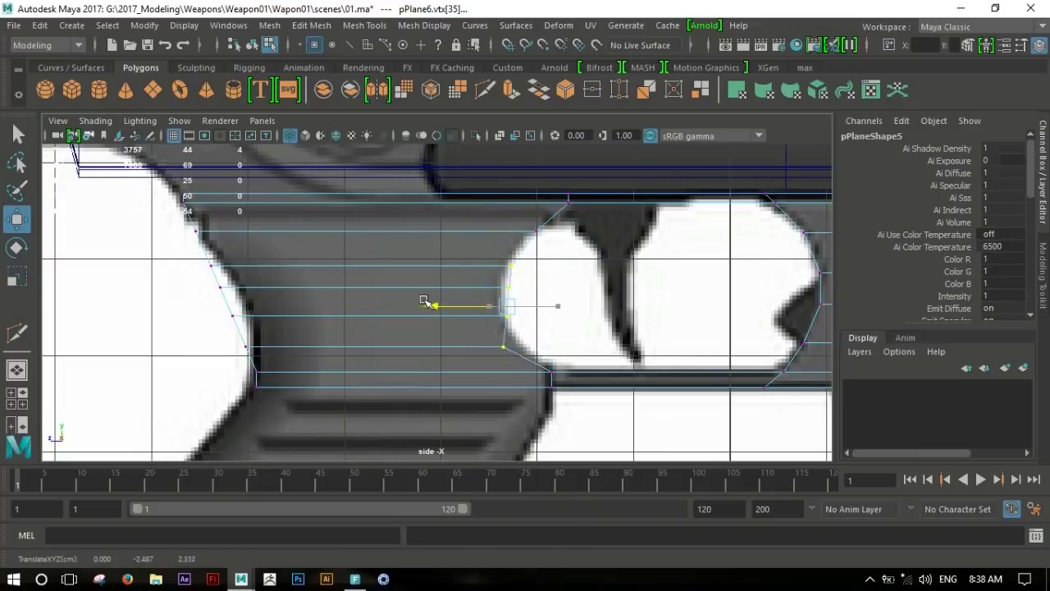
Move the lower curve vertices left to match the reference curve.
left_click(506, 265)
mouse_move(525, 309)
left_mouse_down()
mouse_move(486, 339)
mouse_move(441, 348)
left_mouse_up()
left_click(498, 347)
left_click(506, 289)
left_click_drag(431, 286, 425, 285)
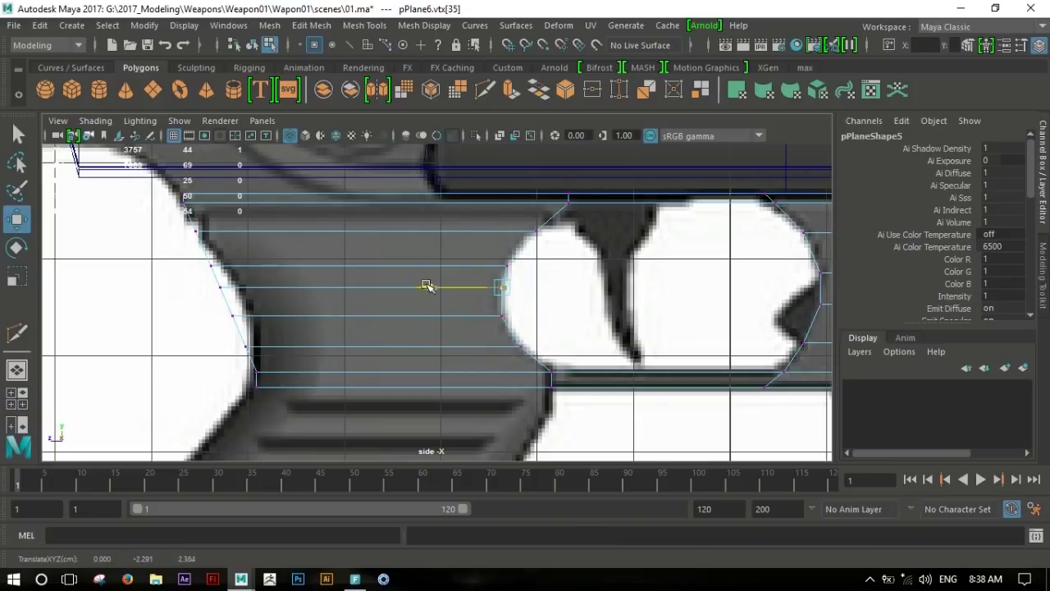
left_click(499, 314)
left_click_drag(426, 315, 426, 315)
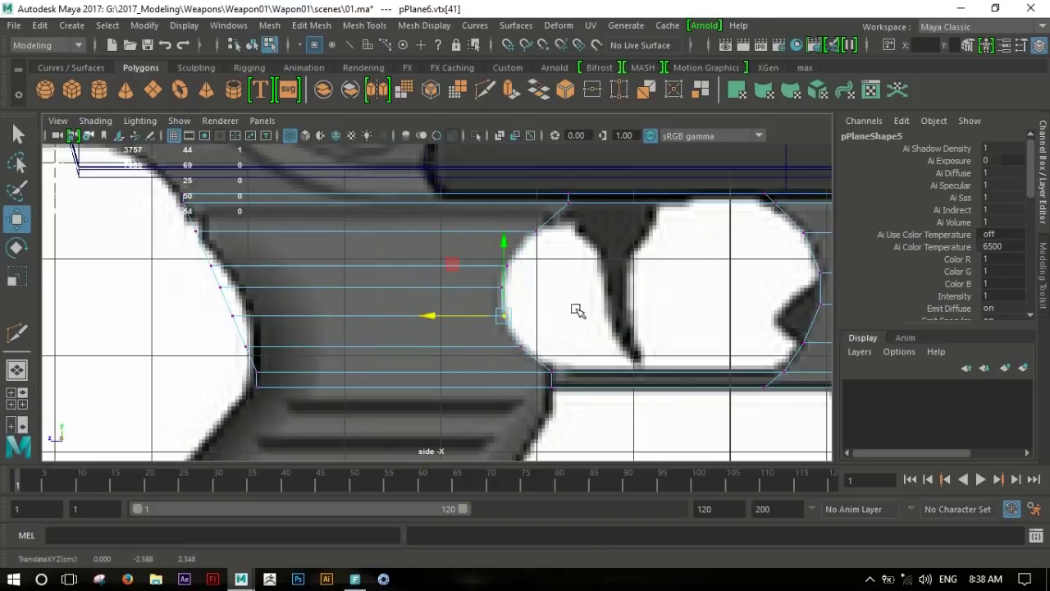
Align the top-corner and bottom-rear vertices with the grip's rear outline.
middle_click_drag(577, 310, 586, 316, "alt")
left_click_drag(603, 192, 649, 237)
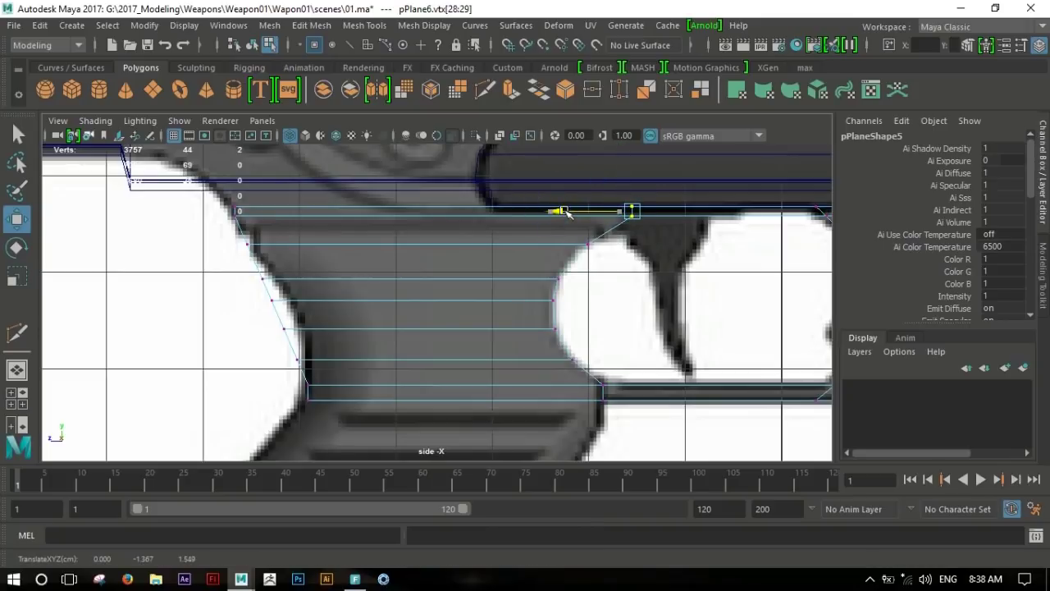
left_click(583, 244)
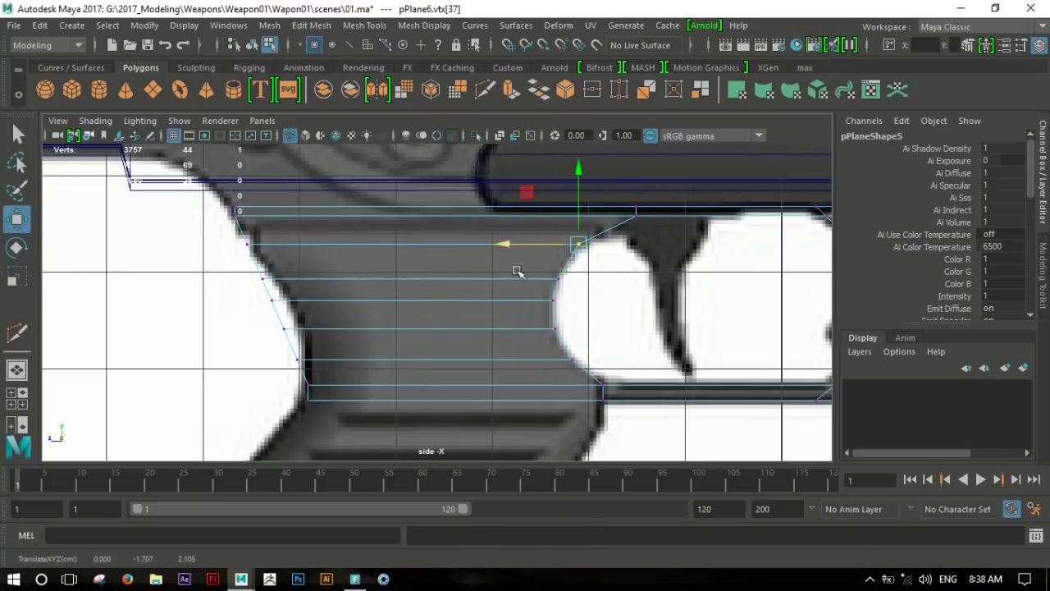
middle_click_drag(516, 272, 688, 263, "alt")
mouse_move(347, 235)
left_mouse_down()
mouse_move(416, 293)
mouse_move(399, 321)
mouse_move(402, 353)
left_mouse_up()
key("Down")
key("Down")
left_click_drag(459, 369, 492, 398)
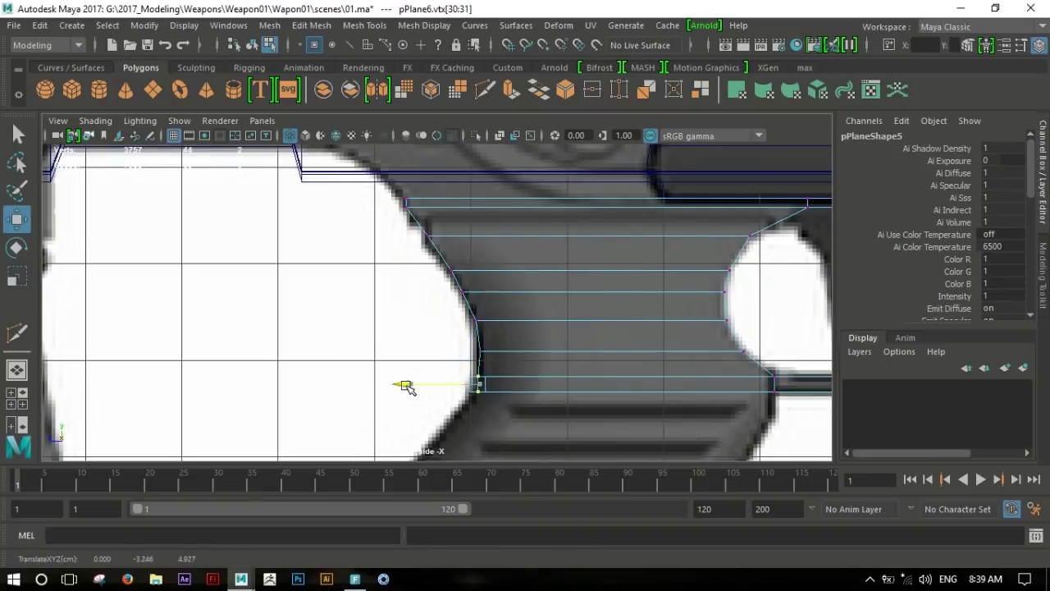
left_click(478, 392)
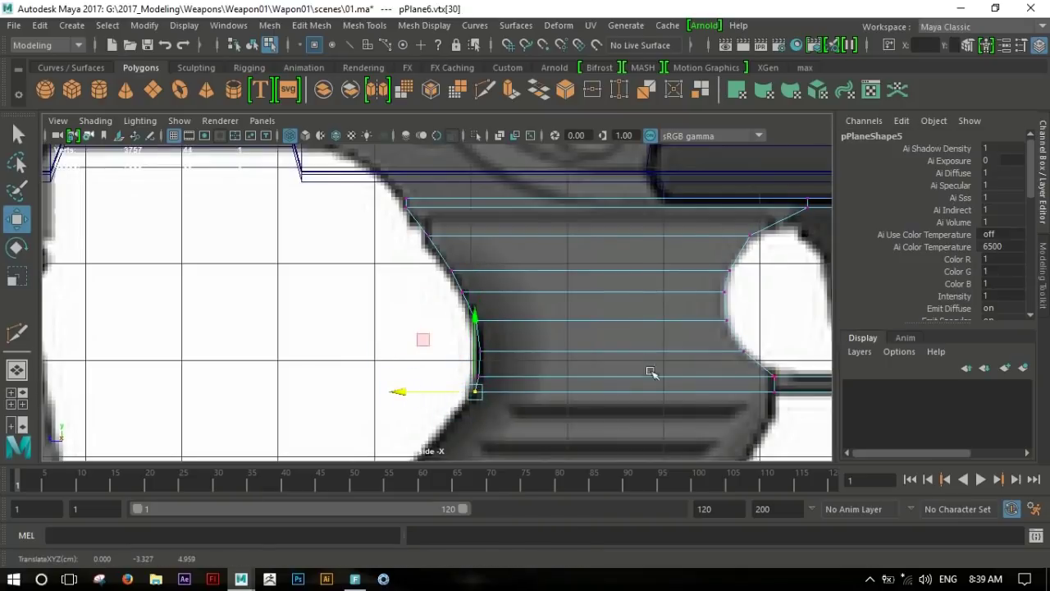
Select the panel's bottom edge above the grip in edge mode.
scroll(582, 328, "down", 3)
scroll(585, 274, "up", 2)
scroll(621, 297, "up", 1)
right_click(560, 207)
left_click(559, 173)
left_click(446, 169)
scroll(596, 235, "up", 2)
Extrude the panel's bottom edge down to the grip's bottom.
right_click_drag(535, 195, 529, 239, "shift")
left_click_drag(534, 234, 532, 189)
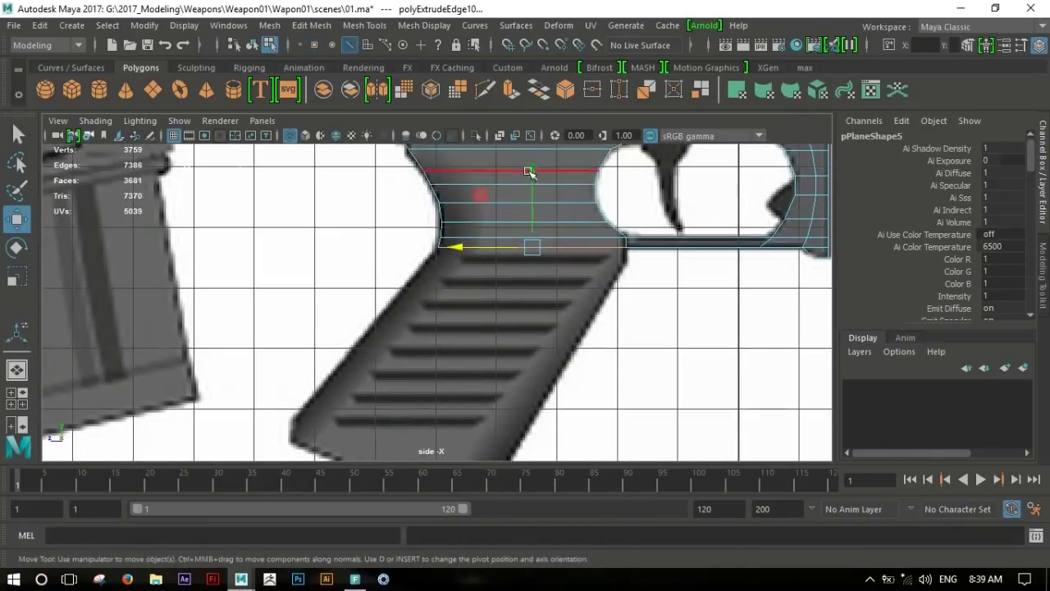
middle_click_drag(532, 189, 556, 206, "alt")
right_click_drag(556, 206, 567, 241, "shift")
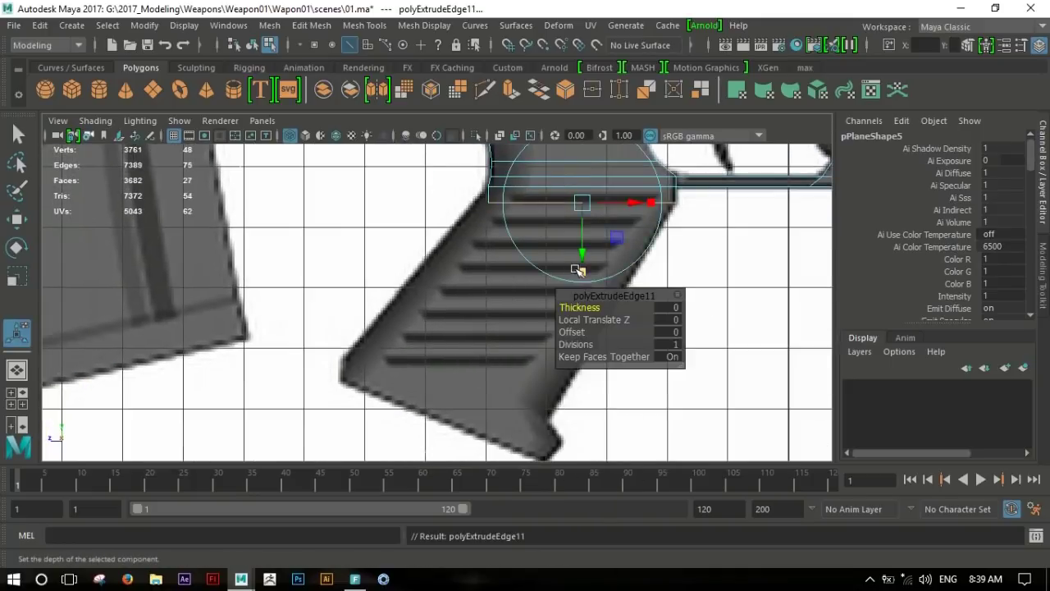
left_click_drag(582, 202, 438, 373)
mouse_move(481, 383)
middle_mouse_down("alt")
mouse_move(516, 364)
mouse_move(449, 363)
middle_mouse_up("alt")
left_click_drag(495, 366, 496, 348)
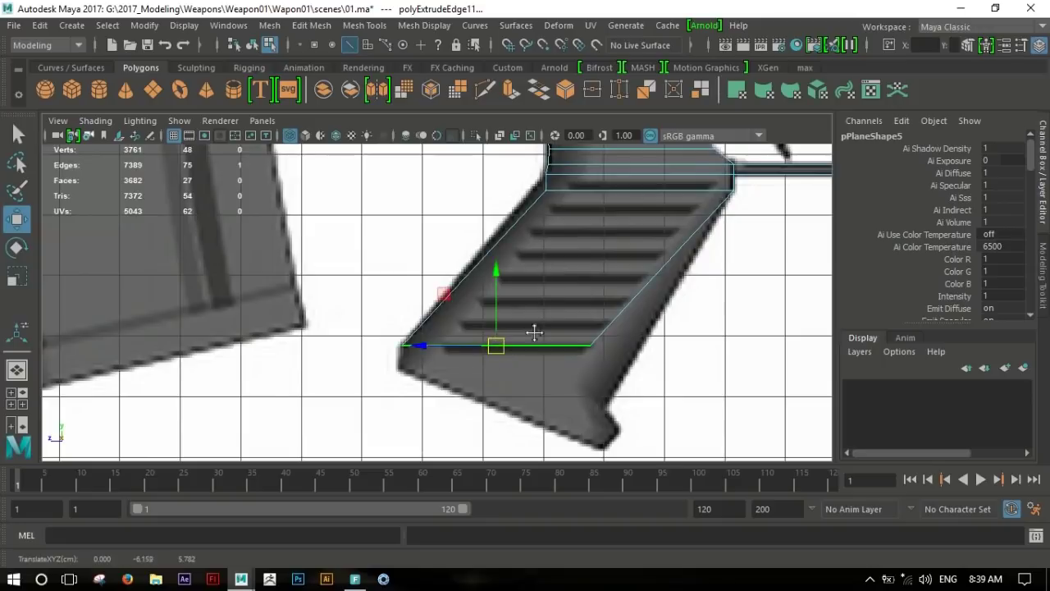
Move the grip's front and bottom corner vertices onto the slanted grip outline.
middle_click_drag(543, 310, 538, 246, "alt")
right_click_drag(537, 246, 511, 209)
left_click(535, 247)
left_click_drag(456, 248, 446, 250)
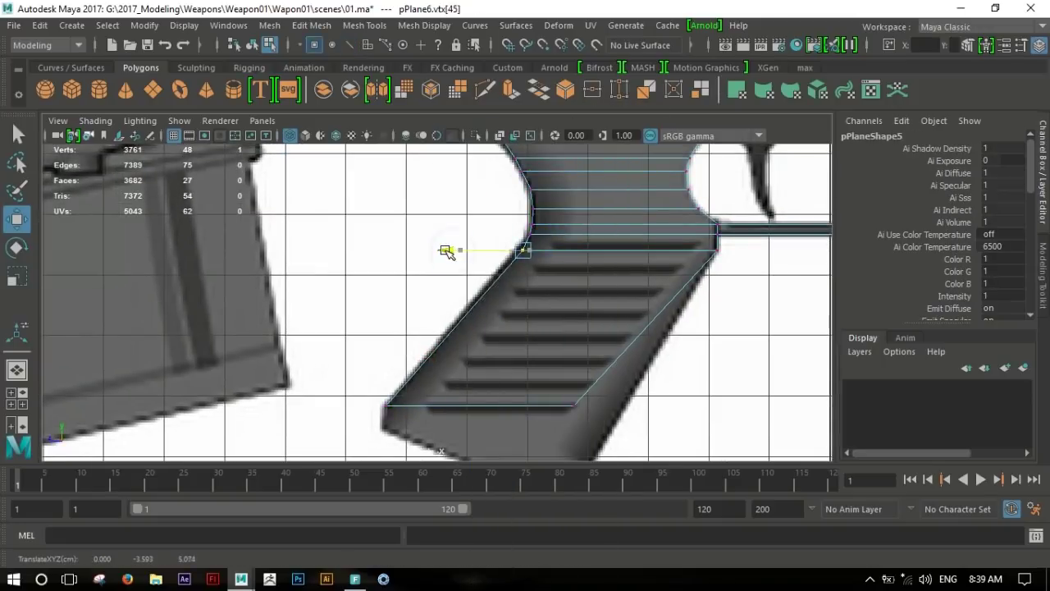
middle_click_drag(519, 276, 432, 187, "alt")
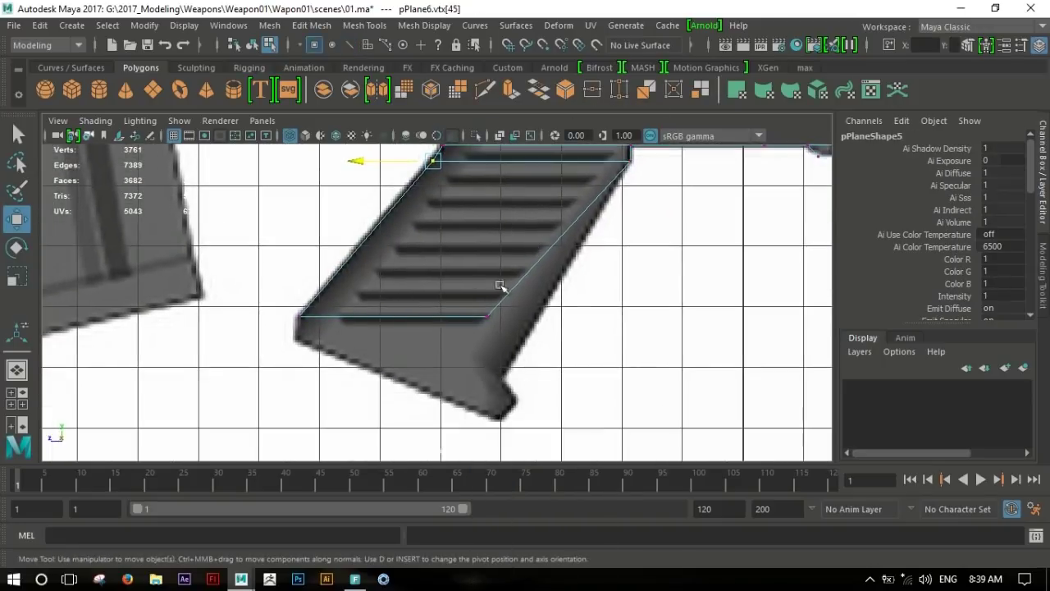
left_click_drag(478, 320, 502, 374)
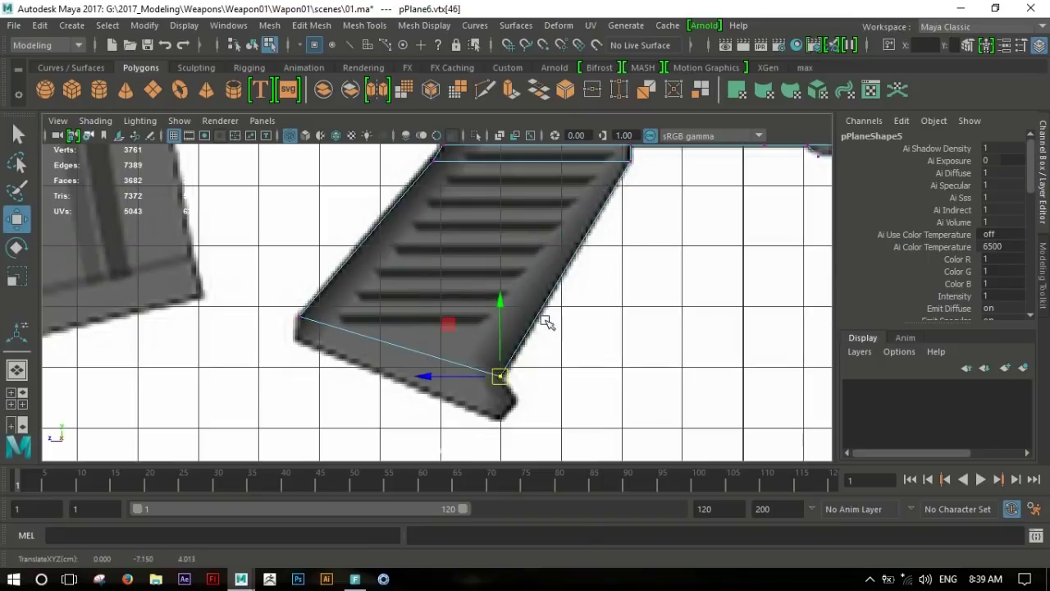
scroll(546, 322, "down", 2)
scroll(535, 368, "up", 2)
Extrude the grip's bottom edge downward and adjust its bottom corner vertices.
right_click_drag(399, 328, 428, 306, "shift")
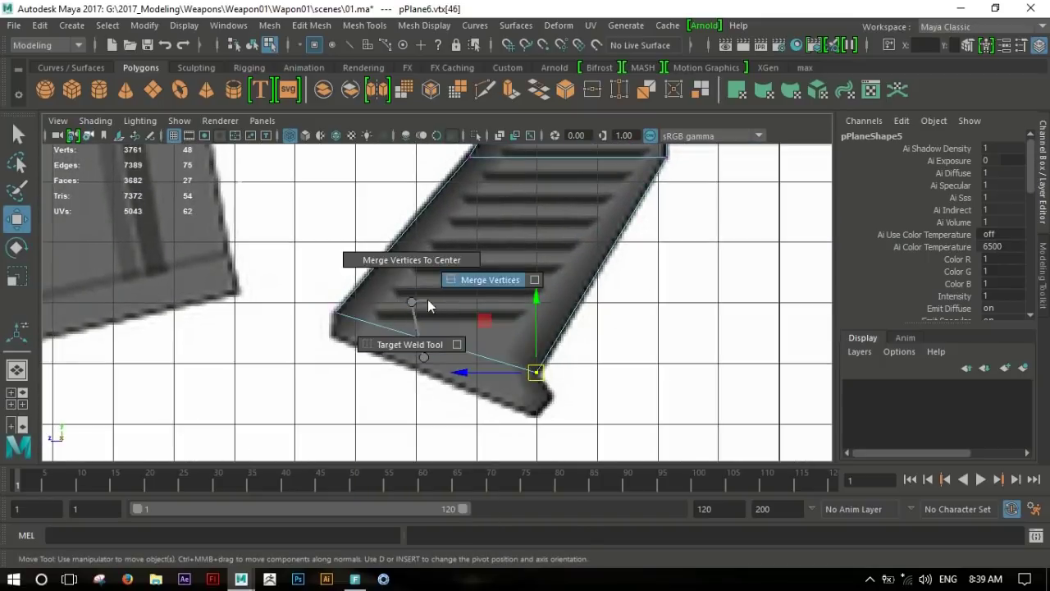
right_click_drag(465, 351, 464, 93)
left_click(465, 356)
right_click_drag(465, 304, 465, 352, "shift")
left_click_drag(432, 353, 435, 367)
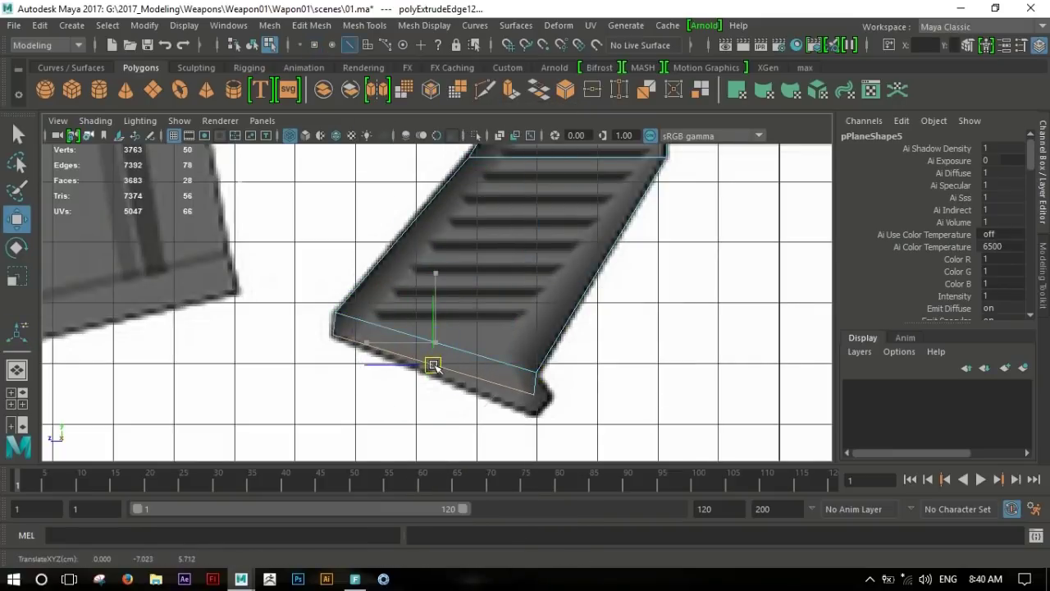
right_click_drag(491, 379, 535, 435)
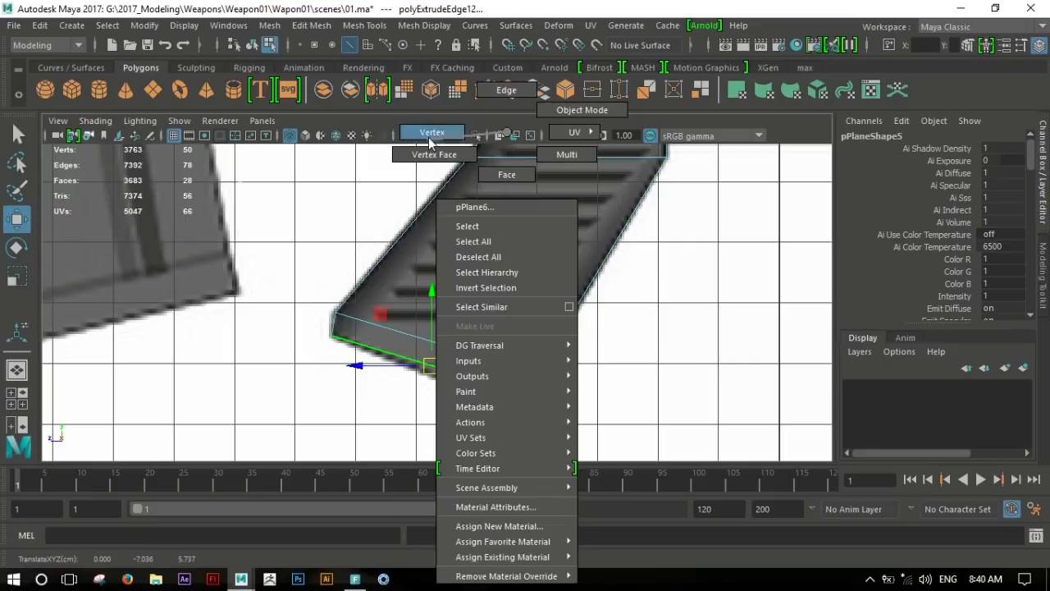
left_click_drag(544, 408, 543, 399)
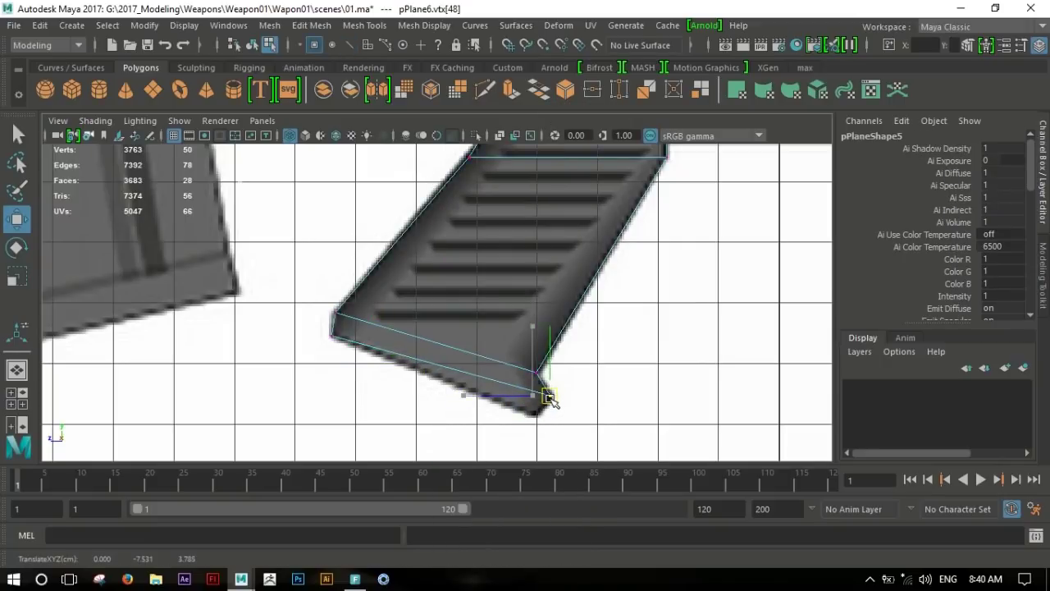
left_click(329, 326)
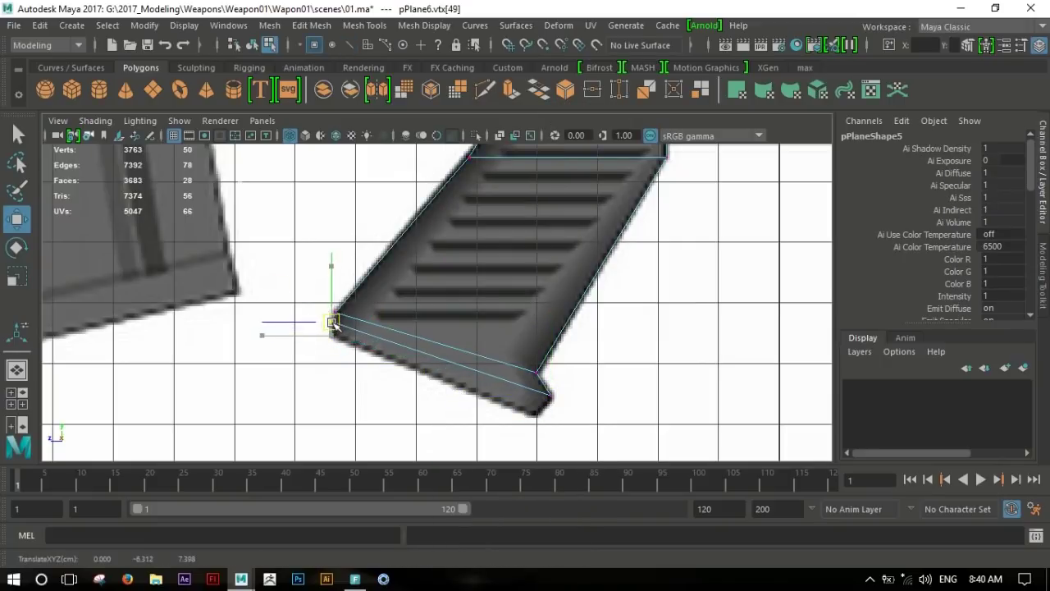
Extrude the grip's bottom edge again to form a lip and select its corner vertex.
right_click_drag(398, 345, 398, 287)
left_click(476, 373)
right_click_drag(476, 373, 443, 381, "shift")
key("w")
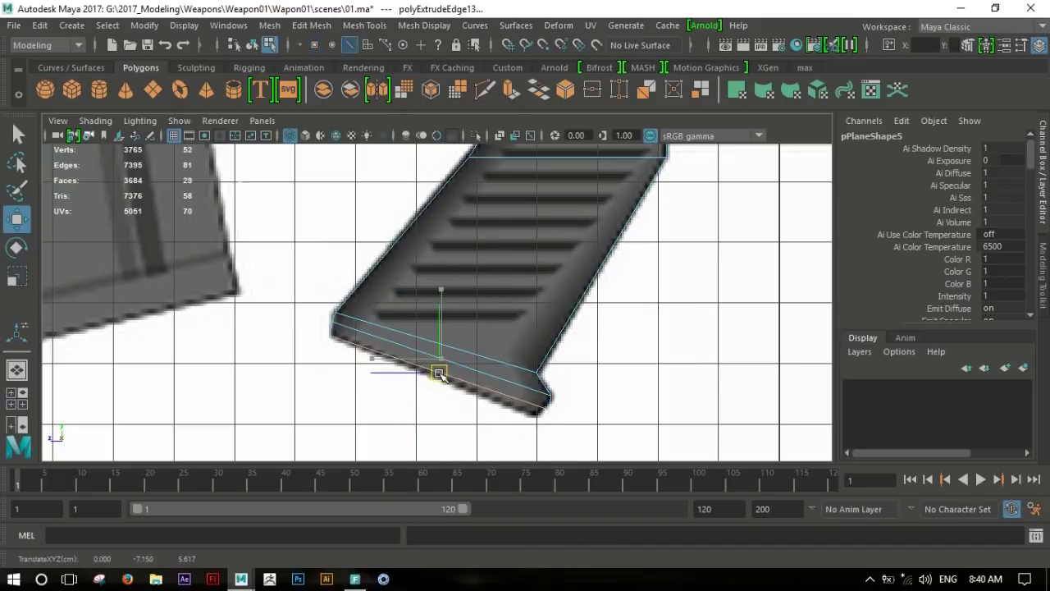
right_click_drag(455, 184, 448, 136)
left_click(546, 412)
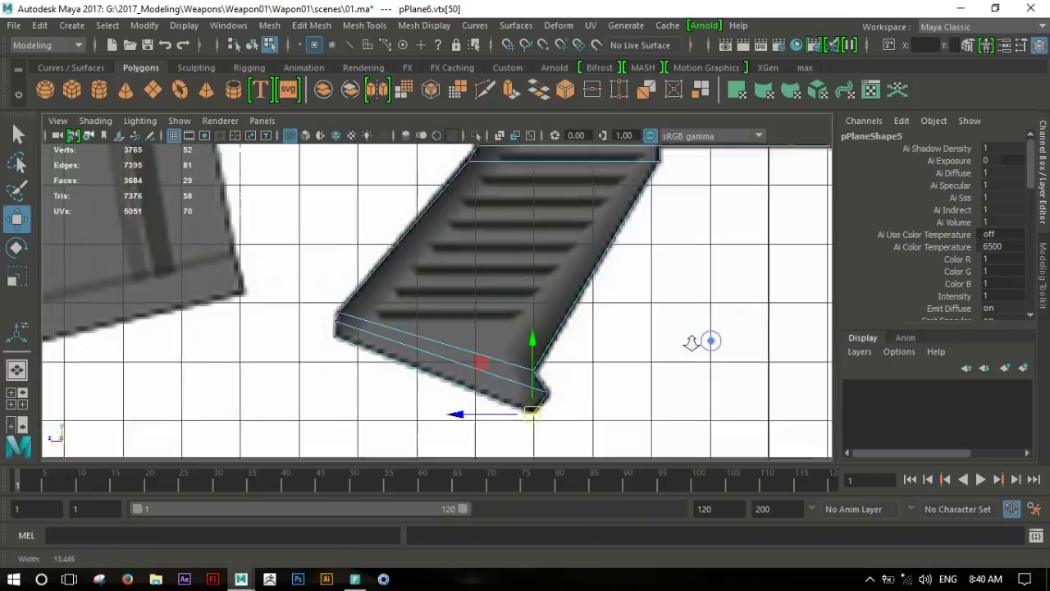
Draw a Multi-Cut line from the grip's top edge down to its lower-left edge.
right_click_drag(702, 342, 566, 347, "alt")
right_click_drag(476, 335, 598, 341, "alt")
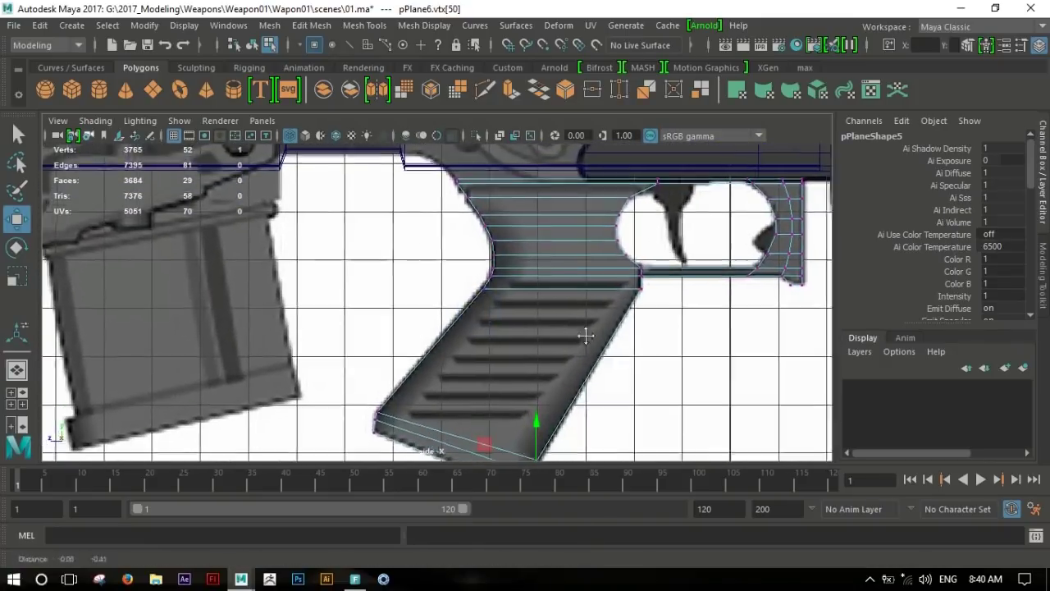
right_click_drag(537, 285, 499, 297, "shift")
left_click(489, 174)
left_click(402, 415)
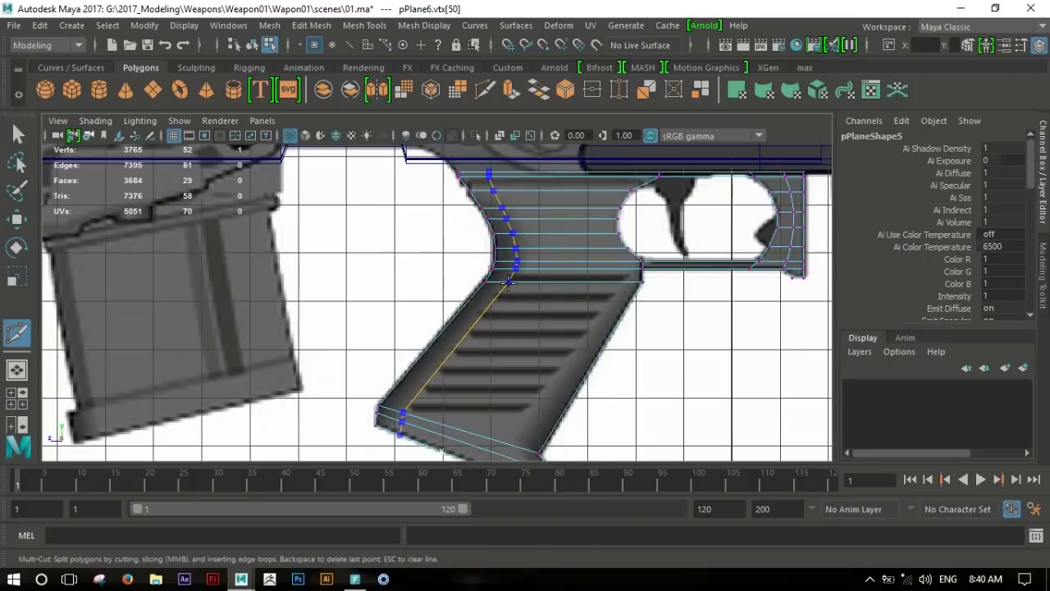
Commit the first cut and add a second cut from the top edge to the bottom edge.
right_click(509, 282)
left_click(632, 174)
left_click(517, 448)
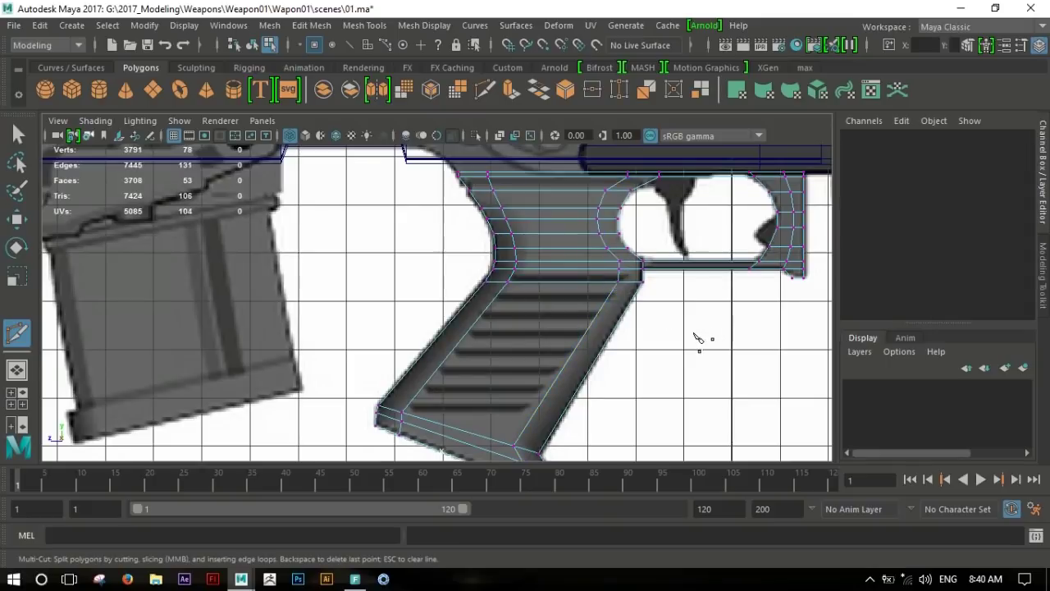
key("w")
left_click(589, 325)
left_click(605, 270)
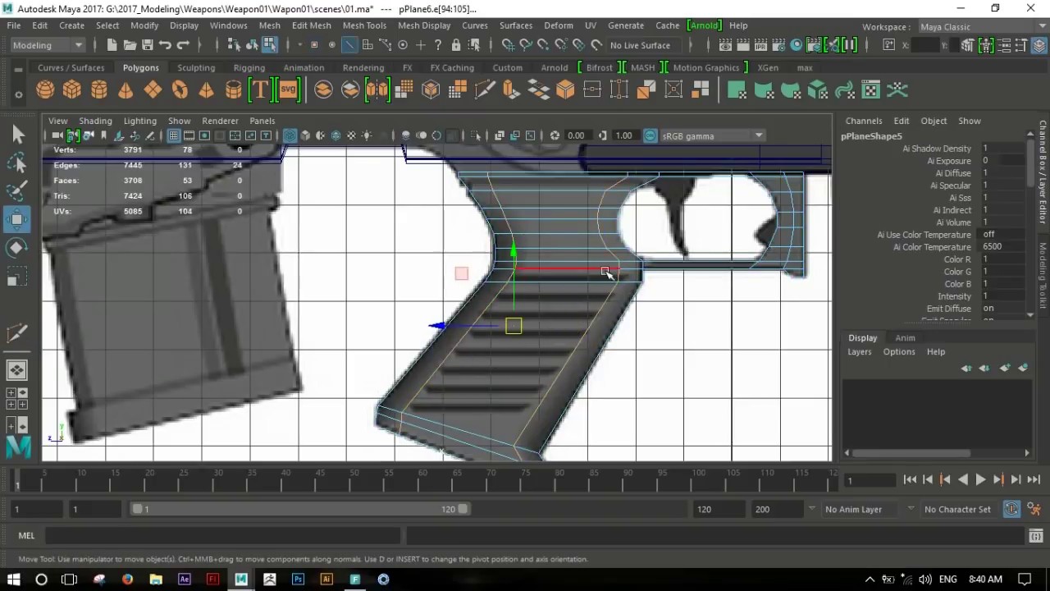
Orbit the perspective view around the grip to inspect the new cuts.
key("space")
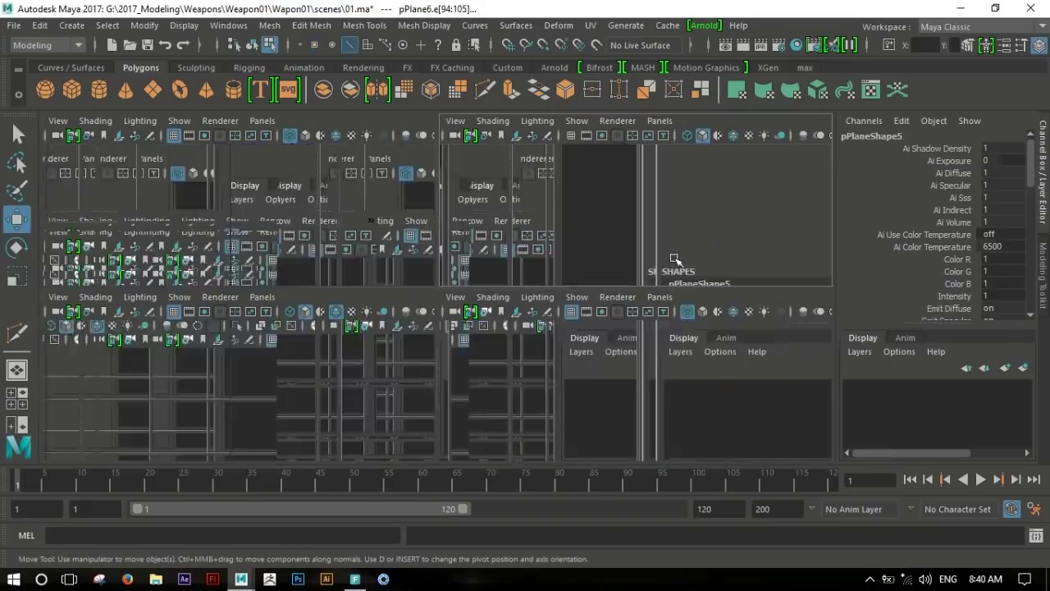
key("space")
scroll(804, 308, "up", 3)
left_click_drag(804, 308, 561, 304, "alt")
key("y")
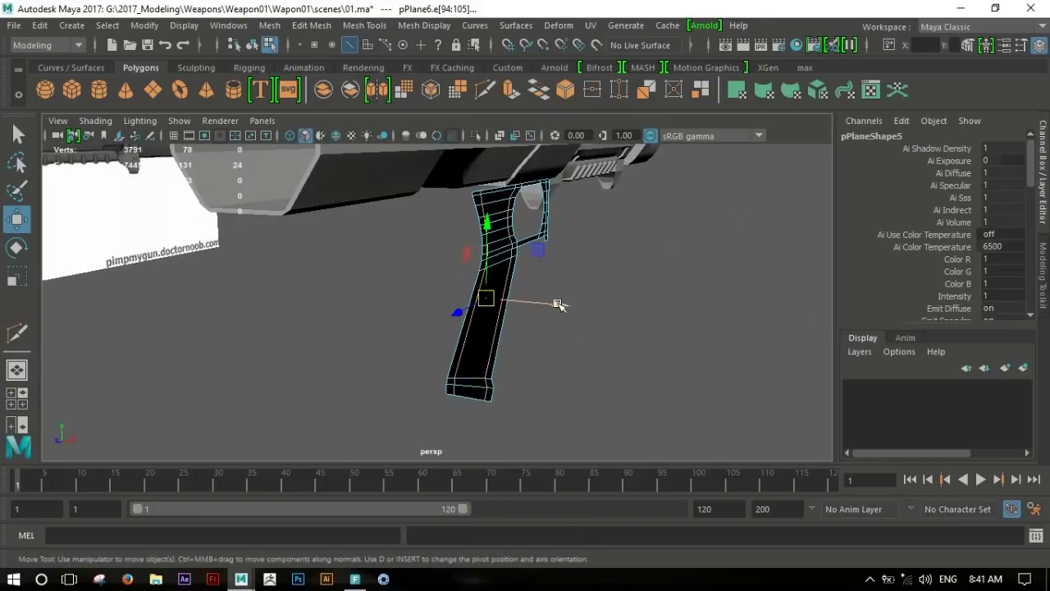
mouse_move(566, 306)
left_mouse_down("alt")
mouse_move(462, 293)
mouse_move(350, 340)
left_mouse_up("alt")
Flip the grip's face normals with Mesh Display > Reverse.
key("F8")
left_click(435, 24)
left_click(459, 96)
left_click(299, 297)
mouse_move(300, 297)
left_mouse_down("alt")
mouse_move(661, 284)
mouse_move(320, 264)
left_mouse_up("alt")
right_click_drag(320, 265, 503, 300, "alt")
Shift the grip mesh pPlane6 along X to -0.415 against the receiver.
left_click(410, 304)
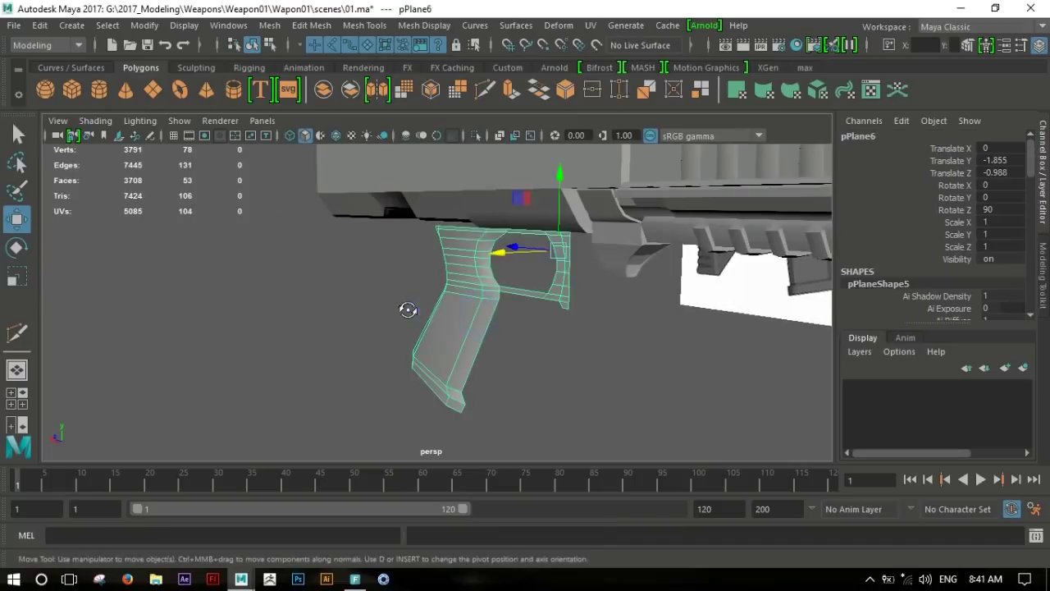
mouse_move(465, 255)
left_mouse_down()
mouse_move(635, 251)
mouse_move(447, 267)
mouse_move(638, 293)
mouse_move(276, 249)
mouse_move(388, 297)
mouse_move(375, 301)
mouse_move(430, 271)
mouse_move(428, 253)
mouse_move(494, 282)
left_mouse_up()
right_click_drag(495, 282, 535, 182, "alt")
mouse_move(535, 182)
left_mouse_down("alt")
mouse_move(623, 251)
mouse_move(598, 288)
mouse_move(441, 279)
mouse_move(288, 249)
left_mouse_up("alt")
middle_click_drag(323, 243, 382, 197)
mouse_move(382, 196)
left_mouse_down("alt")
mouse_move(463, 255)
mouse_move(558, 238)
mouse_move(714, 319)
mouse_move(386, 284)
left_mouse_up("alt")
left_click(714, 320)
scroll(503, 284, "down", 5)
key("space")
key("space")
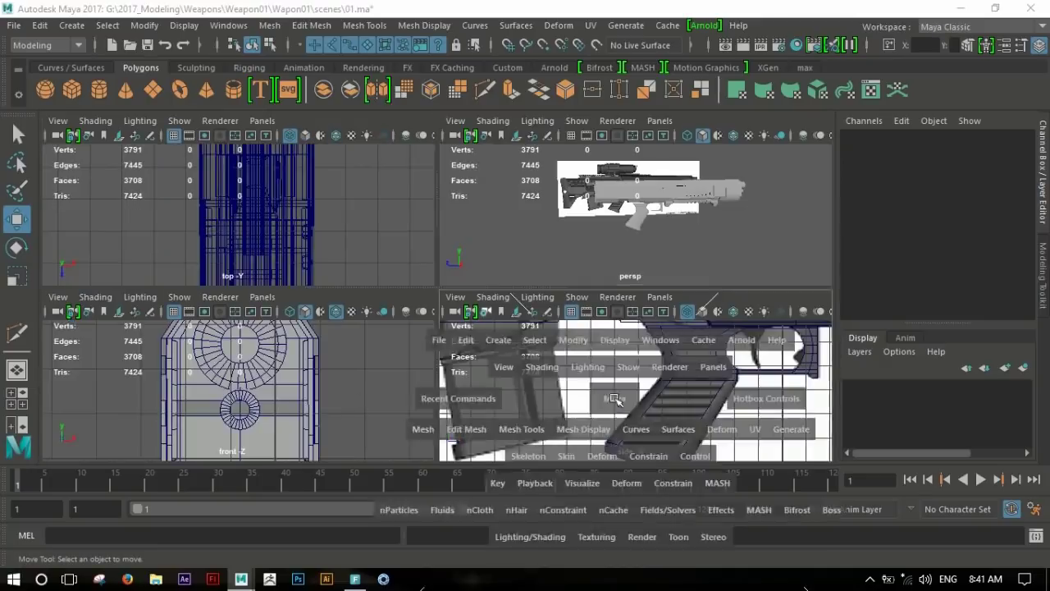
Add a Multi-Cut edge near the top of the trigger guard.
scroll(509, 356, "up", 3)
scroll(555, 336, "up", 2)
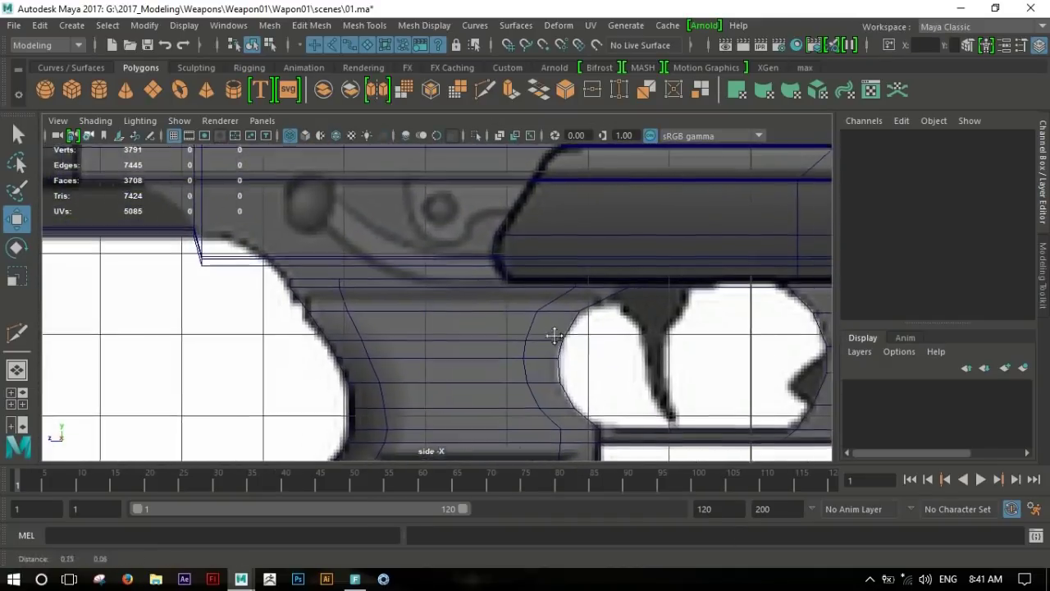
scroll(511, 311, "up", 1)
left_click(512, 316)
middle_click_drag(574, 314, 492, 276, "alt")
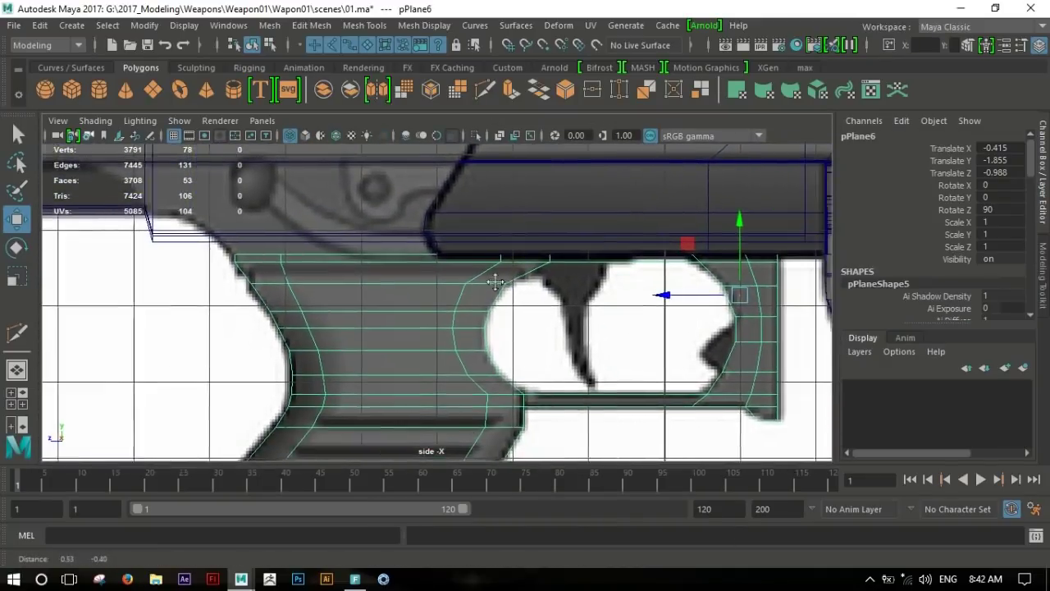
right_click_drag(425, 265, 361, 205, "shift")
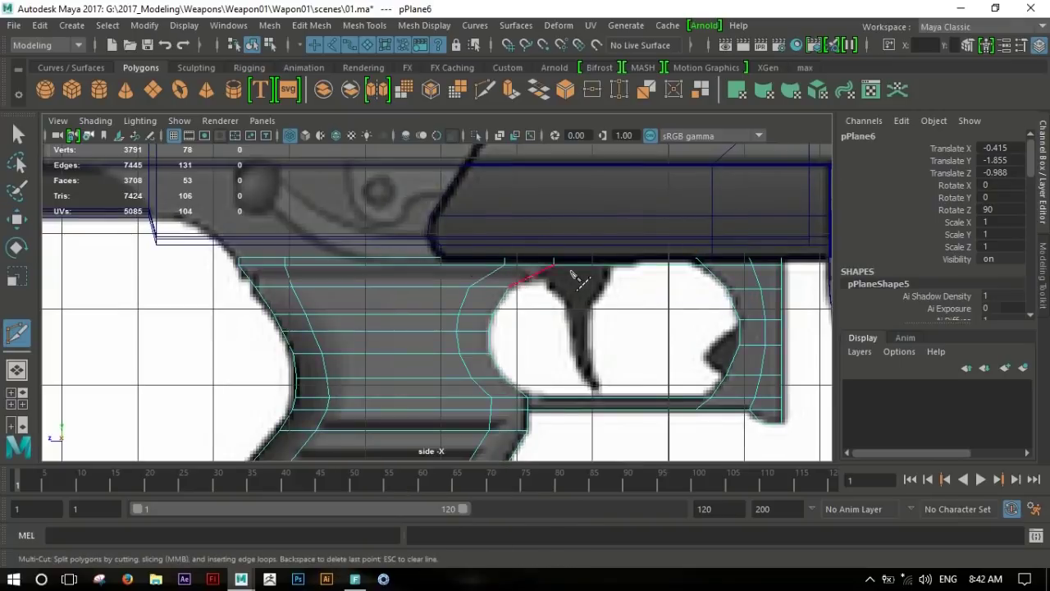
Turn on Wireframe on Shaded to show the grip's edges.
key("space")
key("space")
scroll(556, 298, "up", 3)
scroll(569, 277, "up", 2)
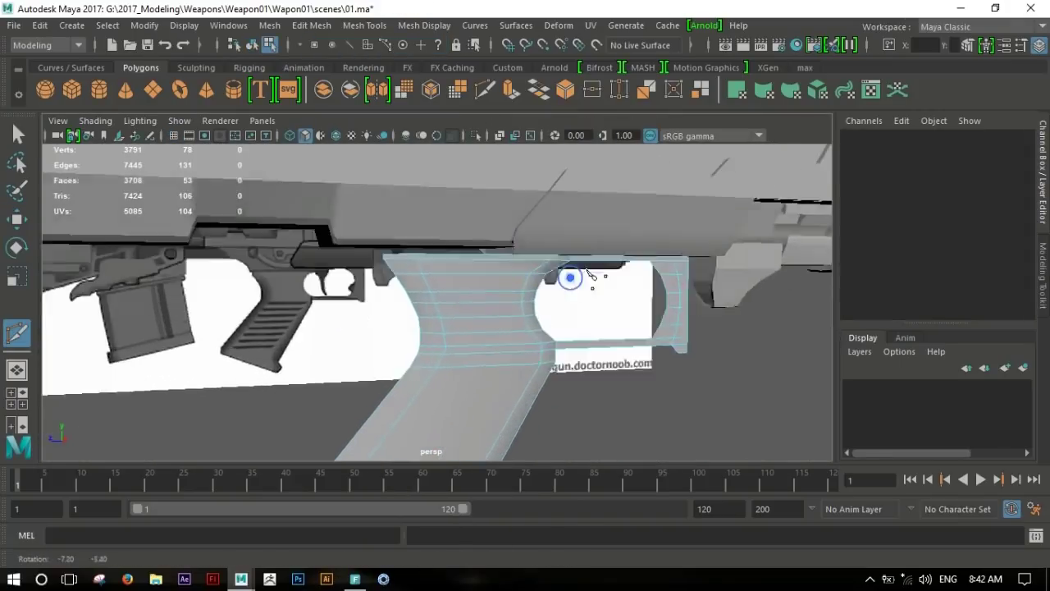
left_click_drag(569, 277, 464, 175, "alt")
left_click(335, 135)
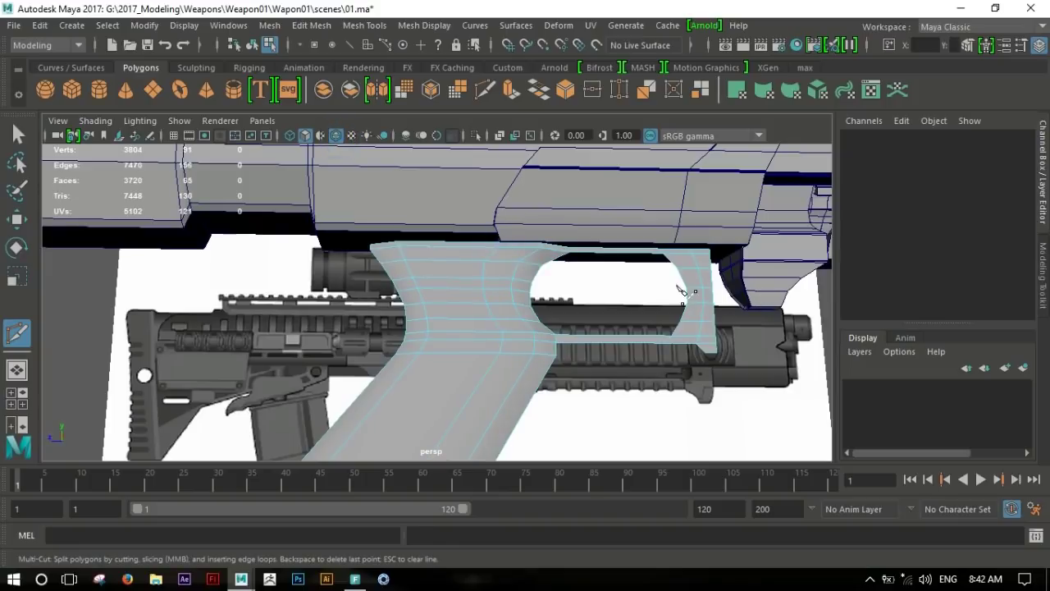
Slide a vertical edge loop on the grip's side to the right with Slide Edge Tool.
key("w")
scroll(492, 263, "up", 3)
mouse_move(516, 272)
left_mouse_down("alt")
mouse_move(696, 330)
mouse_move(563, 305)
left_mouse_up("alt")
double_click(561, 309)
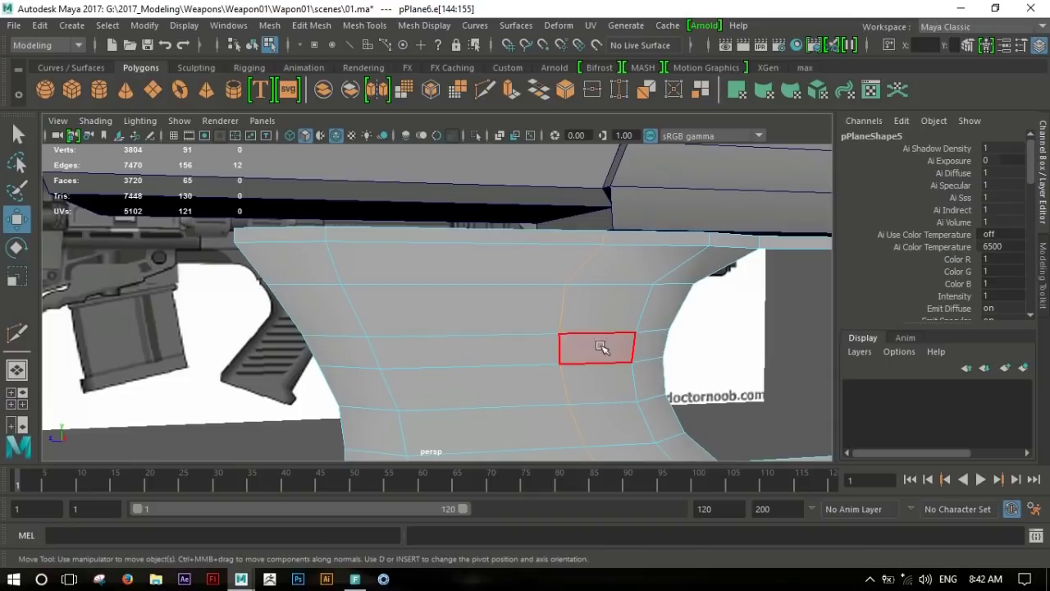
right_click(565, 305, "shift")
left_click(551, 425)
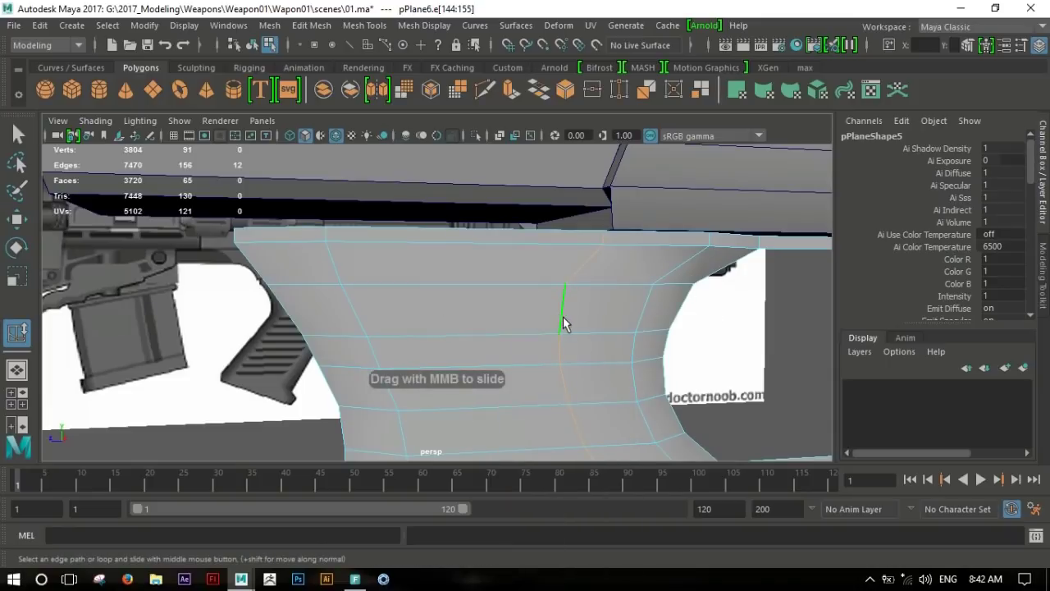
mouse_move(566, 318)
middle_mouse_down()
mouse_move(587, 294)
mouse_move(572, 305)
middle_mouse_up()
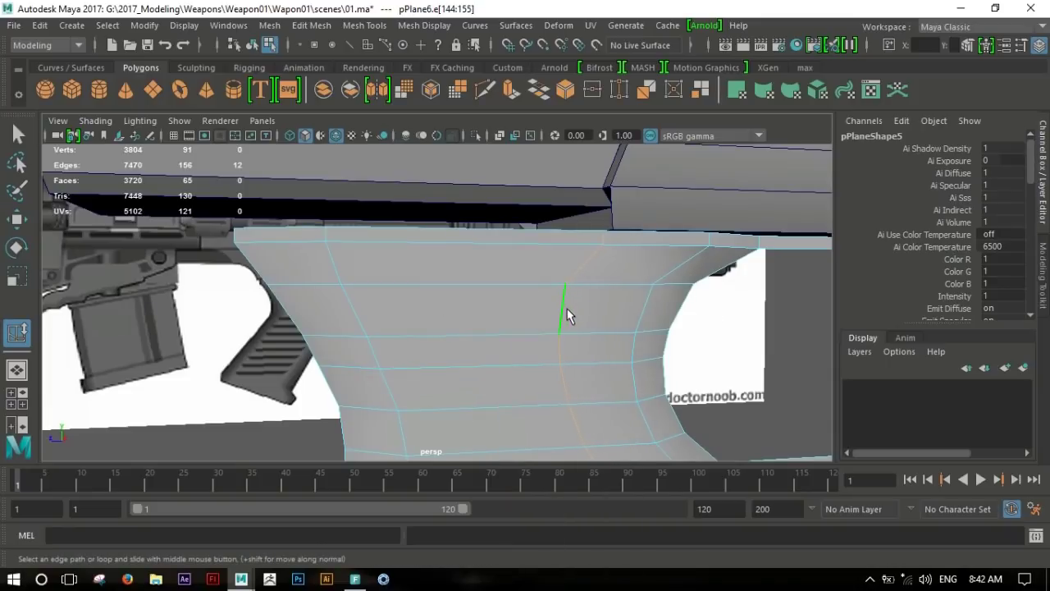
Nudge a top vertex of the grip along the receiver seam.
left_click_drag(568, 290, 591, 303, "alt")
scroll(605, 304, "up", 3)
mouse_move(720, 325)
left_mouse_down("alt")
mouse_move(599, 274)
mouse_move(617, 256)
left_mouse_up("alt")
key("w")
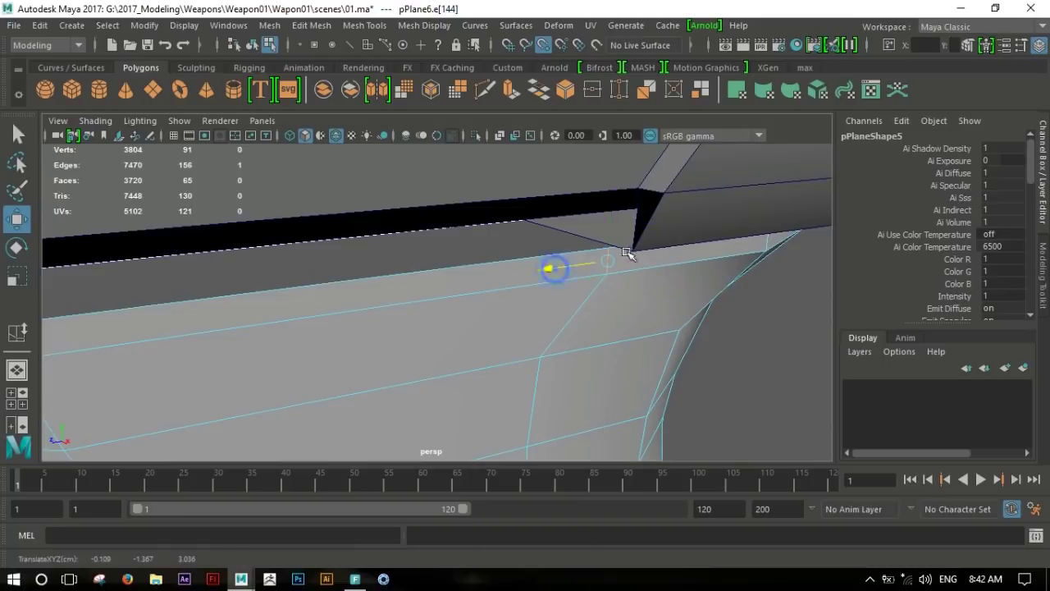
left_click_drag(714, 326, 629, 272, "alt")
Extrude the grip's top edge in edge mode.
right_click(460, 237)
left_click(459, 89)
left_click(265, 242)
right_click(265, 246, "shift")
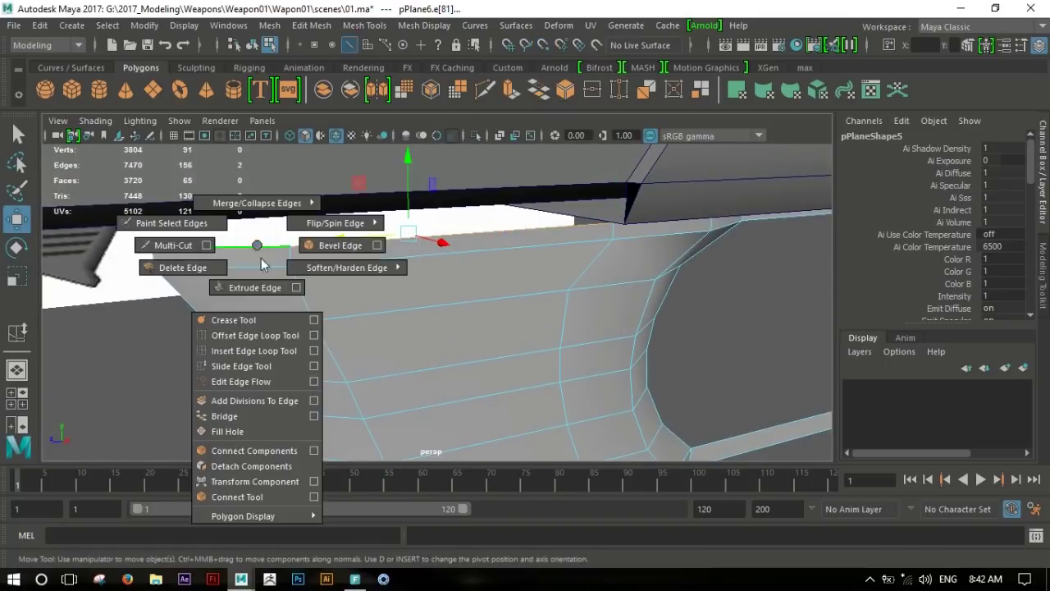
left_click(254, 290)
key("w")
Raise the extruded edge on Y, snapping it to the receiver's underside.
middle_click_drag(521, 279, 585, 252)
right_click_drag(586, 251, 370, 219, "alt")
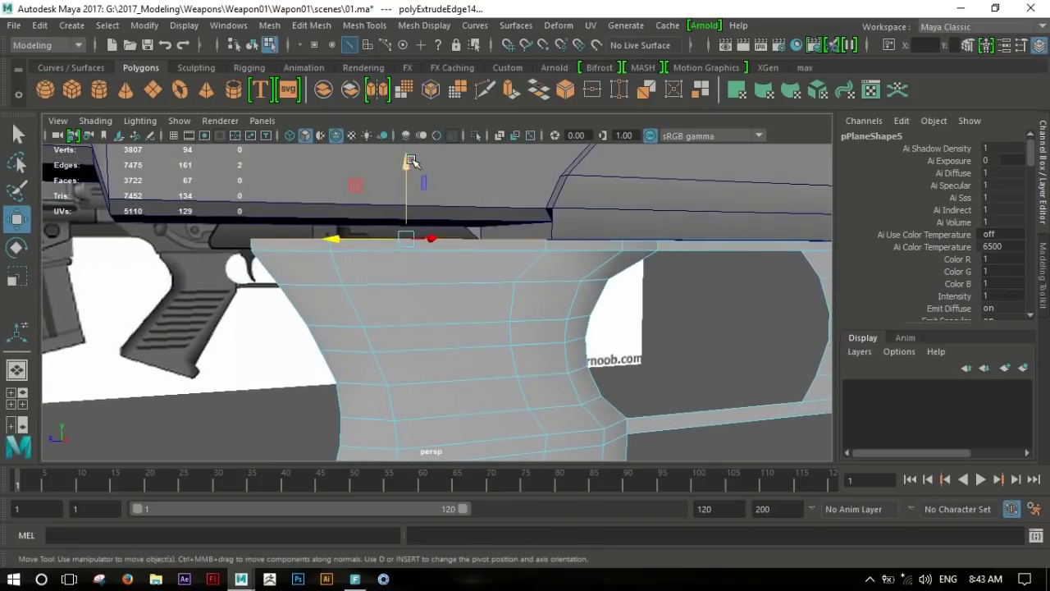
left_click_drag(410, 160, 410, 149)
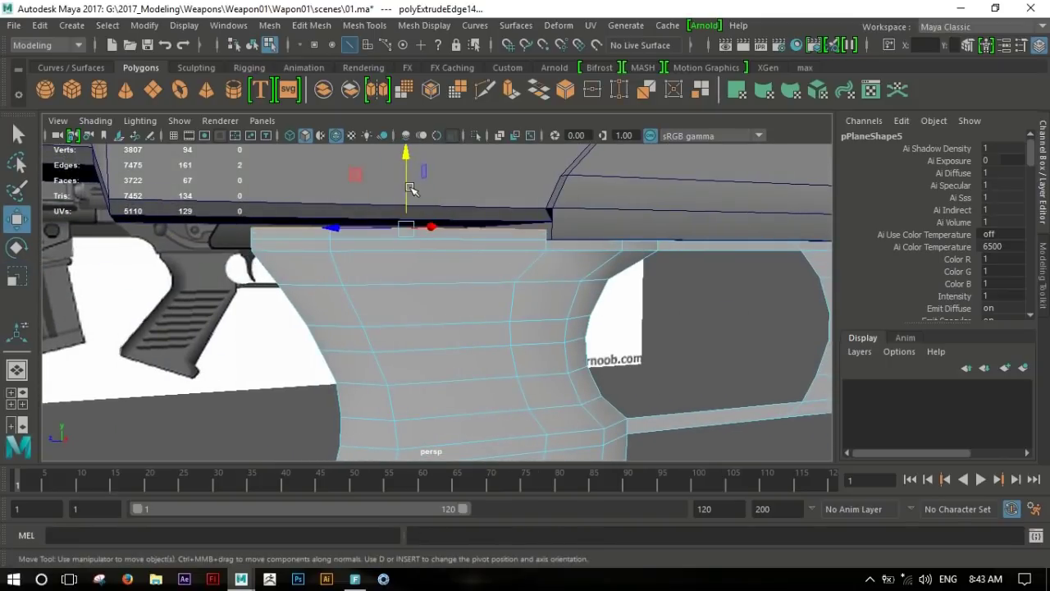
middle_click_drag(458, 243, 450, 188)
mouse_move(500, 220)
left_mouse_down("alt")
mouse_move(576, 265)
mouse_move(708, 249)
mouse_move(696, 216)
mouse_move(390, 254)
mouse_move(421, 241)
mouse_move(462, 270)
mouse_move(433, 274)
left_mouse_up("alt")
Deselect, then reselect the grip mesh in edge selection mode.
key("F8")
mouse_move(566, 289)
left_mouse_down("alt")
mouse_move(629, 270)
mouse_move(481, 298)
mouse_move(353, 286)
mouse_move(452, 293)
mouse_move(492, 324)
mouse_move(632, 234)
mouse_move(475, 247)
mouse_move(411, 293)
mouse_move(484, 304)
mouse_move(408, 300)
left_mouse_up("alt")
left_click(452, 293)
left_click(389, 324)
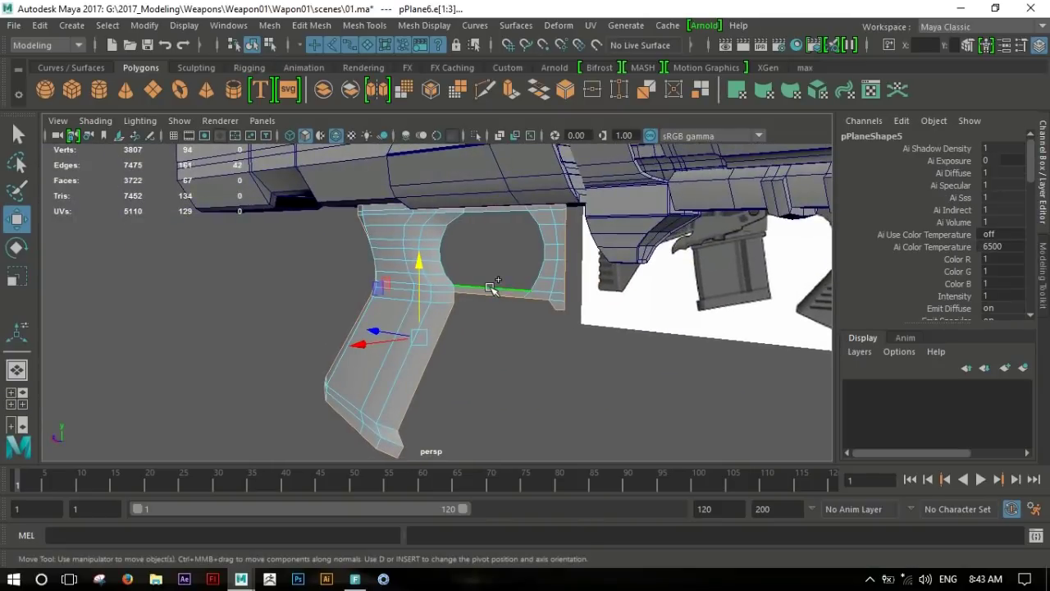
Extrude the grip's border edges and drag them along X to form a side wall.
right_click_drag(421, 323, 429, 238, "shift")
left_click_drag(386, 302, 575, 302, "alt")
key("w")
middle_click_drag(537, 331, 542, 343)
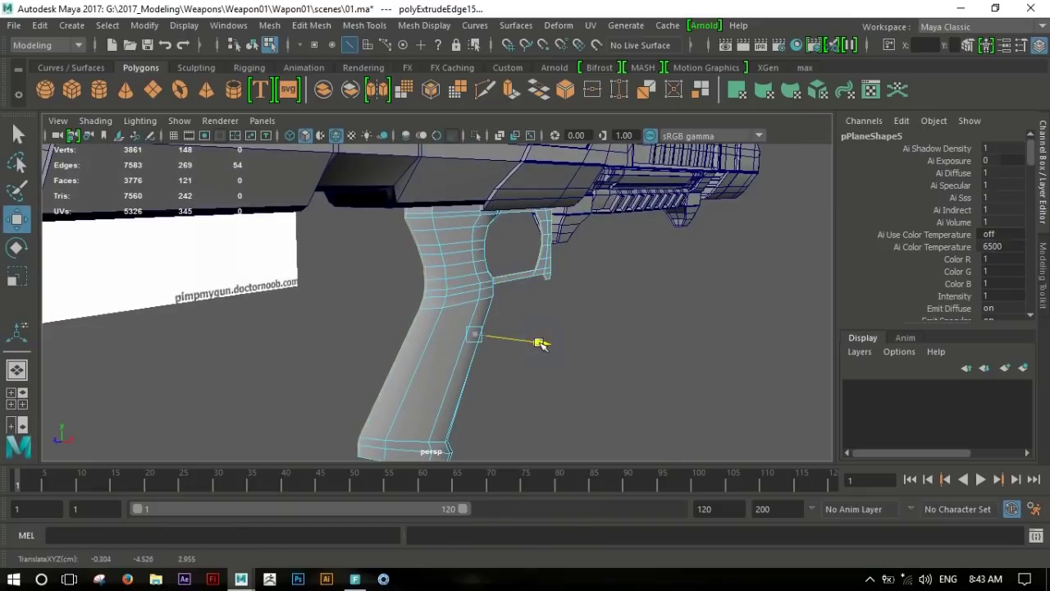
mouse_move(525, 337)
left_mouse_down("alt")
mouse_move(605, 258)
mouse_move(504, 298)
mouse_move(539, 329)
left_mouse_up("alt")
middle_click_drag(539, 328, 529, 338)
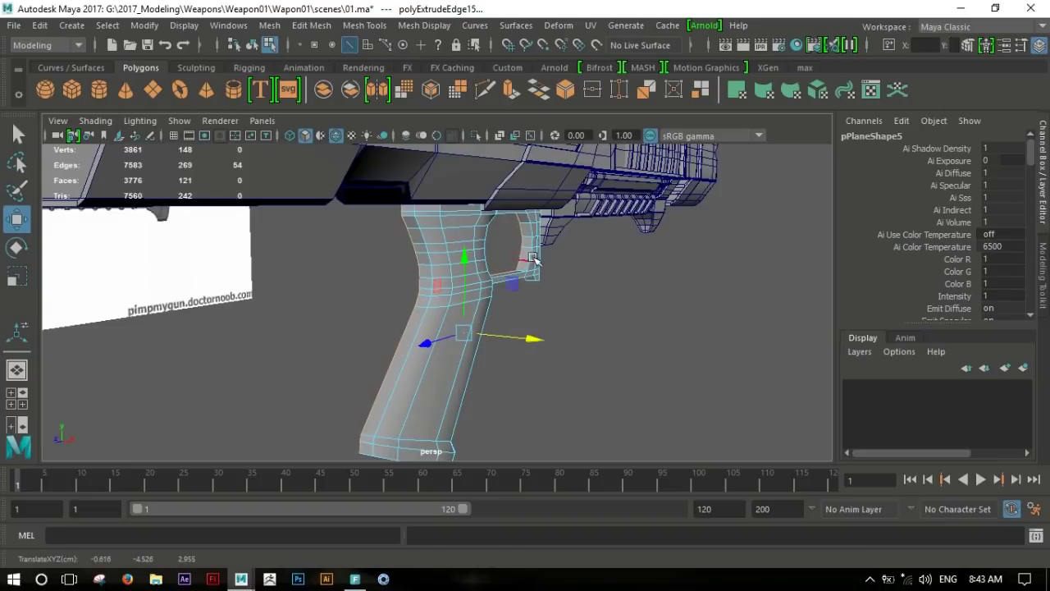
left_click(590, 307)
mouse_move(591, 307)
left_mouse_down("alt")
mouse_move(377, 304)
mouse_move(567, 298)
mouse_move(642, 273)
mouse_move(556, 270)
mouse_move(553, 281)
left_mouse_up("alt")
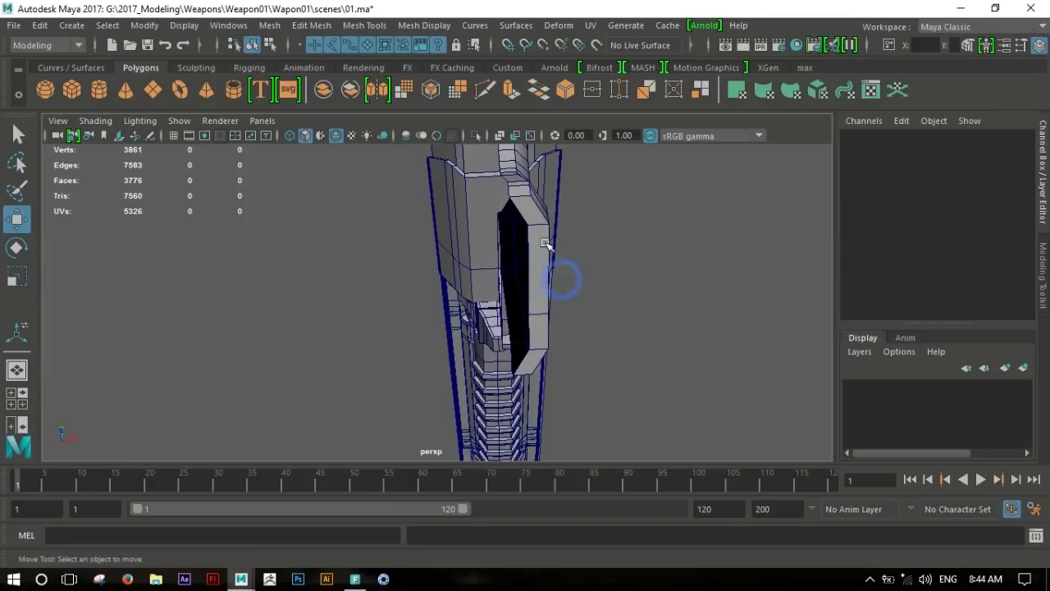
Select and line up the side vertices along the grip's trigger opening wall.
left_click(552, 281)
key("F10")
left_click(525, 211)
double_click(538, 271)
right_click_drag(532, 233, 534, 89)
left_click(535, 244)
left_click_drag(551, 305, 608, 279, "alt")
left_click(602, 272)
left_click(555, 380, "shift")
mouse_move(572, 350)
left_mouse_down("alt")
mouse_move(586, 330)
mouse_move(545, 223)
left_mouse_up("alt")
left_click(544, 331, "shift")
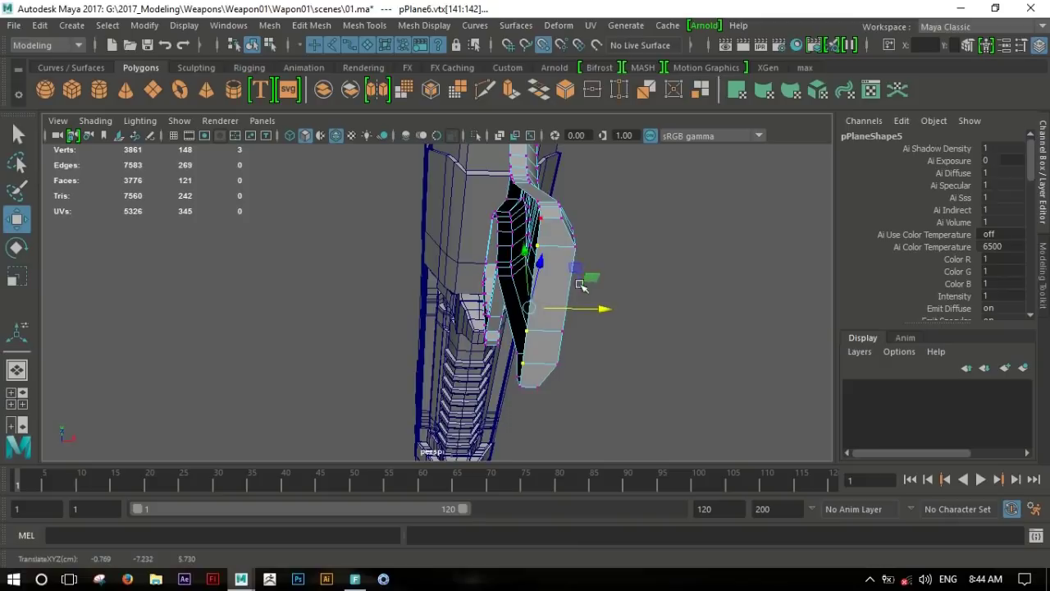
Snap the grip object against the rifle body with point snapping.
right_click_drag(581, 285, 722, 272)
mouse_move(722, 272)
left_mouse_down("alt")
mouse_move(643, 345)
mouse_move(603, 304)
mouse_move(630, 301)
left_mouse_up("alt")
left_click_drag(555, 229, 485, 371)
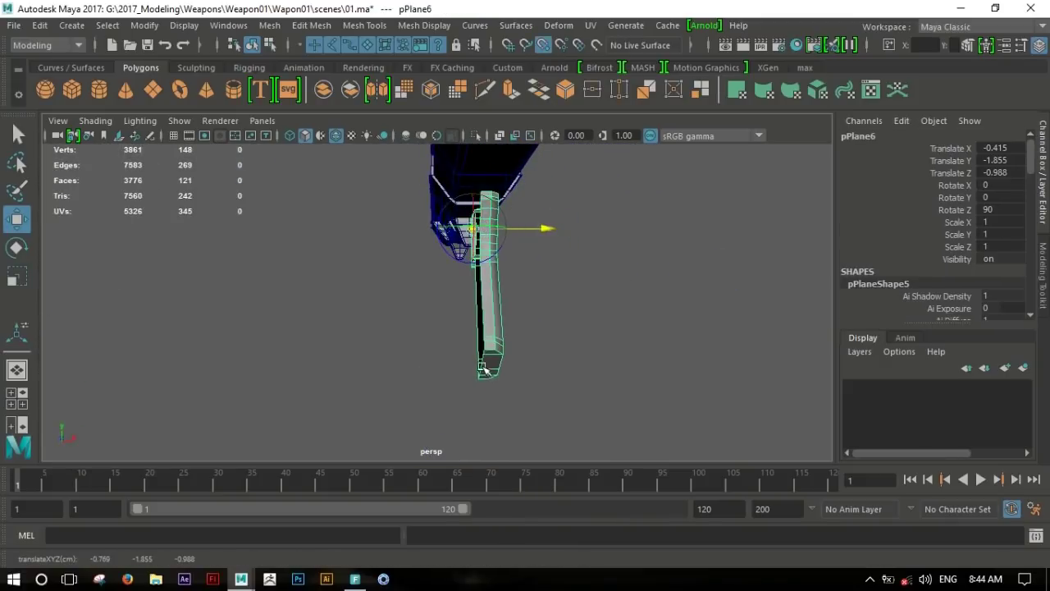
left_click_drag(516, 281, 608, 283, "alt")
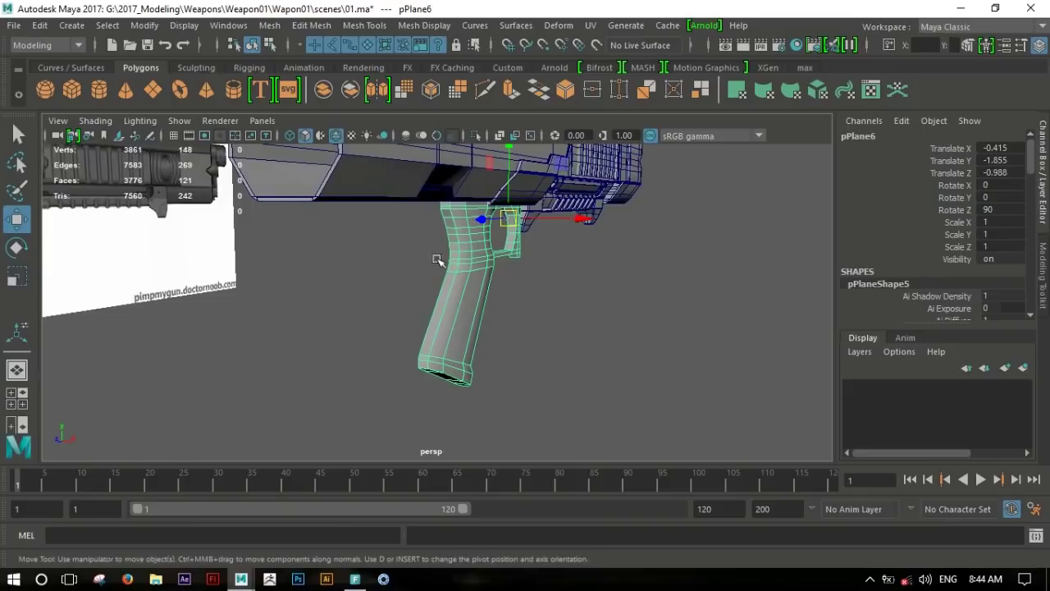
left_click(805, 67)
left_click(40, 26)
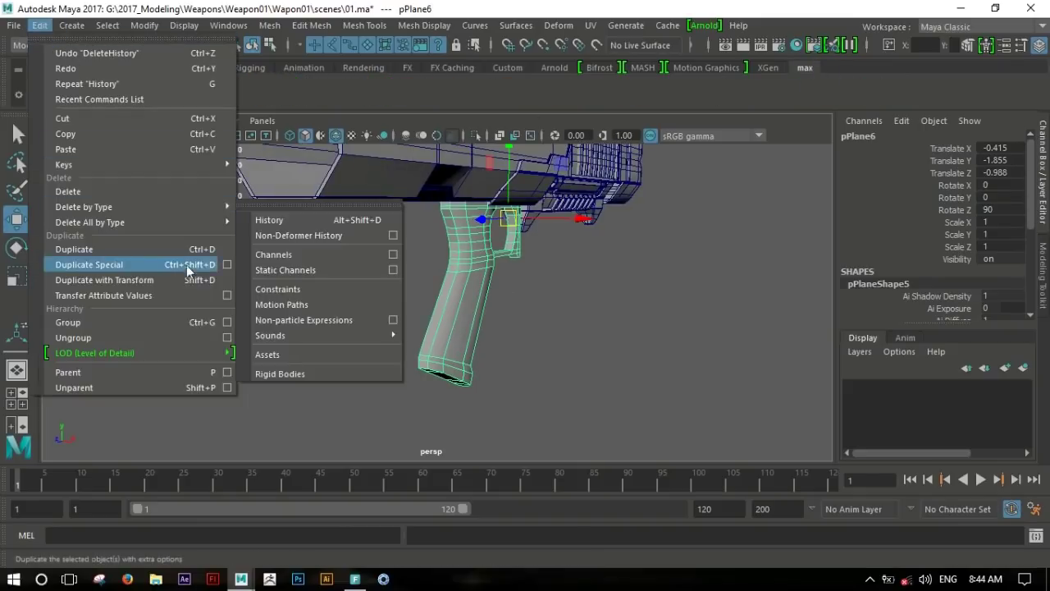
Check the Duplicate Special options, then select the pistol grip.
left_click(226, 245)
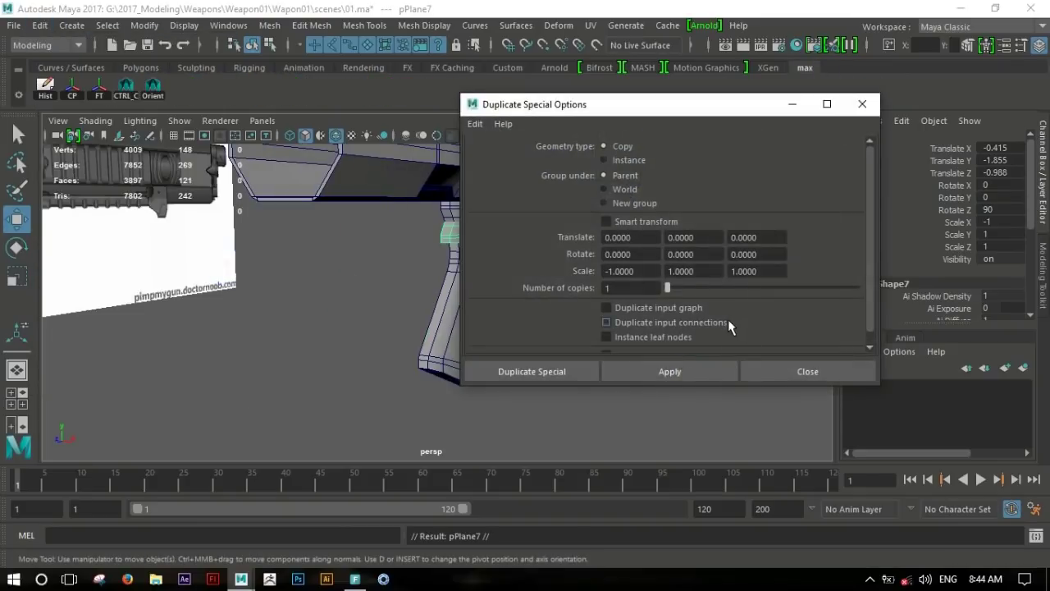
left_click_drag(642, 105, 784, 109)
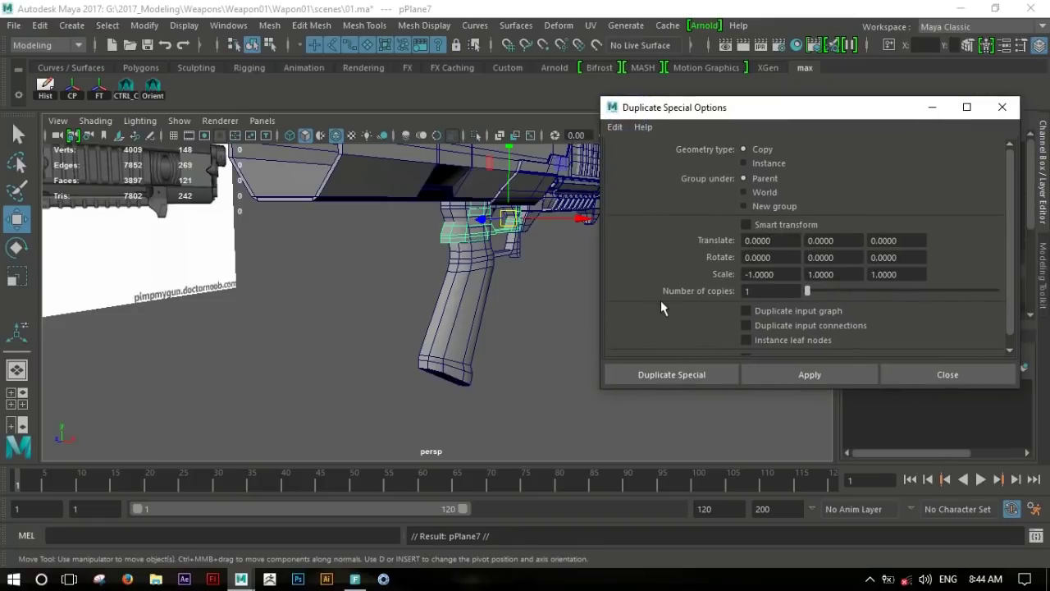
left_click(914, 375)
left_click(470, 263)
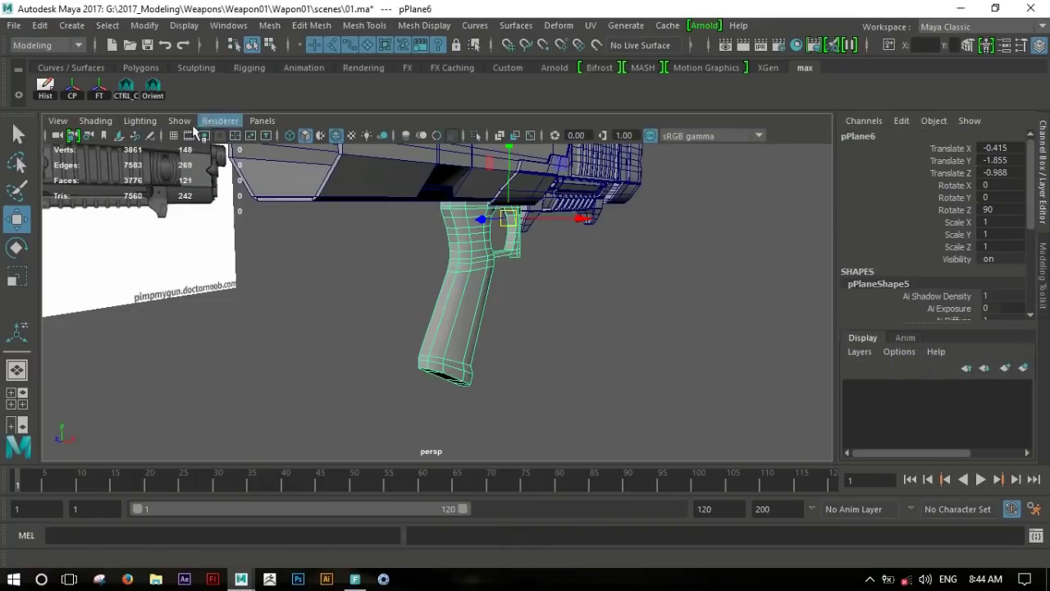
mouse_move(499, 279)
left_mouse_down("alt")
mouse_move(582, 314)
mouse_move(567, 307)
left_mouse_up("alt")
Set the grip's pivot and apply Duplicate Special with Scale X -1.
key("d")
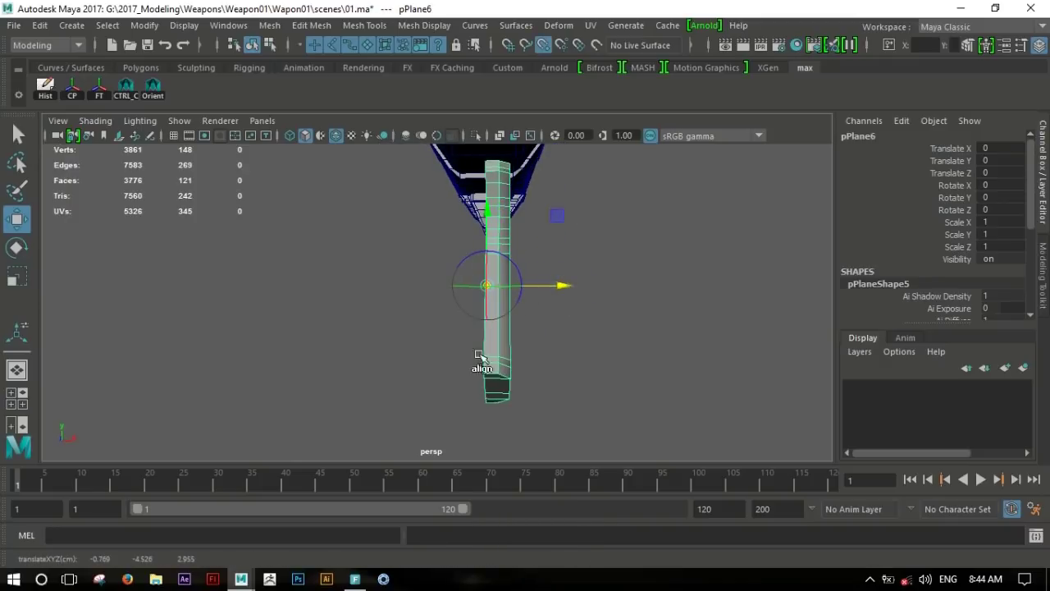
left_click(39, 26)
left_click(234, 264)
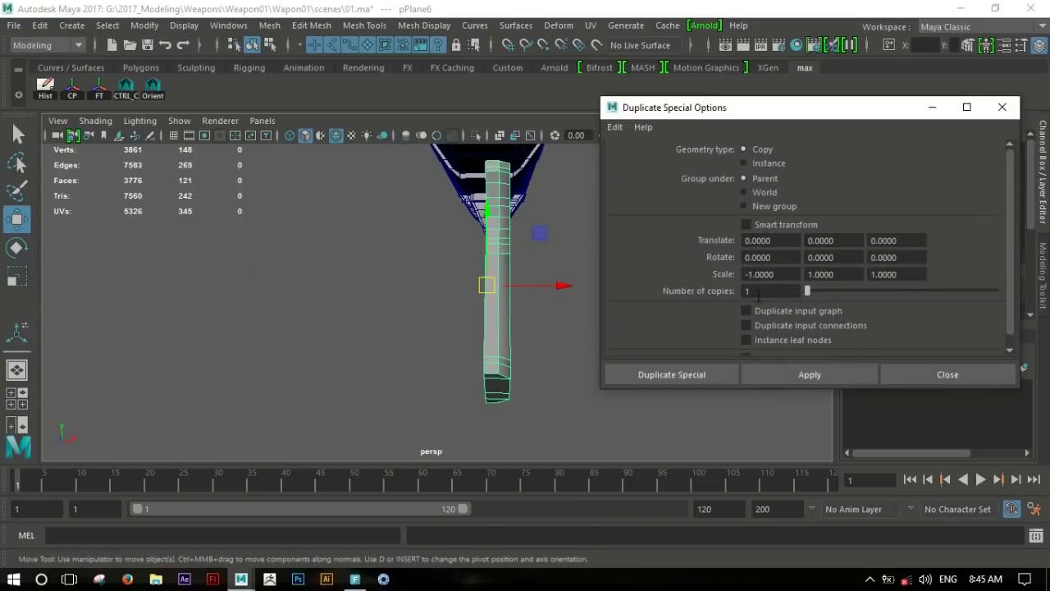
left_click(787, 373)
left_click(947, 374)
Turn off Wireframe on Shaded and view the whole gun from the side.
mouse_move(563, 323)
left_mouse_down("alt")
mouse_move(621, 345)
mouse_move(479, 284)
mouse_move(426, 220)
left_mouse_up("alt")
left_click(621, 344)
left_click(336, 135)
mouse_move(493, 288)
left_mouse_down("alt")
mouse_move(659, 293)
mouse_move(429, 293)
mouse_move(402, 255)
mouse_move(171, 219)
mouse_move(576, 218)
mouse_move(418, 206)
mouse_move(583, 291)
mouse_move(673, 298)
mouse_move(736, 320)
mouse_move(492, 304)
mouse_move(525, 312)
mouse_move(504, 316)
mouse_move(325, 241)
mouse_move(153, 265)
mouse_move(509, 323)
mouse_move(423, 255)
mouse_move(582, 238)
mouse_move(218, 227)
mouse_move(352, 265)
left_mouse_up("alt")
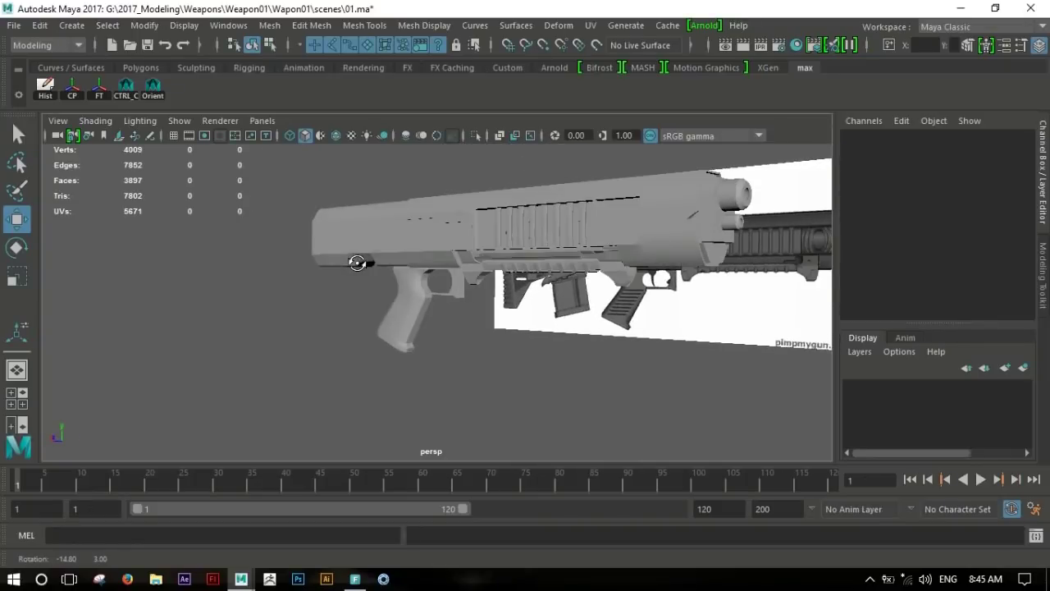
Select the grip's centre edge loop.
right_click_drag(352, 265, 569, 307, "alt")
mouse_move(570, 306)
left_mouse_down("alt")
mouse_move(462, 265)
mouse_move(493, 278)
mouse_move(419, 270)
mouse_move(478, 291)
mouse_move(492, 323)
mouse_move(550, 307)
left_mouse_up("alt")
left_click(479, 290)
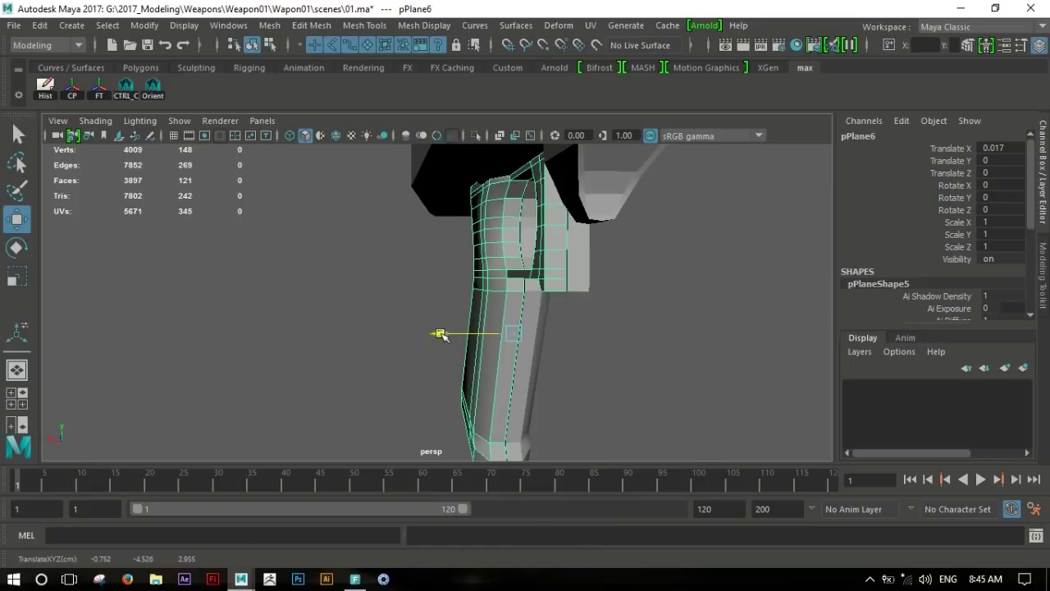
left_click(558, 345)
left_click(551, 342)
mouse_move(550, 342)
left_mouse_down("alt")
mouse_move(532, 267)
mouse_move(434, 363)
left_mouse_up("alt")
mouse_move(537, 364)
left_mouse_down("alt")
mouse_move(499, 374)
mouse_move(562, 356)
mouse_move(535, 344)
mouse_move(547, 335)
mouse_move(500, 370)
mouse_move(585, 317)
mouse_move(437, 293)
left_mouse_up("alt")
double_click(530, 327)
double_click(501, 369)
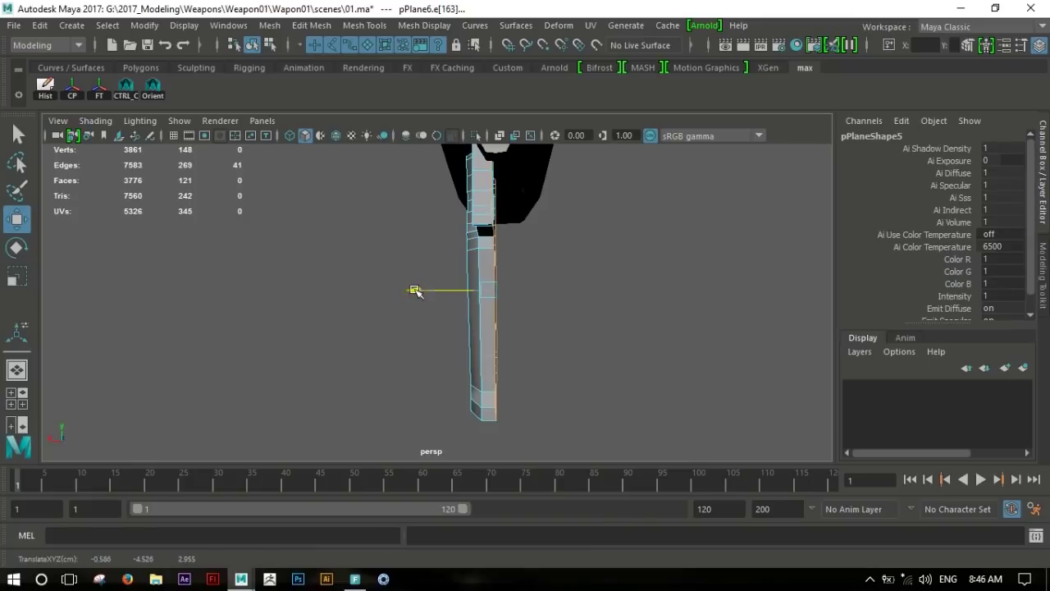
mouse_move(416, 292)
left_mouse_down("alt")
mouse_move(469, 274)
mouse_move(436, 286)
mouse_move(562, 293)
left_mouse_up("alt")
double_click(527, 243)
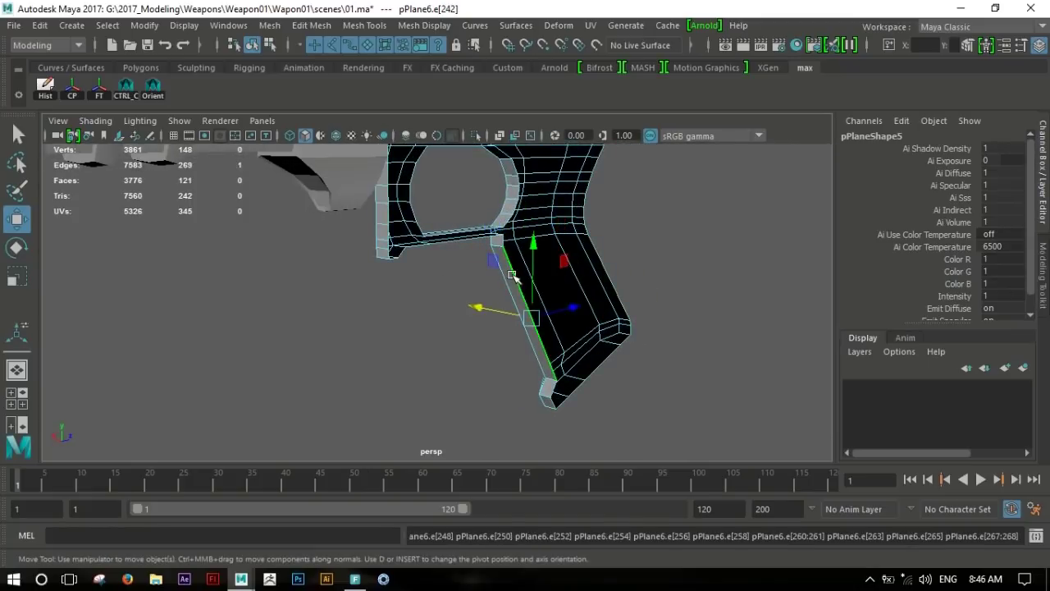
key("ctrl+z")
mouse_move(517, 210)
left_mouse_down("alt")
mouse_move(591, 248)
mouse_move(435, 281)
left_mouse_up("alt")
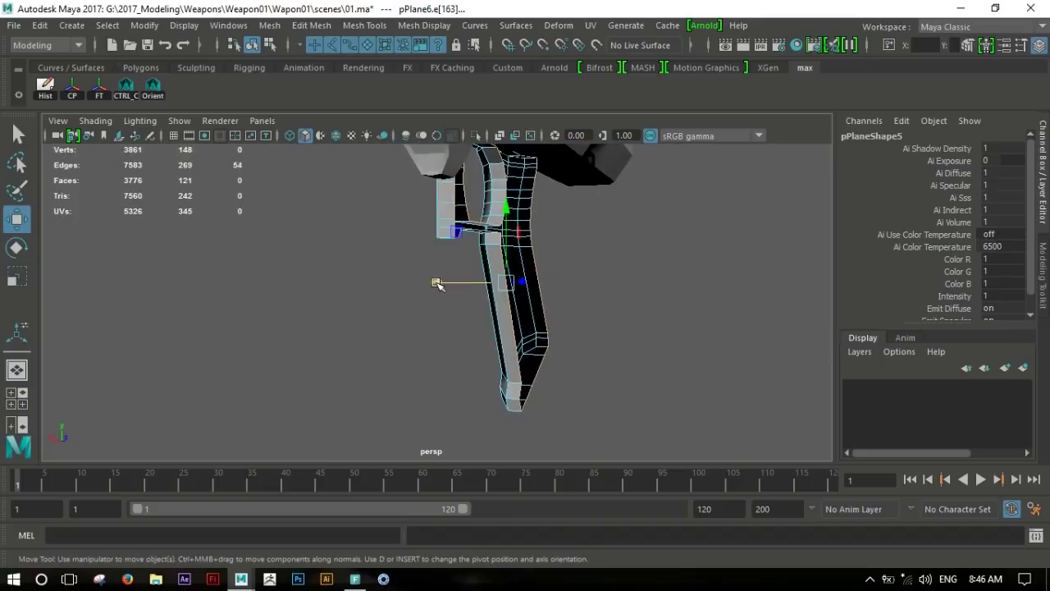
Slide the centre edge loop along X in the top view to align it.
key("space")
key("space")
scroll(438, 239, "up", 3)
scroll(515, 295, "up", 2)
left_click_drag(539, 316, 451, 318)
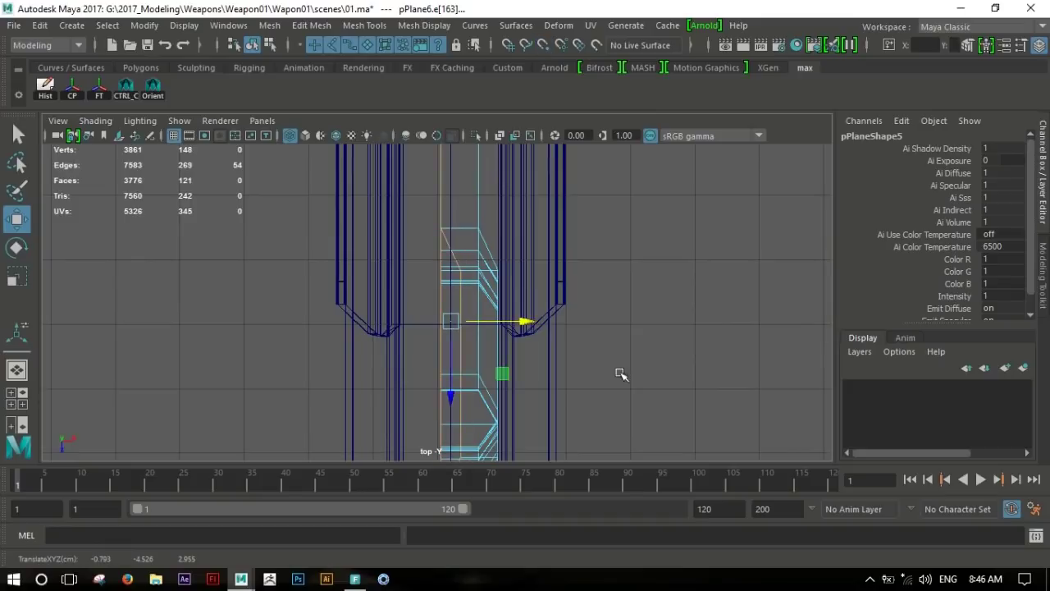
scroll(622, 373, "up", 3)
scroll(493, 347, "down", 2)
scroll(504, 352, "down", 2)
left_click_drag(546, 230, 549, 231)
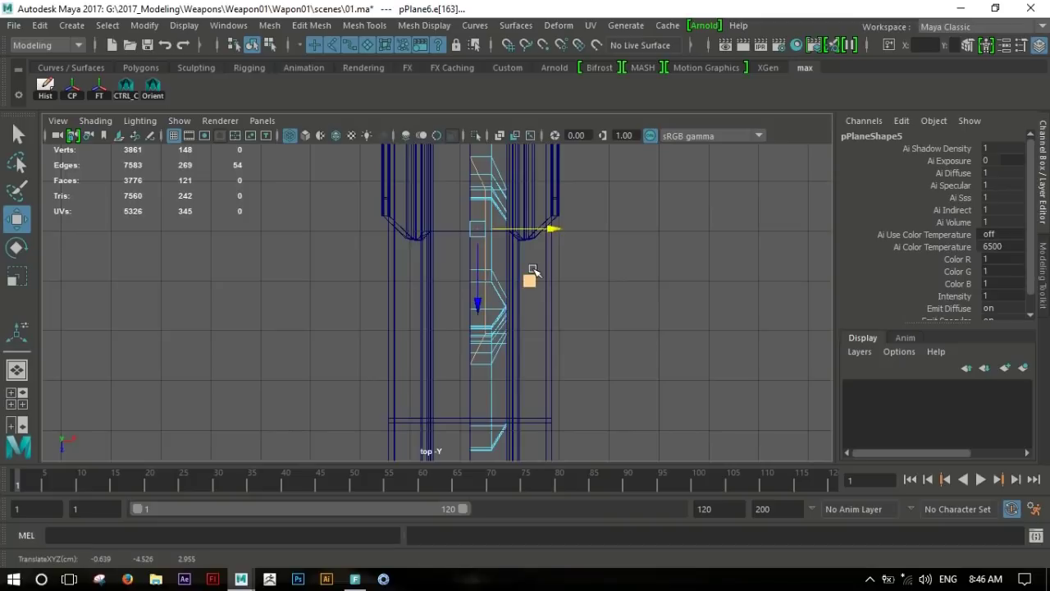
scroll(533, 272, "down", 1)
scroll(548, 283, "down", 1)
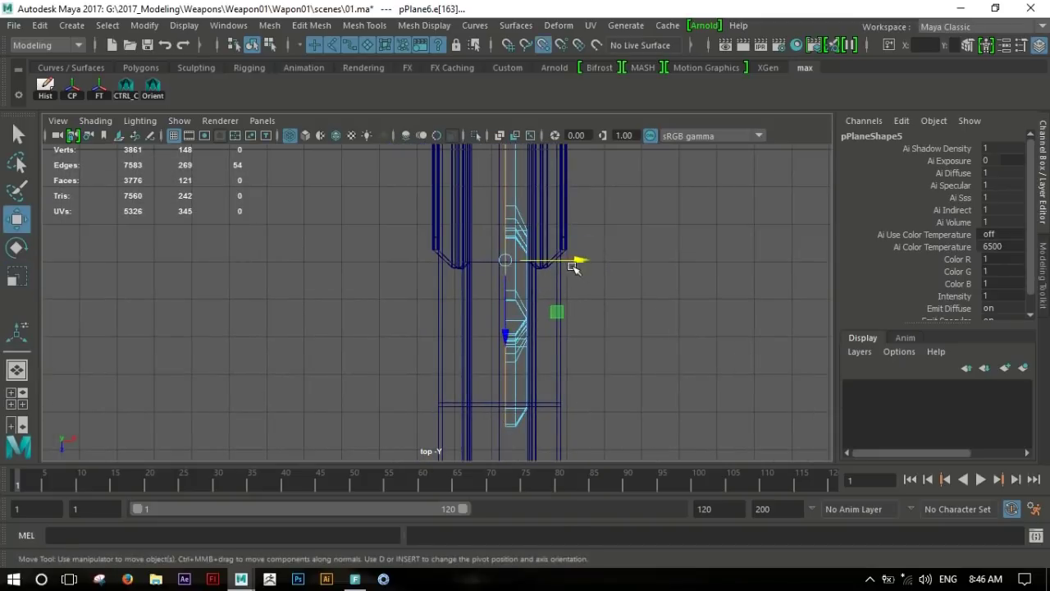
key("space")
key("space")
Create a mirrored duplicate of the grip with Duplicate Special.
mouse_move(657, 323)
left_mouse_down("alt")
mouse_move(462, 253)
mouse_move(386, 246)
mouse_move(662, 227)
mouse_move(547, 227)
left_mouse_up("alt")
left_click(573, 249)
left_click_drag(480, 261, 563, 286, "alt")
left_click(493, 288)
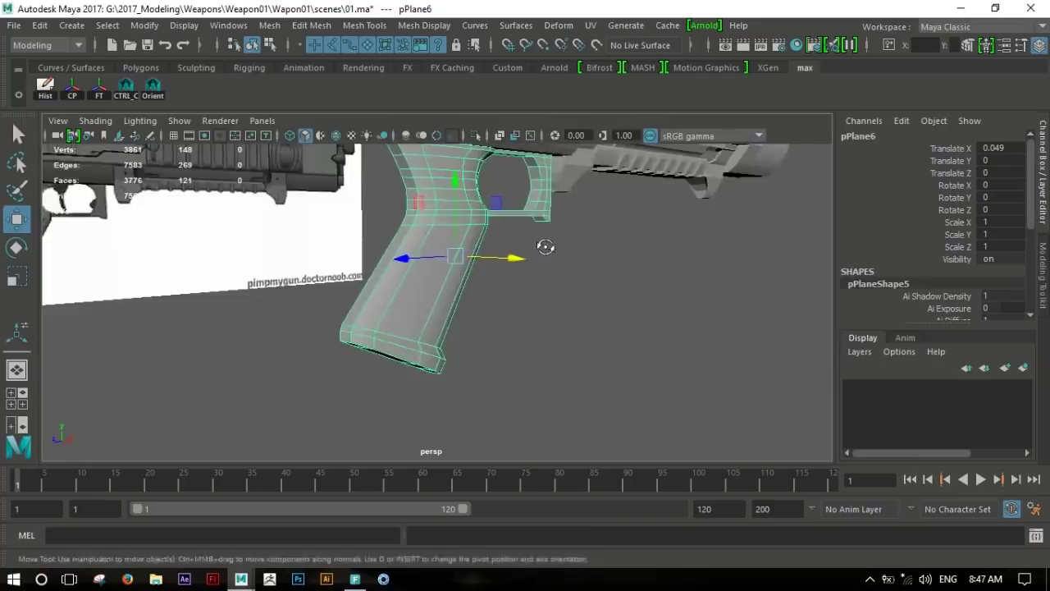
left_click_drag(534, 246, 630, 253, "alt")
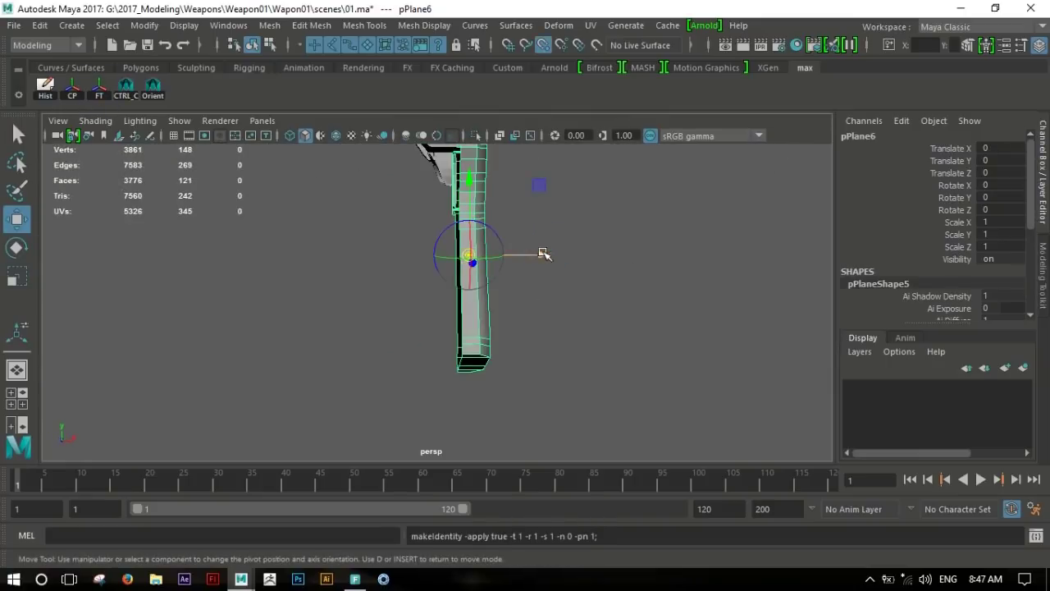
left_click(41, 26)
left_click(93, 265)
left_click(651, 286)
mouse_move(652, 287)
left_mouse_down("alt")
mouse_move(194, 244)
mouse_move(294, 255)
mouse_move(328, 235)
mouse_move(93, 228)
mouse_move(543, 261)
mouse_move(457, 265)
mouse_move(553, 296)
mouse_move(574, 289)
mouse_move(569, 277)
left_mouse_up("alt")
Combine both grip halves into one mesh and isolate it.
left_click(580, 292)
key("ctrl+shift+d")
right_click(548, 261, "shift")
left_click(513, 481)
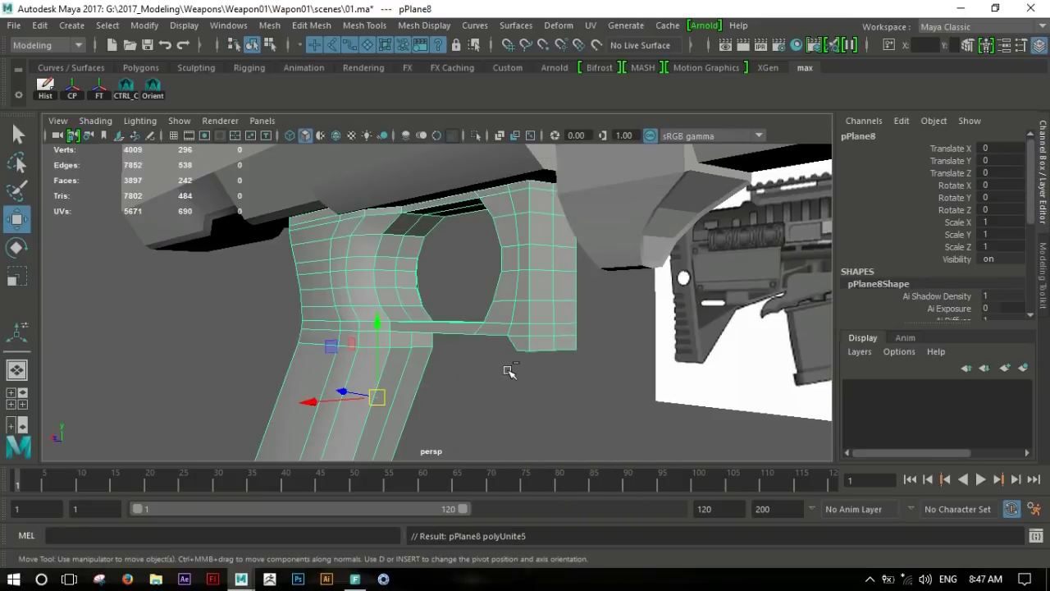
key("ctrl+1")
mouse_move(539, 370)
left_mouse_down("alt")
mouse_move(499, 328)
mouse_move(595, 308)
mouse_move(462, 284)
mouse_move(403, 293)
mouse_move(476, 291)
mouse_move(516, 274)
mouse_move(534, 235)
mouse_move(452, 237)
left_mouse_up("alt")
Select the centre seam vertices in the top view and merge them.
key("space")
key("space")
scroll(347, 288, "down", 2)
mouse_move(347, 288)
middle_mouse_down("alt")
mouse_move(403, 215)
mouse_move(480, 253)
middle_mouse_up("alt")
left_click(525, 291)
left_click(482, 246)
right_click_drag(480, 238, 418, 138)
right_click_drag(638, 255, 510, 201, "alt")
left_click(510, 201)
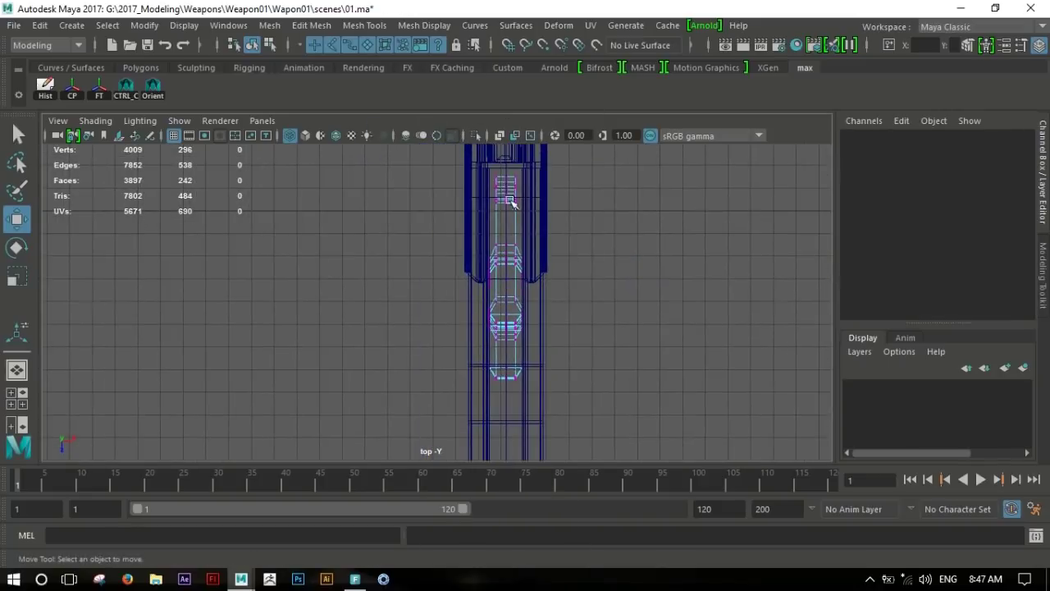
left_click_drag(502, 405, 524, 358)
right_click_drag(504, 260, 600, 202, "shift")
key("t")
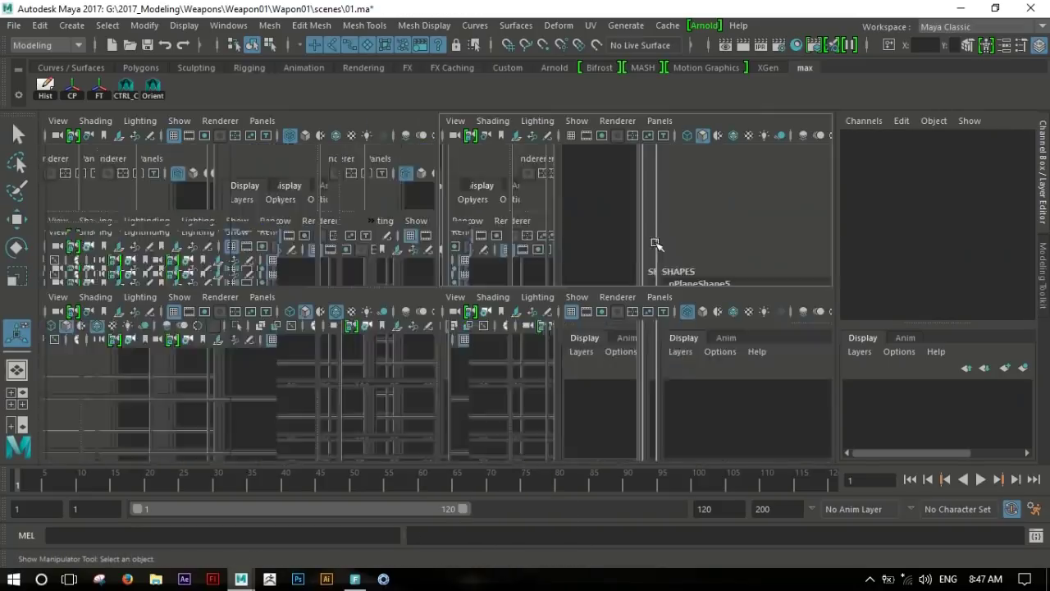
left_click_drag(596, 288, 565, 288, "alt")
Add extra edge loops to the combined grip mesh with Duplicate Edge Loop.
left_click(520, 265)
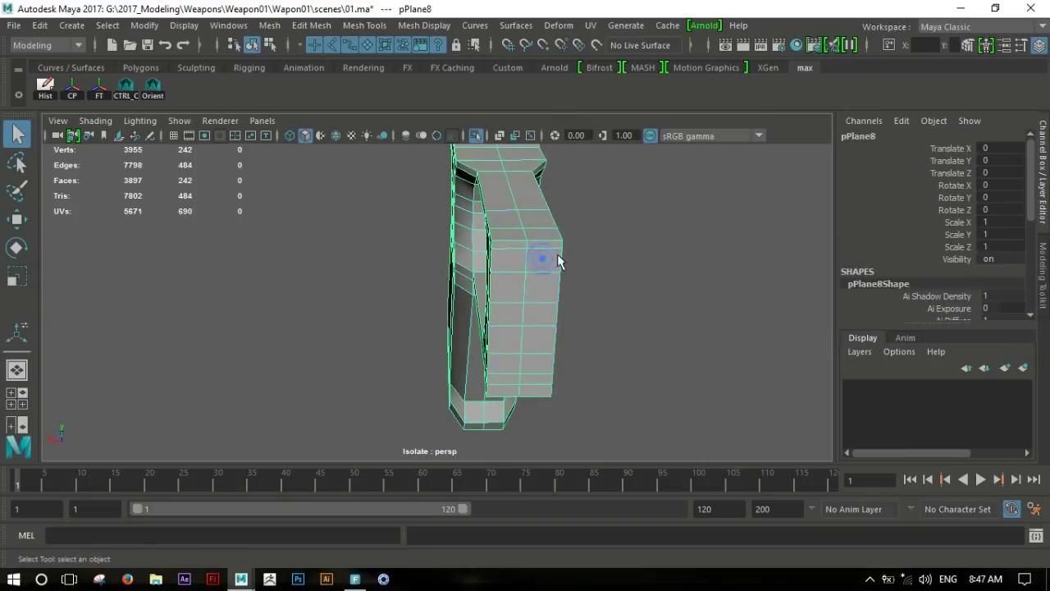
right_click_drag(553, 258, 573, 225, "shift")
mouse_move(549, 266)
right_mouse_down()
mouse_move(548, 94)
mouse_move(574, 370)
right_mouse_up()
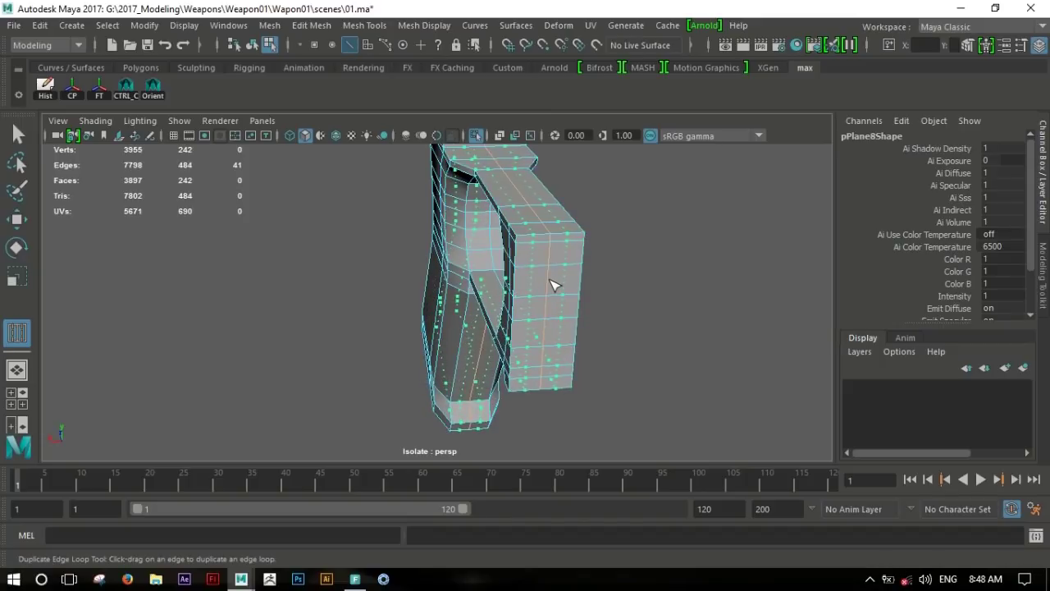
key("w")
key("F11")
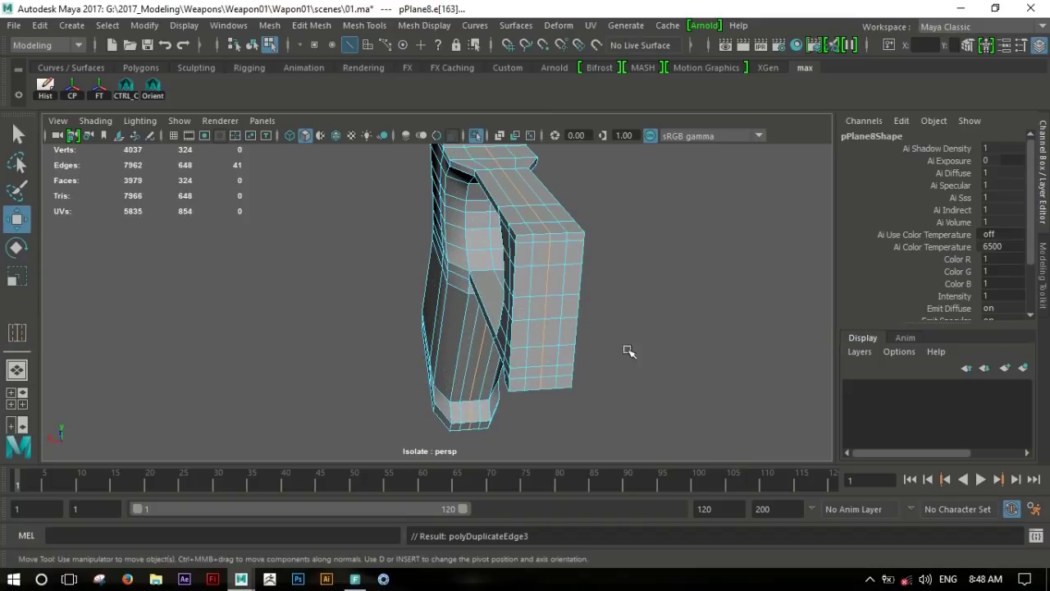
Extrude a face on the trigger guard's front outward.
left_click(558, 251)
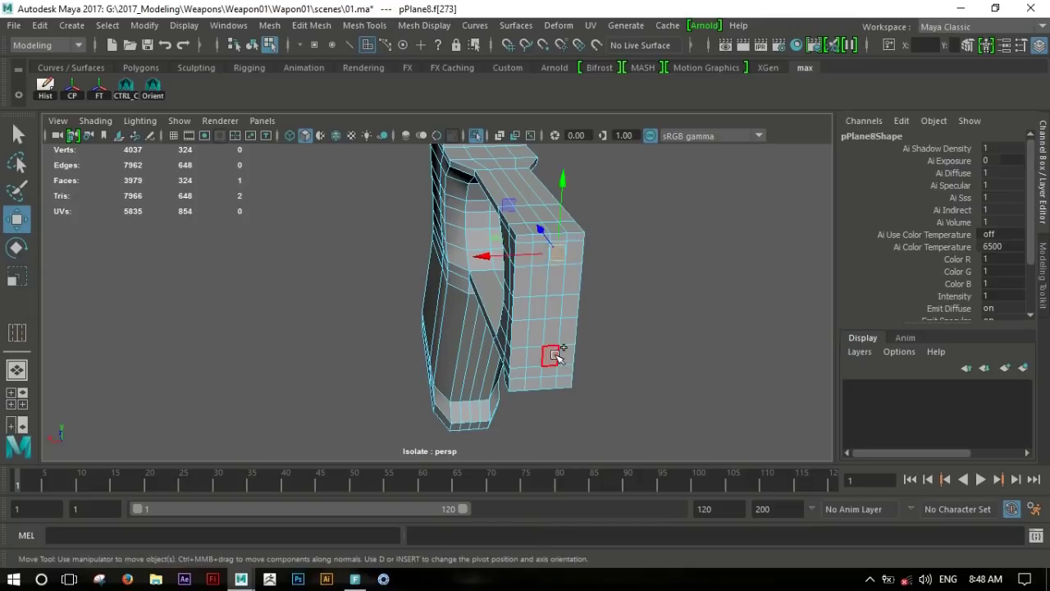
left_click_drag(537, 253, 632, 254, "alt")
scroll(662, 335, "up", 3)
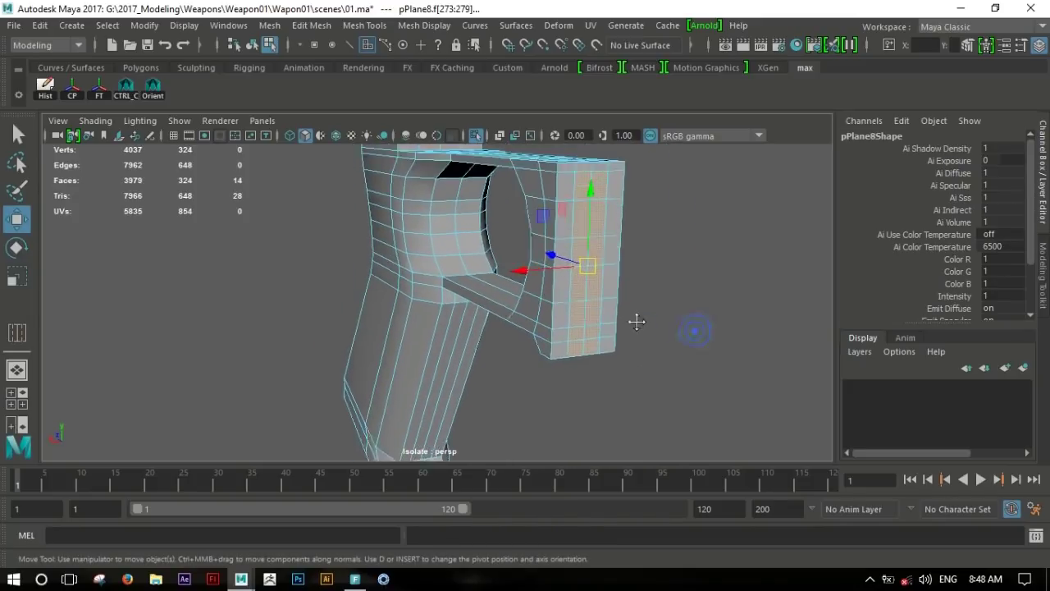
left_click_drag(639, 324, 613, 343, "alt")
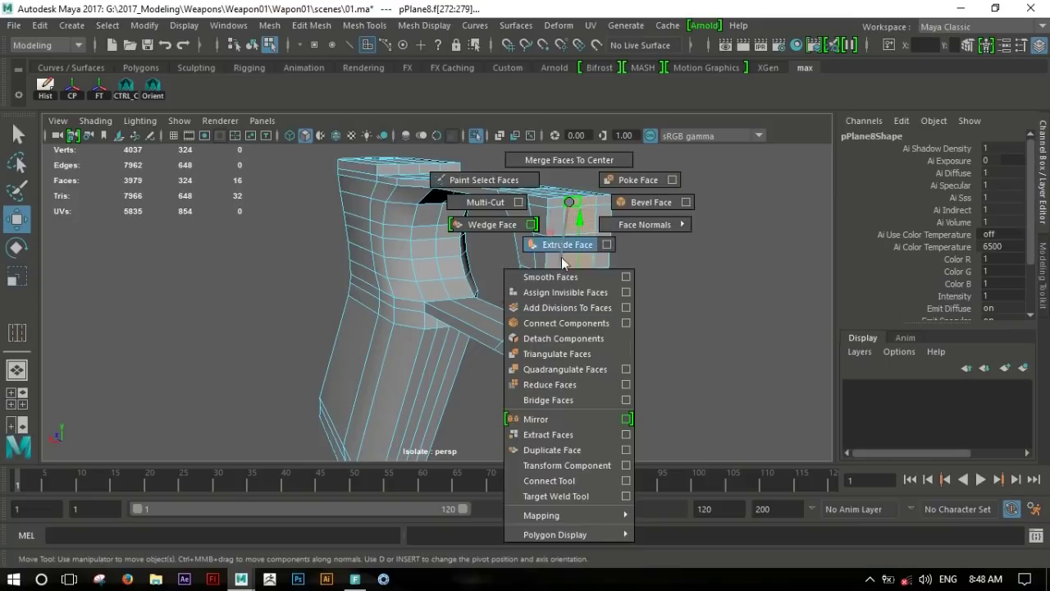
right_click_drag(572, 203, 564, 239, "shift")
left_click_drag(564, 240, 611, 212, "alt")
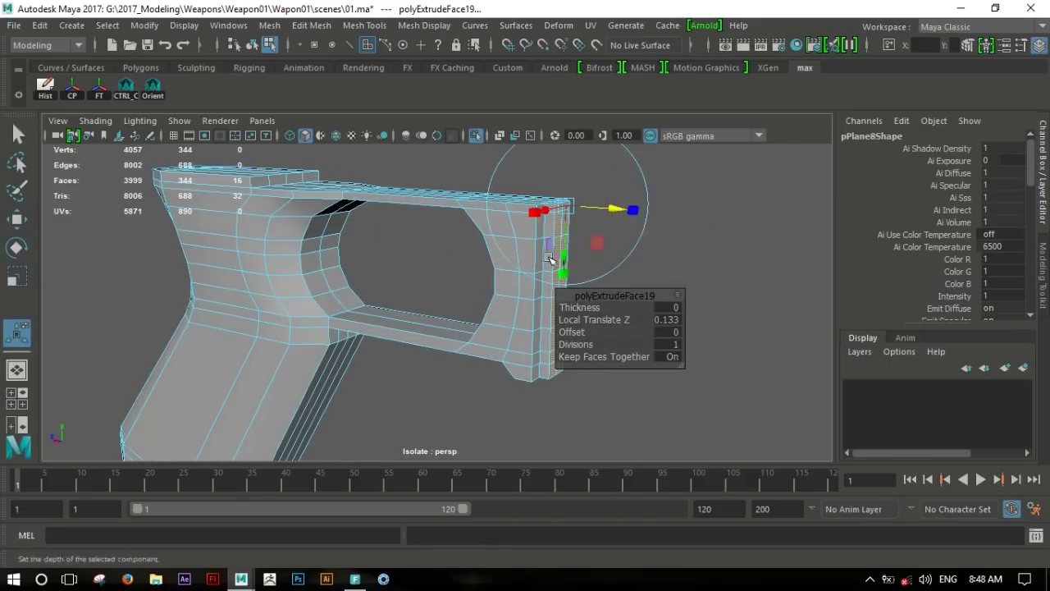
scroll(550, 260, "up", 3)
left_click_drag(526, 271, 484, 311, "alt")
scroll(459, 328, "up", 3)
Select and adjust the edges at the extruded corner, then return to object mode.
key("q")
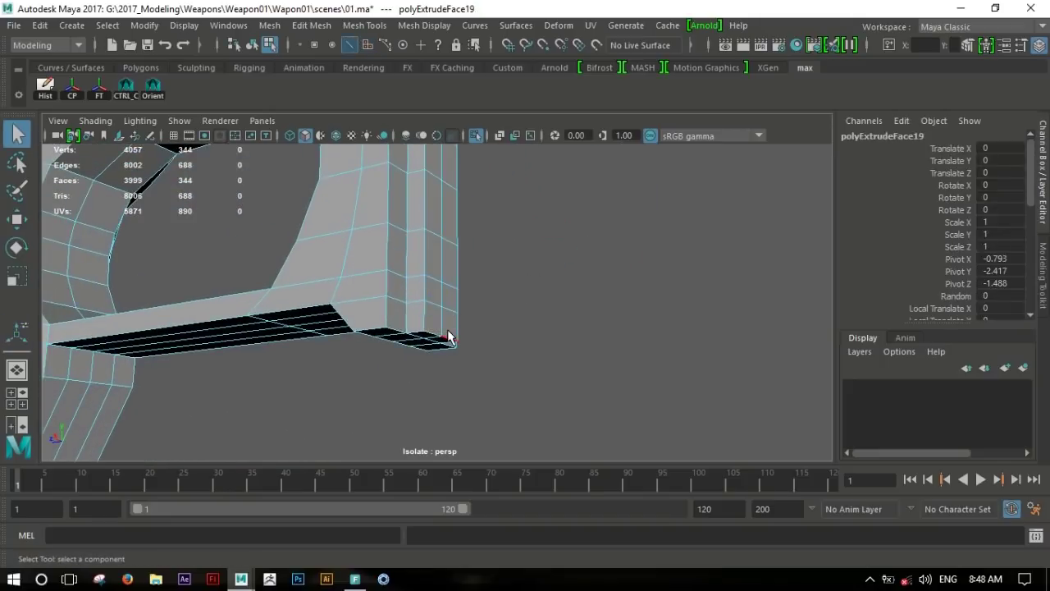
left_click(449, 337)
key("w")
key("F8")
left_click(535, 208)
mouse_move(534, 208)
left_mouse_down("alt")
mouse_move(468, 274)
mouse_move(532, 285)
left_mouse_up("alt")
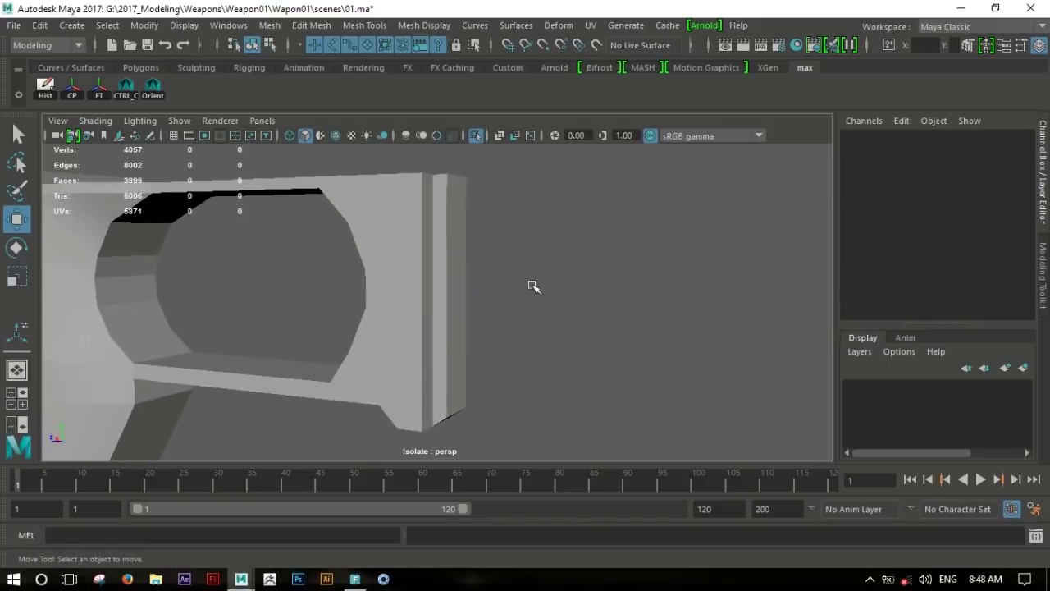
Extrude one face at the trigger guard's front outward by 0.132 into a small block.
left_click(452, 263)
mouse_move(451, 262)
left_mouse_down("alt")
mouse_move(452, 323)
mouse_move(408, 320)
left_mouse_up("alt")
key("F11")
double_click(434, 327)
left_click(408, 321)
mouse_move(392, 244)
right_mouse_down("shift")
mouse_move(394, 318)
mouse_move(390, 285)
right_mouse_up("shift")
left_click_drag(445, 328, 530, 314, "alt")
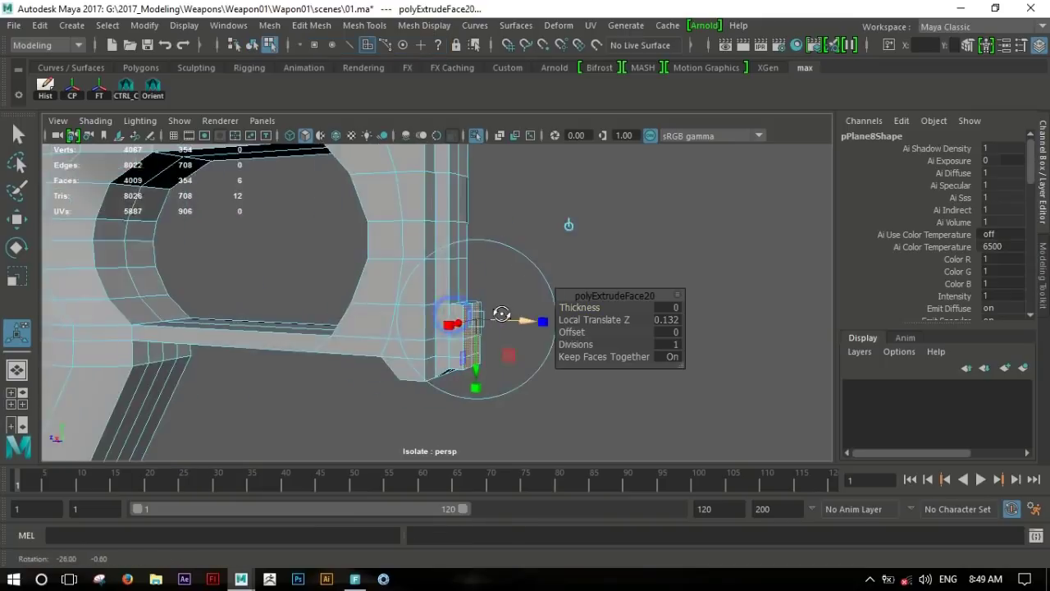
left_click(661, 295)
scroll(415, 282, "down", 5)
mouse_move(415, 282)
left_mouse_down("alt")
mouse_move(236, 287)
mouse_move(403, 284)
mouse_move(448, 340)
mouse_move(430, 286)
mouse_move(347, 288)
mouse_move(389, 296)
left_mouse_up("alt")
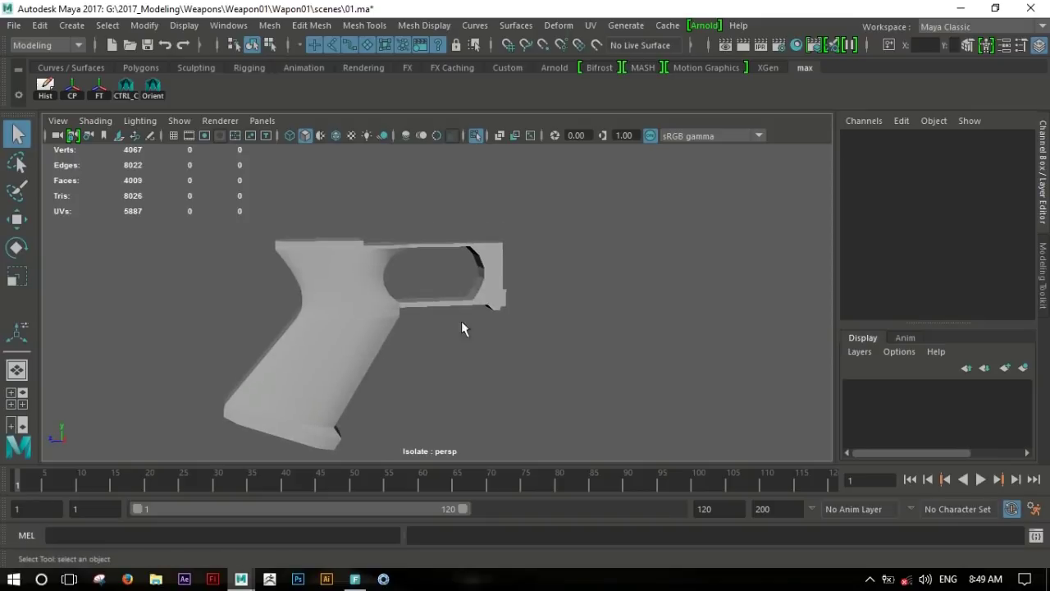
Exit the isolated grip view to show the whole rifle.
scroll(214, 297, "down", 2)
mouse_move(255, 249)
left_mouse_down("alt")
mouse_move(300, 242)
mouse_move(510, 298)
left_mouse_up("alt")
scroll(511, 298, "up", 2)
left_click(446, 300)
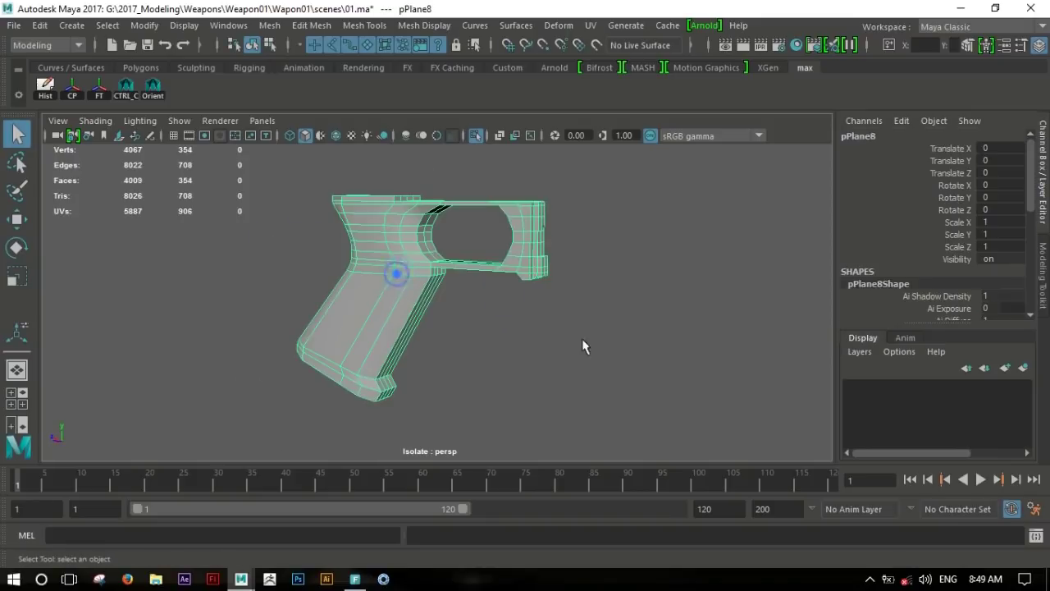
key("ctrl+1")
left_click(515, 384)
mouse_move(516, 384)
left_mouse_down("alt")
mouse_move(417, 333)
mouse_move(638, 347)
mouse_move(562, 342)
left_mouse_up("alt")
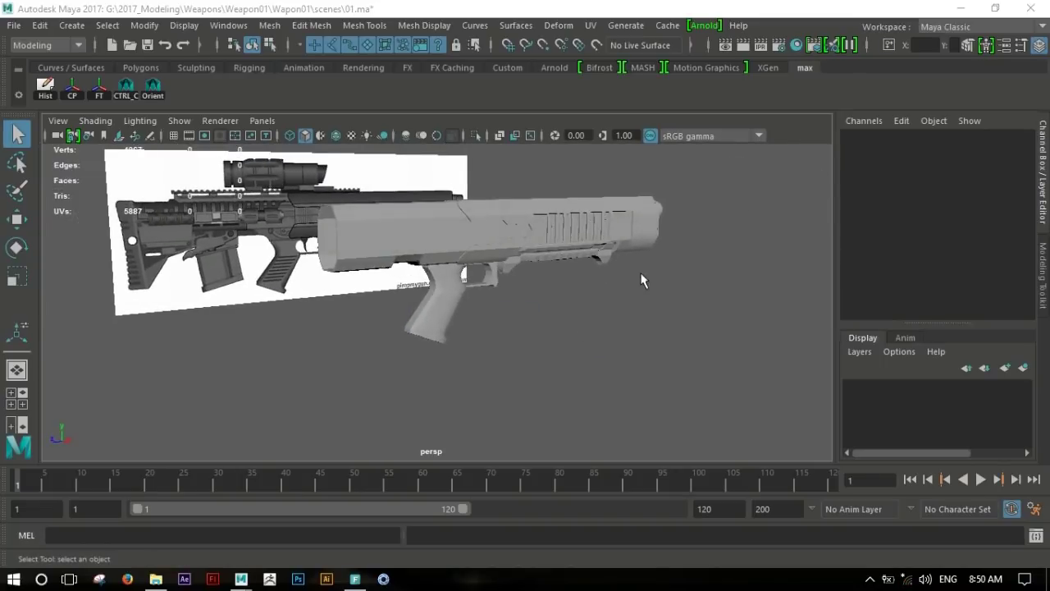
Maximize the side view and zoom in on the pistol grip.
key("space")
key("space")
right_click_drag(506, 293, 504, 316, "alt")
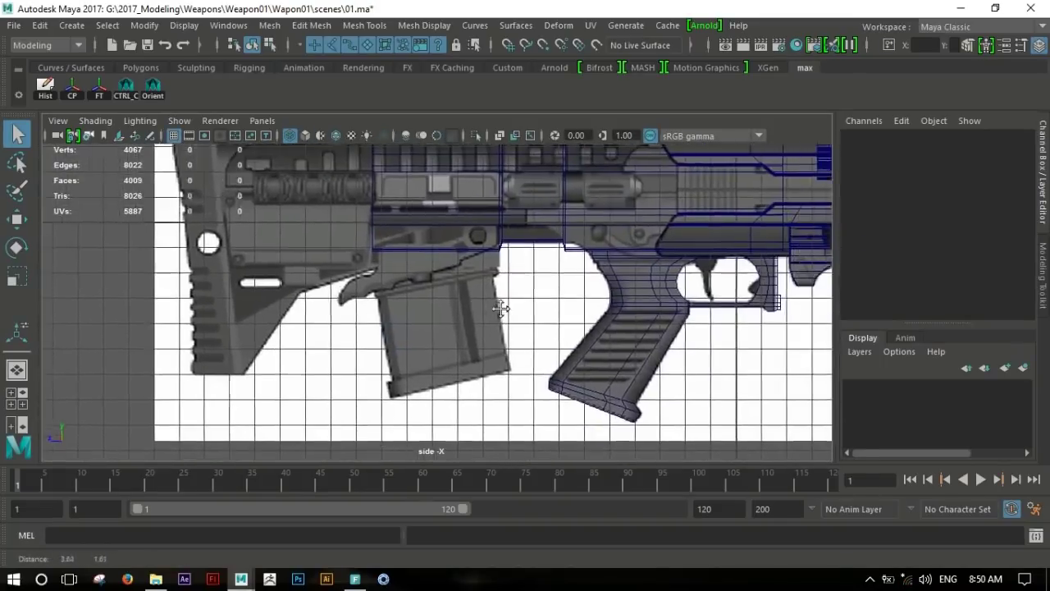
middle_click_drag(503, 317, 748, 336, "alt")
scroll(710, 336, "up", 5)
scroll(652, 320, "up", 2)
scroll(653, 320, "up", 1)
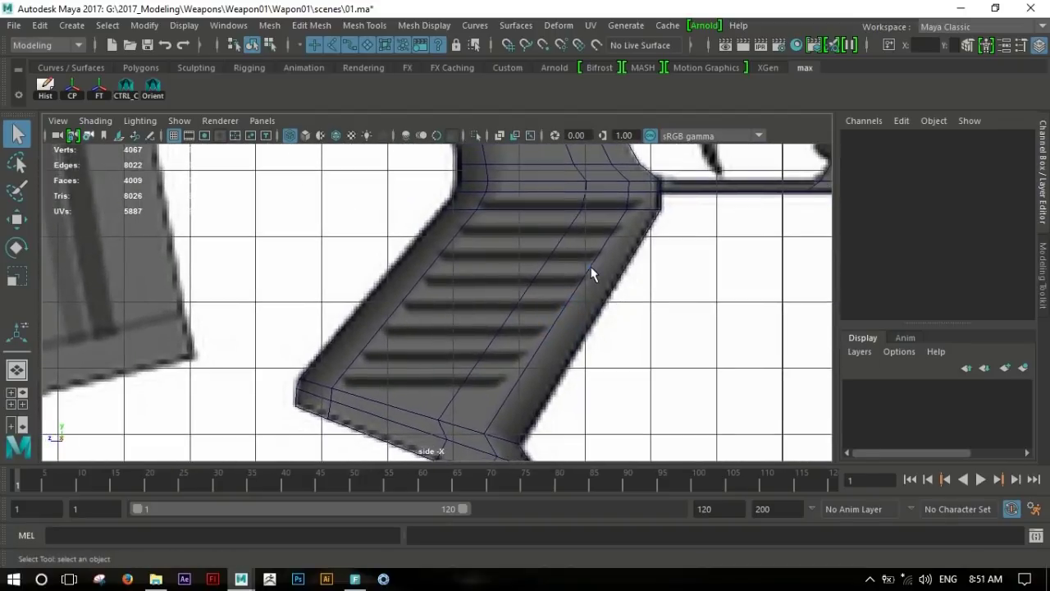
Cut horizontal edge loops across the grip with Multi-Cut, matching the reference grooves.
left_click(593, 276)
right_click_drag(575, 237, 512, 197, "shift")
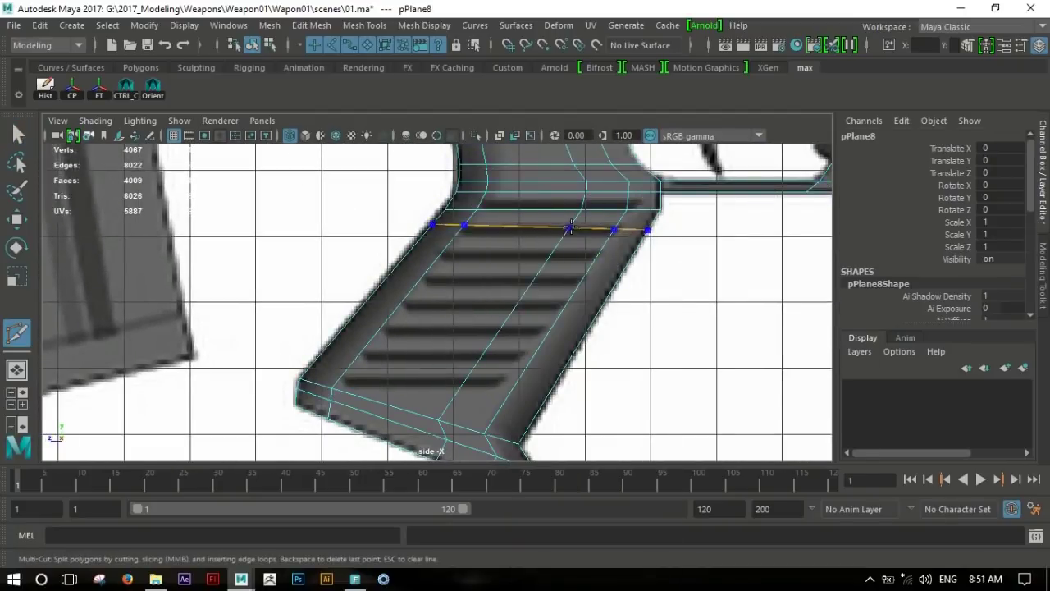
left_click(571, 227, "ctrl")
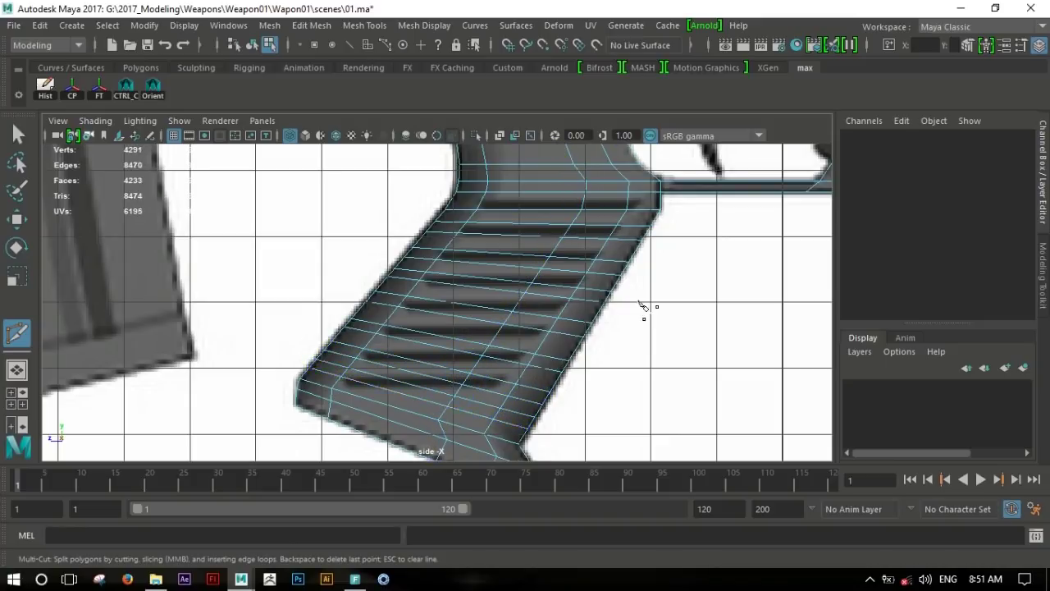
key("w")
scroll(644, 305, "up", 2)
Select four alternating rows of face loops around the pistol grip.
right_click_drag(570, 206, 589, 248)
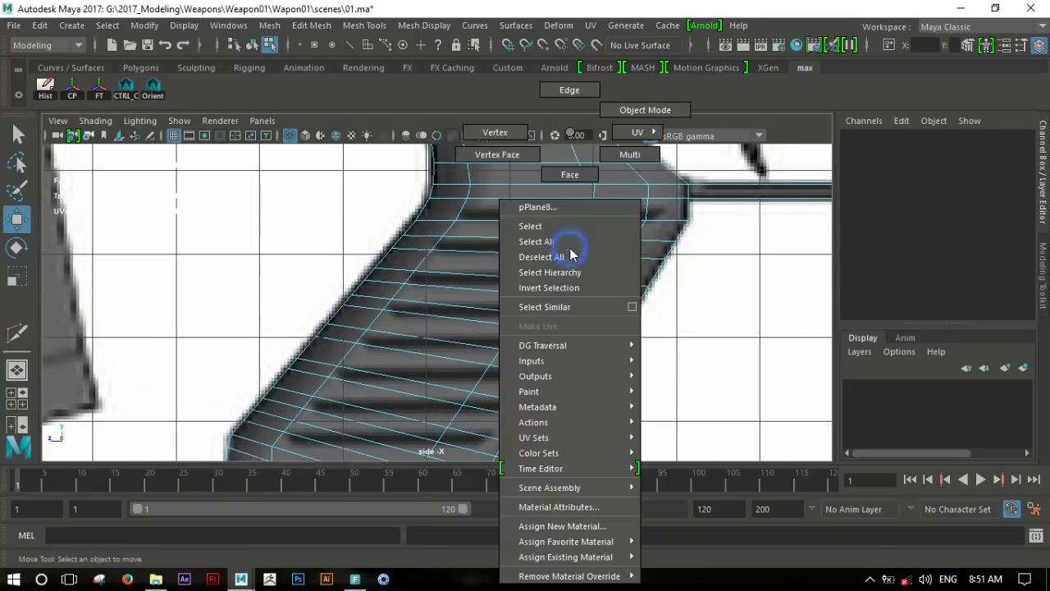
double_click(589, 248)
double_click(557, 291, "shift")
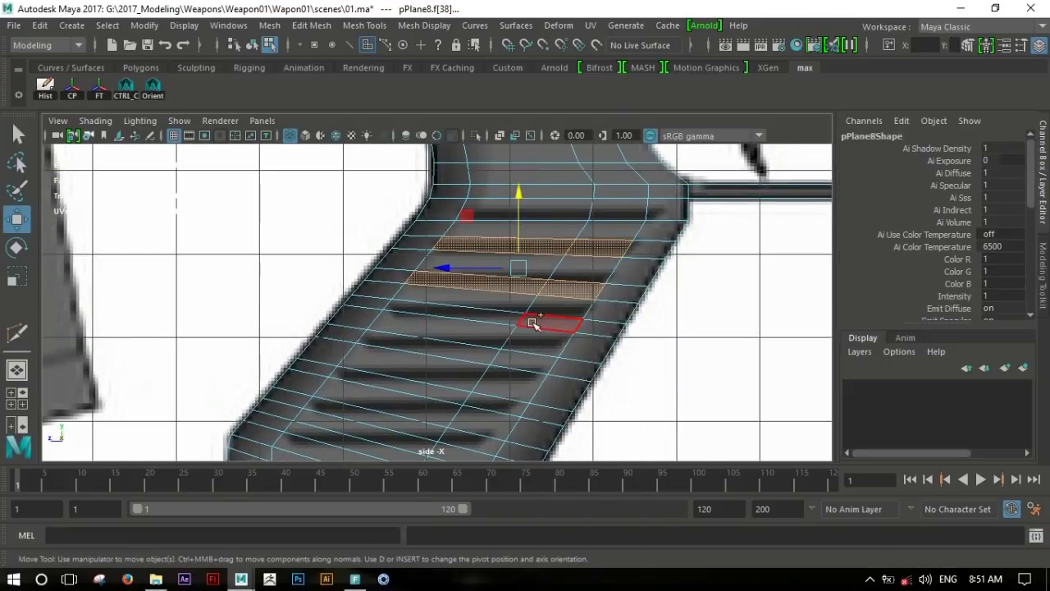
middle_click_drag(530, 334, 586, 274, "alt")
double_click(581, 272, "shift")
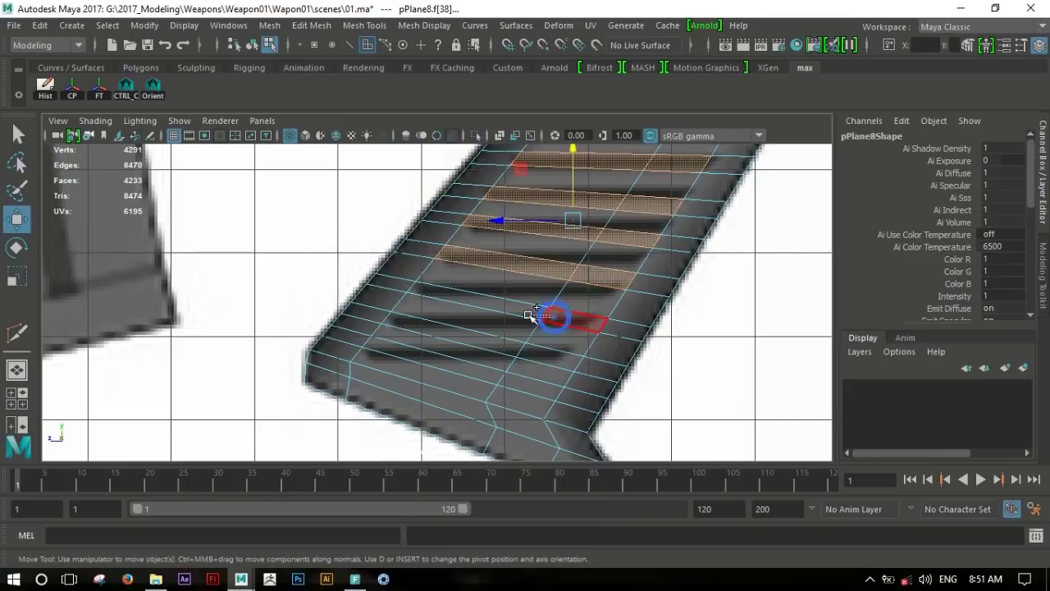
double_click(532, 315, "shift")
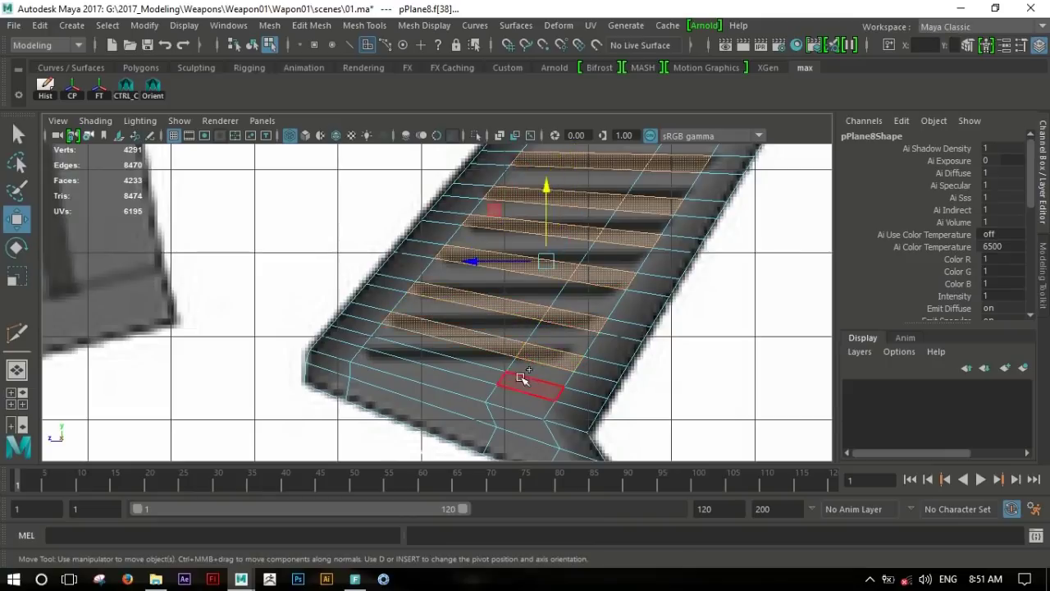
Extrude the selected grip face rows.
key("space")
key("space")
key("f")
mouse_move(756, 318)
left_mouse_down("alt")
mouse_move(516, 310)
mouse_move(570, 312)
mouse_move(566, 322)
left_mouse_up("alt")
scroll(567, 322, "down", 3)
scroll(492, 370, "down", 3)
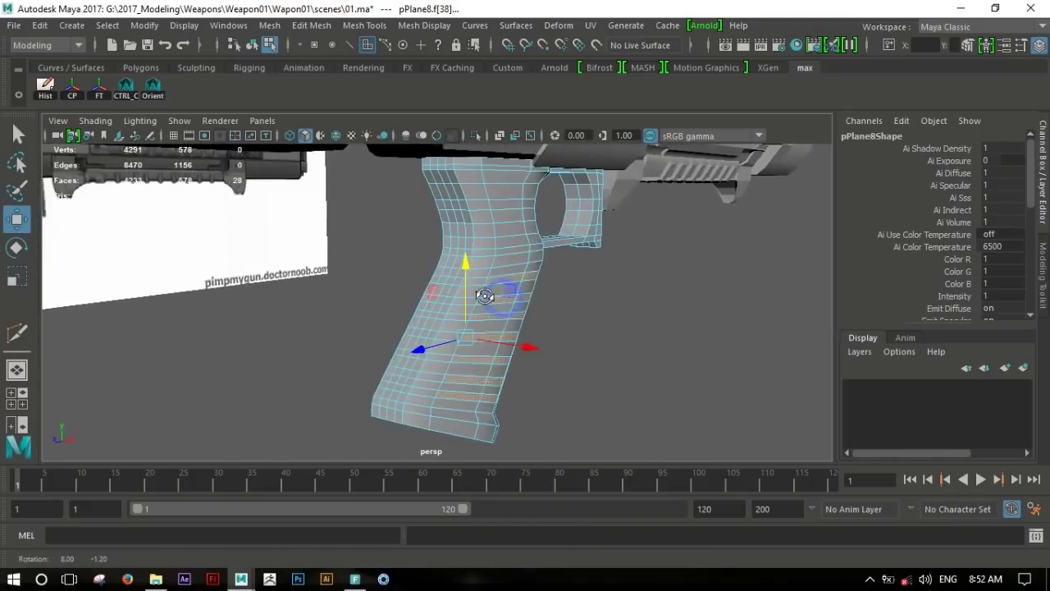
key("space")
key("space")
scroll(704, 333, "down", 3)
scroll(580, 341, "up", 3)
scroll(579, 342, "up", 2)
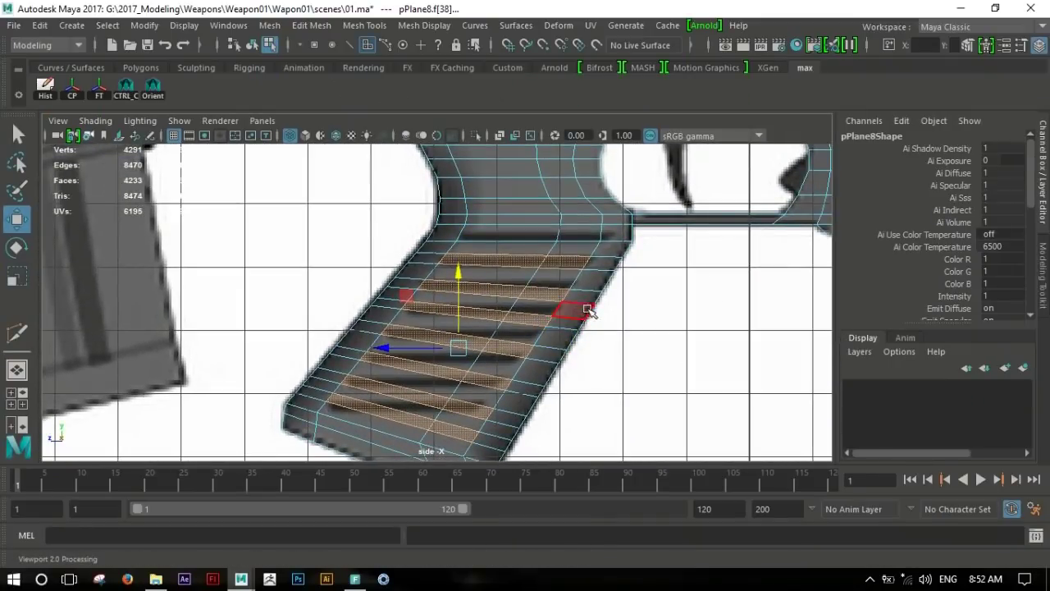
key("space")
key("space")
scroll(574, 320, "up", 3)
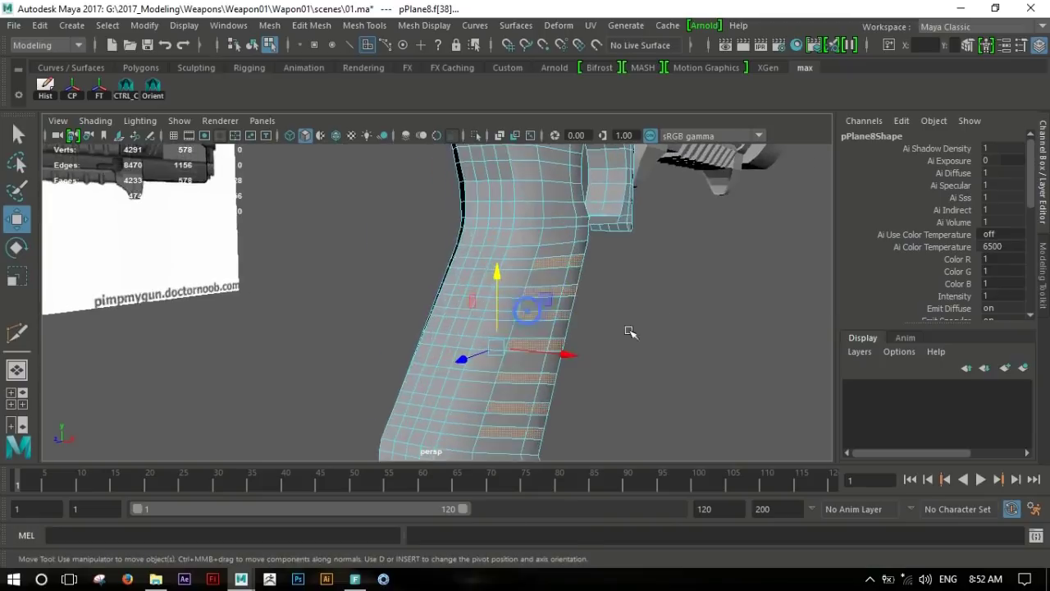
scroll(590, 304, "up", 1)
right_click_drag(529, 247, 534, 295, "shift")
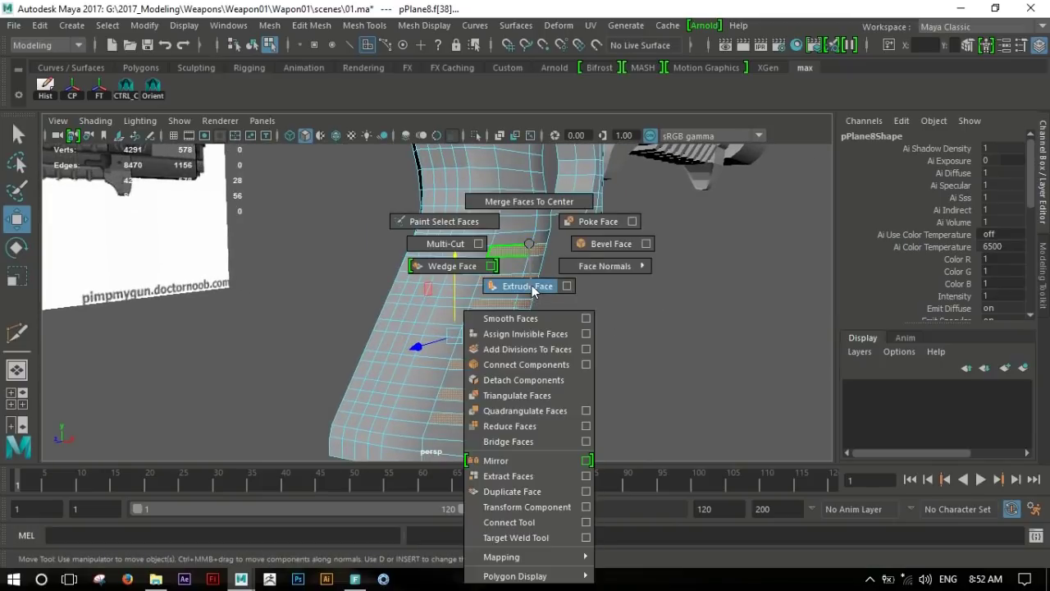
scroll(654, 271, "up", 2)
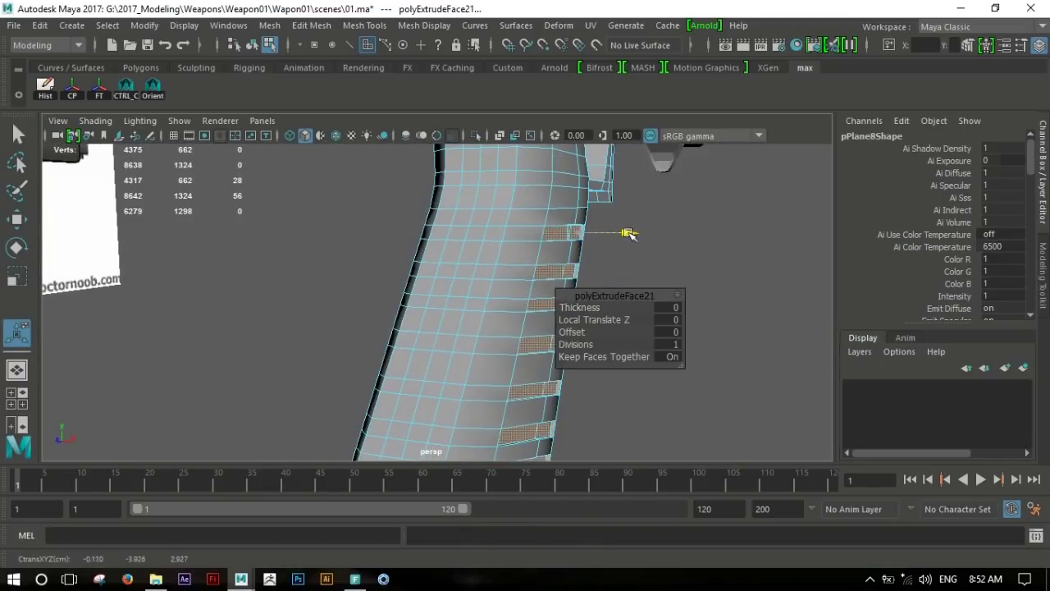
Push the extruded rows inward to -0.030 and scale the faces down slightly.
key("q")
mouse_move(632, 237)
left_mouse_down("alt")
mouse_move(558, 277)
mouse_move(534, 314)
mouse_move(563, 281)
left_mouse_up("alt")
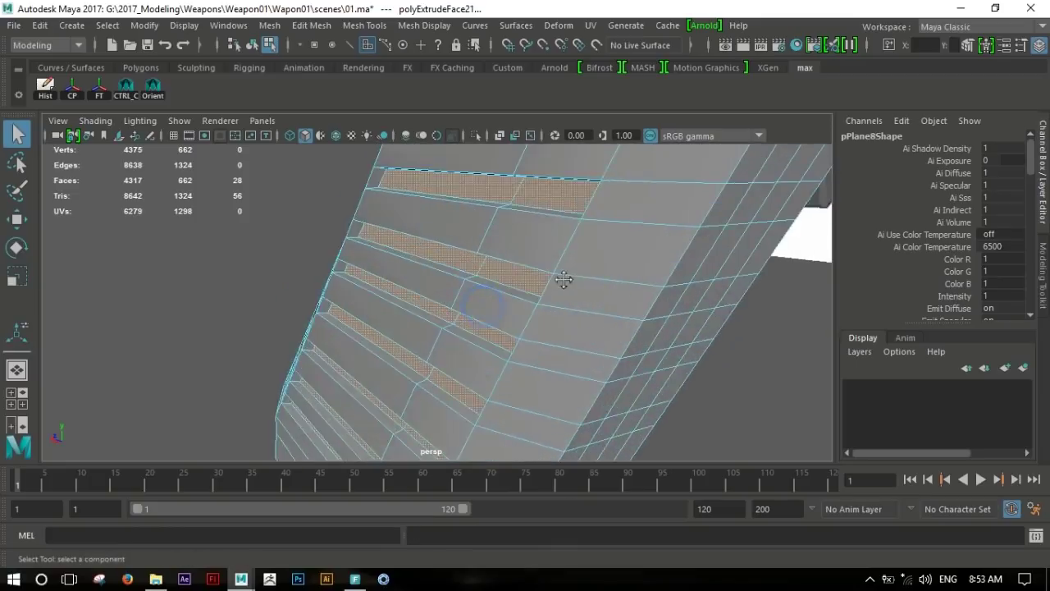
scroll(563, 282, "up", 2)
left_click(22, 339)
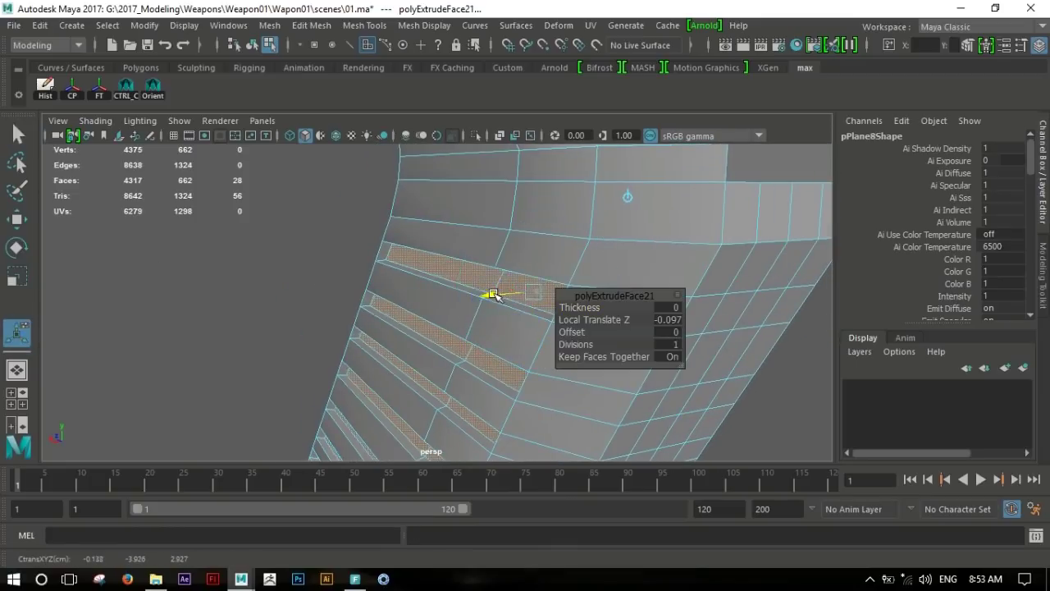
left_click_drag(488, 295, 484, 287)
left_click_drag(485, 287, 575, 276, "alt")
mouse_move(399, 271)
left_mouse_down("alt")
mouse_move(364, 286)
mouse_move(490, 272)
mouse_move(469, 261)
left_mouse_up("alt")
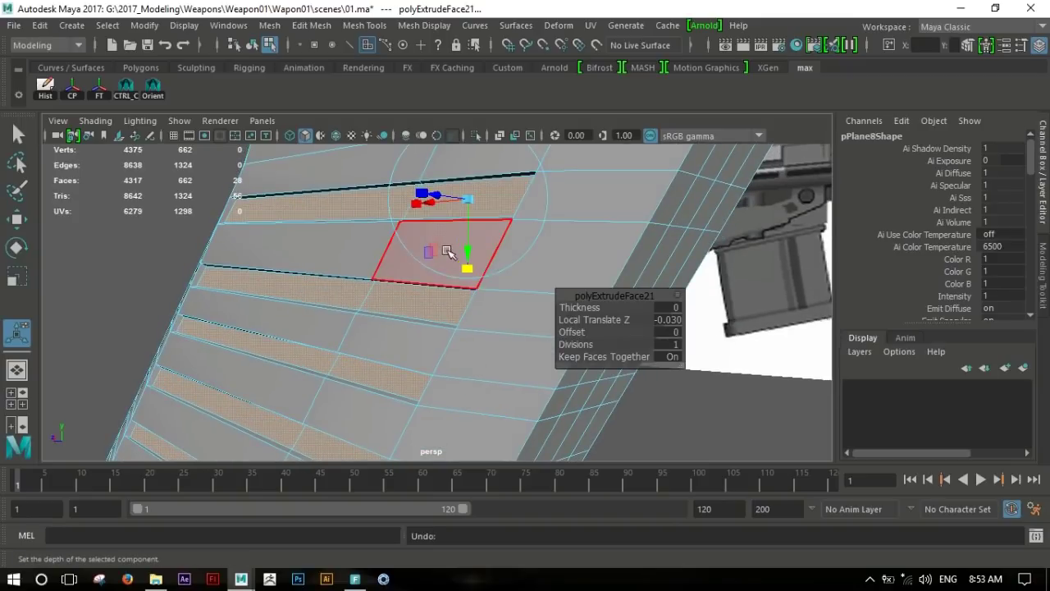
Clear the selection and review the finished finger grooves on the grip.
left_click_drag(417, 239, 394, 246, "alt")
key("F8")
left_click(755, 312)
mouse_move(755, 311)
left_mouse_down("alt")
mouse_move(320, 272)
mouse_move(442, 281)
mouse_move(394, 262)
mouse_move(495, 286)
mouse_move(476, 314)
mouse_move(448, 301)
mouse_move(586, 276)
mouse_move(465, 273)
mouse_move(481, 274)
mouse_move(520, 318)
left_mouse_up("alt")
left_click(449, 301)
left_click(521, 180)
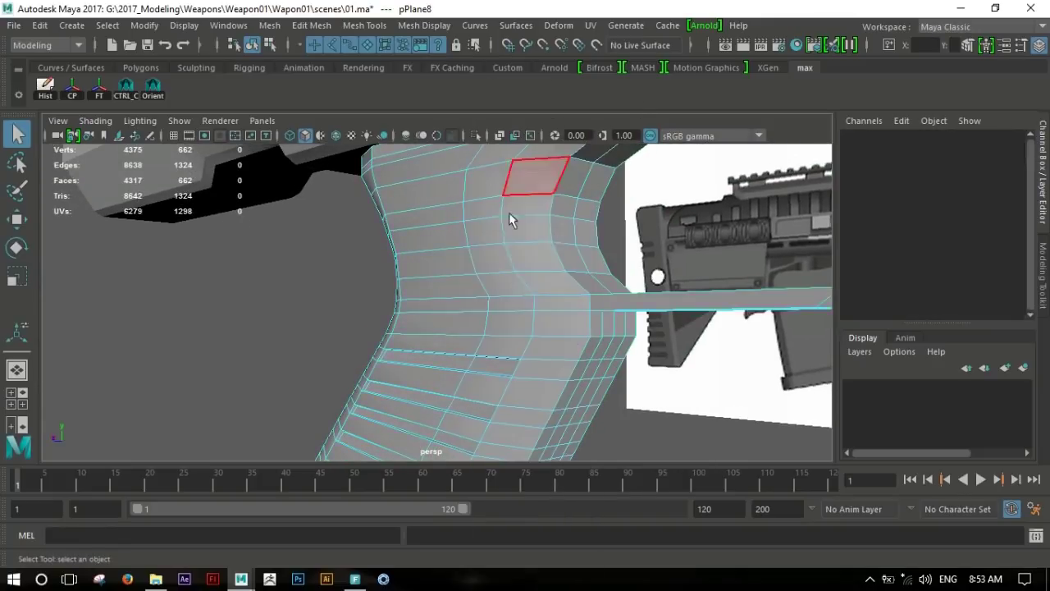
In the side view, select and grow the upper grip face band, adding the top row.
key("space")
key("space")
scroll(661, 356, "up", 5)
mouse_move(661, 356)
middle_mouse_down("alt")
mouse_move(587, 323)
mouse_move(596, 316)
middle_mouse_up("alt")
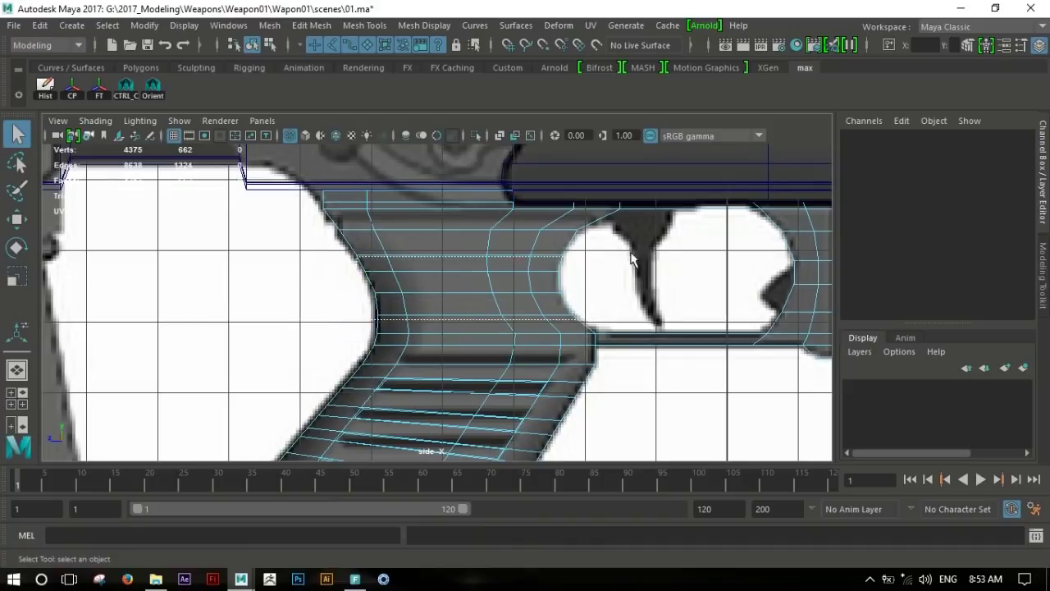
left_click_drag(642, 230, 642, 232)
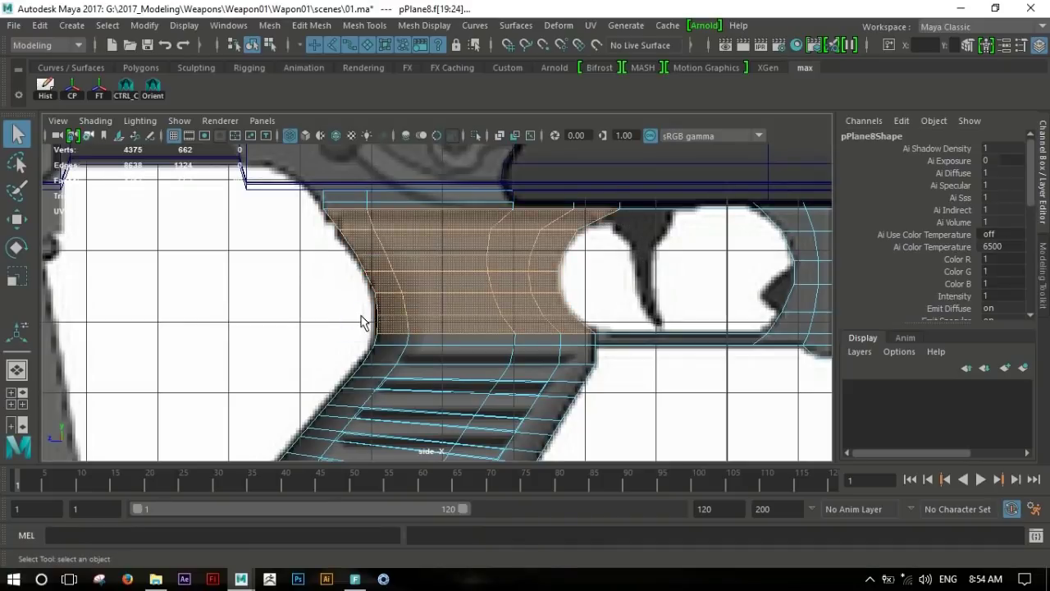
left_click_drag(548, 354, 577, 357, "shift")
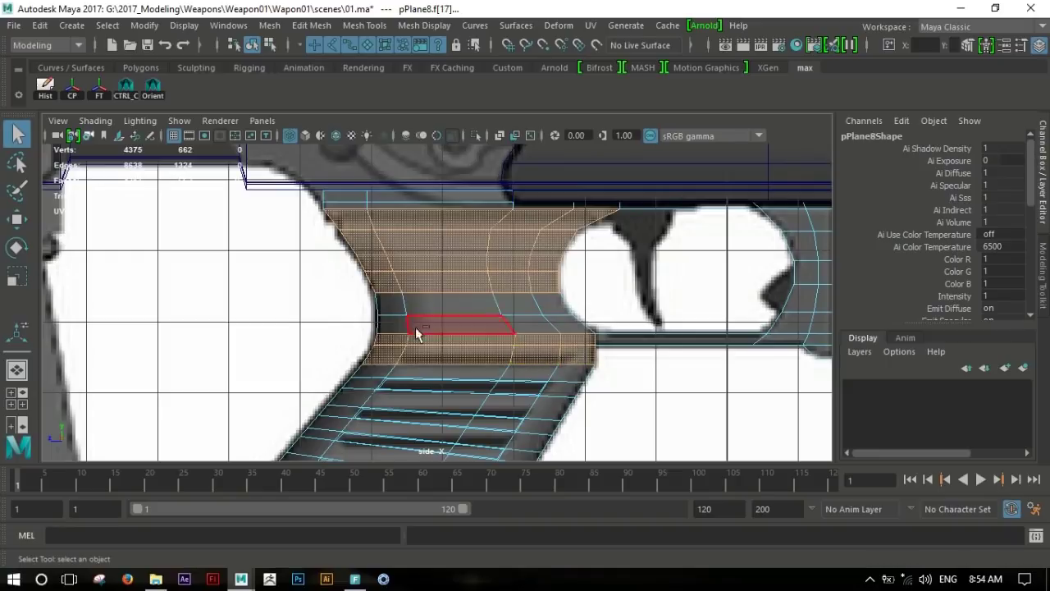
key("shift+period")
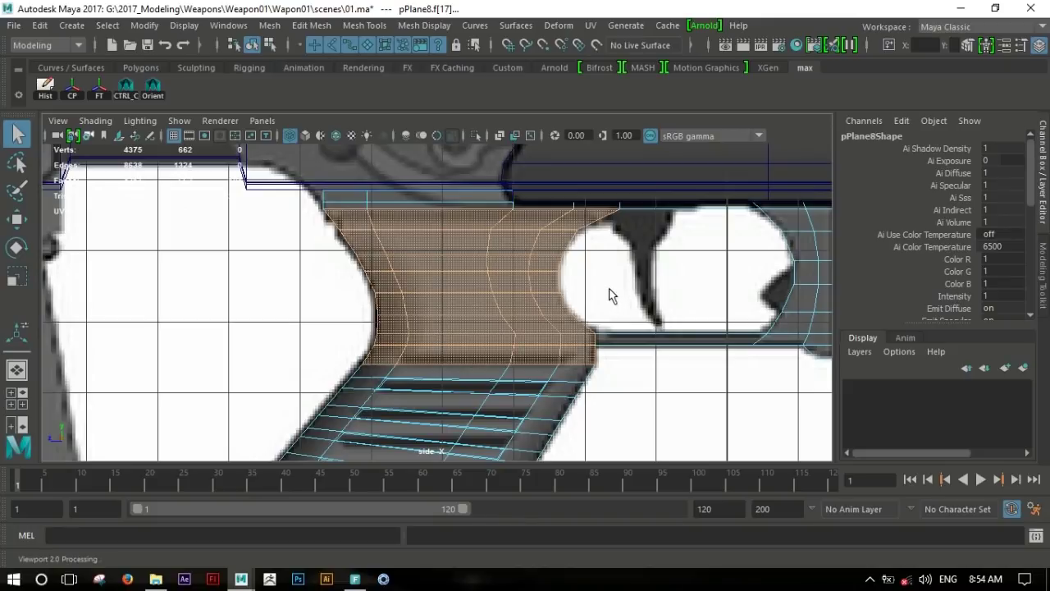
double_click(554, 223, "shift")
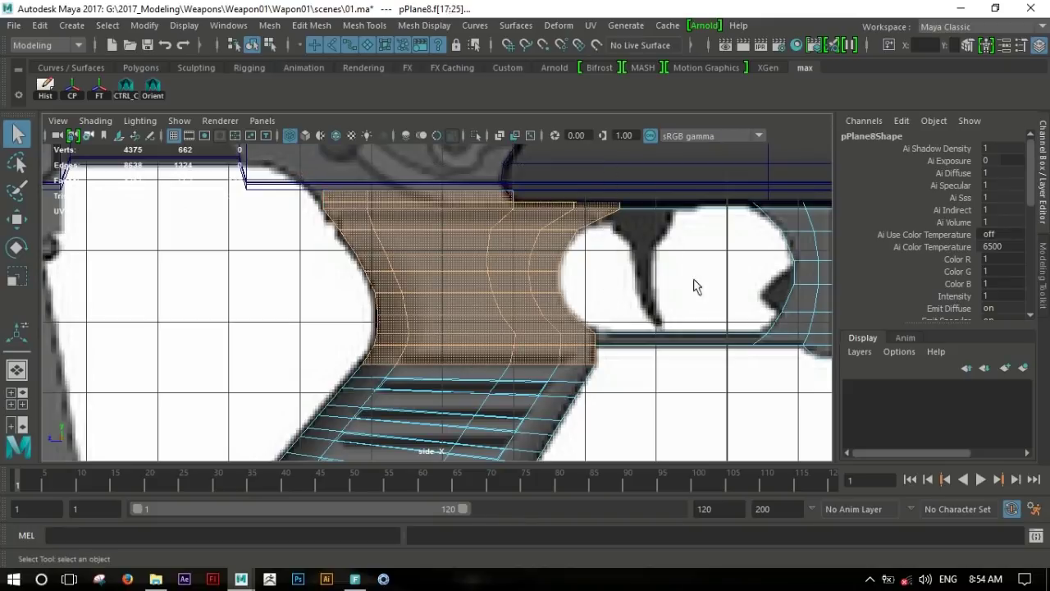
In perspective, remove two side strips from the selection and extrude the faces.
key("space")
key("space")
mouse_move(605, 281)
left_mouse_down("alt")
mouse_move(468, 274)
mouse_move(500, 273)
mouse_move(586, 305)
mouse_move(574, 293)
mouse_move(575, 305)
left_mouse_up("alt")
mouse_move(467, 299)
left_mouse_down("alt")
mouse_move(563, 344)
mouse_move(466, 372)
left_mouse_up("alt")
double_click(469, 351, "ctrl")
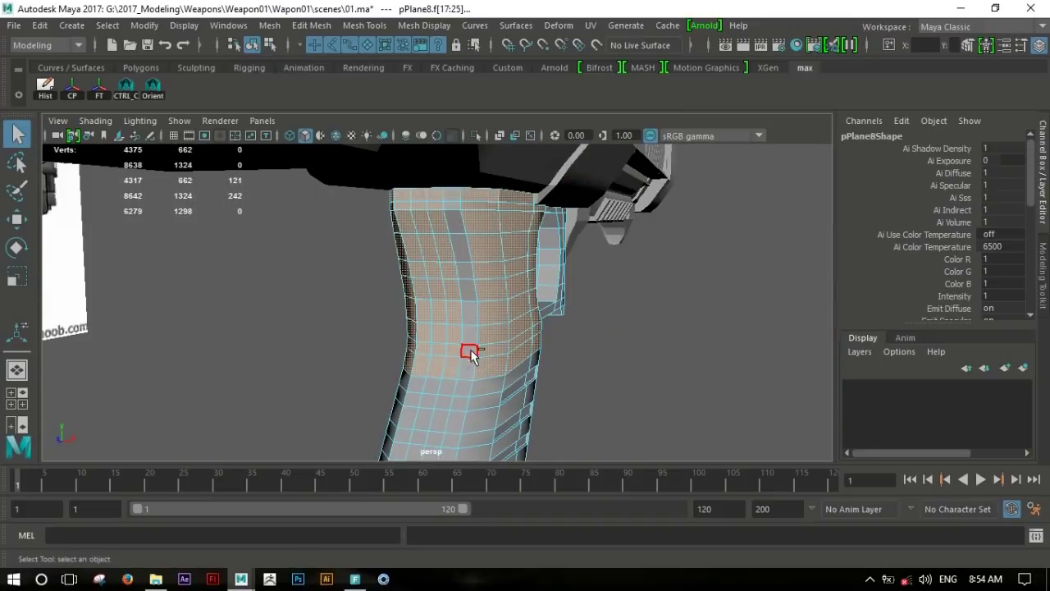
double_click(423, 348, "ctrl")
mouse_move(424, 348)
left_mouse_down("alt")
mouse_move(527, 323)
mouse_move(283, 322)
left_mouse_up("alt")
right_click_drag(306, 316, 412, 304, "alt")
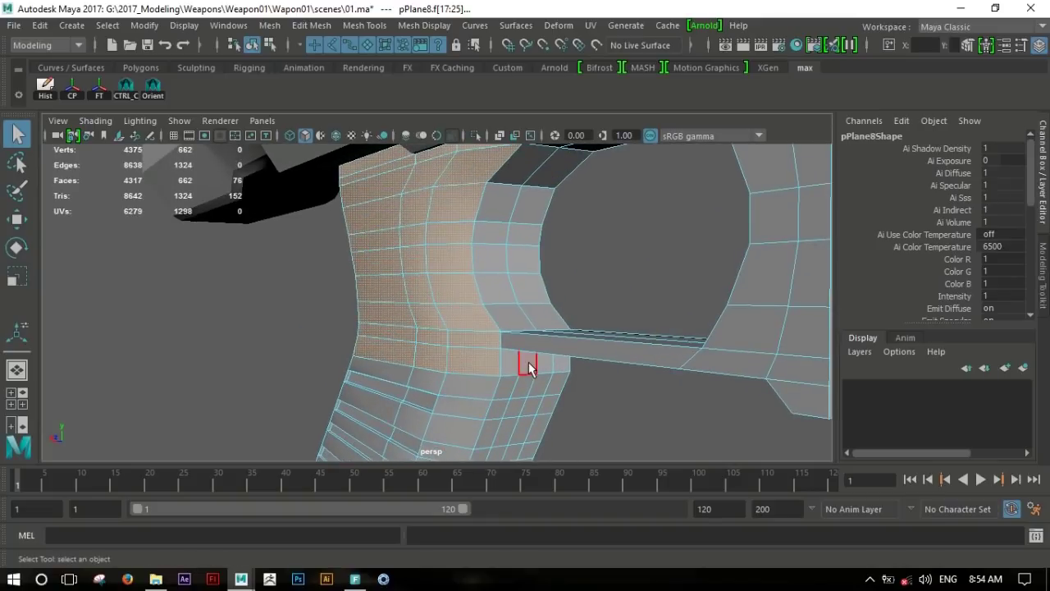
key("ctrl+e")
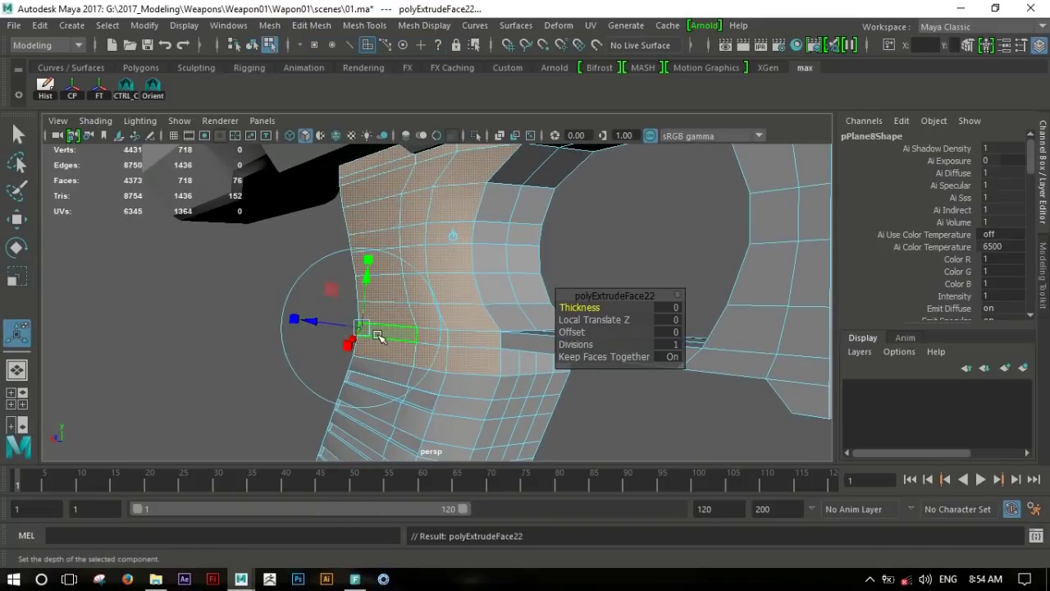
Scale the newly extruded upper grip faces slightly wider.
key("r")
mouse_move(410, 342)
left_mouse_down("alt")
mouse_move(574, 342)
mouse_move(553, 254)
mouse_move(563, 256)
left_mouse_up("alt")
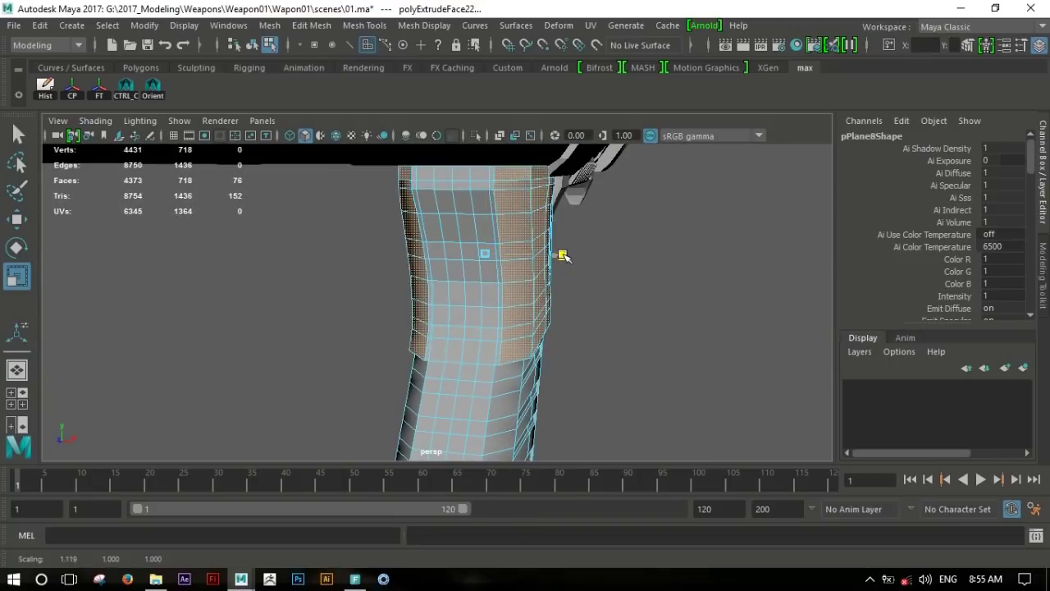
left_click_drag(562, 256, 459, 254, "alt")
right_click_drag(460, 255, 478, 269, "alt")
mouse_move(477, 268)
left_mouse_down("alt")
mouse_move(380, 237)
mouse_move(340, 270)
mouse_move(635, 281)
mouse_move(260, 255)
mouse_move(572, 287)
mouse_move(415, 263)
mouse_move(420, 283)
mouse_move(533, 297)
mouse_move(487, 329)
left_mouse_up("alt")
Raise the edge at the pistol grip's step upward in Y.
right_click(507, 265)
left_click(486, 335)
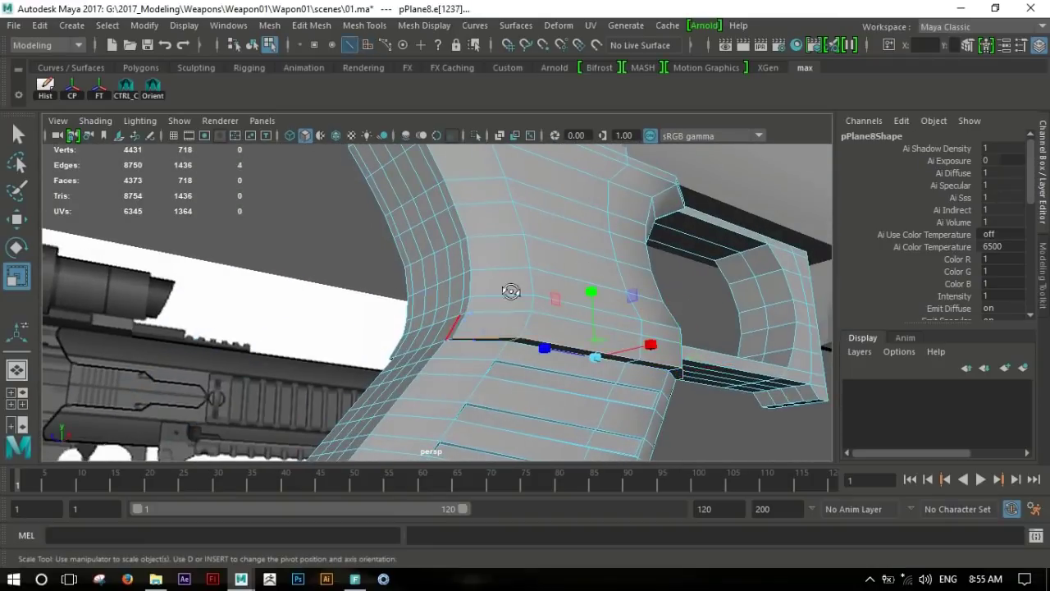
left_click_drag(510, 291, 456, 345, "alt")
left_click_drag(307, 327, 256, 348, "alt")
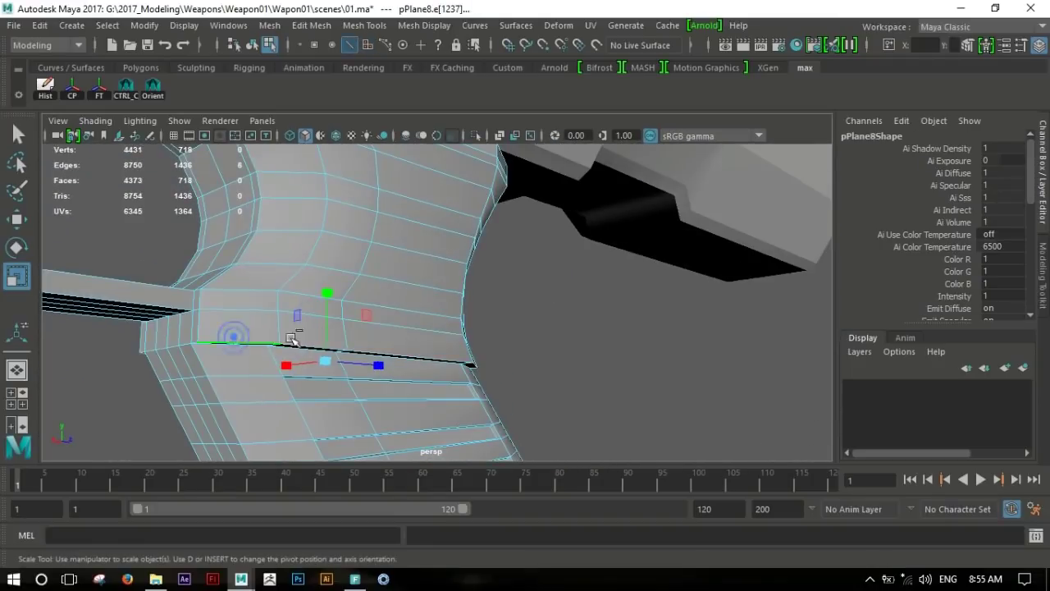
key("w")
left_click_drag(328, 287, 327, 272)
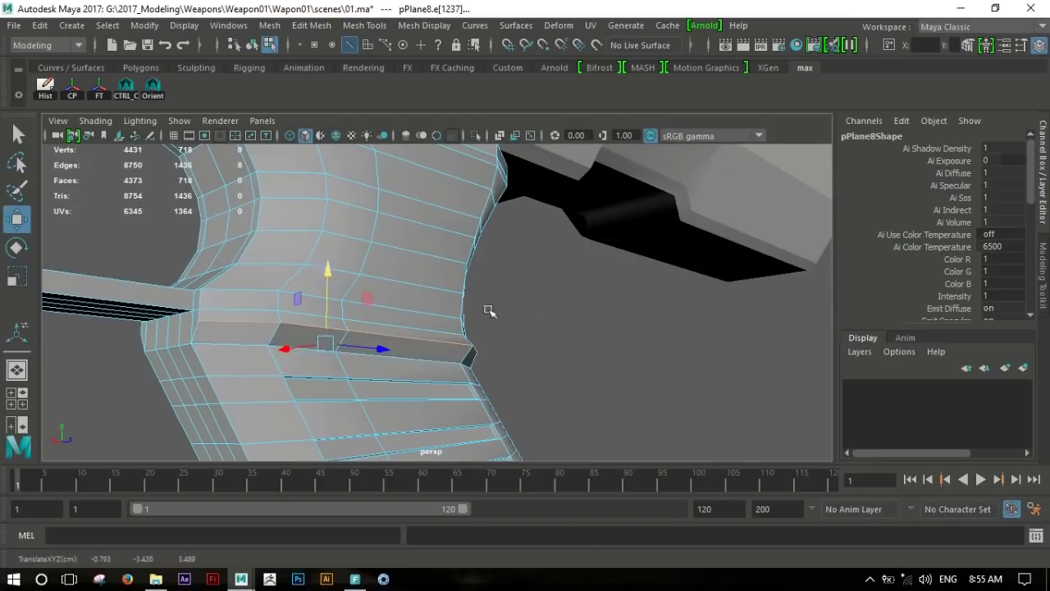
mouse_move(489, 310)
left_mouse_down("alt")
mouse_move(125, 325)
mouse_move(487, 402)
mouse_move(615, 394)
mouse_move(556, 364)
mouse_move(382, 352)
left_mouse_up("alt")
left_click(487, 403)
mouse_move(383, 352)
right_mouse_down("alt")
mouse_move(364, 358)
mouse_move(397, 336)
mouse_move(205, 331)
right_mouse_up("alt")
Return to object mode and frame the side view on the reference stock and magazine.
key("F8")
left_click_drag(205, 330, 366, 340, "alt")
left_click_drag(432, 342, 492, 345, "alt")
right_click_drag(492, 345, 563, 357, "alt")
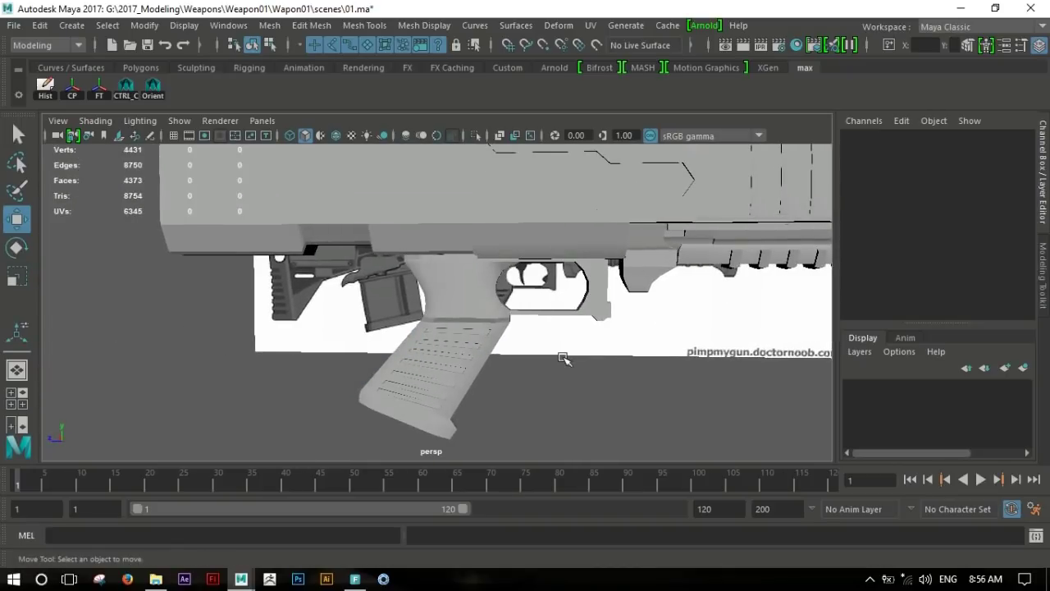
right_click_drag(743, 327, 651, 311, "alt")
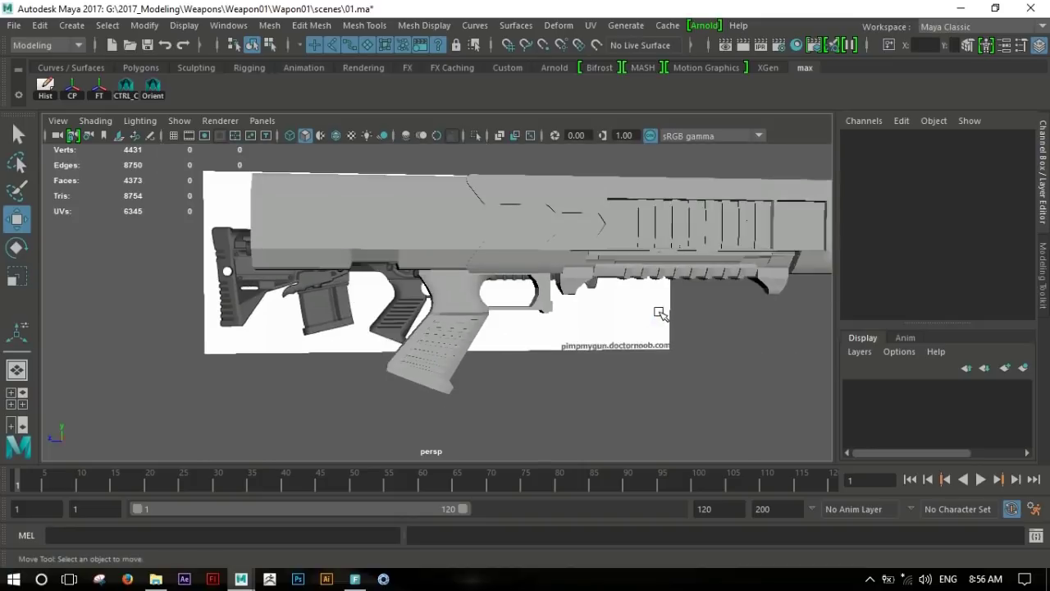
key("space")
key("space")
mouse_move(570, 399)
right_mouse_down("alt")
mouse_move(524, 359)
mouse_move(614, 345)
mouse_move(561, 365)
right_mouse_up("alt")
mouse_move(578, 355)
middle_mouse_down("alt")
mouse_move(567, 319)
mouse_move(581, 327)
middle_mouse_up("alt")
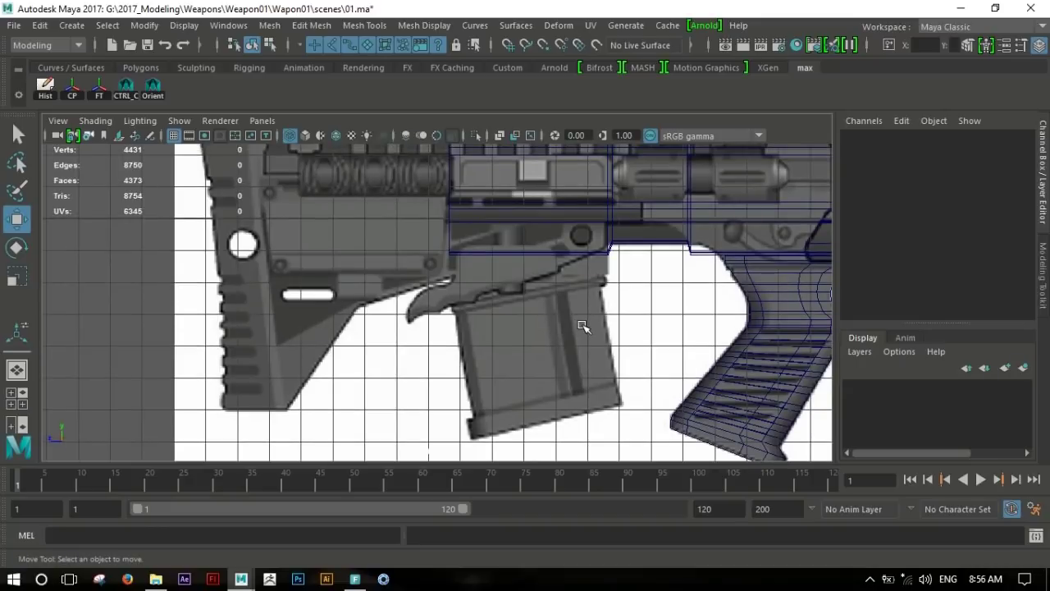
left_click(141, 69)
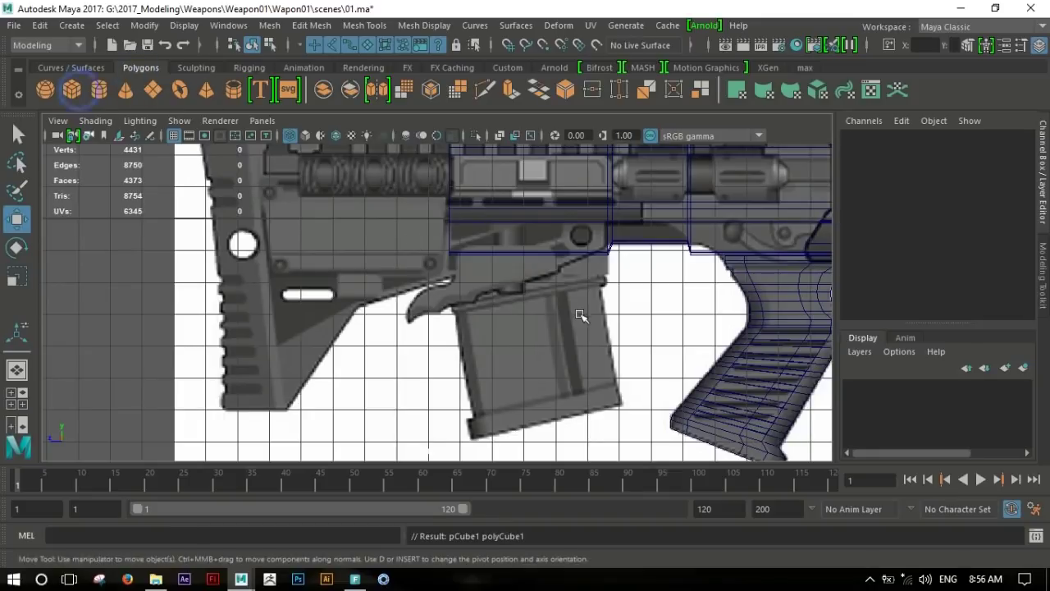
Create a polygon cube and move it onto the reference magazine.
left_click(72, 89)
mouse_move(472, 298)
left_mouse_down()
mouse_move(444, 305)
mouse_move(463, 368)
left_mouse_up()
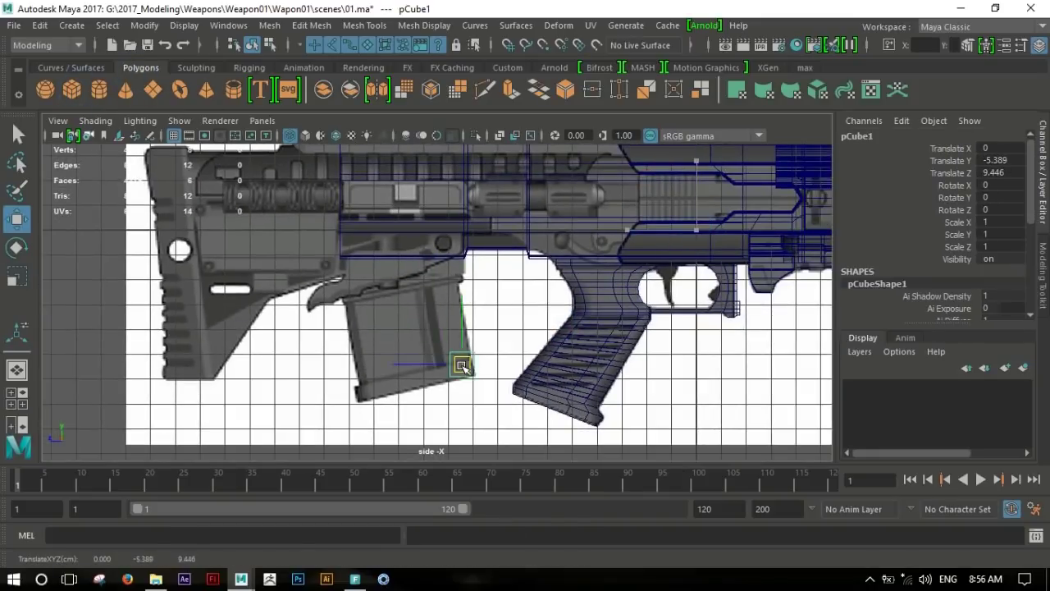
key("f")
right_click_drag(504, 148, 436, 135)
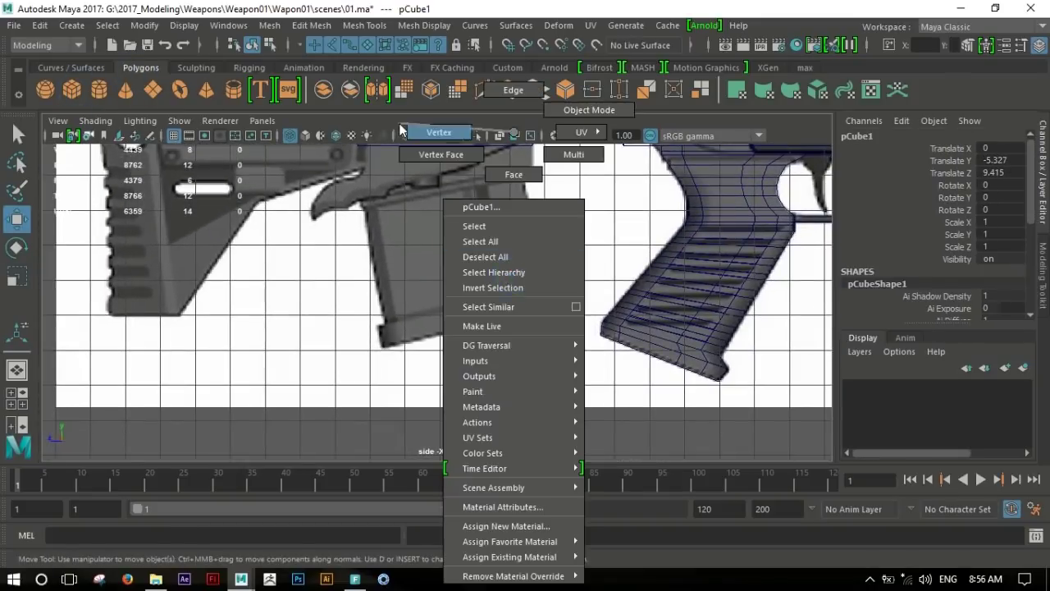
Pull the cube's bottom vertices onto the magazine's lower corner.
left_click_drag(563, 271, 425, 254)
left_click_drag(498, 301, 381, 344)
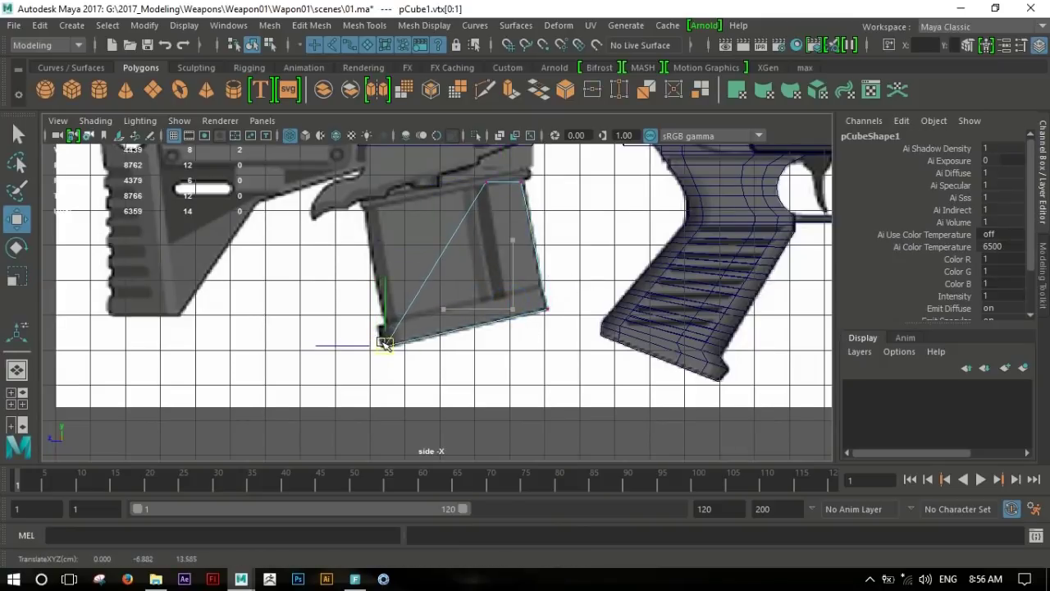
right_click_drag(387, 343, 504, 403, "alt")
left_click_drag(504, 402, 514, 404)
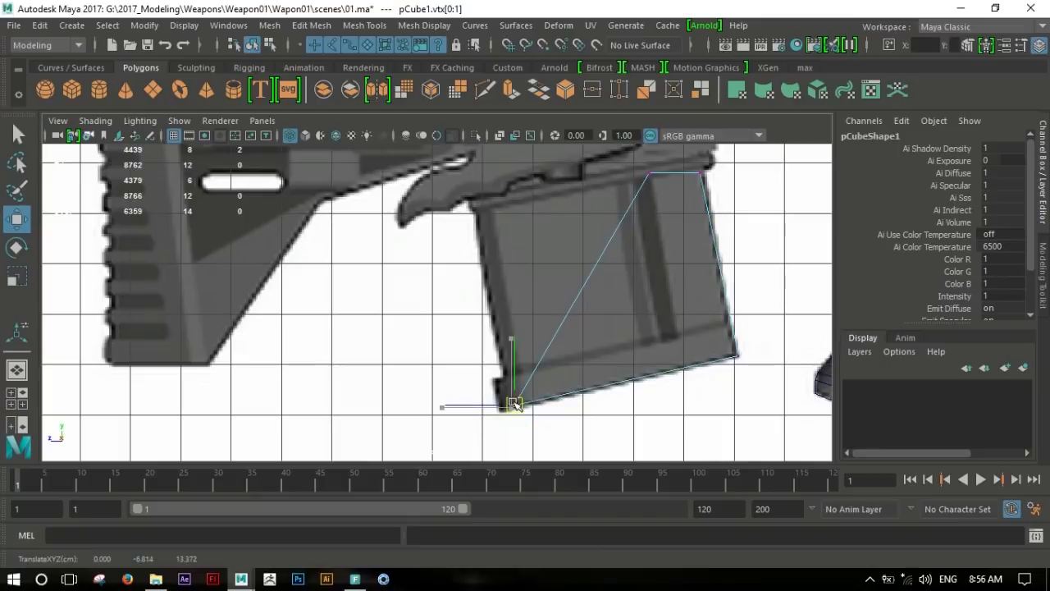
Move the top-left and top-right corner vertices to the magazine's top outline.
left_click(647, 171)
left_click_drag(647, 171, 479, 217)
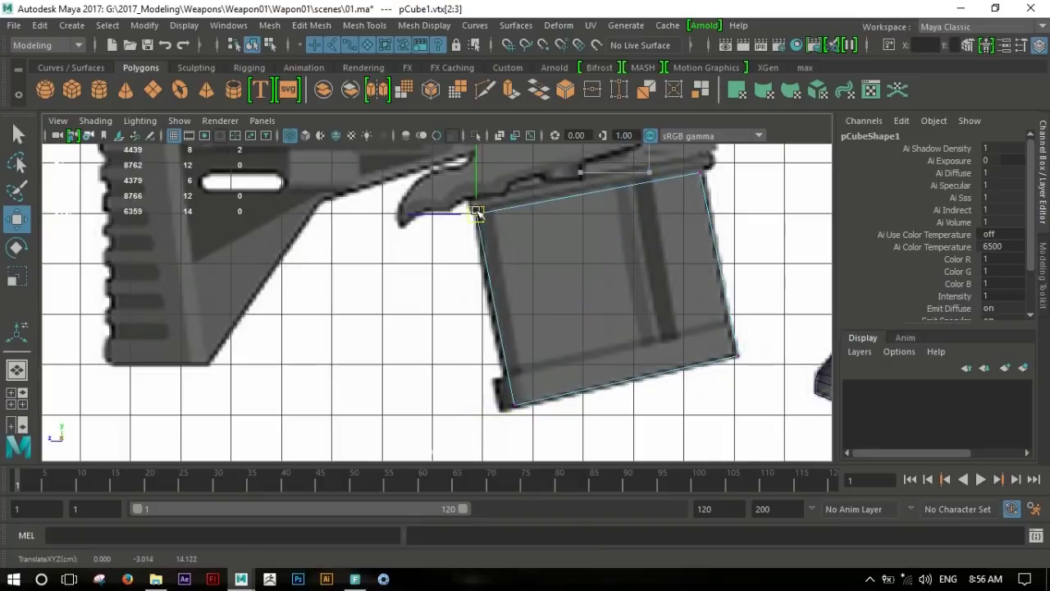
middle_click_drag(642, 225, 630, 264, "alt")
left_click(691, 211)
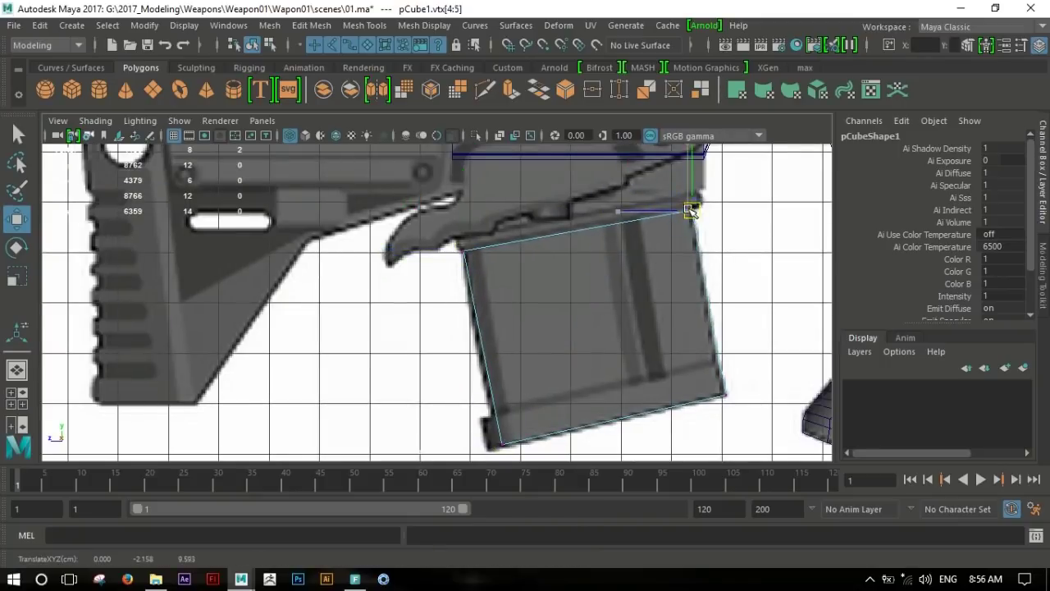
scroll(663, 227, "up", 2)
scroll(628, 290, "up", 2)
scroll(394, 335, "up", 2)
mouse_move(398, 318)
right_mouse_down("shift")
mouse_move(339, 302)
mouse_move(316, 318)
right_mouse_up("shift")
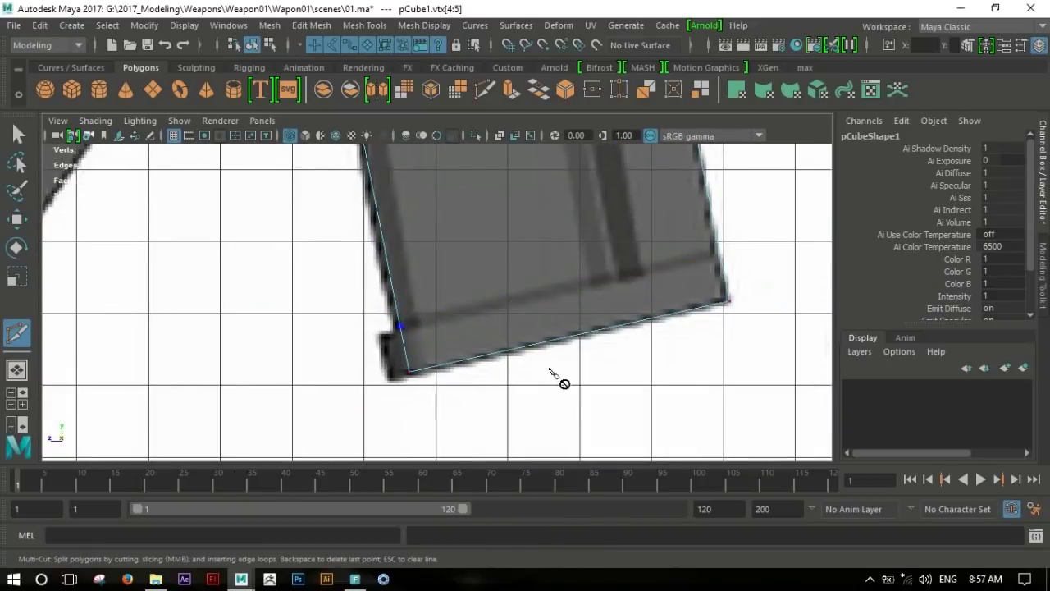
Undo the stray cut and Multi-Cut a new edge across the magazine's bottom.
key("w")
key("ctrl+z")
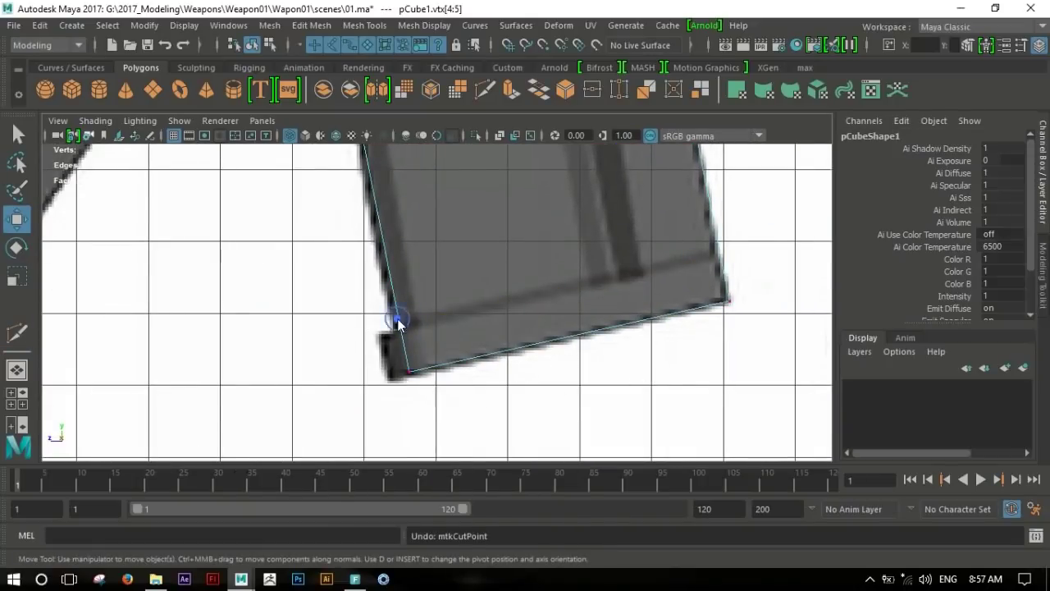
key("g")
left_click(402, 327)
right_click(402, 327)
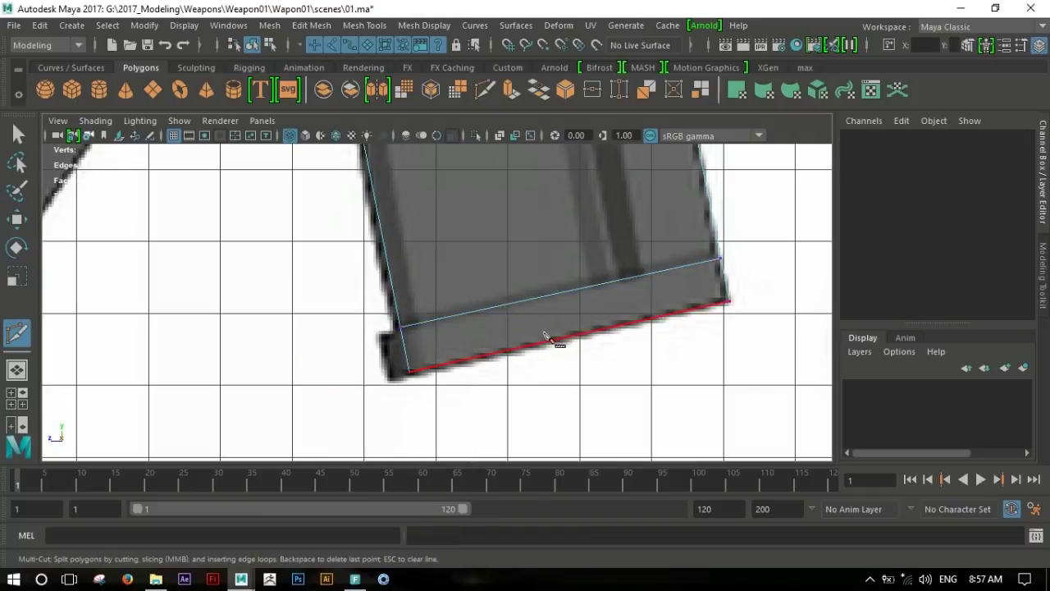
key("w")
Extrude the small bottom-left corner face outward to form a base lip.
right_click(440, 347)
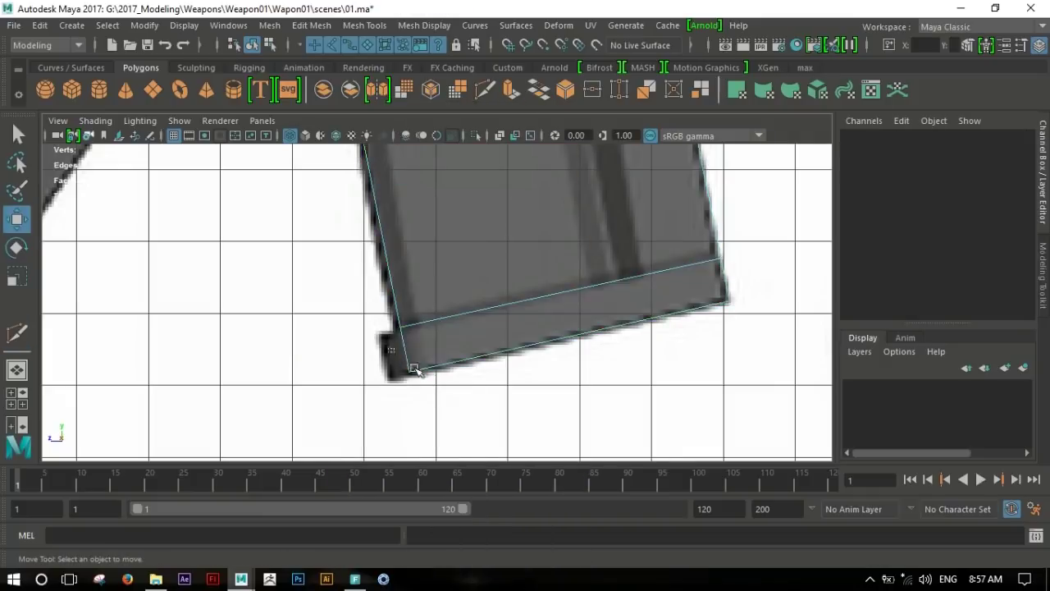
left_click(390, 349)
left_click(403, 350)
key("ctrl+e")
mouse_move(342, 361)
left_mouse_down()
mouse_move(331, 361)
mouse_move(481, 410)
left_mouse_up()
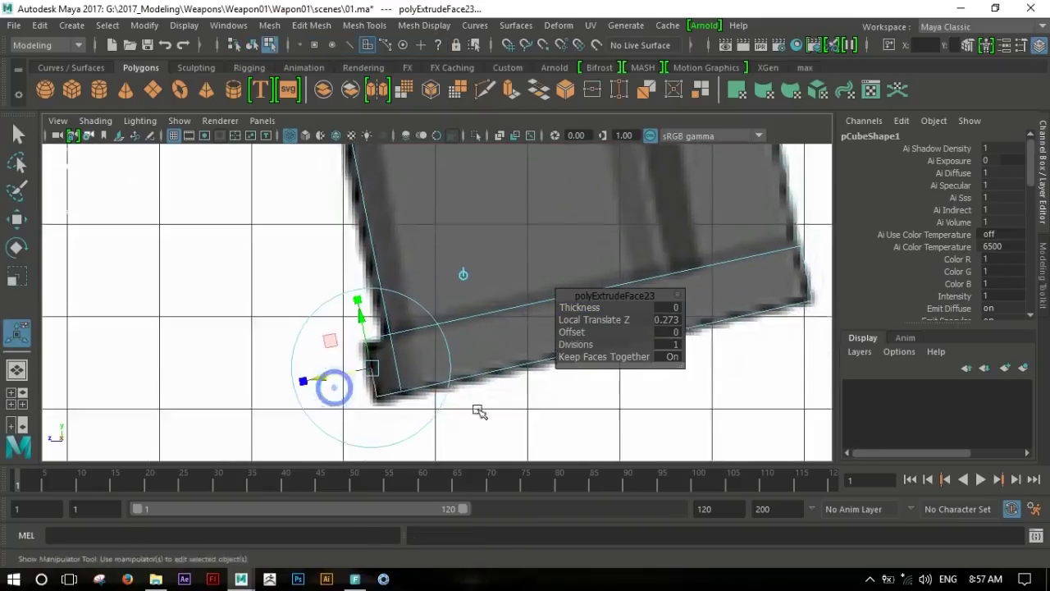
scroll(399, 268, "up", 3)
key("q")
Select the extruded corner's vertices and align the front corner with the reference.
left_click_drag(400, 268, 460, 305)
key("w")
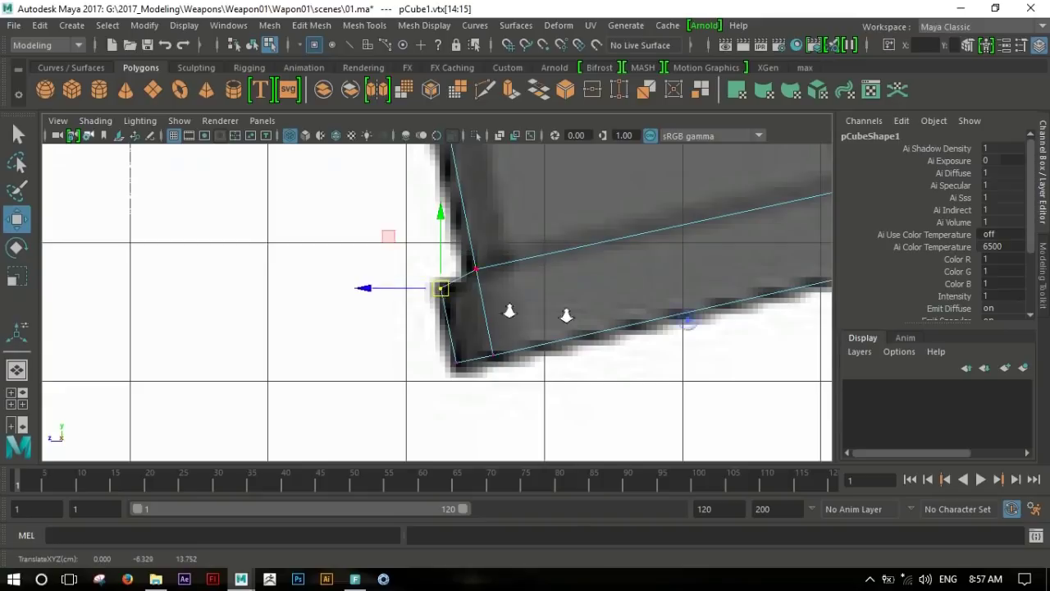
scroll(509, 310, "down", 5)
scroll(481, 304, "up", 2)
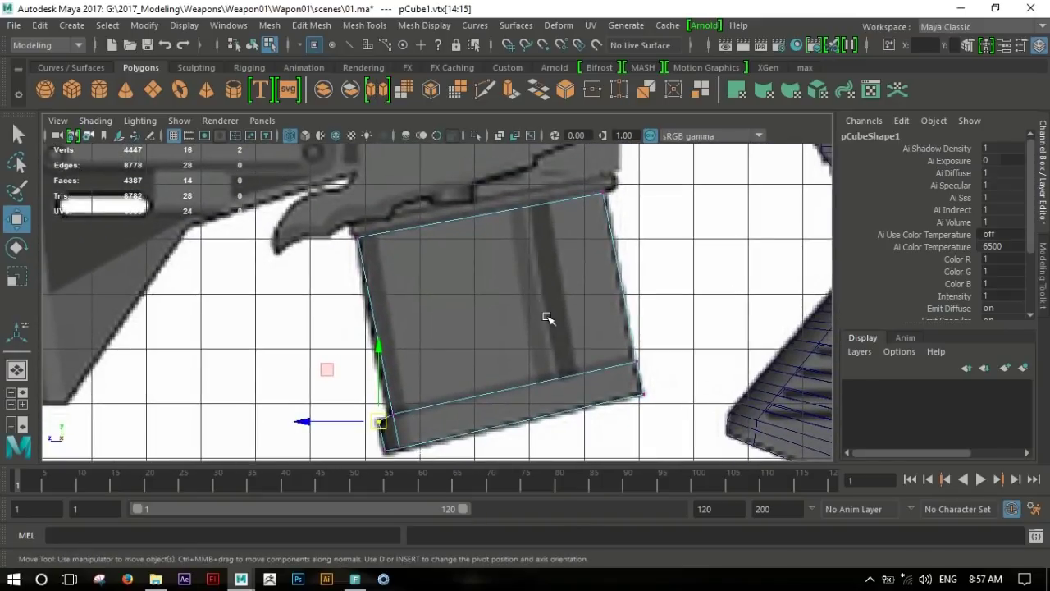
mouse_move(547, 318)
middle_mouse_down("alt")
mouse_move(471, 309)
mouse_move(503, 338)
middle_mouse_up("alt")
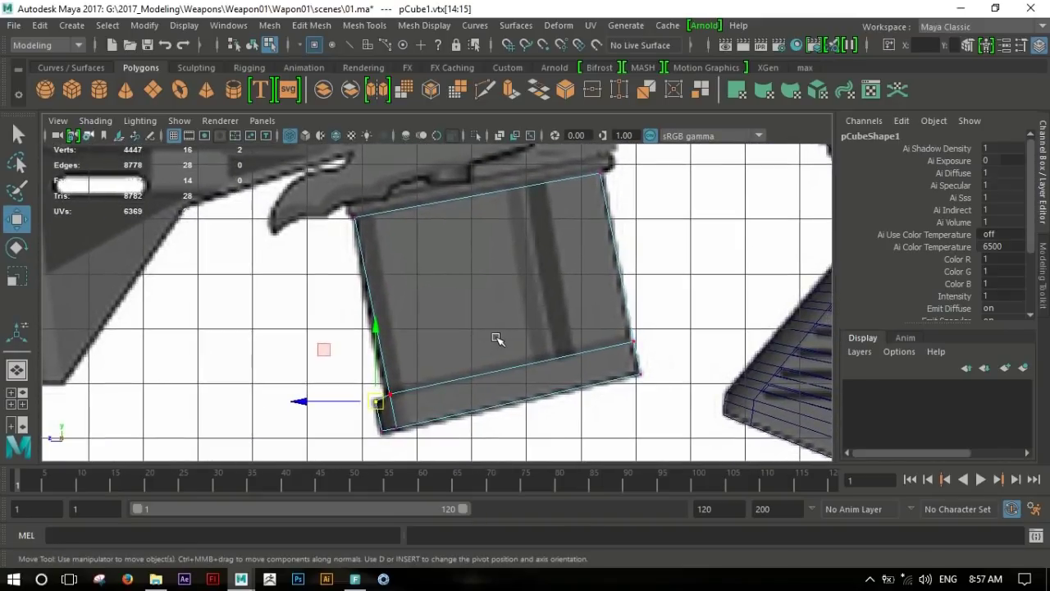
scroll(468, 328, "up", 1)
scroll(481, 319, "up", 1)
scroll(555, 328, "up", 2)
right_click(478, 274)
Extrude the magazine's top face upward 0.0842 into a thin band.
left_click(500, 174)
left_click(528, 274)
left_click(486, 271)
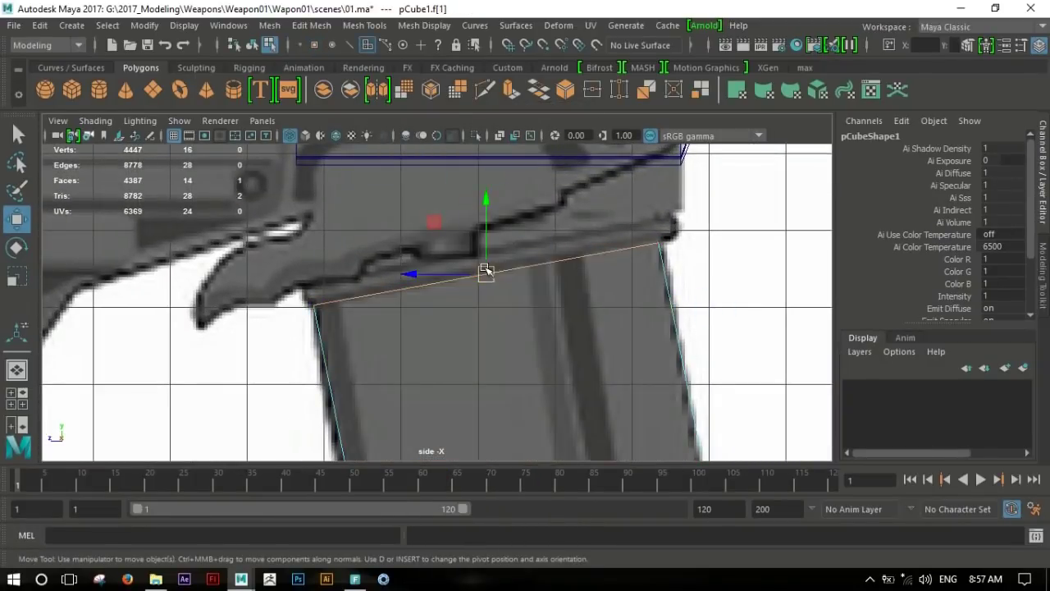
right_click_drag(485, 271, 485, 299, "shift")
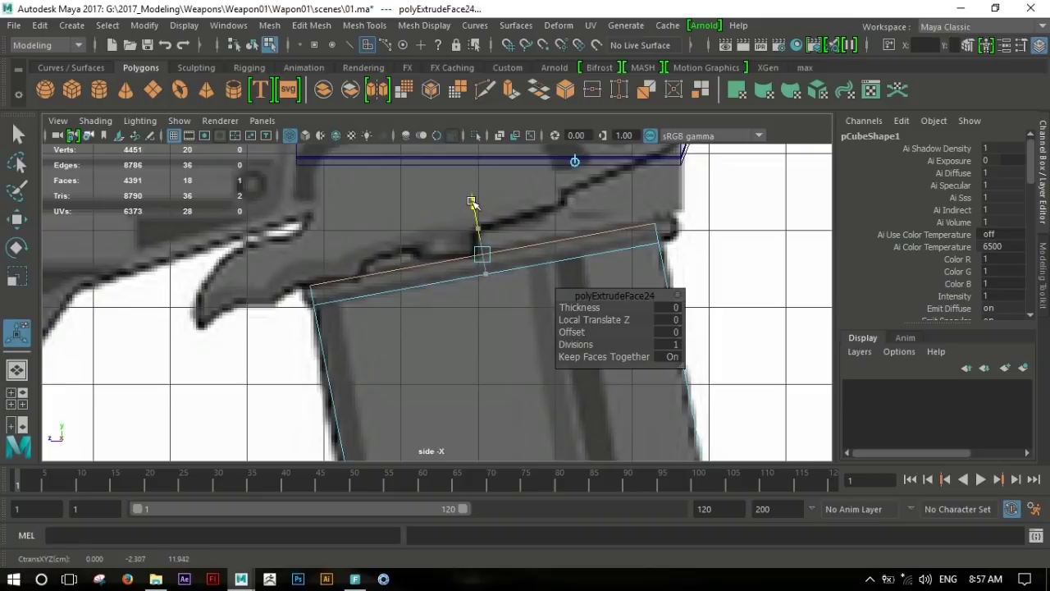
left_click_drag(472, 202, 473, 187)
scroll(442, 246, "up", 1)
scroll(441, 245, "up", 1)
Extrude one end face of the top strip slightly outward.
right_click(586, 226)
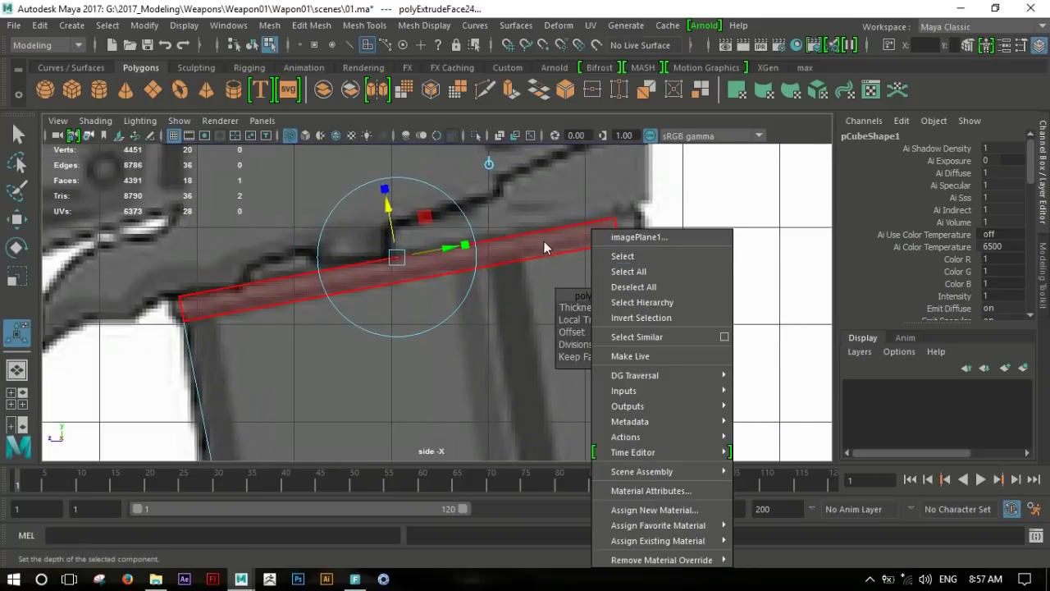
right_click_drag(566, 234, 556, 172)
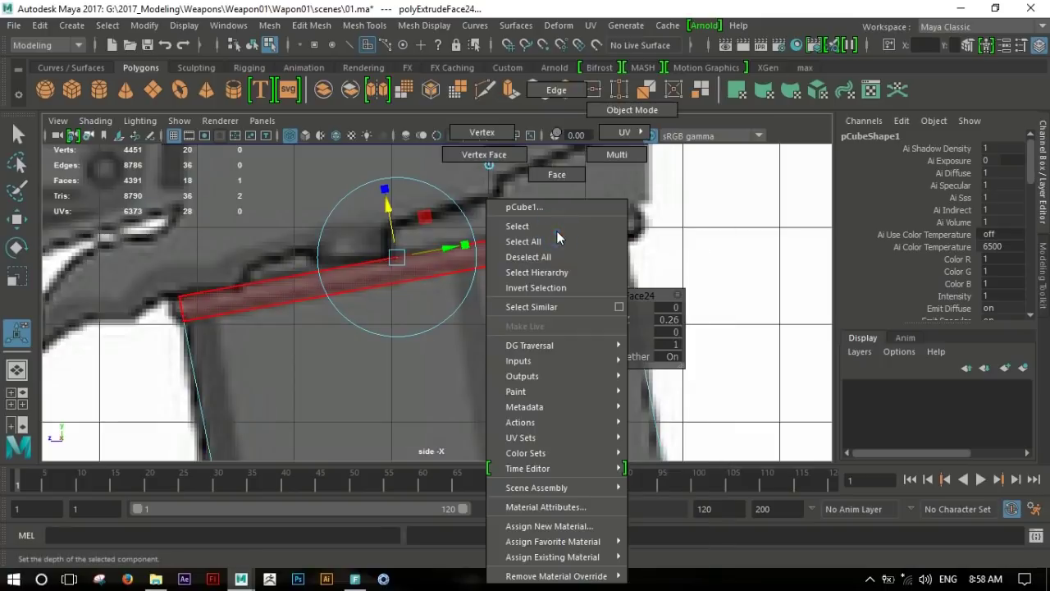
left_click(529, 302)
left_click(530, 302)
mouse_move(201, 344)
middle_mouse_down("alt")
mouse_move(534, 316)
mouse_move(515, 312)
middle_mouse_up("alt")
left_click(515, 312)
right_click_drag(438, 246, 434, 304, "shift")
left_click_drag(379, 302, 392, 300)
middle_click_drag(384, 299, 228, 347, "alt")
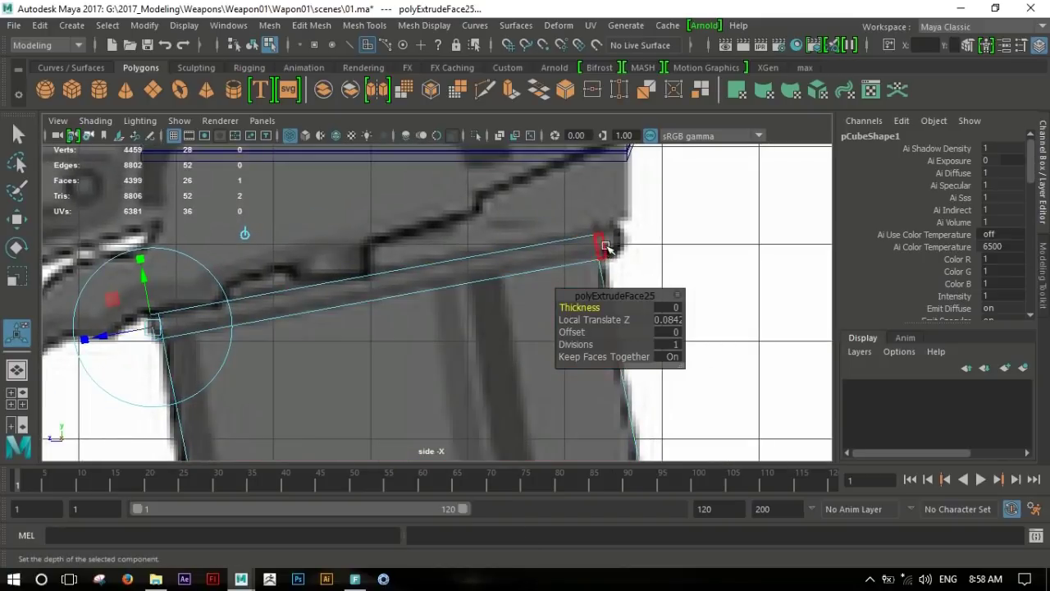
right_click_drag(610, 241, 687, 110)
scroll(722, 279, "up", 2)
Move the strip's rear corner vertices onto the receiver edge, then show the four-view layout.
middle_click_drag(722, 279, 578, 306, "alt")
left_click_drag(525, 215, 558, 261)
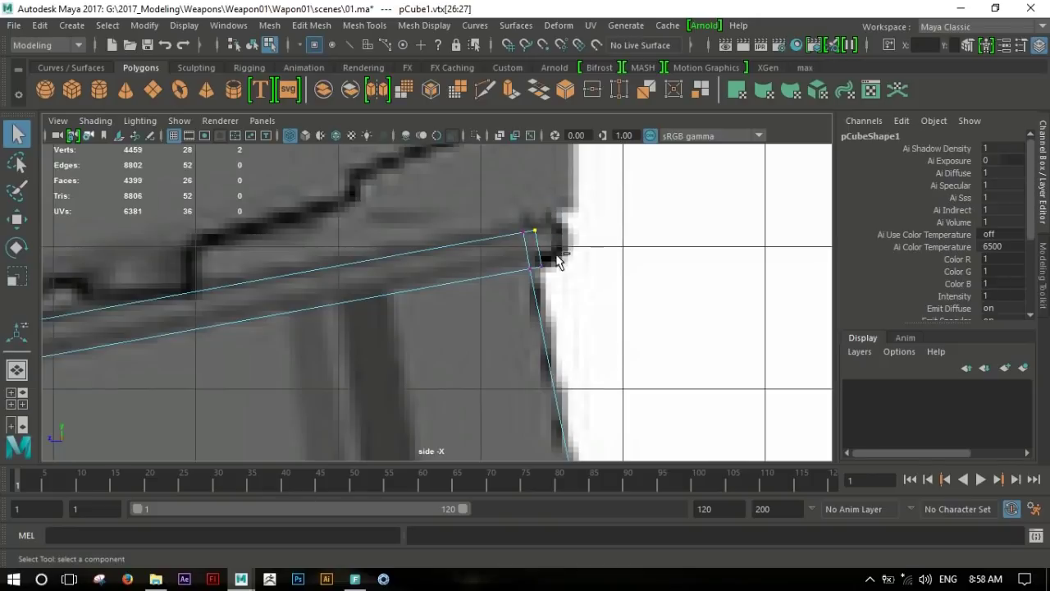
key("w")
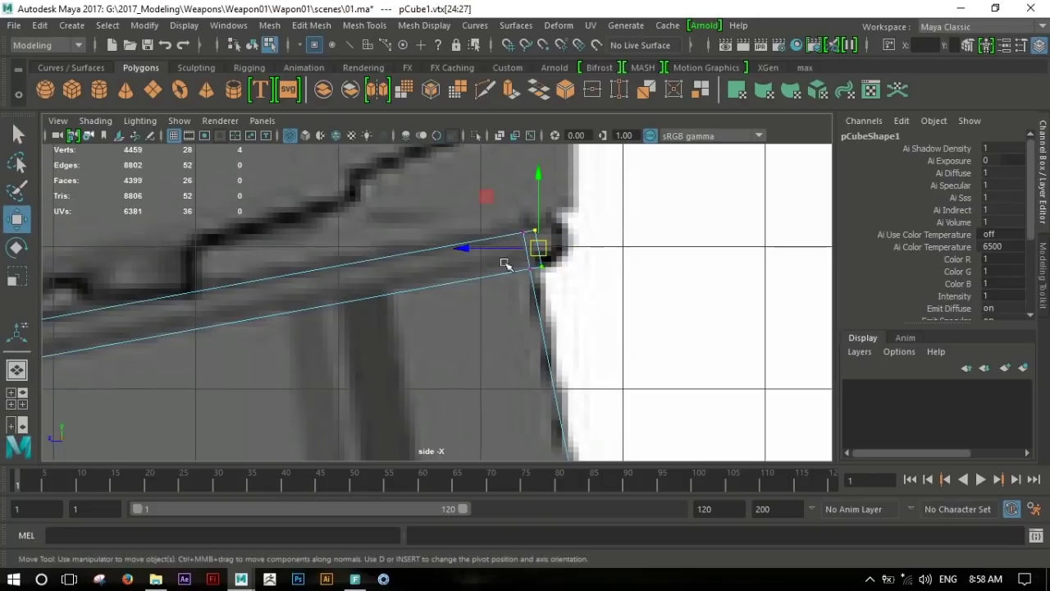
left_click_drag(540, 249, 566, 242)
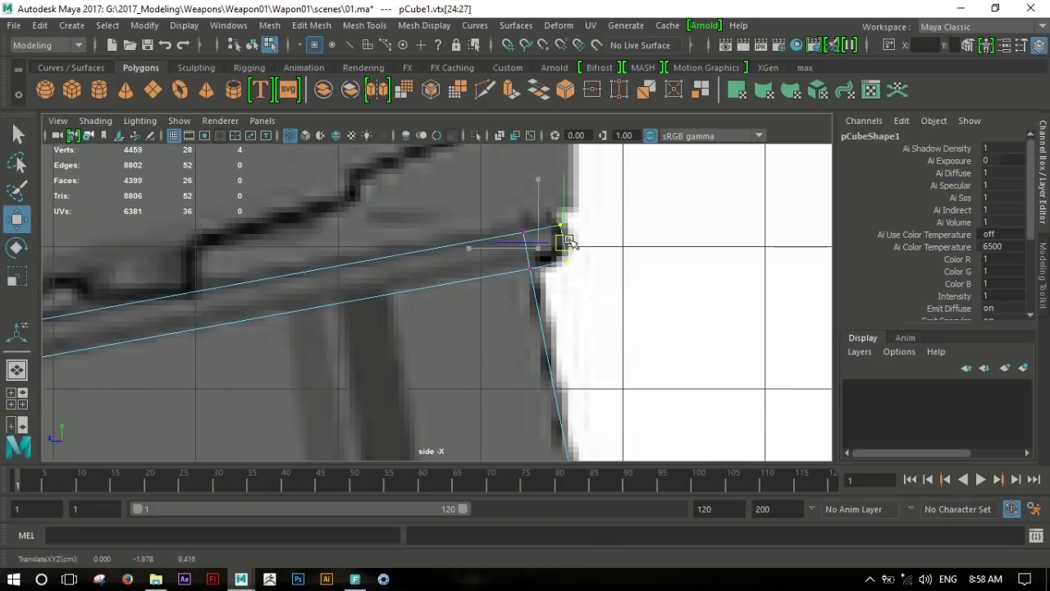
scroll(597, 299, "down", 4)
scroll(622, 293, "up", 2)
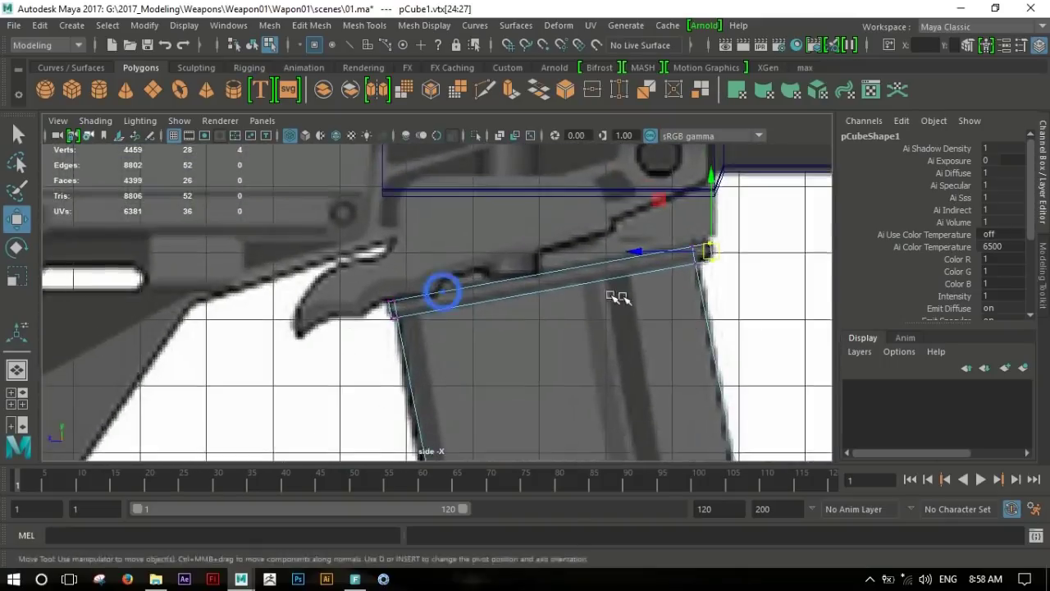
middle_click_drag(621, 293, 569, 331, "alt")
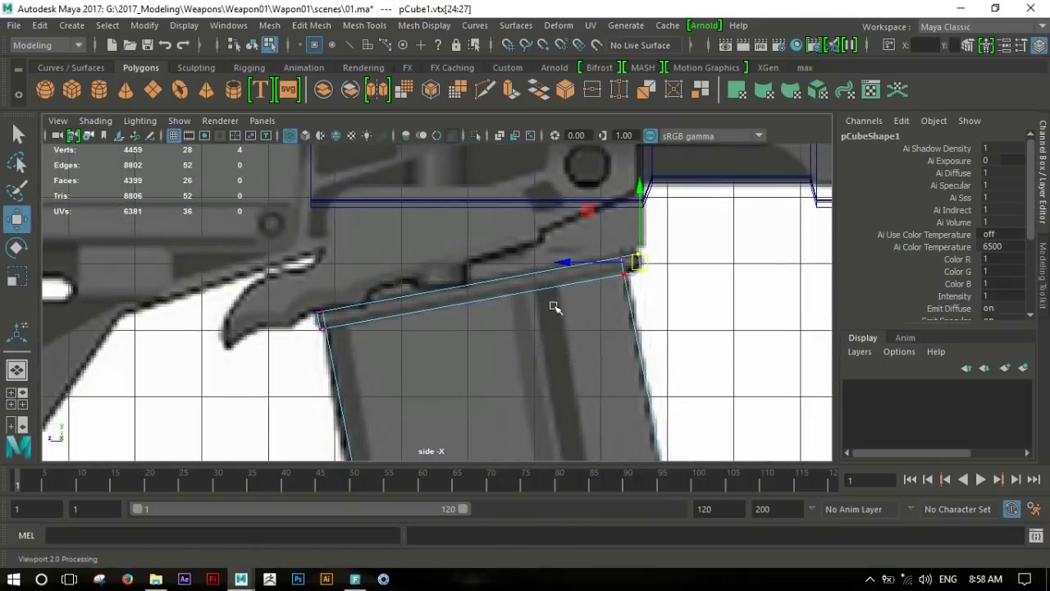
key("F8")
key("space")
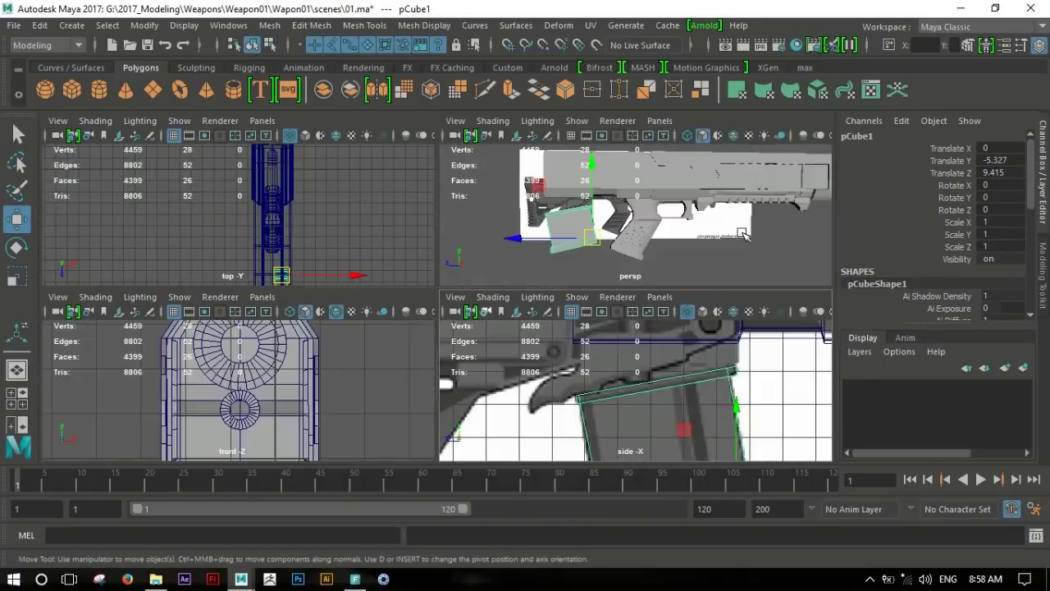
In the top view, slide pCube1 along X to -0.793, centred under the receiver.
key("space")
left_click_drag(574, 281, 641, 279, "alt")
key("space")
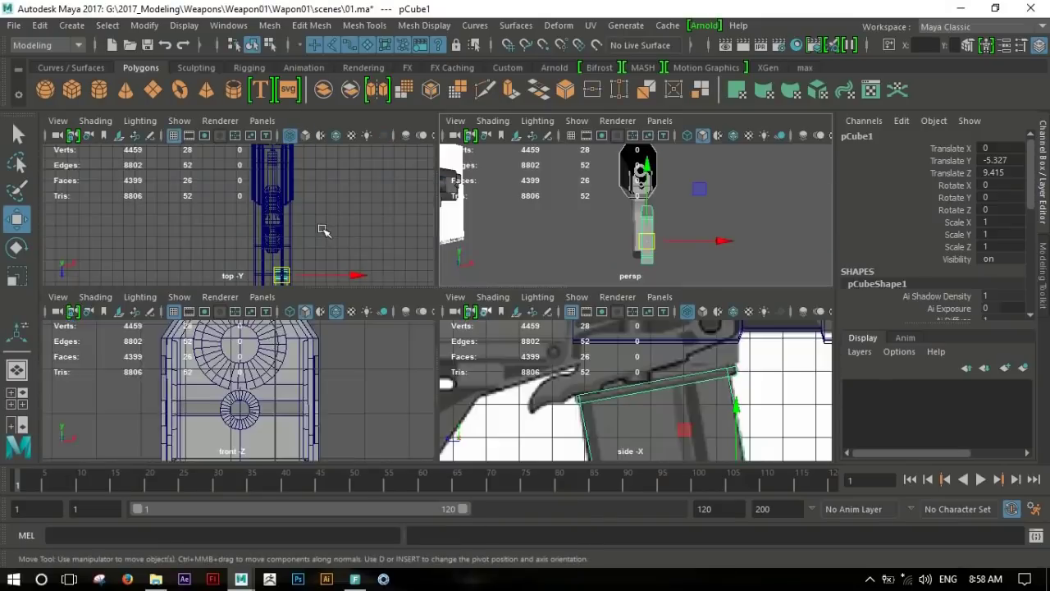
key("space")
mouse_move(406, 267)
middle_mouse_down("alt")
mouse_move(579, 231)
mouse_move(570, 288)
middle_mouse_up("alt")
left_click_drag(566, 287, 545, 289)
scroll(540, 292, "up", 2)
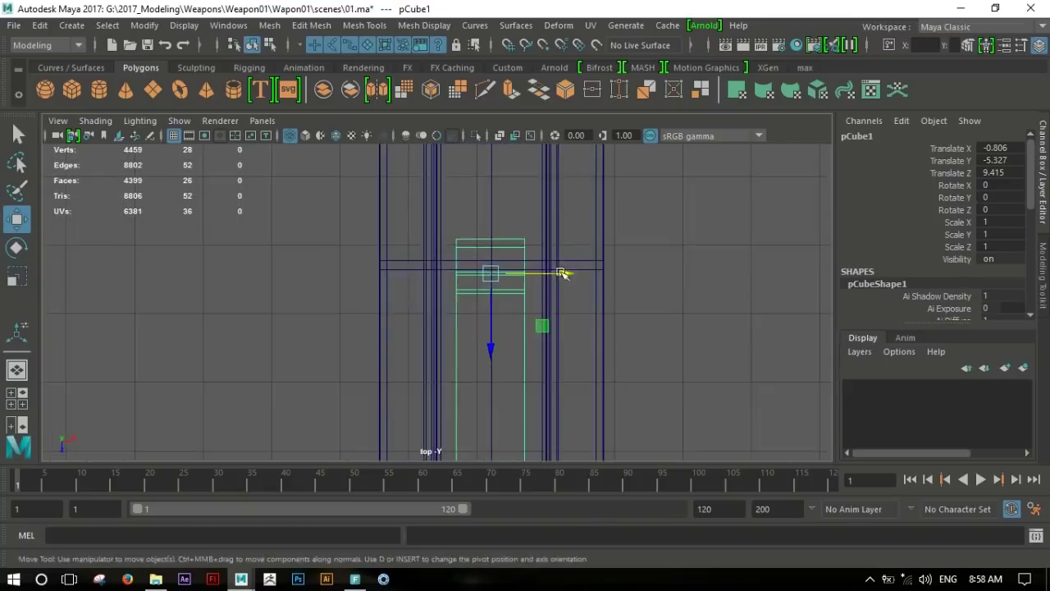
scroll(558, 275, "up", 2)
left_click(289, 47)
left_click_drag(530, 296, 486, 302)
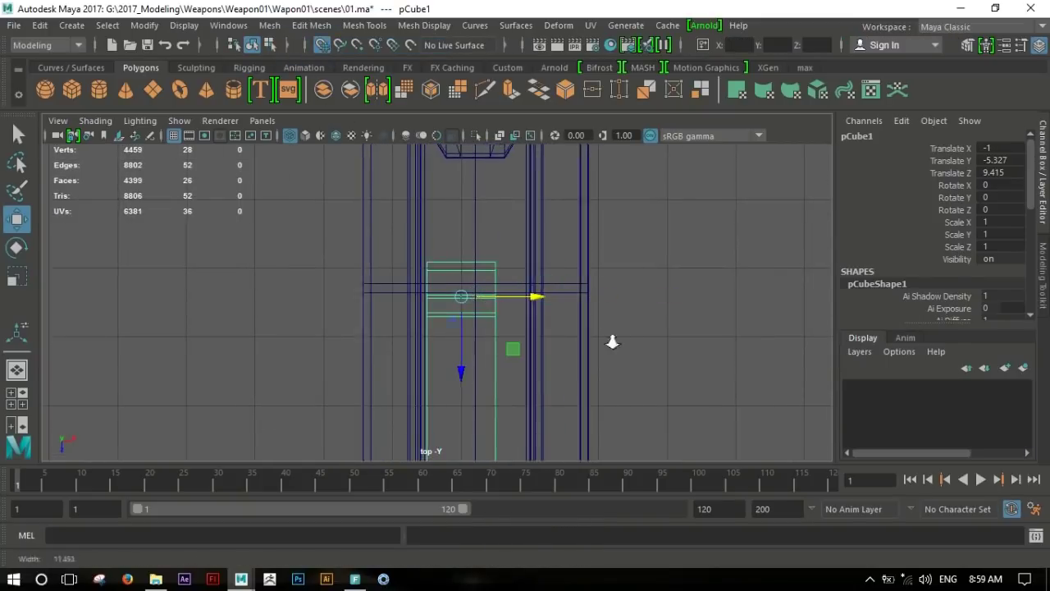
scroll(535, 326, "up", 2)
left_click_drag(472, 296, 495, 297)
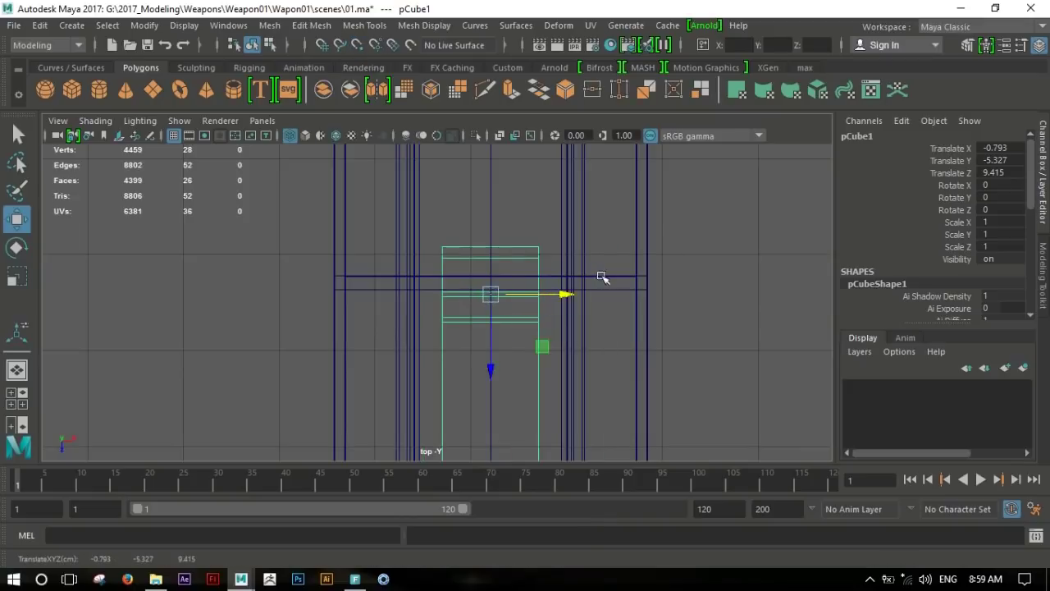
scroll(600, 280, "down", 2)
scroll(501, 277, "down", 1)
Scale pCube1 slightly wider in X and check the fit in perspective and side views.
key("r")
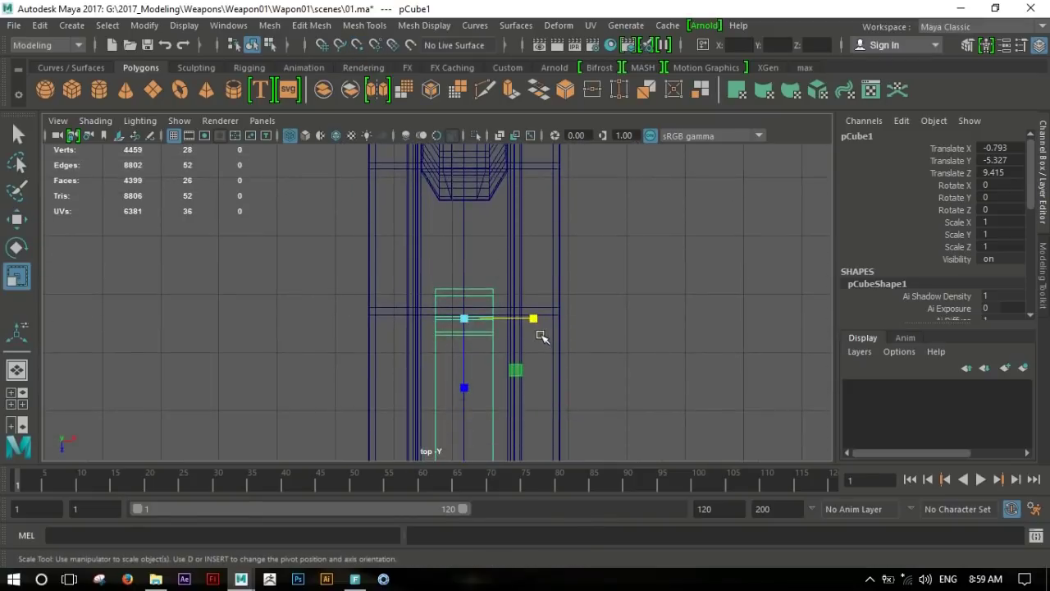
left_click_drag(536, 318, 543, 319)
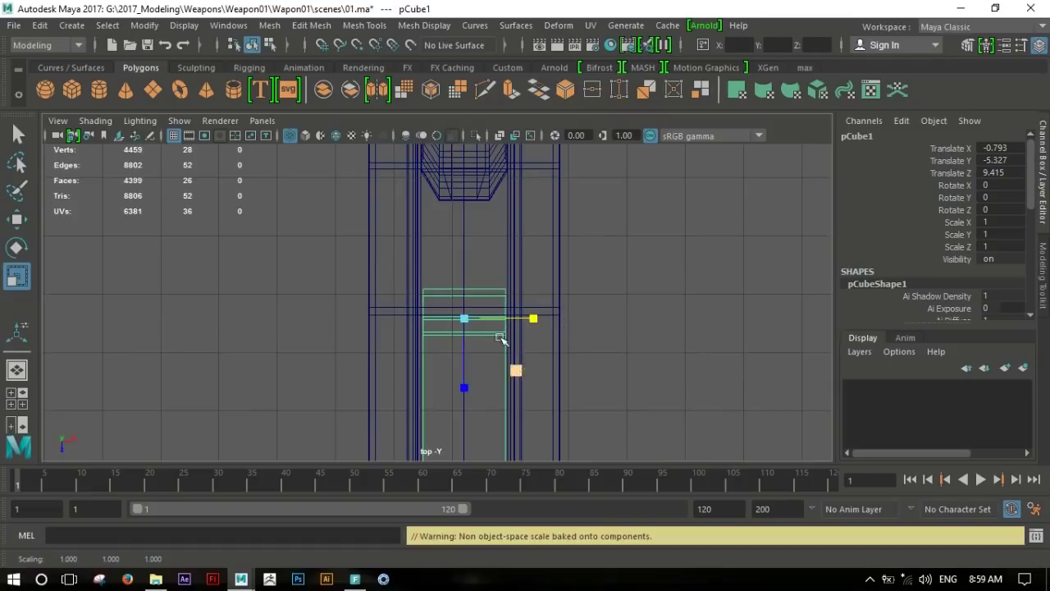
key("space")
key("space")
mouse_move(615, 331)
left_mouse_down("alt")
mouse_move(458, 340)
mouse_move(628, 347)
mouse_move(543, 355)
mouse_move(574, 337)
left_mouse_up("alt")
left_click(472, 349)
scroll(628, 347, "up", 4)
left_click(585, 329)
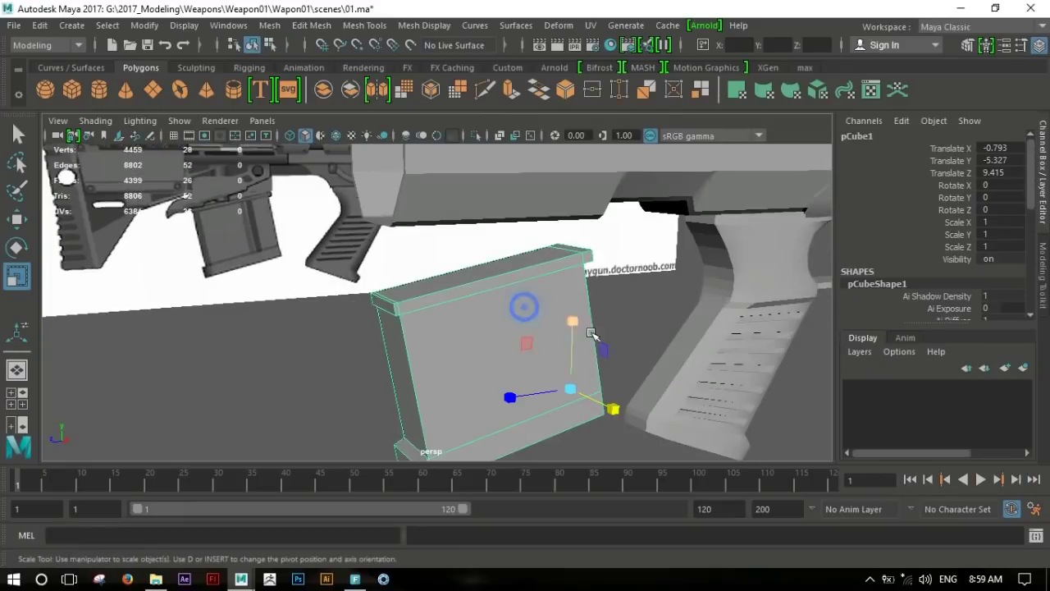
key("space")
key("space")
middle_click_drag(547, 309, 562, 358, "alt")
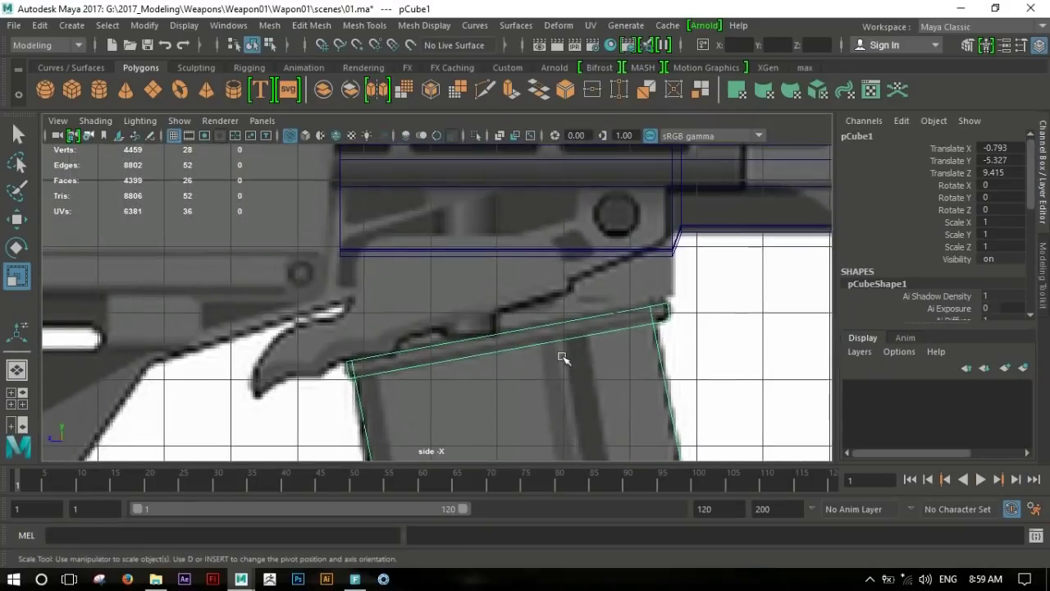
Select the magazine's top face and extrude it upward toward the receiver.
scroll(564, 354, "up", 2)
middle_click_drag(671, 382, 586, 336, "alt")
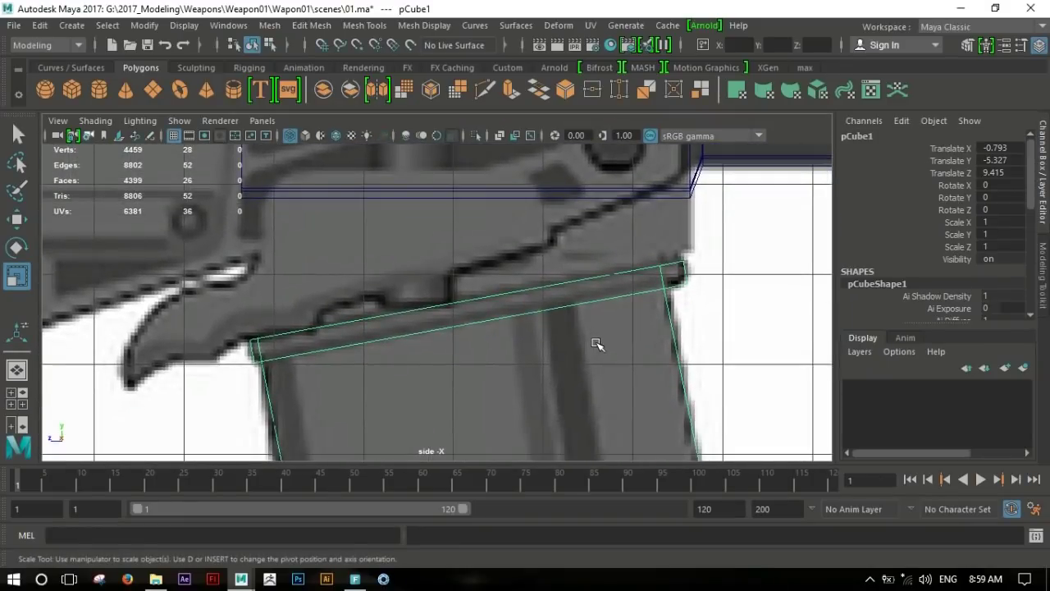
right_click(648, 306)
right_click_drag(579, 277, 508, 149)
left_click_drag(656, 238, 722, 254)
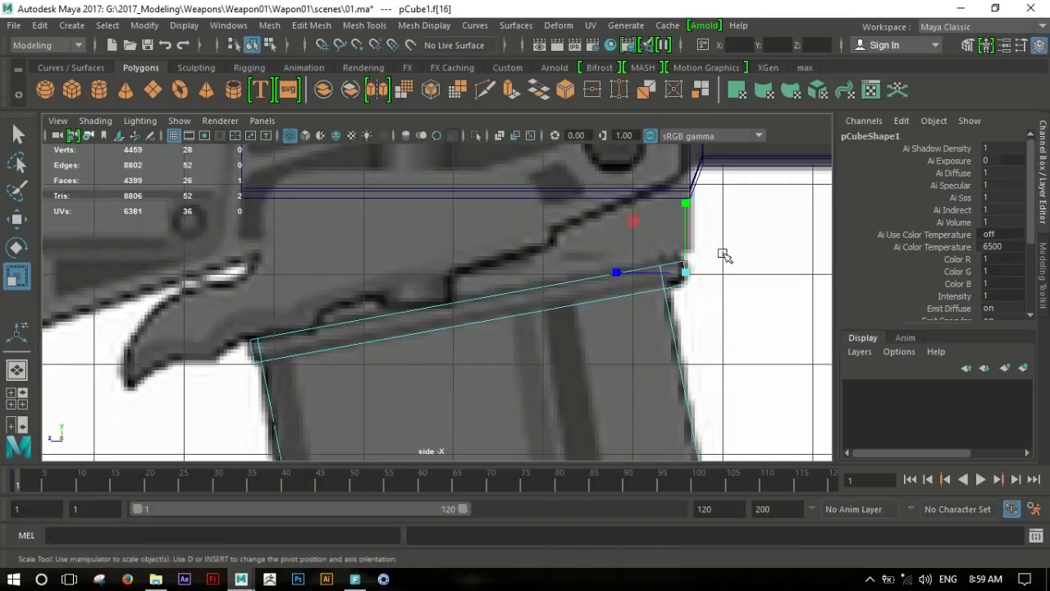
middle_click_drag(211, 383, 228, 312, "alt")
left_click_drag(279, 316, 293, 286)
left_click(293, 285)
middle_click_drag(596, 253, 629, 303, "alt")
key("w")
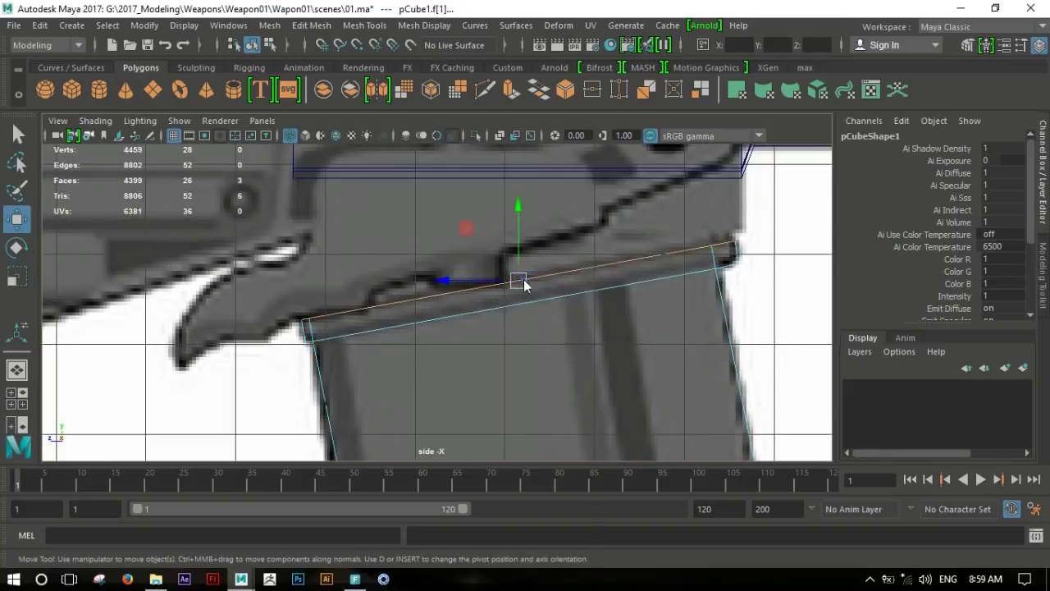
key("ctrl+e")
left_click_drag(502, 233, 497, 144)
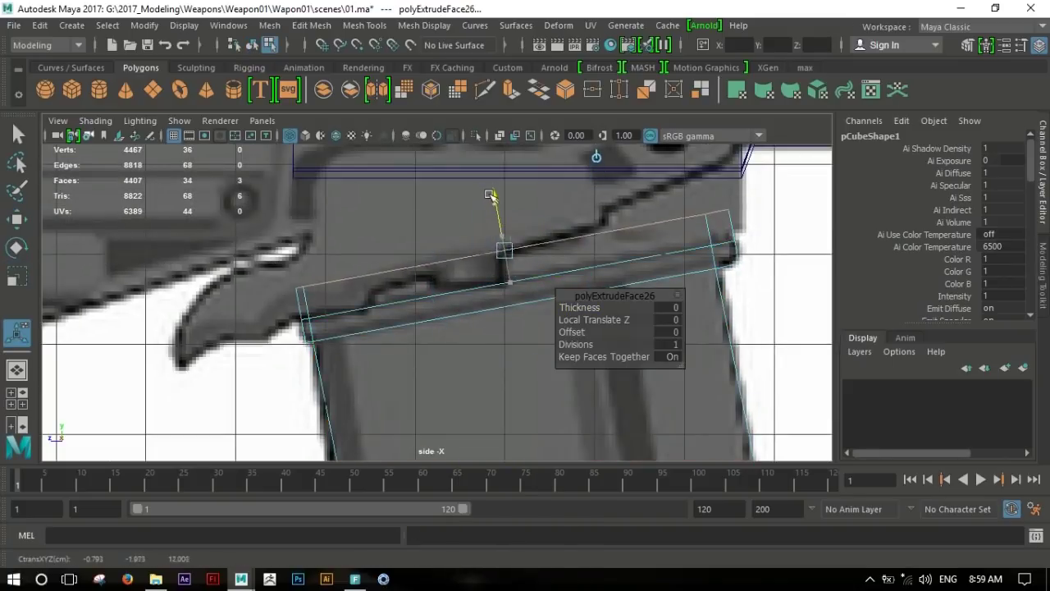
mouse_move(602, 324)
middle_mouse_down("alt")
mouse_move(607, 291)
mouse_move(541, 259)
middle_mouse_up("alt")
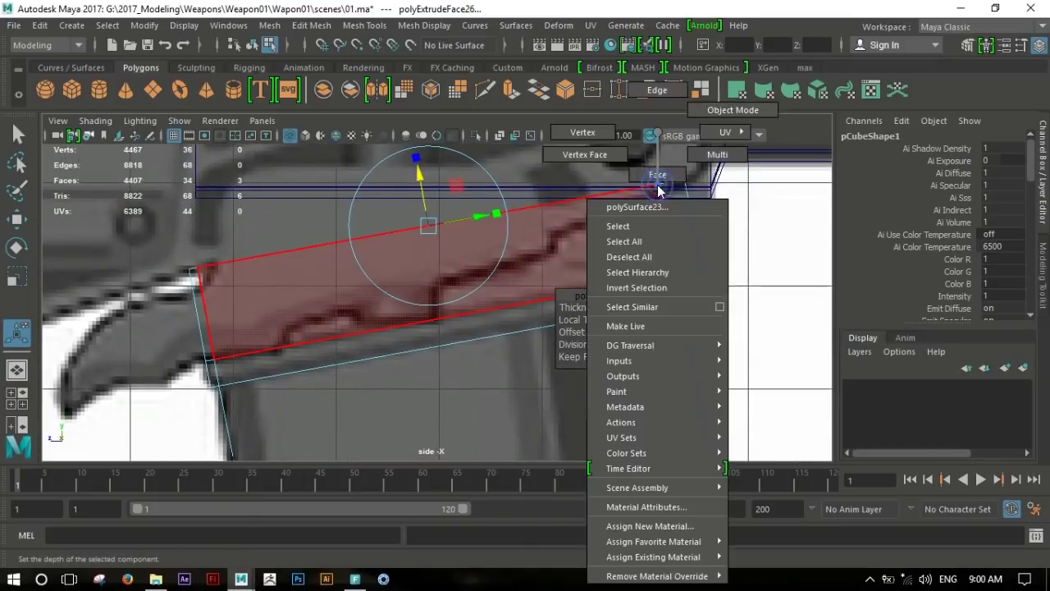
Move the rear top corner vertices to the receiver's underside and scale them level.
mouse_move(660, 192)
right_mouse_down()
mouse_move(689, 185)
mouse_move(677, 272)
right_mouse_up()
mouse_move(672, 172)
left_mouse_down()
mouse_move(642, 207)
mouse_move(698, 201)
left_mouse_up()
key("w")
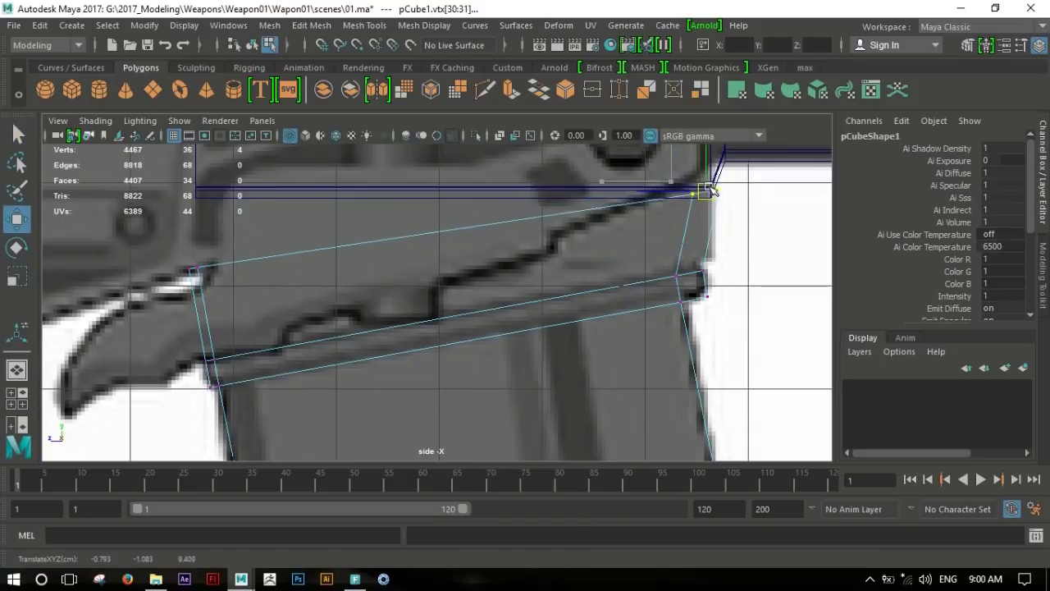
mouse_move(701, 197)
middle_mouse_down("alt")
mouse_move(633, 232)
mouse_move(537, 257)
mouse_move(563, 298)
mouse_move(698, 323)
mouse_move(368, 309)
middle_mouse_up("alt")
scroll(525, 290, "down", 3)
scroll(434, 297, "down", 3)
scroll(564, 296, "up", 4)
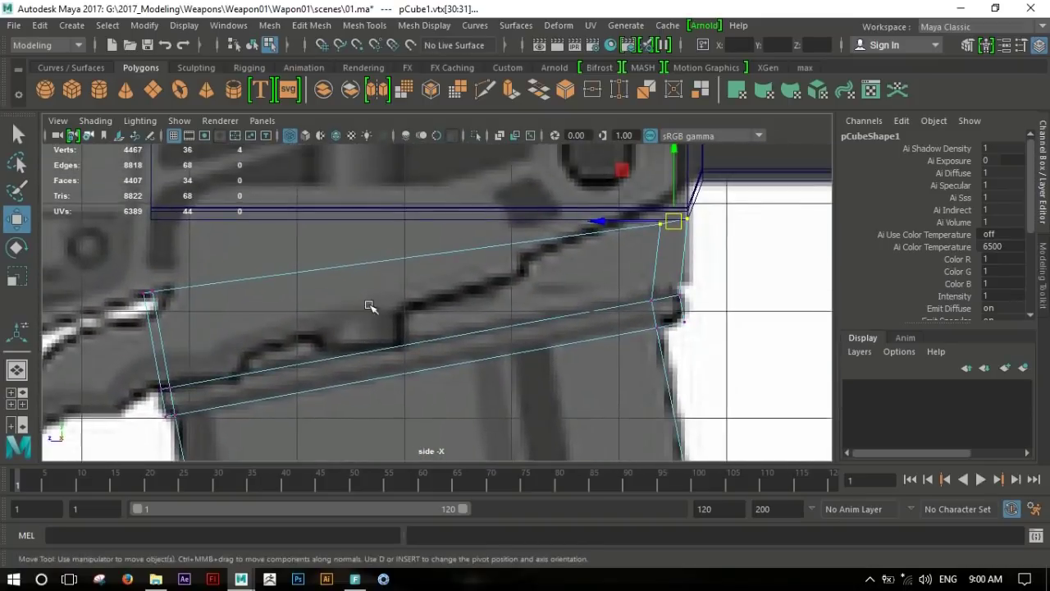
scroll(419, 306, "up", 1)
left_click_drag(720, 224, 722, 244)
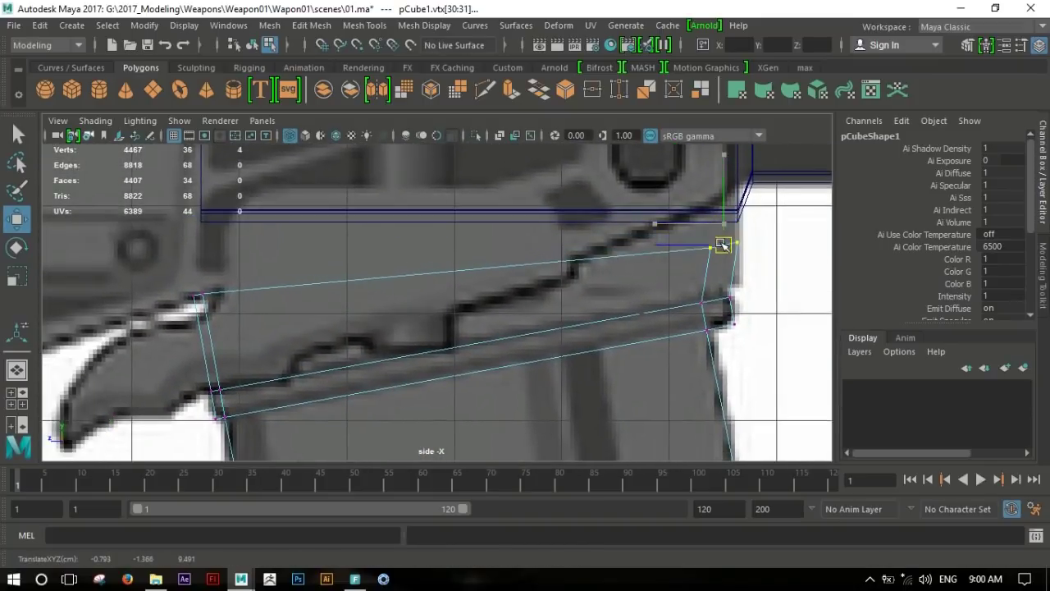
key("r")
left_click_drag(724, 174, 737, 266)
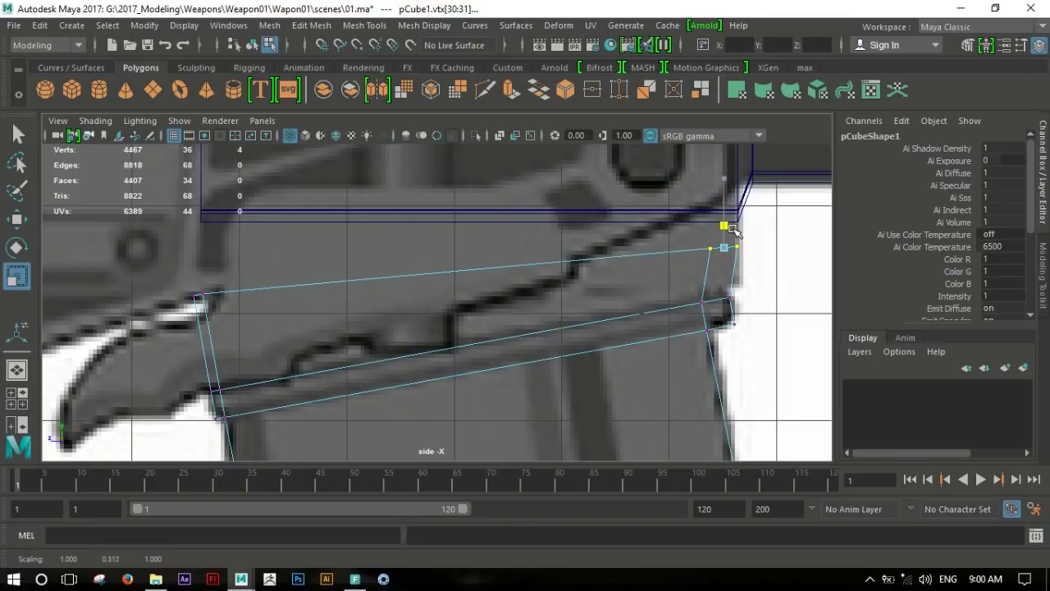
Squash the front top corner vertices closer together vertically.
middle_click_drag(448, 294, 545, 291, "alt")
left_click_drag(298, 223, 303, 259)
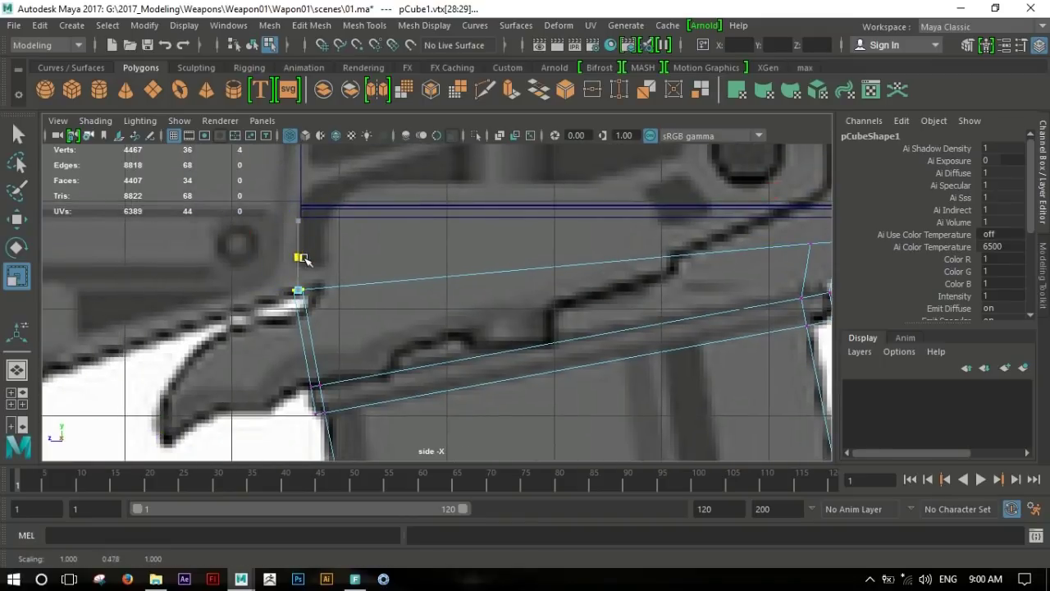
middle_click_drag(642, 318, 512, 325, "alt")
scroll(562, 295, "down", 5)
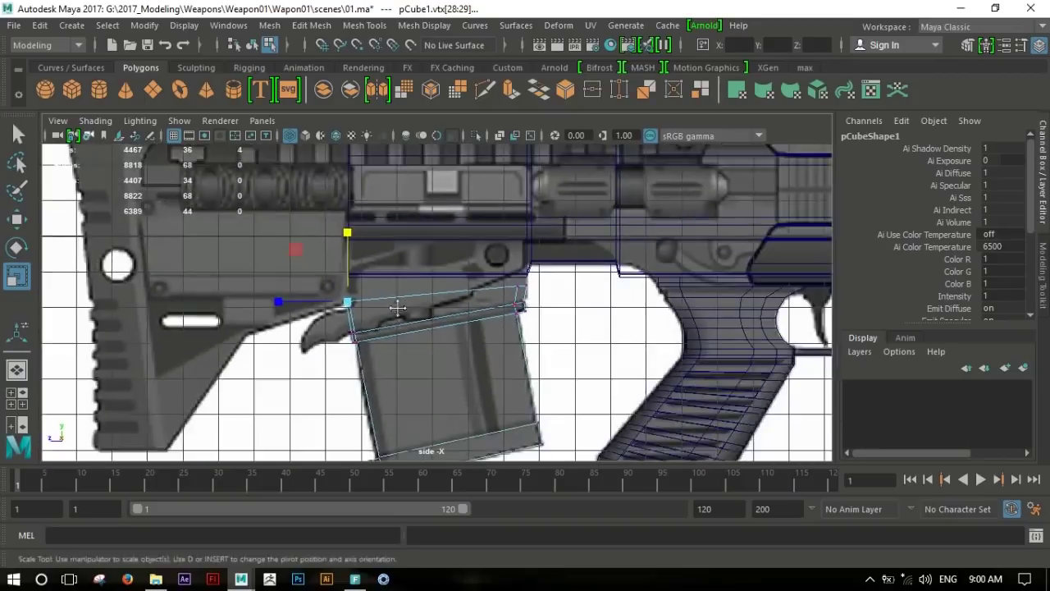
scroll(546, 286, "up", 4)
scroll(574, 287, "up", 2)
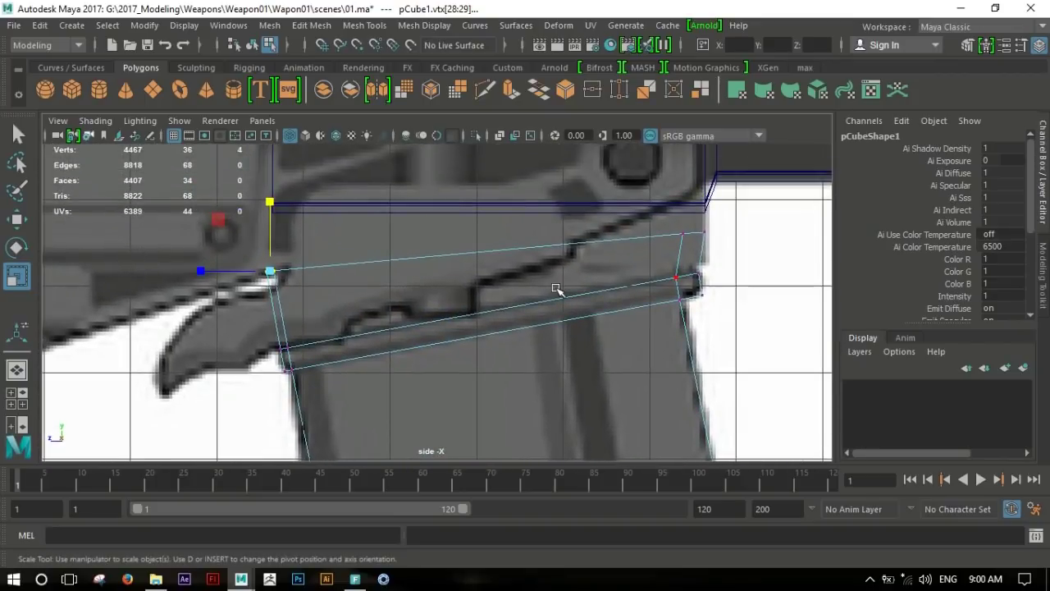
Return to face mode and extrude the magazine's top face again.
right_click(682, 263, "shift")
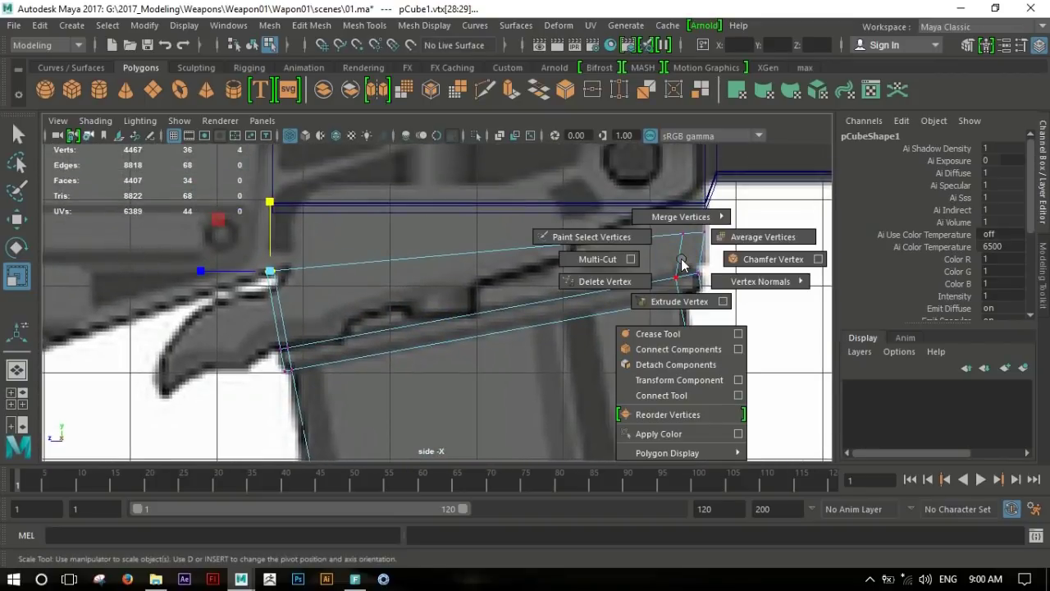
middle_click_drag(586, 263, 563, 276, "alt")
right_click(534, 254)
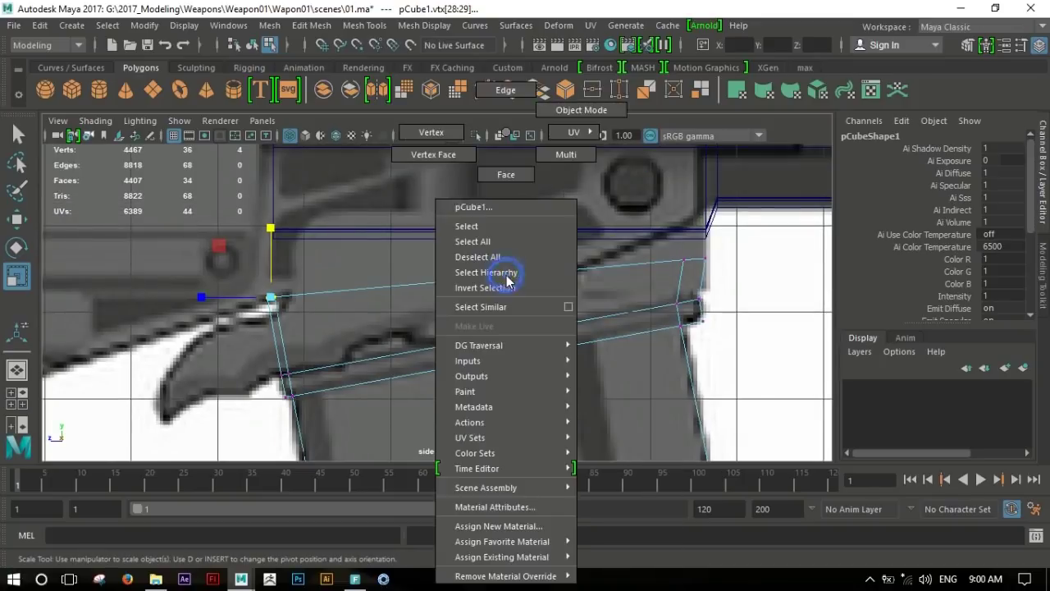
right_click_drag(508, 279, 506, 174)
right_click_drag(485, 278, 508, 270, "shift")
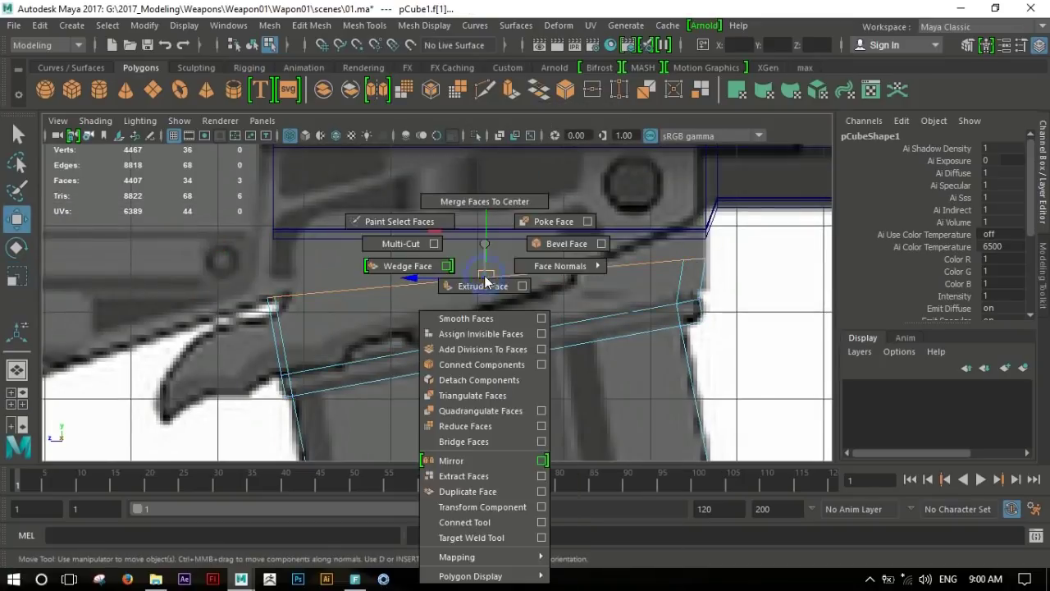
Raise the new extrusion and fit its front top corner vertex to the receiver's underside.
left_click_drag(476, 230, 478, 211)
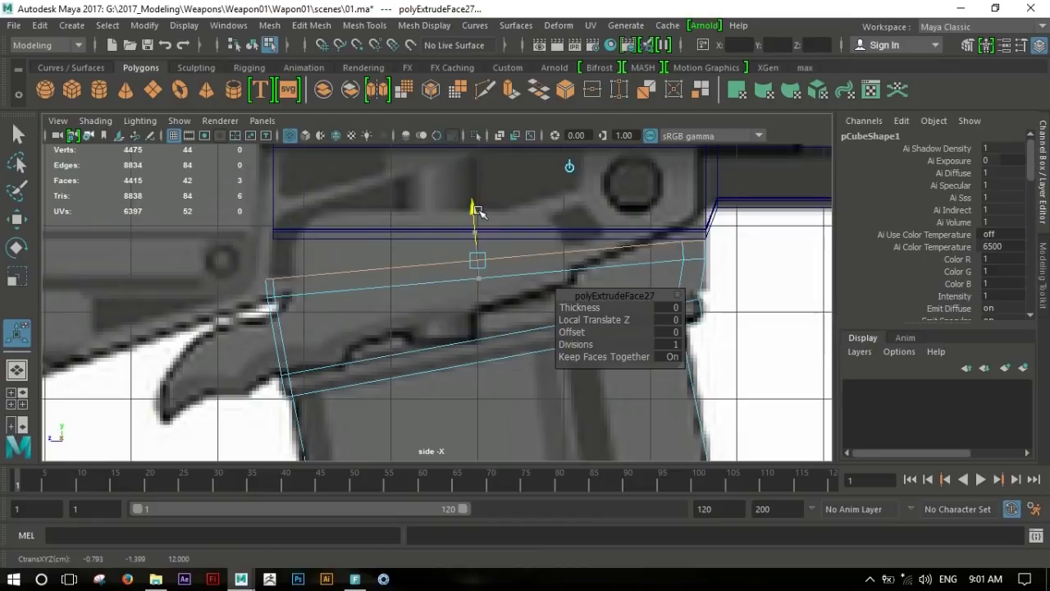
middle_click_drag(478, 211, 587, 215, "alt")
right_click_drag(323, 190, 356, 265)
mouse_move(359, 269)
left_mouse_down()
mouse_move(402, 289)
mouse_move(382, 269)
left_mouse_up()
key("w")
right_click_drag(444, 264, 506, 310, "alt")
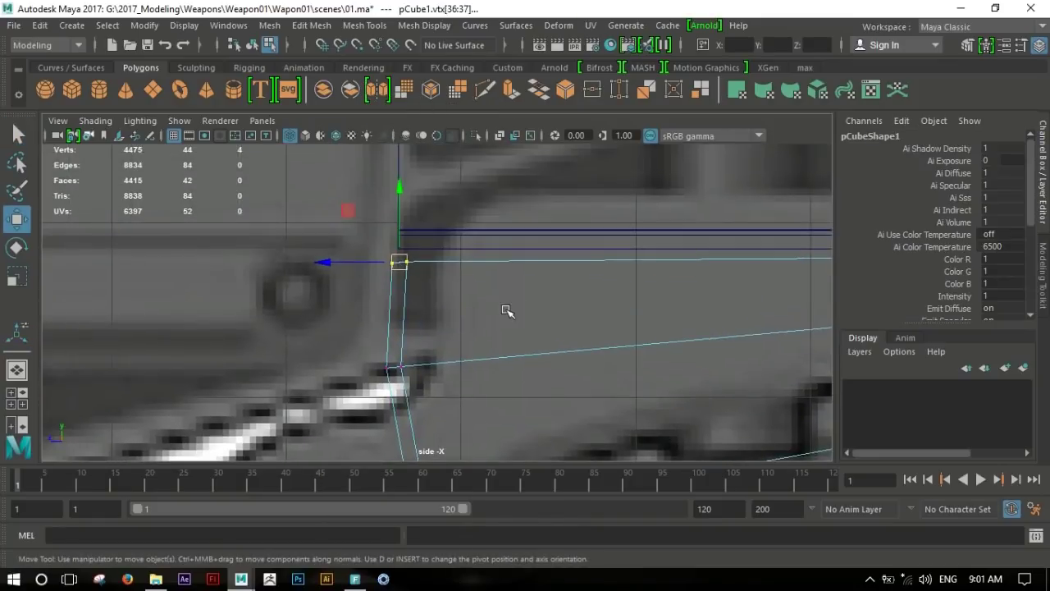
left_click_drag(400, 264, 405, 252)
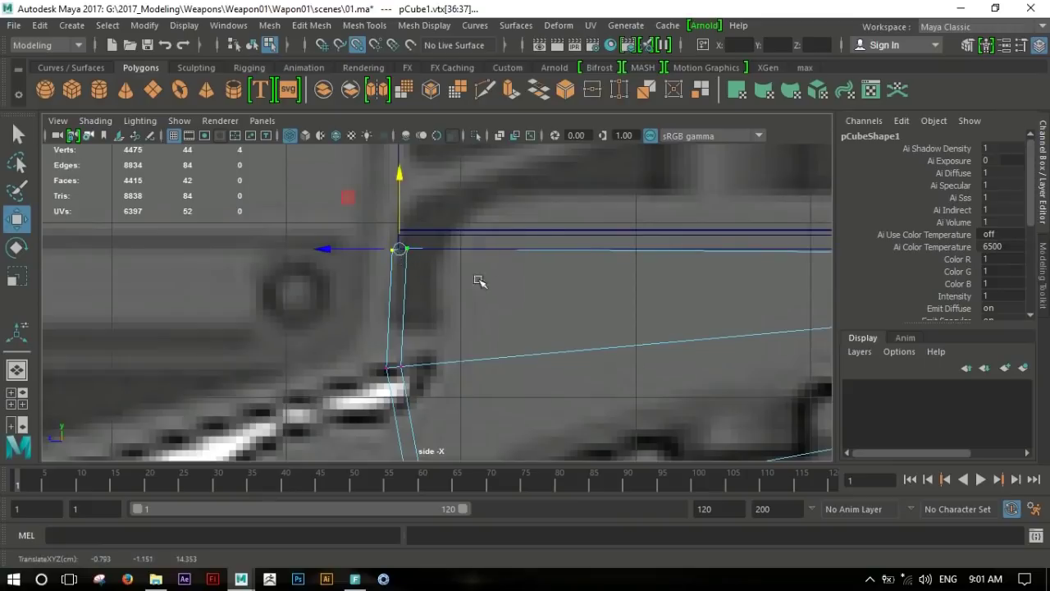
mouse_move(382, 257)
right_mouse_down("alt")
mouse_move(722, 312)
mouse_move(520, 323)
right_mouse_up("alt")
mouse_move(361, 237)
left_mouse_down()
mouse_move(441, 239)
mouse_move(364, 246)
left_mouse_up()
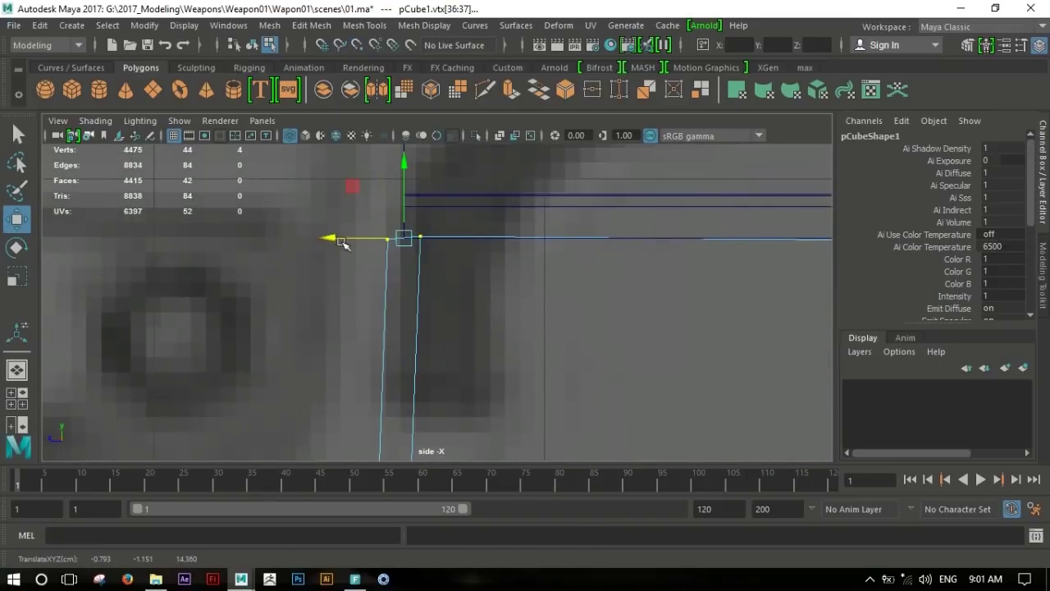
Adjust the rear corner vertex height and move the other top vertex onto the reference outline.
scroll(745, 335, "down", 5)
scroll(544, 314, "up", 6)
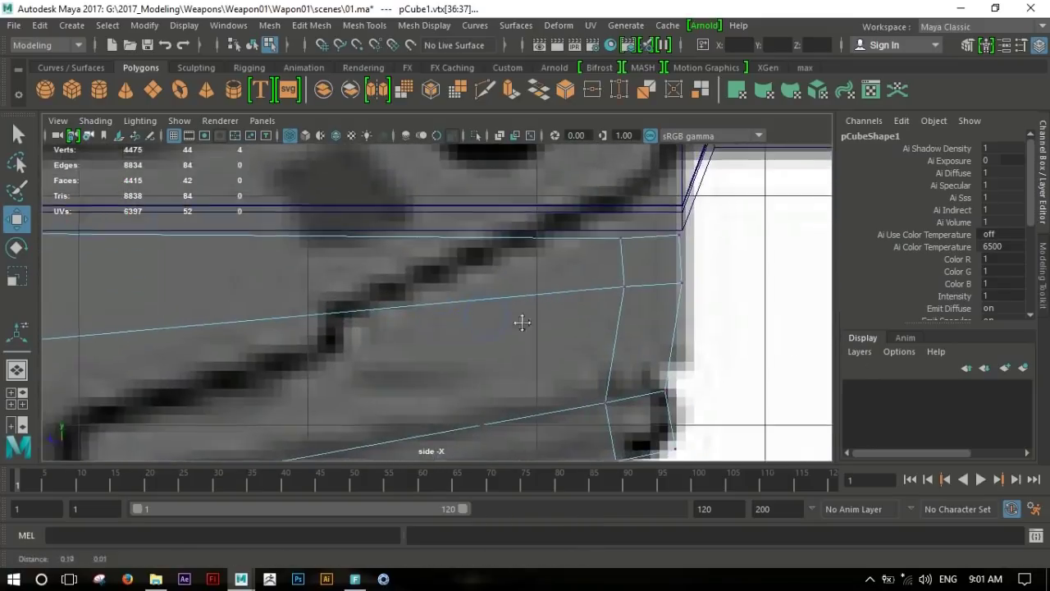
scroll(554, 288, "up", 2)
left_click_drag(552, 176, 553, 165)
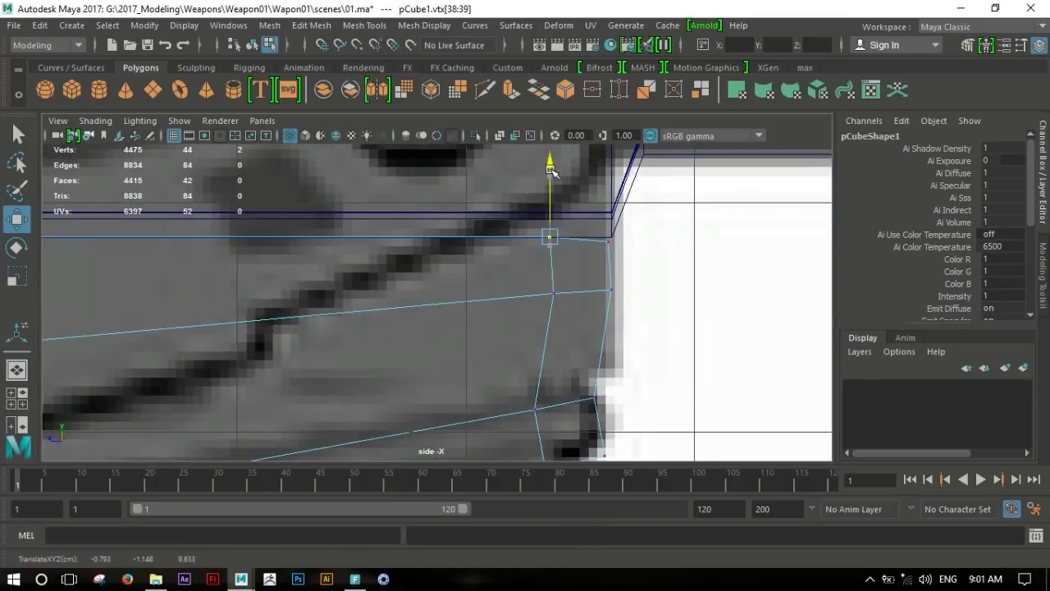
left_click_drag(609, 197, 611, 242)
left_click(563, 227)
scroll(520, 311, "up", 3)
scroll(361, 283, "down", 3)
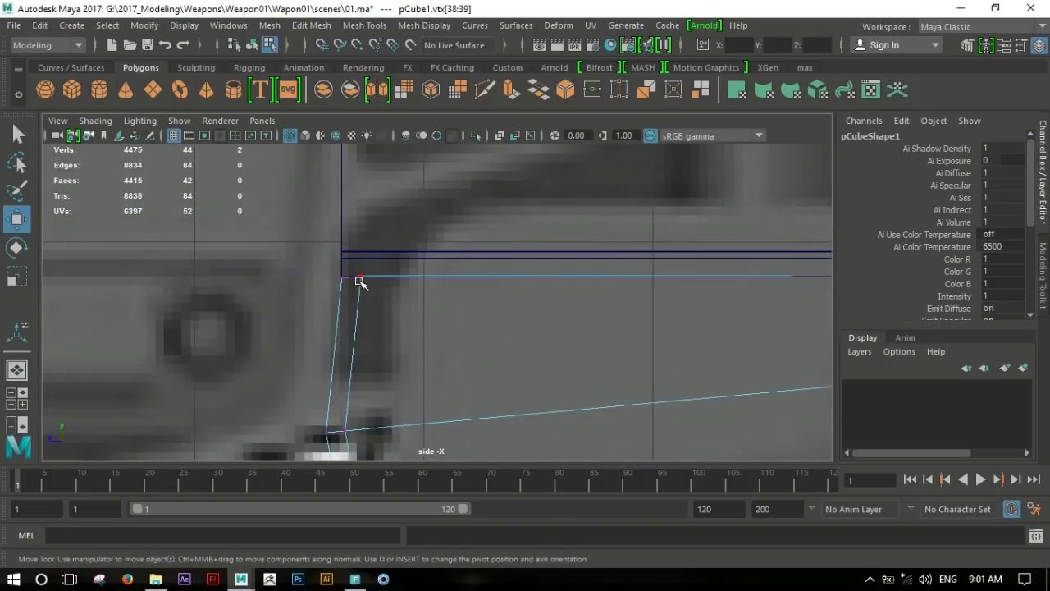
left_click_drag(361, 277, 361, 285)
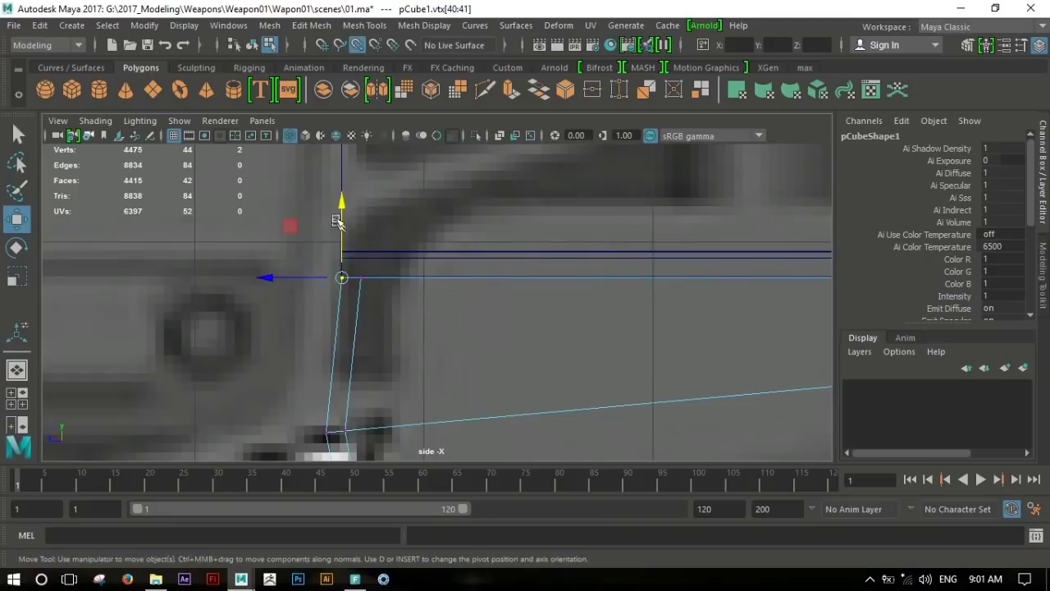
Nudge the top corner vertex rightward so it matches the reference outline.
scroll(361, 284, "down", 5)
scroll(590, 286, "up", 3)
scroll(764, 331, "up", 2)
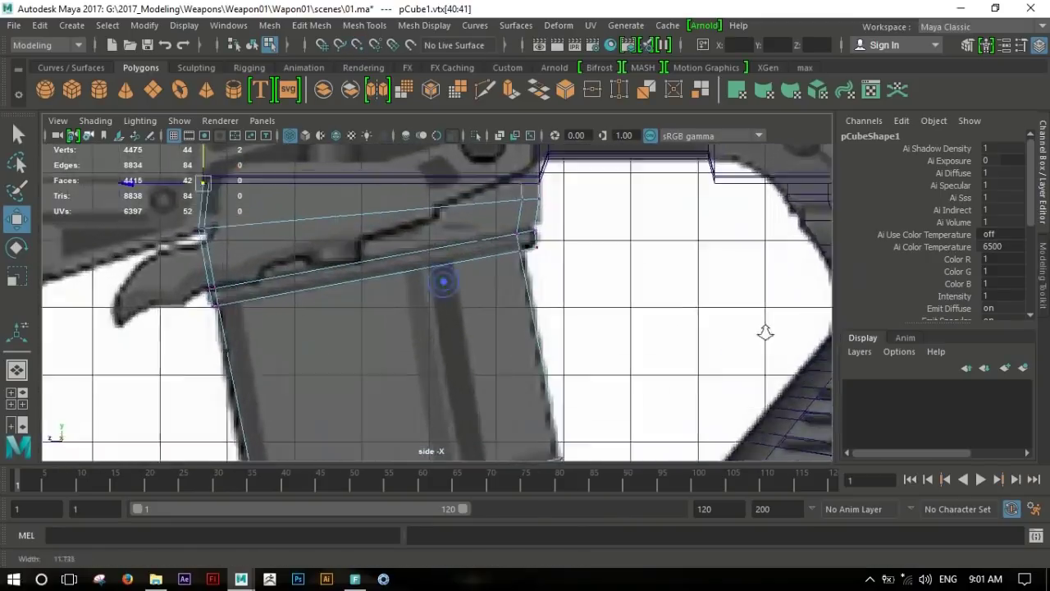
scroll(654, 328, "down", 1)
middle_click_drag(653, 328, 637, 325, "alt")
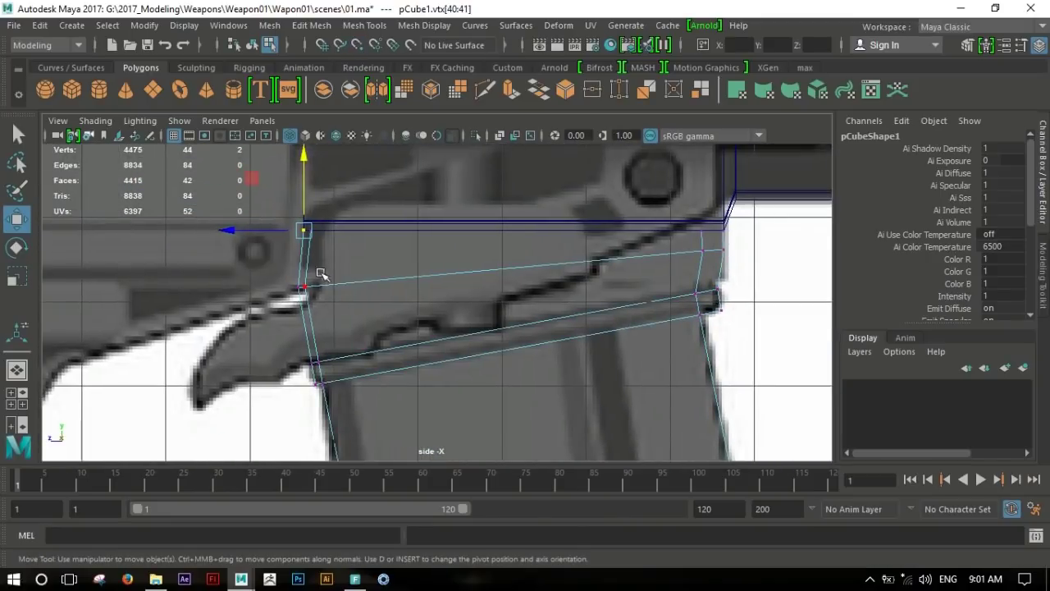
left_click_drag(302, 289, 315, 285)
scroll(427, 318, "down", 5)
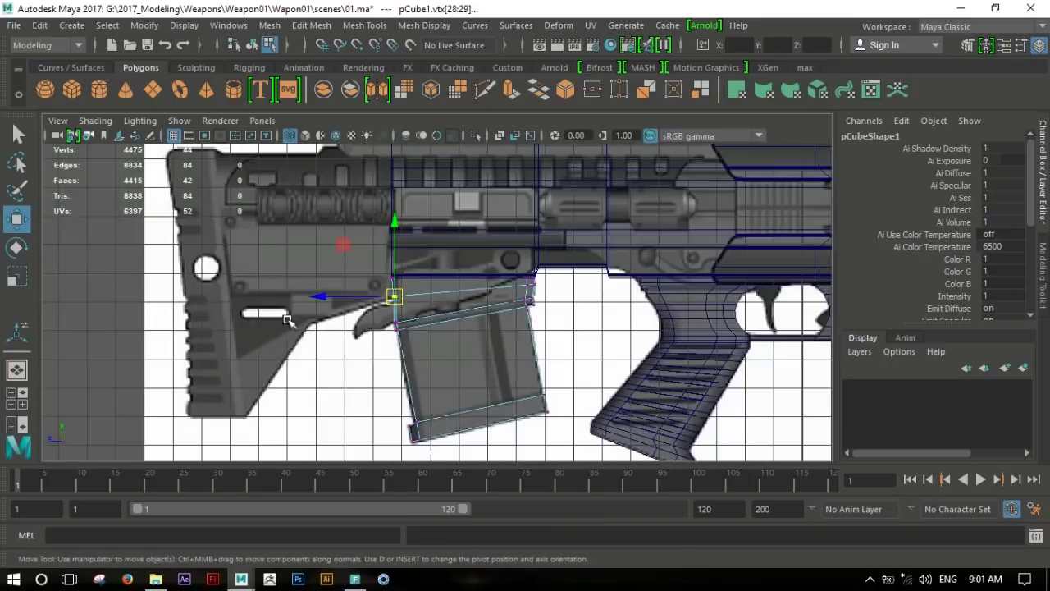
scroll(585, 323, "up", 4)
scroll(355, 285, "up", 1)
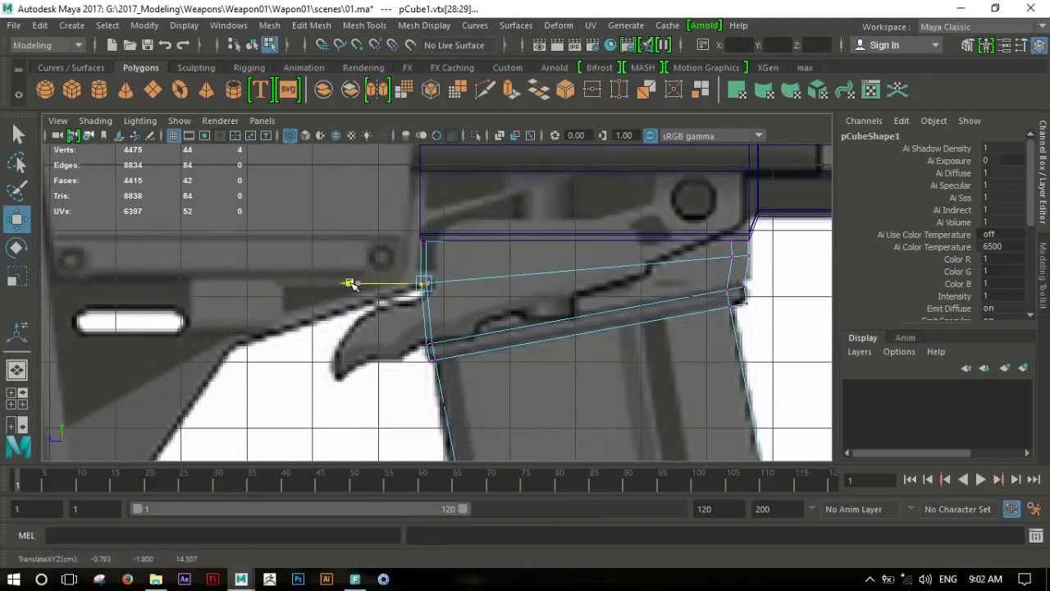
scroll(492, 328, "up", 2)
left_click_drag(492, 328, 745, 340, "alt")
right_click_drag(716, 237, 630, 238, "shift")
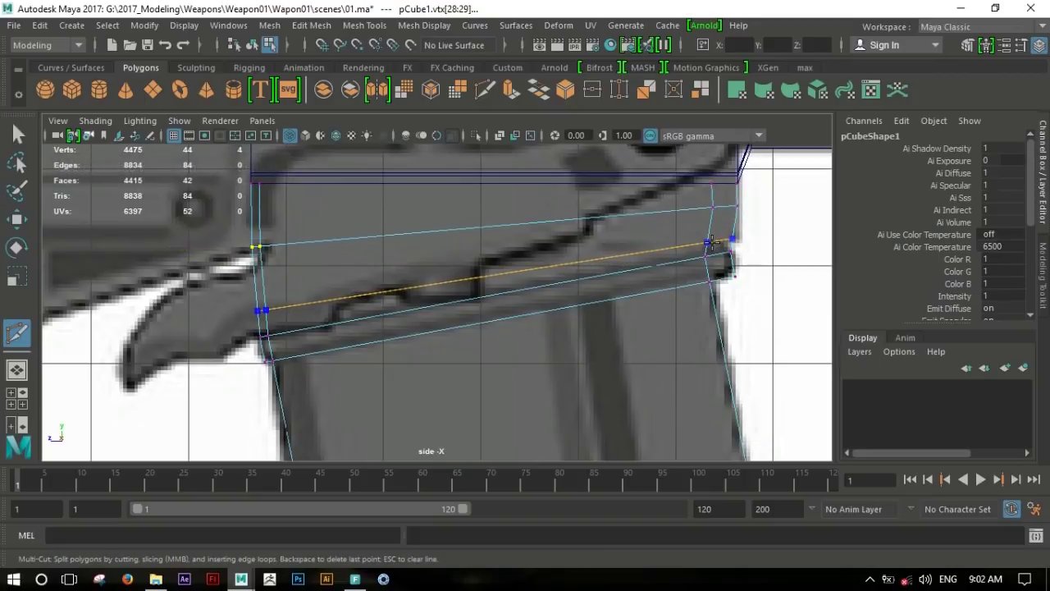
Finish the Multi-Cut across the magazine top and start a vertical cut on its right edge.
left_click(709, 242)
right_click(747, 262)
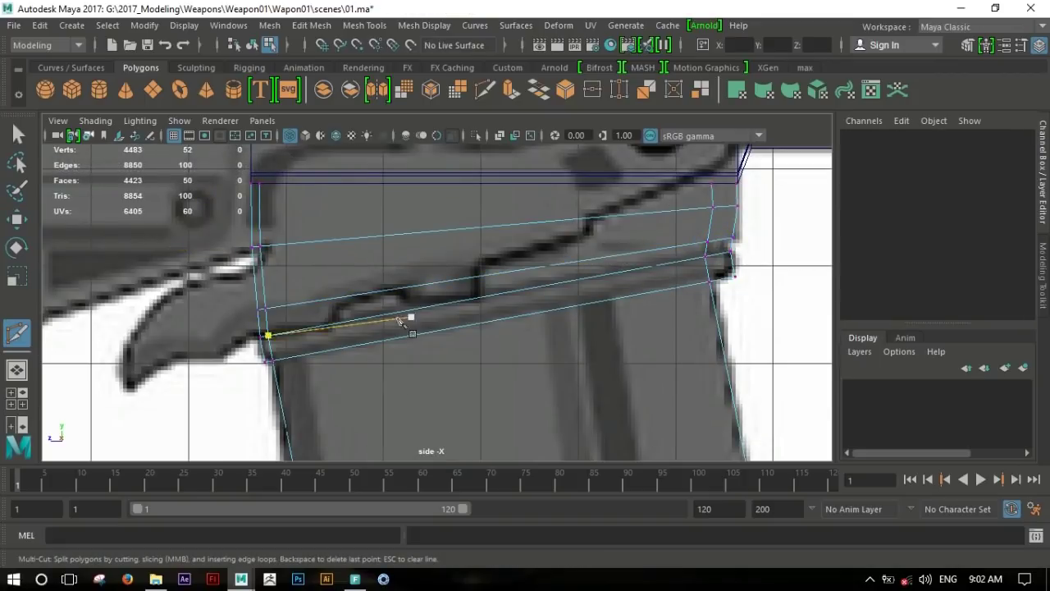
scroll(399, 320, "up", 3)
middle_click_drag(812, 329, 740, 323, "alt")
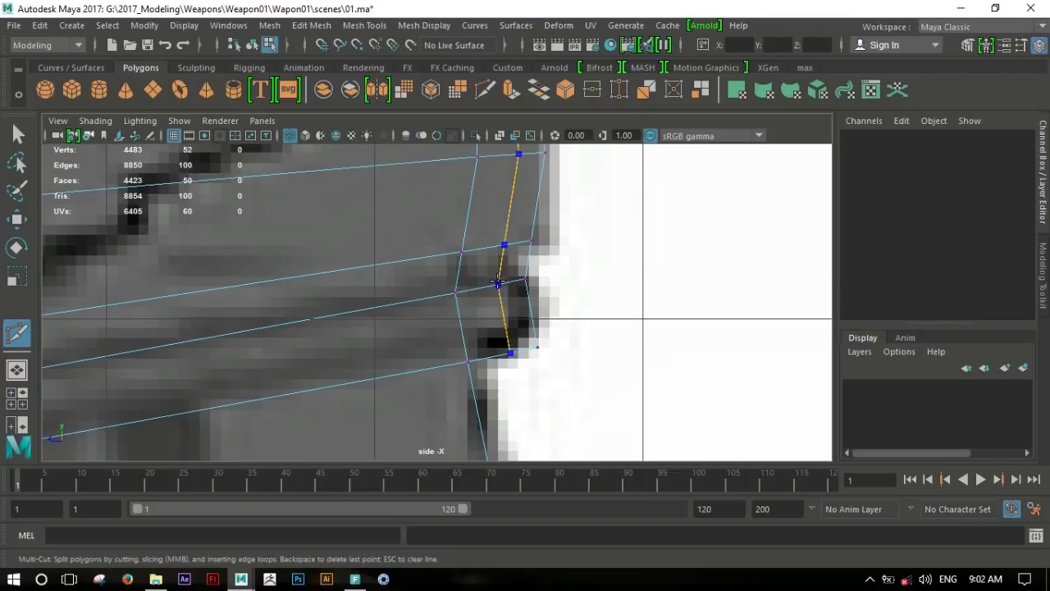
key("w")
Delete the small face on the magazine's right edge to open a hole.
right_click_drag(563, 282, 547, 274)
left_click(564, 311)
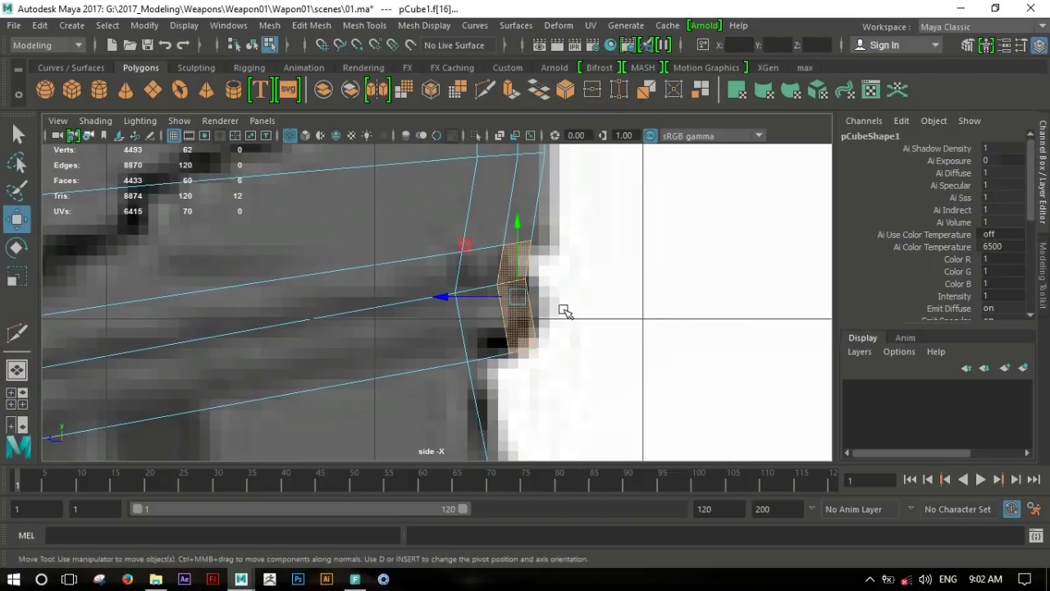
key("space")
key("space")
scroll(602, 304, "up", 3)
mouse_move(602, 305)
left_mouse_down("alt")
mouse_move(486, 298)
mouse_move(539, 265)
mouse_move(415, 278)
mouse_move(616, 238)
mouse_move(585, 270)
mouse_move(469, 312)
mouse_move(402, 286)
left_mouse_up("alt")
key("Delete")
Bridge the edges along the opening to create a new face across it.
left_click(585, 270)
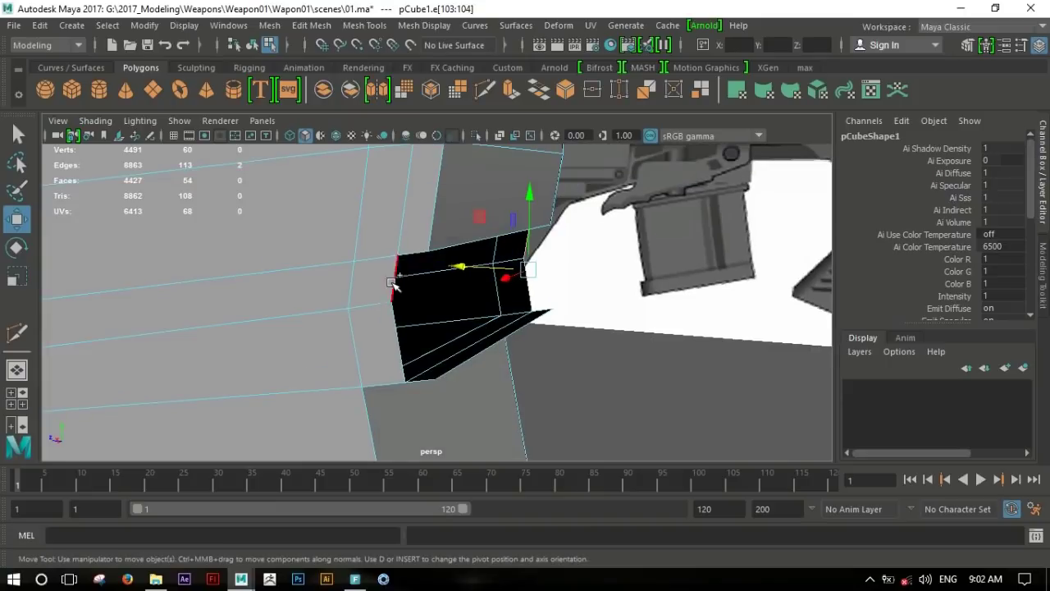
right_click_drag(392, 328, 393, 492, "shift")
mouse_move(459, 460)
left_mouse_down("alt")
mouse_move(511, 369)
mouse_move(465, 192)
mouse_move(499, 204)
left_mouse_up("alt")
left_click(510, 349)
key("F10")
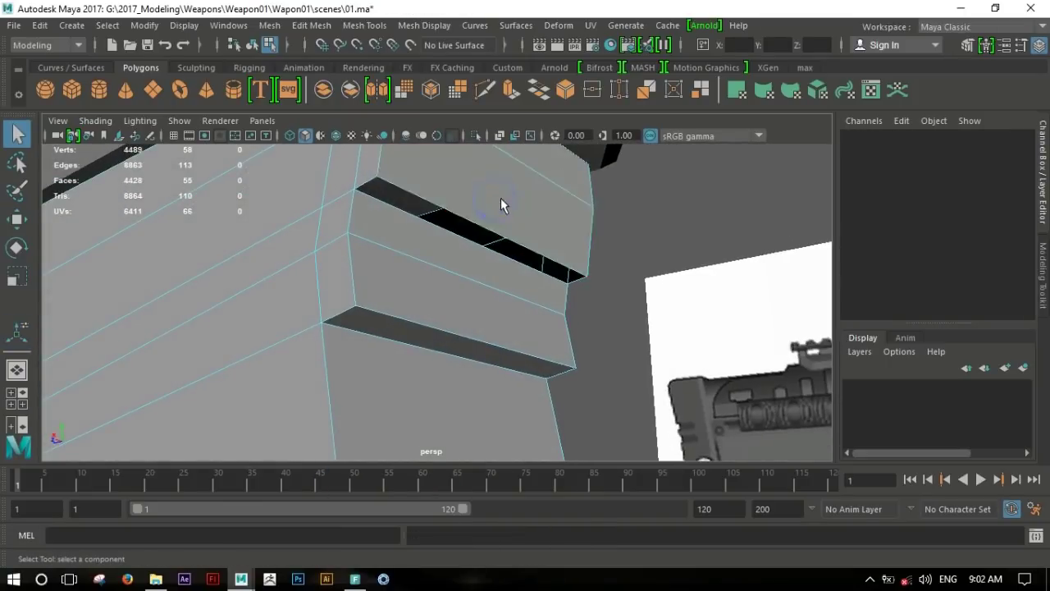
Fill the remaining hole using the top edge of the opening.
left_click(454, 203)
right_click_drag(454, 204, 457, 435, "shift")
mouse_move(575, 290)
left_mouse_down("alt")
mouse_move(358, 284)
mouse_move(400, 301)
left_mouse_up("alt")
right_click_drag(399, 301, 459, 304, "alt")
key("F8")
left_click(574, 369)
Select the magazine and upper receiver and combine them into a single mesh.
left_click_drag(575, 369, 412, 340, "alt")
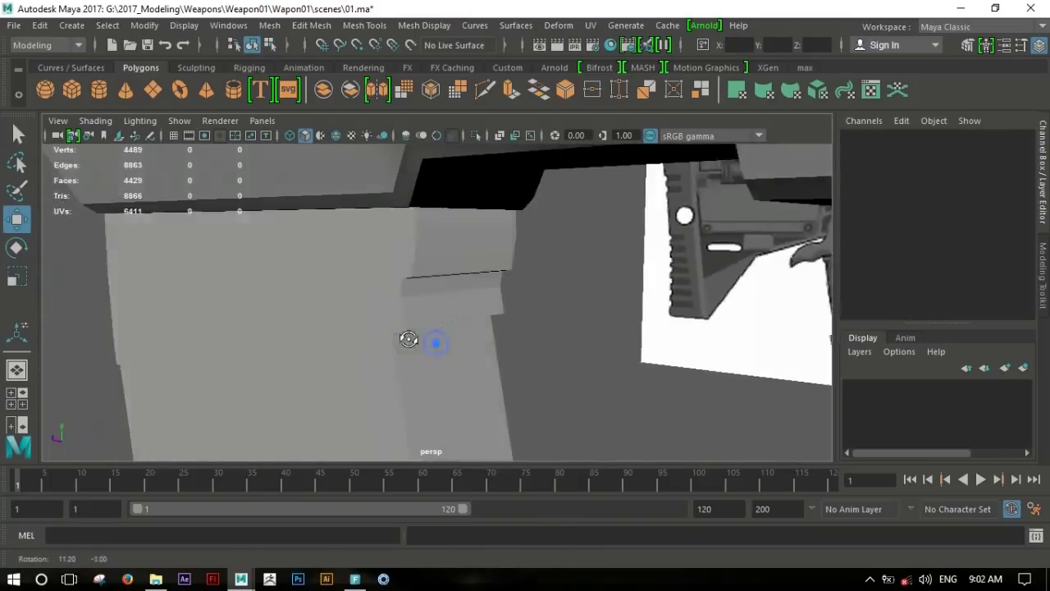
right_click_drag(412, 340, 511, 333, "alt")
mouse_move(511, 333)
left_mouse_down("alt")
mouse_move(270, 307)
mouse_move(345, 312)
left_mouse_up("alt")
mouse_move(345, 312)
right_mouse_down("alt")
mouse_move(270, 304)
mouse_move(577, 312)
mouse_move(262, 306)
mouse_move(411, 300)
right_mouse_up("alt")
left_click_drag(411, 300, 632, 336, "alt")
right_click_drag(633, 336, 315, 361, "alt")
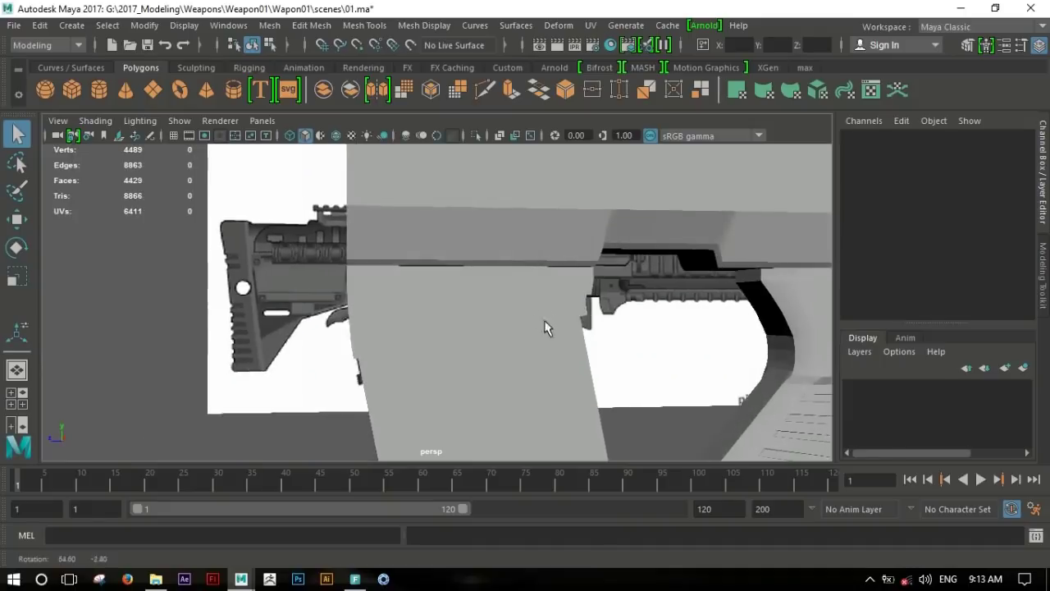
mouse_move(546, 326)
right_mouse_down("alt")
mouse_move(465, 292)
mouse_move(560, 304)
mouse_move(480, 279)
mouse_move(750, 301)
mouse_move(686, 369)
mouse_move(469, 476)
right_mouse_up("alt")
left_click(481, 279)
left_click(496, 254)
key("w")
left_click(805, 67)
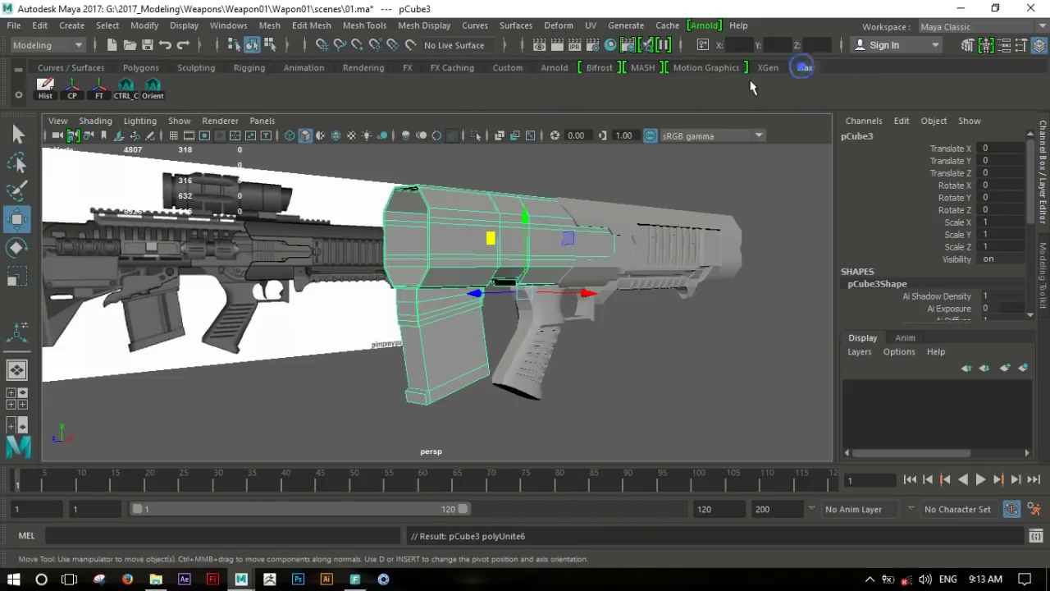
Slide the combined mesh 11.44 units along X, then pick faces on the receiver side.
mouse_move(459, 345)
left_mouse_down("alt")
mouse_move(539, 285)
mouse_move(689, 322)
mouse_move(483, 282)
mouse_move(546, 325)
mouse_move(499, 307)
left_mouse_up("alt")
right_click_drag(496, 164, 492, 174)
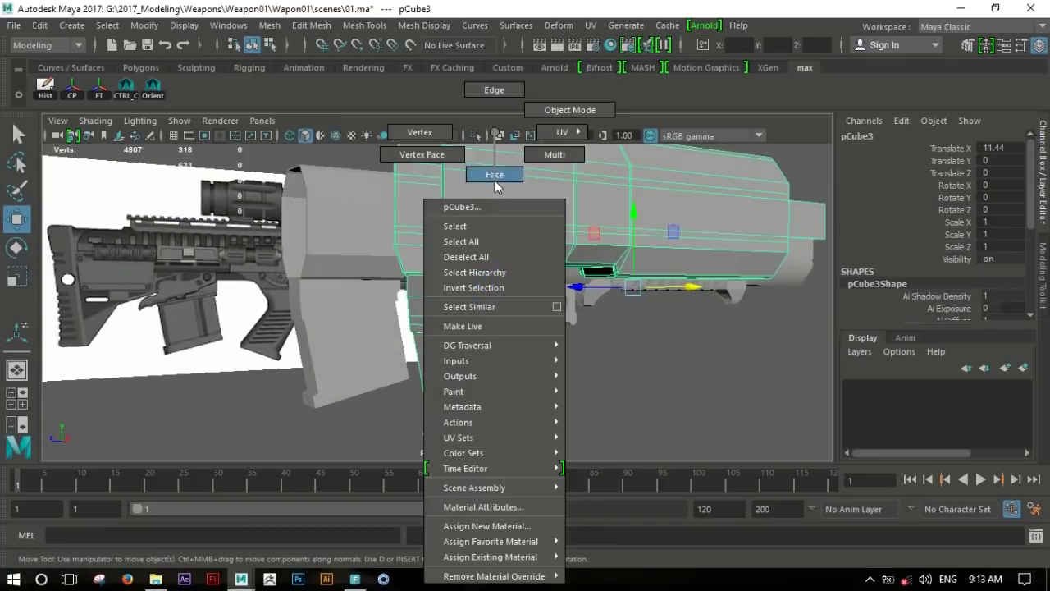
left_click(526, 236)
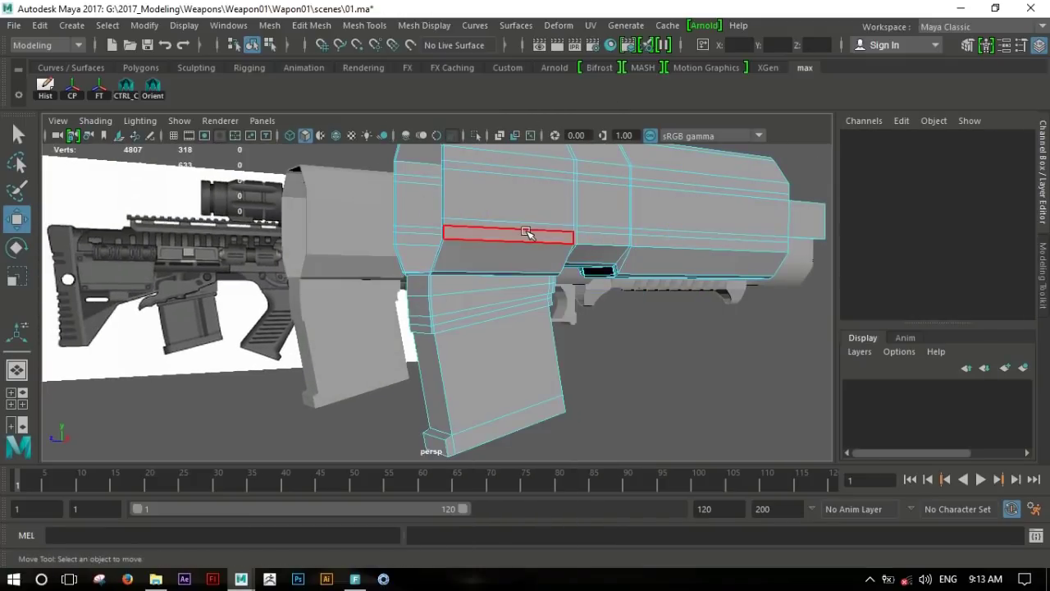
left_click(515, 253)
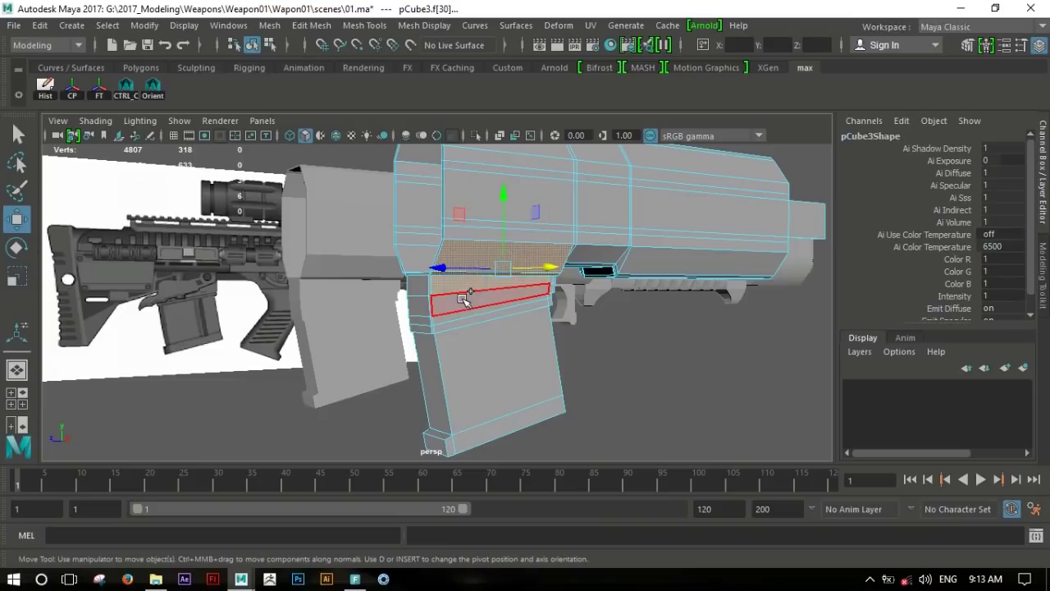
left_click(475, 320, "shift")
Sweep-select the front block's faces, then clear the selection and inspect the stock up close.
mouse_move(629, 328)
left_mouse_down("alt")
mouse_move(558, 328)
mouse_move(659, 305)
mouse_move(636, 315)
mouse_move(542, 296)
left_mouse_up("alt")
scroll(542, 295, "down", 3)
left_click_drag(697, 185, 359, 434)
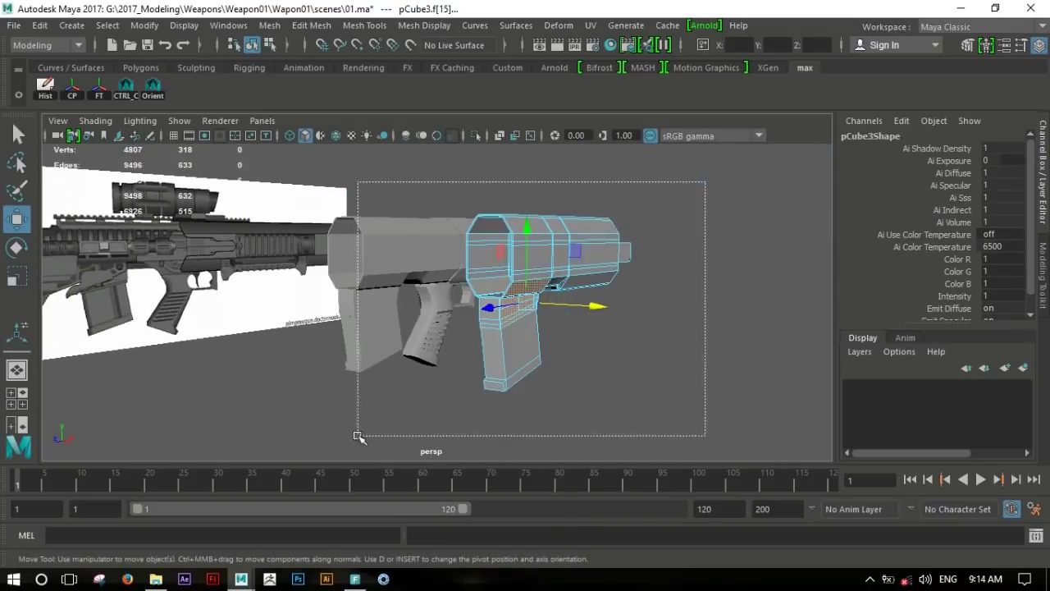
left_click(420, 421)
left_click_drag(420, 421, 629, 335, "alt")
scroll(695, 304, "up", 3)
mouse_move(694, 304)
left_mouse_down("alt")
mouse_move(702, 371)
mouse_move(586, 321)
left_mouse_up("alt")
scroll(626, 339, "up", 3)
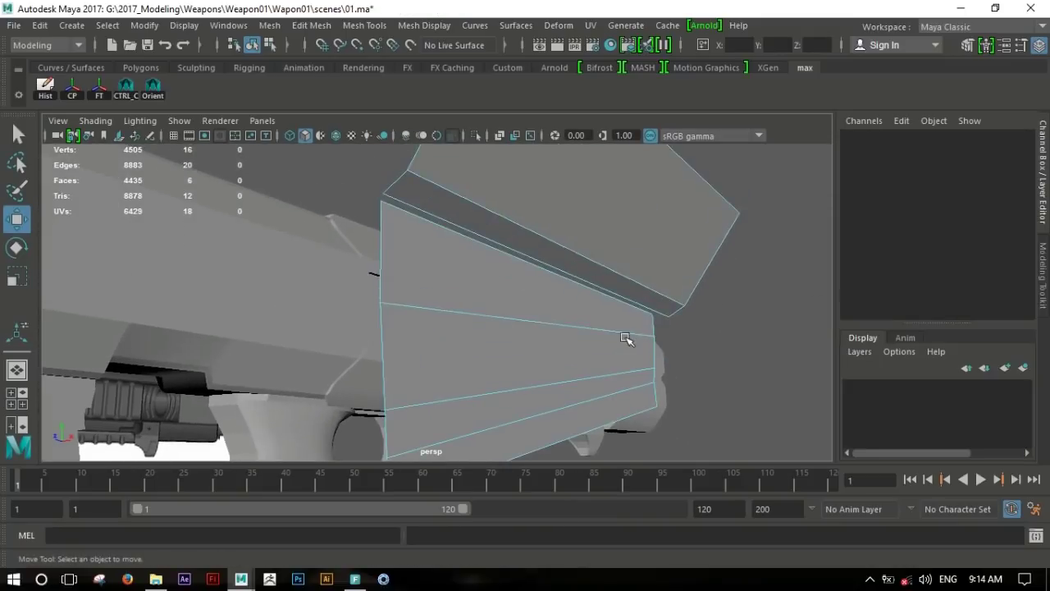
Bridge the edges across the gap at the magazine's top and reselect the combined mesh.
left_click(554, 259)
right_click_drag(495, 246, 575, 324, "shift")
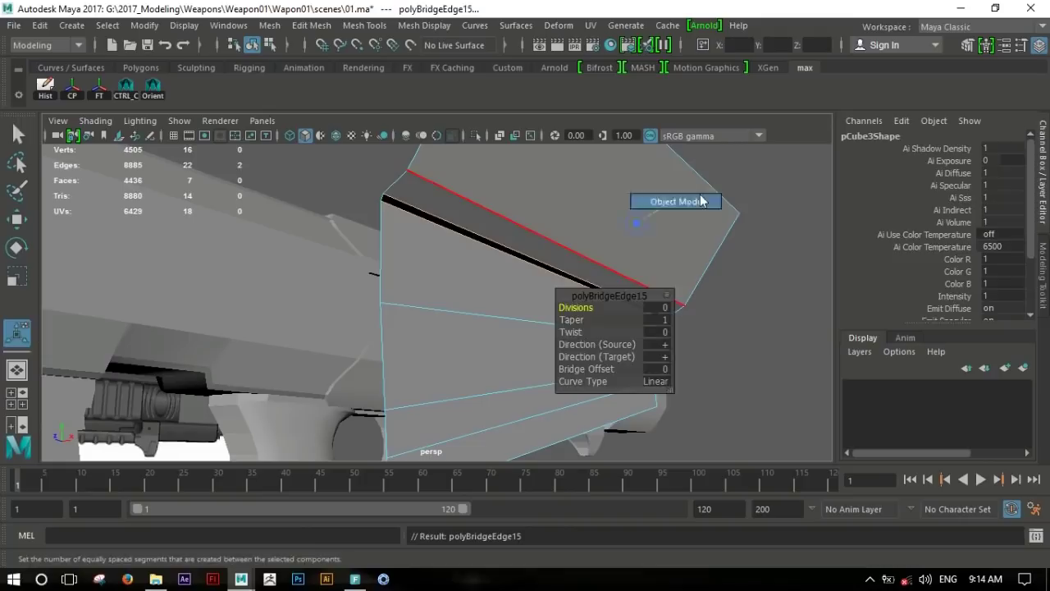
right_click_drag(702, 201, 702, 201)
left_click(561, 238)
mouse_move(561, 238)
left_mouse_down("alt")
mouse_move(481, 252)
mouse_move(425, 235)
mouse_move(435, 219)
mouse_move(394, 309)
mouse_move(640, 375)
mouse_move(461, 347)
mouse_move(468, 274)
mouse_move(487, 327)
mouse_move(441, 305)
mouse_move(525, 300)
mouse_move(573, 265)
mouse_move(568, 290)
left_mouse_up("alt")
left_click(487, 327)
scroll(487, 327, "up", 3)
left_click(567, 290)
left_click(496, 287)
scroll(497, 287, "up", 3)
Delete the thin strip face and bring up edge commands for the gap edge.
right_click_drag(543, 141, 535, 187)
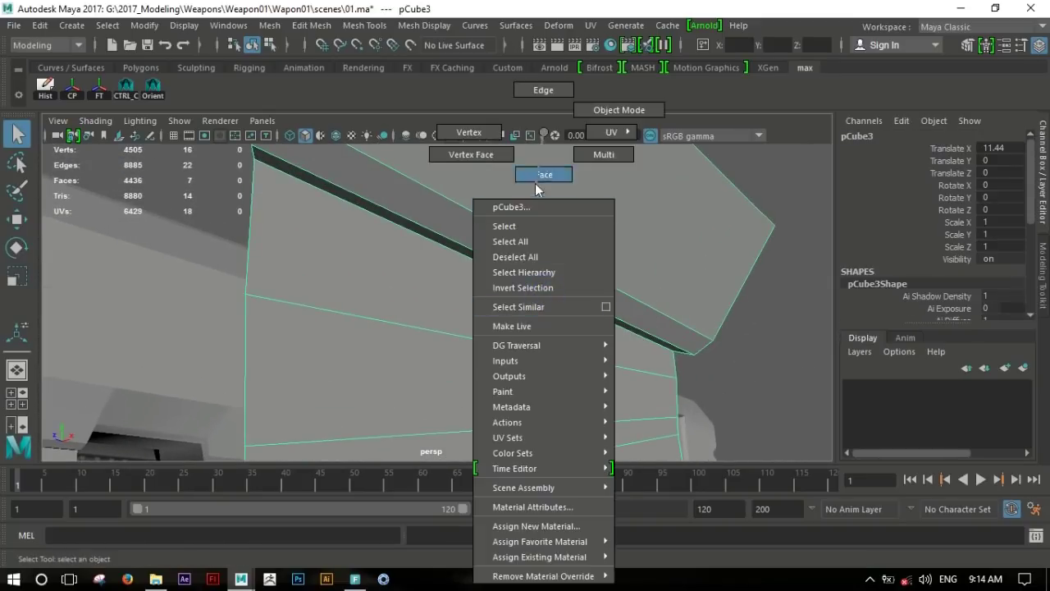
left_click(483, 264)
key("Delete")
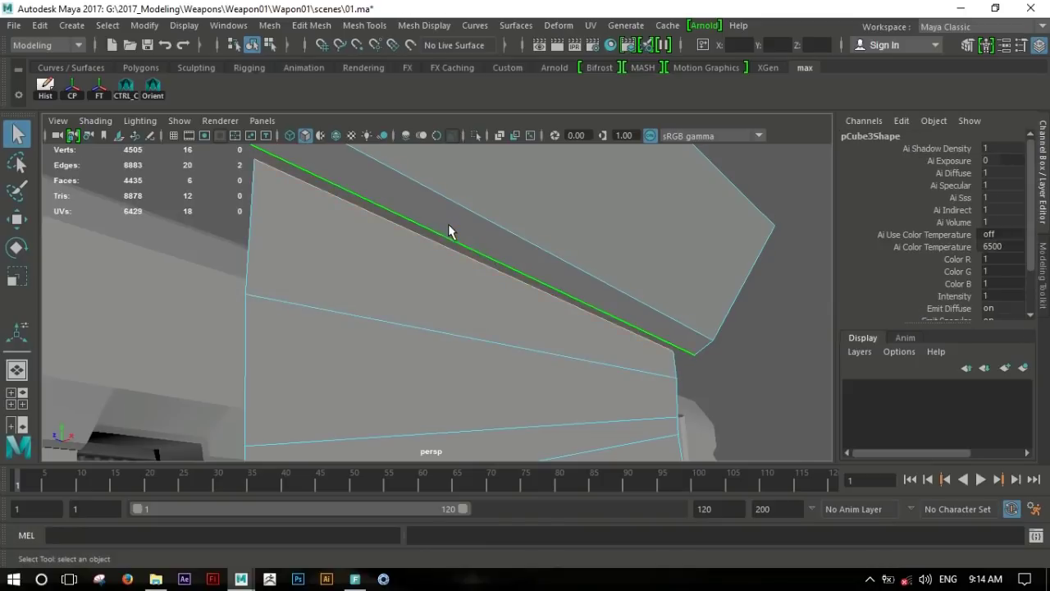
left_click(448, 229)
right_click(441, 251, "shift")
Target Weld the stray vertex onto the strip's lower corner.
left_click_drag(492, 253, 364, 235, "alt")
right_click_drag(353, 160, 295, 135)
left_click(279, 184)
right_click_drag(279, 185, 286, 113, "shift")
left_click_drag(279, 183, 707, 374)
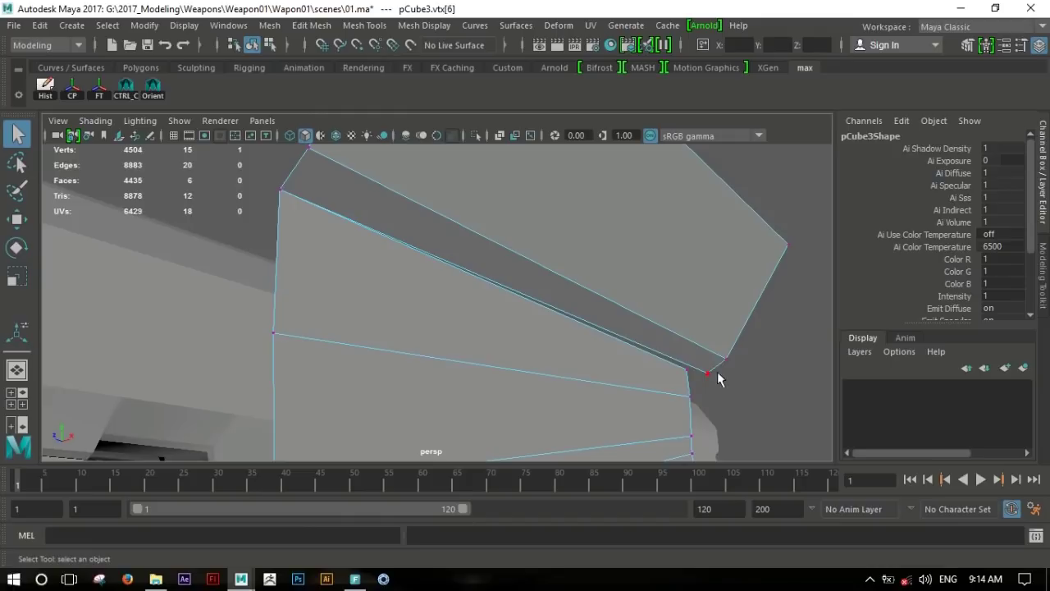
scroll(594, 255, "down", 5)
Reselect the whole combined mesh and check the closed seam in the side reference view.
key("F8")
left_click(471, 279)
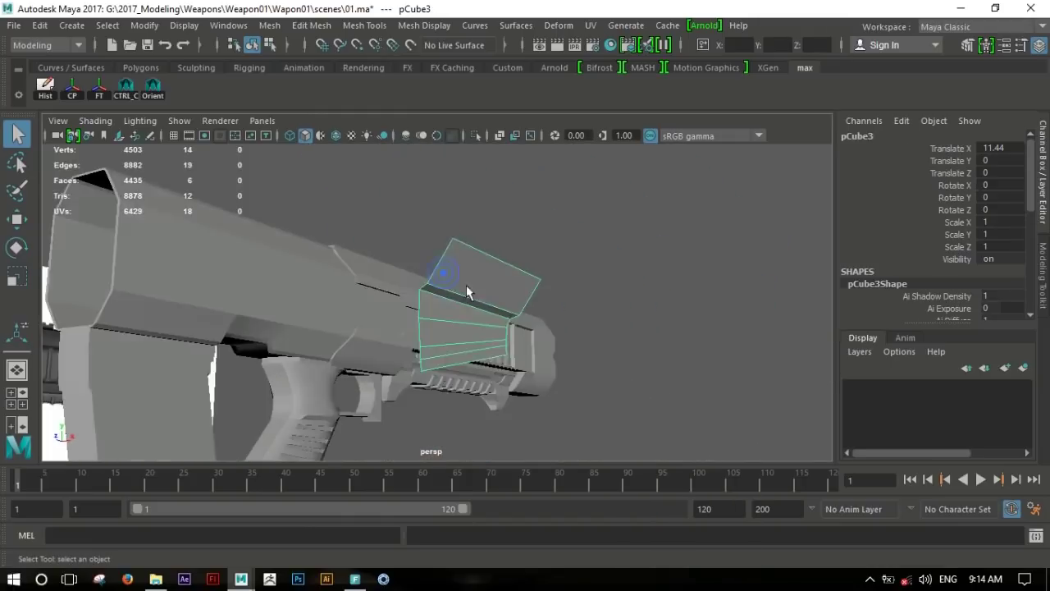
key("space")
key("space")
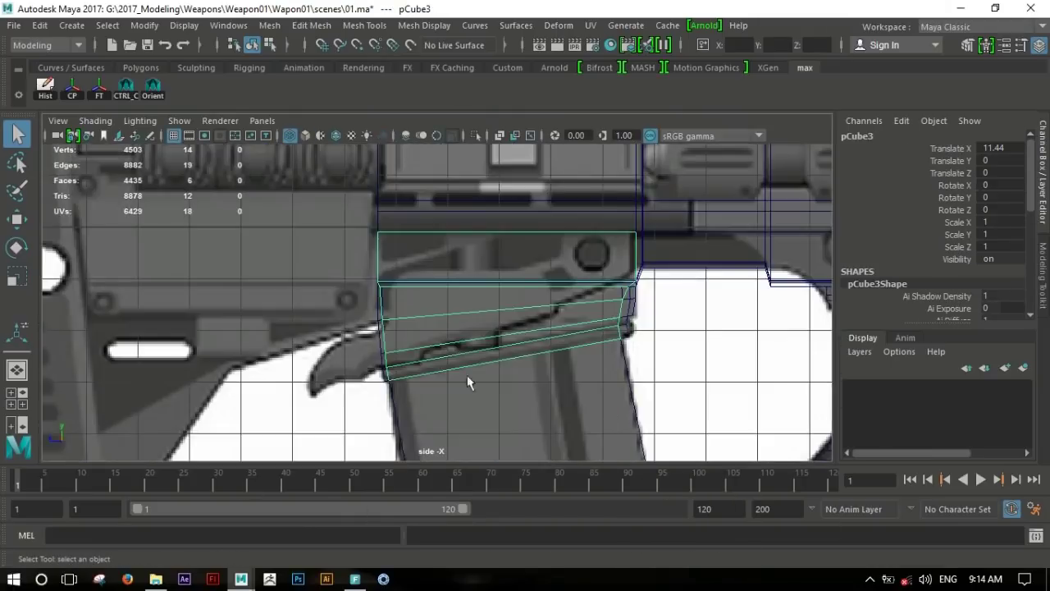
scroll(555, 365, "up", 3)
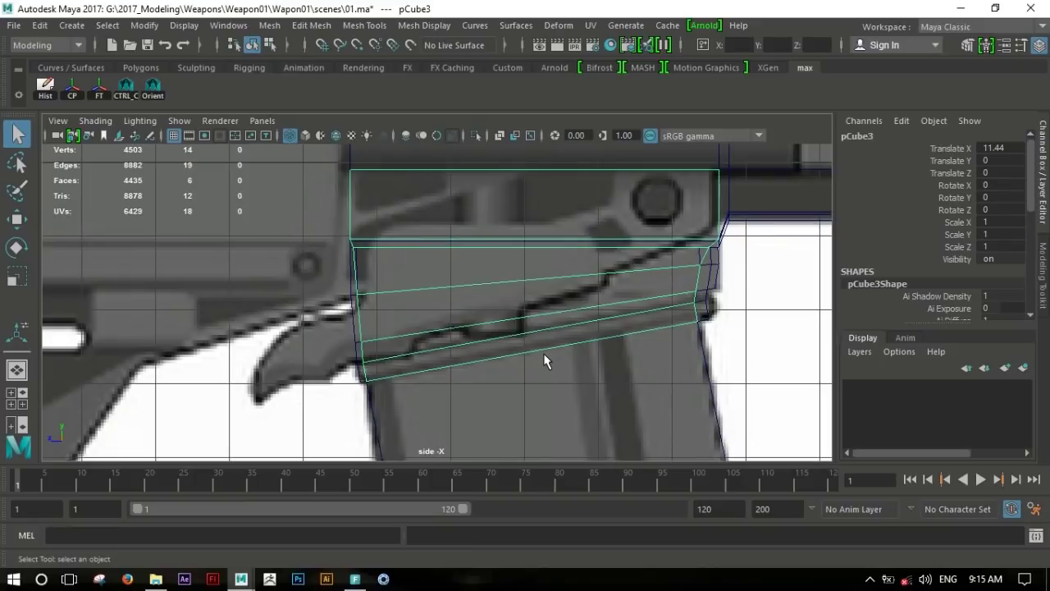
scroll(543, 353, "up", 2)
scroll(611, 354, "up", 1)
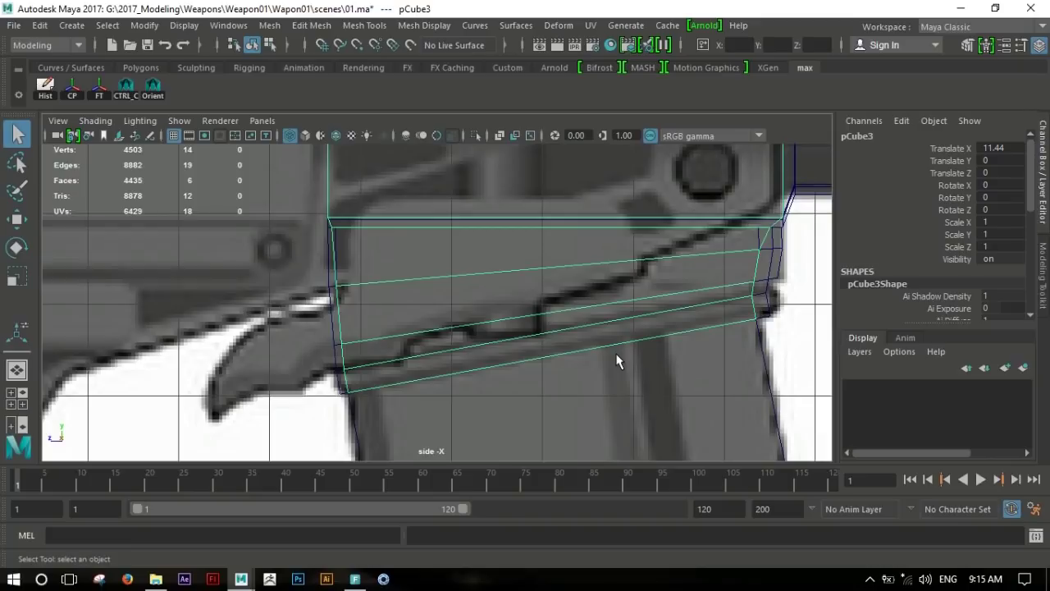
Reset the stock piece's Translate X to 0.
key("space")
key("space")
scroll(548, 283, "down", 2)
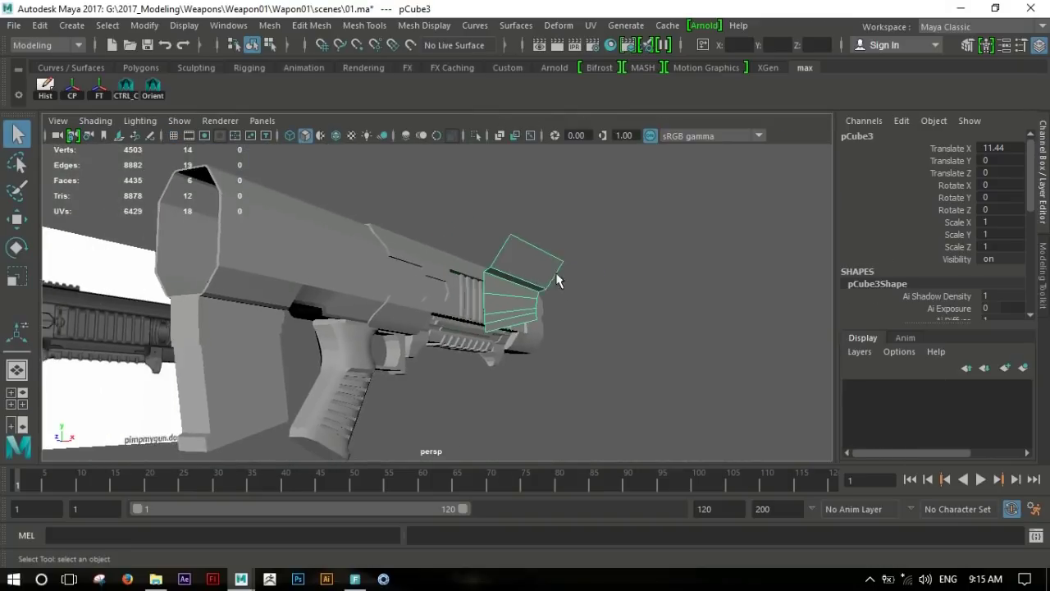
type("0")
key("Return")
mouse_move(730, 229)
left_mouse_down("alt")
mouse_move(328, 305)
mouse_move(597, 387)
mouse_move(481, 287)
left_mouse_up("alt")
scroll(495, 300, "up", 3)
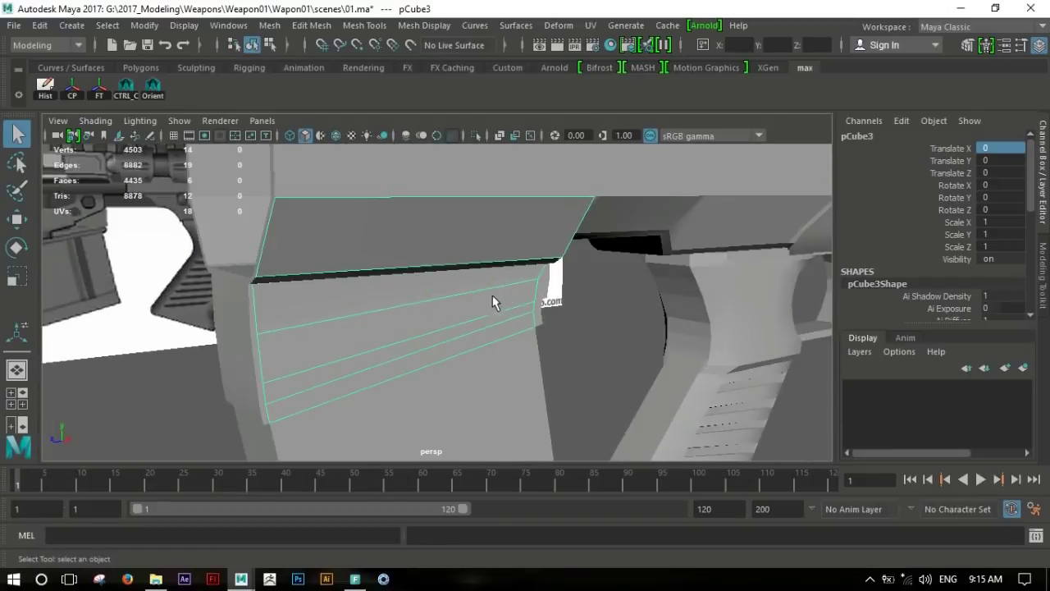
Extrude the stock's two front edges forward toward the hook in side view.
key("space")
key("space")
scroll(574, 361, "down", 2)
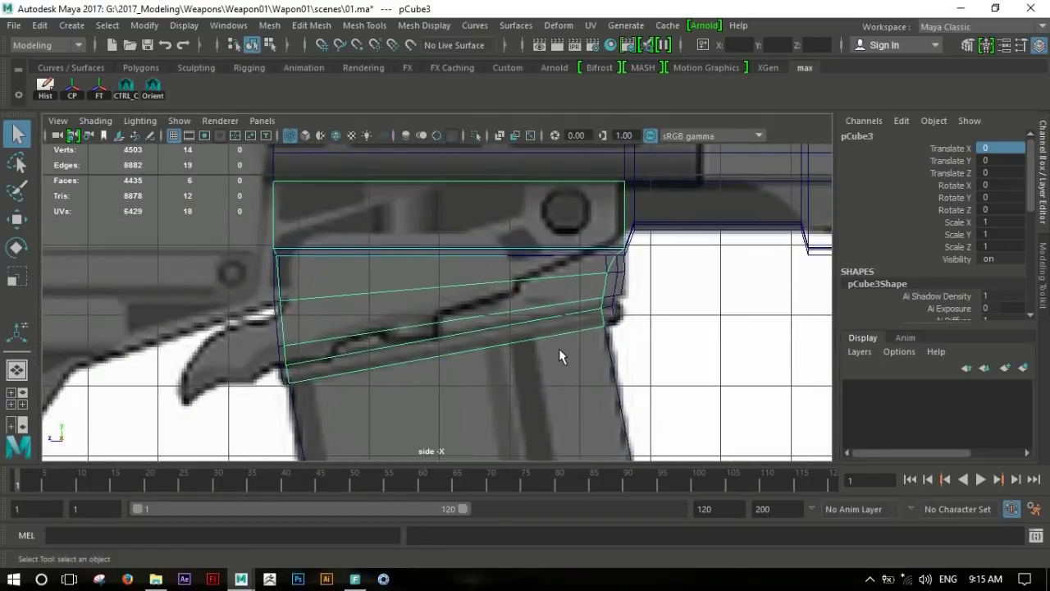
scroll(558, 347, "up", 3)
middle_click_drag(492, 346, 623, 329, "alt")
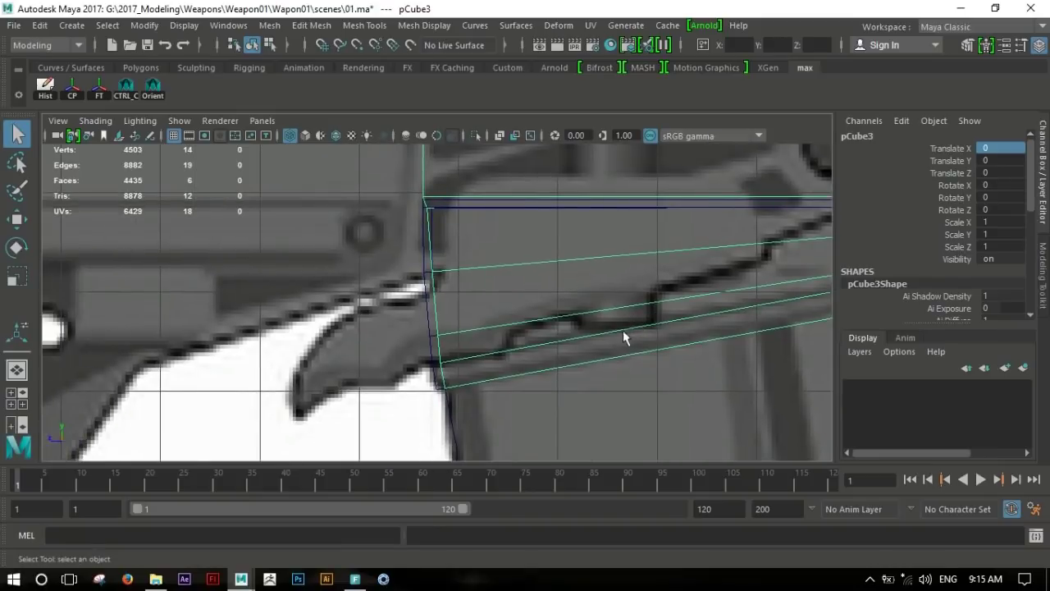
middle_click_drag(499, 350, 590, 292, "alt")
scroll(590, 292, "up", 1)
right_click_drag(503, 256, 509, 164)
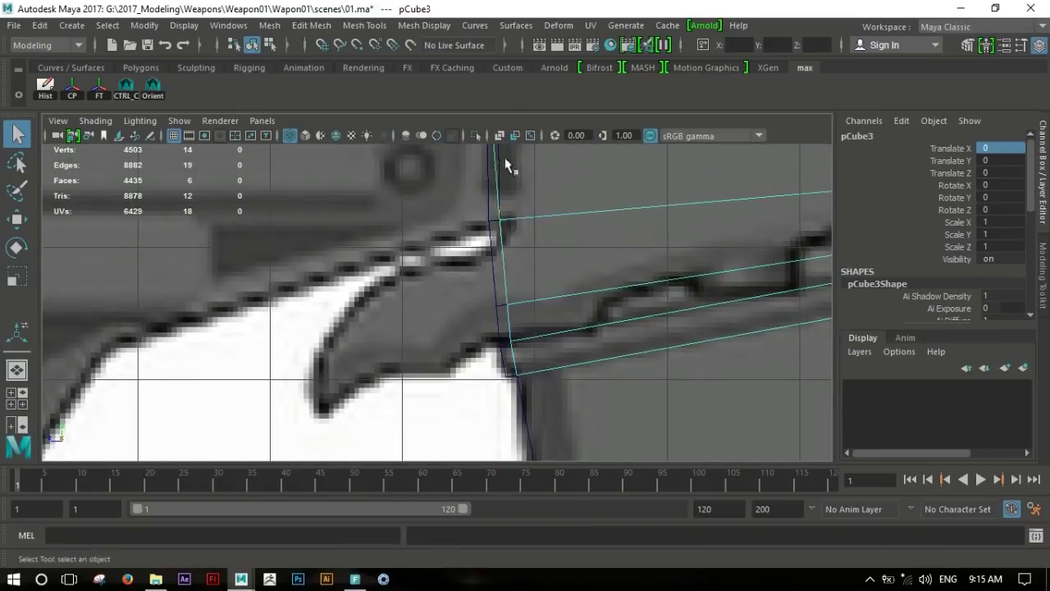
left_click(503, 271)
left_click(510, 316, "shift")
right_click_drag(509, 283, 502, 336, "shift")
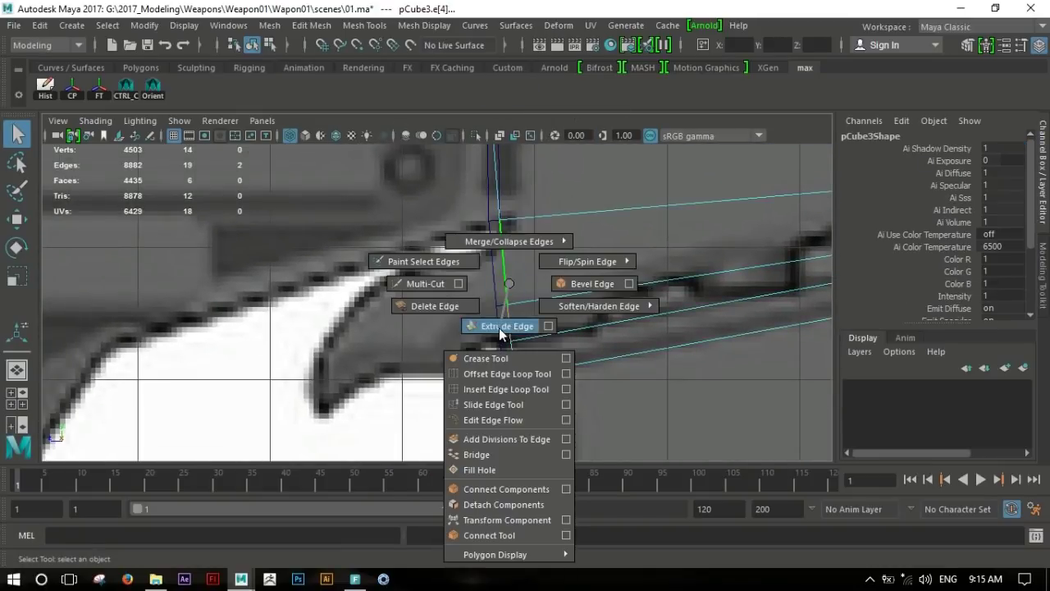
mouse_move(500, 330)
left_mouse_down()
mouse_move(504, 276)
mouse_move(314, 362)
left_mouse_up()
Multi-Cut a vertical edge across the new extension.
right_click_drag(462, 329, 462, 390, "shift")
left_click(468, 235)
left_click(477, 354)
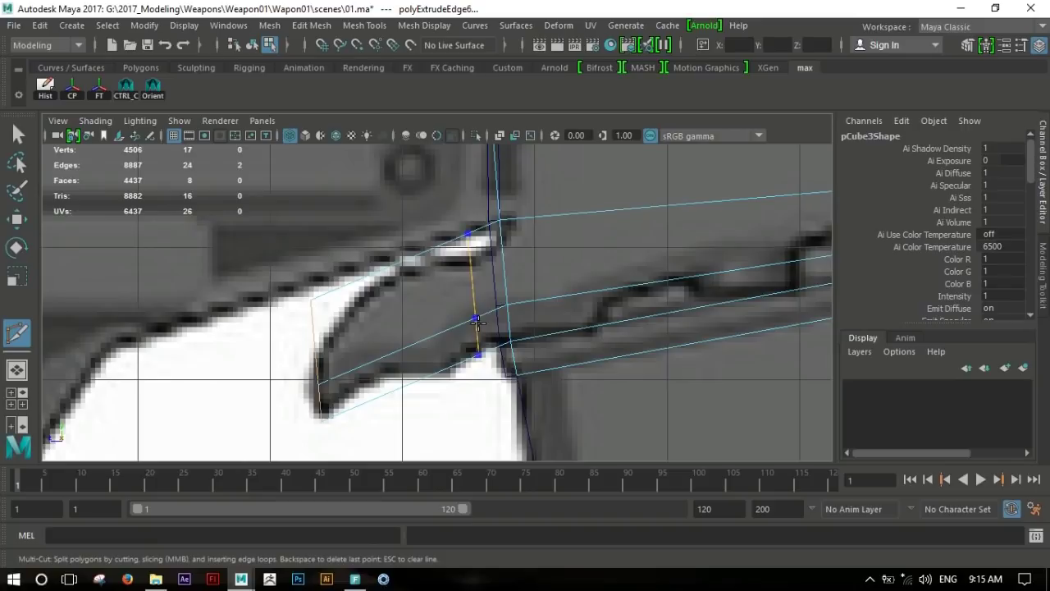
key("Return")
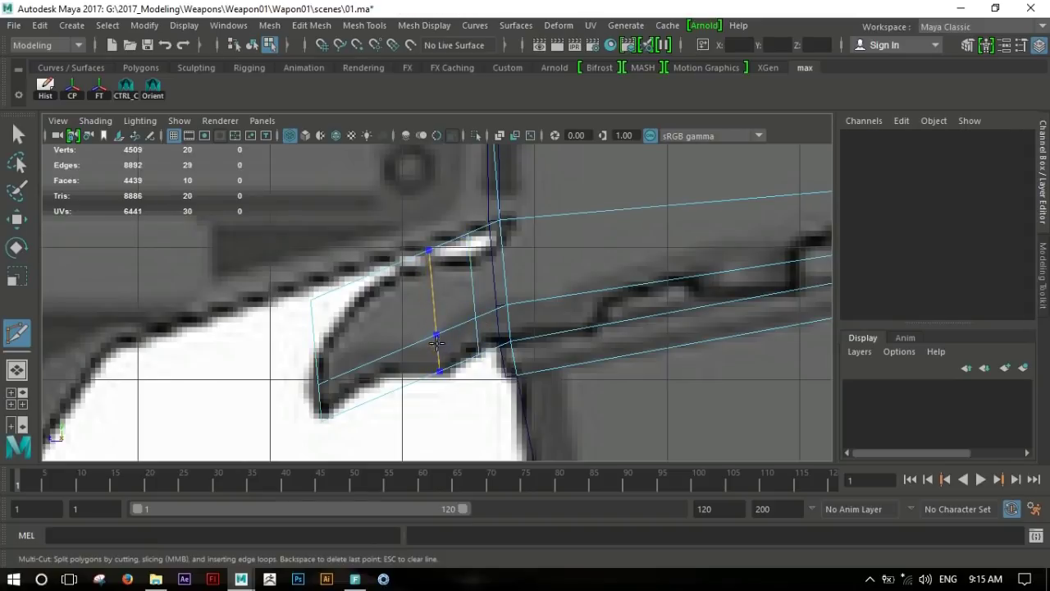
Move the extension's upper vertices onto the hook outline.
key("w")
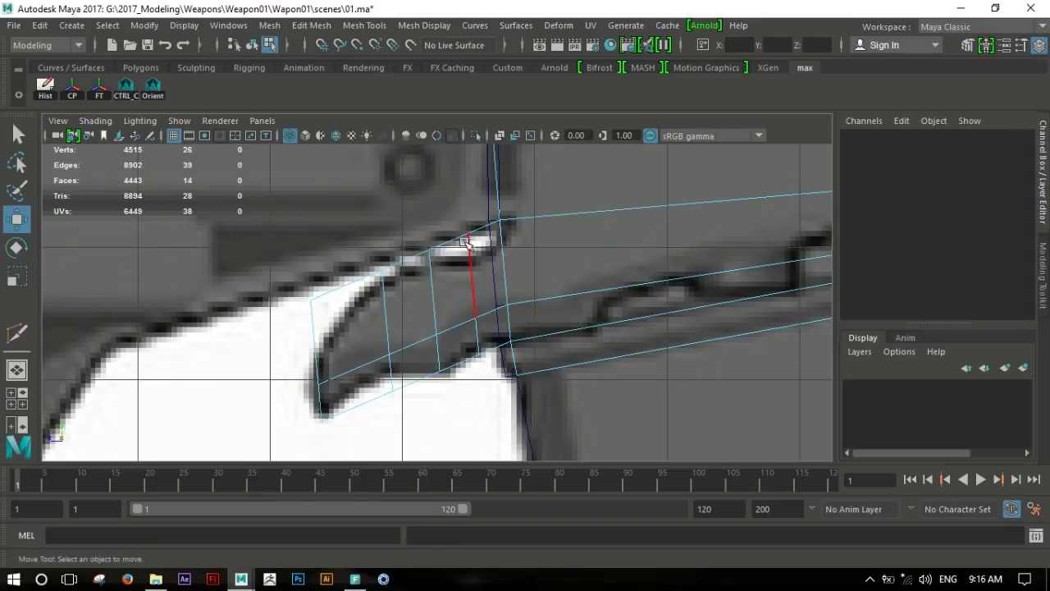
right_click_drag(468, 241, 375, 134)
left_click(431, 247)
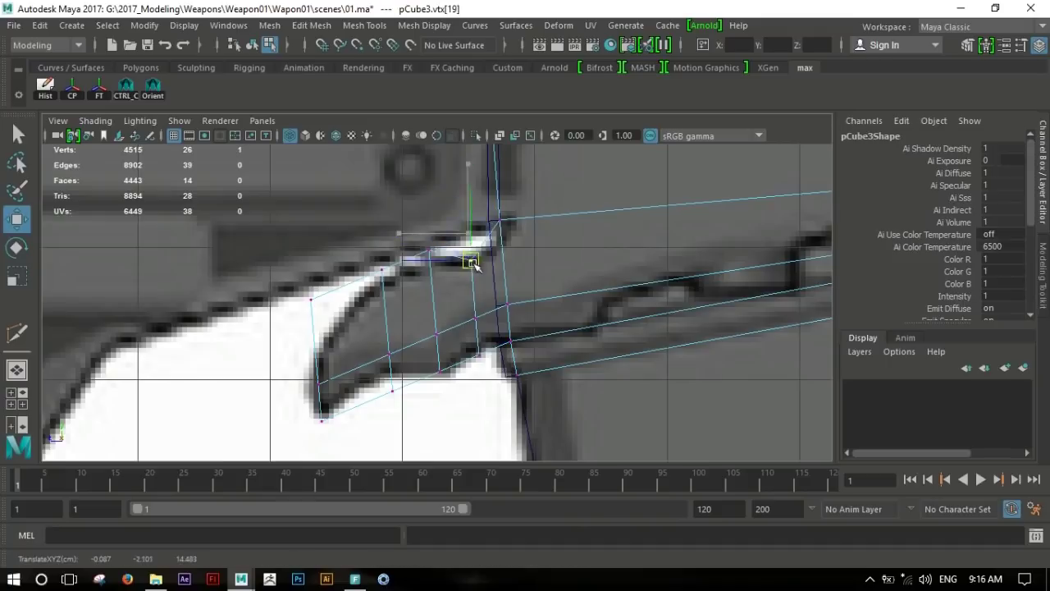
left_click_drag(424, 248, 382, 271)
left_click(311, 299)
left_click_drag(312, 299, 314, 359)
Adjust the lower, tip and inner vertices to match the reference hook.
left_click(318, 383)
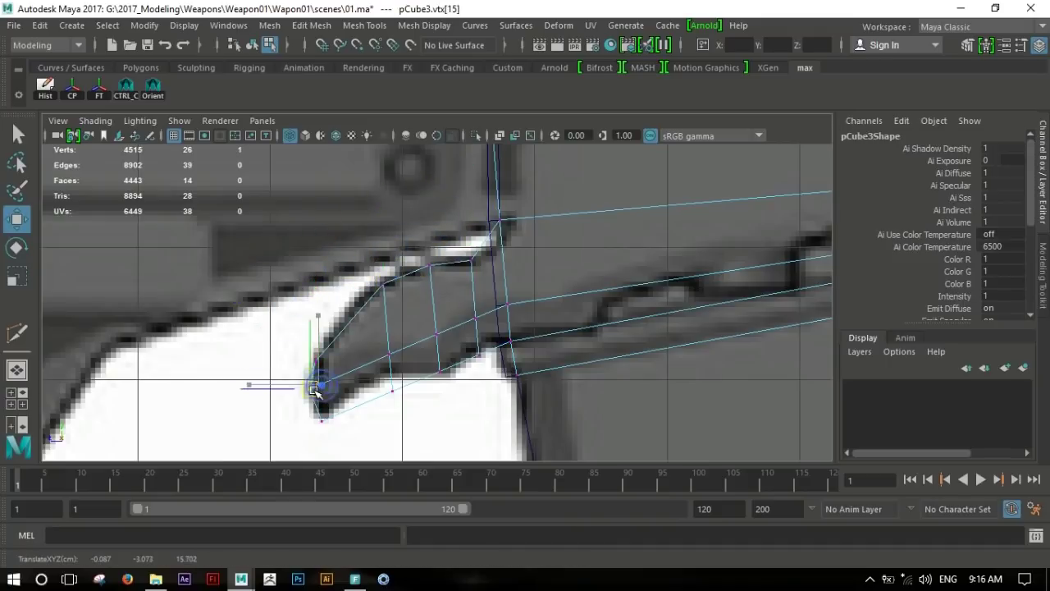
scroll(408, 397, "up", 3)
middle_click_drag(574, 418, 598, 336, "alt")
left_click(523, 285)
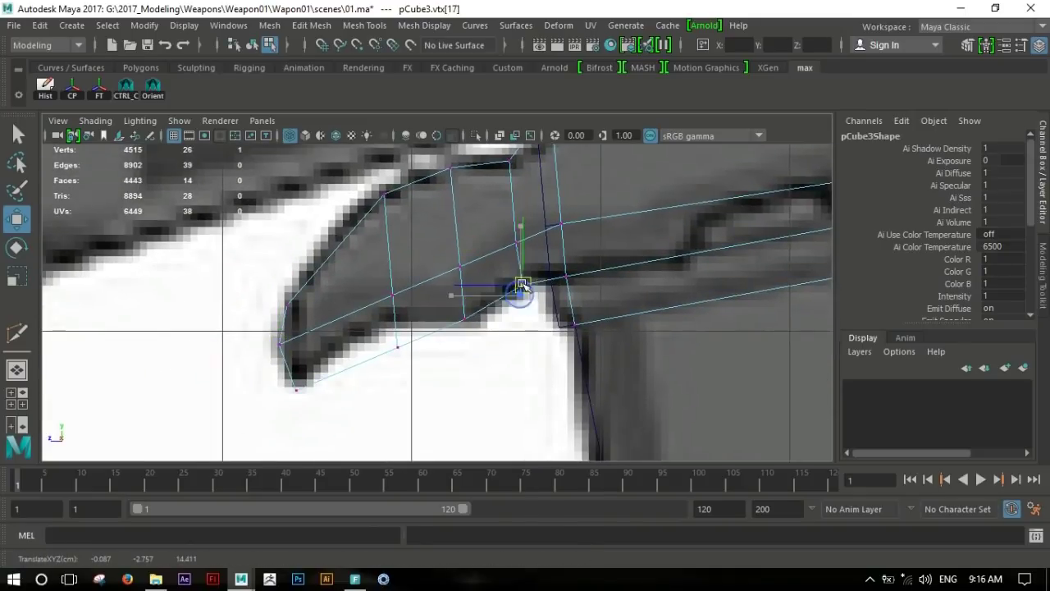
left_click(465, 319)
left_click_drag(398, 347, 391, 315)
left_click(297, 389)
left_click_drag(297, 389, 297, 375)
left_click(458, 267)
left_click_drag(459, 265, 461, 261)
left_click(393, 294)
left_click_drag(392, 302, 387, 286)
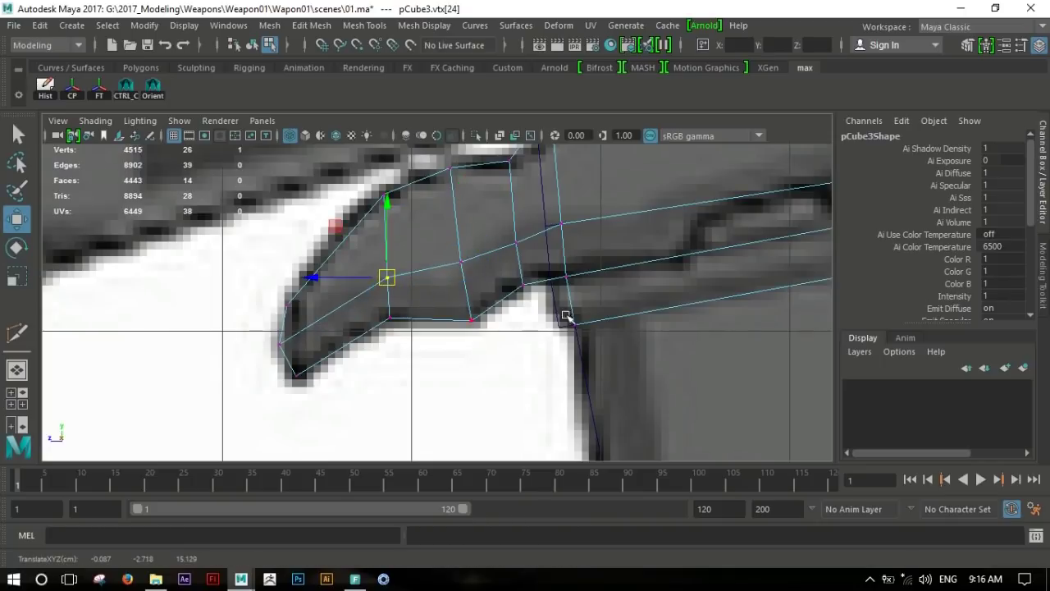
Insert a vertical edge loop across the stock with Multi-Cut.
scroll(565, 315, "down", 5)
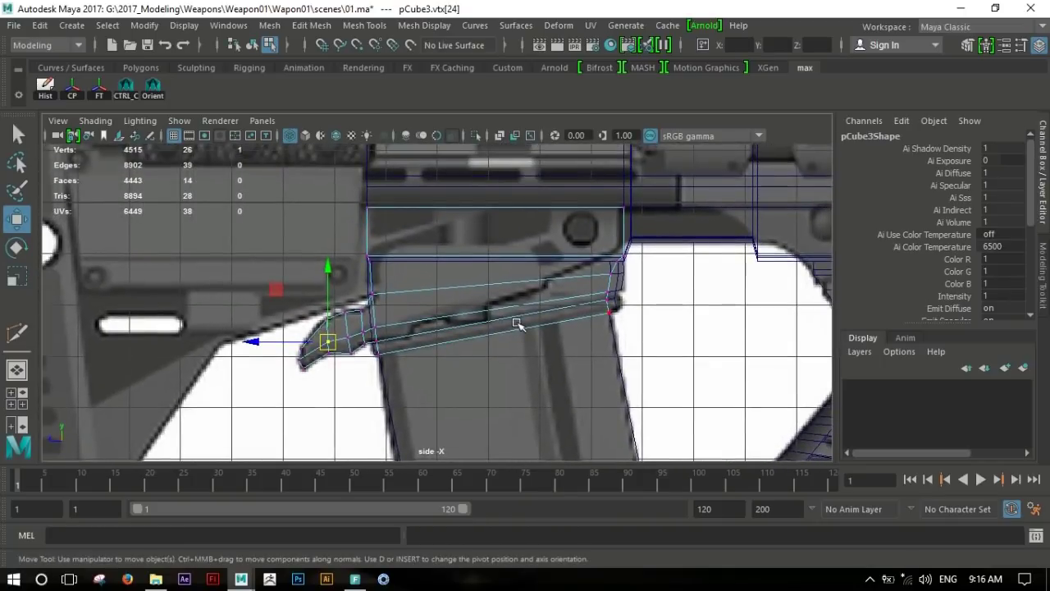
scroll(515, 324, "up", 3)
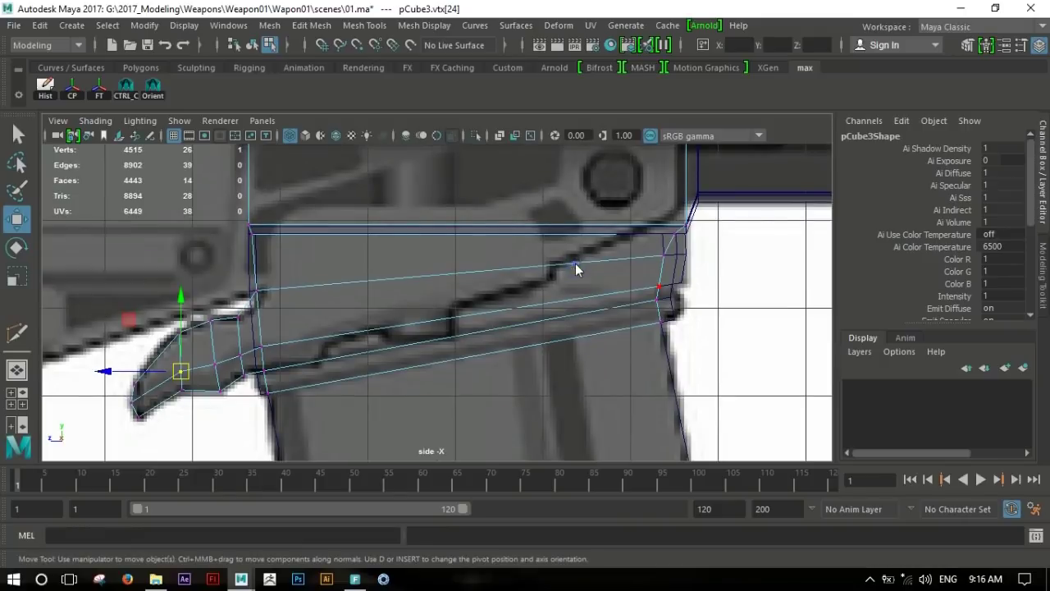
right_click_drag(576, 270, 537, 269, "shift")
left_click(554, 265, "ctrl")
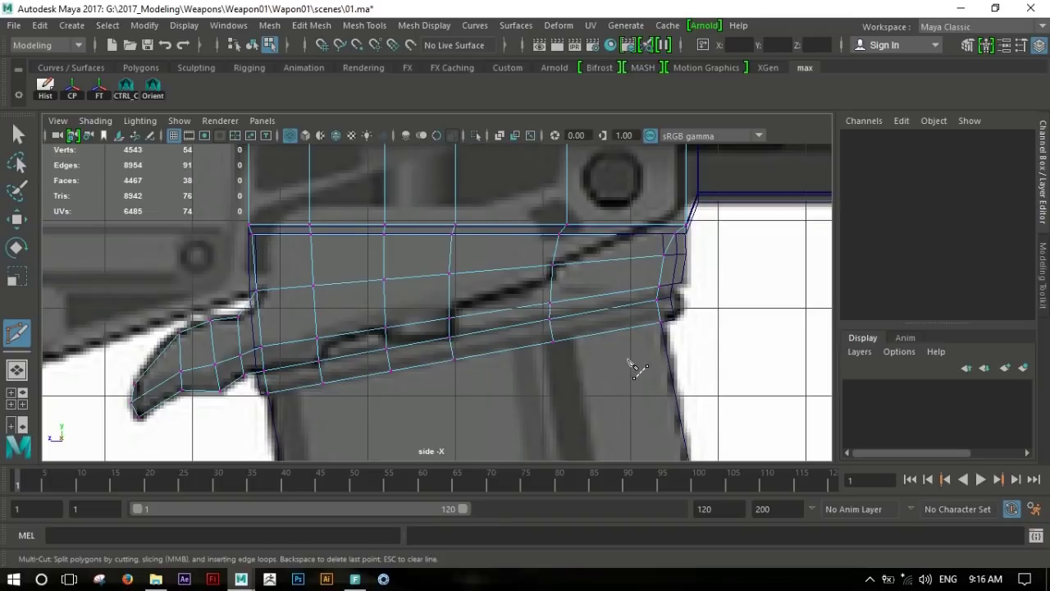
Delete the faces along the stock's lower strip.
key("w")
right_click_drag(604, 300, 605, 173)
left_click(611, 283)
left_click(598, 318, "shift")
key("Delete")
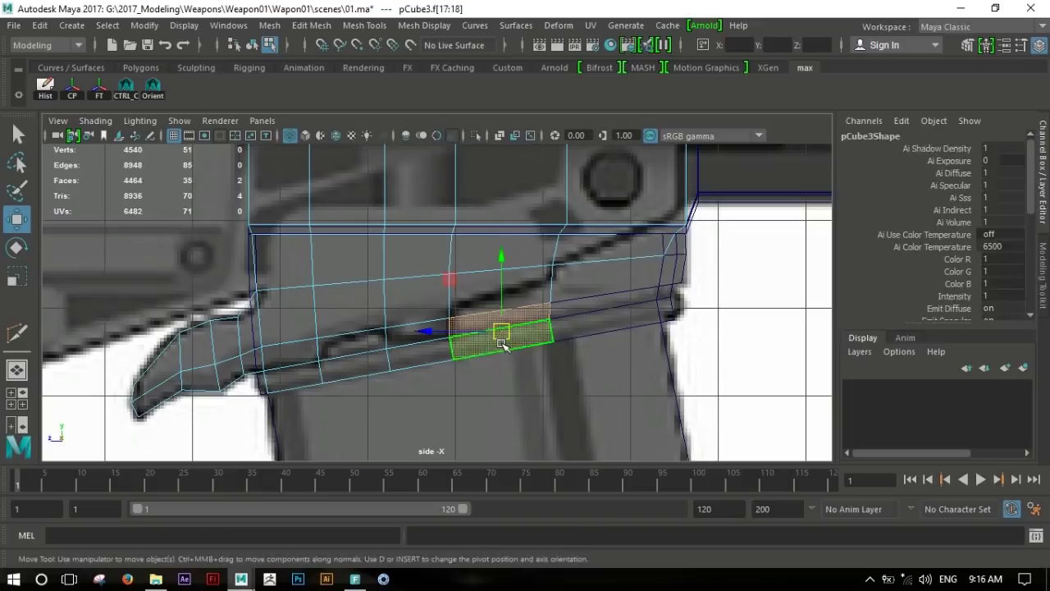
left_click(361, 361)
key("Delete")
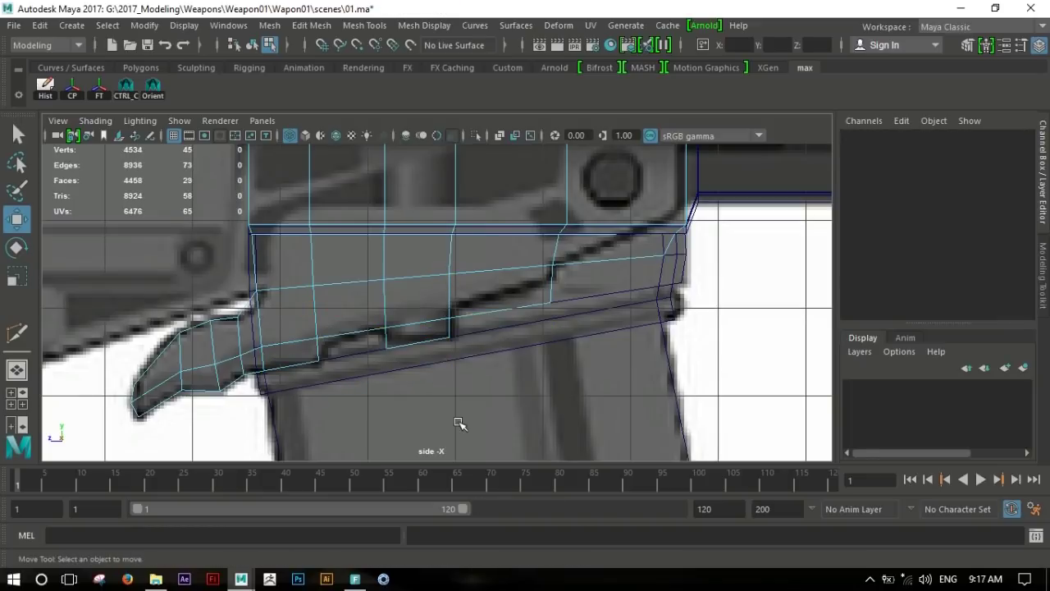
Extrude the stock mesh's faces outward by 0.121 to give the panel thickness.
middle_click_drag(600, 270, 544, 281, "alt")
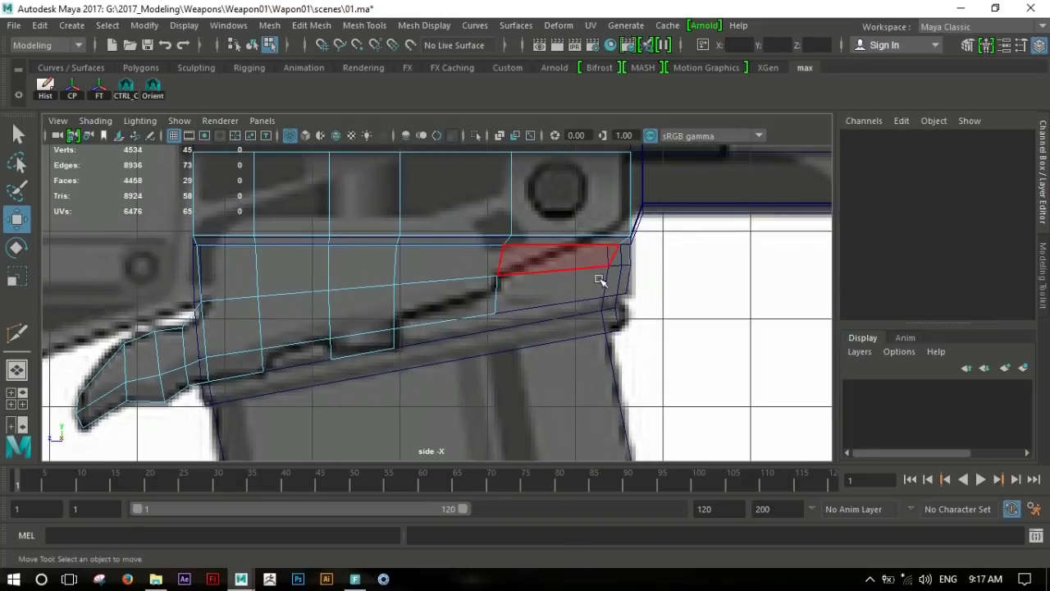
left_click(514, 200)
key("space")
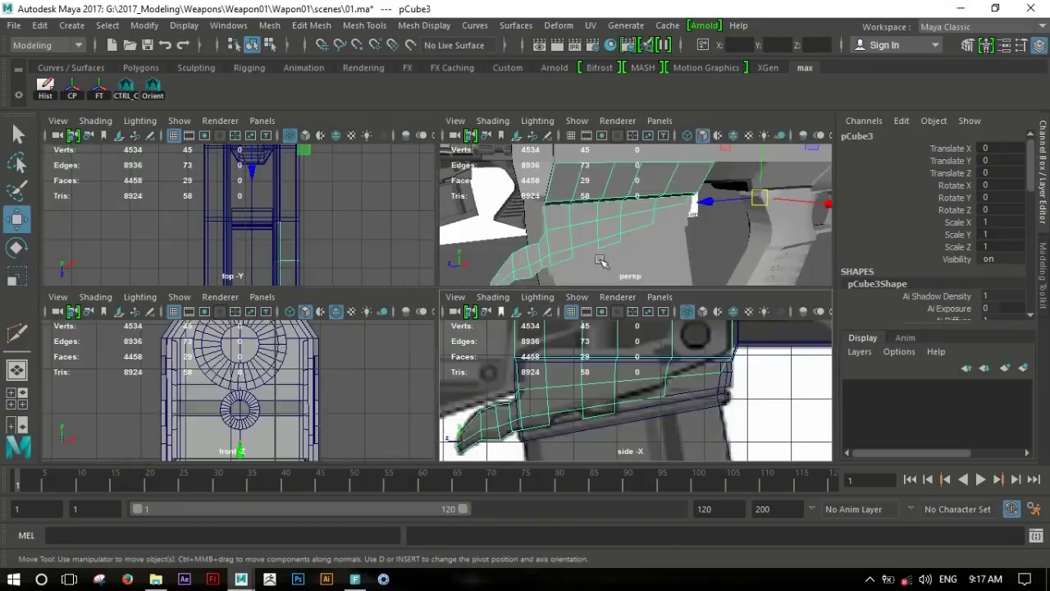
key("space")
mouse_move(506, 290)
left_mouse_down("alt")
mouse_move(539, 241)
mouse_move(497, 247)
mouse_move(533, 247)
mouse_move(515, 279)
left_mouse_up("alt")
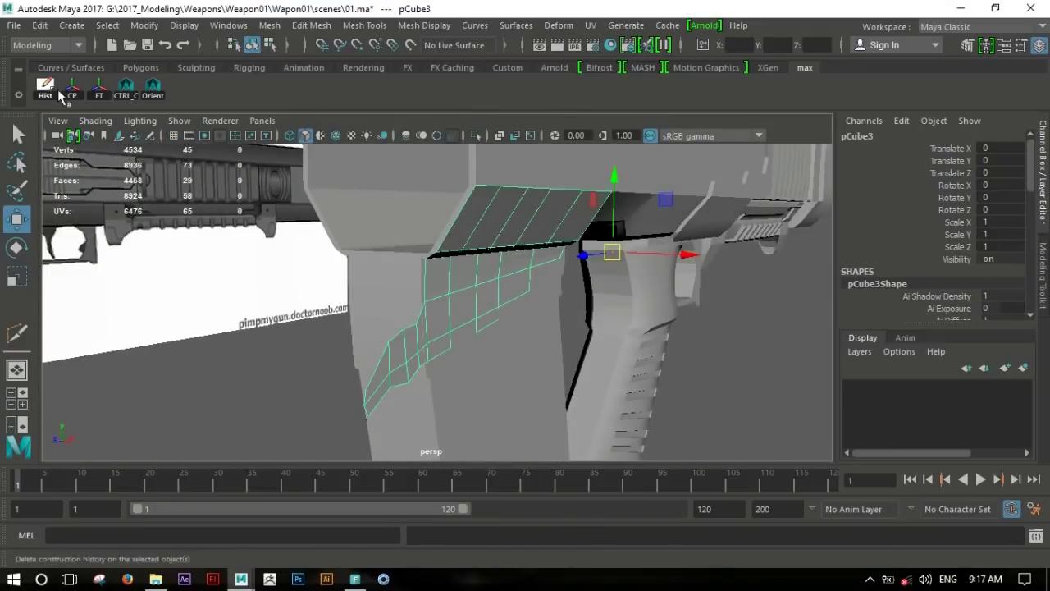
right_click_drag(541, 291, 447, 238, "shift")
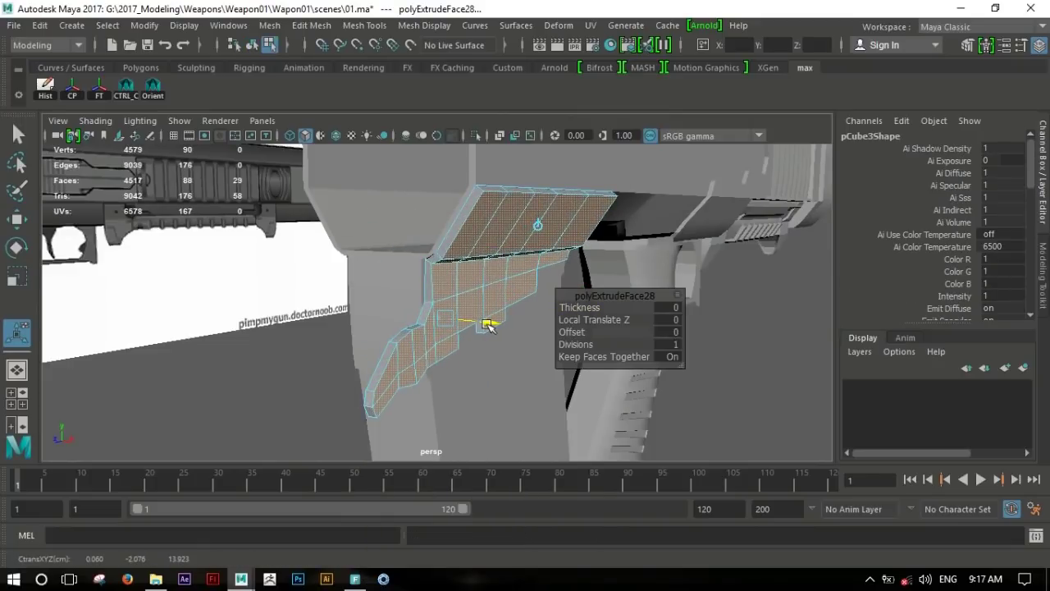
key("q")
mouse_move(566, 246)
left_mouse_down("alt")
mouse_move(764, 347)
mouse_move(422, 301)
mouse_move(279, 295)
mouse_move(678, 342)
mouse_move(504, 331)
mouse_move(462, 317)
mouse_move(517, 328)
mouse_move(479, 318)
left_mouse_up("alt")
left_click(462, 317)
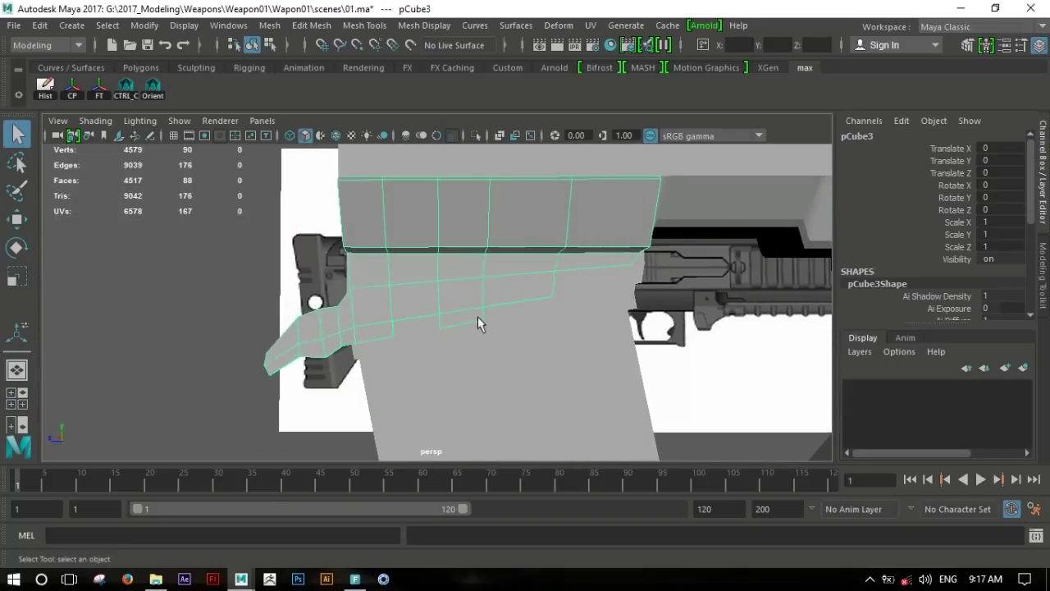
In side view, select stock vertices along the top and nudge them to follow the reference outline.
key("space")
key("space")
mouse_move(485, 382)
right_mouse_down("alt")
mouse_move(617, 315)
mouse_move(700, 359)
mouse_move(514, 317)
right_mouse_up("alt")
right_click_drag(514, 199, 424, 203, "shift")
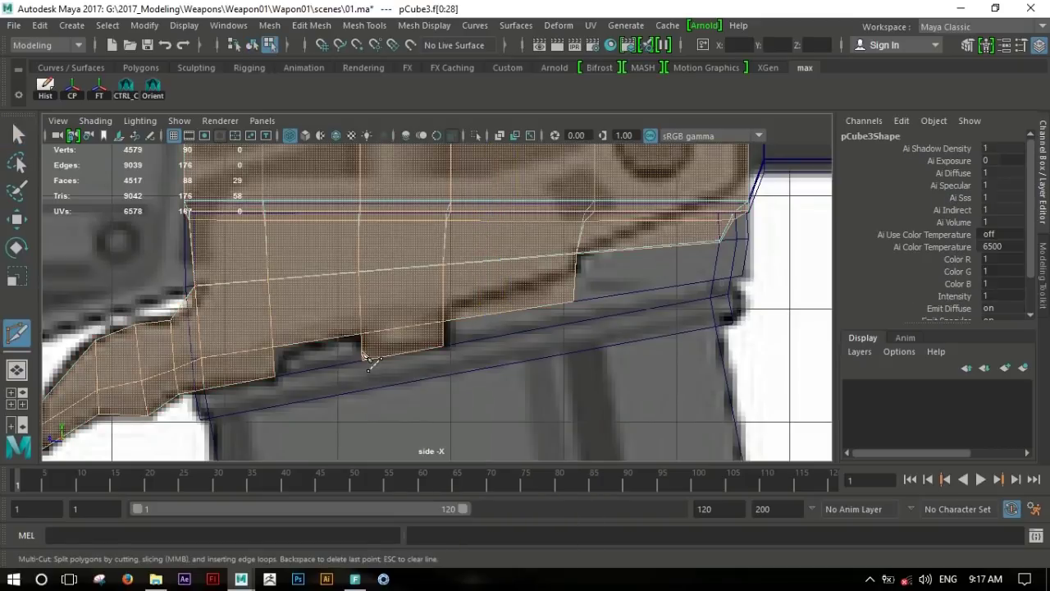
mouse_move(538, 316)
middle_mouse_down("alt")
mouse_move(466, 343)
mouse_move(569, 320)
middle_mouse_up("alt")
key("1")
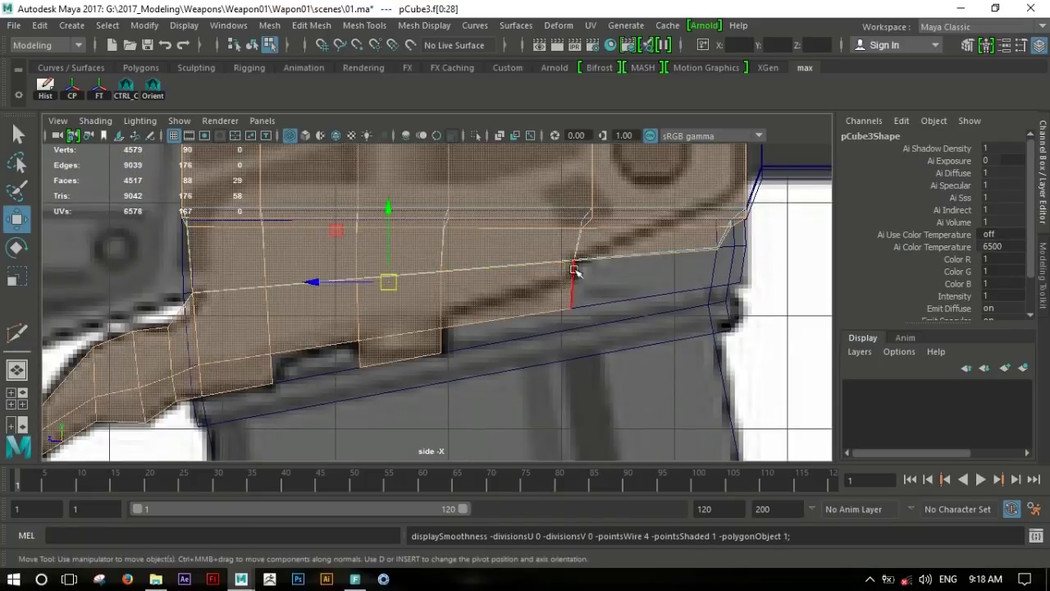
right_click_drag(574, 276, 476, 129)
left_click(569, 305)
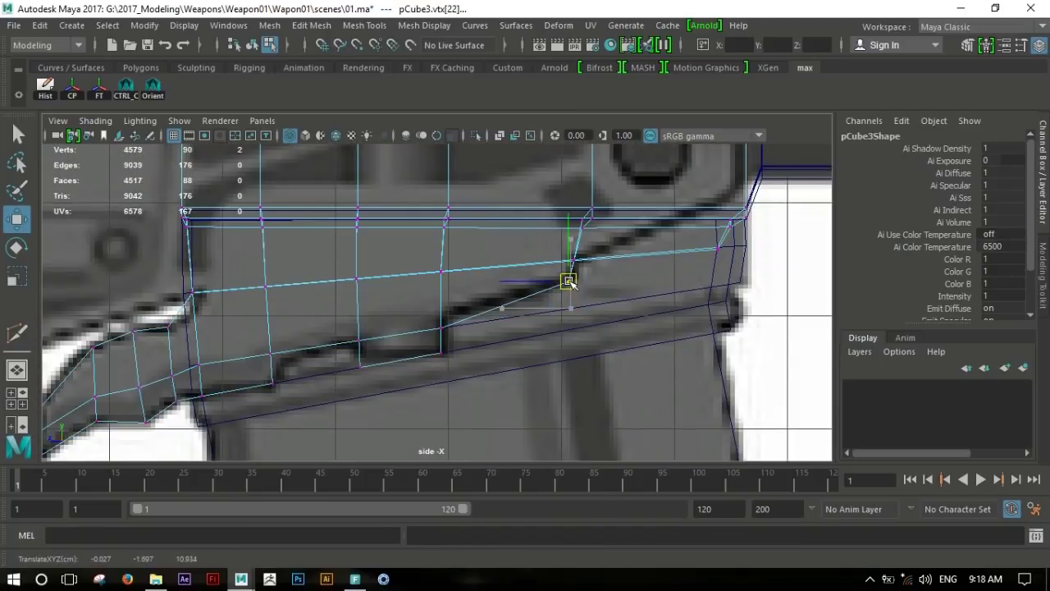
middle_click_drag(570, 281, 534, 300, "alt")
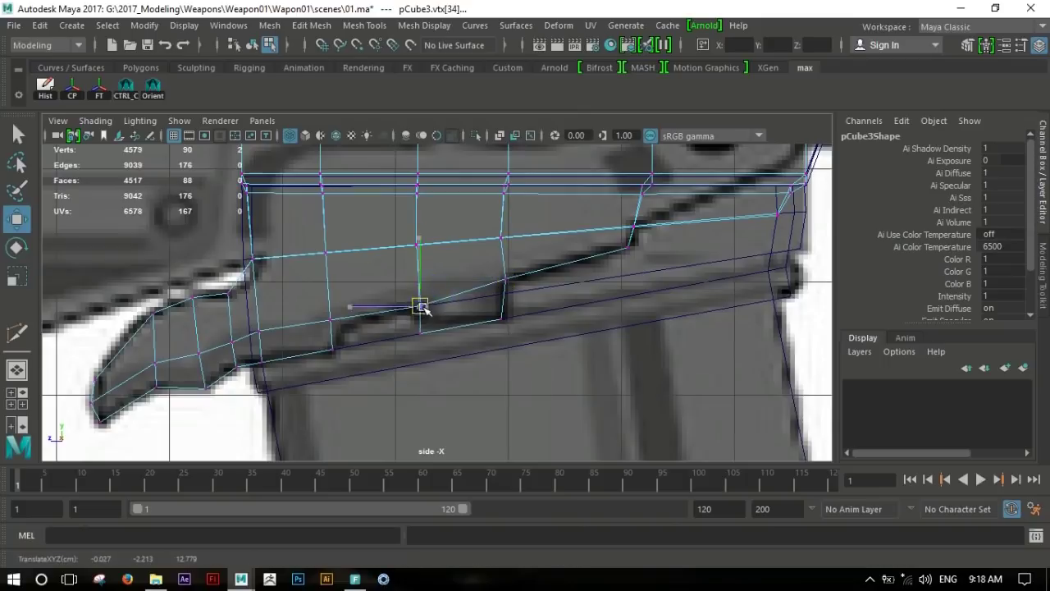
middle_click_drag(561, 305, 638, 290, "alt")
left_click_drag(519, 280, 485, 299)
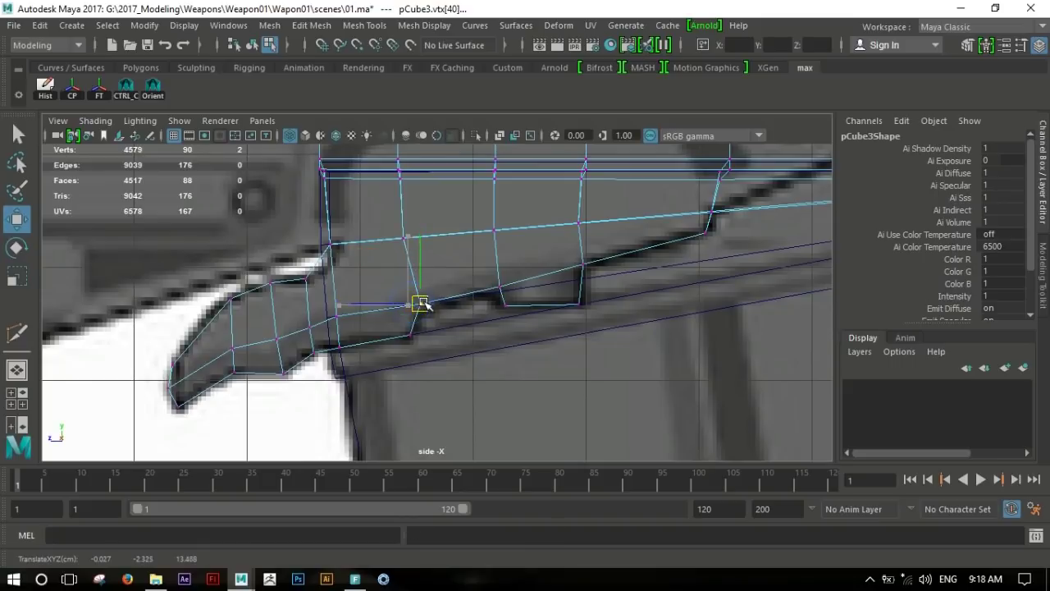
middle_click_drag(479, 318, 558, 348, "alt")
mouse_move(689, 347)
middle_mouse_down("alt")
mouse_move(528, 328)
mouse_move(431, 365)
middle_mouse_up("alt")
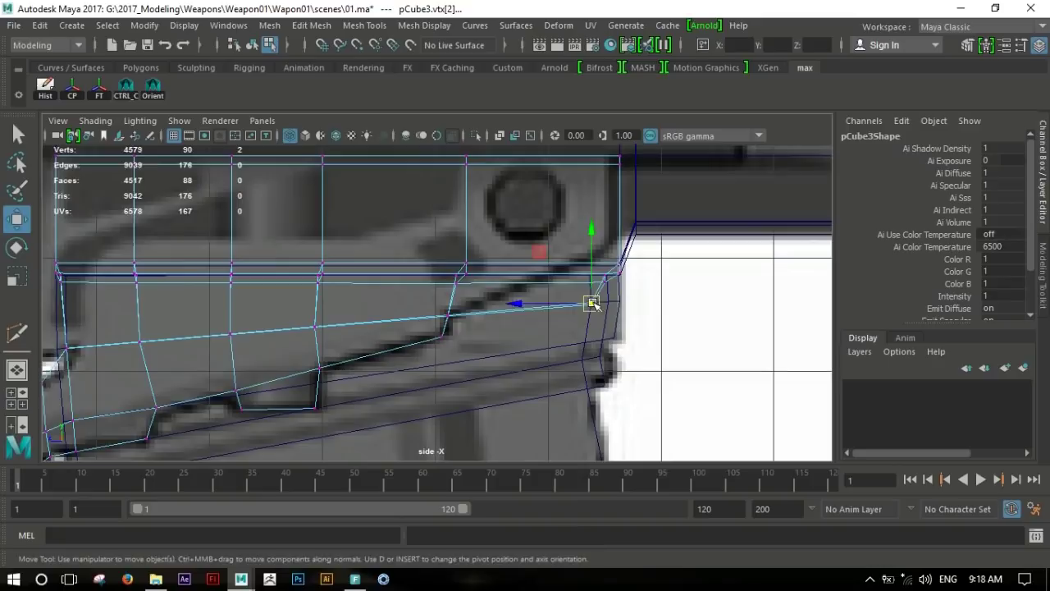
key("space")
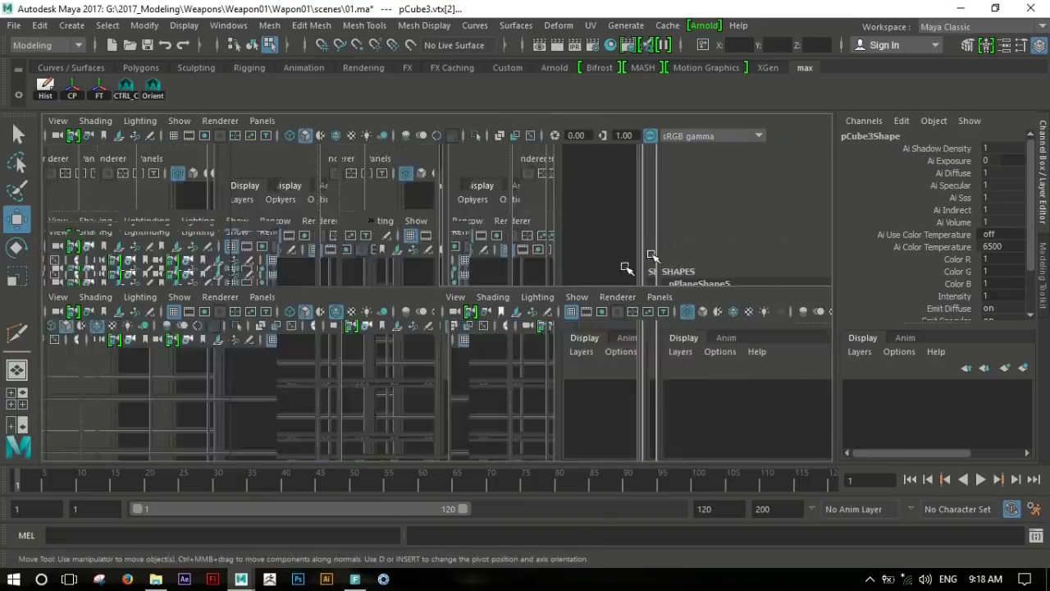
Move the magazine block pCube1 out to one side along X, clearing the stock piece.
key("space")
mouse_move(471, 262)
left_mouse_down("alt")
mouse_move(445, 284)
mouse_move(589, 283)
left_mouse_up("alt")
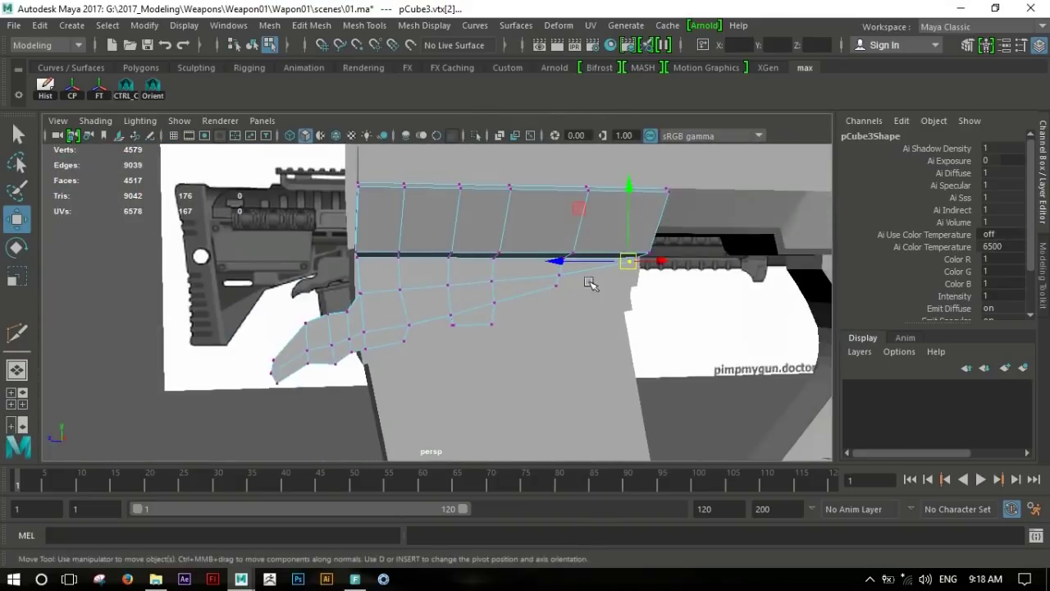
left_click(670, 305)
right_click_drag(670, 305, 348, 382, "alt")
mouse_move(347, 382)
left_mouse_down("alt")
mouse_move(598, 305)
mouse_move(481, 307)
left_mouse_up("alt")
mouse_move(481, 307)
right_mouse_down("alt")
mouse_move(373, 266)
mouse_move(722, 345)
right_mouse_up("alt")
mouse_move(722, 344)
left_mouse_down("alt")
mouse_move(629, 323)
mouse_move(670, 329)
mouse_move(615, 335)
mouse_move(520, 307)
mouse_move(553, 347)
mouse_move(499, 346)
mouse_move(610, 329)
mouse_move(586, 331)
left_mouse_up("alt")
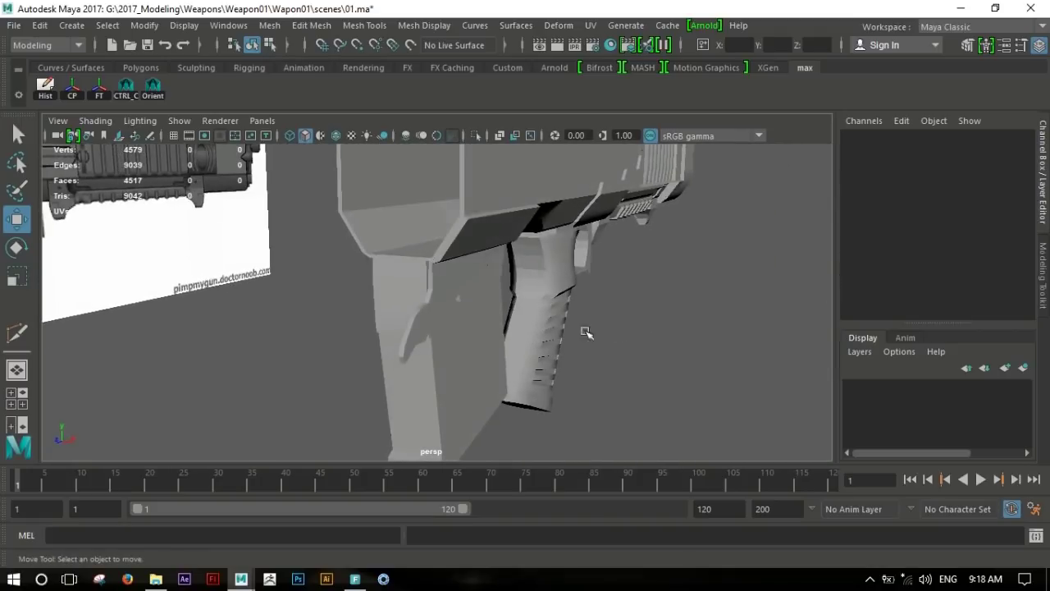
left_click(446, 385)
right_click_drag(750, 379, 164, 140, "alt")
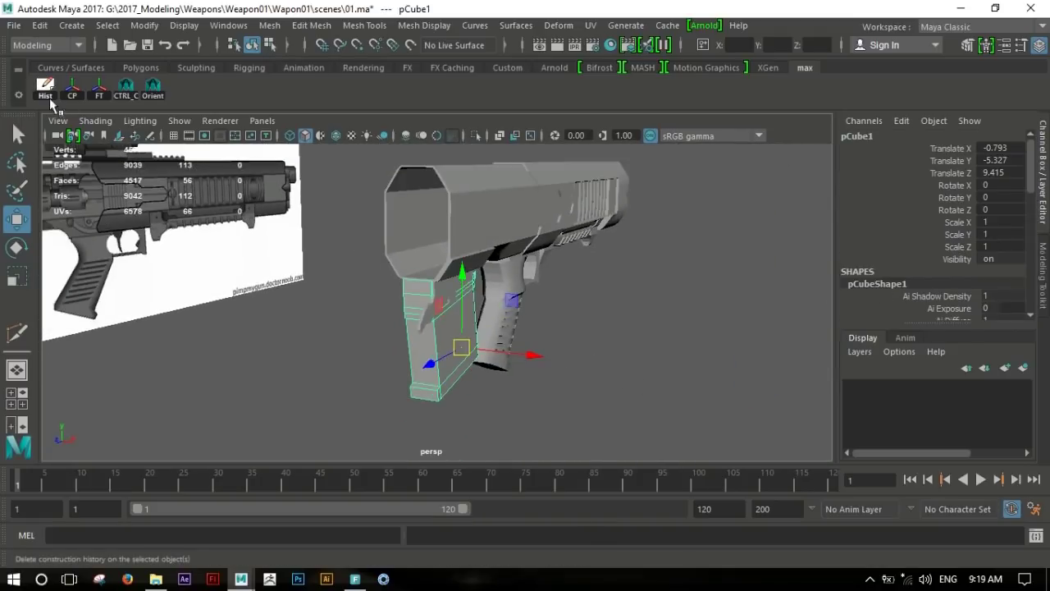
mouse_move(545, 343)
left_mouse_down()
mouse_move(780, 343)
mouse_move(533, 370)
mouse_move(663, 375)
mouse_move(618, 325)
mouse_move(663, 356)
mouse_move(698, 345)
mouse_move(649, 331)
mouse_move(657, 338)
left_mouse_up()
left_click(611, 332)
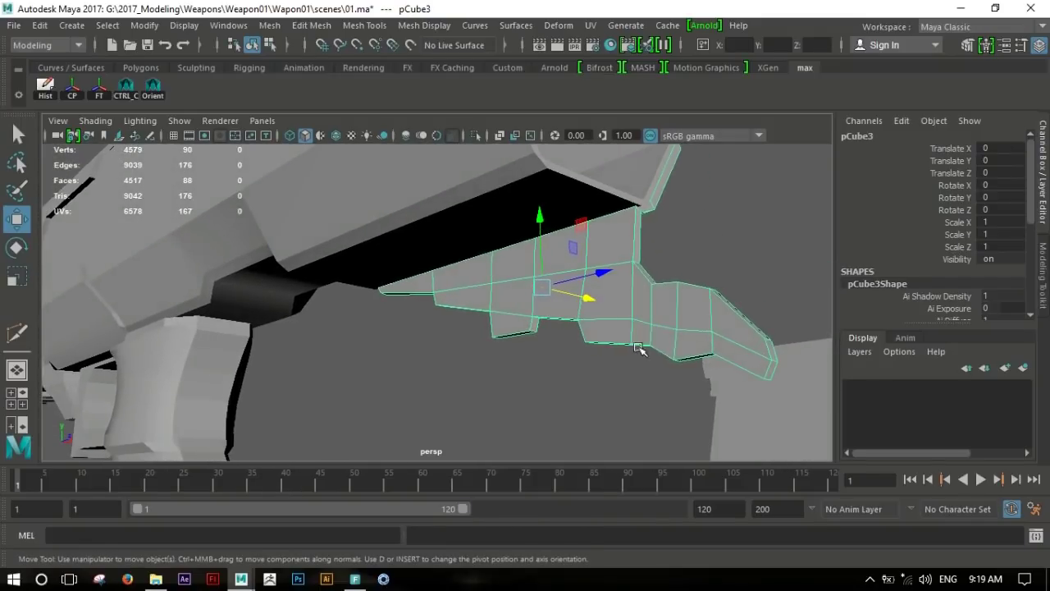
Extrude and scale the stock's upper side faces into ridges.
right_click(612, 306)
left_click(612, 179)
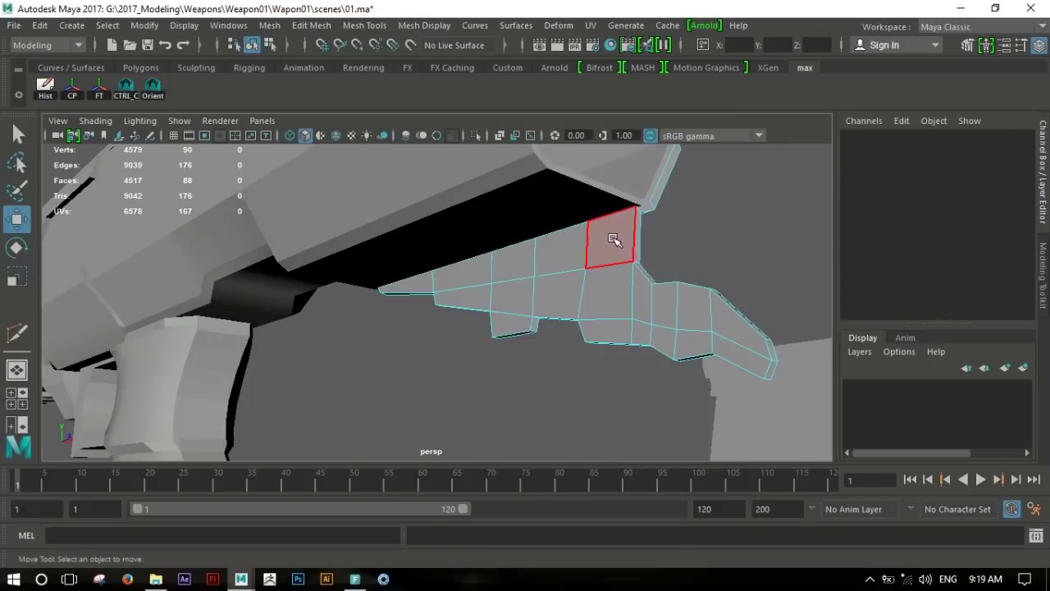
left_click(616, 235)
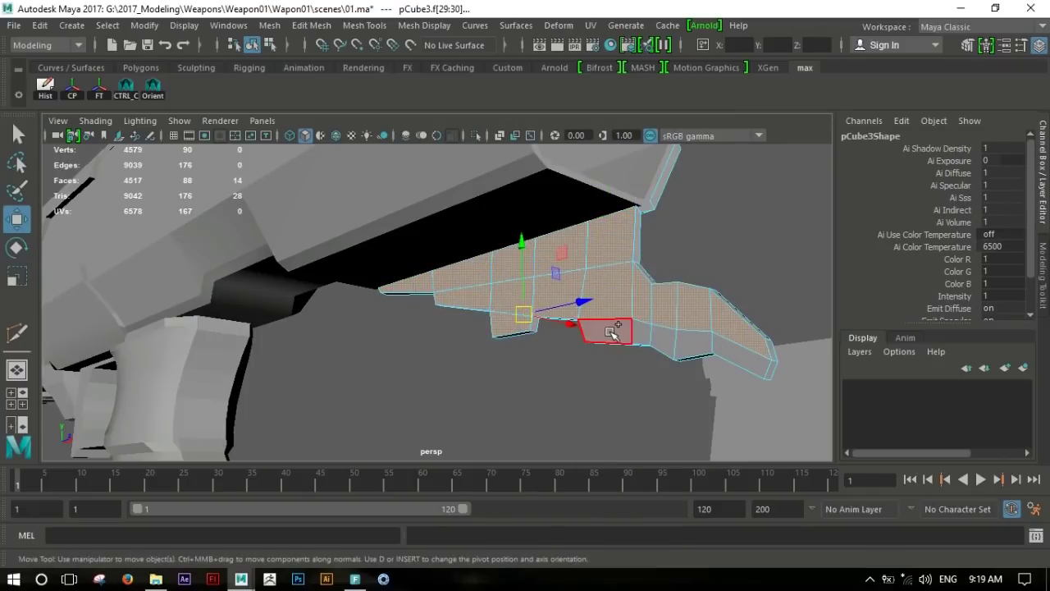
left_click(734, 348, "shift")
mouse_move(734, 348)
left_mouse_down("alt")
mouse_move(485, 319)
mouse_move(352, 333)
mouse_move(385, 349)
mouse_move(565, 282)
left_mouse_up("alt")
key("space")
key("space")
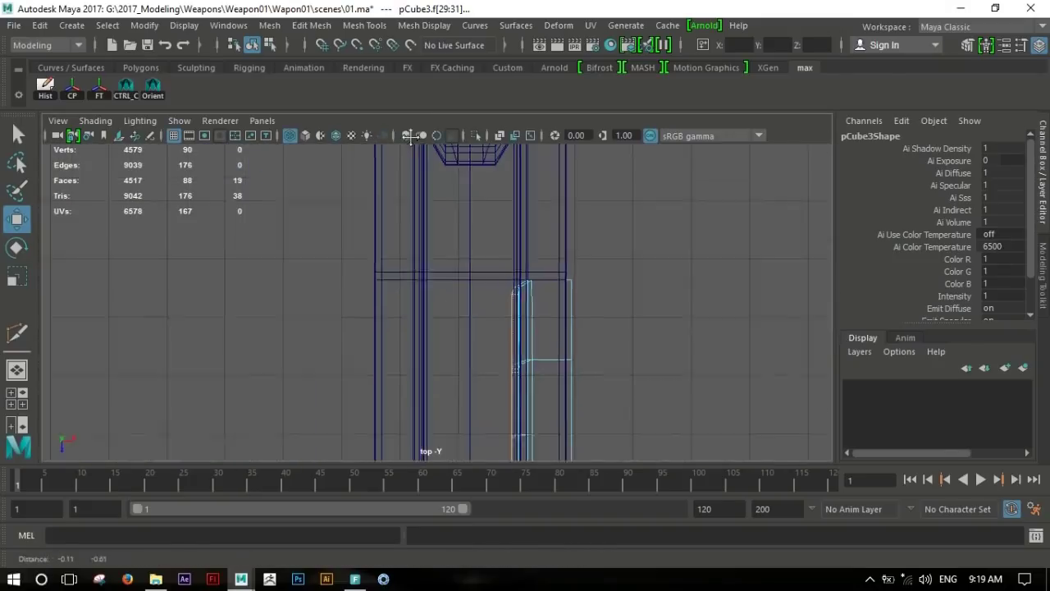
scroll(450, 290, "up", 3)
key("ctrl+e")
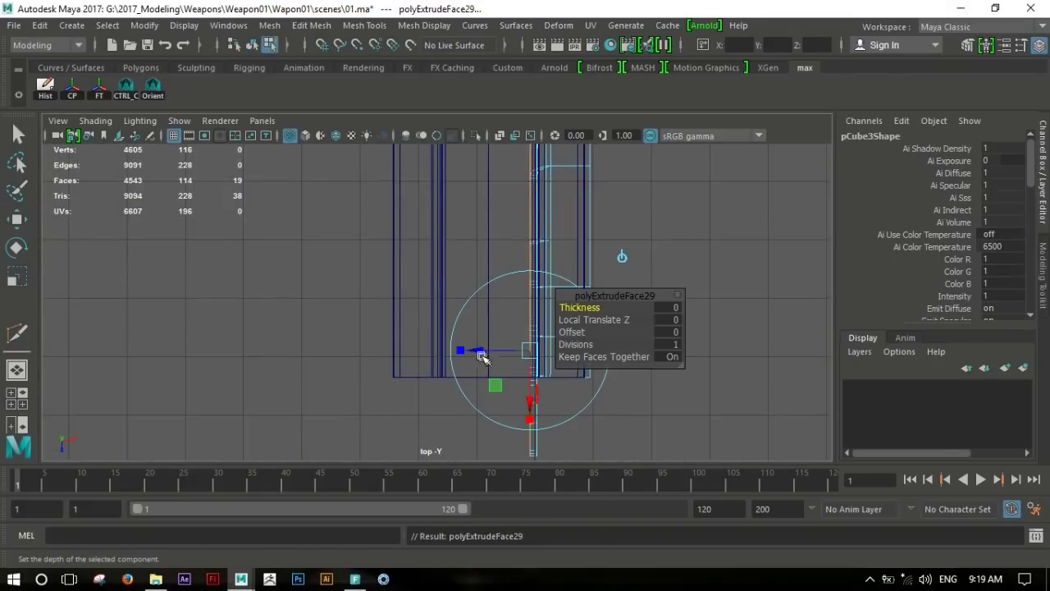
key("r")
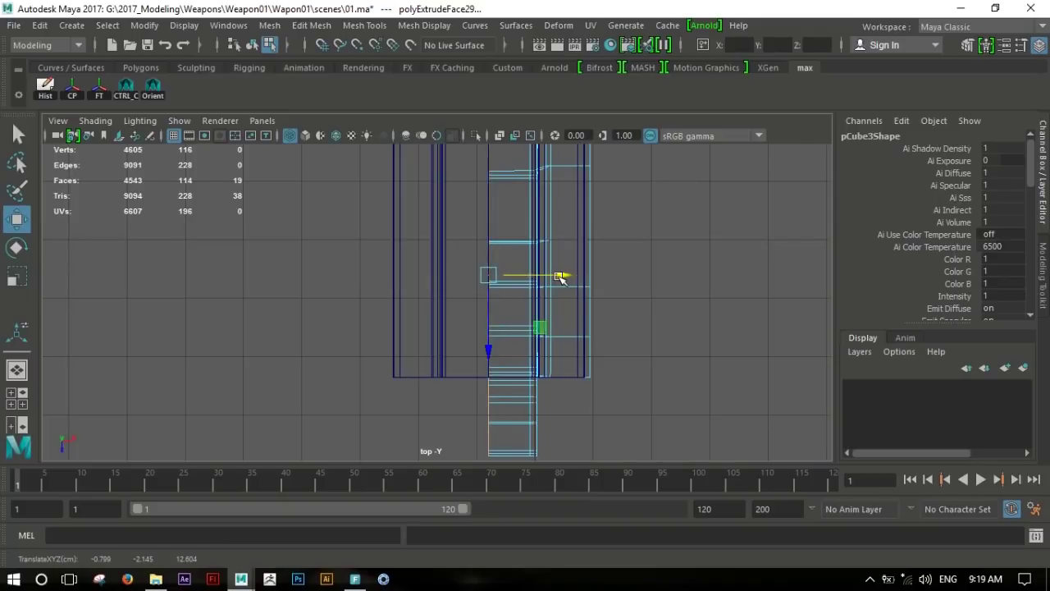
Select the whole stock and Duplicate Special it with Scale X -1.
key("space")
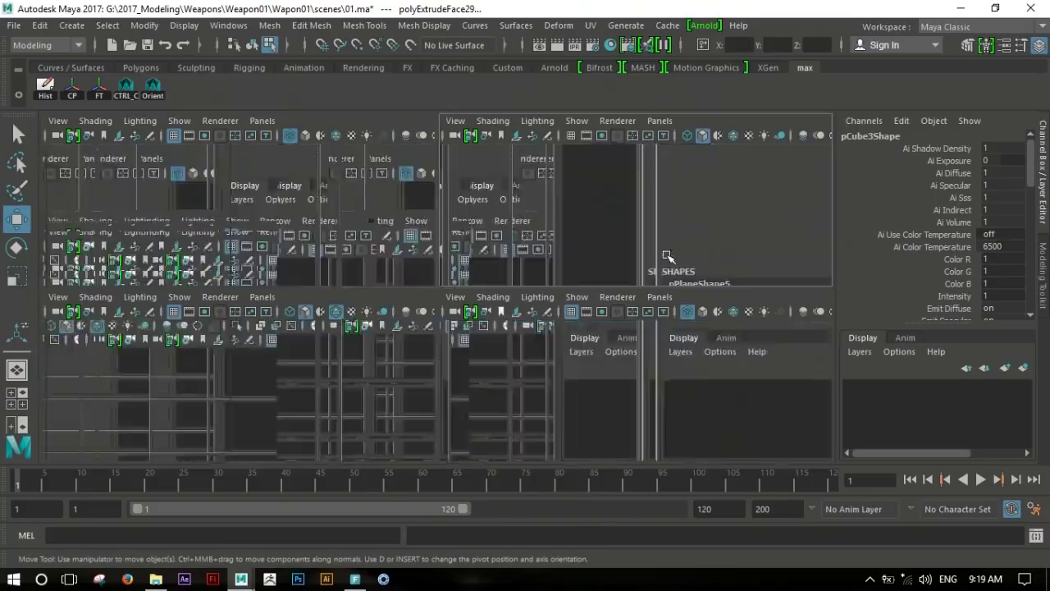
key("space")
mouse_move(666, 256)
left_mouse_down("alt")
mouse_move(652, 268)
mouse_move(481, 265)
mouse_move(446, 188)
mouse_move(384, 263)
mouse_move(600, 241)
mouse_move(711, 255)
mouse_move(526, 305)
mouse_move(727, 300)
mouse_move(534, 290)
mouse_move(492, 247)
left_mouse_up("alt")
left_click(492, 247)
right_click(465, 132)
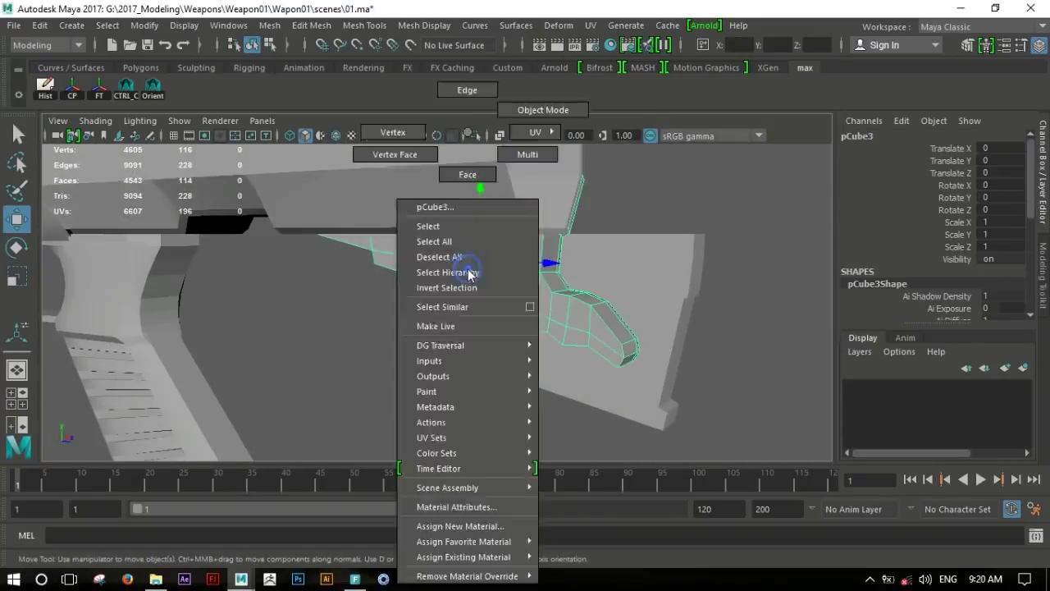
left_click(469, 274)
key("F8")
left_click_drag(530, 403, 431, 309, "alt")
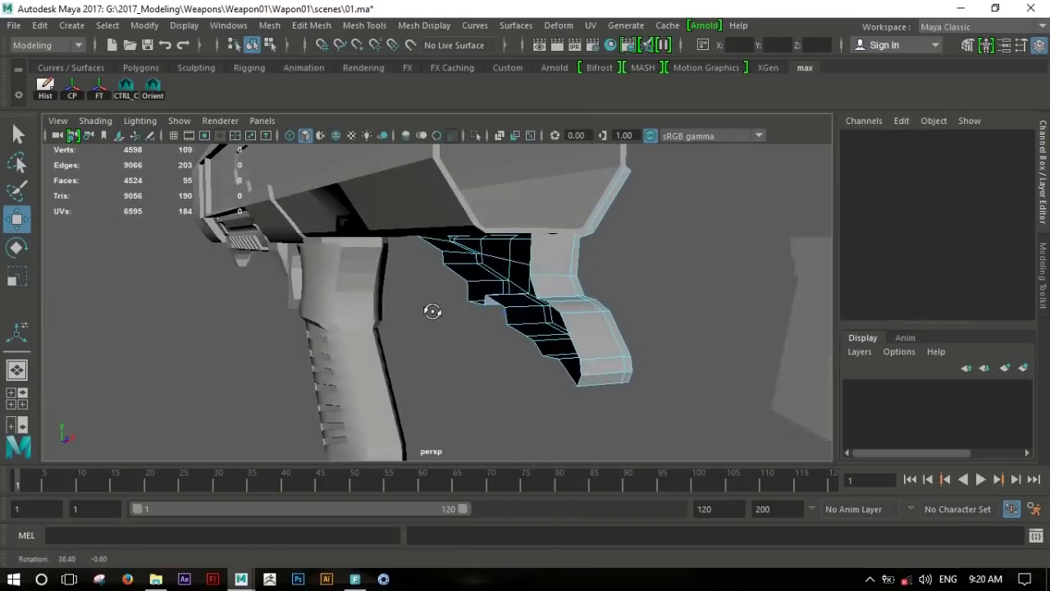
left_click_drag(580, 302, 531, 289, "alt")
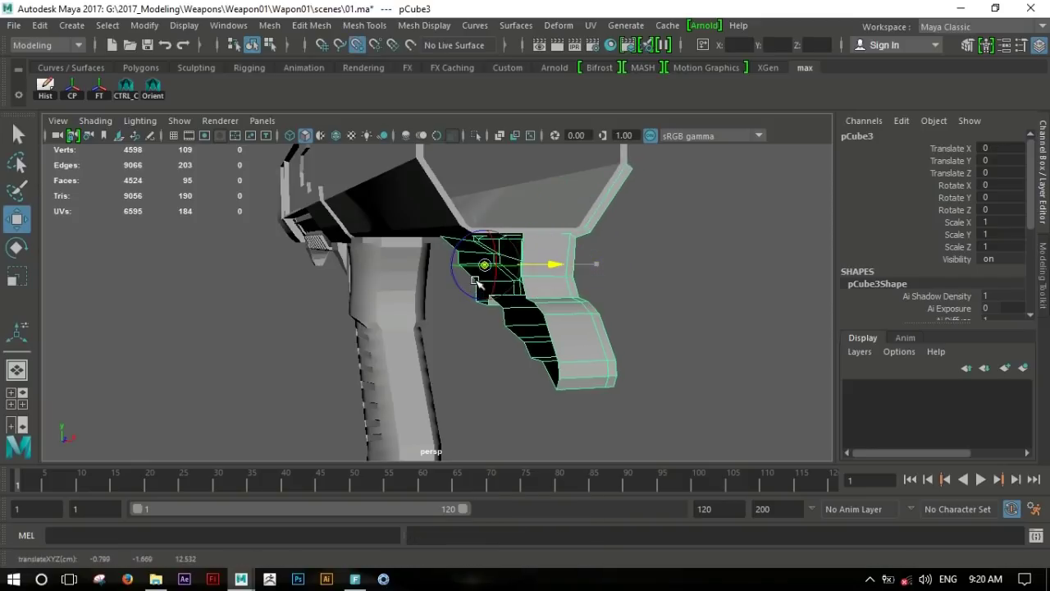
left_click(39, 25)
left_click(113, 262)
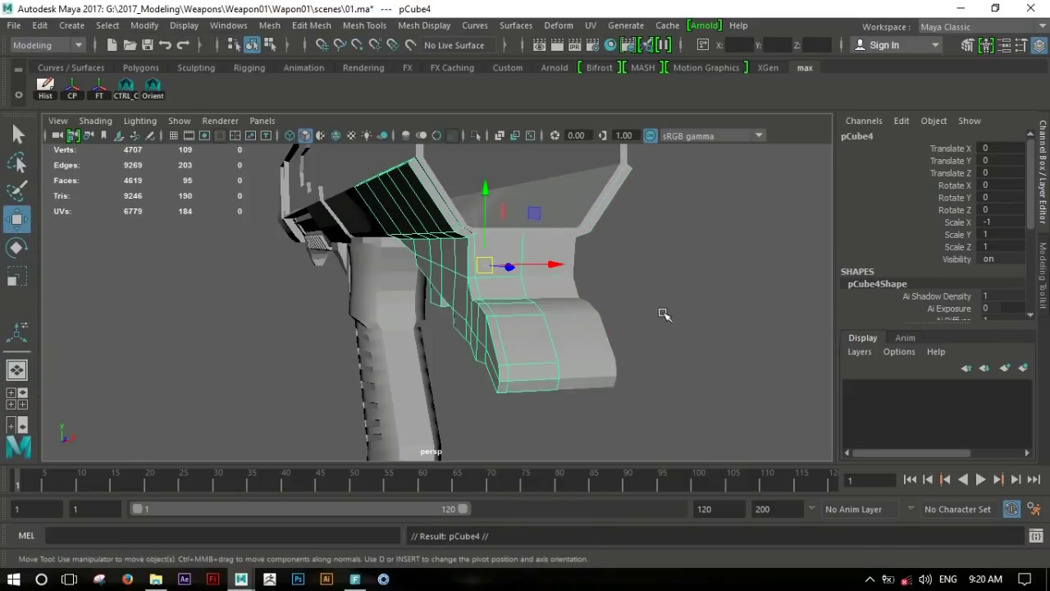
Combine both stock halves into one mesh and merge the centre seam vertices.
mouse_move(566, 197)
right_mouse_down("shift")
mouse_move(558, 523)
mouse_move(522, 520)
right_mouse_up("shift")
mouse_move(563, 459)
left_mouse_down("alt")
mouse_move(375, 327)
mouse_move(394, 325)
left_mouse_up("alt")
left_click(447, 324)
key("ctrl+1")
mouse_move(630, 333)
left_mouse_down("alt")
mouse_move(525, 358)
mouse_move(460, 246)
left_mouse_up("alt")
key("F9")
mouse_move(394, 246)
left_mouse_down()
mouse_move(509, 401)
mouse_move(511, 211)
mouse_move(256, 267)
mouse_move(469, 356)
left_mouse_up()
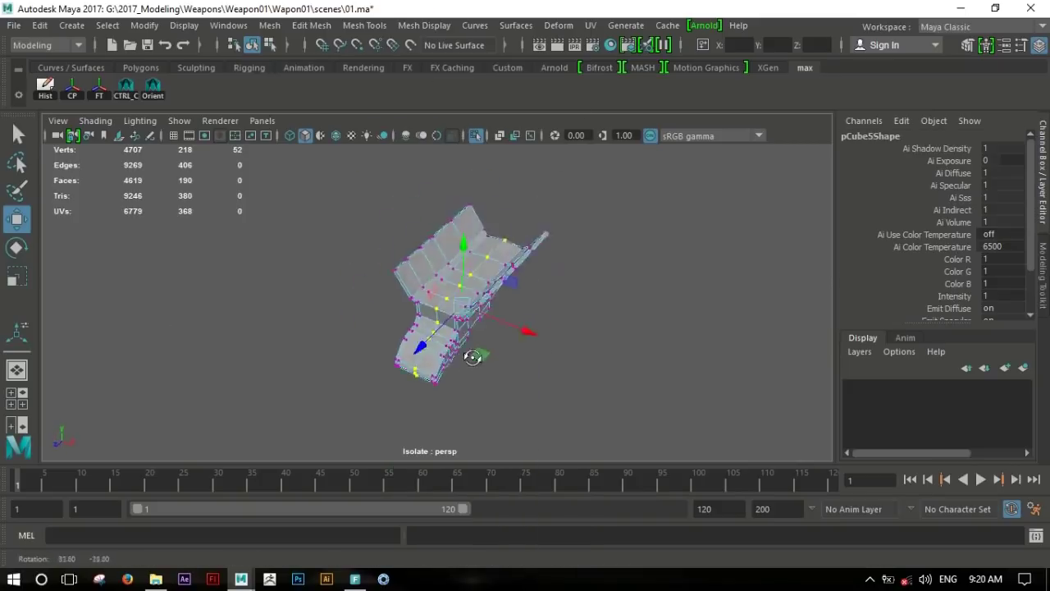
key("f")
Show all objects again and return pCube1 to Translate X 0 beside the grip.
right_click_drag(481, 246, 572, 224, "shift")
key("F8")
key("q")
mouse_move(553, 339)
left_mouse_down("alt")
mouse_move(368, 211)
mouse_move(634, 208)
mouse_move(686, 217)
mouse_move(743, 299)
mouse_move(485, 321)
mouse_move(452, 281)
left_mouse_up("alt")
left_click(452, 280)
mouse_move(681, 369)
left_mouse_down("alt")
mouse_move(605, 365)
mouse_move(758, 361)
mouse_move(537, 287)
mouse_move(394, 258)
mouse_move(640, 254)
mouse_move(633, 345)
mouse_move(394, 246)
mouse_move(523, 299)
left_mouse_up("alt")
key("ctrl+1")
left_click(757, 362)
left_click(757, 365)
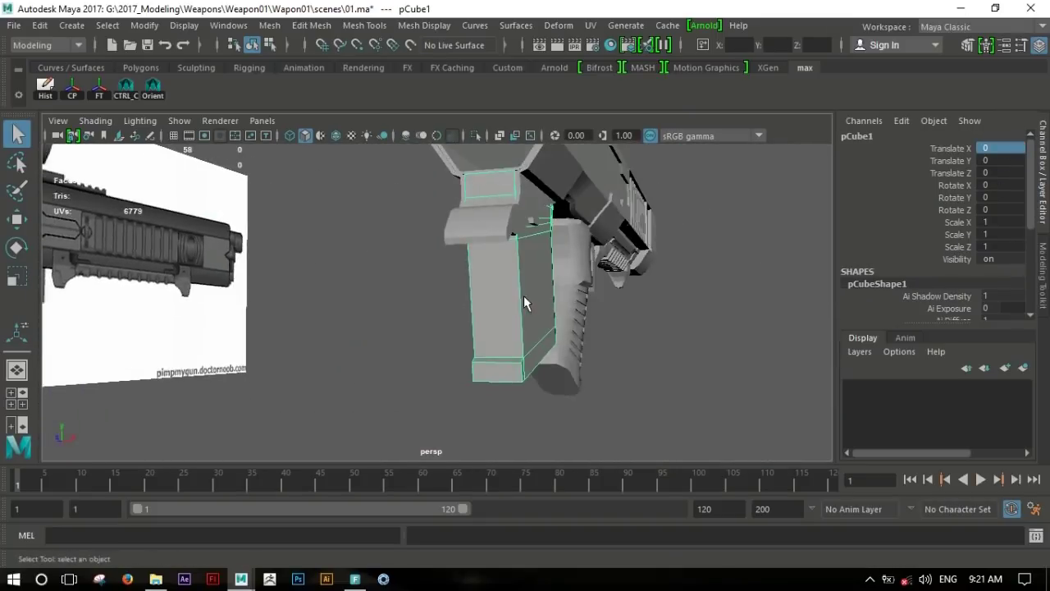
Add offset edge loops along the top edge of the stock pCube5.
mouse_move(581, 283)
left_mouse_down("alt")
mouse_move(525, 287)
mouse_move(672, 310)
mouse_move(618, 369)
mouse_move(522, 335)
mouse_move(640, 321)
left_mouse_up("alt")
key("f")
scroll(617, 307, "up", 5)
left_click(445, 234)
left_click_drag(445, 235, 590, 307, "alt")
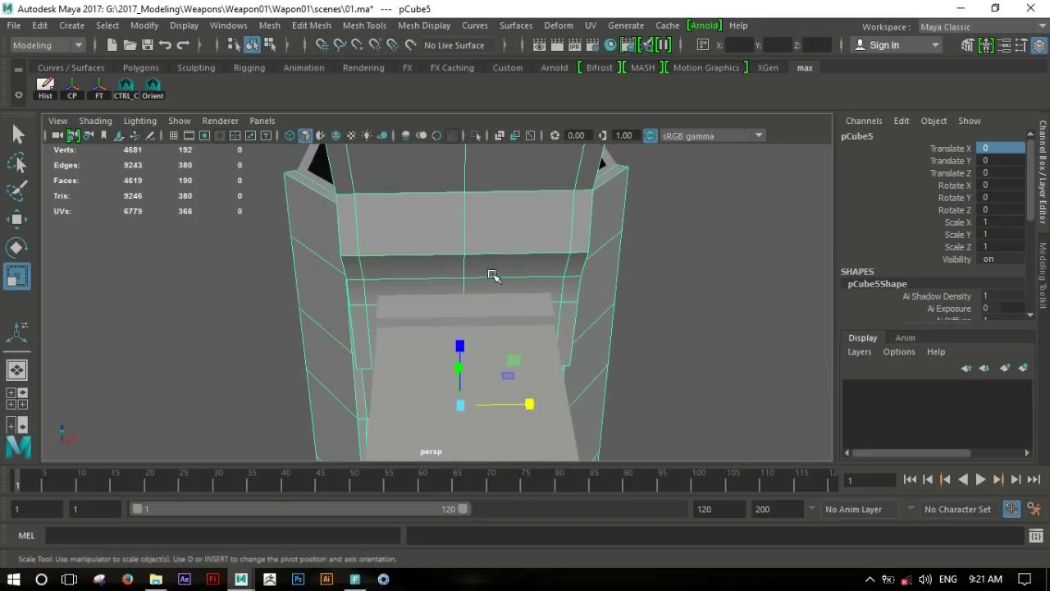
right_click(467, 231, "shift")
left_click(463, 320)
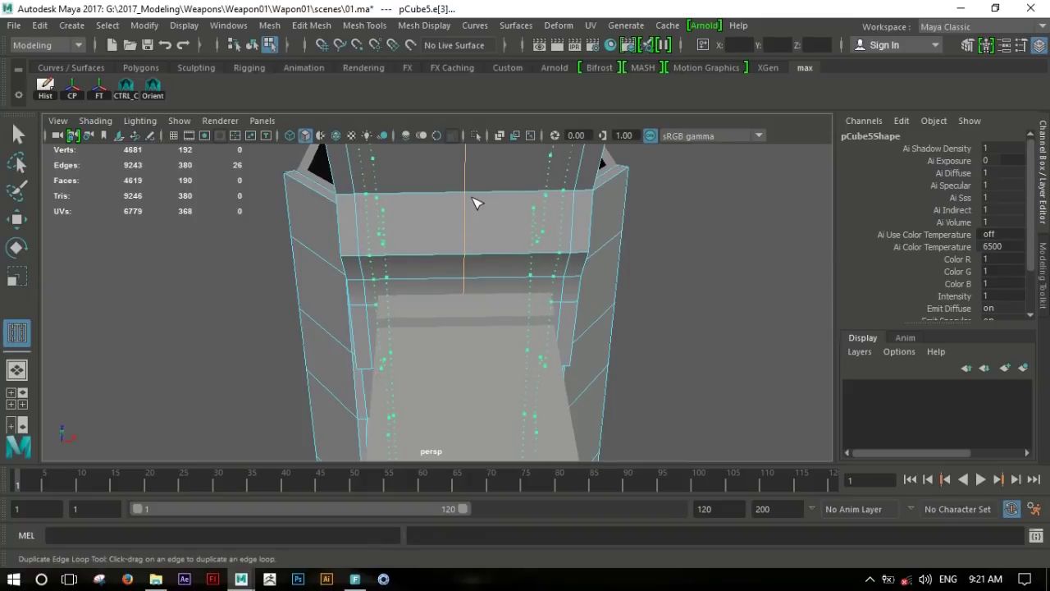
mouse_move(560, 324)
left_mouse_down("alt")
mouse_move(610, 286)
mouse_move(453, 298)
left_mouse_up("alt")
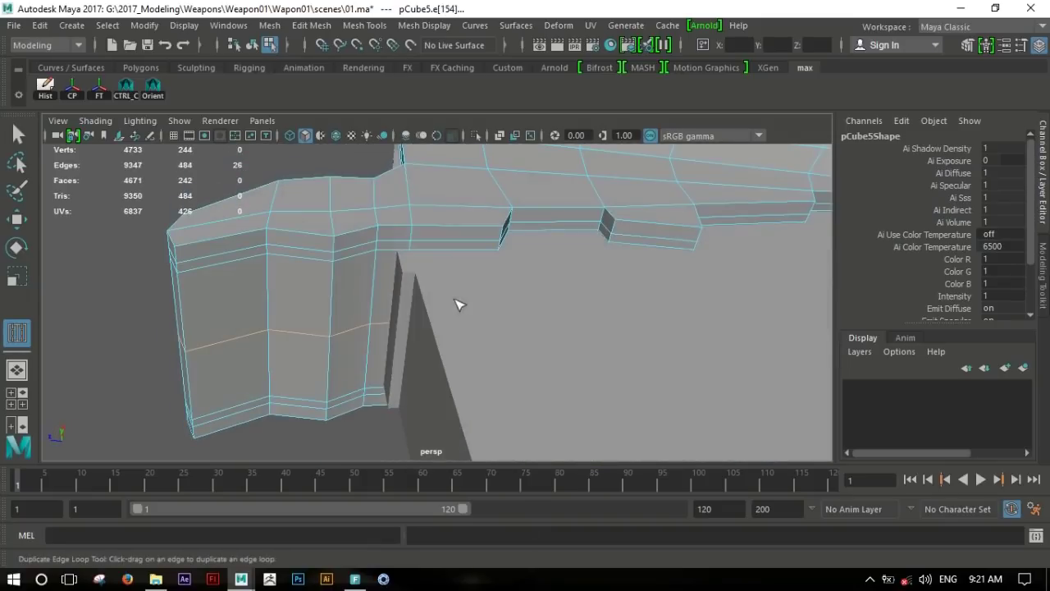
Multi-Cut a horizontal edge loop through the stock side near the grip.
right_click_drag(394, 226, 197, 223, "shift")
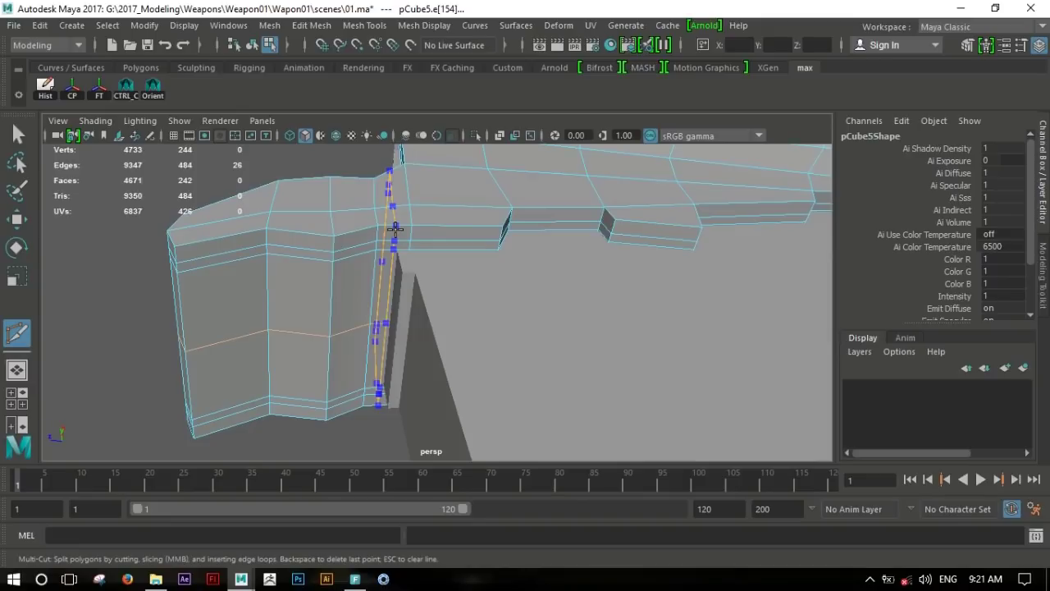
left_click(397, 229, "ctrl")
mouse_move(462, 259)
left_mouse_down("alt")
mouse_move(431, 248)
mouse_move(305, 370)
mouse_move(502, 345)
mouse_move(508, 254)
mouse_move(585, 287)
left_mouse_up("alt")
mouse_move(517, 326)
left_mouse_down("alt")
mouse_move(416, 243)
mouse_move(492, 345)
mouse_move(621, 345)
mouse_move(375, 272)
mouse_move(539, 249)
mouse_move(441, 234)
left_mouse_up("alt")
left_click(403, 236)
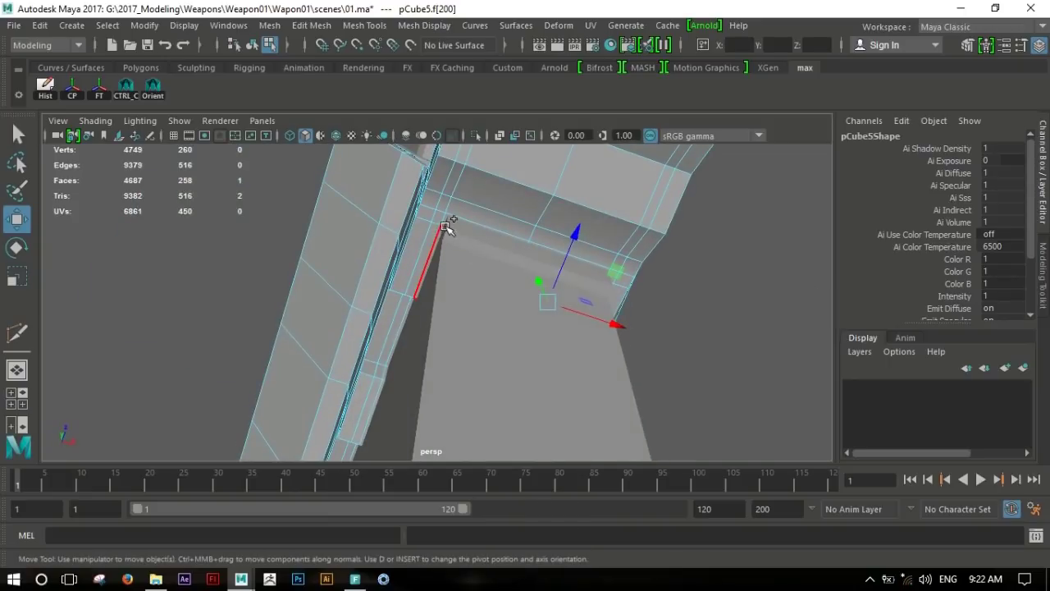
Isolate the stock mesh pCube5 and select a loop of faces along its top.
mouse_move(558, 246)
left_mouse_down("alt")
mouse_move(508, 263)
mouse_move(513, 275)
left_mouse_up("alt")
key("F8")
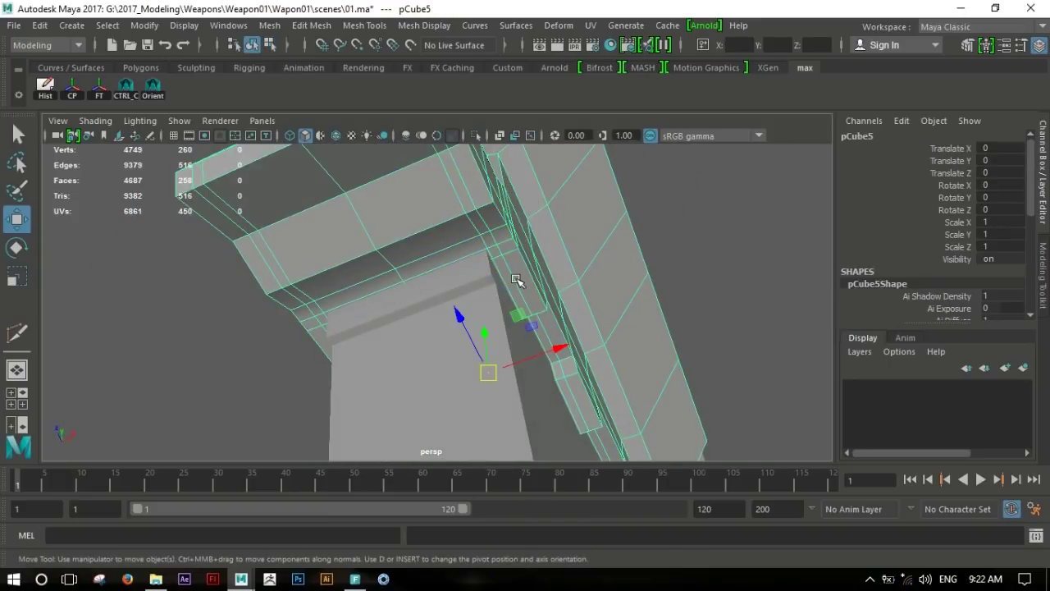
key("ctrl+1")
left_click_drag(517, 279, 530, 277, "alt")
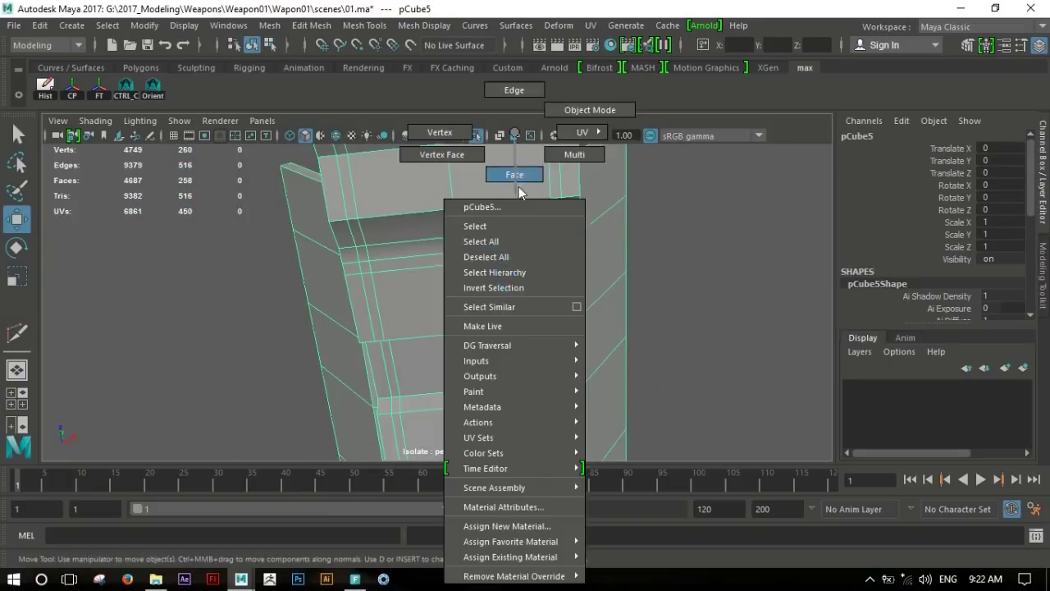
right_click_drag(513, 136, 513, 174)
mouse_move(453, 305)
left_mouse_down("alt")
mouse_move(534, 251)
mouse_move(358, 305)
mouse_move(363, 292)
left_mouse_up("alt")
left_click(534, 251, "shift")
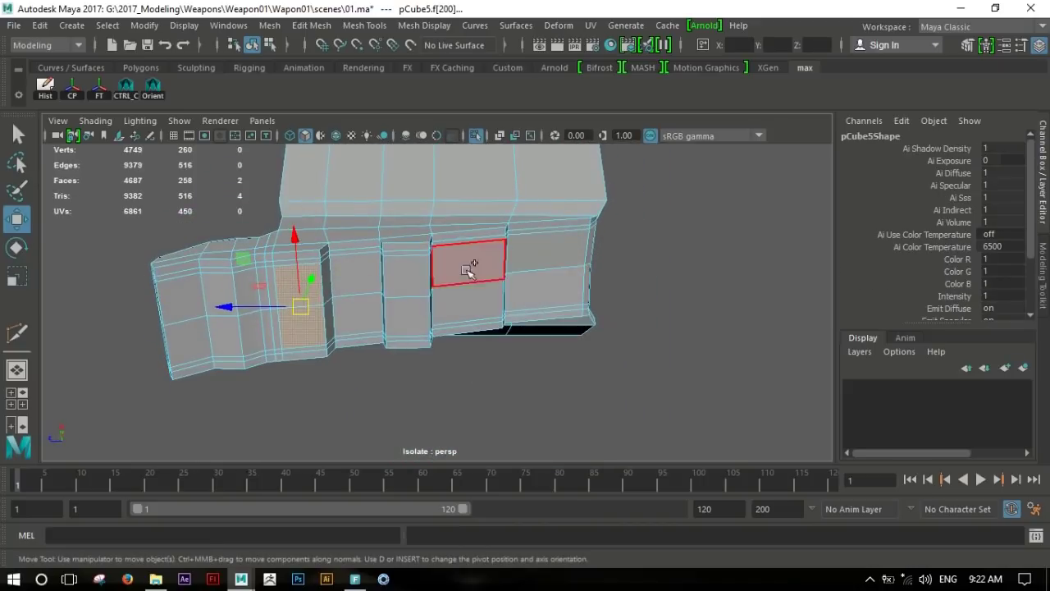
left_click_drag(469, 267, 470, 272, "alt")
double_click(554, 275, "shift")
mouse_move(555, 275)
left_mouse_down("alt")
mouse_move(575, 270)
mouse_move(558, 330)
mouse_move(715, 284)
mouse_move(712, 228)
mouse_move(579, 271)
mouse_move(443, 380)
mouse_move(363, 359)
mouse_move(412, 341)
mouse_move(356, 382)
mouse_move(485, 295)
mouse_move(664, 363)
mouse_move(387, 328)
mouse_move(359, 368)
mouse_move(488, 320)
left_mouse_up("alt")
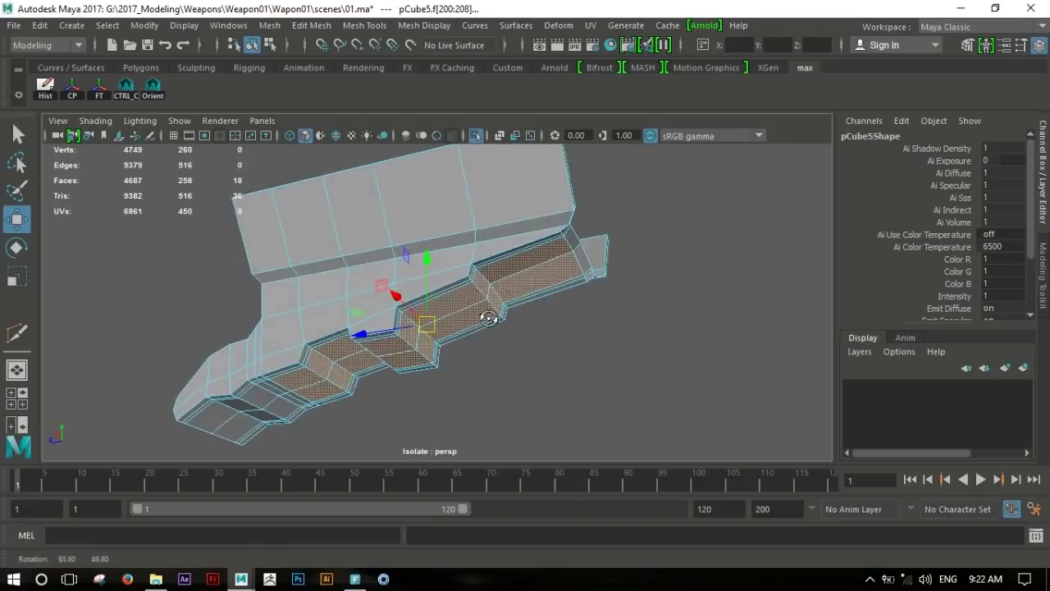
Extrude the top face strip and sink it inward with Local Translate Z -0.11.
right_click_drag(478, 275, 476, 287, "shift")
mouse_move(476, 287)
left_mouse_down("alt")
mouse_move(393, 288)
mouse_move(550, 274)
mouse_move(434, 313)
left_mouse_up("alt")
mouse_move(476, 261)
left_mouse_down("alt")
mouse_move(277, 298)
mouse_move(274, 271)
mouse_move(357, 341)
mouse_move(358, 328)
left_mouse_up("alt")
mouse_move(357, 328)
left_mouse_down("alt")
mouse_move(438, 286)
mouse_move(341, 310)
mouse_move(352, 293)
left_mouse_up("alt")
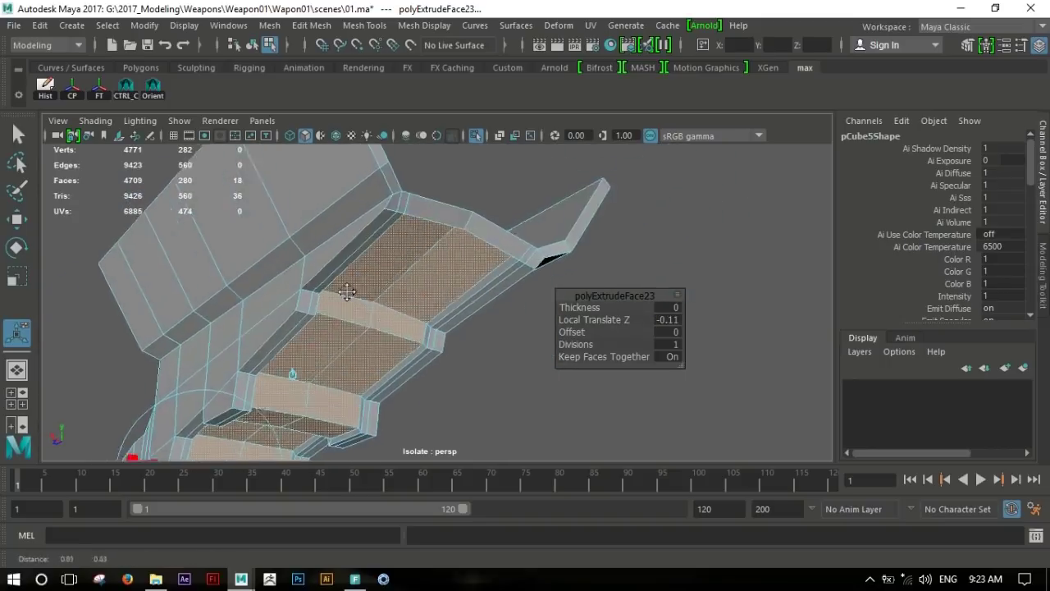
Return to object mode, show the whole pistol again, and reselect the stock mesh.
right_click_drag(399, 323, 494, 271, "alt")
mouse_move(494, 272)
left_mouse_down("alt")
mouse_move(411, 286)
mouse_move(402, 257)
left_mouse_up("alt")
left_click(435, 297)
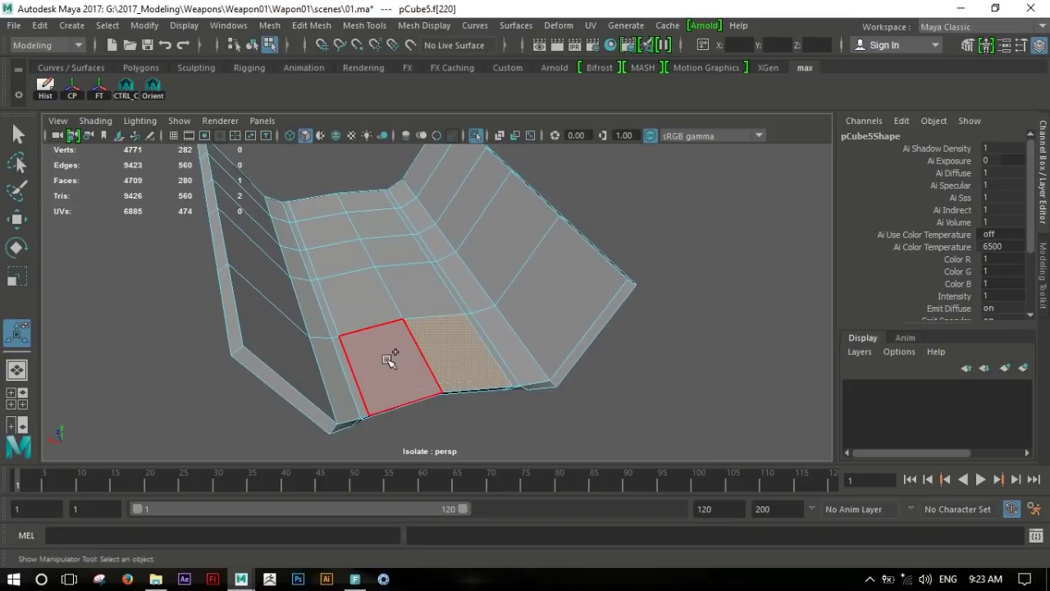
key("F8")
left_click(697, 359)
mouse_move(696, 359)
left_mouse_down("alt")
mouse_move(530, 321)
mouse_move(704, 235)
mouse_move(588, 227)
mouse_move(460, 312)
left_mouse_up("alt")
left_click(459, 312)
key("ctrl+1")
left_click(745, 205)
mouse_move(745, 205)
left_mouse_down("alt")
mouse_move(570, 220)
mouse_move(460, 286)
mouse_move(516, 219)
mouse_move(399, 253)
mouse_move(452, 251)
mouse_move(527, 293)
left_mouse_up("alt")
mouse_move(504, 273)
right_mouse_down("alt")
mouse_move(639, 283)
mouse_move(534, 274)
right_mouse_up("alt")
left_click(503, 305)
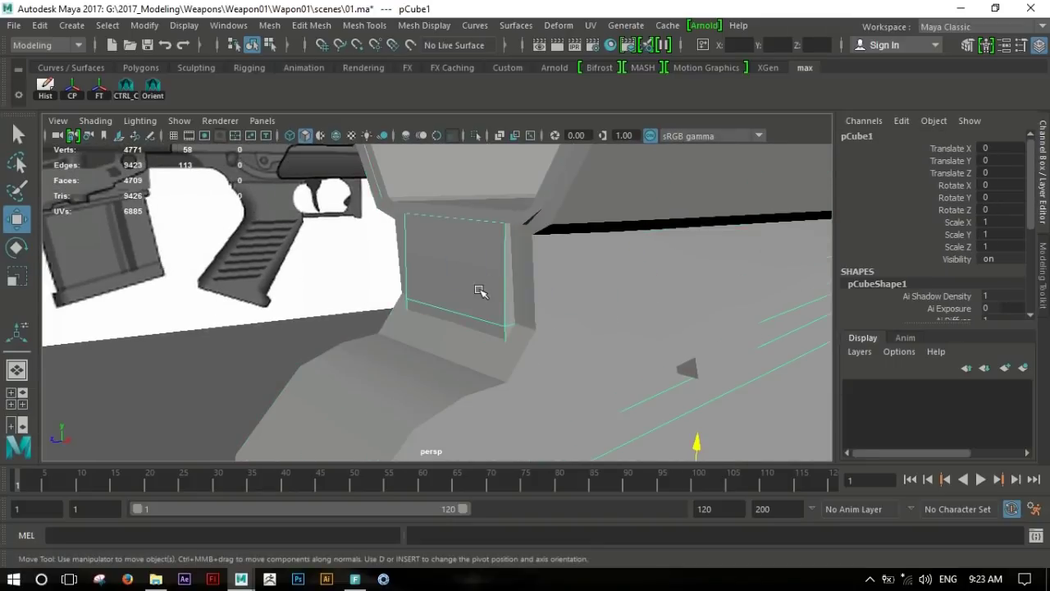
Isolate magazine block pCube1 and pull its two top corner vertices vtx[24:25] outward.
key("ctrl+1")
right_click_drag(481, 134, 558, 110)
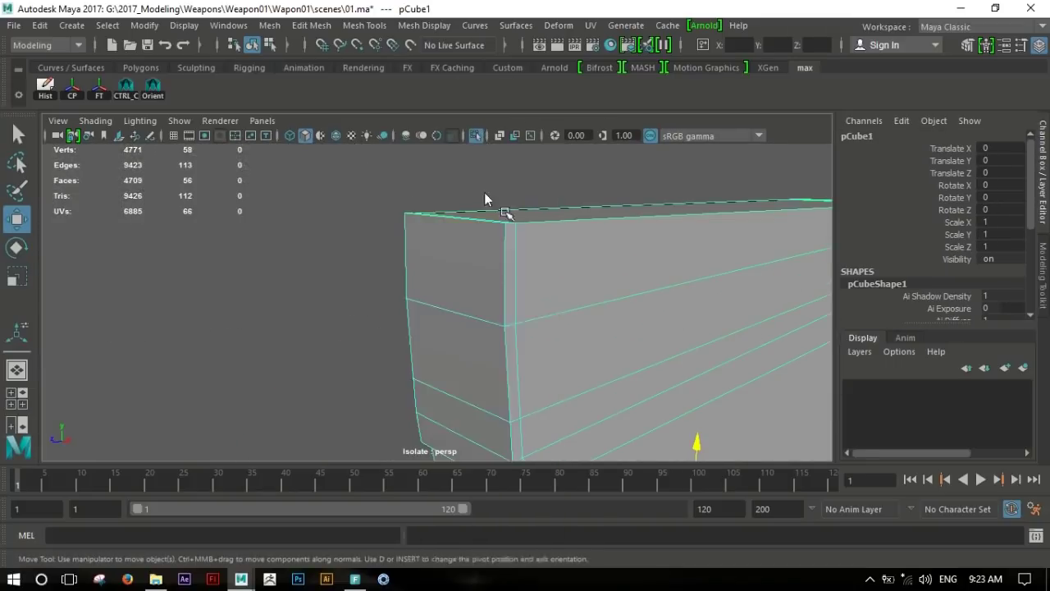
left_click_drag(468, 281, 379, 246, "alt")
left_click_drag(404, 289, 405, 289)
mouse_move(405, 289)
left_mouse_down("alt")
mouse_move(633, 270)
mouse_move(605, 228)
left_mouse_up("alt")
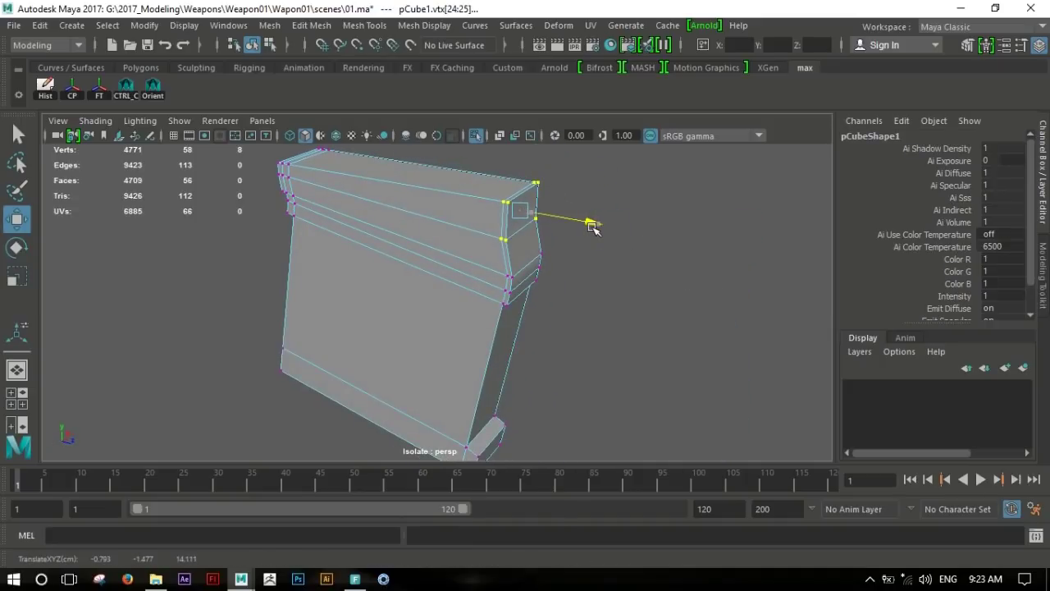
Show the rest of the weapon again and select the grip piece in side view.
key("F8")
left_click(492, 258)
scroll(408, 296, "up", 5)
mouse_move(408, 296)
left_mouse_down("alt")
mouse_move(612, 340)
mouse_move(292, 277)
mouse_move(555, 317)
mouse_move(422, 304)
mouse_move(468, 241)
mouse_move(570, 305)
mouse_move(668, 317)
mouse_move(783, 310)
mouse_move(570, 304)
mouse_move(424, 327)
mouse_move(492, 328)
left_mouse_up("alt")
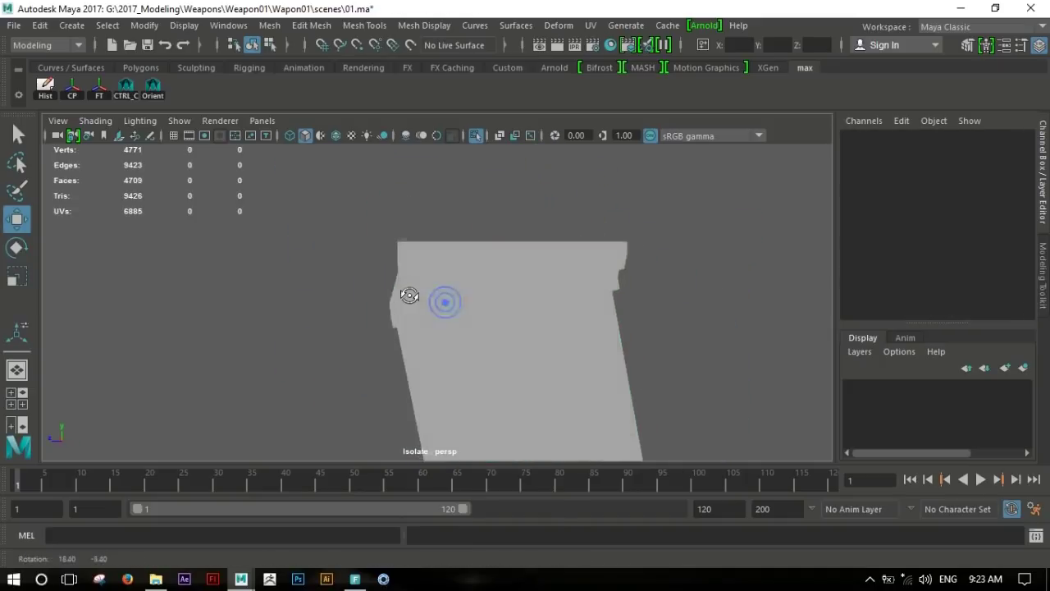
key("ctrl+1")
left_click(556, 317)
left_click(534, 312)
key("space")
key("space")
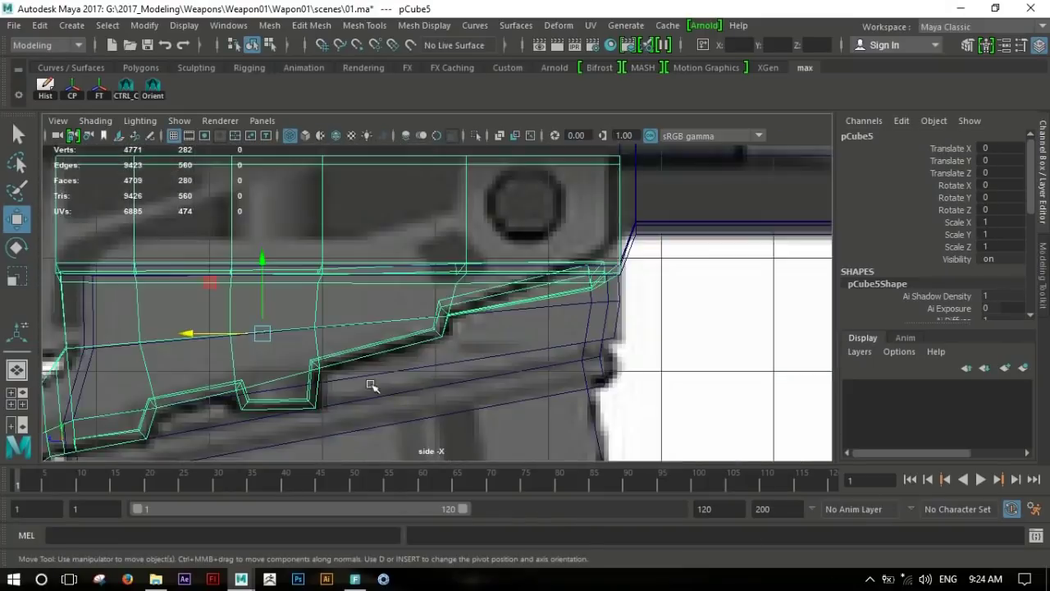
Box-select the vertices at the grip piece's front tip in vertex mode.
scroll(510, 316, "up", 3)
right_click_drag(510, 316, 386, 246)
left_click_drag(326, 232, 452, 373)
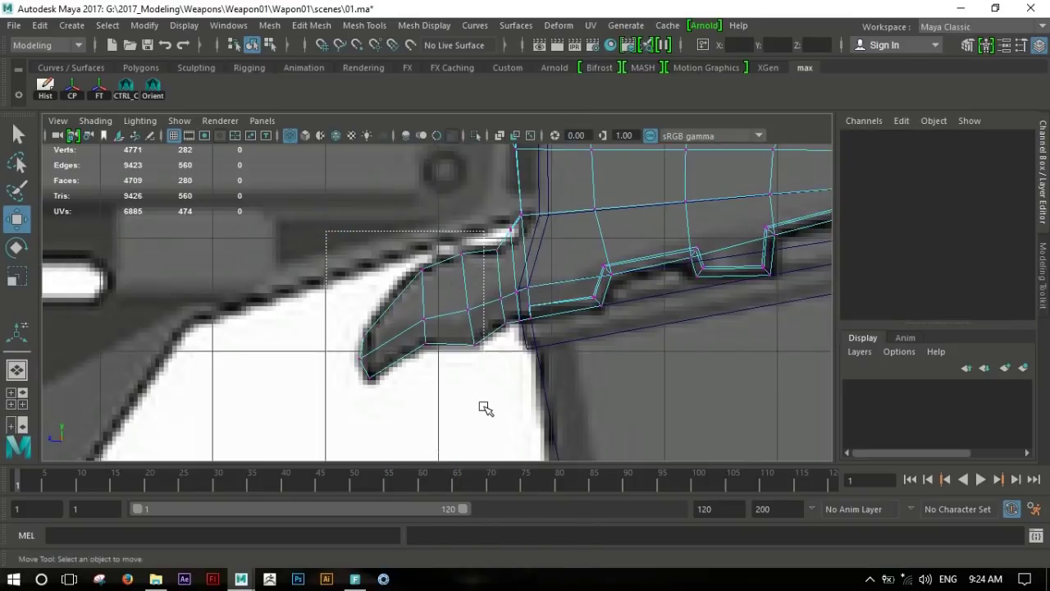
left_click_drag(484, 408, 482, 408)
scroll(668, 356, "up", 2)
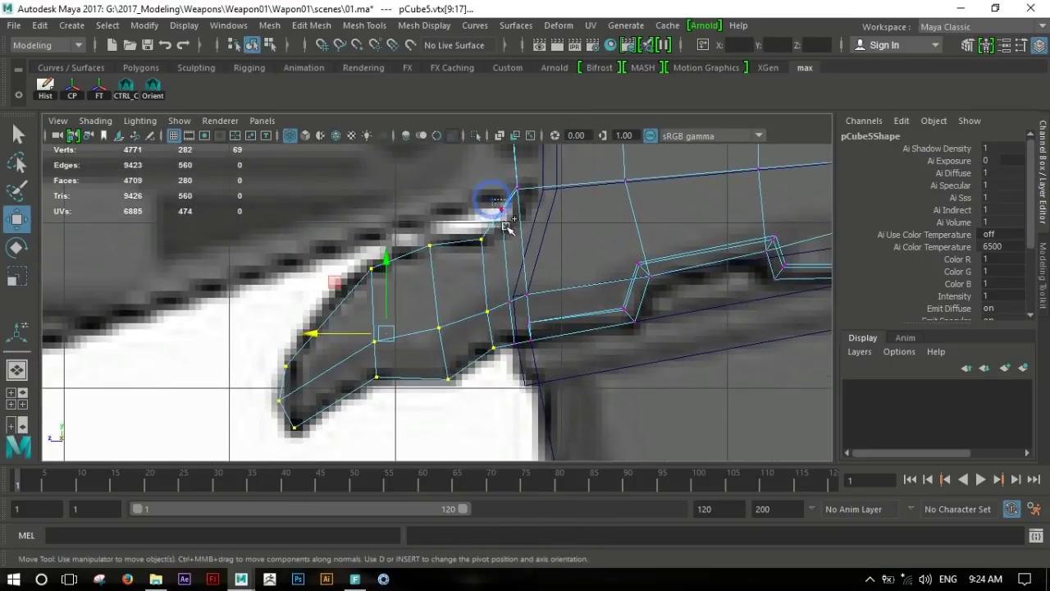
Reposition the tip vertices in side and perspective views to match the reference outline.
key("space")
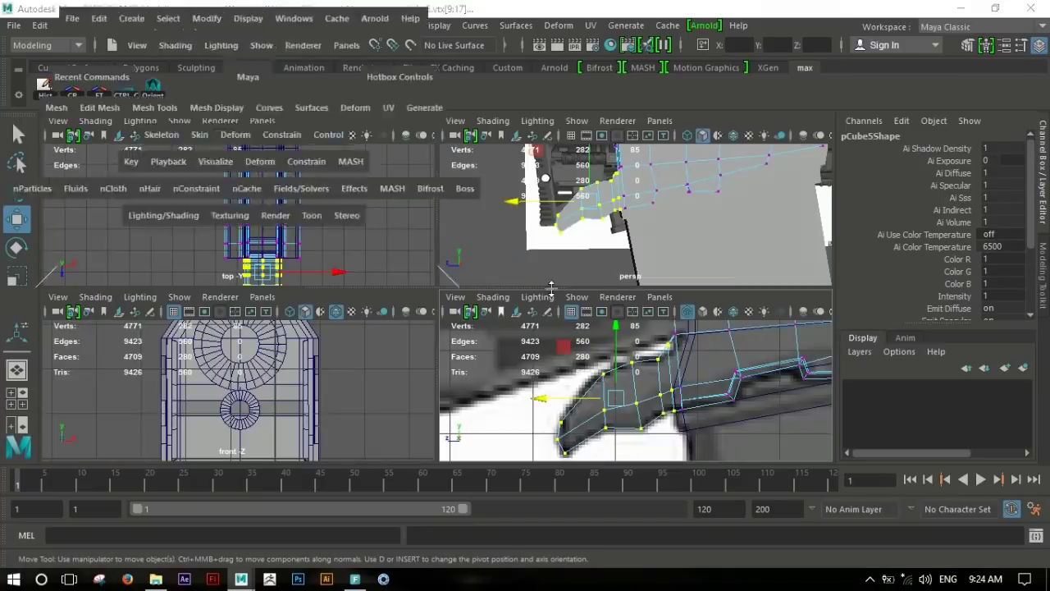
key("space")
mouse_move(558, 328)
left_mouse_down("alt")
mouse_move(587, 322)
mouse_move(581, 331)
mouse_move(548, 329)
mouse_move(528, 324)
mouse_move(550, 317)
mouse_move(421, 304)
mouse_move(610, 324)
mouse_move(445, 304)
mouse_move(434, 318)
left_mouse_up("alt")
key("space")
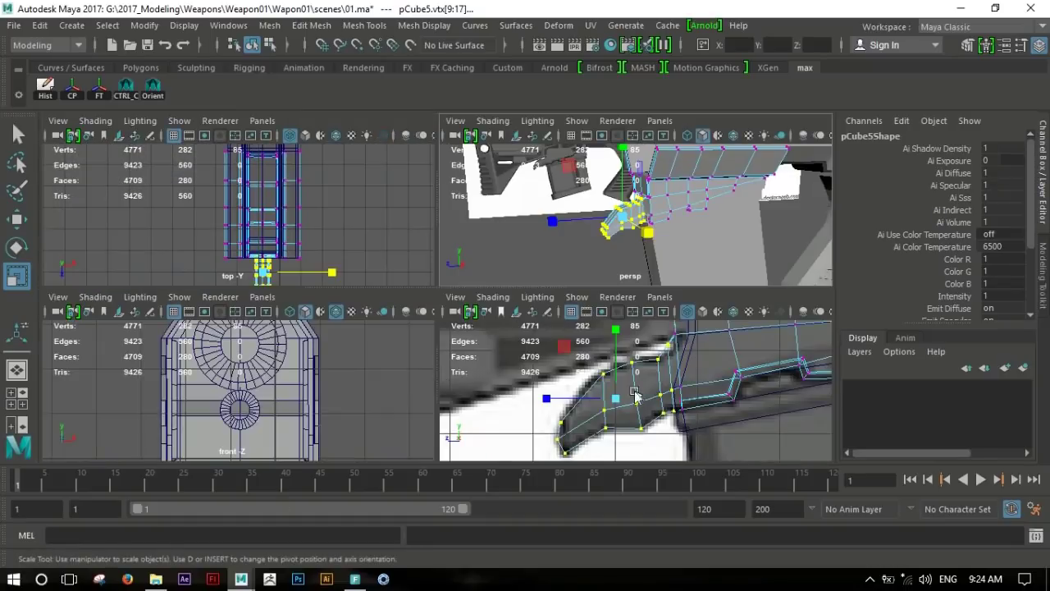
key("space")
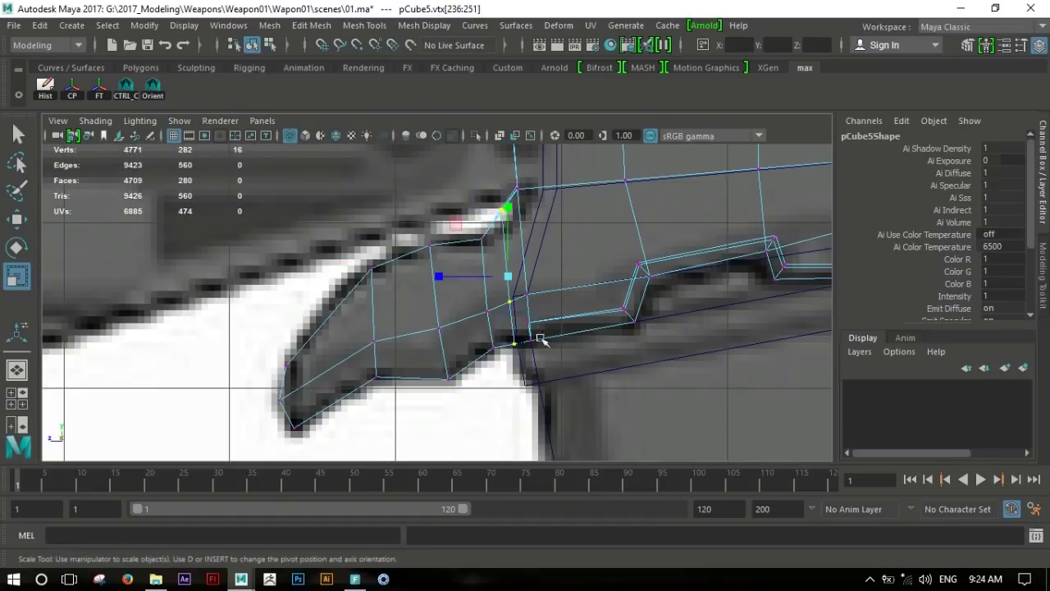
key("space")
key("space")
mouse_move(605, 277)
left_mouse_down("alt")
mouse_move(663, 301)
mouse_move(627, 261)
left_mouse_up("alt")
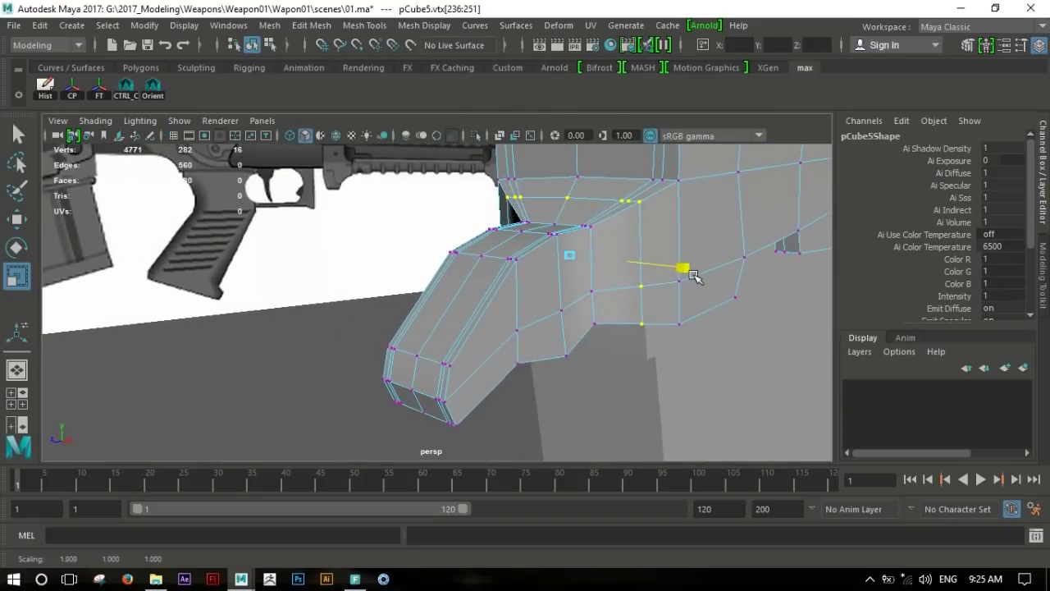
Return to object mode and select the magazine block in its side view.
key("F8")
left_click(340, 319)
mouse_move(339, 319)
left_mouse_down("alt")
mouse_move(410, 296)
mouse_move(403, 254)
mouse_move(567, 209)
mouse_move(464, 304)
mouse_move(468, 293)
mouse_move(347, 253)
mouse_move(449, 259)
left_mouse_up("alt")
right_click_drag(448, 260, 452, 274, "alt")
left_click_drag(452, 274, 501, 291, "alt")
mouse_move(501, 291)
right_mouse_down("alt")
mouse_move(523, 303)
mouse_move(527, 286)
right_mouse_up("alt")
mouse_move(528, 286)
left_mouse_down("alt")
mouse_move(440, 305)
mouse_move(432, 321)
left_mouse_up("alt")
left_click(433, 321)
key("space")
key("space")
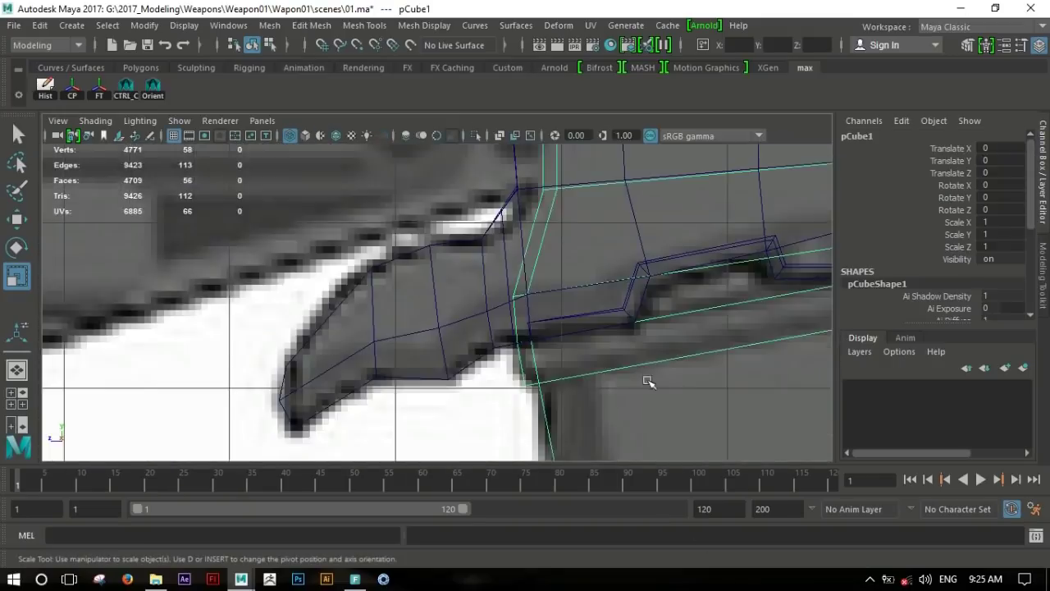
Zoom in on the magazine side and pick the Multi-Cut tool.
scroll(361, 301, "down", 5)
scroll(361, 300, "up", 5)
scroll(532, 353, "up", 2)
right_click_drag(532, 353, 493, 394, "shift")
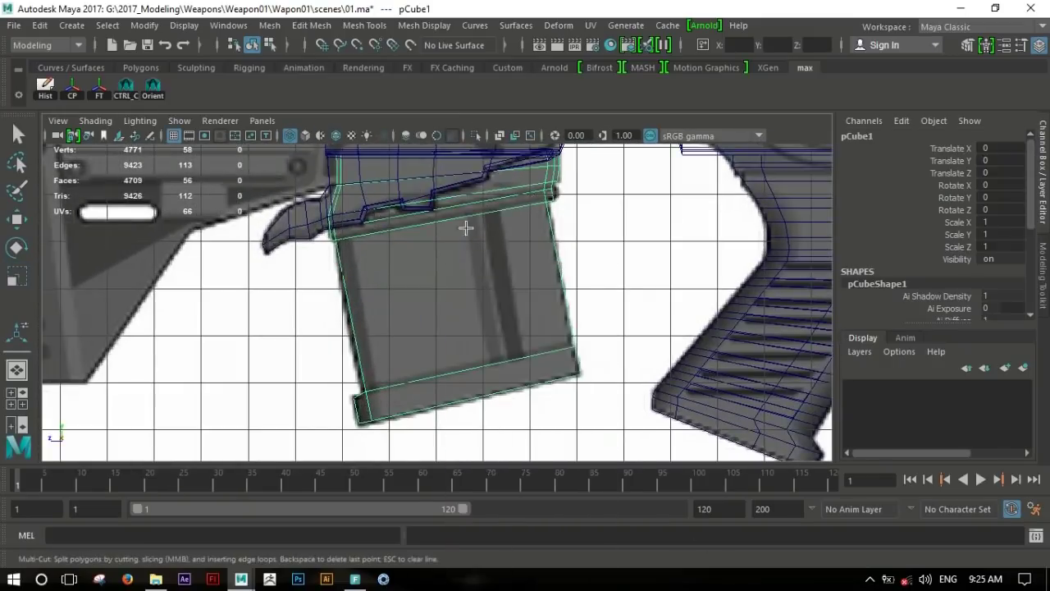
Cut vertical edge loops down the magazine side and select the narrow strip face f[65].
left_click(529, 353, "ctrl")
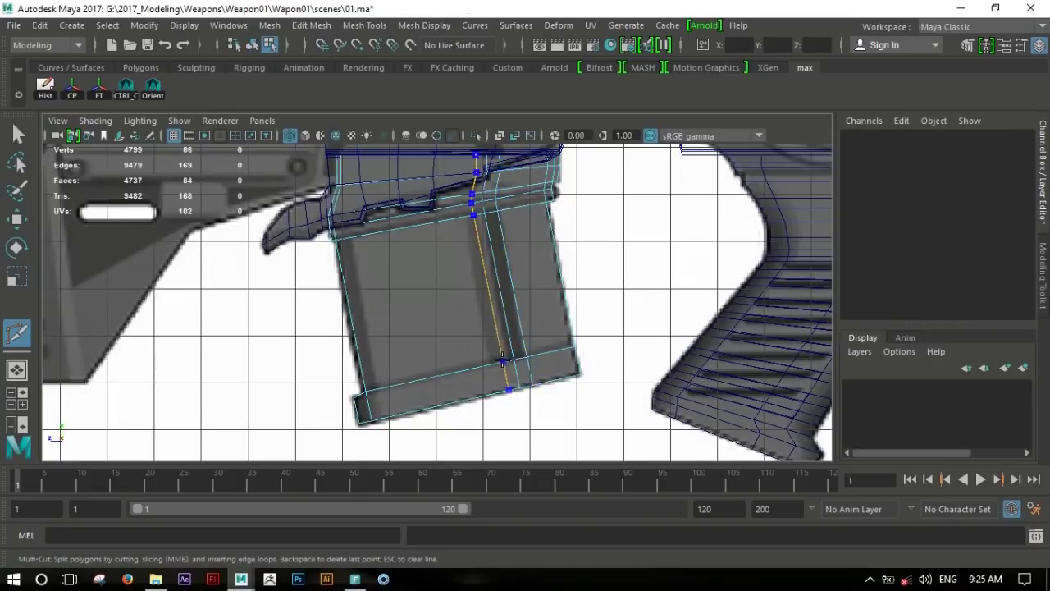
left_click(510, 359, "ctrl")
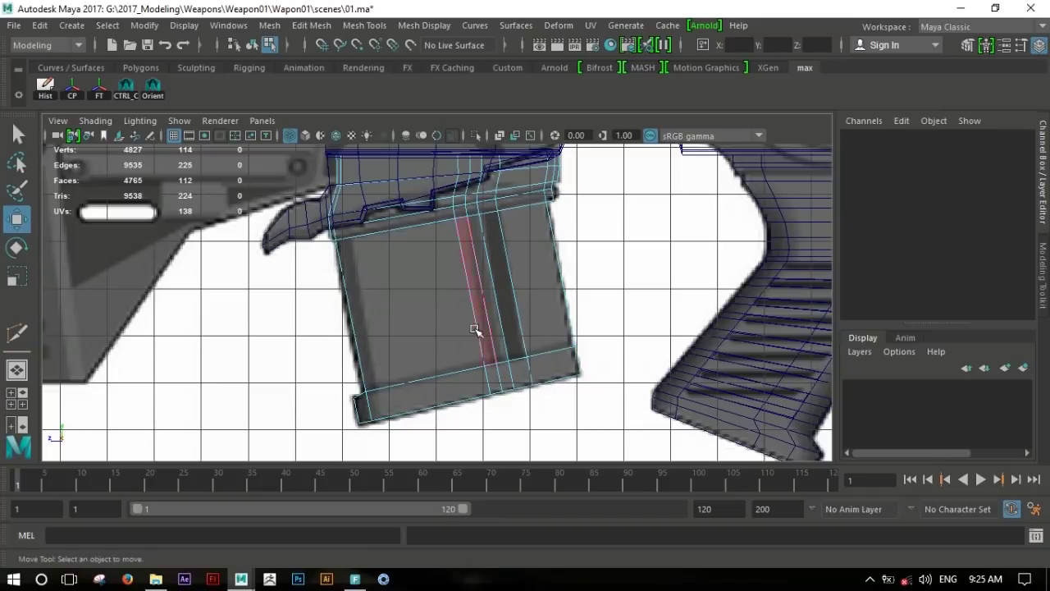
scroll(476, 333, "up", 3)
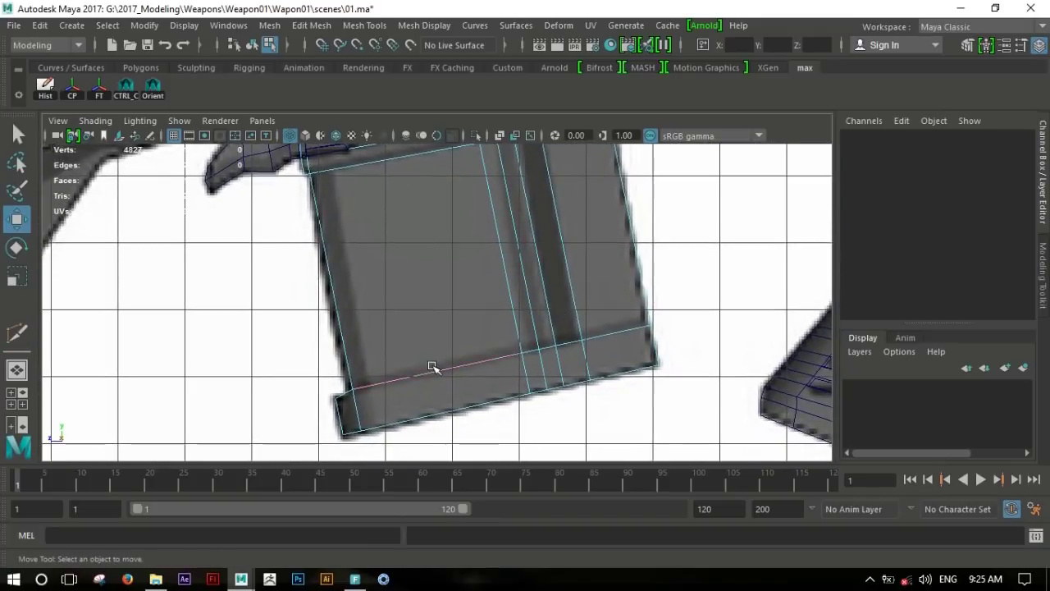
right_click_drag(373, 369, 369, 386, "shift")
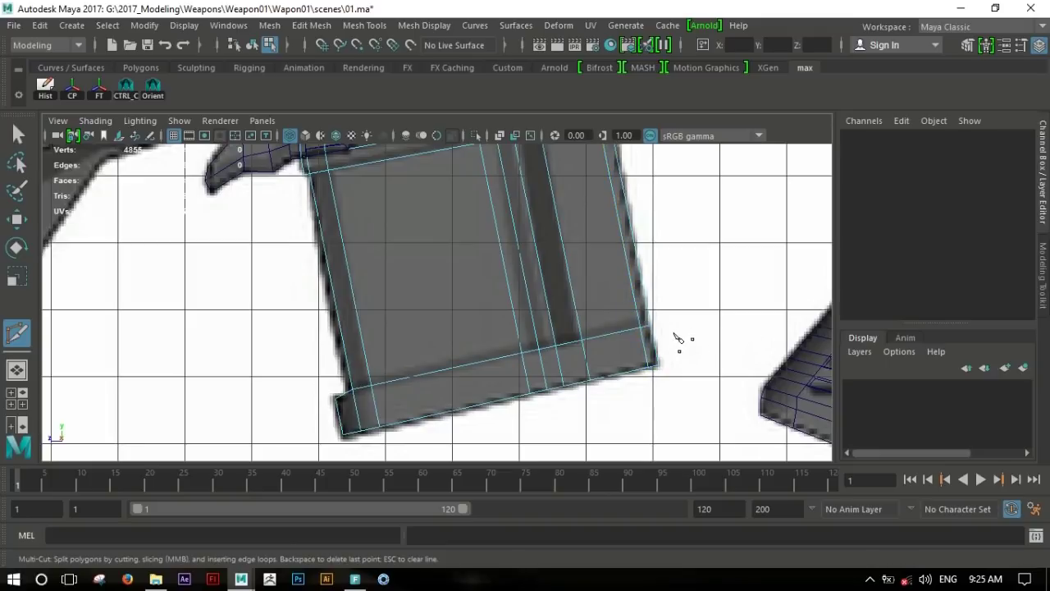
scroll(566, 257, "down", 2)
right_click_drag(566, 247, 584, 255)
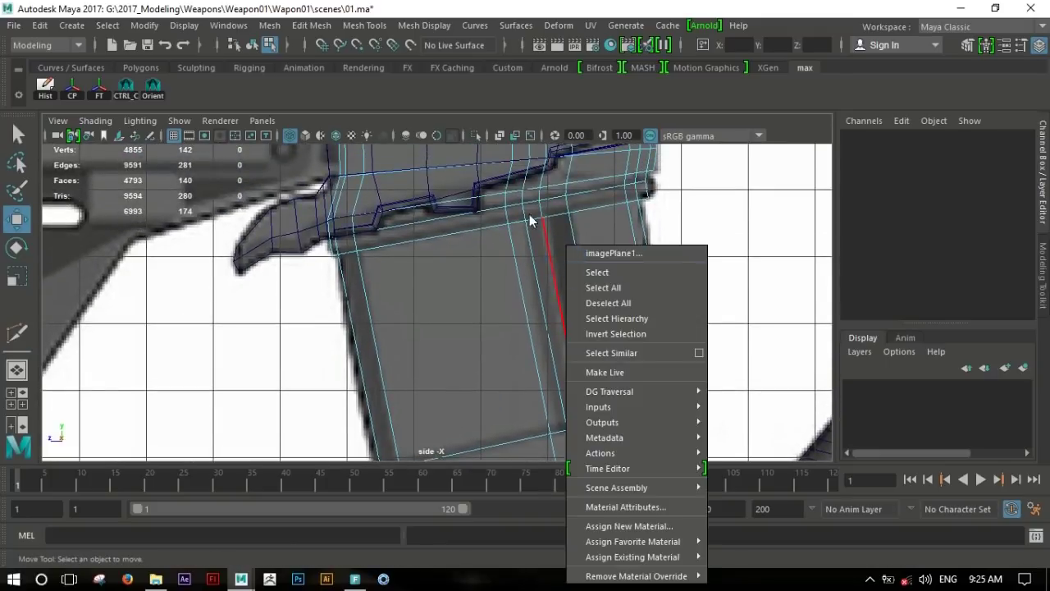
left_click(564, 260)
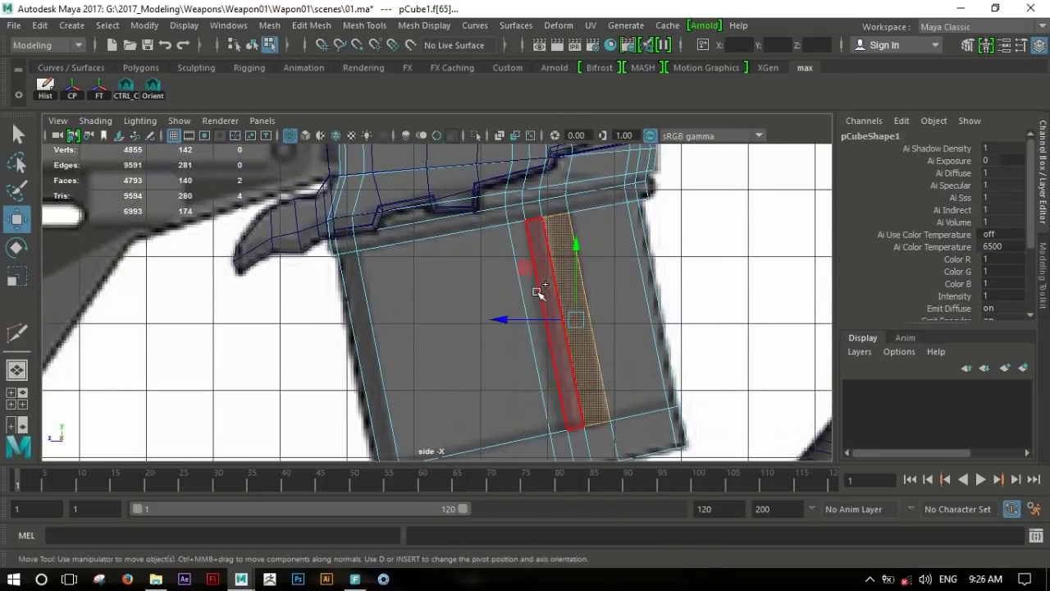
Extrude the narrow strip face on the magazine side inward to form a groove.
scroll(574, 304, "down", 2)
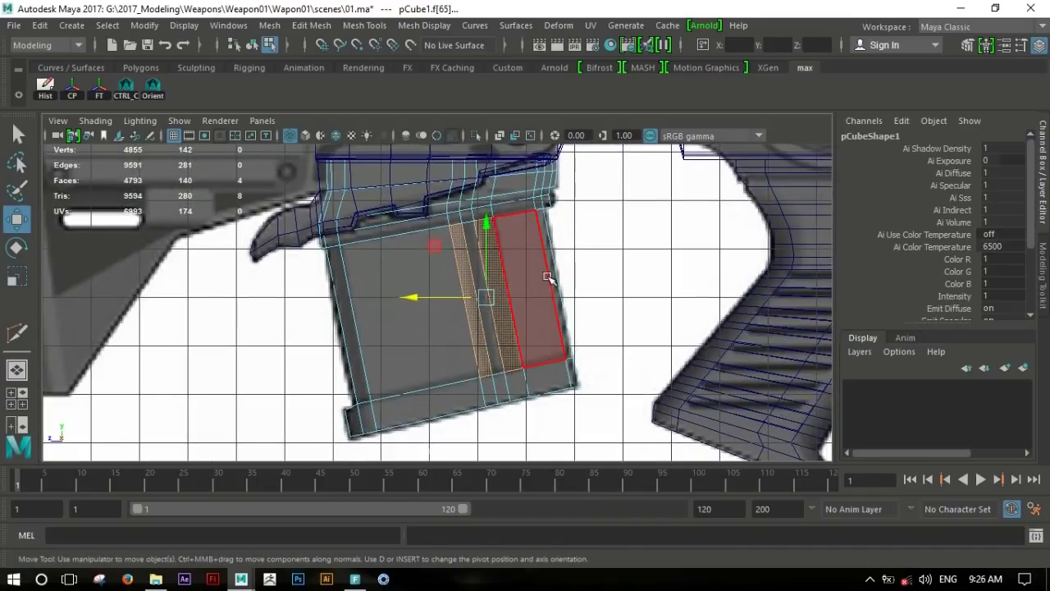
key("space")
key("space")
left_click_drag(550, 280, 505, 299, "alt")
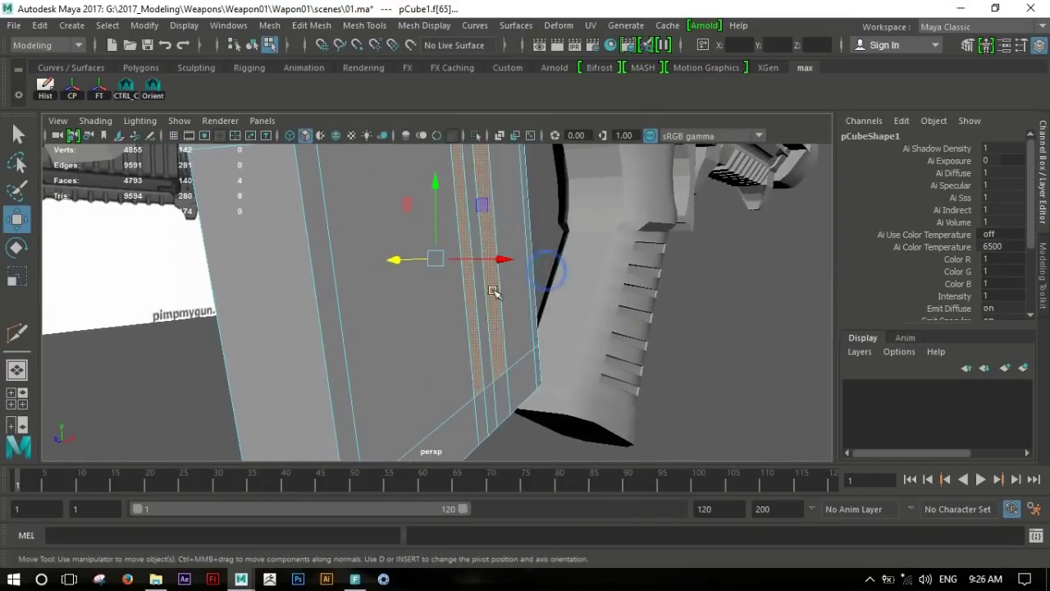
right_click_drag(483, 246, 480, 287, "shift")
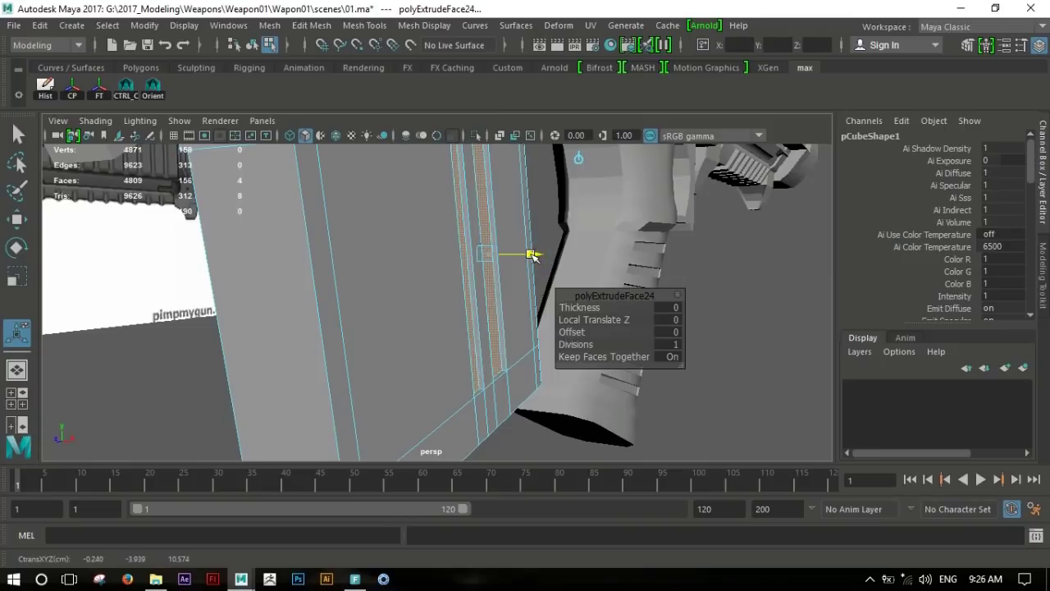
key("q")
left_click(739, 298)
Select a loop of faces around the magazine block, check it edge-on, then return to object mode.
mouse_move(739, 298)
right_mouse_down("alt")
mouse_move(188, 258)
mouse_move(413, 265)
mouse_move(556, 312)
right_mouse_up("alt")
mouse_move(557, 312)
left_mouse_down("alt")
mouse_move(656, 312)
mouse_move(604, 345)
mouse_move(553, 254)
mouse_move(562, 284)
mouse_move(498, 312)
left_mouse_up("alt")
left_click(605, 345)
key("F11")
double_click(492, 365)
mouse_move(491, 365)
left_mouse_down("alt")
mouse_move(504, 298)
mouse_move(536, 311)
mouse_move(496, 297)
mouse_move(461, 313)
left_mouse_up("alt")
mouse_move(537, 299)
left_mouse_down("alt")
mouse_move(631, 298)
mouse_move(591, 250)
mouse_move(506, 293)
mouse_move(445, 293)
mouse_move(619, 266)
mouse_move(503, 287)
left_mouse_up("alt")
key("F8")
mouse_move(497, 379)
left_mouse_down("alt")
mouse_move(596, 262)
mouse_move(615, 300)
mouse_move(492, 356)
left_mouse_up("alt")
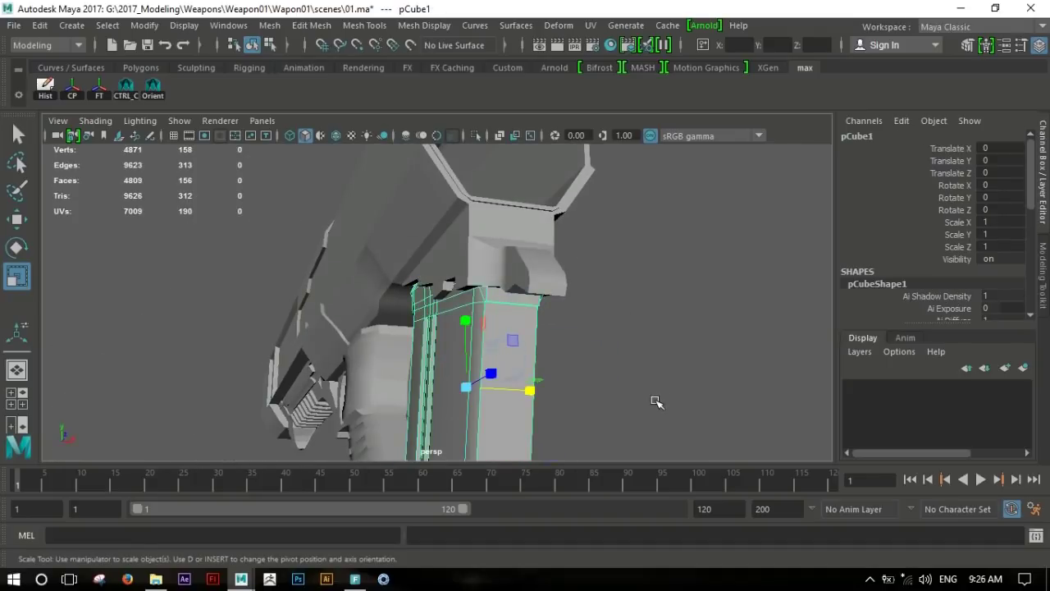
Isolate magazine block pCube1 and select faces at its top.
key("ctrl+1")
mouse_move(654, 402)
left_mouse_down("alt")
mouse_move(555, 347)
mouse_move(535, 252)
left_mouse_up("alt")
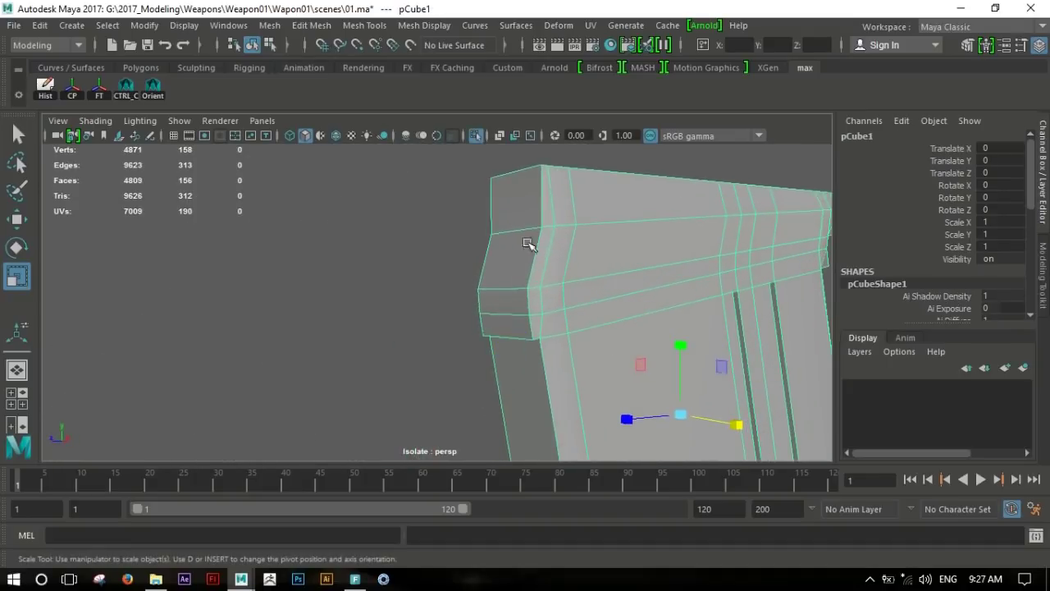
right_click_drag(535, 252, 520, 332)
mouse_move(534, 379)
left_mouse_down("alt")
mouse_move(497, 301)
mouse_move(547, 287)
mouse_move(605, 309)
mouse_move(543, 323)
mouse_move(619, 291)
mouse_move(570, 290)
mouse_move(558, 406)
left_mouse_up("alt")
left_click(497, 300, "shift")
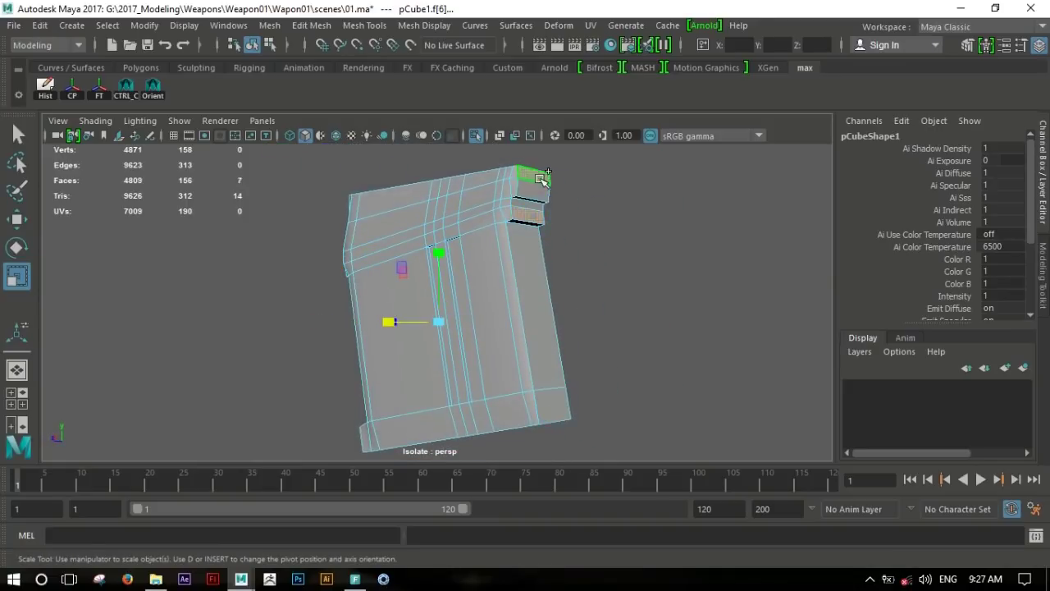
mouse_move(457, 338)
left_mouse_down("alt")
mouse_move(309, 334)
mouse_move(558, 319)
mouse_move(590, 361)
mouse_move(529, 257)
mouse_move(438, 311)
left_mouse_up("alt")
Clear the face selection and reselect the magazine block, zooming in on its corner.
left_click(750, 333)
left_click_drag(595, 235, 674, 336, "alt")
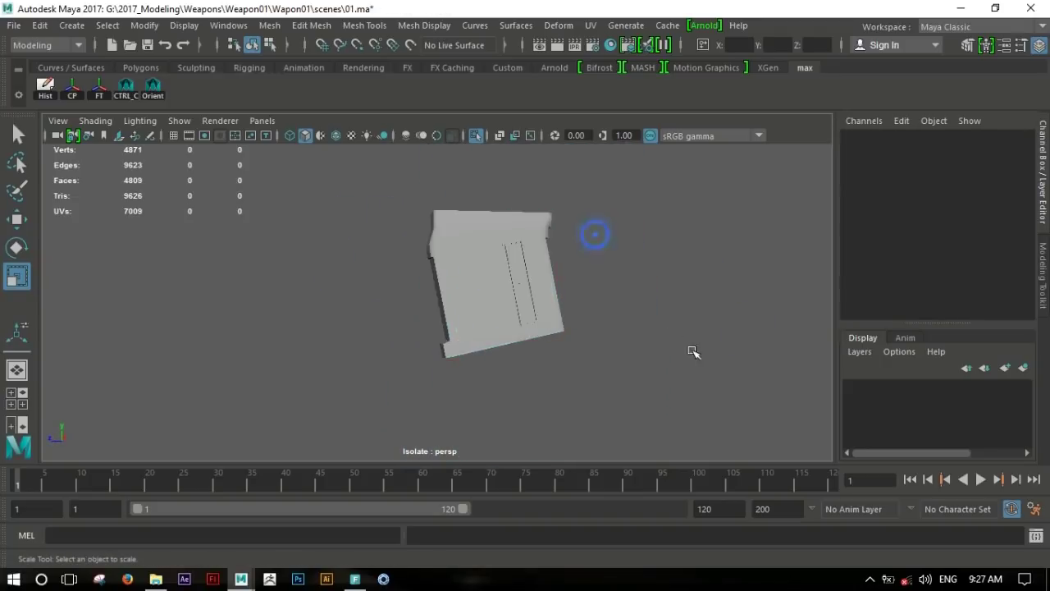
right_click_drag(416, 339, 563, 375, "alt")
mouse_move(562, 375)
left_mouse_down("alt")
mouse_move(534, 358)
mouse_move(527, 312)
mouse_move(614, 300)
mouse_move(547, 347)
mouse_move(591, 332)
mouse_move(547, 342)
mouse_move(534, 319)
mouse_move(517, 344)
left_mouse_up("alt")
left_click(527, 316)
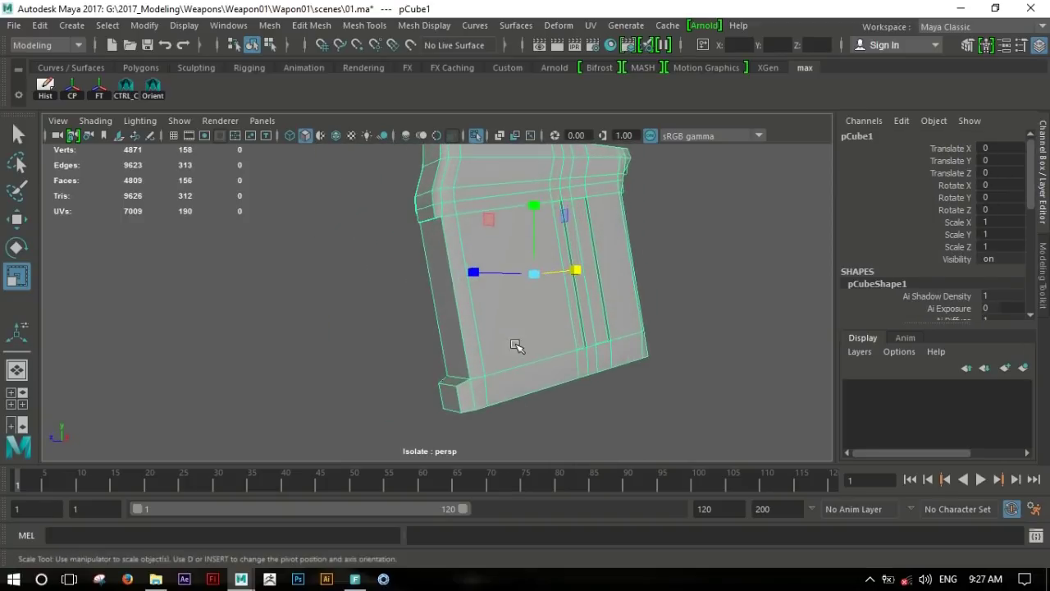
middle_click_drag(516, 344, 554, 380, "alt")
scroll(555, 380, "up", 5)
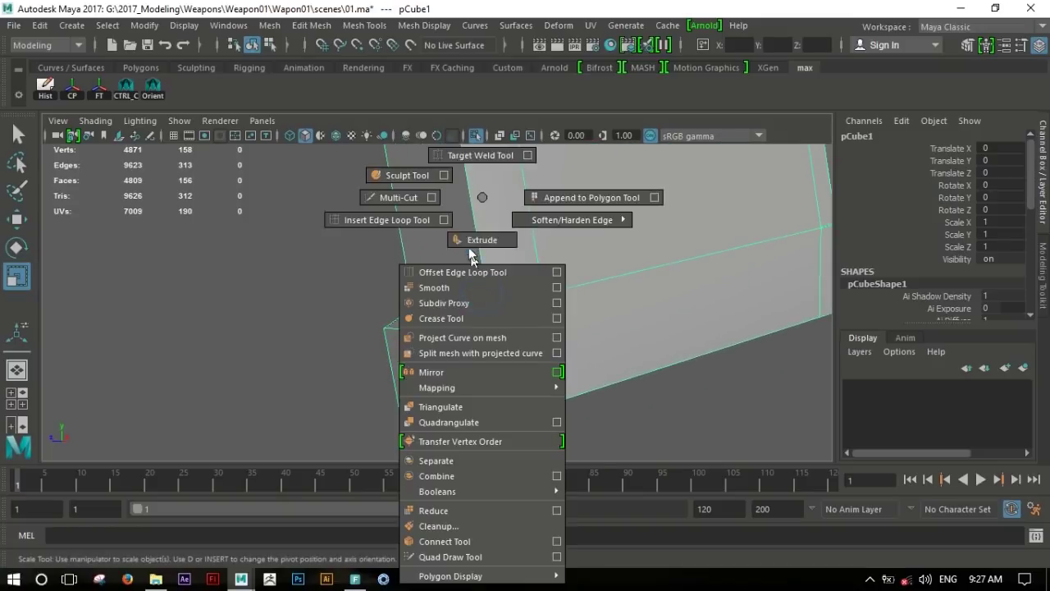
Undo an accidental extrude and Multi-Cut new edge loops across the upper part of the block.
right_click_drag(480, 209, 483, 238, "shift")
key("ctrl+z")
key("ctrl+z")
key("ctrl+z")
right_click_drag(497, 197, 418, 197, "shift")
left_click_drag(602, 282, 462, 222, "alt")
right_click_drag(462, 222, 619, 291, "alt")
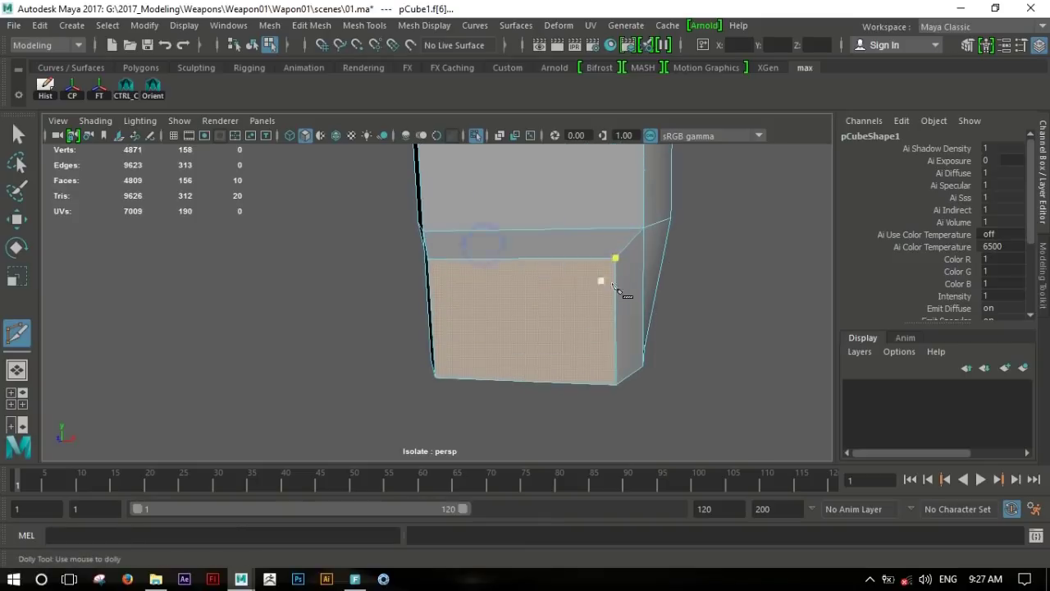
left_click(611, 259, "ctrl")
left_click_drag(533, 226, 505, 262, "alt")
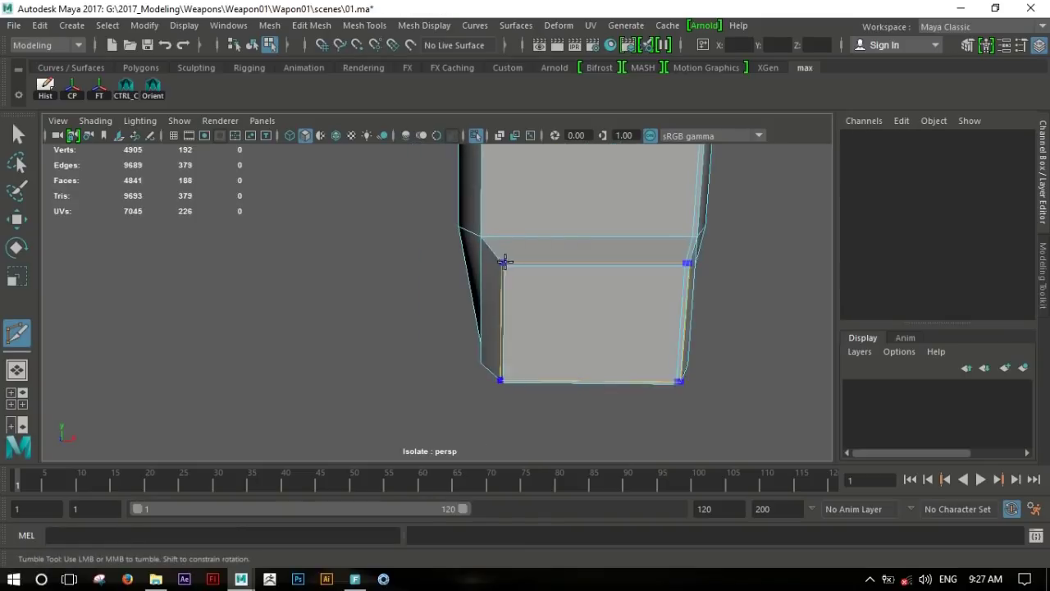
mouse_move(587, 258)
left_mouse_down("alt")
mouse_move(410, 230)
mouse_move(357, 235)
left_mouse_up("alt")
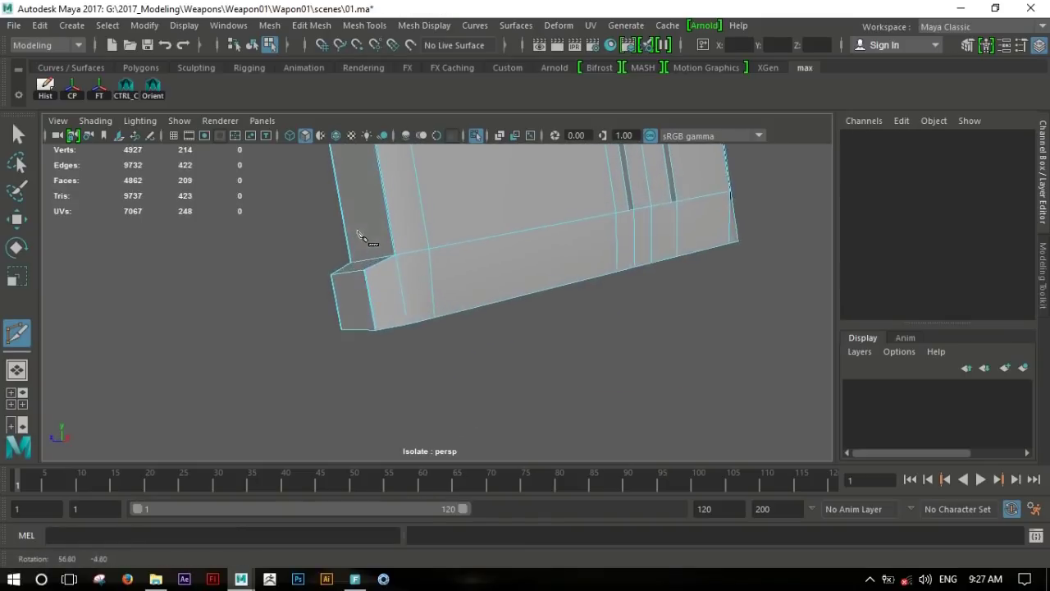
right_click_drag(356, 235, 421, 269, "alt")
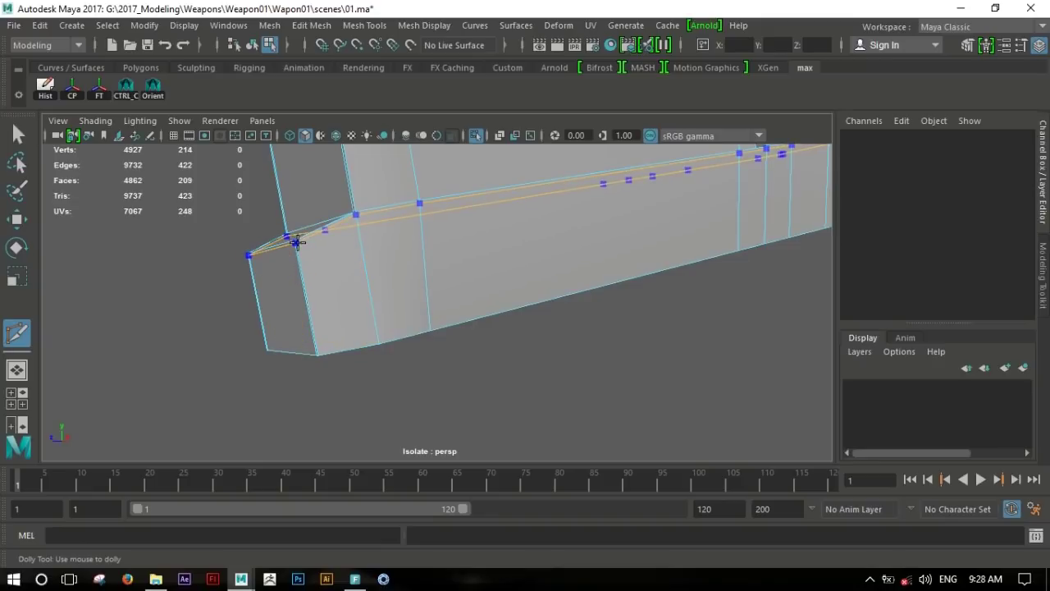
mouse_move(439, 224)
left_mouse_down("alt")
mouse_move(591, 351)
mouse_move(504, 298)
left_mouse_up("alt")
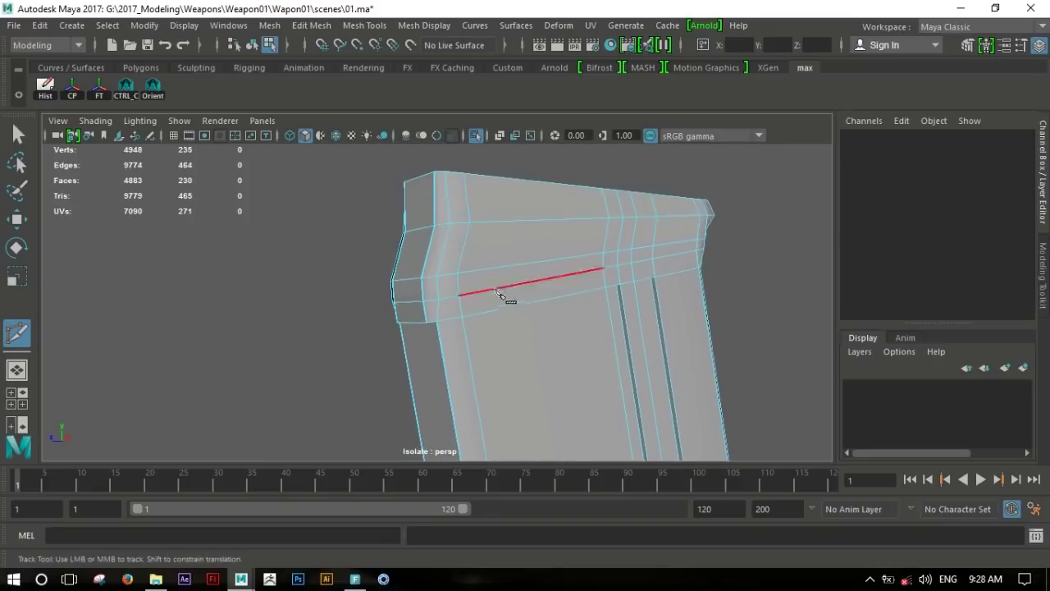
right_click_drag(492, 262, 645, 302, "alt")
left_click_drag(644, 302, 480, 207, "alt")
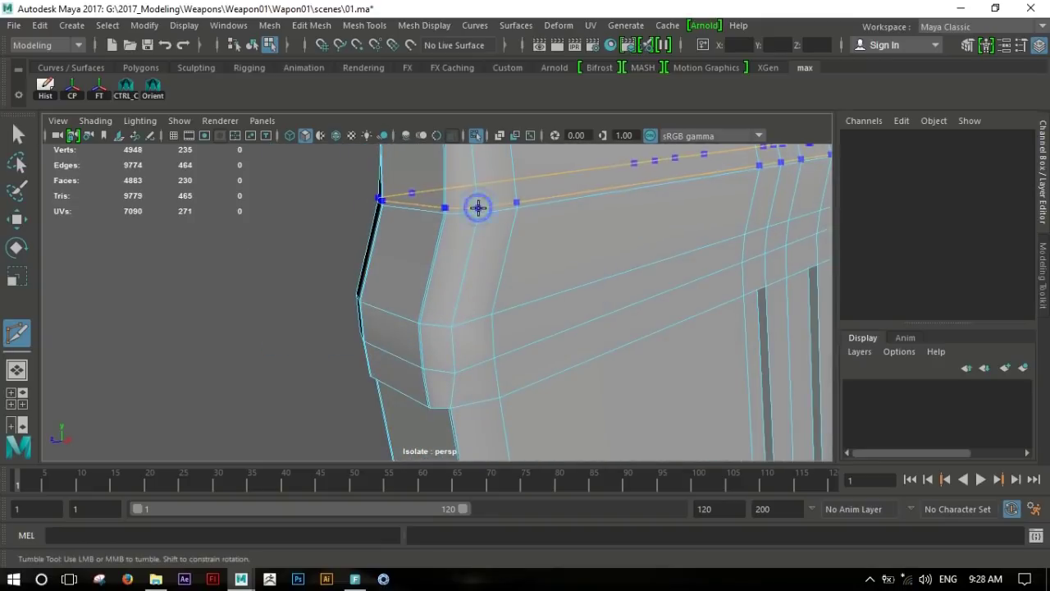
Exit the cut tool, select the block, and zoom in on it in the maximised side view.
key("w")
right_click_drag(741, 293, 528, 328, "alt")
left_click_drag(528, 328, 486, 251, "alt")
middle_click_drag(486, 251, 577, 258, "alt")
right_click_drag(577, 257, 654, 272, "alt")
mouse_move(654, 272)
left_mouse_down("alt")
mouse_move(574, 274)
mouse_move(525, 335)
mouse_move(514, 302)
left_mouse_up("alt")
left_click(525, 335)
key("space")
key("space")
right_click_drag(610, 363, 609, 317, "alt")
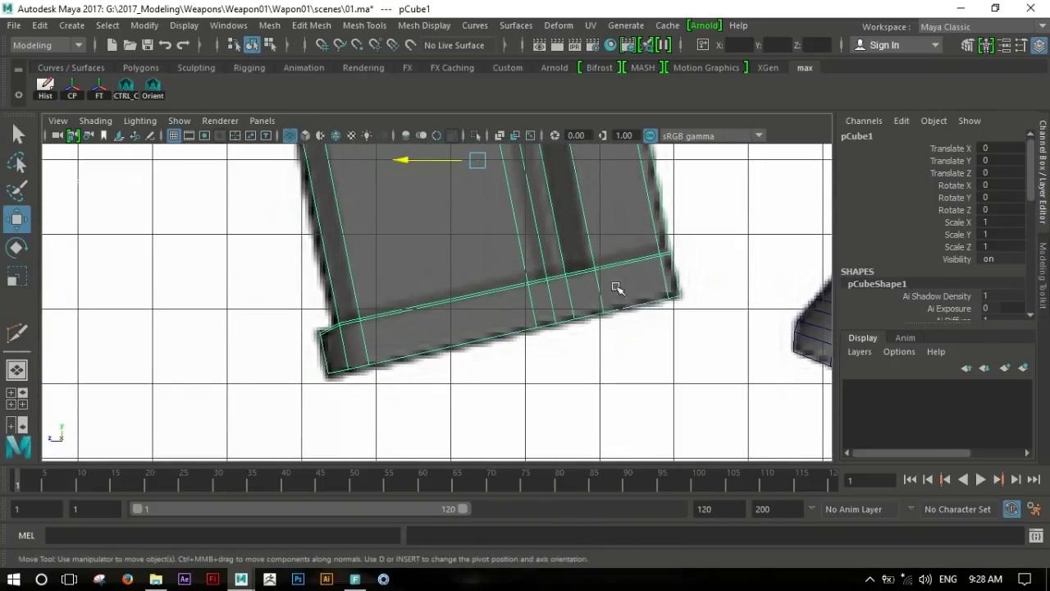
Select the stock block's bottom face strip and extrude it outward into a ridge.
right_click_drag(618, 292, 574, 242)
left_click(530, 287)
right_click_drag(475, 197, 530, 172)
double_click(529, 308)
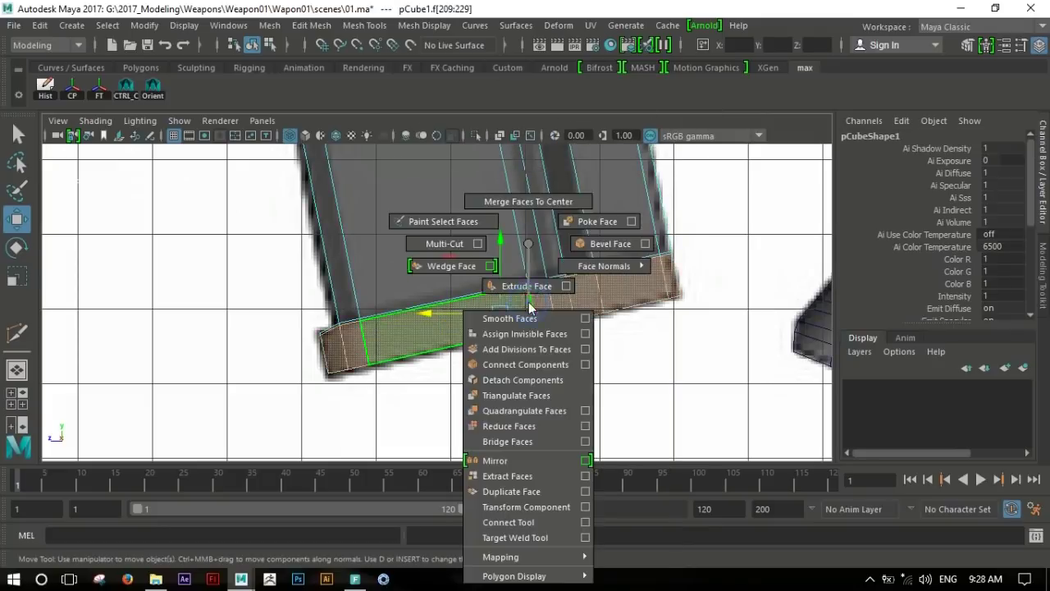
right_click_drag(530, 307, 491, 319, "shift")
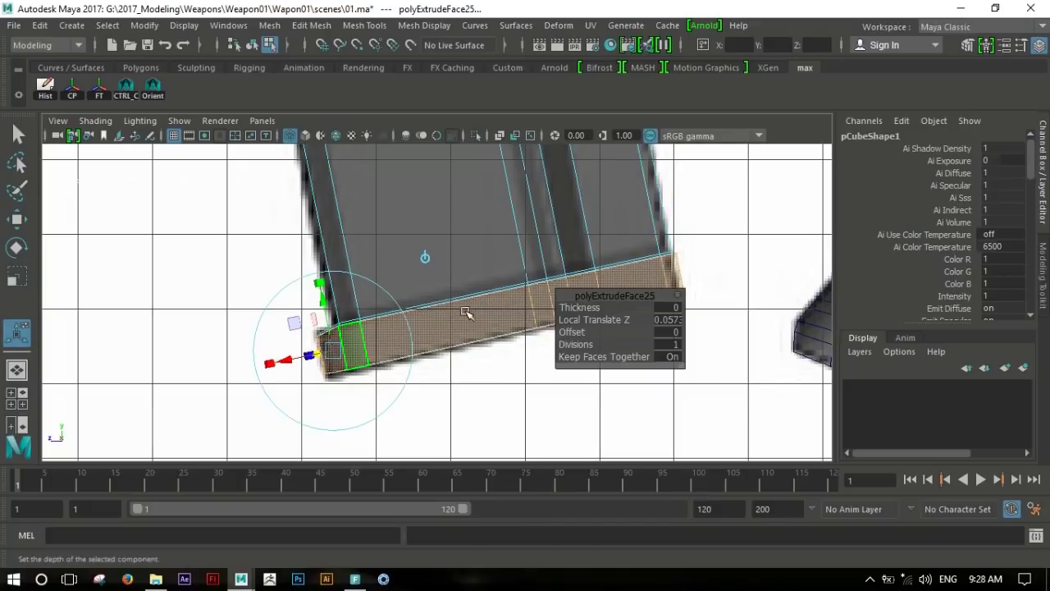
right_click_drag(530, 289, 541, 156)
In side view, select the stock's top face strip, extrude it and scale the extrusion.
key("space")
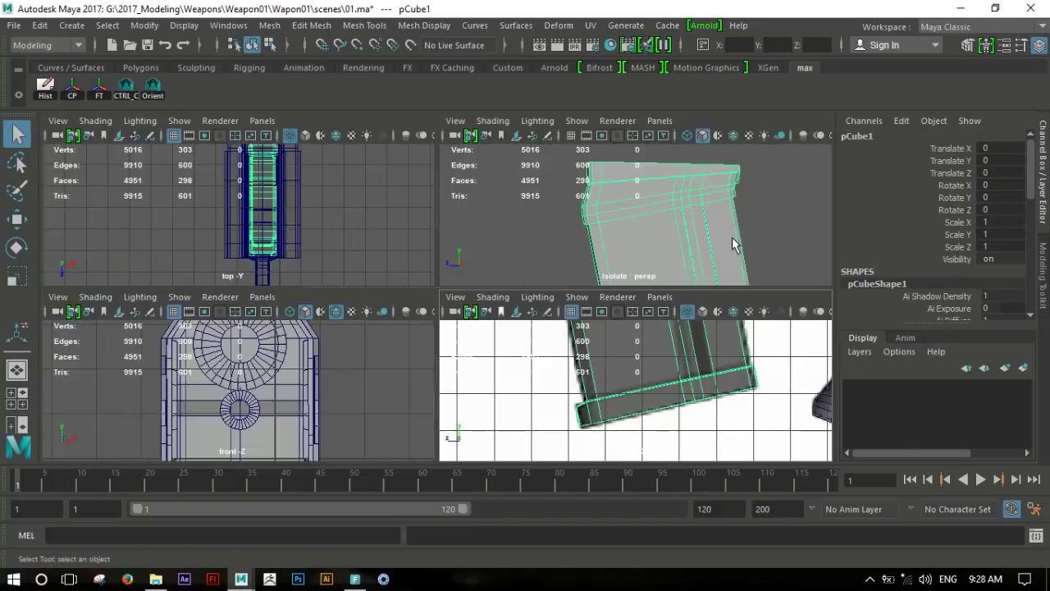
key("space")
left_click(674, 326)
left_click_drag(674, 327, 488, 312, "alt")
key("space")
key("space")
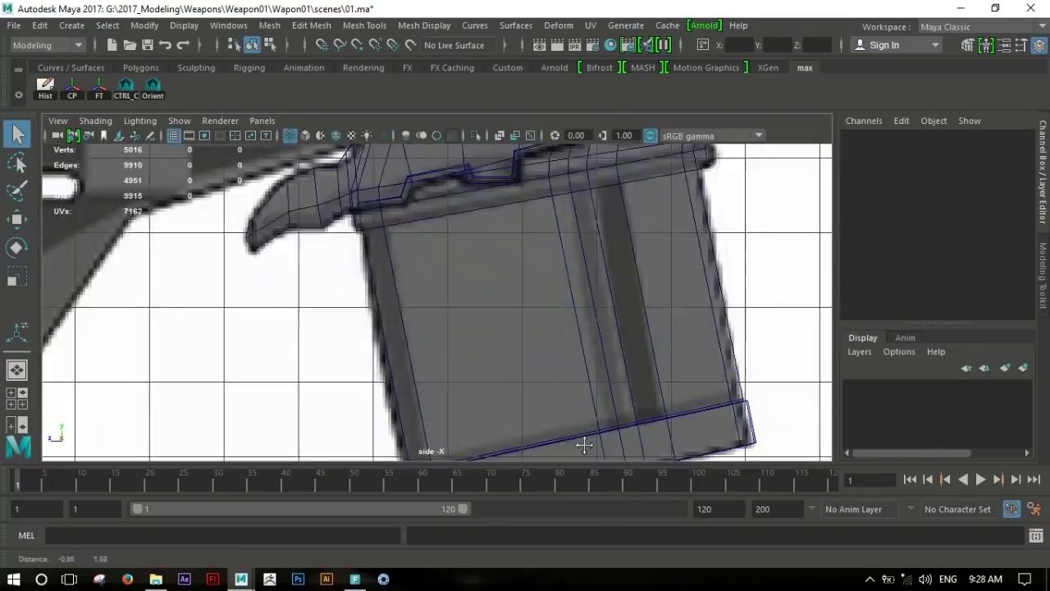
scroll(499, 324, "up", 2)
left_click(616, 237)
right_click(614, 238)
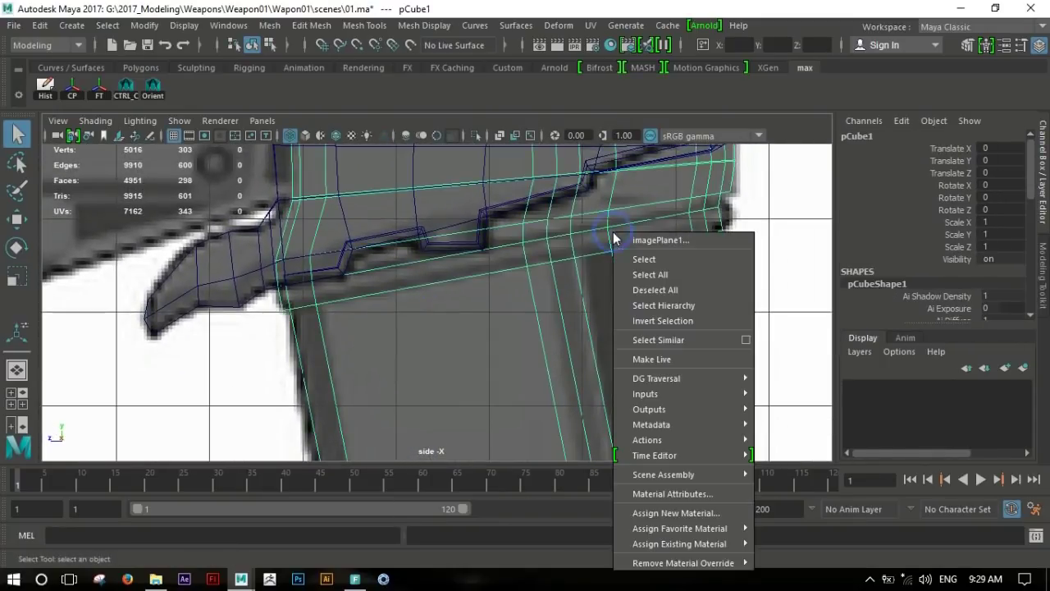
mouse_move(574, 197)
right_mouse_down()
mouse_move(579, 247)
mouse_move(543, 277)
right_mouse_up()
double_click(599, 234)
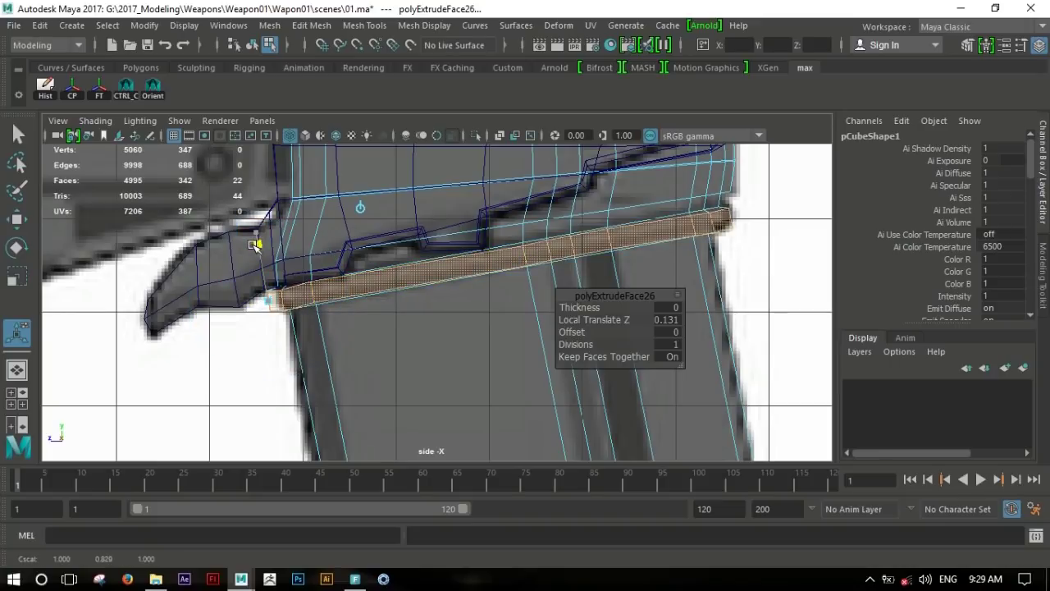
key("r")
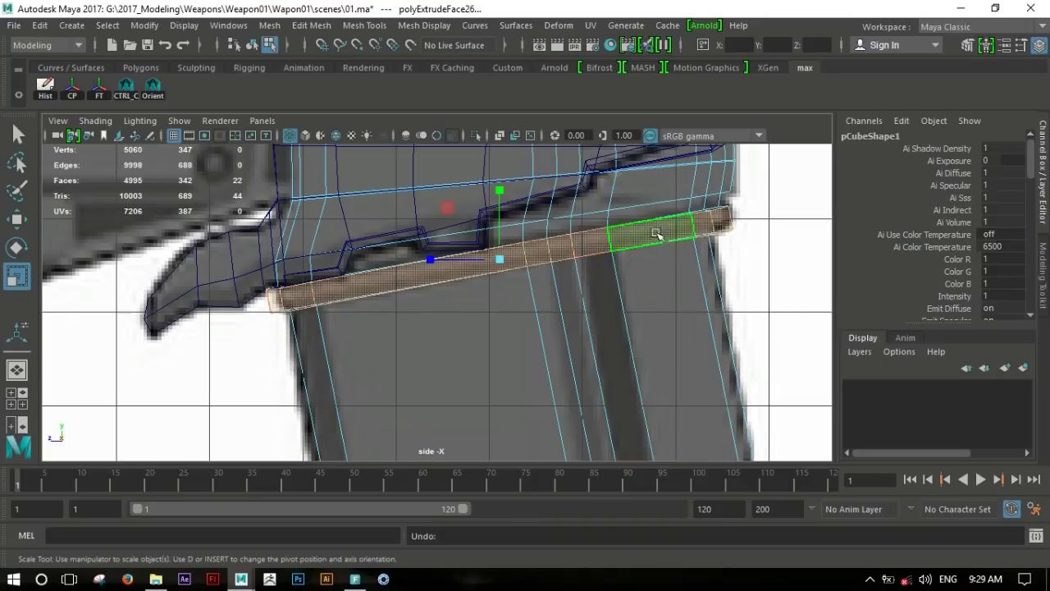
Turn off Isolate Select so the whole gun shows, then select the octagonal barrel part.
key("space")
key("space")
mouse_move(645, 258)
left_mouse_down("alt")
mouse_move(449, 252)
mouse_move(563, 232)
mouse_move(430, 270)
mouse_move(668, 274)
mouse_move(574, 270)
left_mouse_up("alt")
left_click_drag(492, 246, 610, 317)
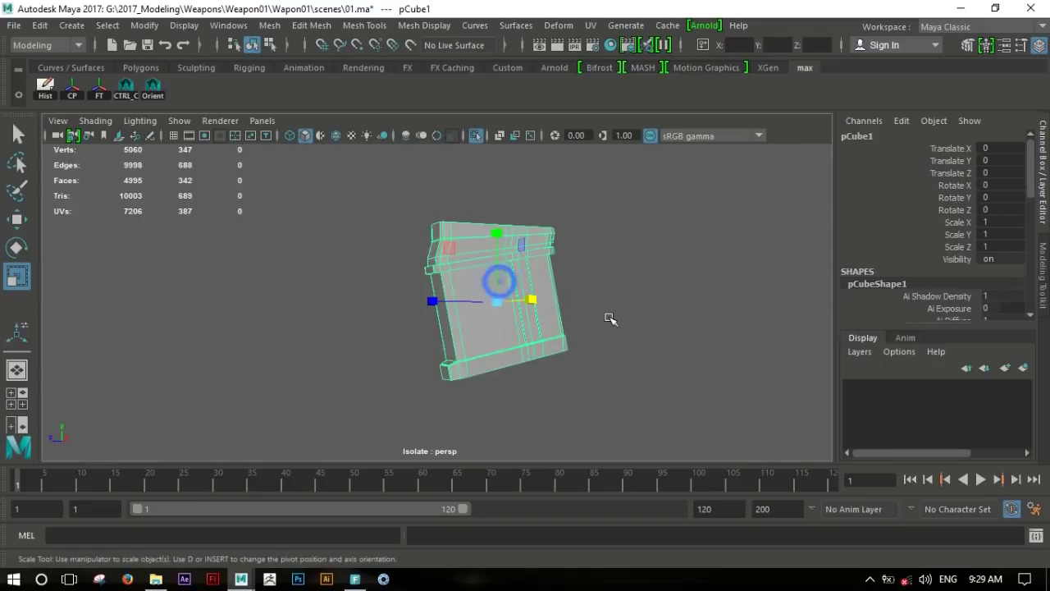
key("ctrl+1")
left_click(768, 390)
mouse_move(749, 363)
left_mouse_down("alt")
mouse_move(399, 323)
mouse_move(325, 304)
mouse_move(417, 323)
left_mouse_up("alt")
key("space")
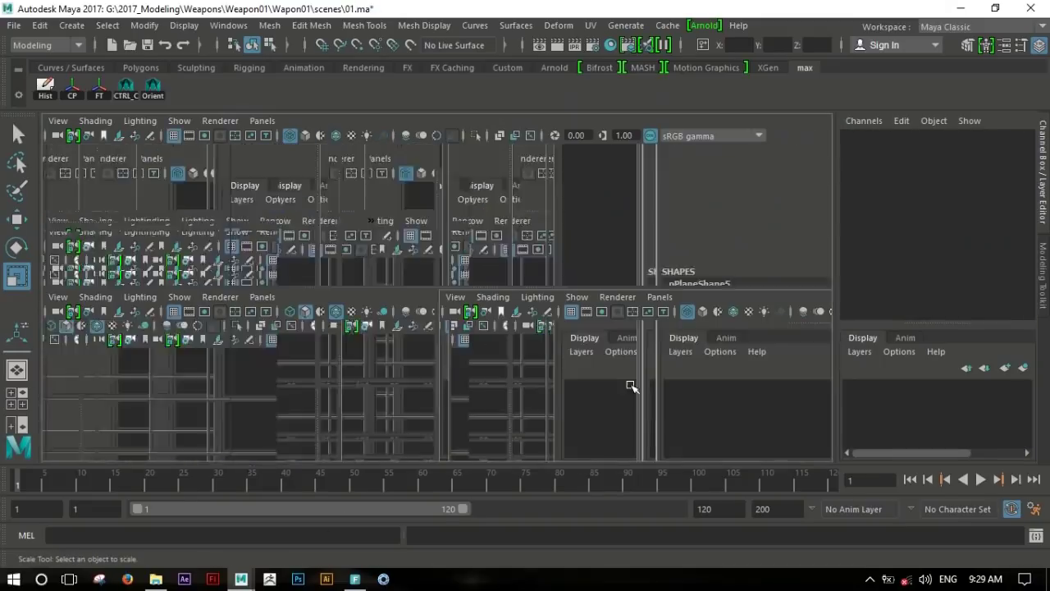
key("space")
middle_click_drag(416, 345, 492, 312, "alt")
key("space")
left_click(648, 298)
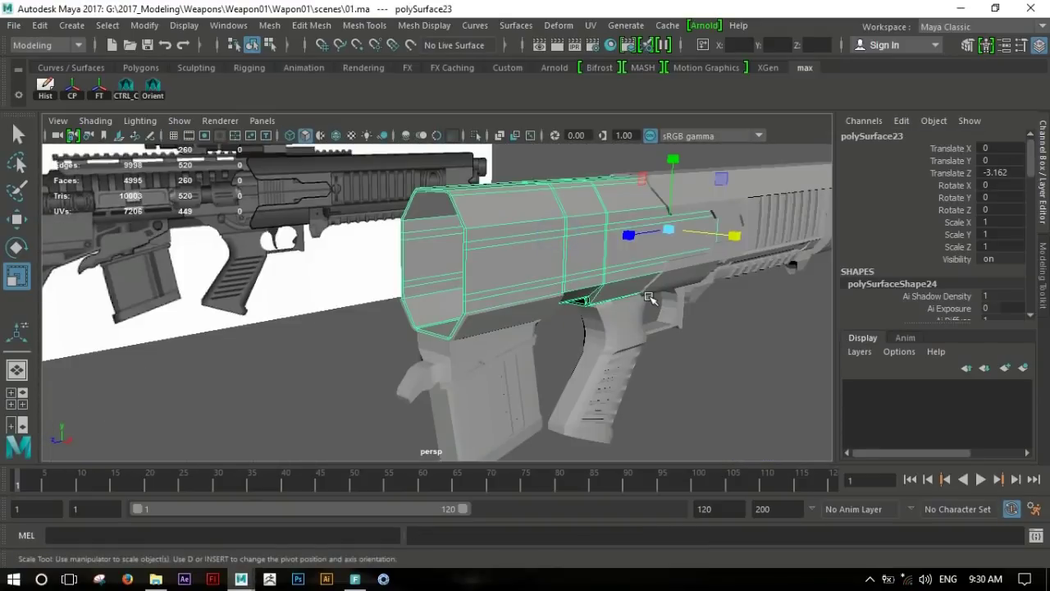
Freeze the barrel part's transforms, move its copy aside, and cut new edges around the barrel.
left_click(96, 96)
left_click_drag(492, 271, 563, 265, "alt")
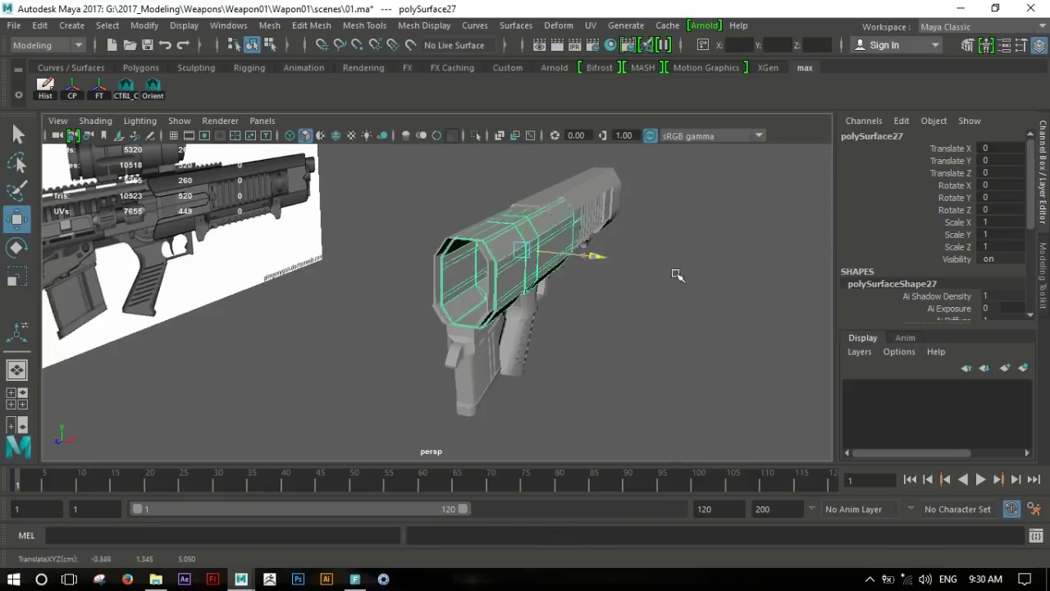
middle_click_drag(677, 275, 722, 295)
left_click(492, 259)
left_click_drag(492, 259, 555, 293, "alt")
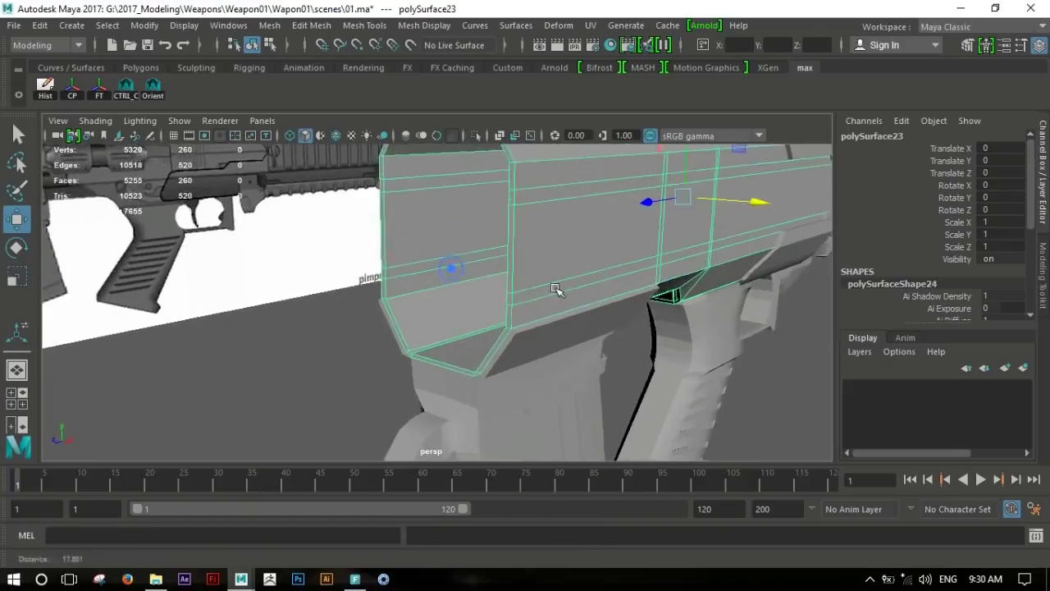
scroll(495, 326, "up", 5)
mouse_move(473, 197)
right_mouse_down("shift")
mouse_move(427, 226)
mouse_move(443, 224)
right_mouse_up("shift")
left_click(465, 259, "ctrl")
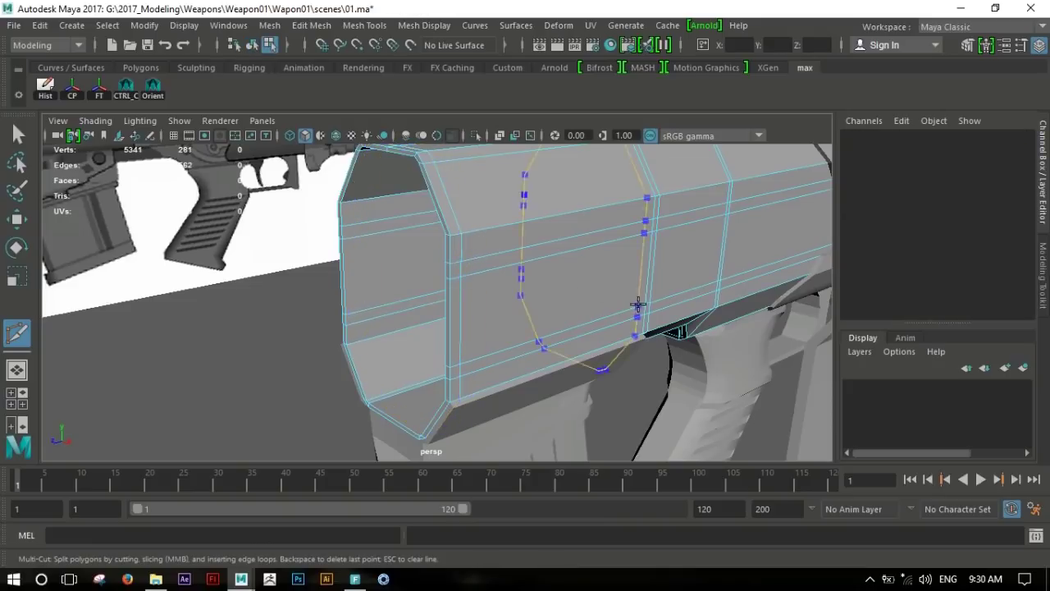
key("w")
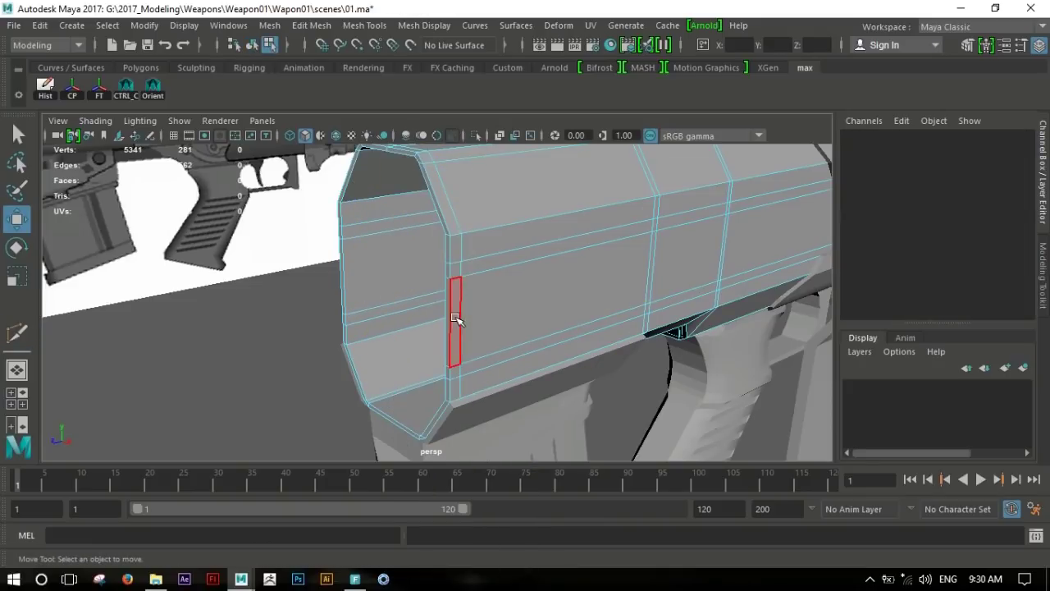
Select the barrel's face strips and extrude the front octagon faces.
left_click(458, 328)
double_click(525, 374, "shift")
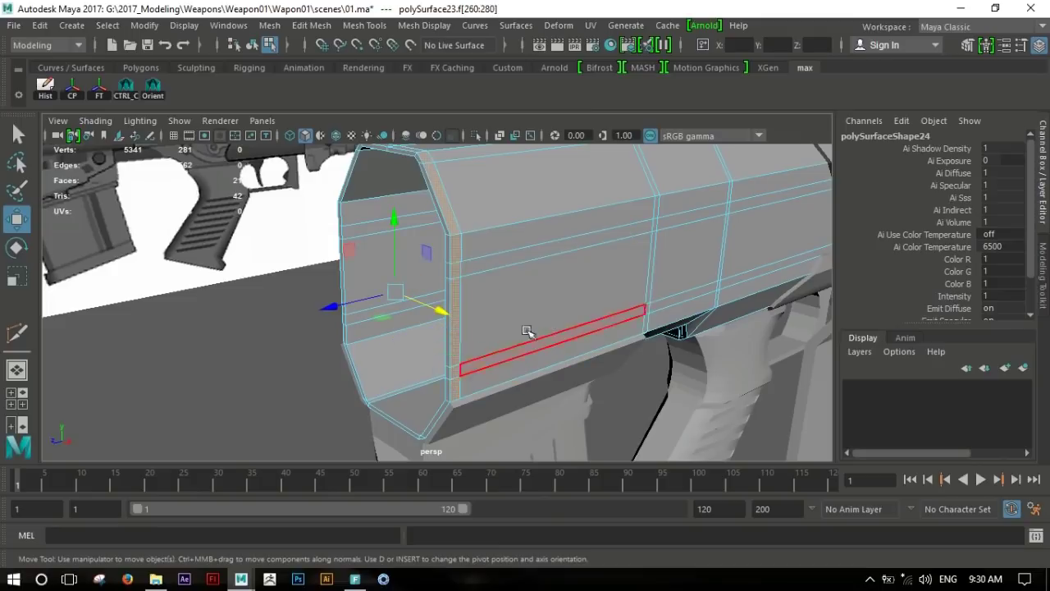
scroll(500, 276, "down", 5)
left_click_drag(382, 177, 706, 399)
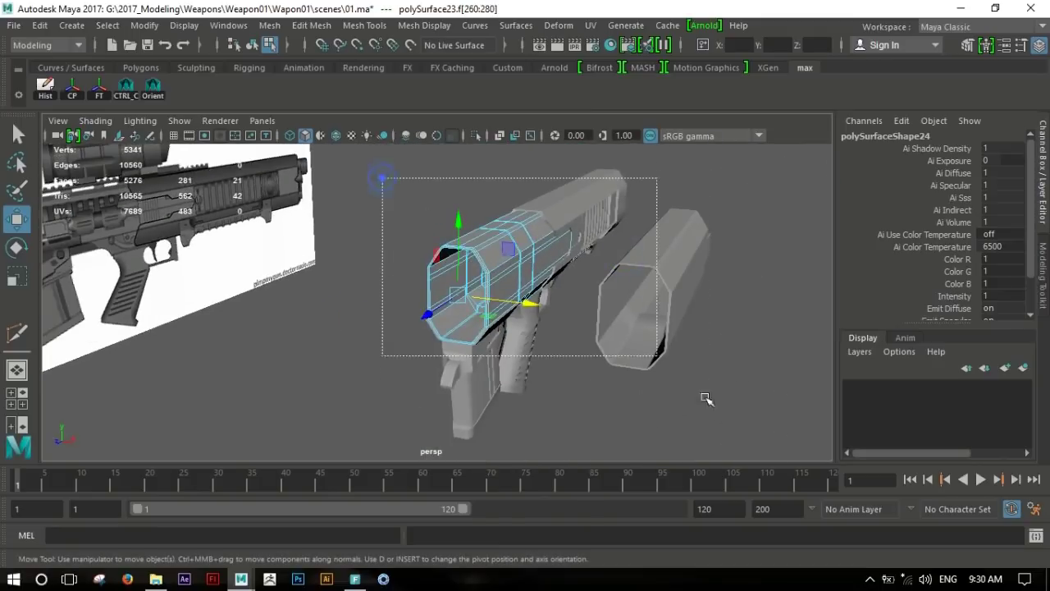
left_click(534, 323)
scroll(537, 329, "up", 6)
left_click_drag(541, 333, 499, 269, "alt")
right_click_drag(499, 135, 575, 107)
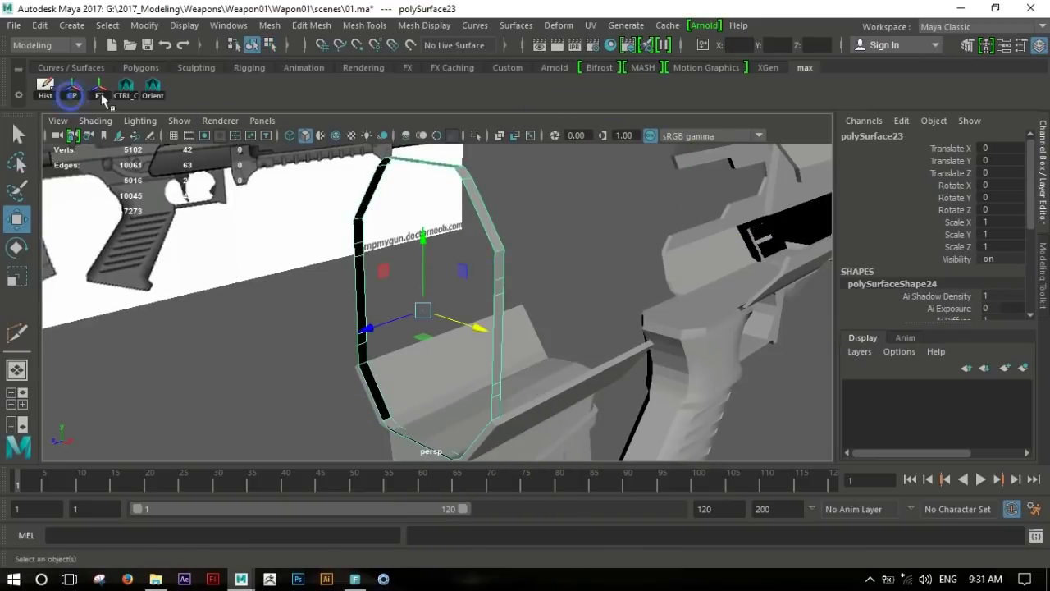
right_click_drag(491, 243, 491, 312, "shift")
left_click_drag(488, 254, 459, 271, "alt")
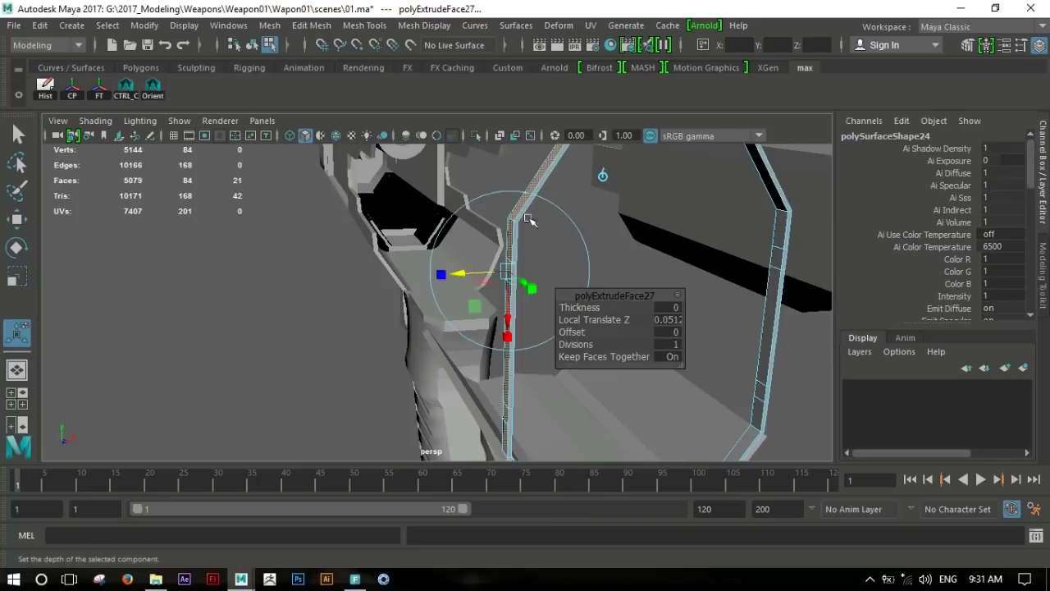
key("q")
Confirm the large octagonal copy's new X position and reselect the octagonal barrel part.
scroll(563, 241, "down", 5)
left_click(732, 361)
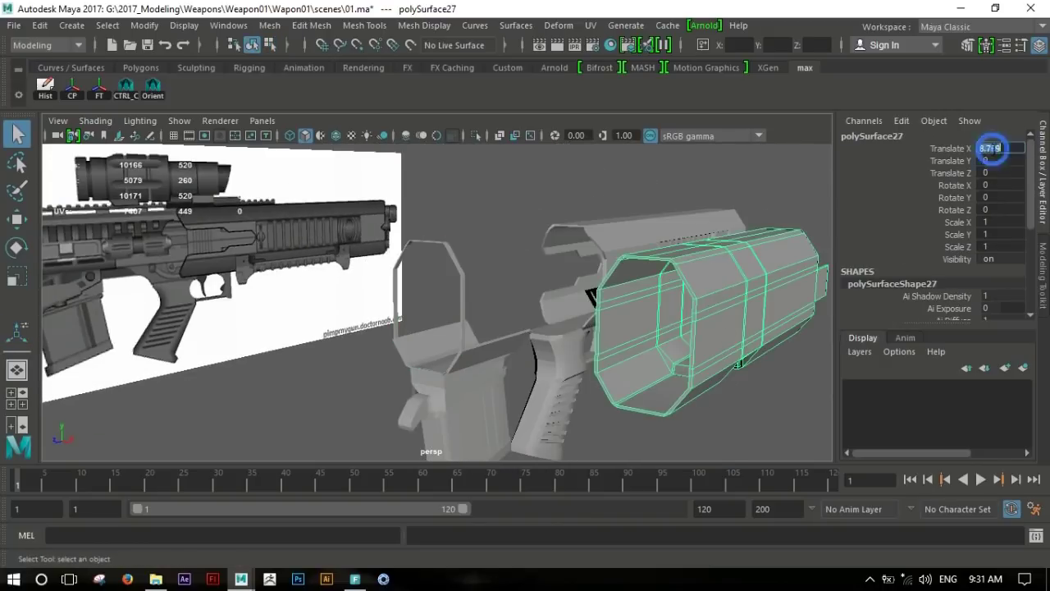
key("Return")
left_click(675, 339)
left_click_drag(676, 340, 375, 336, "alt")
scroll(549, 341, "up", 5)
mouse_move(549, 342)
left_mouse_down("alt")
mouse_move(680, 305)
mouse_move(532, 256)
left_mouse_up("alt")
left_click(531, 256)
scroll(558, 293, "down", 1)
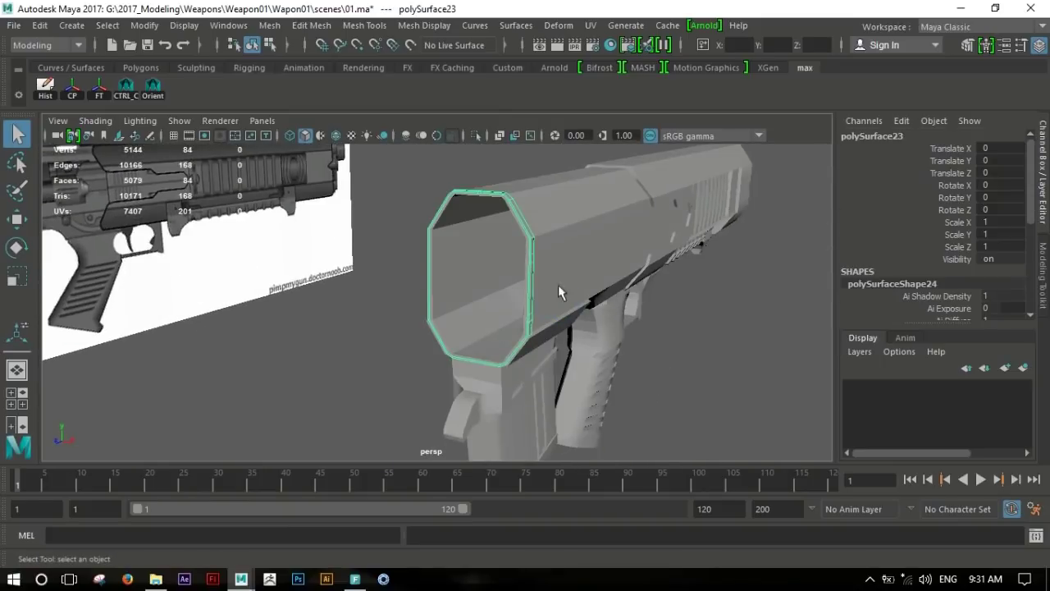
scroll(558, 293, "up", 2)
mouse_move(652, 291)
left_mouse_down("alt")
mouse_move(647, 338)
mouse_move(539, 347)
left_mouse_up("alt")
scroll(490, 263, "up", 2)
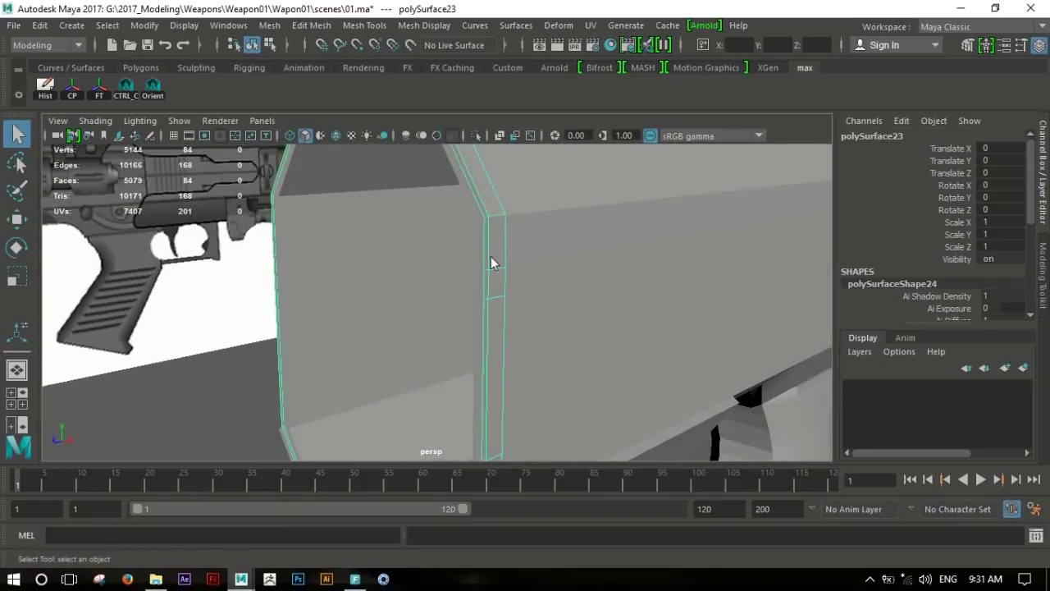
Select the extra edge loop running around the barrel and delete it.
right_click_drag(490, 262, 491, 188)
right_click(496, 264)
left_click(489, 283)
left_click(492, 295, "shift")
mouse_move(497, 298)
left_mouse_down("alt")
mouse_move(453, 270)
mouse_move(416, 277)
mouse_move(595, 260)
mouse_move(578, 305)
mouse_move(524, 321)
mouse_move(539, 317)
mouse_move(462, 382)
mouse_move(434, 279)
mouse_move(545, 341)
left_mouse_up("alt")
left_click(404, 297, "shift")
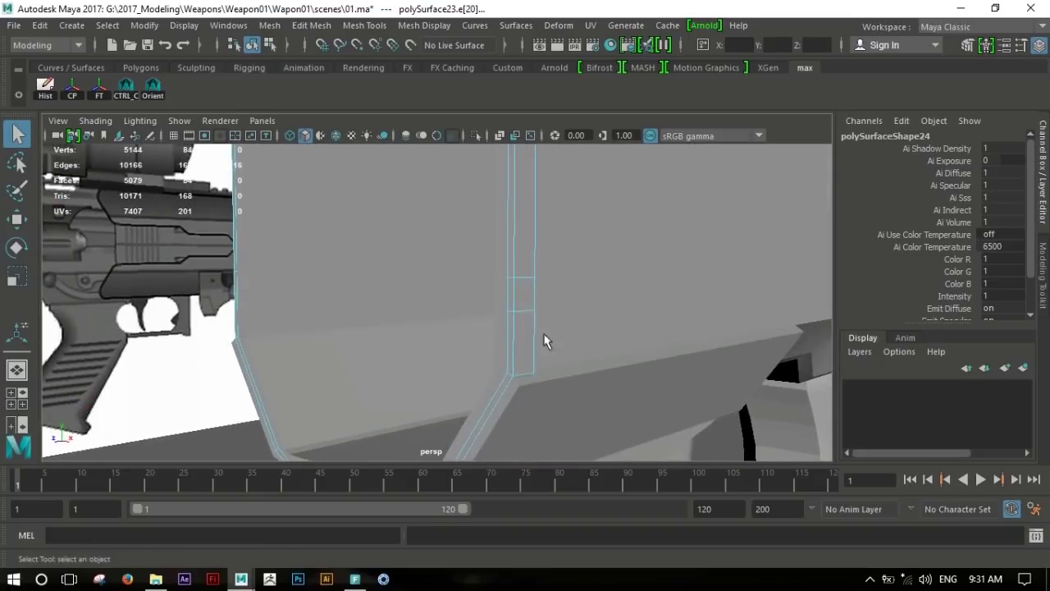
left_click_drag(417, 314, 468, 305, "alt")
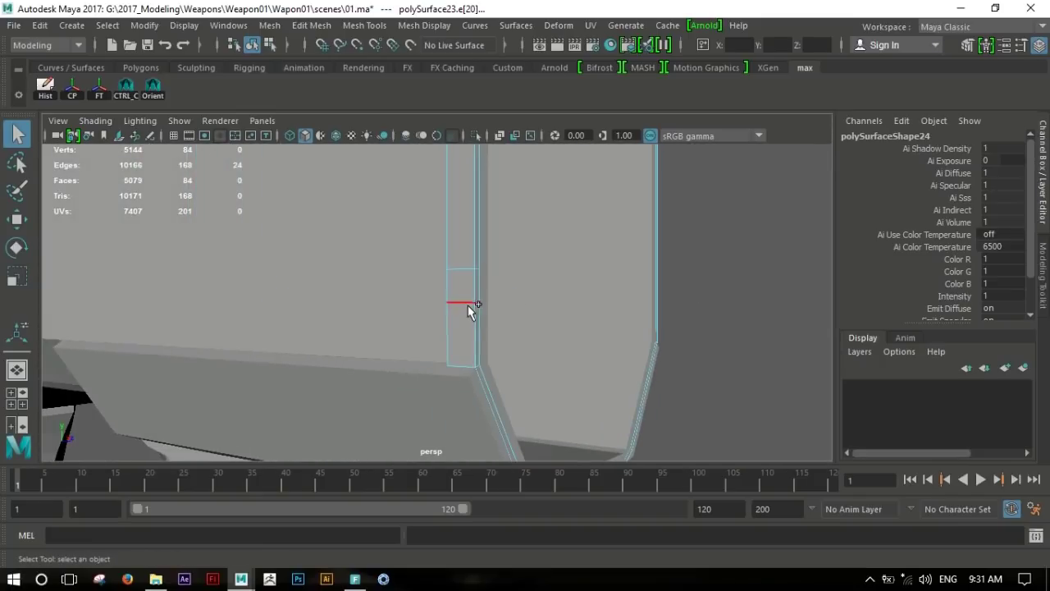
left_click(462, 274, "shift")
middle_click_drag(462, 274, 539, 315, "alt")
mouse_move(540, 314)
left_mouse_down("alt")
mouse_move(340, 328)
mouse_move(554, 380)
left_mouse_up("alt")
right_click_drag(496, 210, 392, 221, "shift")
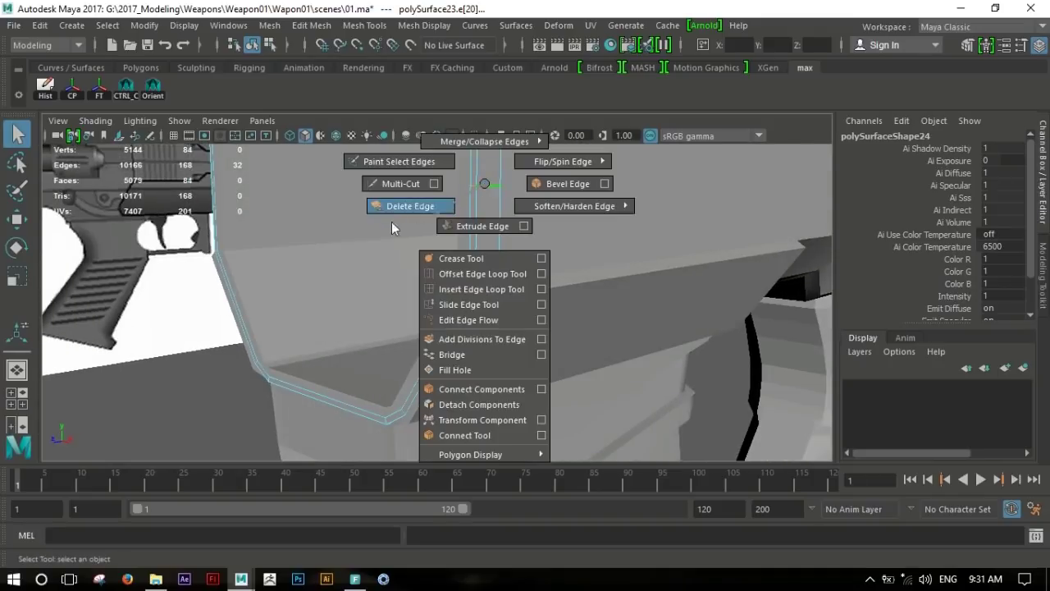
mouse_move(391, 221)
left_mouse_down("alt")
mouse_move(438, 270)
mouse_move(663, 257)
mouse_move(656, 303)
mouse_move(481, 270)
mouse_move(564, 272)
mouse_move(597, 331)
mouse_move(567, 304)
mouse_move(600, 316)
left_mouse_up("alt")
key("F8")
Pick a face on the stock's rear end.
right_click_drag(564, 175, 566, 152)
left_click(567, 219)
left_click_drag(567, 220, 586, 280, "alt")
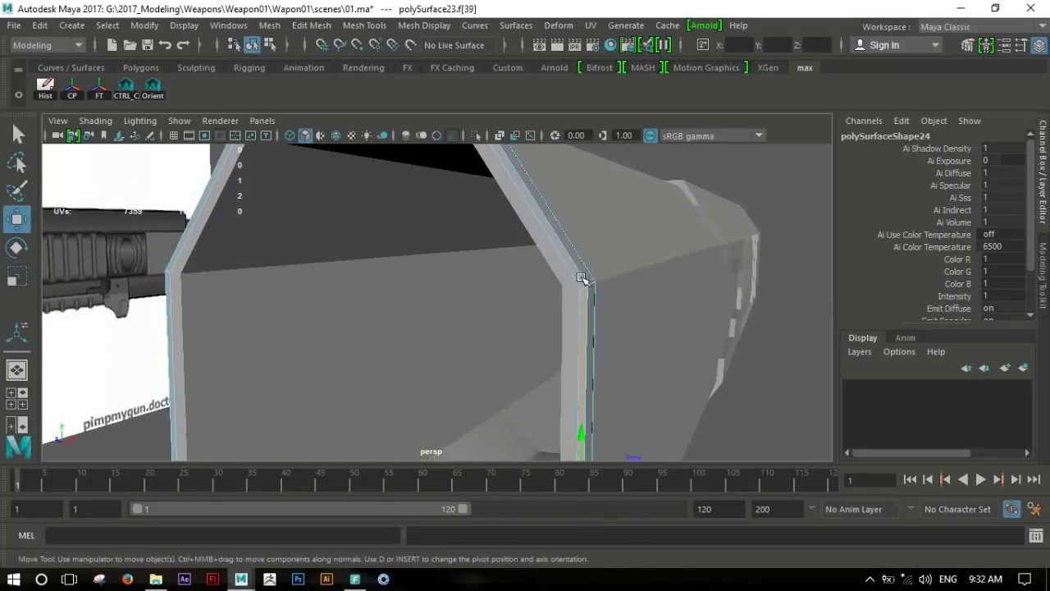
left_click_drag(724, 301, 558, 298, "alt")
In side view, shift the polySurface23 stock housing slightly to the left.
key("space")
key("space")
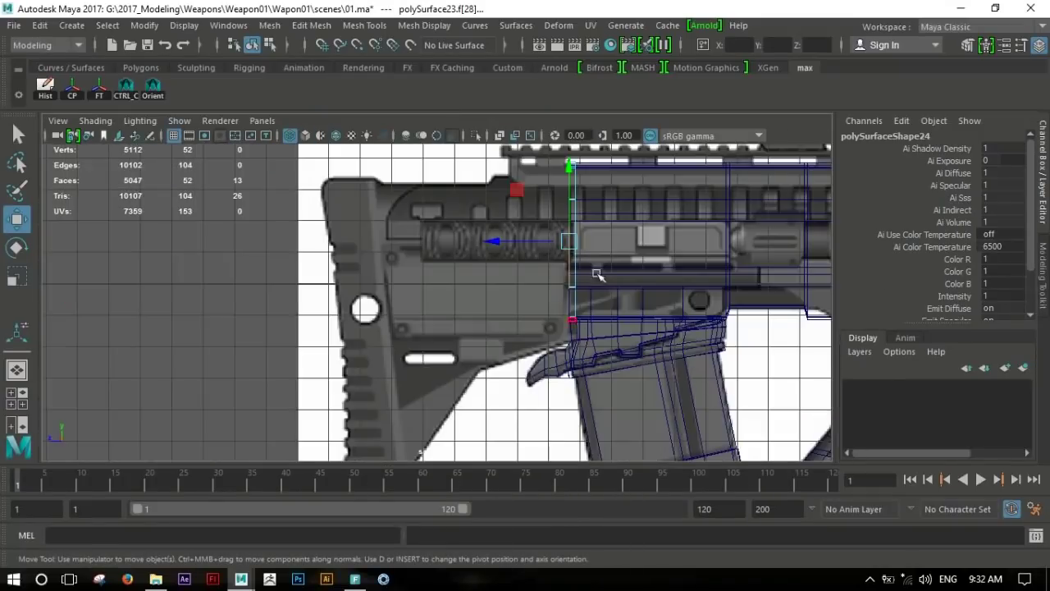
scroll(670, 309, "up", 2)
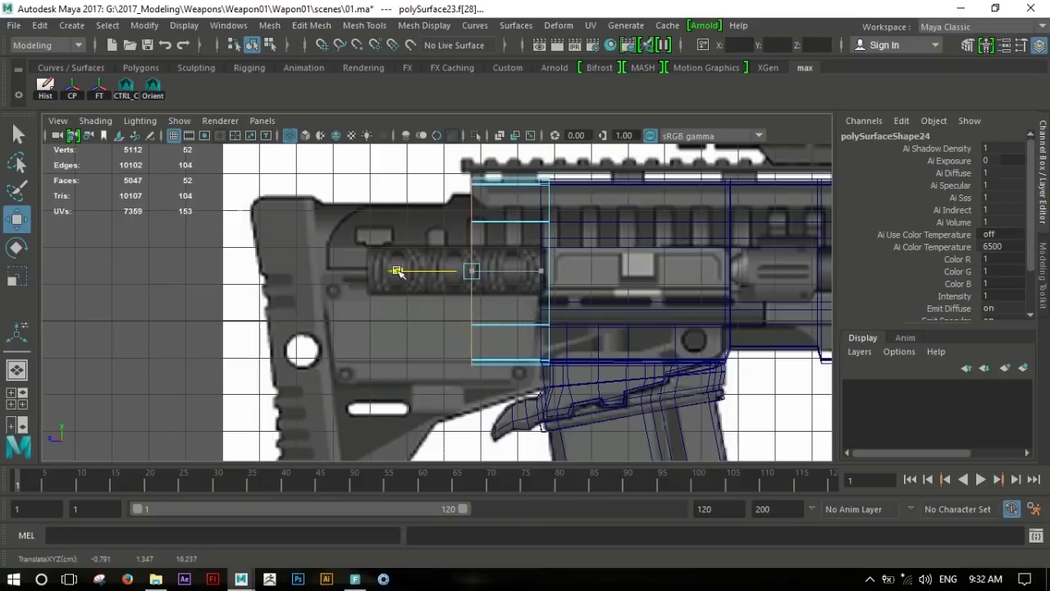
middle_click_drag(470, 332, 501, 261, "alt")
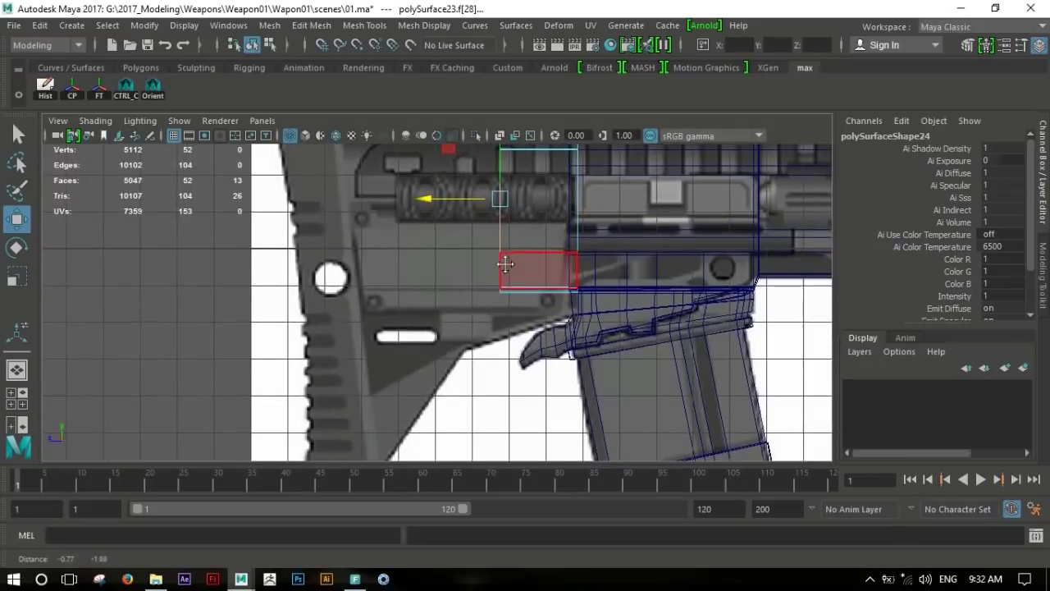
right_click_drag(468, 333, 526, 285, "alt")
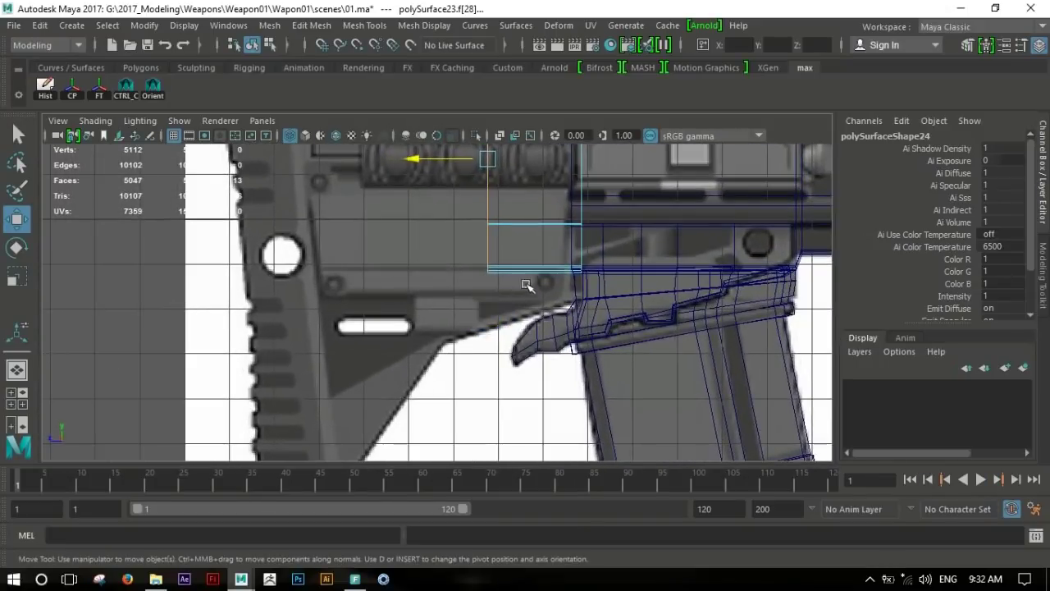
middle_click_drag(540, 293, 535, 380, "alt")
right_click_drag(488, 209, 521, 193)
mouse_move(497, 246)
left_mouse_down()
mouse_move(487, 245)
mouse_move(700, 321)
mouse_move(493, 295)
mouse_move(567, 320)
left_mouse_up()
Select the housing's bottom face and extrude it with Extrude Face.
left_click(484, 283)
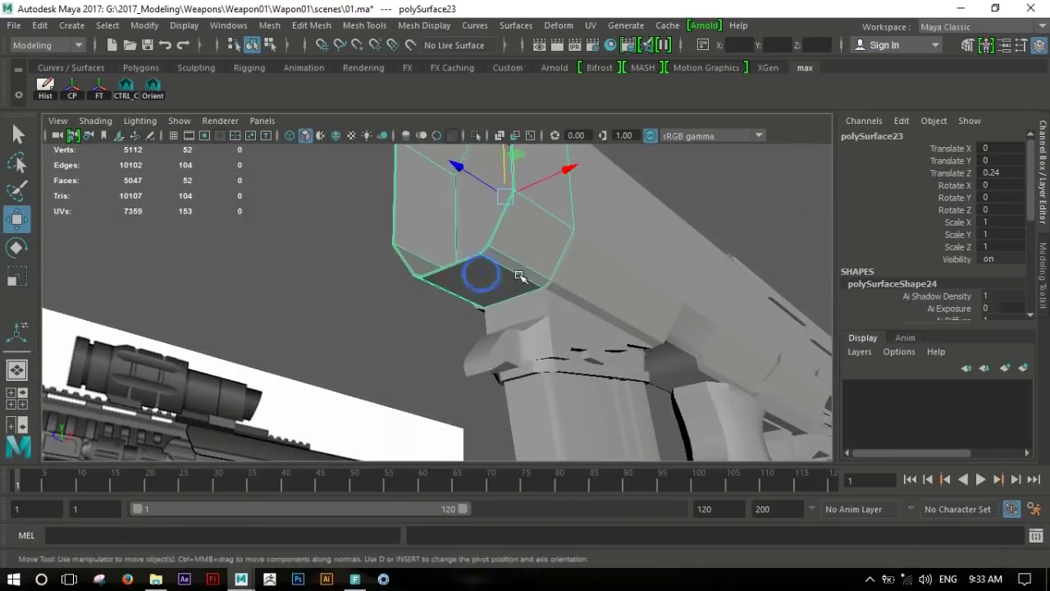
left_click_drag(484, 283, 498, 280, "alt")
right_click_drag(498, 279, 496, 316)
left_click(488, 278)
left_click_drag(488, 277, 460, 300, "alt")
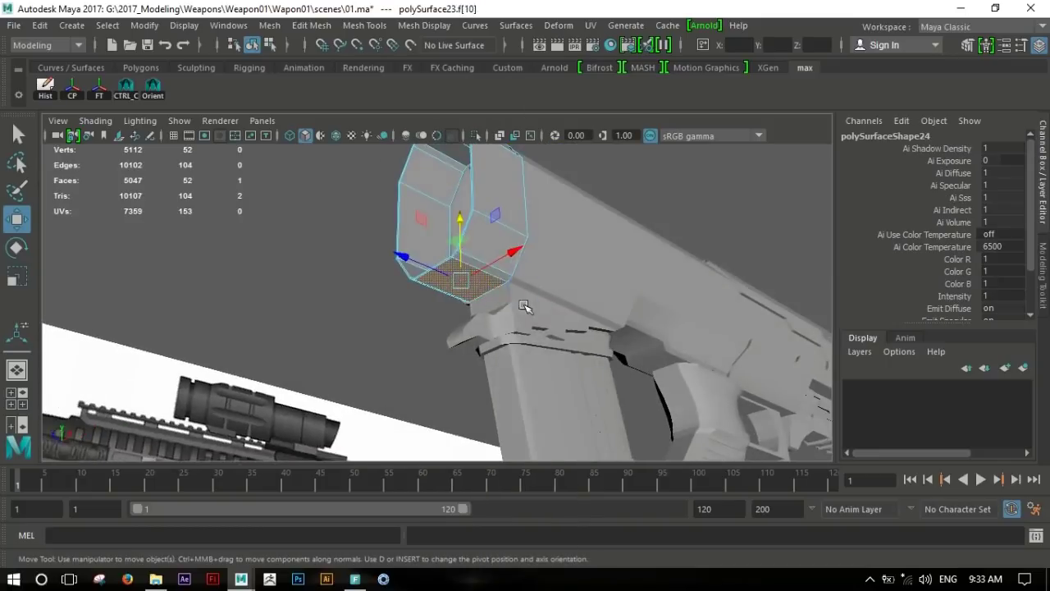
key("space")
key("space")
scroll(638, 337, "up", 3)
scroll(638, 309, "up", 3)
right_click(481, 234, "shift")
left_click(482, 271)
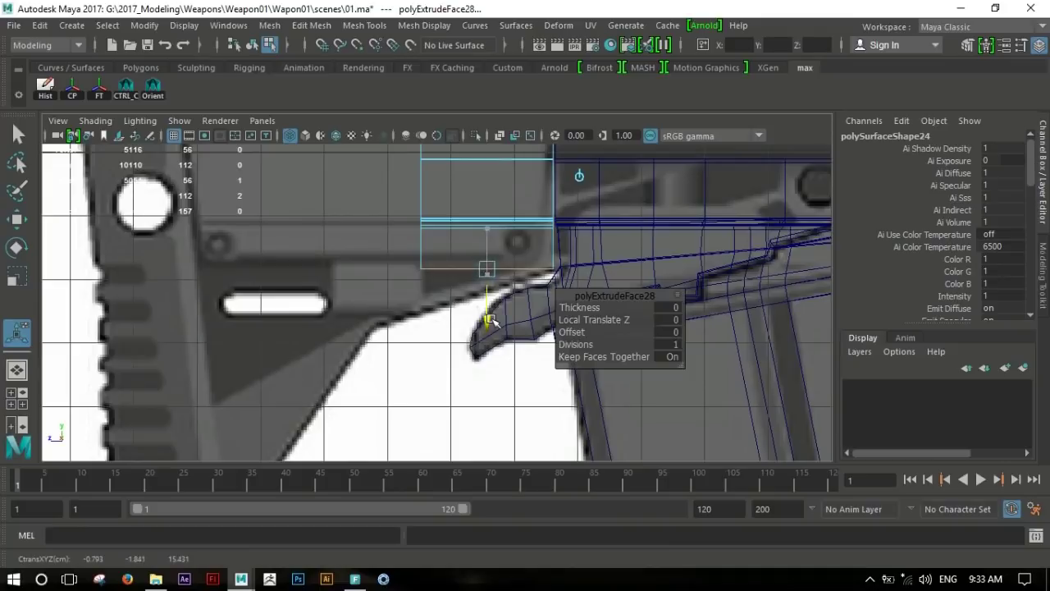
Move the extrusion's two lower corner vertices to match the reference stock outline.
right_click_drag(451, 277, 355, 150)
key("w")
mouse_move(451, 290)
left_mouse_down()
mouse_move(402, 242)
mouse_move(419, 232)
left_mouse_up()
key("space")
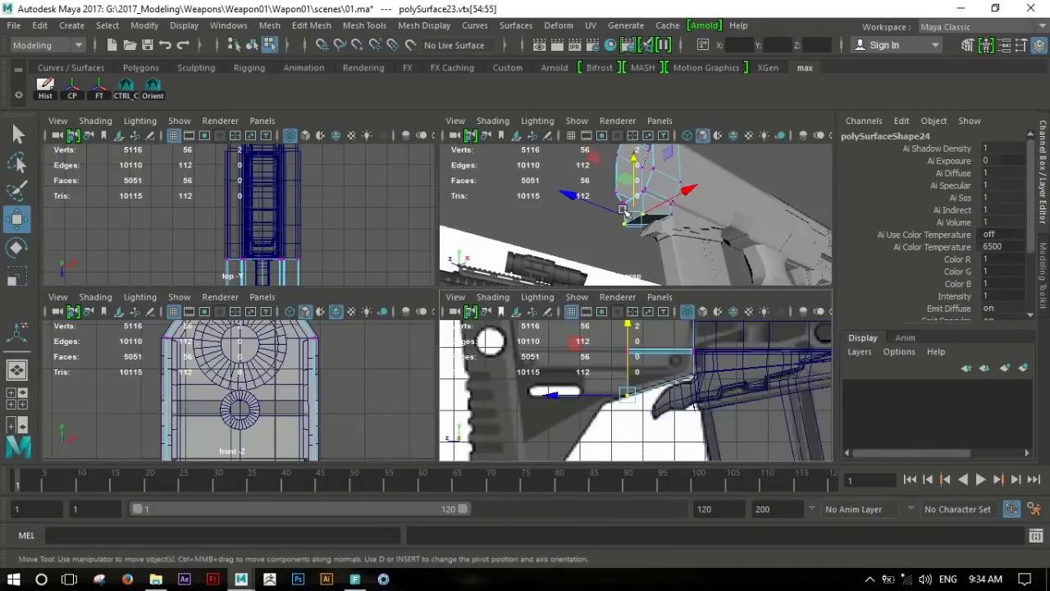
key("space")
left_click(662, 192)
mouse_move(435, 221)
left_mouse_down("alt")
mouse_move(329, 261)
mouse_move(263, 261)
mouse_move(648, 255)
mouse_move(372, 264)
mouse_move(420, 271)
left_mouse_up("alt")
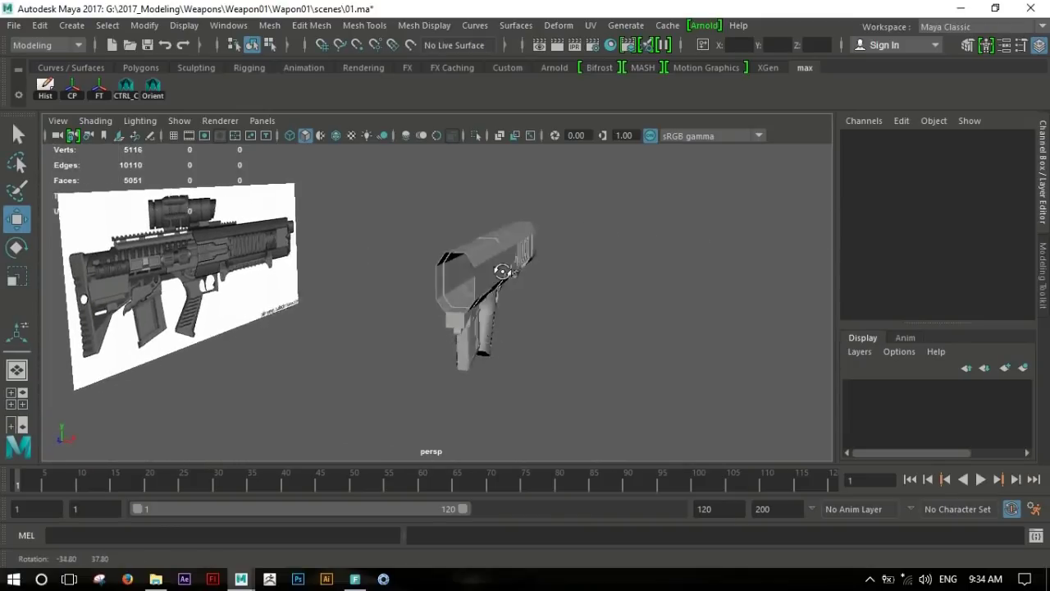
key("space")
key("space")
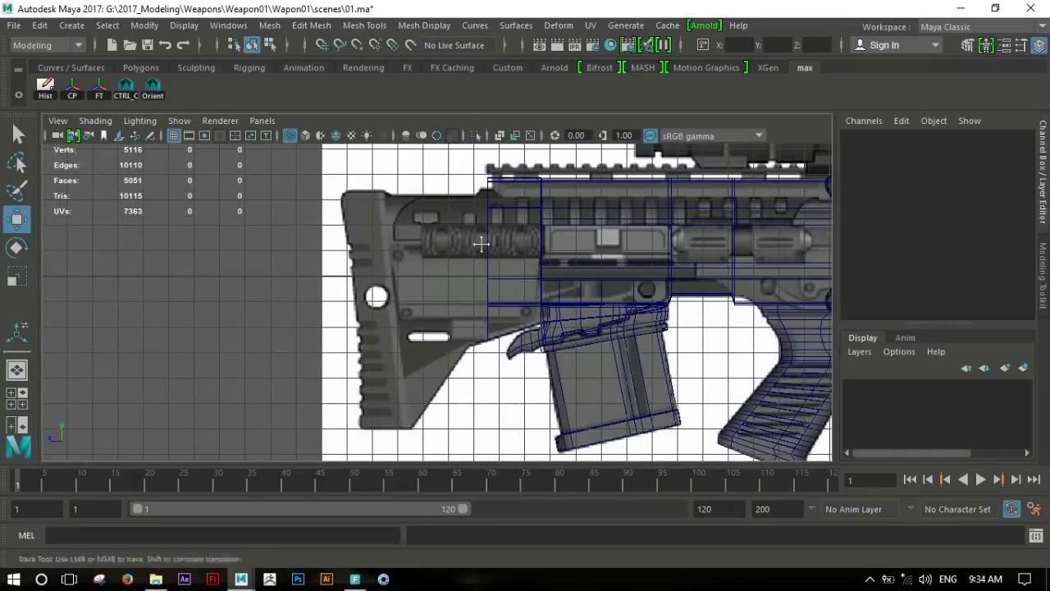
In side view, Multi-Cut a vertical edge loop through the stock housing.
scroll(484, 222, "up", 3)
scroll(629, 270, "up", 2)
scroll(565, 260, "down", 2)
left_click(529, 226)
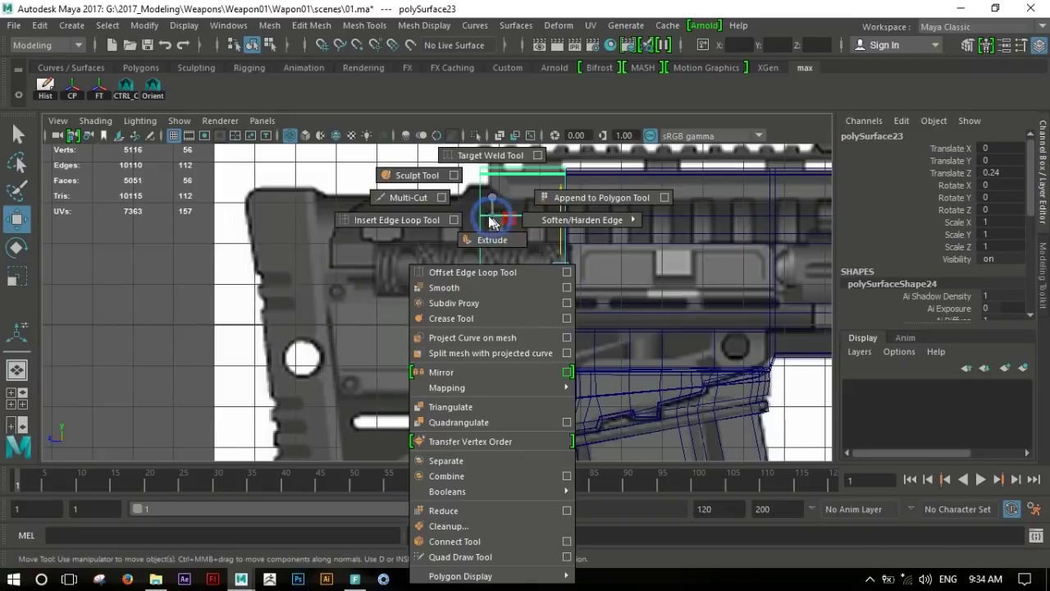
right_click_drag(493, 220, 402, 200, "shift")
left_click(491, 215, "ctrl")
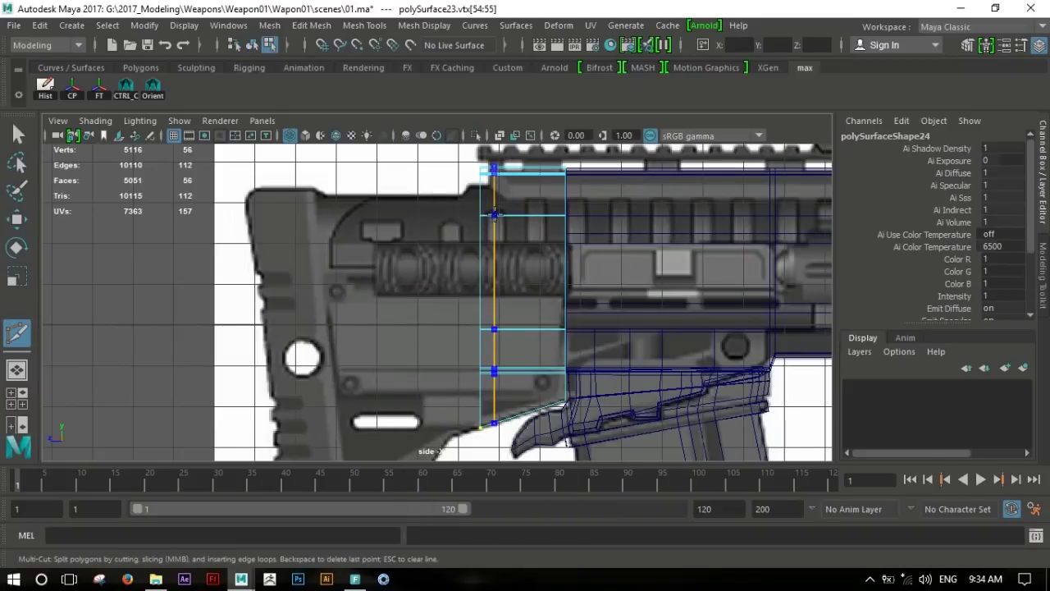
key("w")
In perspective view, Multi-Cut a new edge line across the stock's top face.
scroll(530, 263, "up", 3)
left_click(565, 300)
key("space")
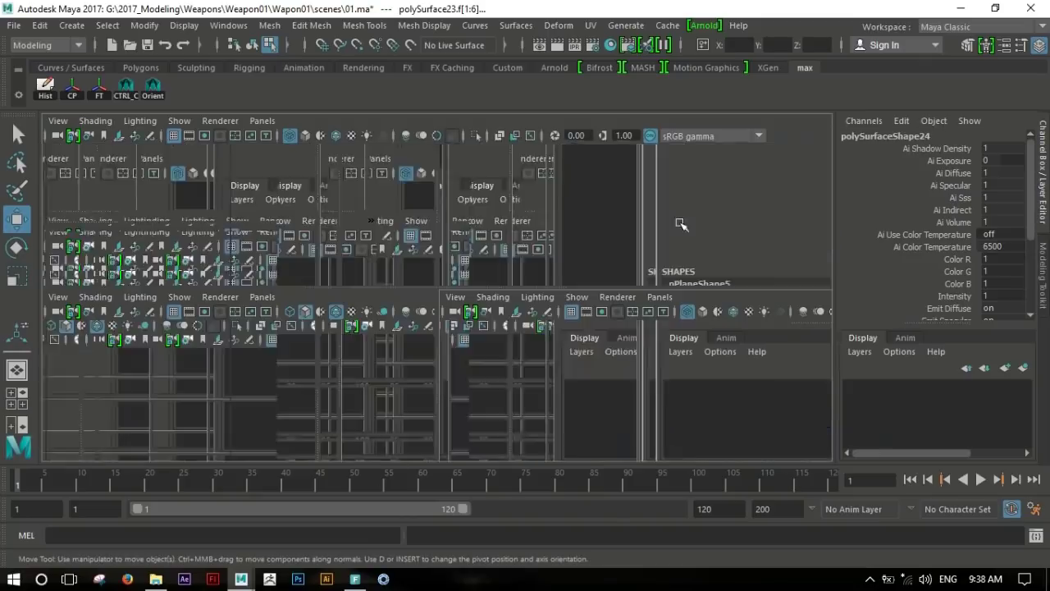
key("space")
mouse_move(640, 347)
left_mouse_down("alt")
mouse_move(563, 316)
mouse_move(592, 309)
mouse_move(629, 328)
left_mouse_up("alt")
right_click_drag(470, 131, 488, 99)
left_click(498, 275)
right_click_drag(498, 276, 429, 258, "shift")
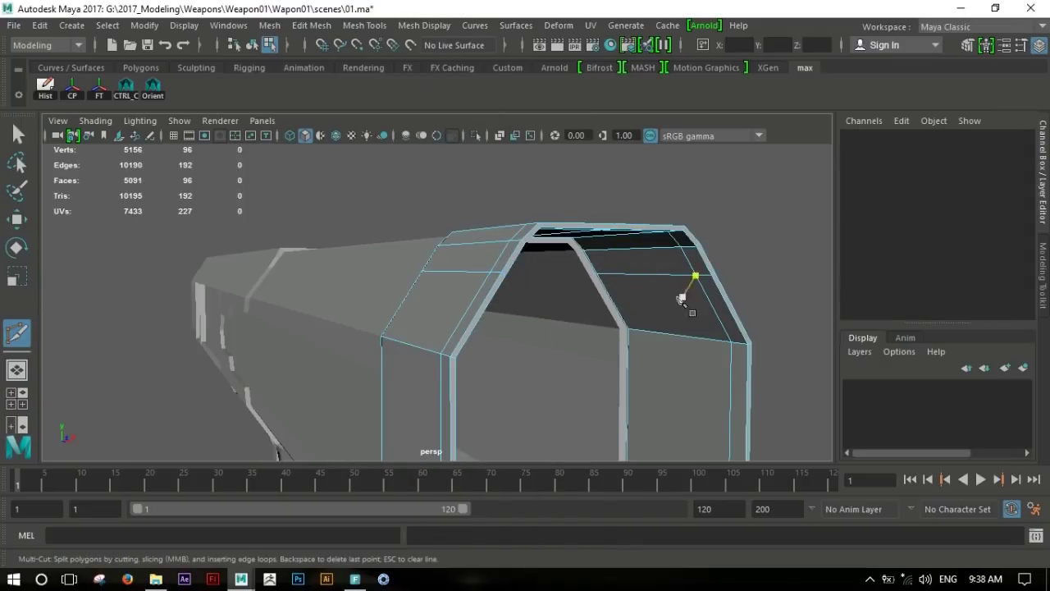
key("w")
left_click(469, 273)
key("space")
key("space")
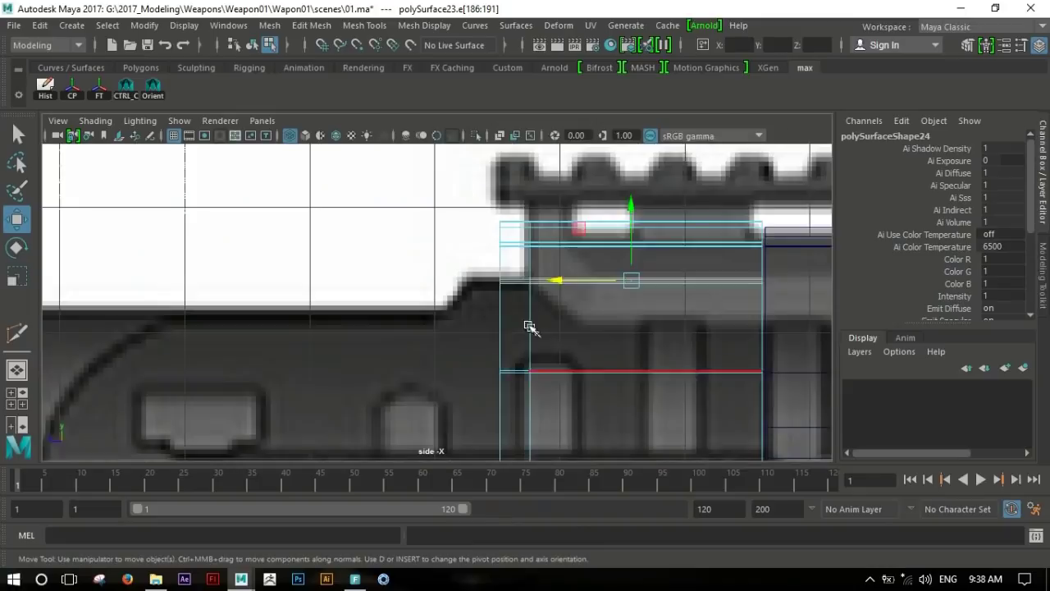
Slide the new top edge loop slightly along the stock with the Slide Edge Tool.
scroll(553, 336, "up", 2)
scroll(530, 340, "up", 2)
right_click(506, 281, "shift")
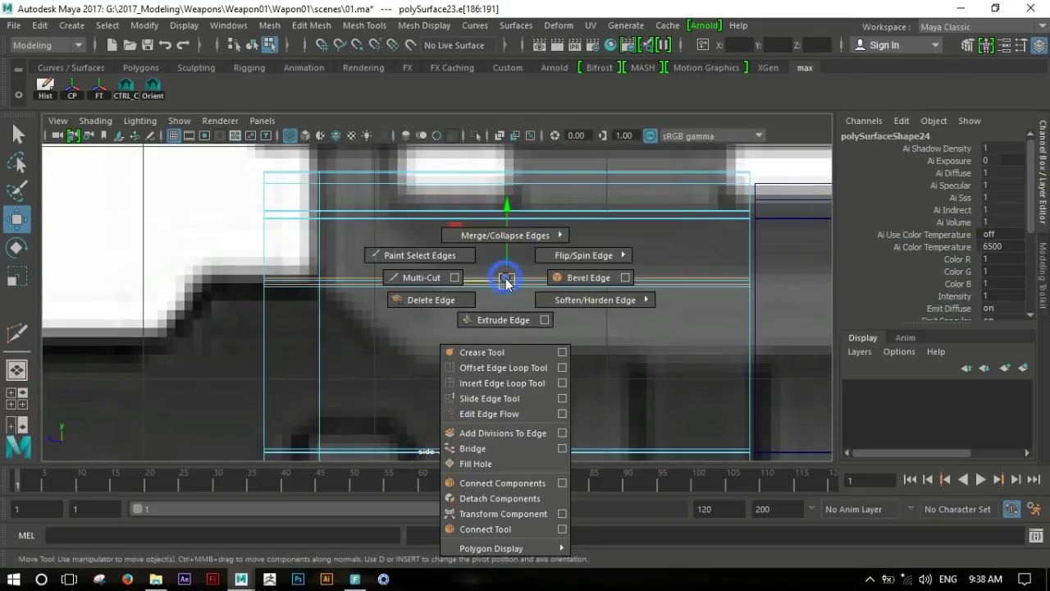
left_click(491, 398)
mouse_move(549, 277)
middle_mouse_down()
mouse_move(539, 274)
mouse_move(558, 272)
middle_mouse_up()
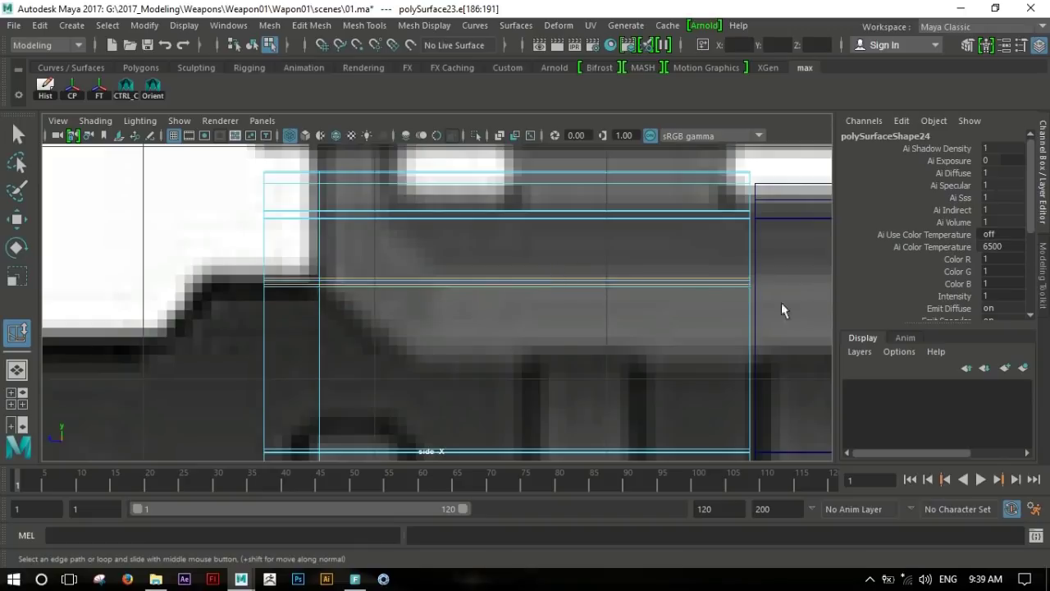
key("w")
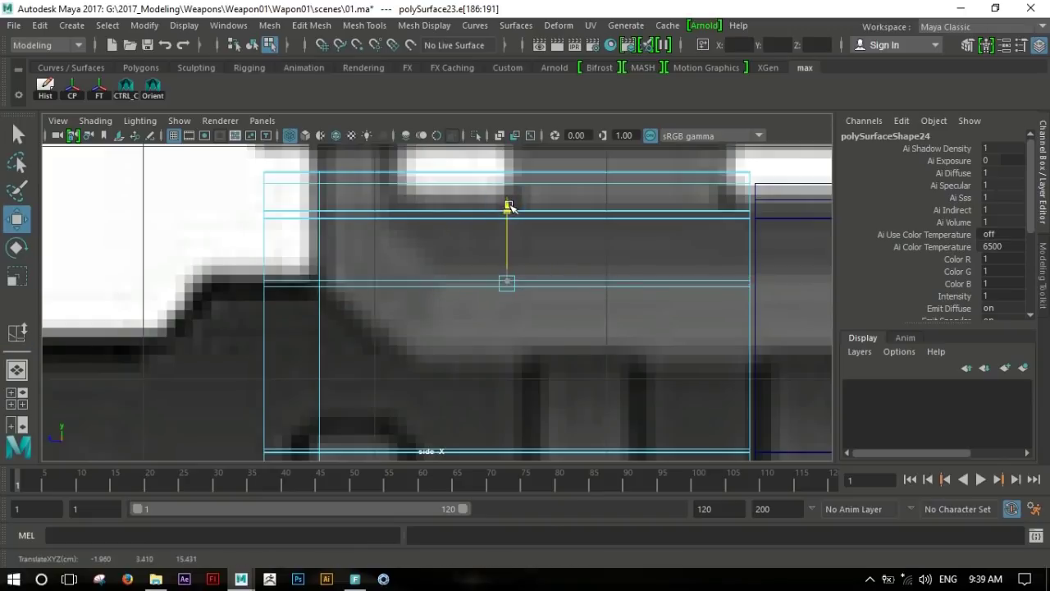
Select the stock housing object and switch to face selection in the side view.
key("space")
key("space")
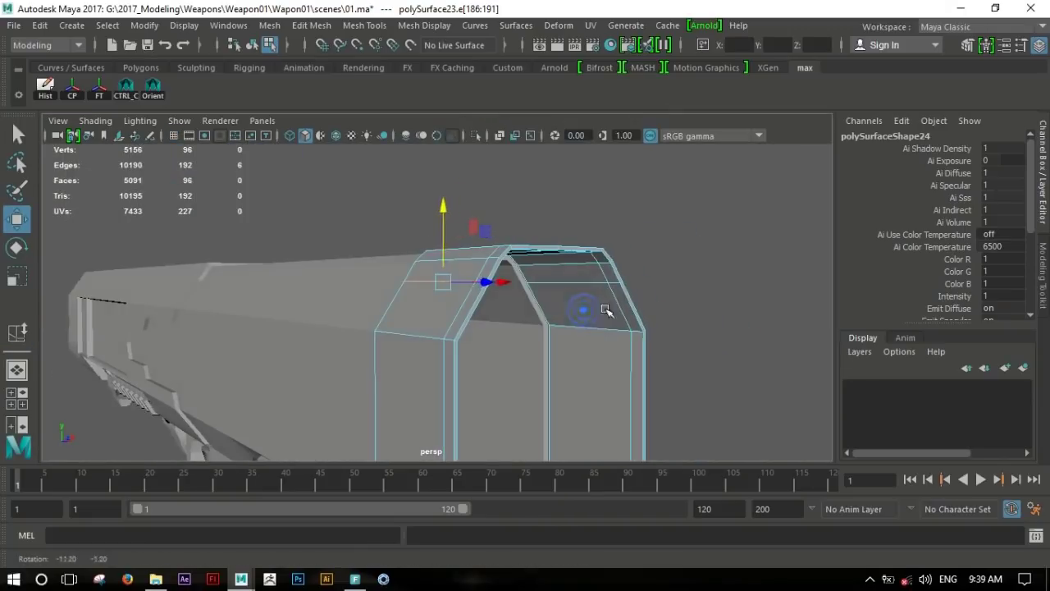
left_click(605, 305)
mouse_move(605, 305)
left_mouse_down("alt")
mouse_move(573, 326)
mouse_move(588, 333)
mouse_move(487, 316)
mouse_move(586, 296)
left_mouse_up("alt")
left_click(586, 296)
key("space")
key("space")
mouse_move(673, 277)
left_mouse_down("alt")
mouse_move(565, 276)
mouse_move(612, 286)
mouse_move(702, 271)
left_mouse_up("alt")
right_click_drag(701, 269, 685, 185)
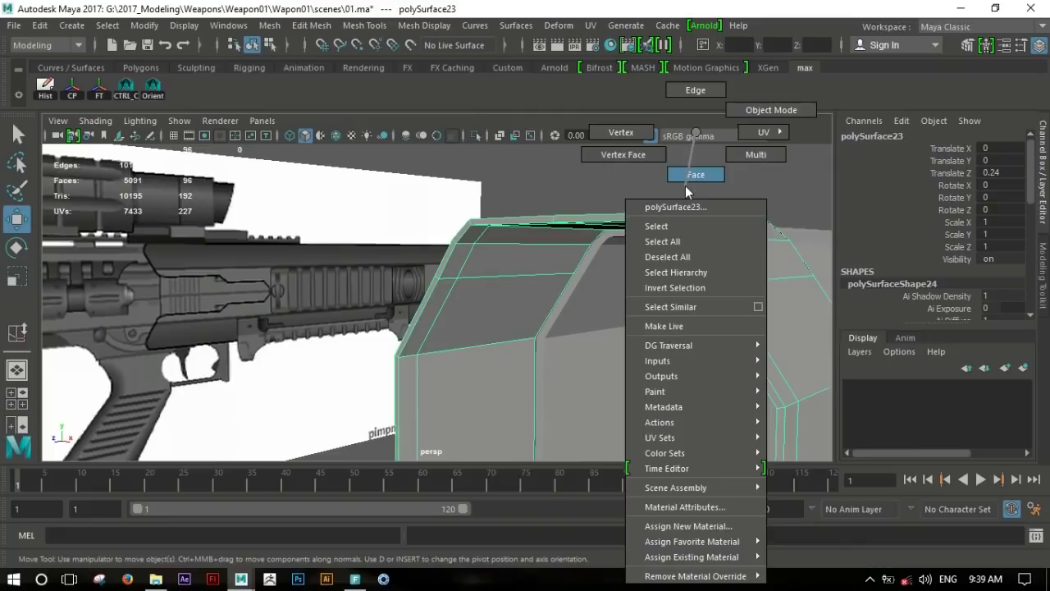
key("space")
key("space")
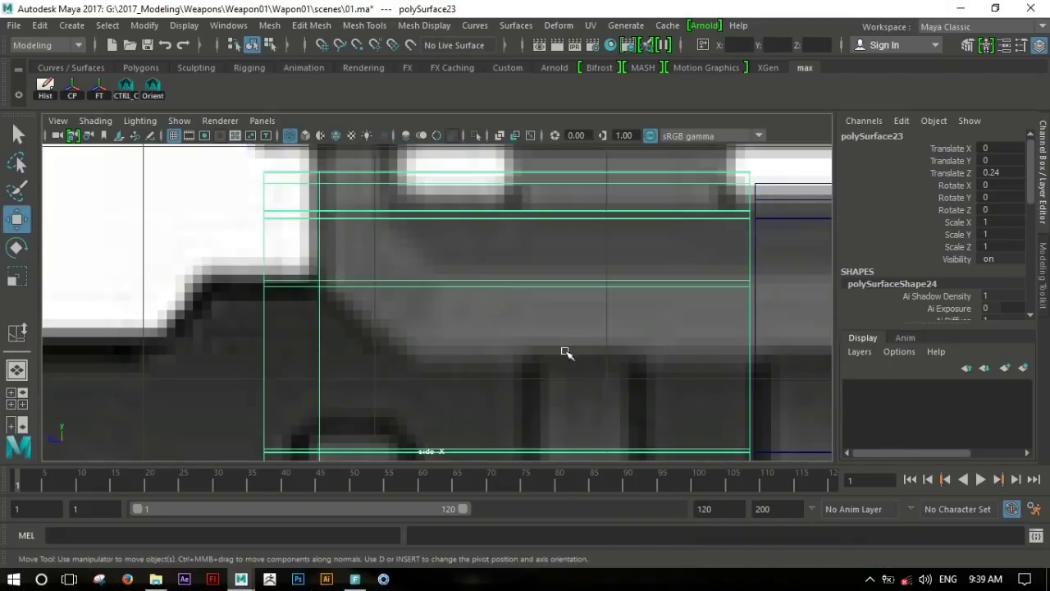
scroll(565, 352, "down", 5)
middle_click_drag(480, 319, 518, 291, "alt")
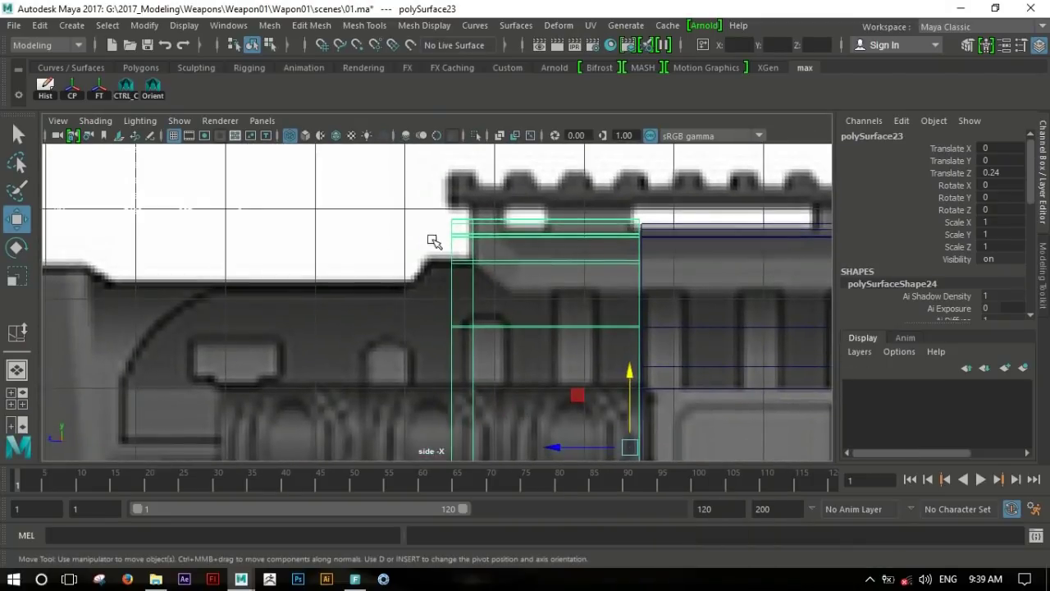
scroll(434, 241, "up", 2)
right_click_drag(493, 156, 490, 183)
Select and remove the small end faces on the stock top.
left_click(488, 337)
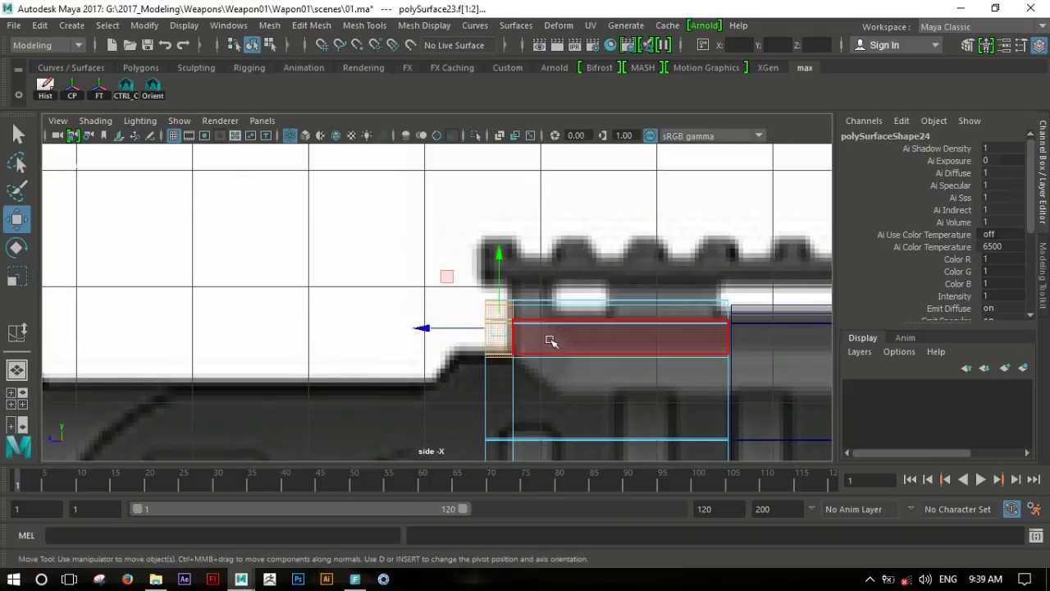
left_click(468, 271)
left_click(498, 336)
left_click(497, 340, "ctrl")
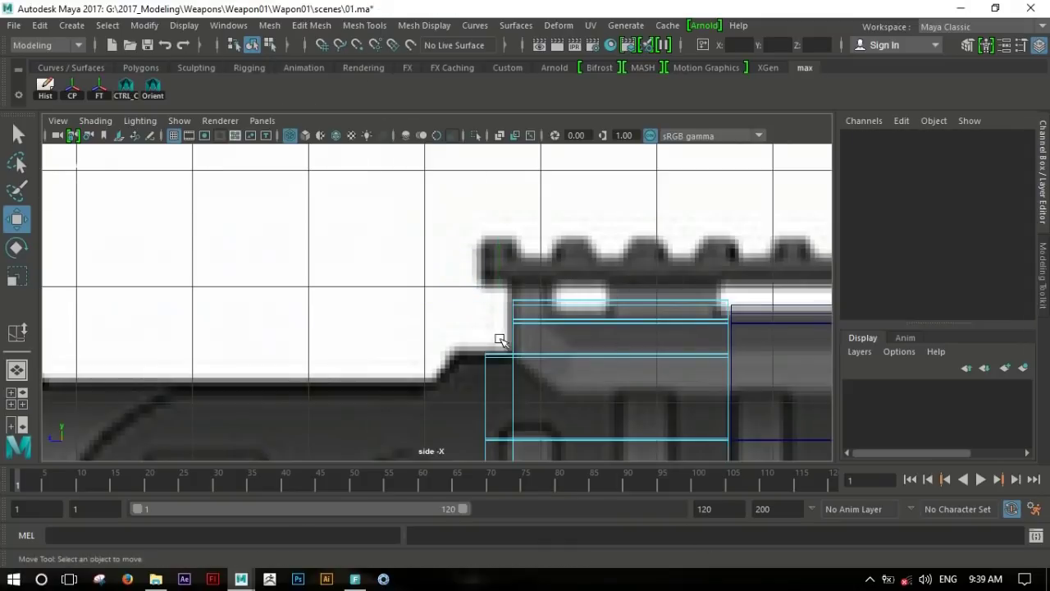
key("space")
key("space")
left_click_drag(621, 258, 529, 296, "alt")
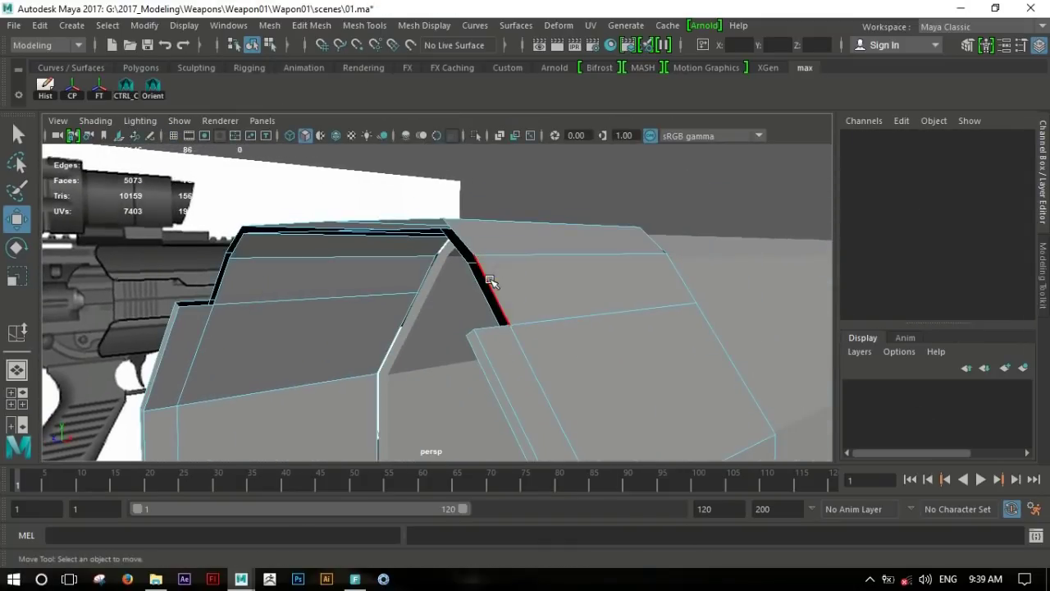
Select the border loop around the opening and close it with Bridge.
double_click(490, 282)
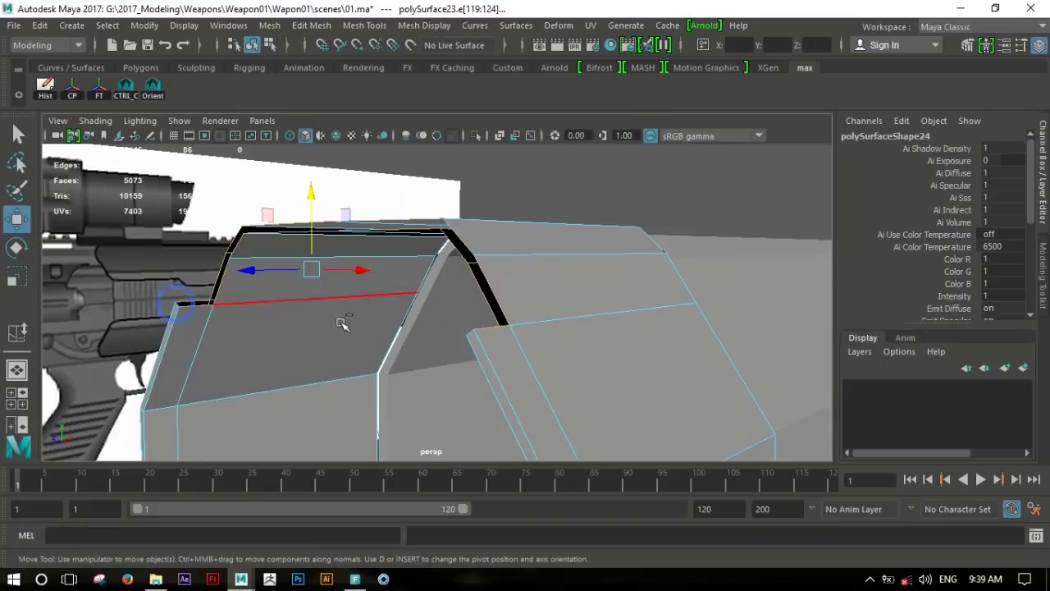
right_click_drag(496, 244, 469, 408, "shift")
key("q")
mouse_move(492, 311)
left_mouse_down("alt")
mouse_move(485, 266)
mouse_move(561, 261)
mouse_move(590, 293)
mouse_move(428, 245)
mouse_move(539, 301)
mouse_move(598, 274)
mouse_move(541, 317)
mouse_move(587, 341)
mouse_move(624, 281)
mouse_move(597, 360)
left_mouse_up("alt")
Select a face on the stock top for the next edit.
key("F10")
mouse_move(447, 280)
left_mouse_down("alt")
mouse_move(481, 347)
mouse_move(410, 276)
mouse_move(513, 259)
left_mouse_up("alt")
left_click(514, 258)
key("space")
key("space")
scroll(604, 340, "up", 2)
left_click(624, 327)
Extrude the stock end face and drag it left along X.
key("w")
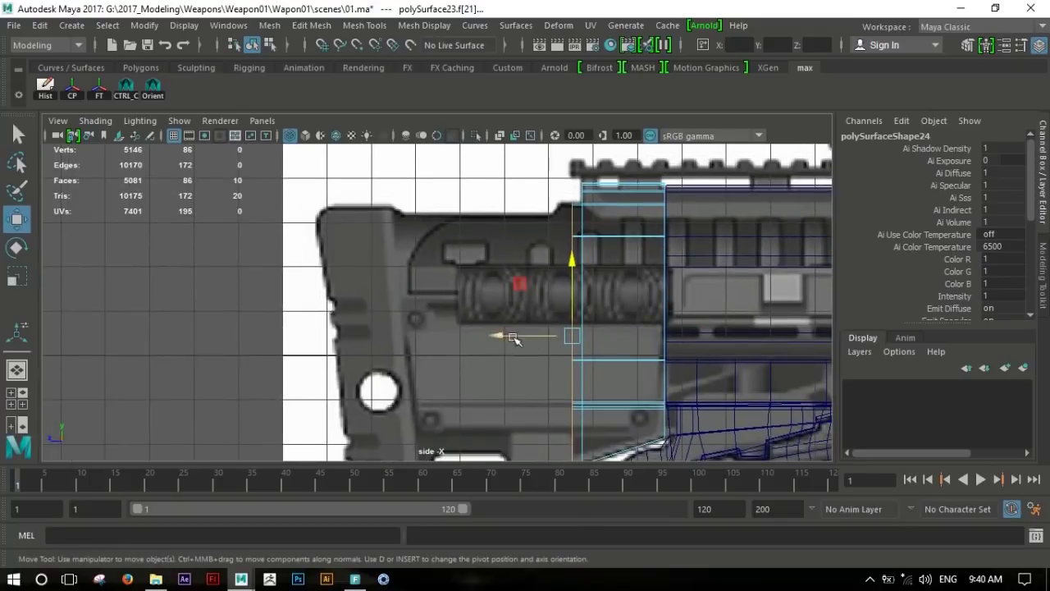
middle_click_drag(502, 339, 525, 323, "alt")
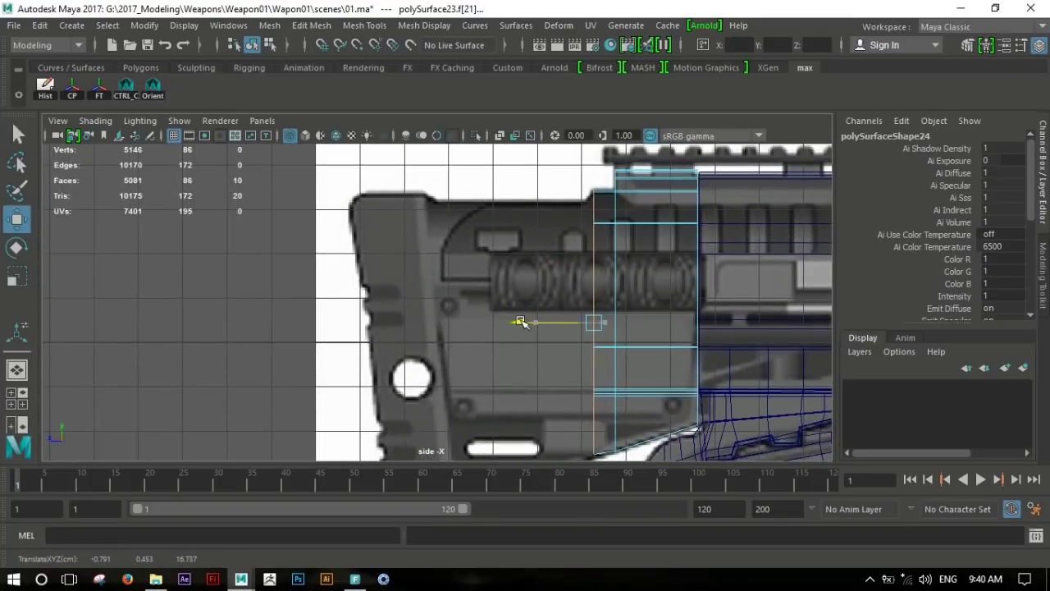
mouse_move(522, 322)
middle_mouse_down("alt")
mouse_move(522, 257)
mouse_move(525, 314)
middle_mouse_up("alt")
right_click_drag(586, 244, 587, 326, "shift")
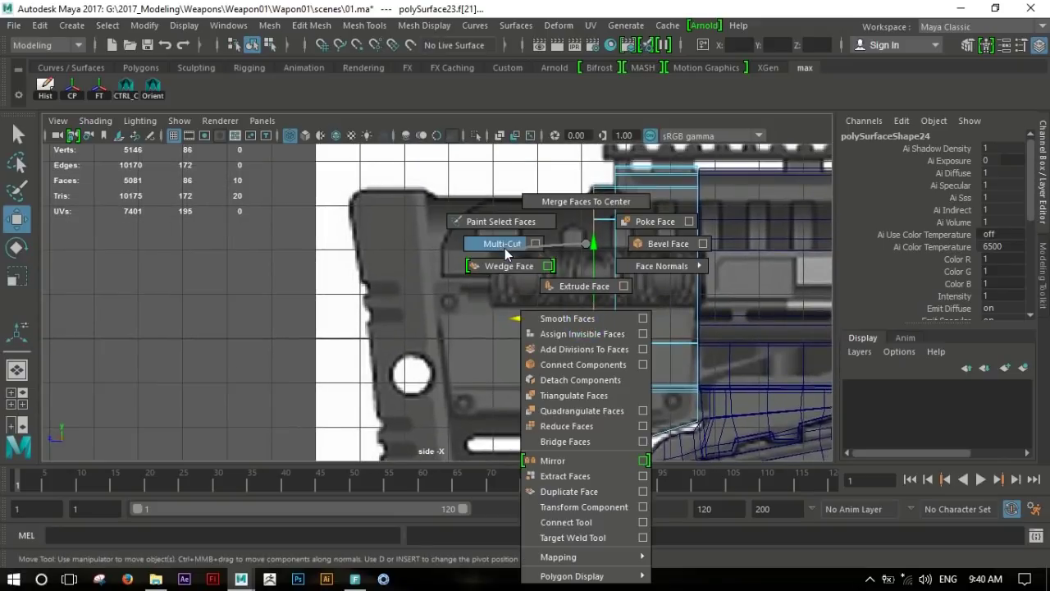
right_click_drag(505, 248, 584, 286, "shift")
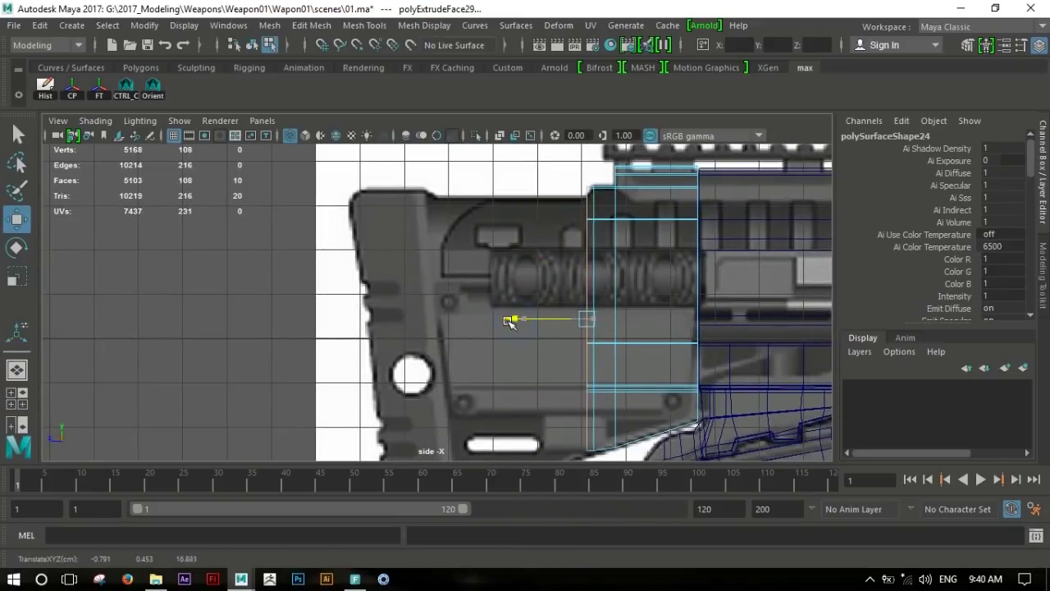
mouse_move(604, 334)
middle_mouse_down("alt")
mouse_move(631, 316)
mouse_move(637, 332)
middle_mouse_up("alt")
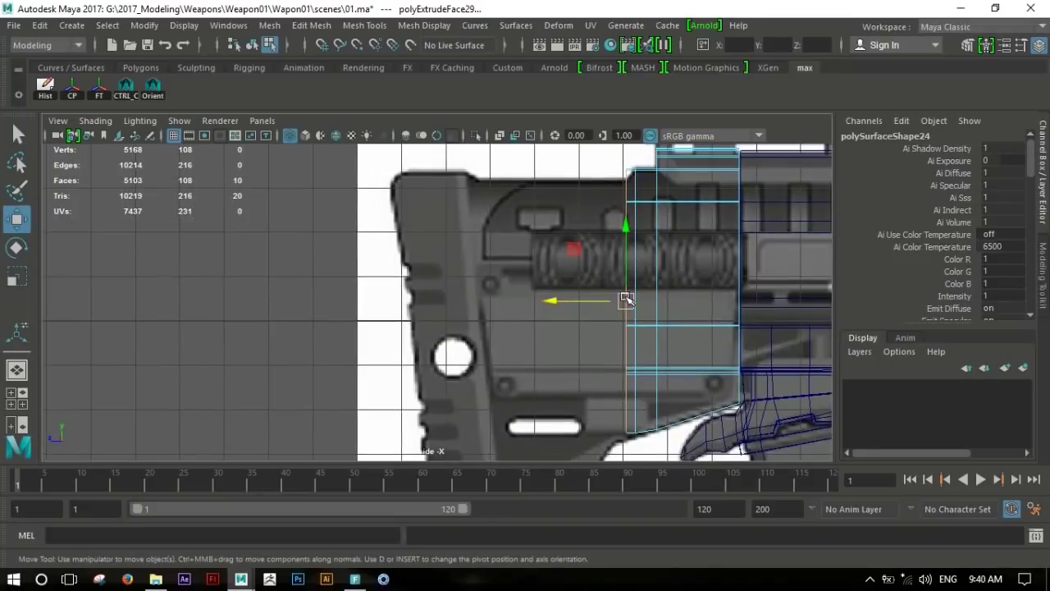
Extrude the end face twice more, pulling each extrusion left toward the butt.
right_click_drag(625, 244, 548, 250, "shift")
right_click_drag(623, 281, 622, 281, "shift")
mouse_move(620, 348)
middle_mouse_down("alt")
mouse_move(615, 327)
mouse_move(561, 277)
mouse_move(612, 300)
middle_mouse_up("alt")
left_click_drag(495, 270, 488, 269)
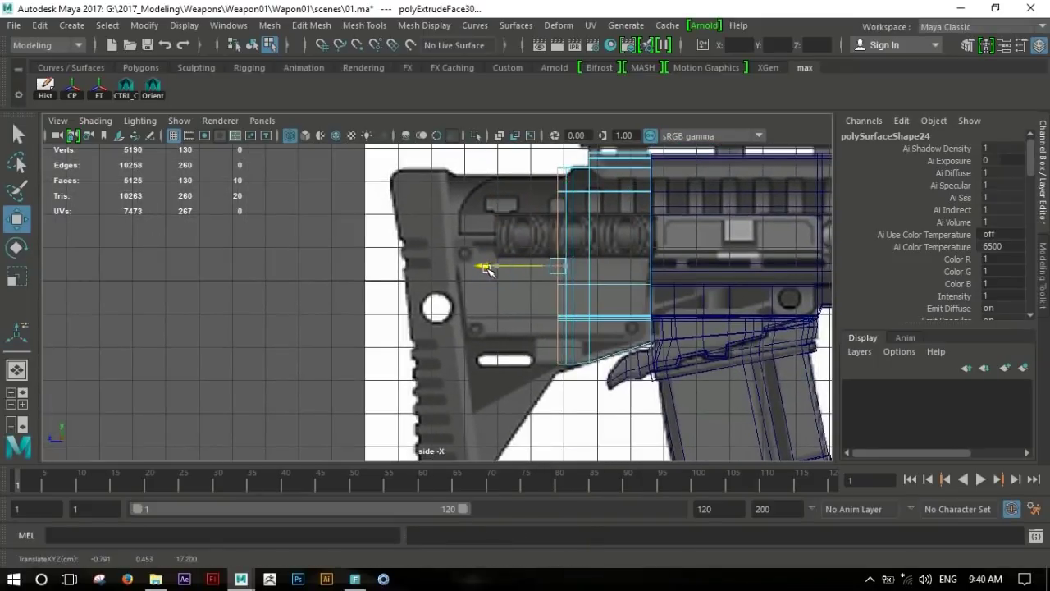
right_click_drag(555, 271, 480, 285, "shift")
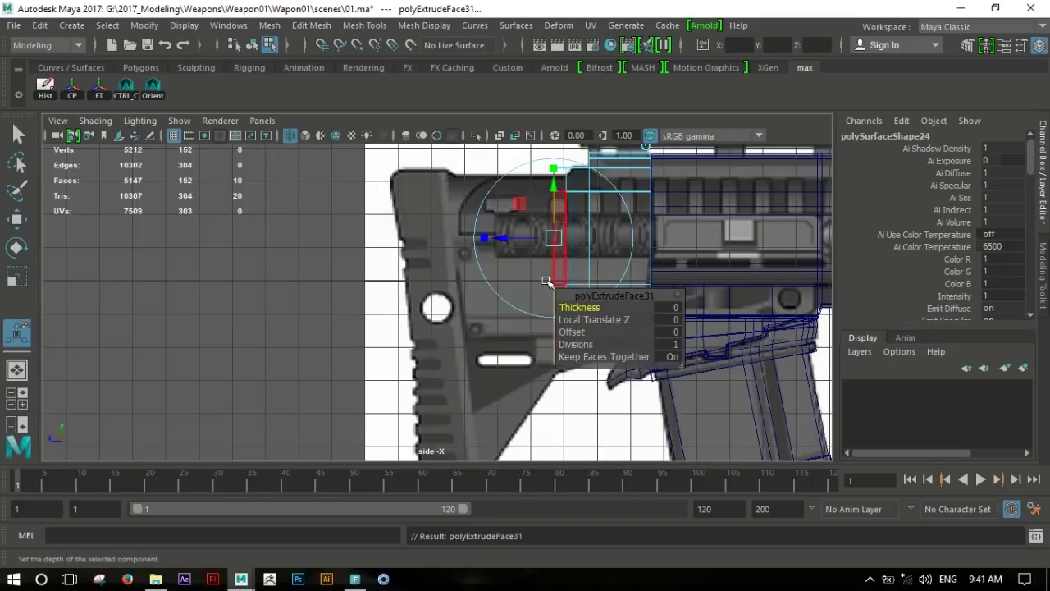
left_click_drag(480, 268, 394, 271)
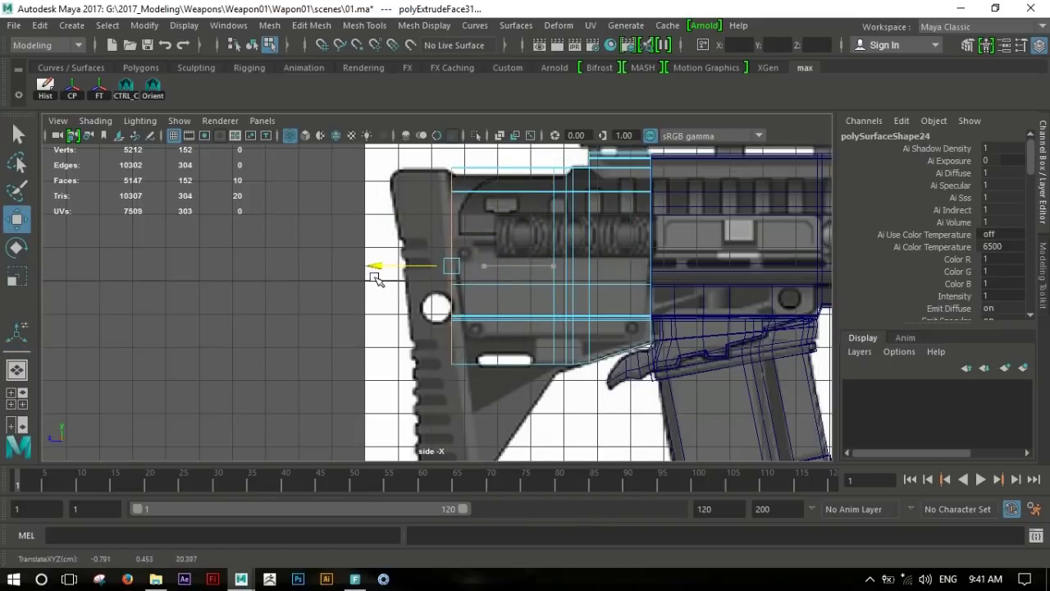
middle_click_drag(371, 279, 423, 316, "alt")
key("F9")
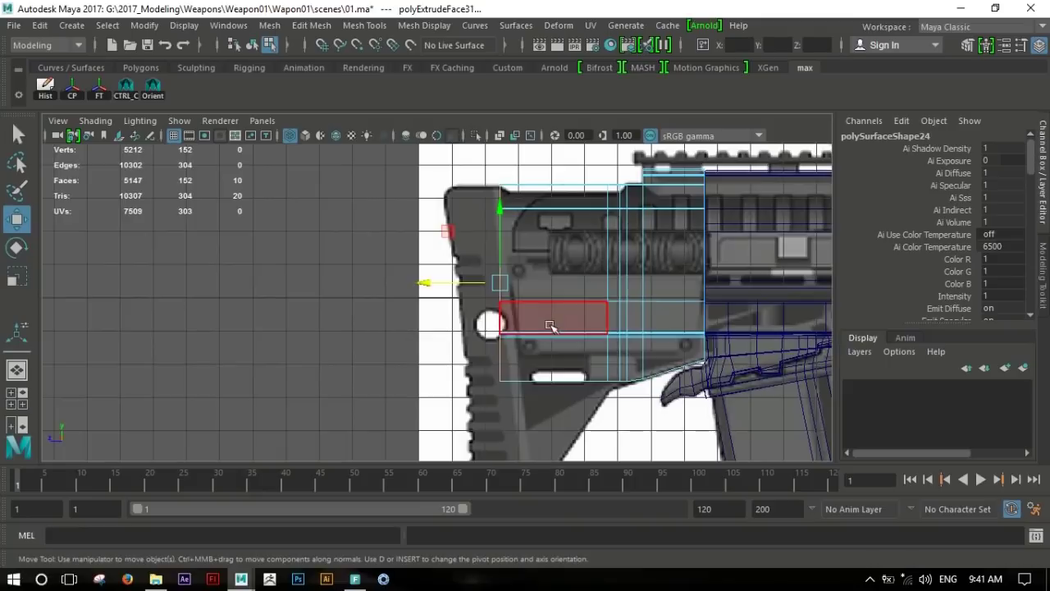
Rotate the back-edge vertices to tilt the stock's back edge to the reference.
left_click_drag(484, 169, 517, 393)
key("e")
key("ctrl+z")
left_click_drag(431, 304, 436, 313)
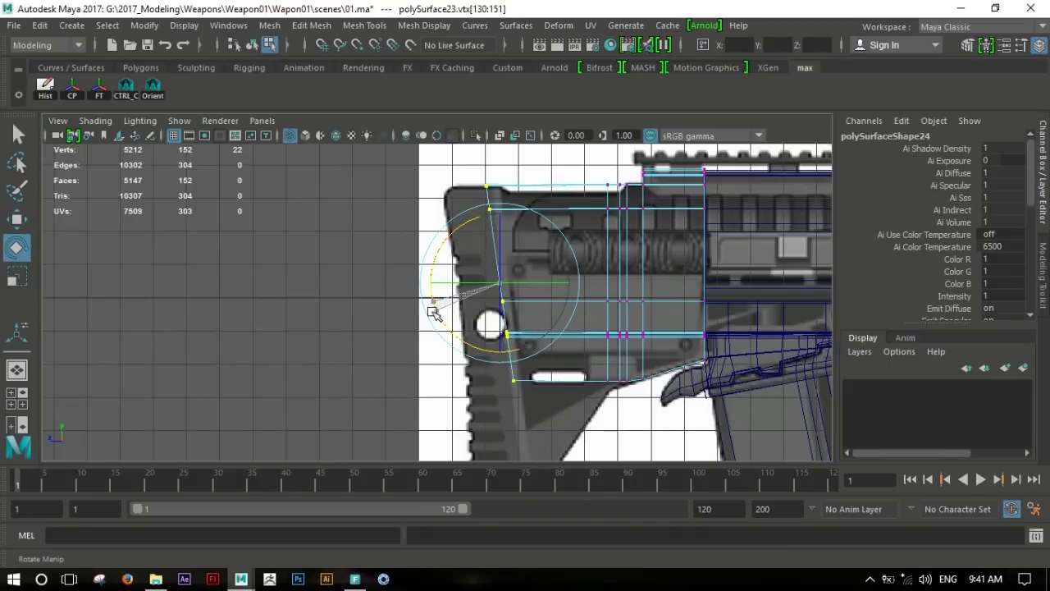
key("w")
left_click_drag(427, 285, 437, 286)
Move the bottom corner vertex down and left onto the reference outline.
middle_click_drag(501, 371, 486, 266, "alt")
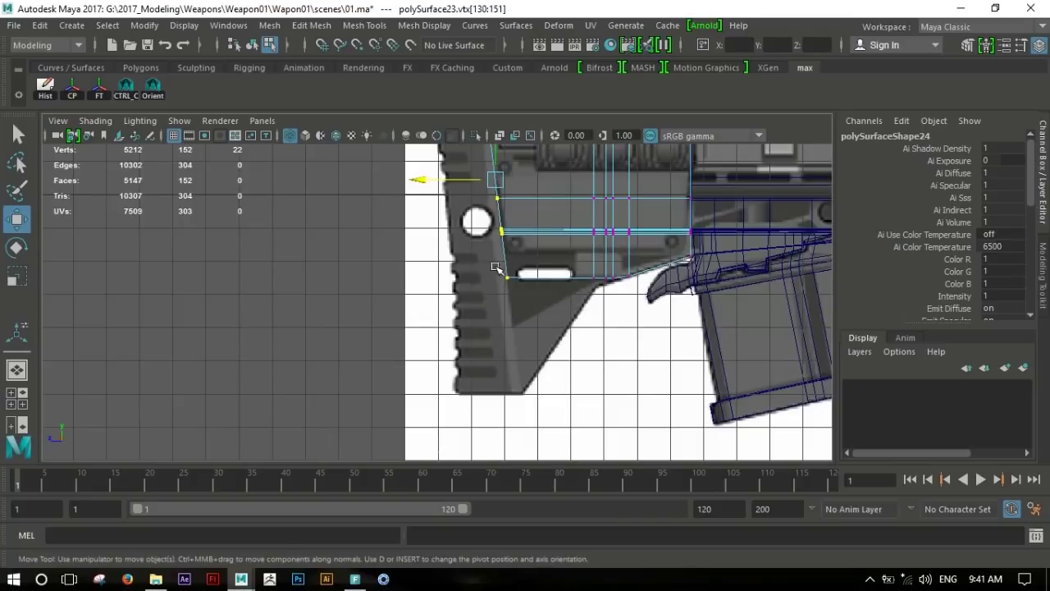
middle_click_drag(526, 301, 530, 373)
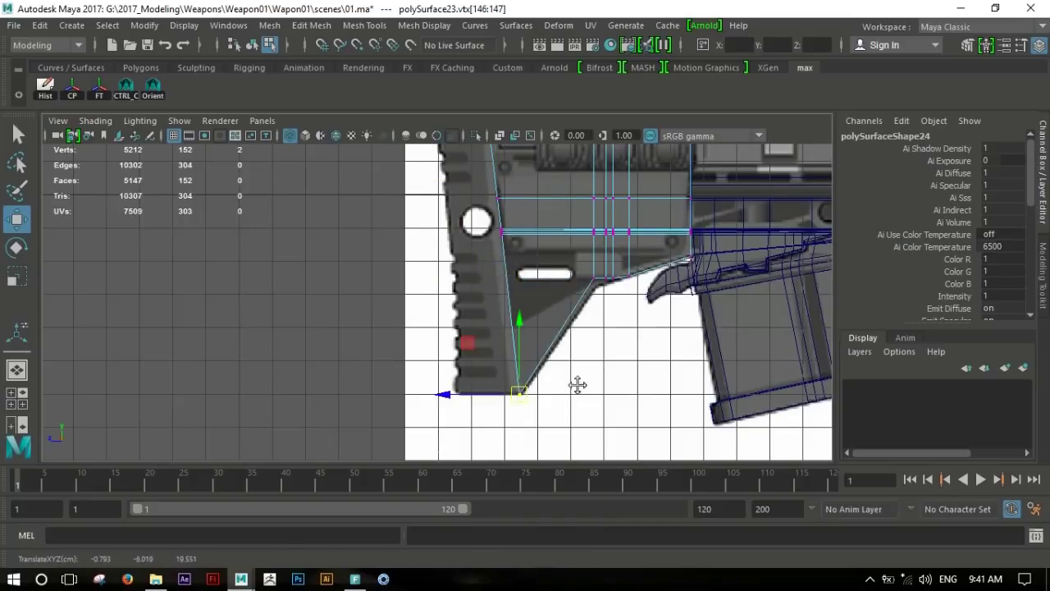
scroll(552, 305, "up", 2)
left_click_drag(531, 300, 536, 307)
scroll(537, 312, "up", 2)
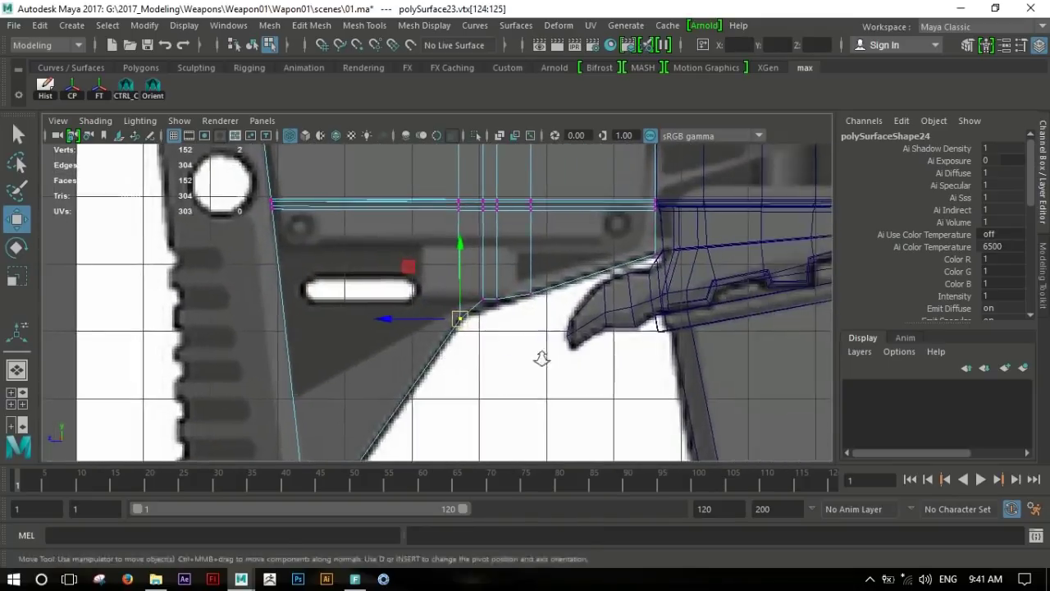
scroll(507, 281, "up", 2)
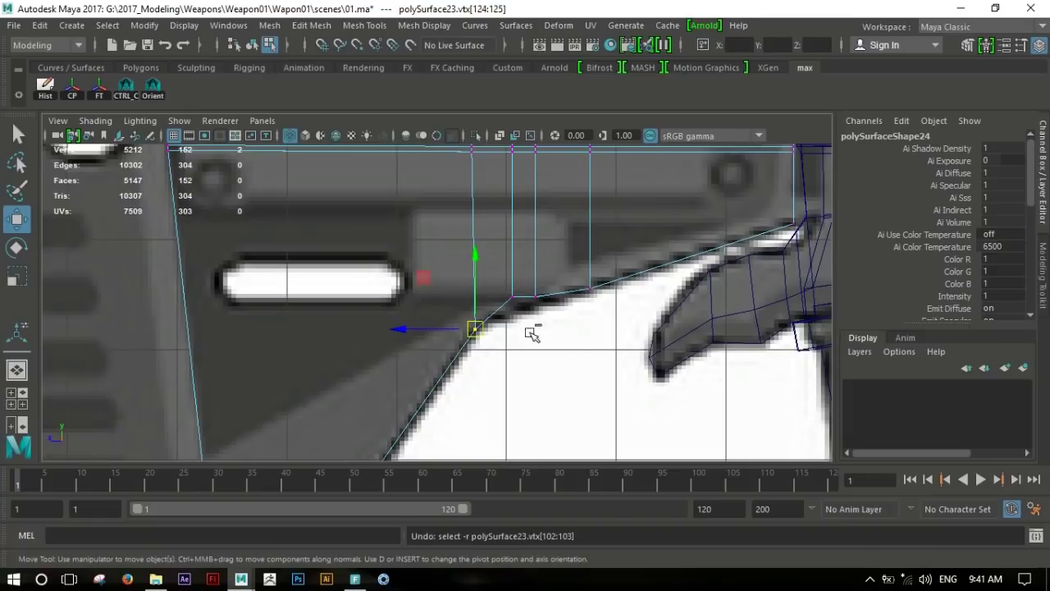
left_click_drag(417, 331, 397, 331)
Pull the lower-edge vertices down onto the reference line.
left_click(510, 292)
left_click_drag(510, 225, 511, 238)
left_click(535, 297)
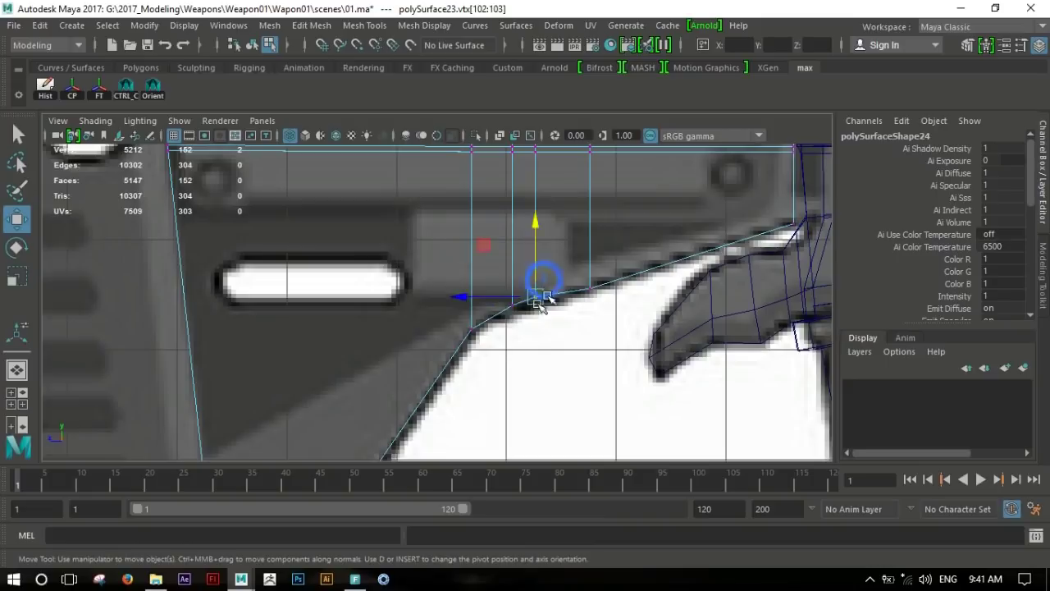
left_click(590, 283)
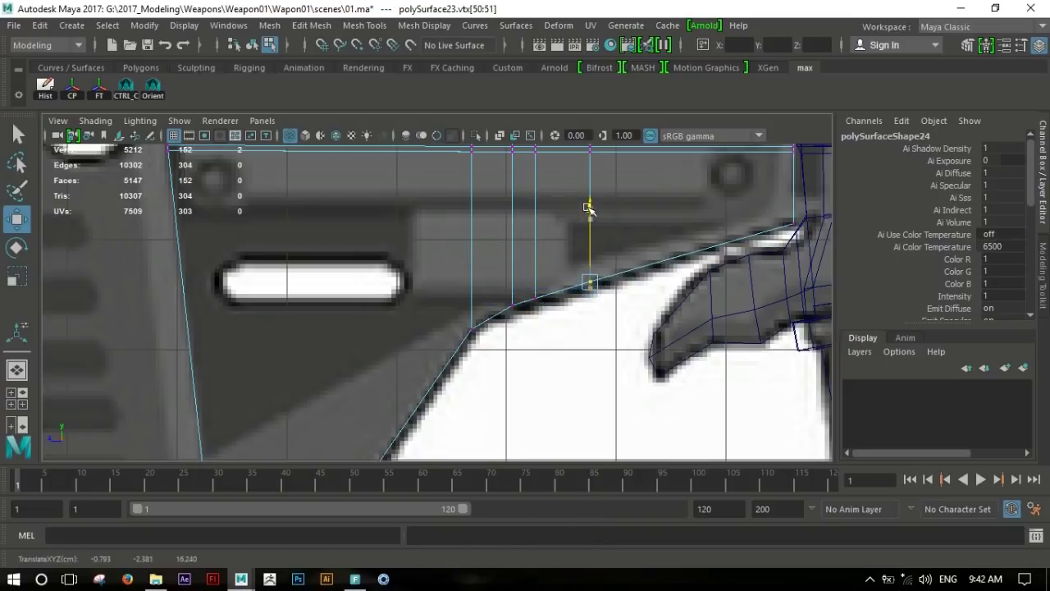
scroll(632, 271, "down", 3)
scroll(520, 334, "up", 2)
middle_click_drag(511, 304, 473, 380, "alt")
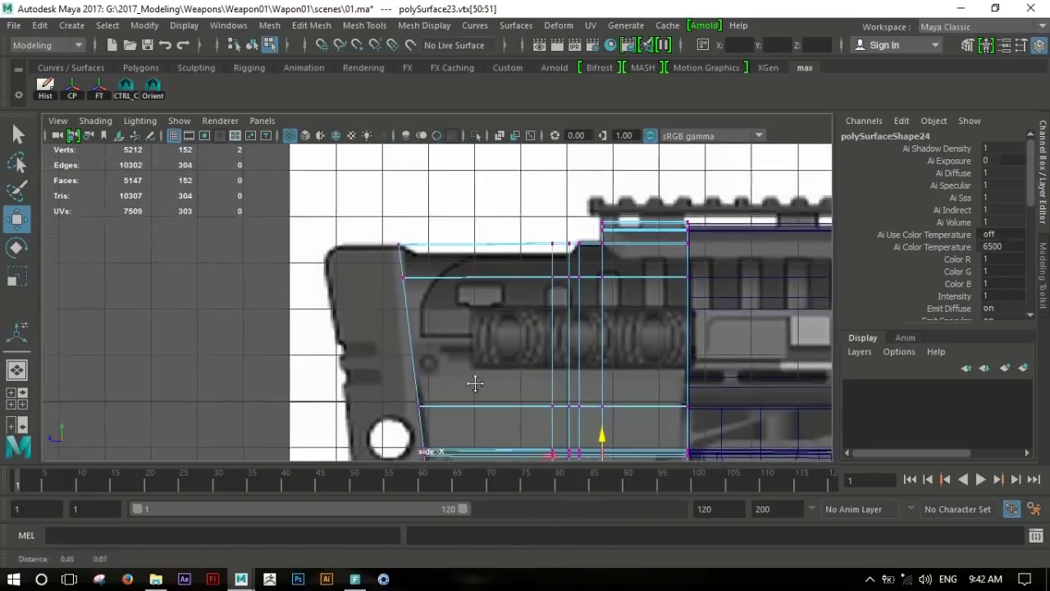
scroll(604, 378, "down", 1)
middle_click_drag(605, 379, 574, 393, "alt")
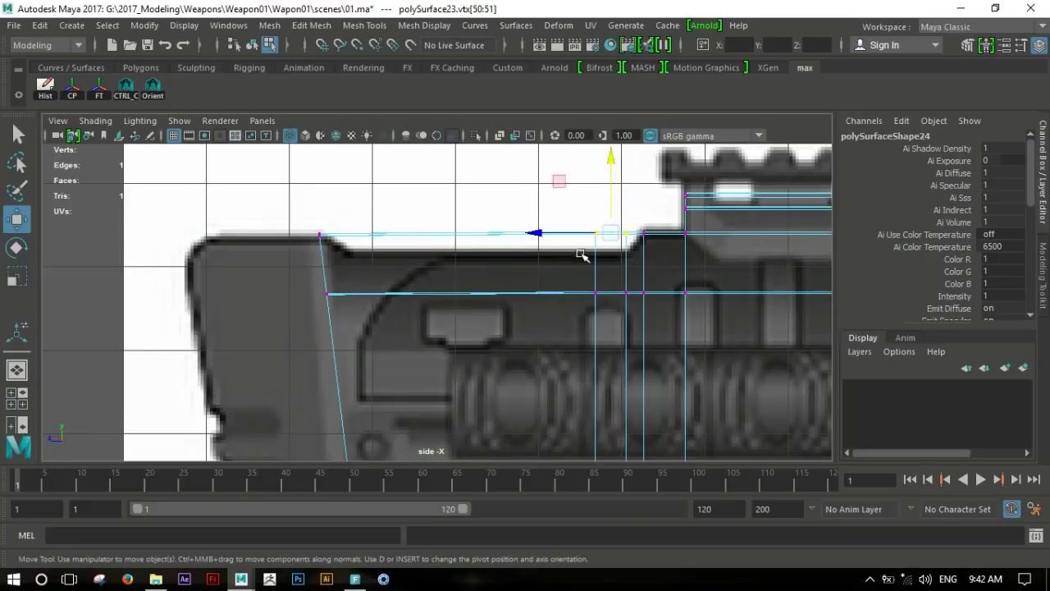
Lower the top-edge and top-left corner vertices onto the outline, then check in perspective.
left_click_drag(611, 159, 607, 178)
left_click_drag(359, 220, 306, 248)
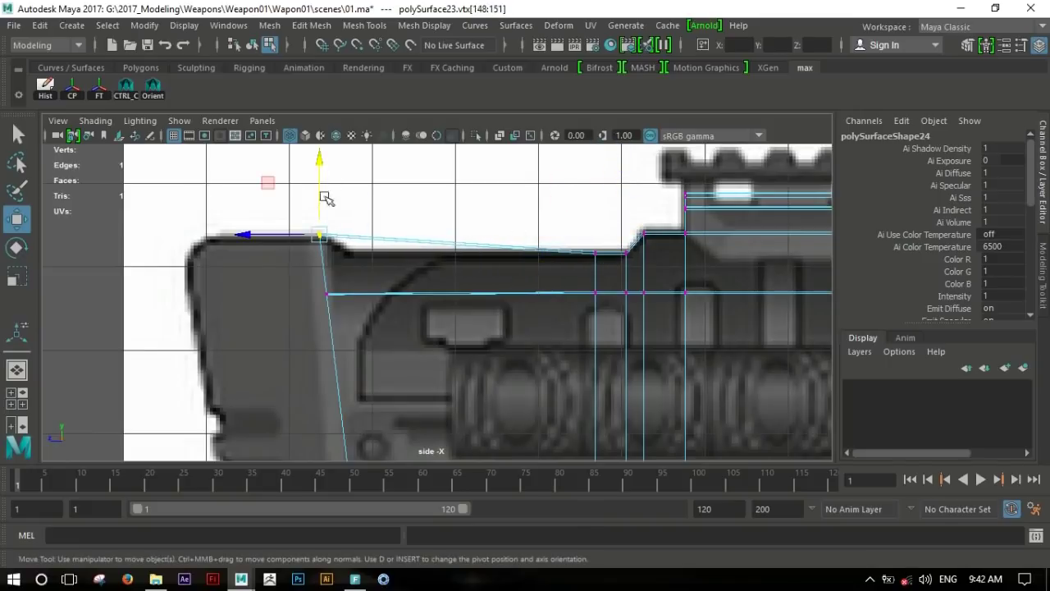
left_click_drag(320, 159, 321, 181)
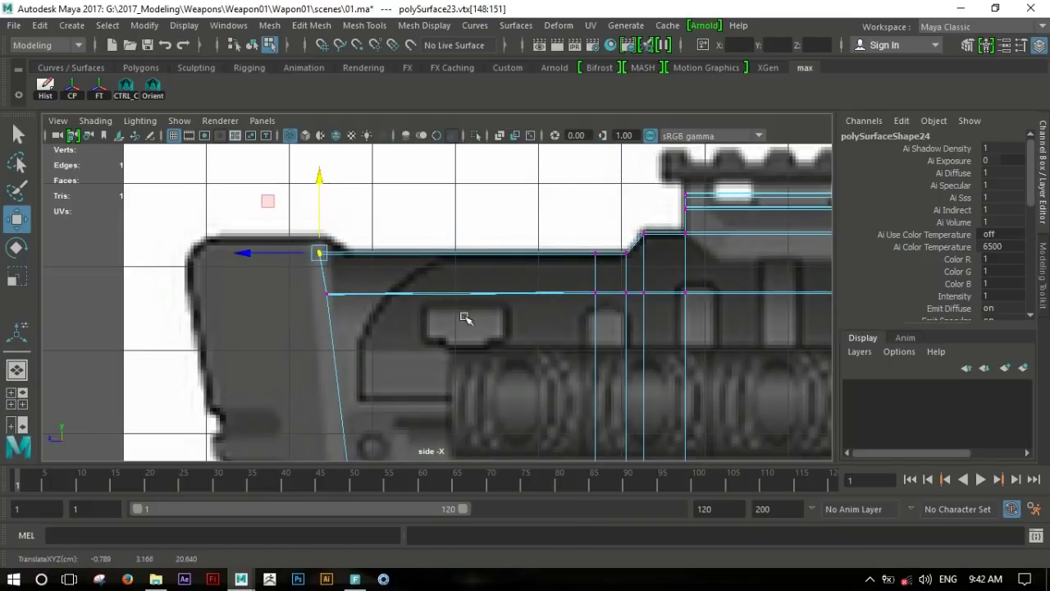
scroll(465, 319, "down", 1)
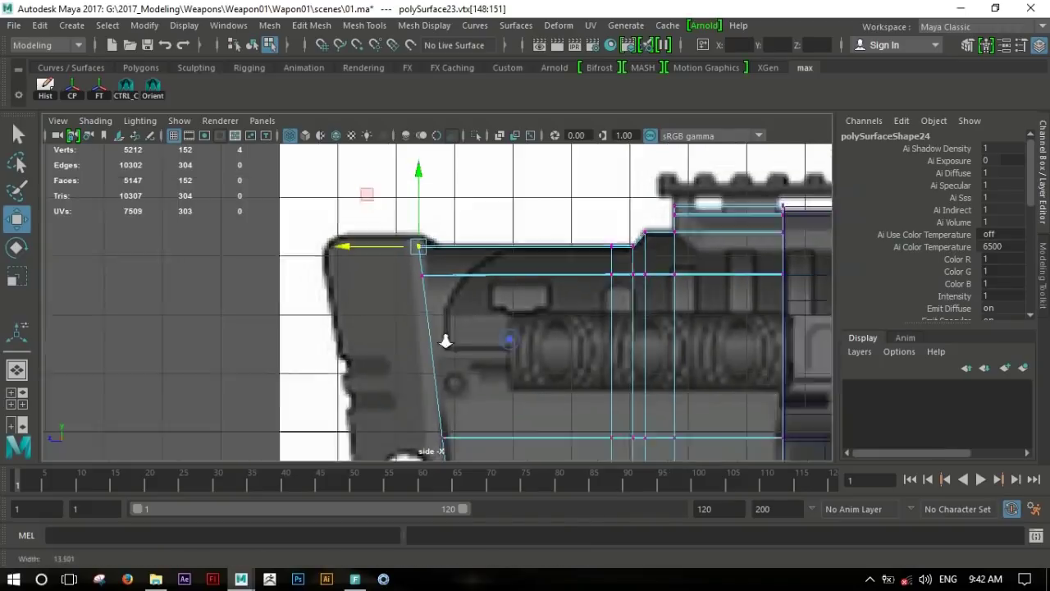
scroll(446, 340, "down", 3)
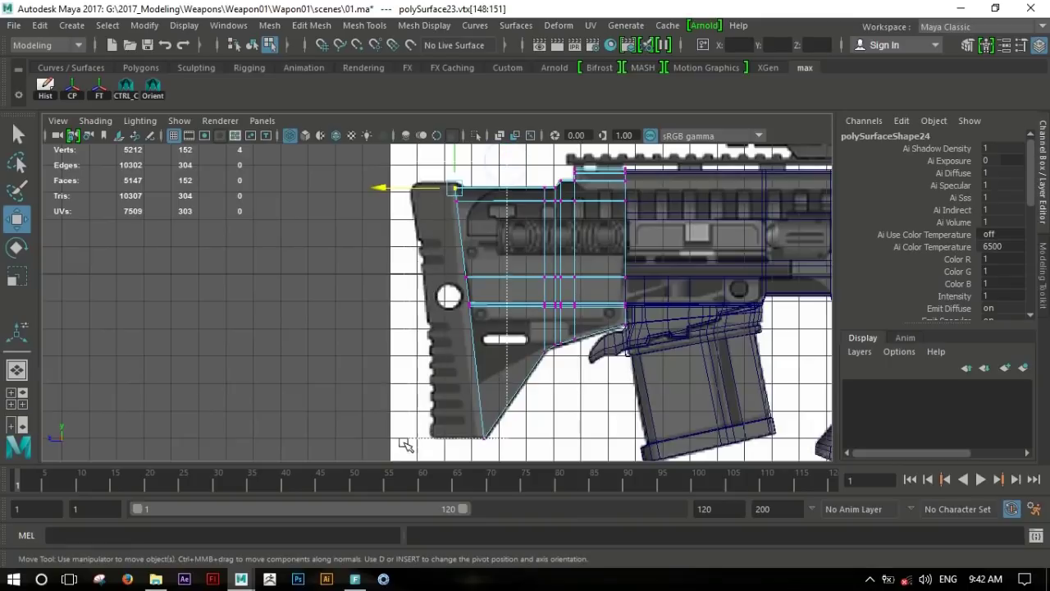
left_click_drag(392, 313, 397, 313)
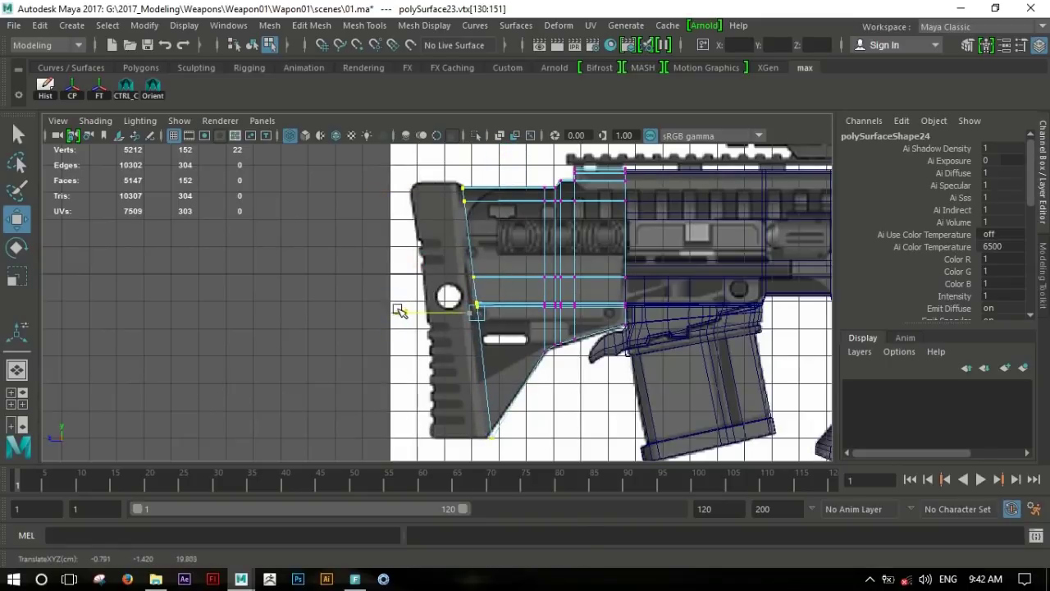
right_click_drag(457, 332, 830, 447, "alt")
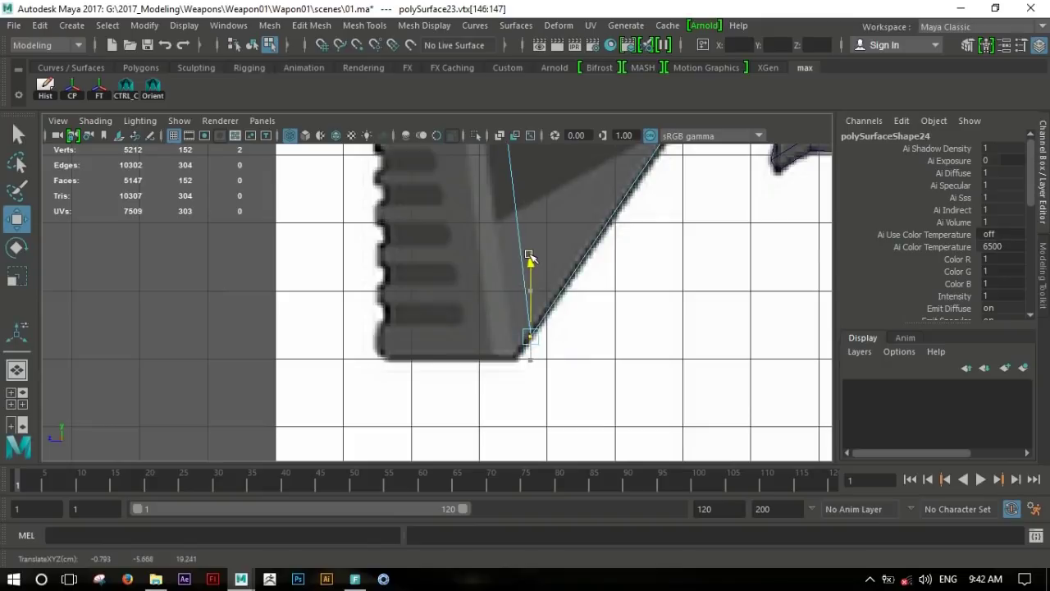
scroll(558, 255, "down", 5)
middle_click_drag(582, 256, 607, 262, "alt")
key("space")
key("space")
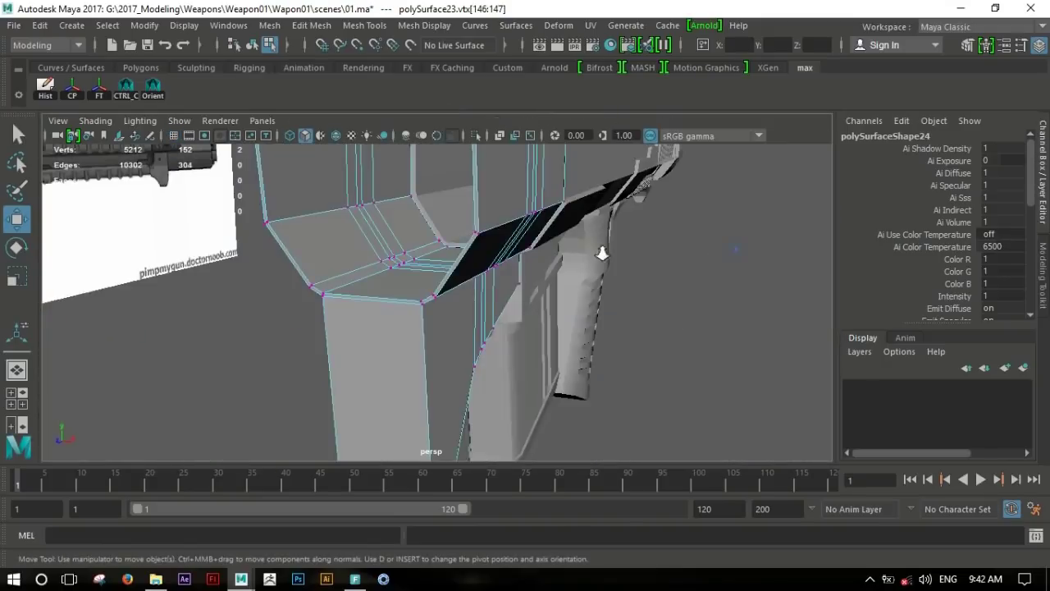
scroll(720, 251, "down", 5)
mouse_move(534, 304)
left_mouse_down("alt")
mouse_move(703, 316)
mouse_move(492, 318)
mouse_move(436, 256)
left_mouse_up("alt")
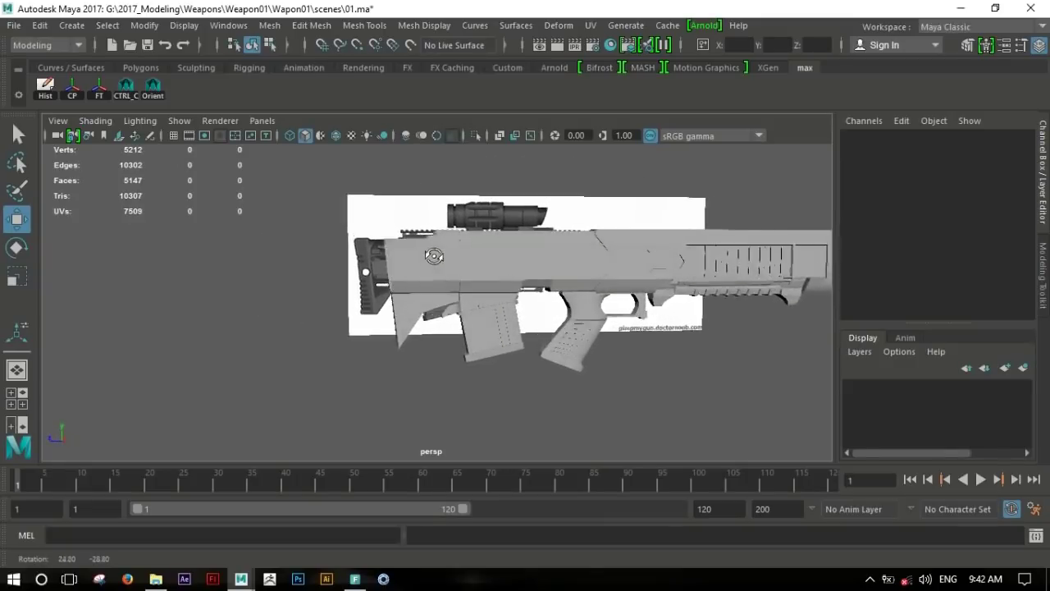
Select the stock object and switch to face mode in the side view.
mouse_move(456, 314)
left_mouse_down("alt")
mouse_move(435, 347)
mouse_move(605, 347)
mouse_move(665, 328)
mouse_move(484, 316)
mouse_move(509, 328)
left_mouse_up("alt")
scroll(624, 366, "up", 5)
scroll(628, 380, "up", 3)
left_click_drag(629, 379, 665, 379, "alt")
left_click(567, 328)
key("space")
key("space")
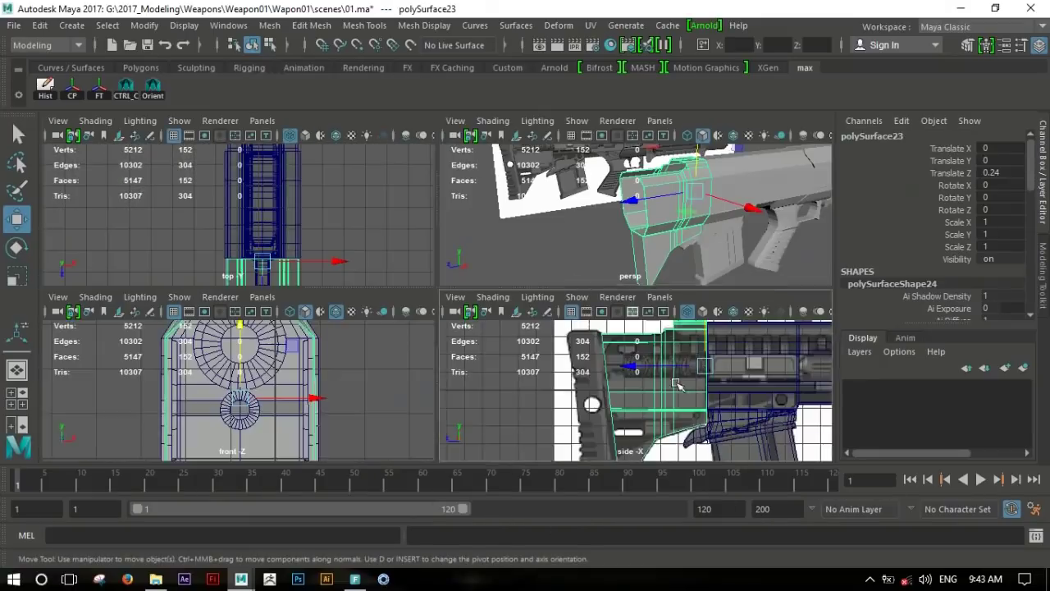
middle_click_drag(522, 371, 579, 345, "alt")
right_click_drag(516, 132, 503, 238)
left_click(517, 174)
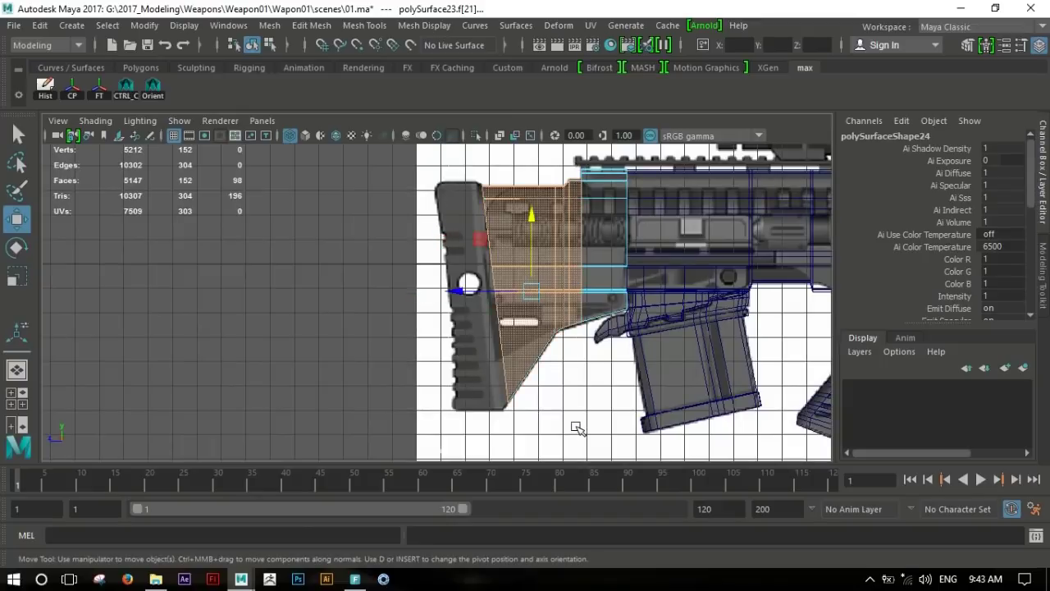
Scale the rear butt faces to 0.630 along X and check them in perspective.
scroll(590, 322, "up", 3)
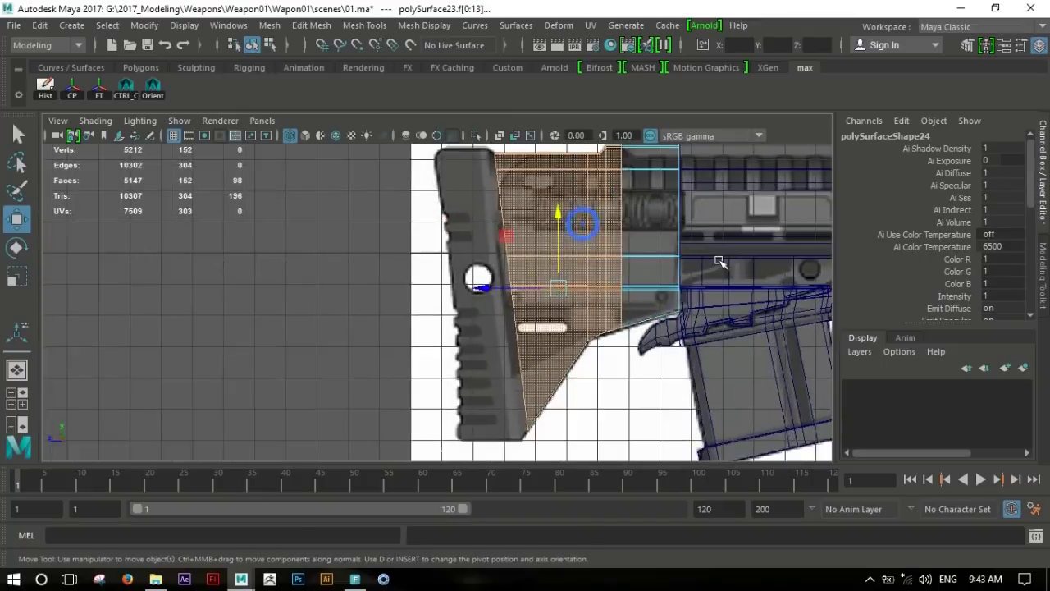
key("space")
key("space")
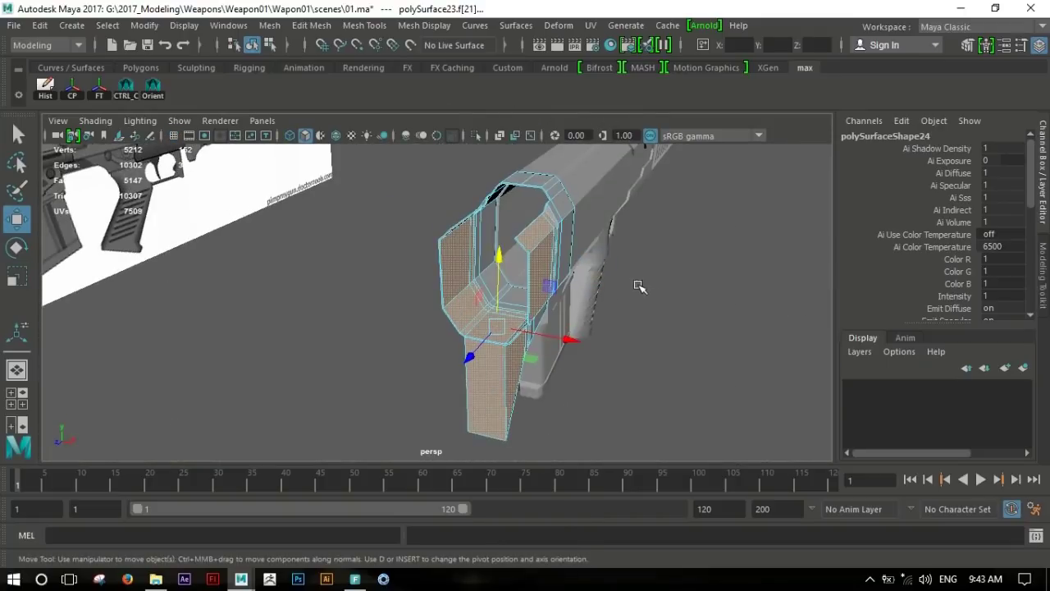
mouse_move(631, 349)
left_mouse_down("alt")
mouse_move(468, 328)
mouse_move(619, 329)
mouse_move(610, 328)
mouse_move(638, 224)
mouse_move(645, 268)
mouse_move(554, 245)
mouse_move(563, 234)
left_mouse_up("alt")
key("space")
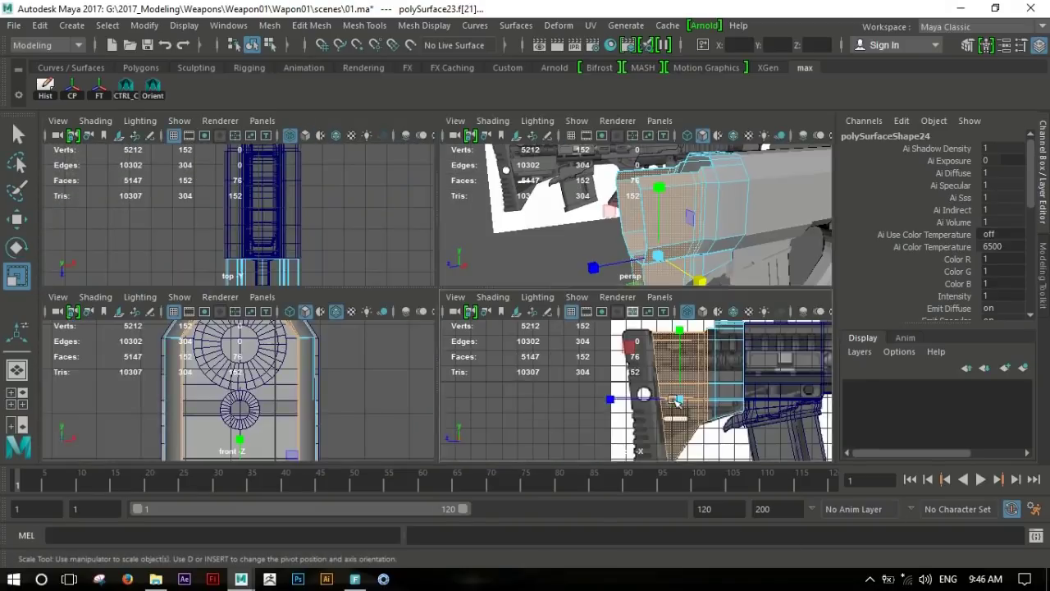
key("space")
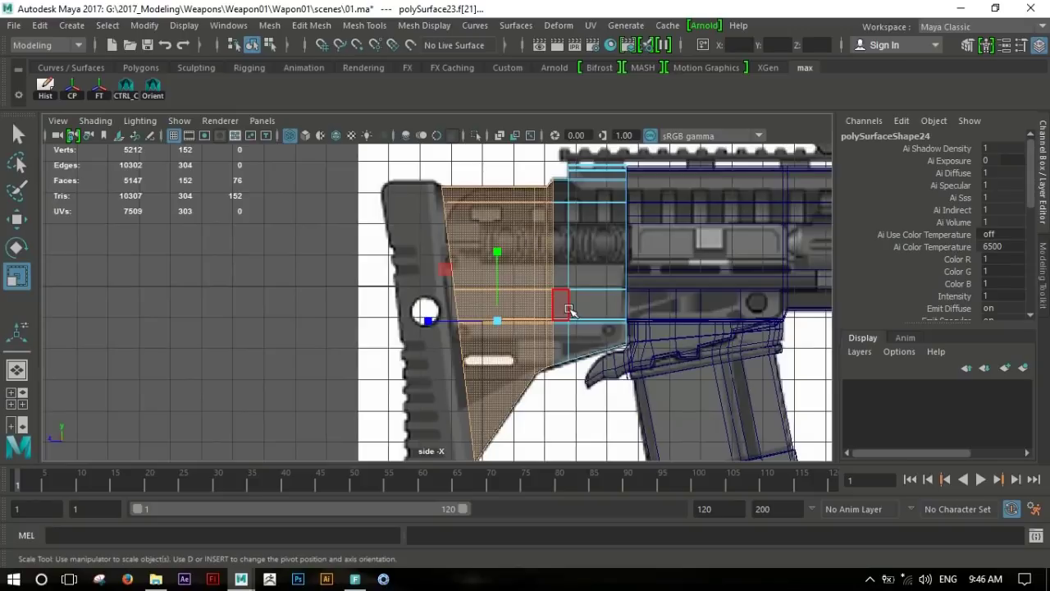
key("space")
key("space")
left_click_drag(680, 246, 522, 222, "alt")
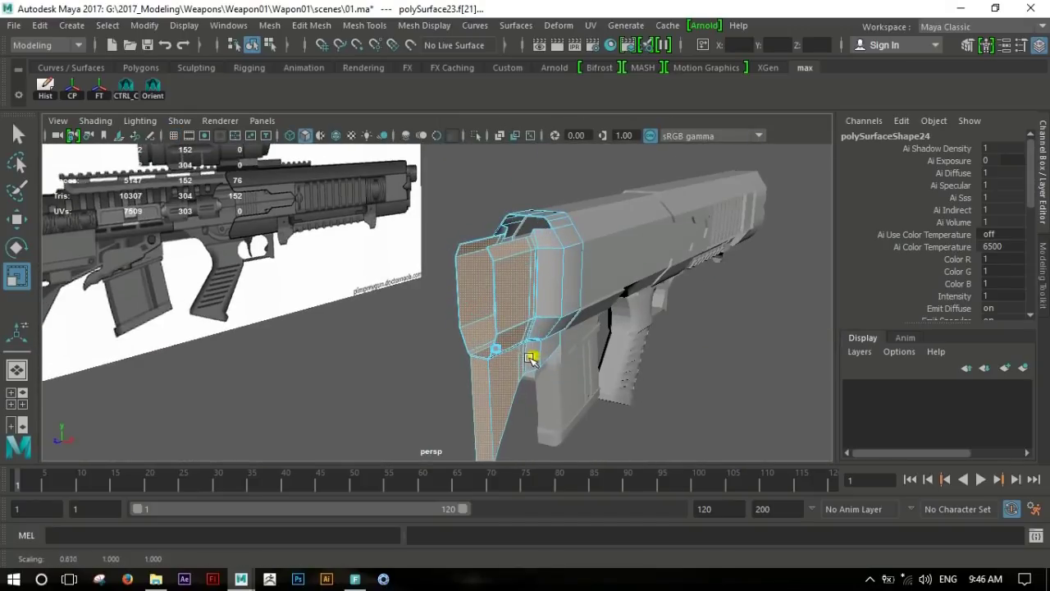
mouse_move(684, 257)
right_mouse_down("alt")
mouse_move(334, 286)
mouse_move(624, 331)
mouse_move(386, 286)
right_mouse_up("alt")
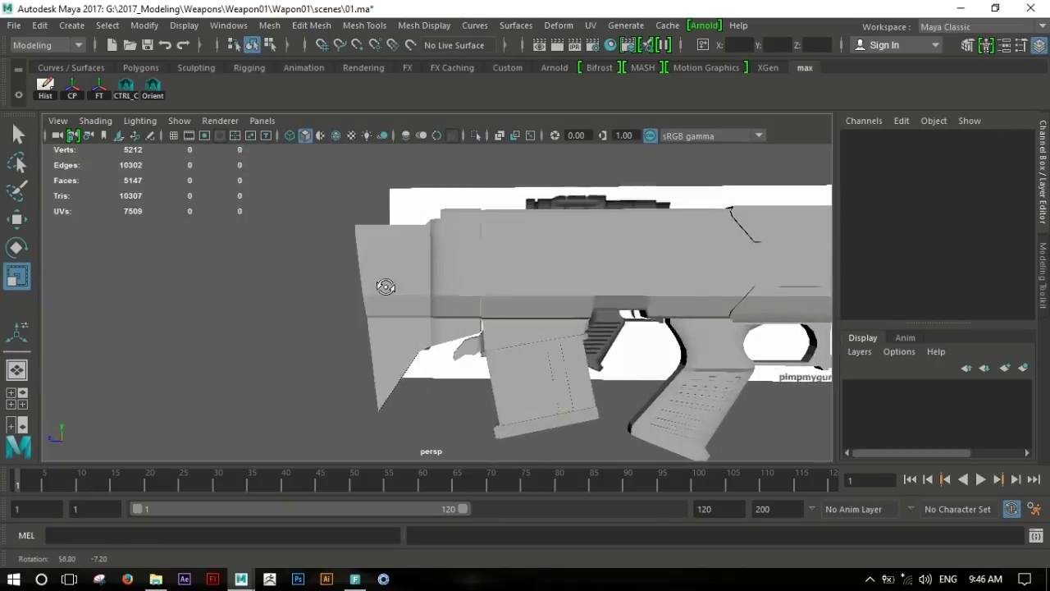
Orbit around the gun and select the stock piece, polySurface23.
mouse_move(386, 288)
left_mouse_down("alt")
mouse_move(510, 297)
mouse_move(491, 352)
left_mouse_up("alt")
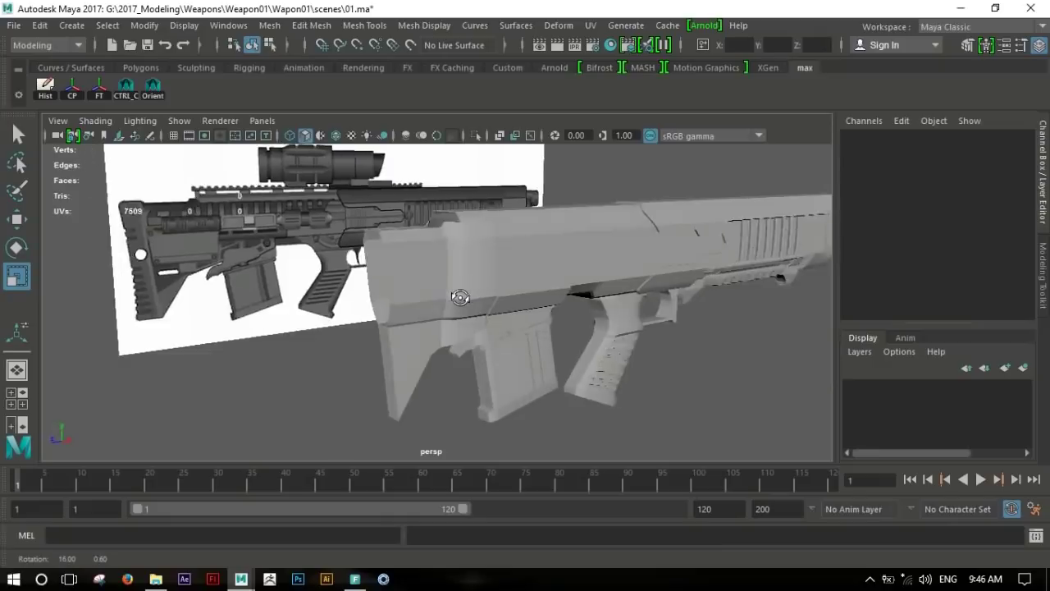
mouse_move(627, 332)
left_mouse_down("alt")
mouse_move(579, 356)
mouse_move(256, 357)
left_mouse_up("alt")
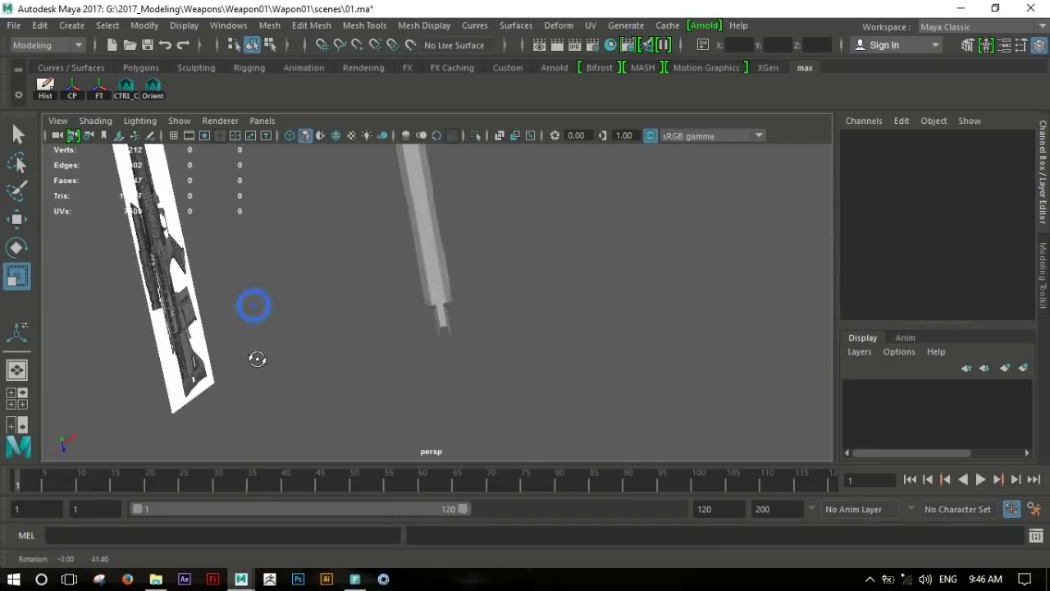
left_click(394, 336)
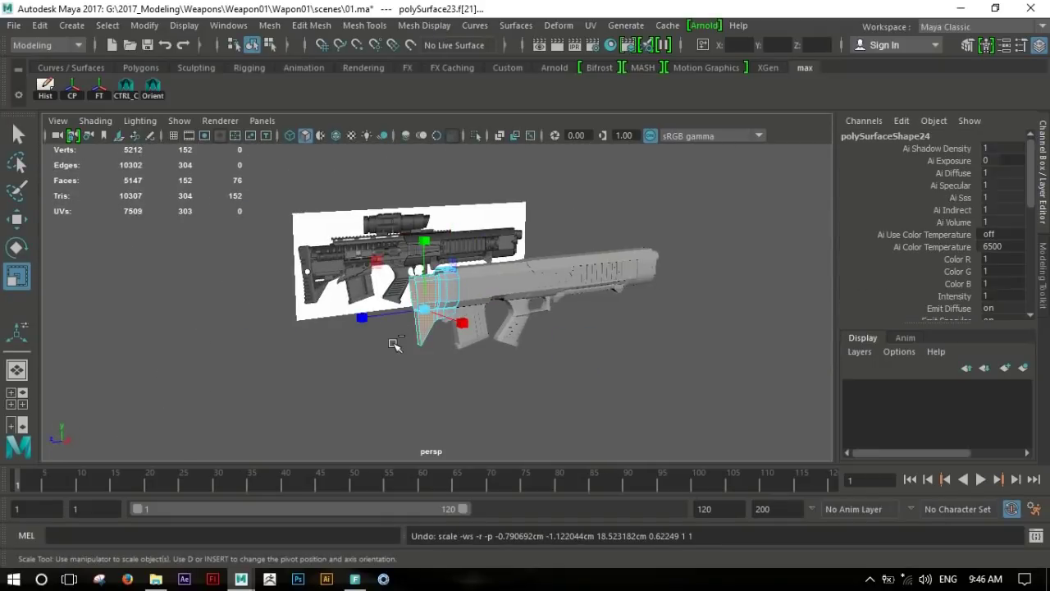
left_click(602, 375)
mouse_move(602, 375)
left_mouse_down("alt")
mouse_move(593, 336)
mouse_move(575, 347)
mouse_move(383, 338)
left_mouse_up("alt")
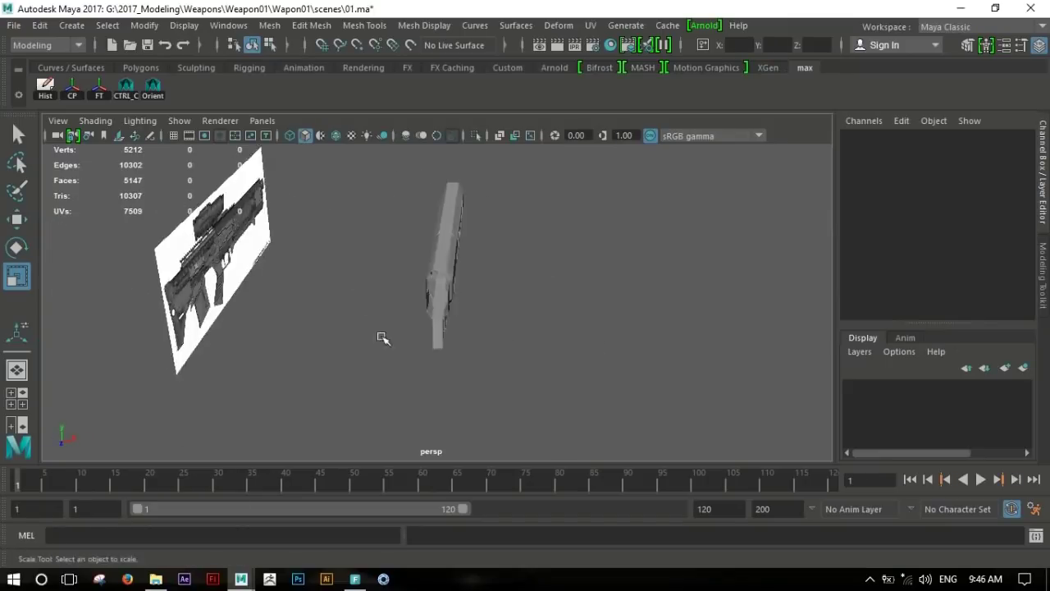
scroll(382, 338, "up", 5)
mouse_move(550, 375)
left_mouse_down("alt")
mouse_move(558, 356)
mouse_move(549, 356)
mouse_move(586, 336)
mouse_move(593, 347)
mouse_move(570, 344)
left_mouse_up("alt")
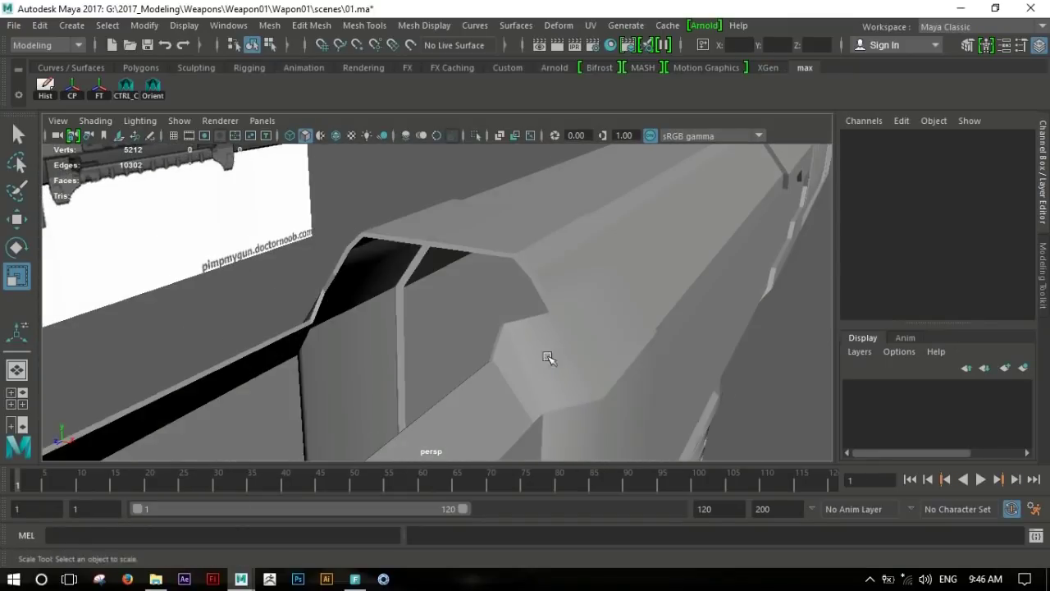
left_click(549, 357)
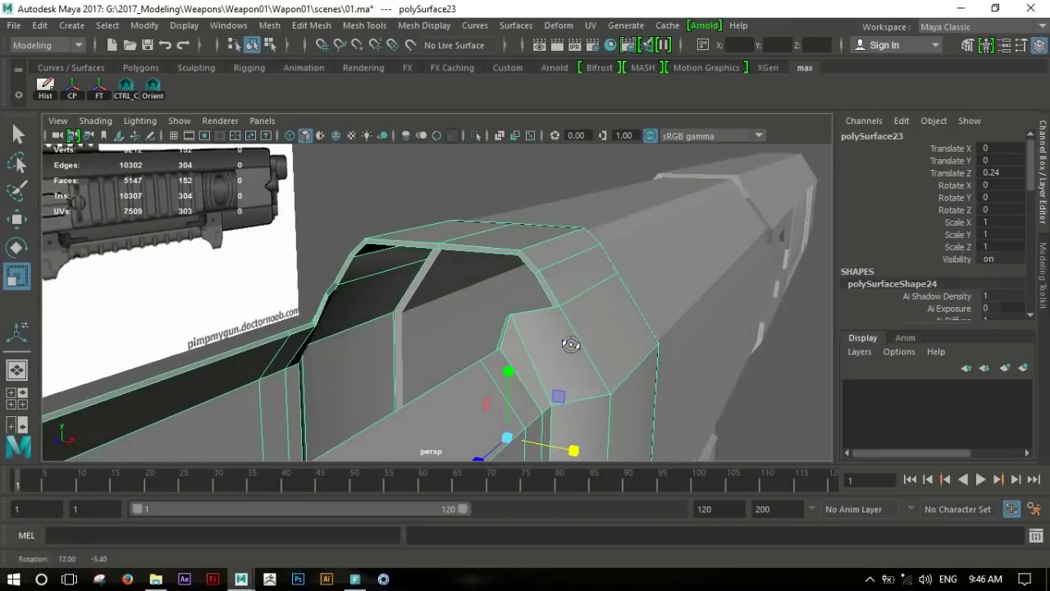
Select face f[21] at the front of the stock.
mouse_move(704, 366)
left_mouse_down("alt")
mouse_move(499, 263)
mouse_move(436, 291)
mouse_move(640, 293)
mouse_move(460, 271)
left_mouse_up("alt")
scroll(436, 290, "down", 2)
right_click_drag(460, 271, 451, 215)
left_click(451, 215)
mouse_move(451, 215)
left_mouse_down("alt")
mouse_move(511, 298)
mouse_move(646, 231)
mouse_move(516, 243)
left_mouse_up("alt")
left_click(645, 231)
left_click_drag(686, 331, 514, 300, "alt")
key("space")
key("space")
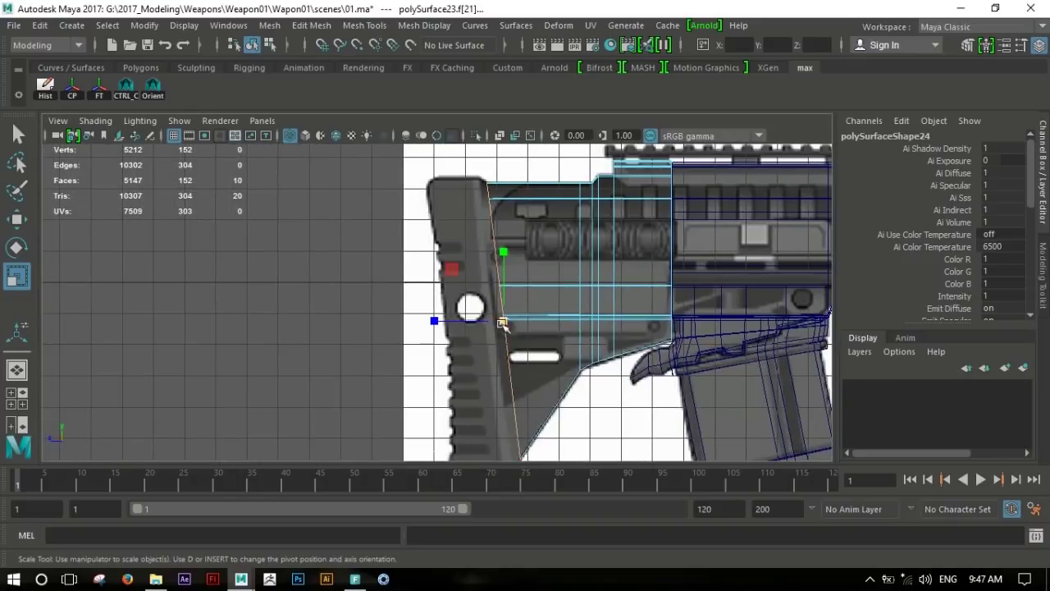
Extrude the selected face toward the stock's rear and align its bottom corner with the reference.
right_click_drag(492, 245, 489, 300, "shift")
left_click(489, 288)
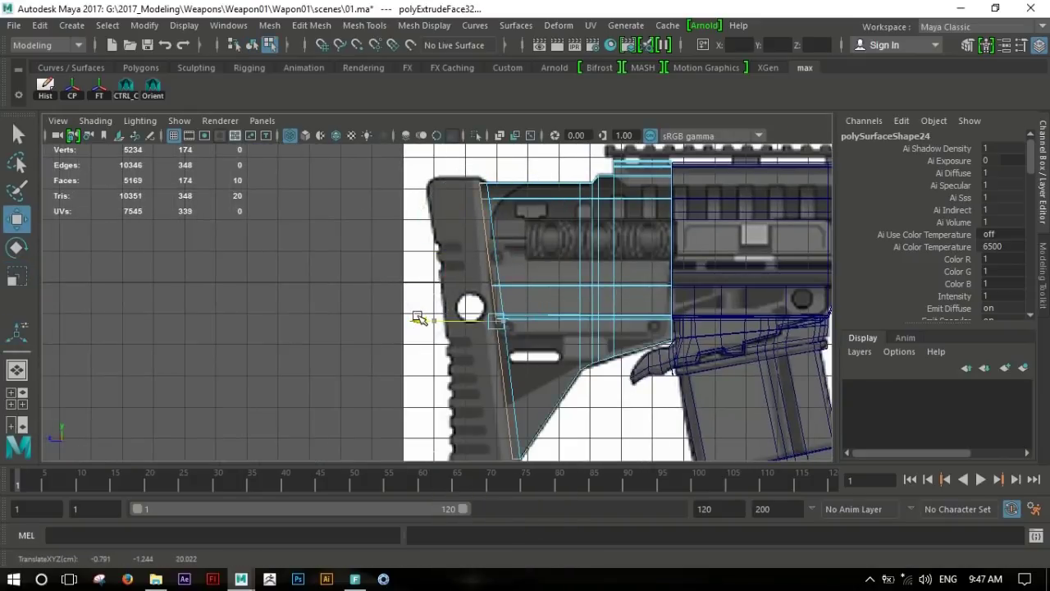
middle_click_drag(491, 330, 656, 293, "alt")
scroll(511, 304, "up", 3)
right_click_drag(497, 156, 469, 208)
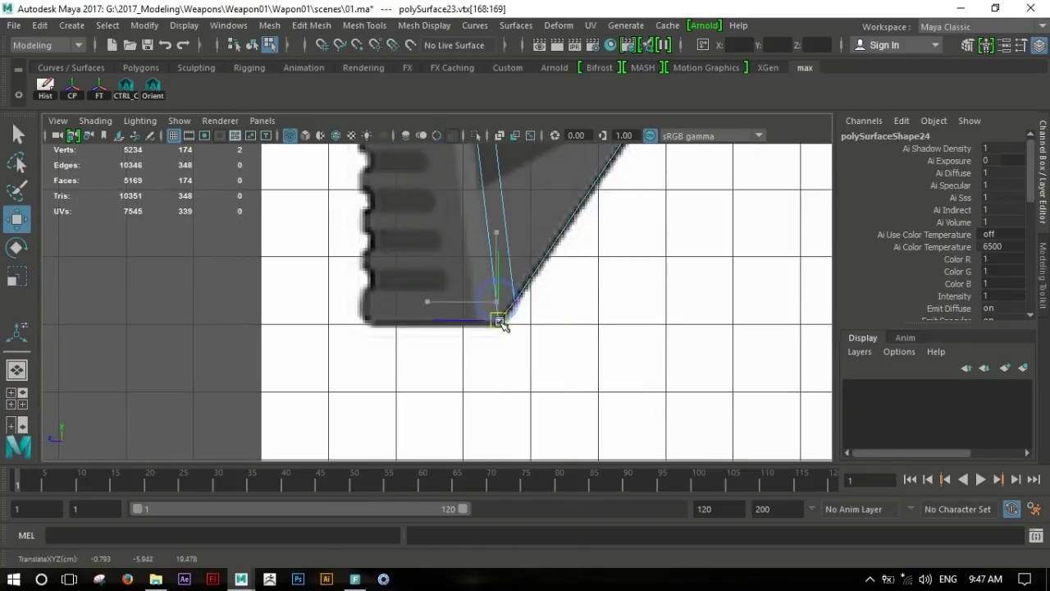
Move the top corner vertices onto the reference stock outline.
mouse_move(602, 335)
middle_mouse_down("alt")
mouse_move(534, 356)
mouse_move(598, 370)
middle_mouse_up("alt")
left_click_drag(499, 300, 543, 343)
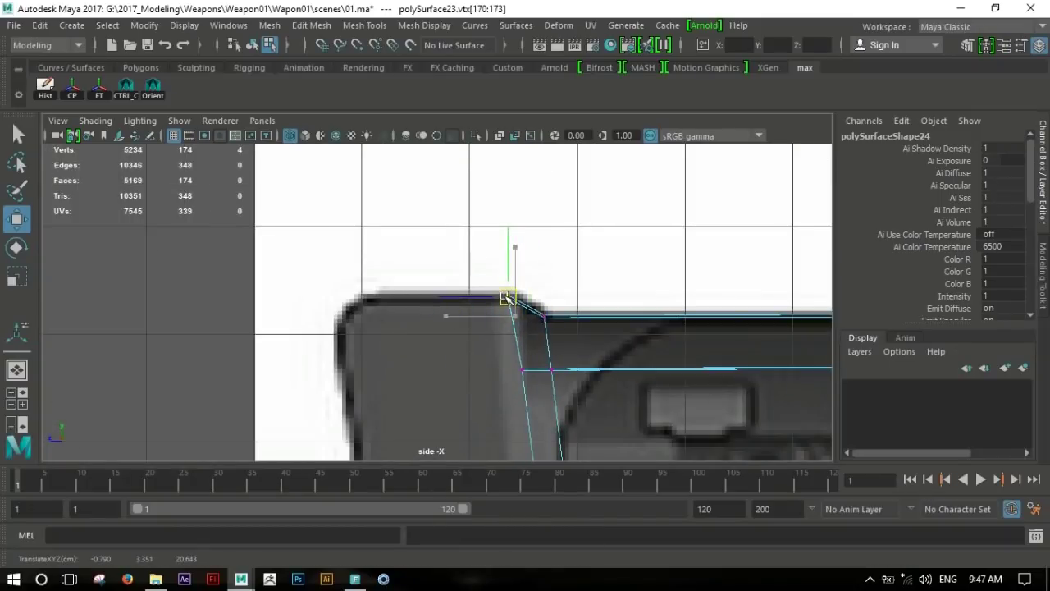
scroll(509, 297, "down", 3)
scroll(528, 353, "down", 2)
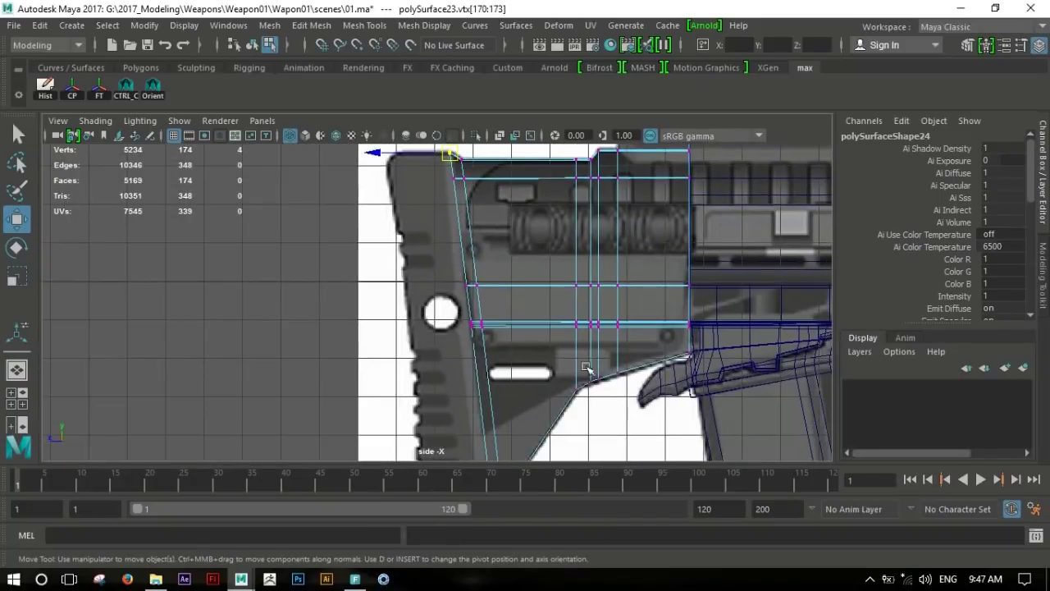
scroll(504, 303, "down", 1)
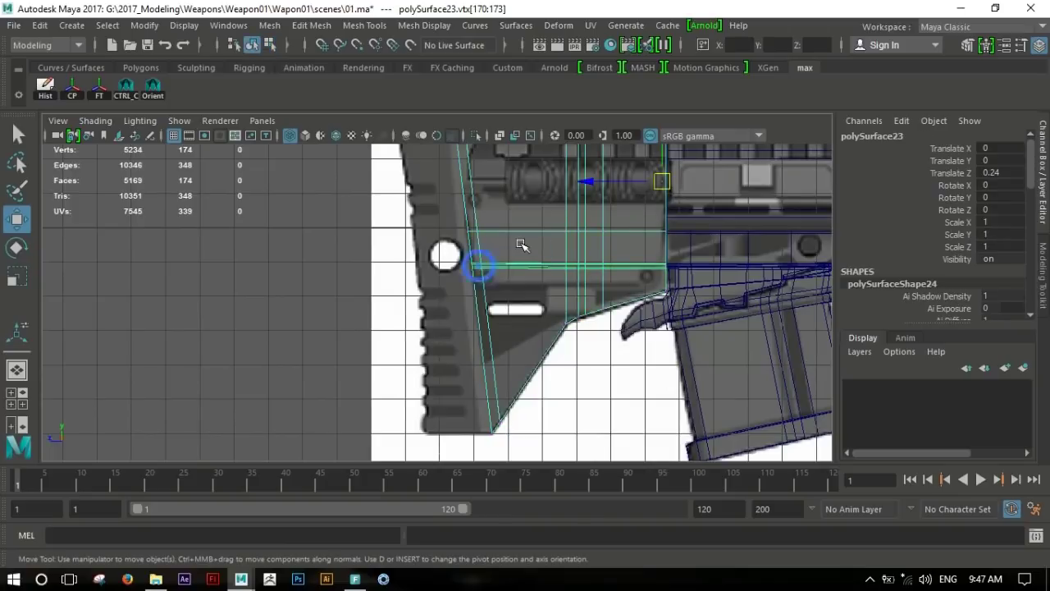
middle_click_drag(560, 250, 534, 297, "alt")
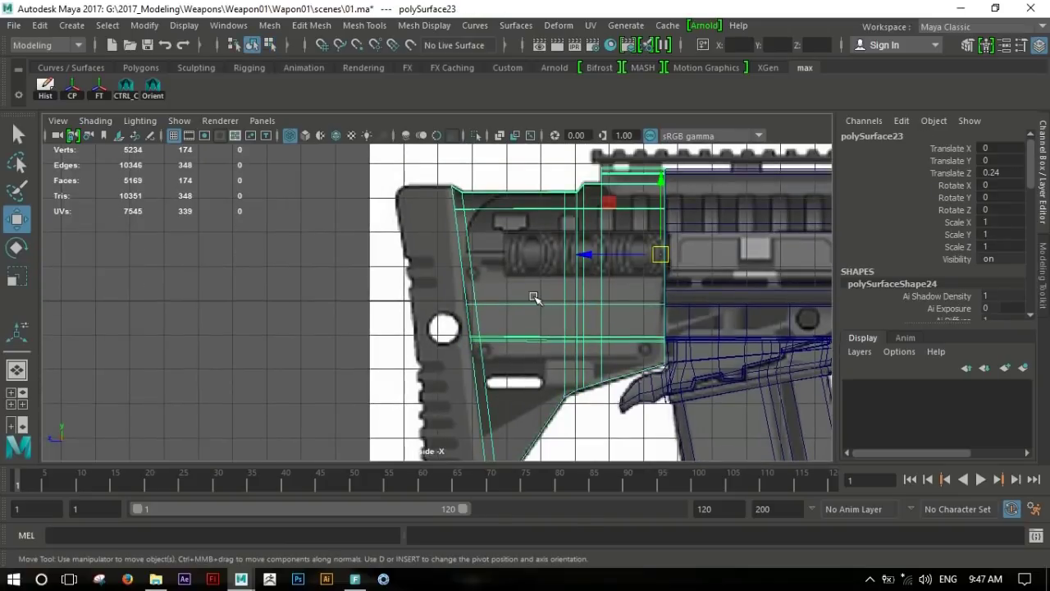
scroll(435, 299, "down", 2)
Select the stock's front face in perspective for another extrusion.
key("space")
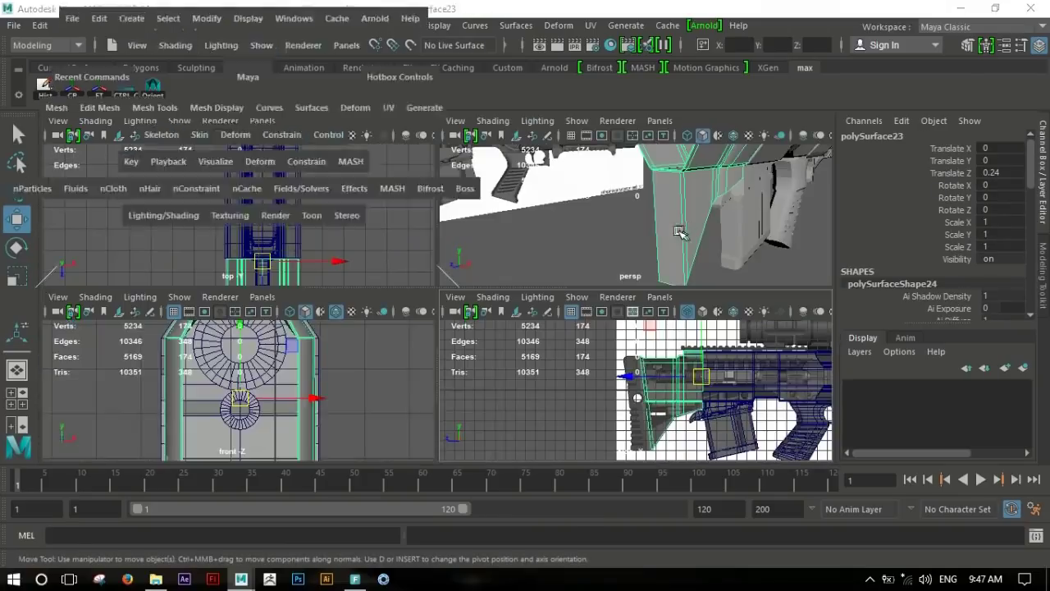
key("space")
mouse_move(492, 230)
left_mouse_down("alt")
mouse_move(563, 222)
mouse_move(367, 235)
mouse_move(493, 271)
left_mouse_up("alt")
scroll(577, 321, "up", 3)
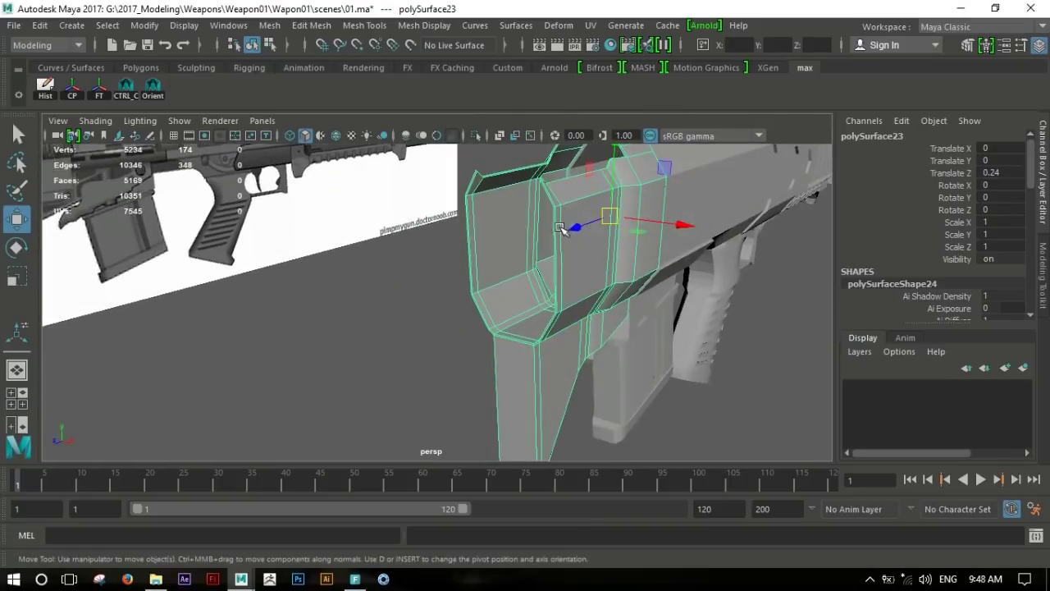
key("F11")
left_click(513, 365)
scroll(591, 293, "up", 2)
mouse_move(639, 214)
left_mouse_down("alt")
mouse_move(692, 356)
mouse_move(492, 333)
mouse_move(544, 298)
left_mouse_up("alt")
right_click_drag(543, 243, 542, 291, "shift")
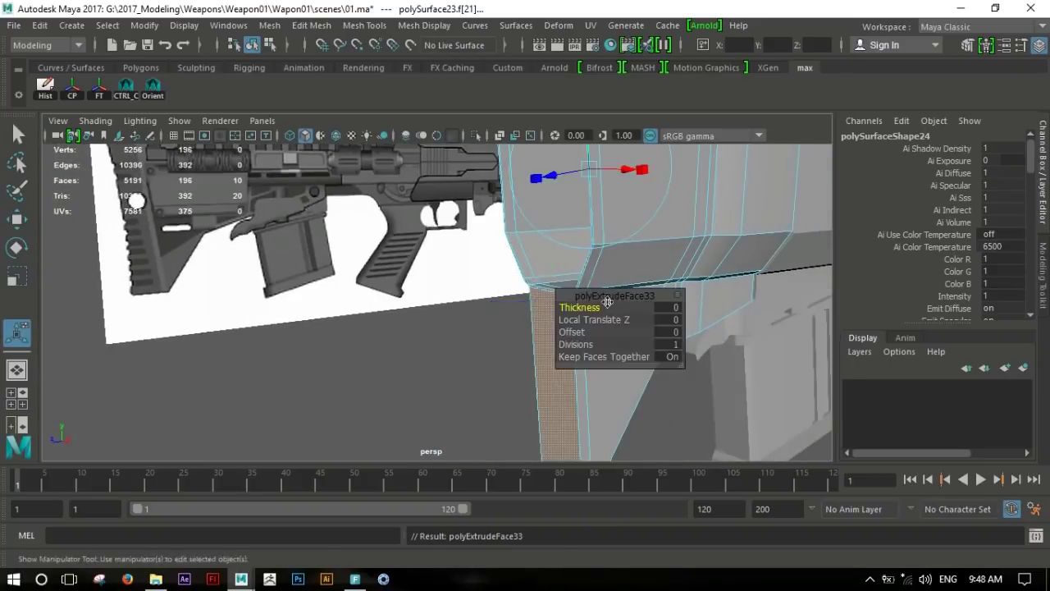
Extrude the stock face again and switch to the Move tool.
key("space")
key("space")
scroll(520, 255, "up", 3)
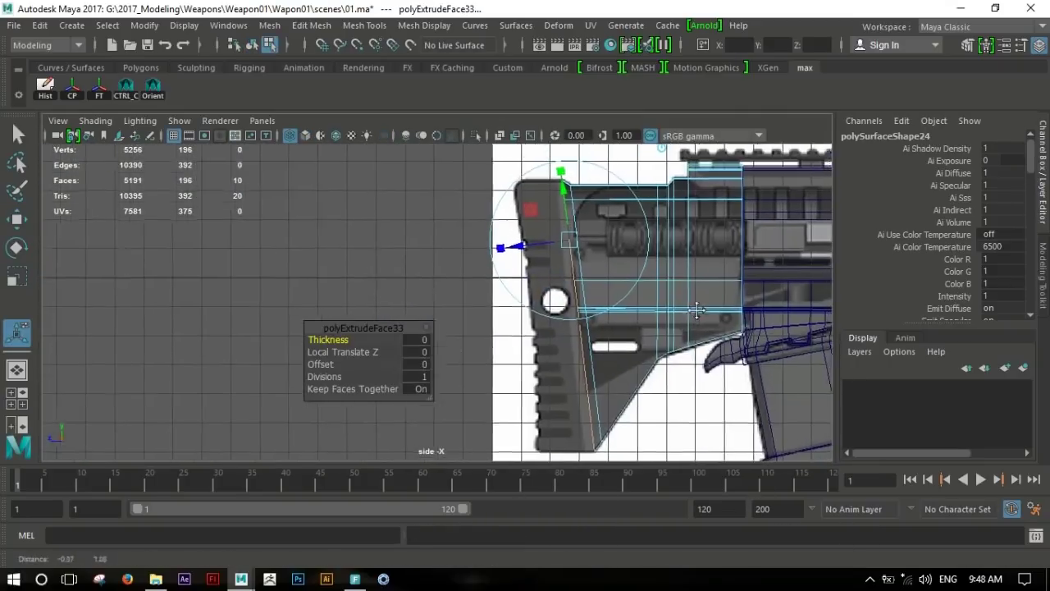
key("w")
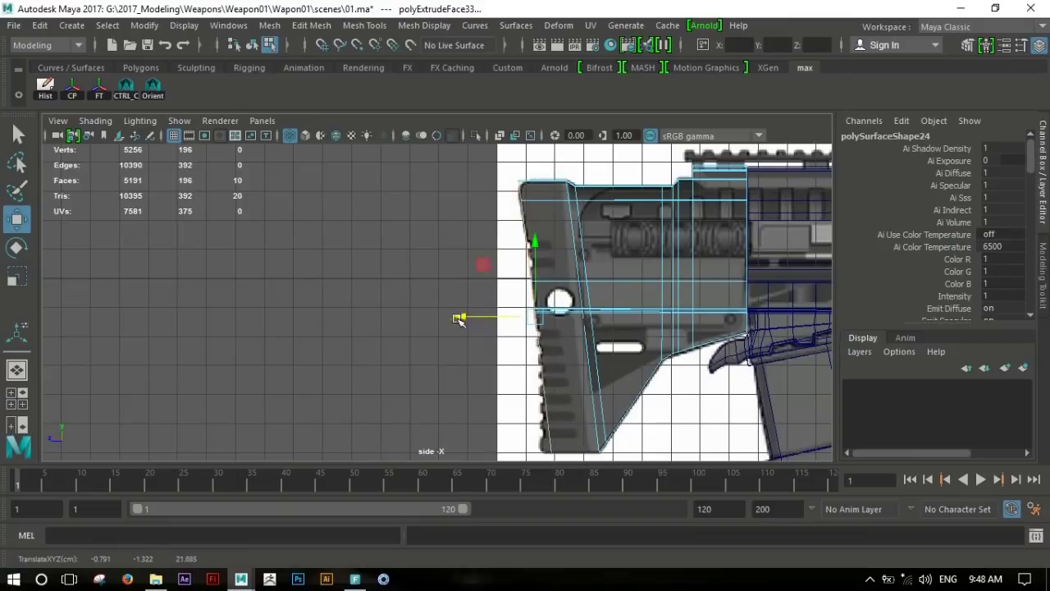
middle_click_drag(458, 316, 422, 353, "alt")
scroll(460, 328, "up", 5)
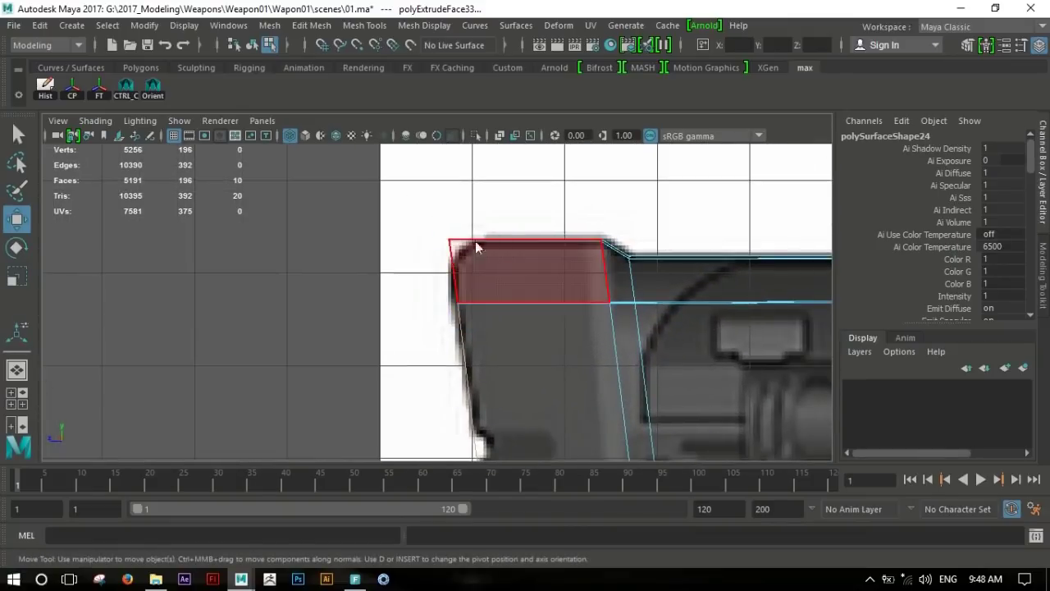
Select the stock's top-back corner vertices in the side view.
key("F9")
left_click_drag(439, 230, 459, 250)
middle_click_drag(408, 242, 624, 333, "alt")
scroll(605, 300, "down", 3)
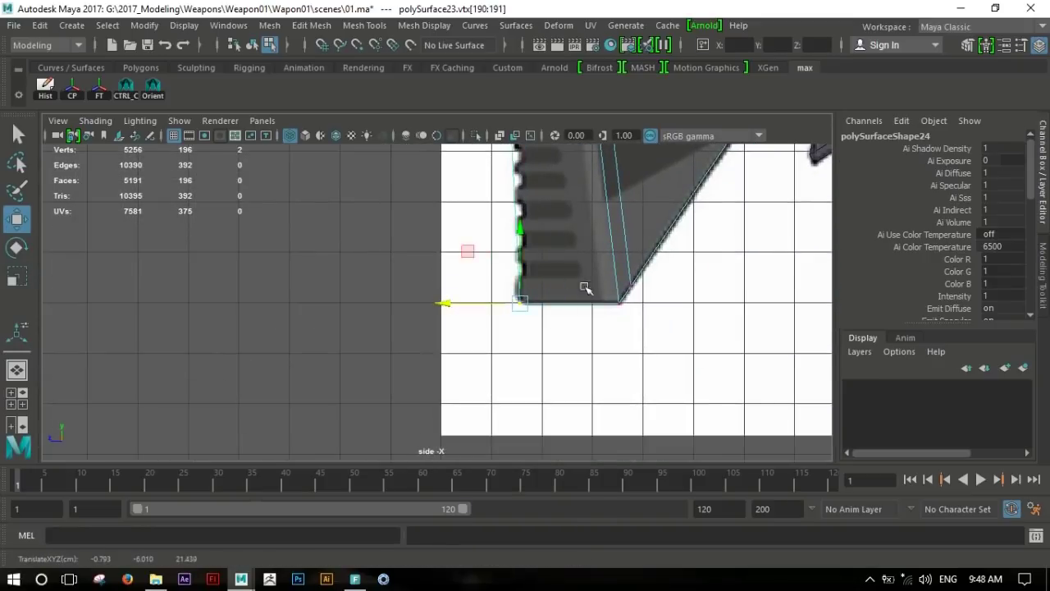
scroll(557, 292, "down", 3)
scroll(591, 304, "up", 2)
Return to the four-view layout, clear the vertex selection, and orbit around the gun.
middle_click_drag(590, 304, 617, 265, "alt")
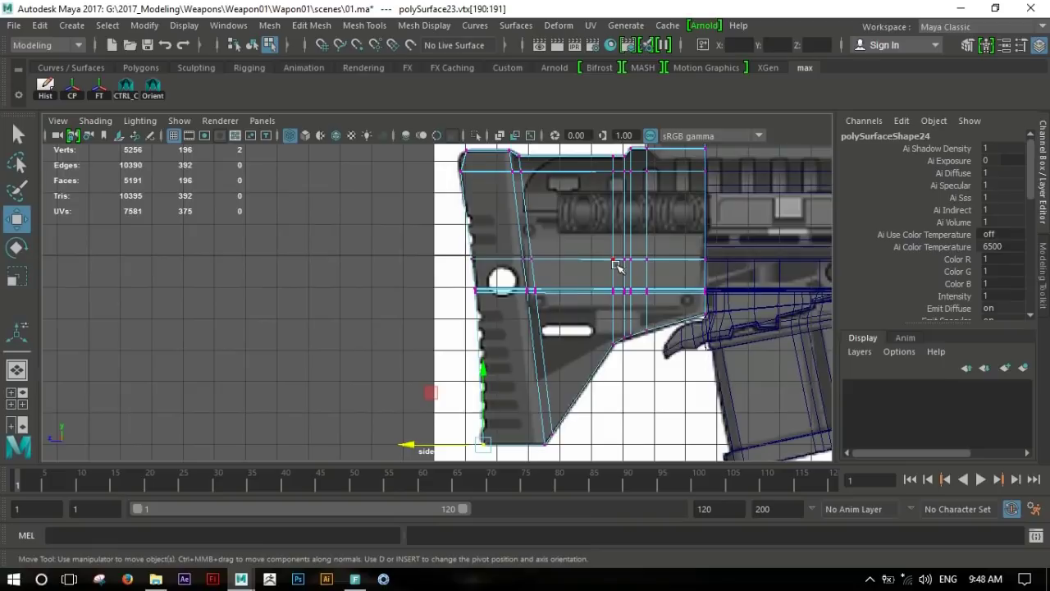
key("space")
key("space")
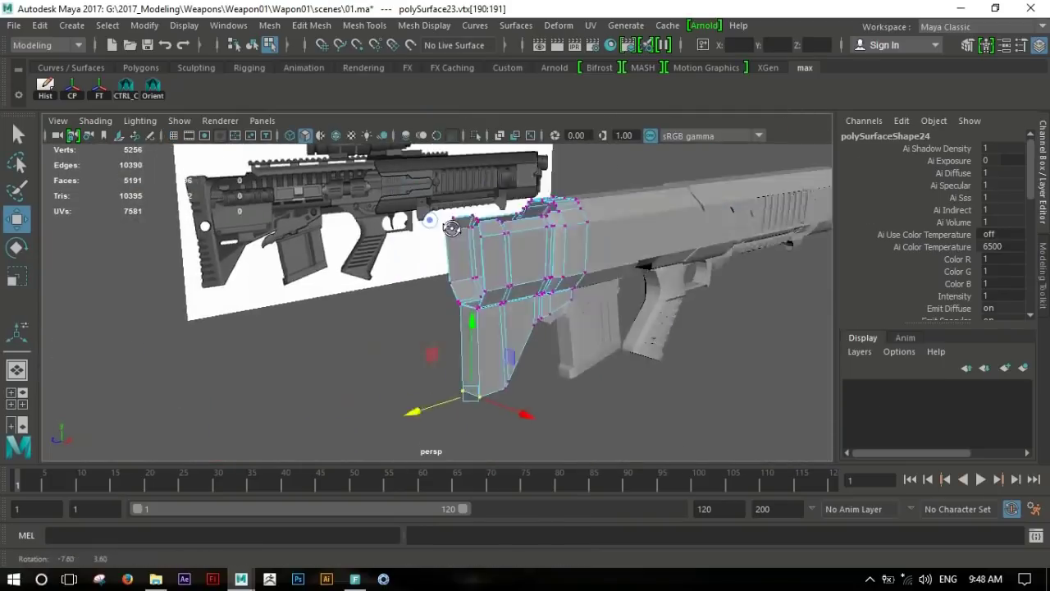
left_click(708, 354)
left_click_drag(709, 354, 677, 273, "alt")
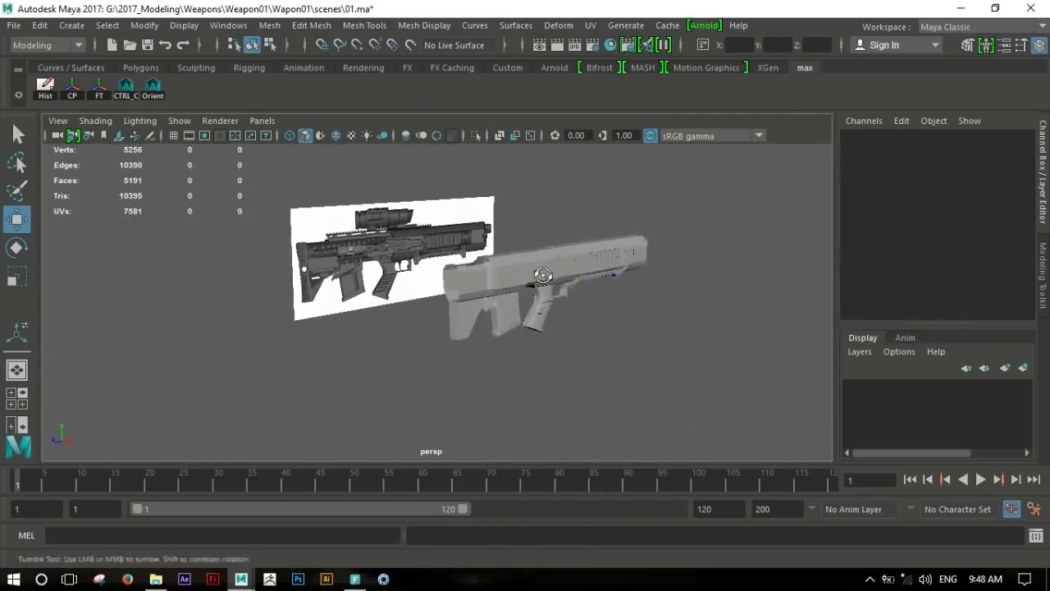
left_click_drag(677, 273, 370, 270, "alt")
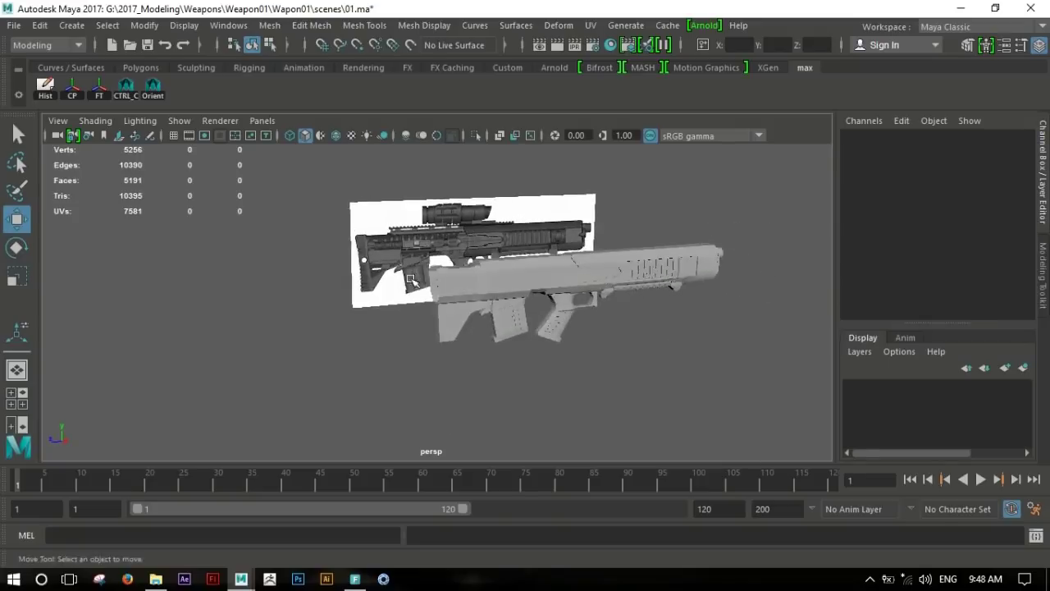
Select the stock piece and orbit in close around it.
right_click_drag(370, 270, 575, 328, "alt")
mouse_move(575, 328)
left_mouse_down("alt")
mouse_move(626, 347)
mouse_move(621, 324)
mouse_move(526, 323)
mouse_move(500, 304)
mouse_move(649, 321)
mouse_move(664, 336)
mouse_move(662, 350)
mouse_move(626, 347)
left_mouse_up("alt")
left_click(511, 317)
mouse_move(512, 317)
left_mouse_down("alt")
mouse_move(656, 336)
mouse_move(458, 306)
mouse_move(483, 286)
mouse_move(430, 279)
mouse_move(581, 345)
left_mouse_up("alt")
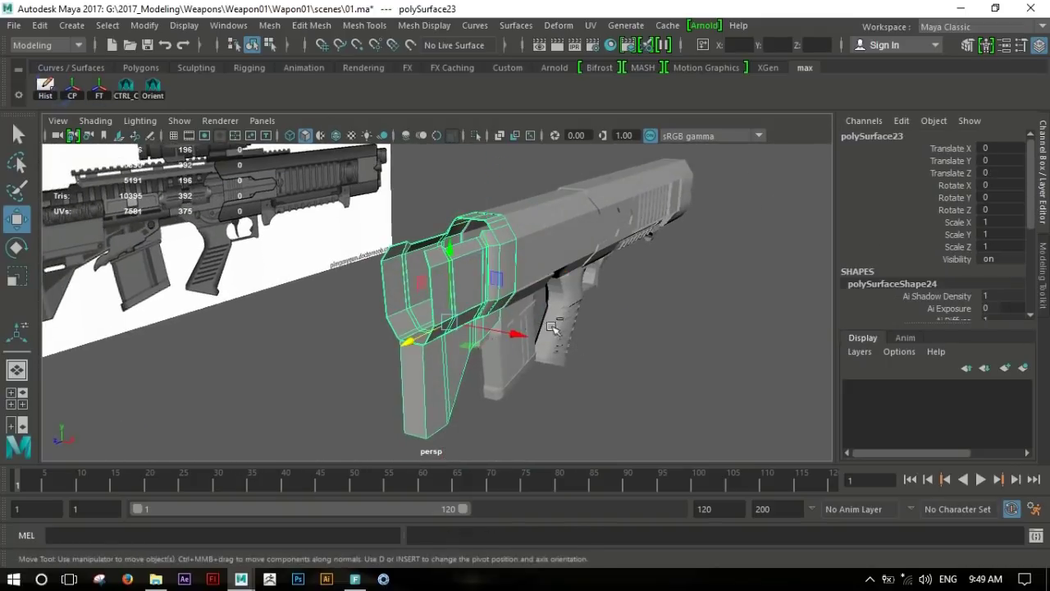
mouse_move(522, 335)
left_mouse_down("alt")
mouse_move(656, 328)
mouse_move(621, 282)
mouse_move(499, 293)
left_mouse_up("alt")
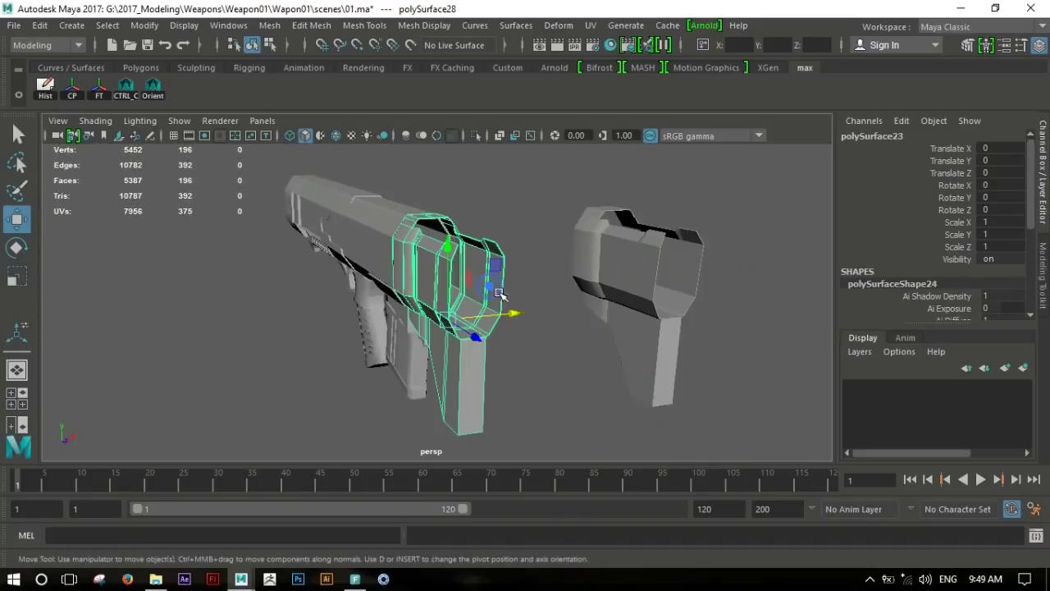
scroll(475, 263, "up", 5)
mouse_move(577, 304)
left_mouse_down("alt")
mouse_move(460, 316)
mouse_move(515, 330)
left_mouse_up("alt")
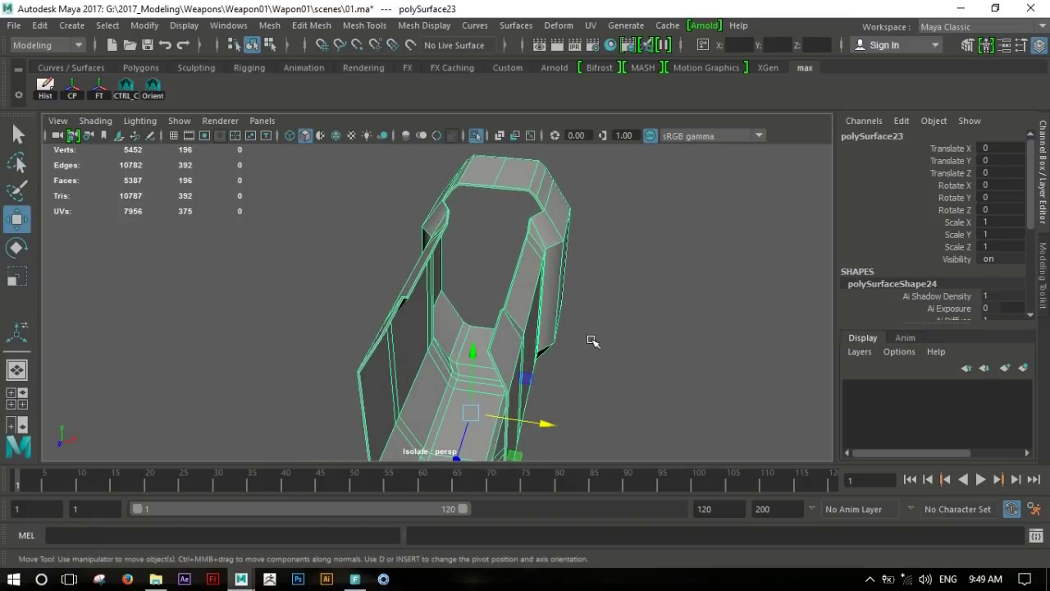
Delete the stock's top face and a set of 25 adjoining faces.
mouse_move(529, 348)
left_mouse_down("alt")
mouse_move(560, 271)
mouse_move(528, 293)
mouse_move(495, 283)
left_mouse_up("alt")
left_click(496, 283)
key("Delete")
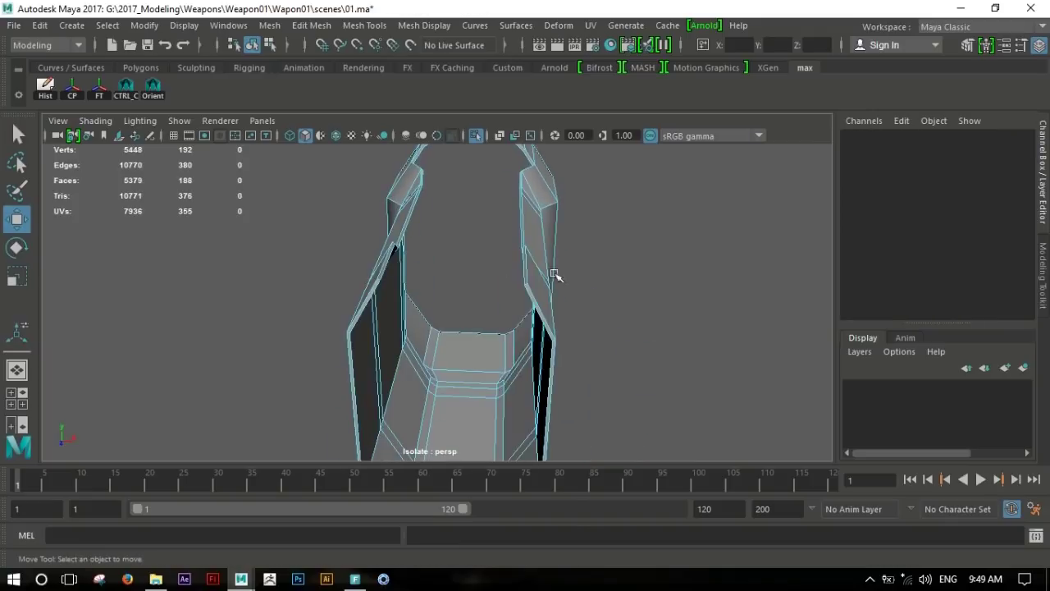
right_click_drag(571, 317, 574, 335, "alt")
left_click(574, 352)
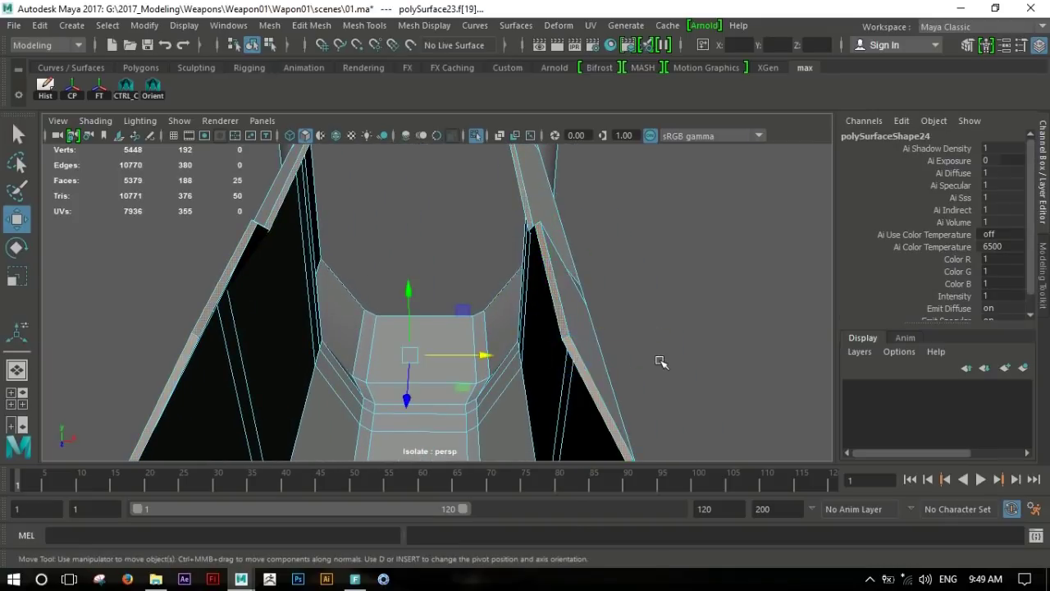
key("Delete")
Select and delete a strip of faces along the stock's side.
right_click_drag(714, 322, 418, 285, "alt")
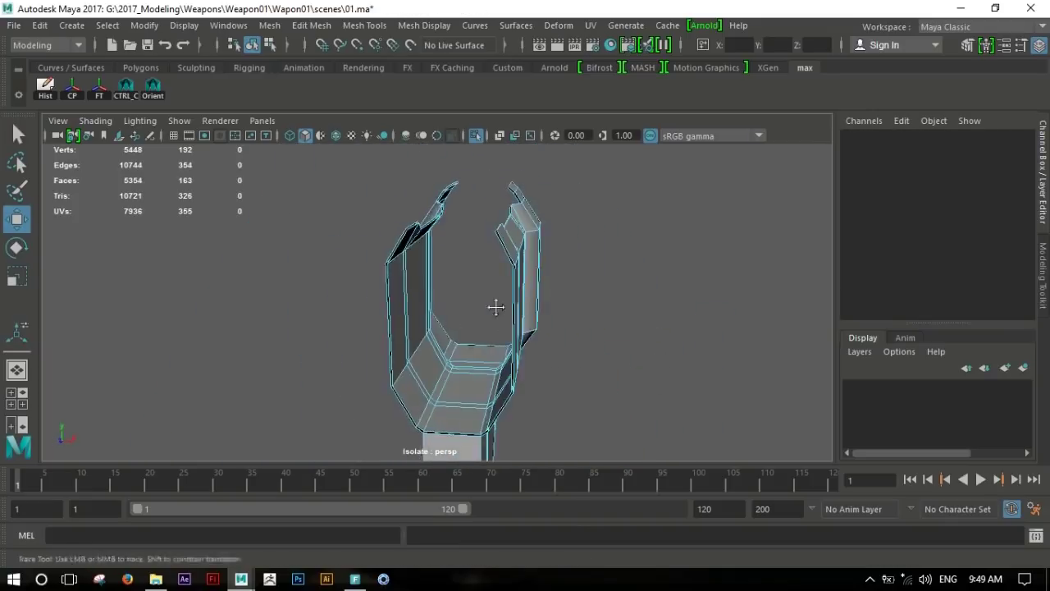
mouse_move(452, 270)
left_mouse_down("alt")
mouse_move(413, 288)
mouse_move(469, 288)
mouse_move(391, 215)
left_mouse_up("alt")
double_click(457, 265)
right_click_drag(392, 215, 563, 387, "alt")
left_click(563, 387)
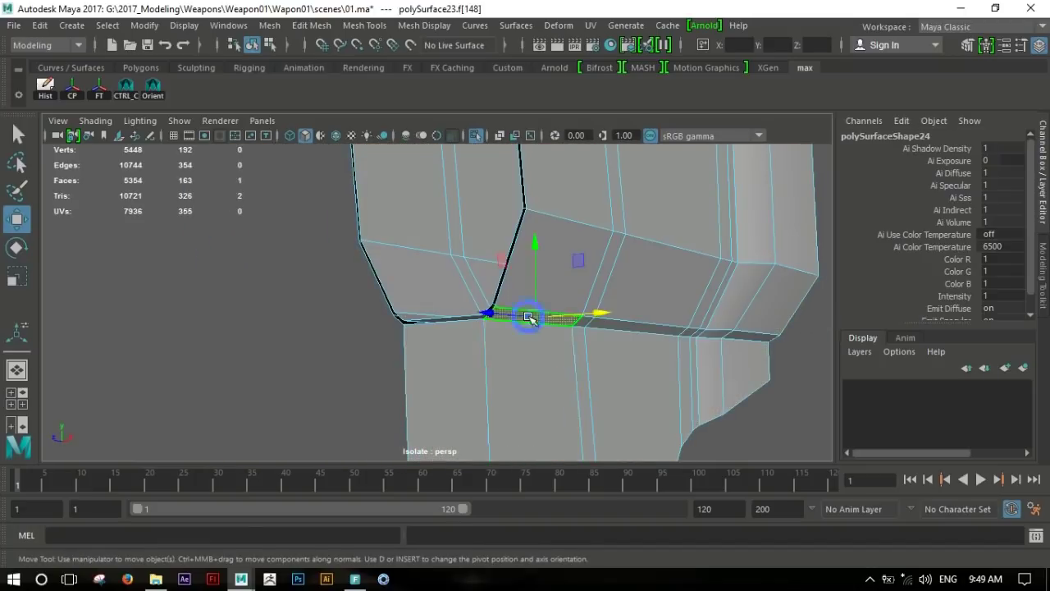
mouse_move(528, 310)
left_mouse_down("alt")
mouse_move(605, 345)
mouse_move(441, 298)
mouse_move(445, 331)
mouse_move(527, 283)
mouse_move(579, 304)
mouse_move(481, 317)
mouse_move(771, 305)
mouse_move(574, 345)
mouse_move(626, 326)
mouse_move(644, 363)
mouse_move(534, 347)
mouse_move(563, 357)
mouse_move(623, 351)
mouse_move(544, 247)
left_mouse_up("alt")
left_click(441, 298)
left_click(526, 283)
left_click(493, 323)
double_click(772, 305, "shift")
key("Delete")
Delete a 13-face strip and another face loop on the stock.
double_click(548, 255)
mouse_move(563, 293)
left_mouse_down("alt")
mouse_move(469, 211)
mouse_move(352, 194)
mouse_move(563, 267)
left_mouse_up("alt")
key("Delete")
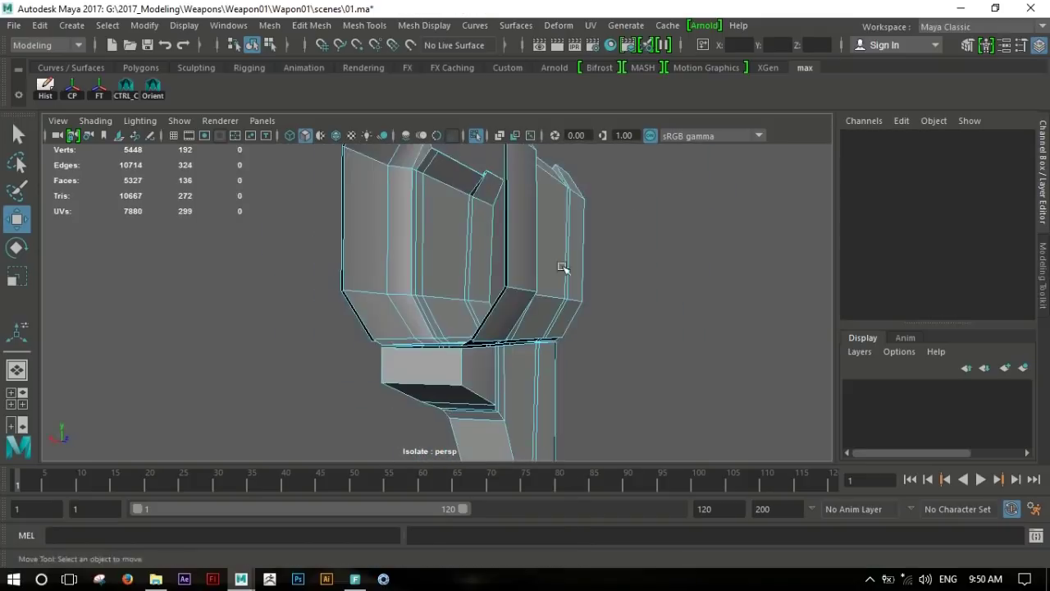
double_click(578, 381)
key("Delete")
Delete a single face and a 23-face strip on the stock's other side.
left_click_drag(628, 380, 581, 306, "alt")
left_click(581, 306)
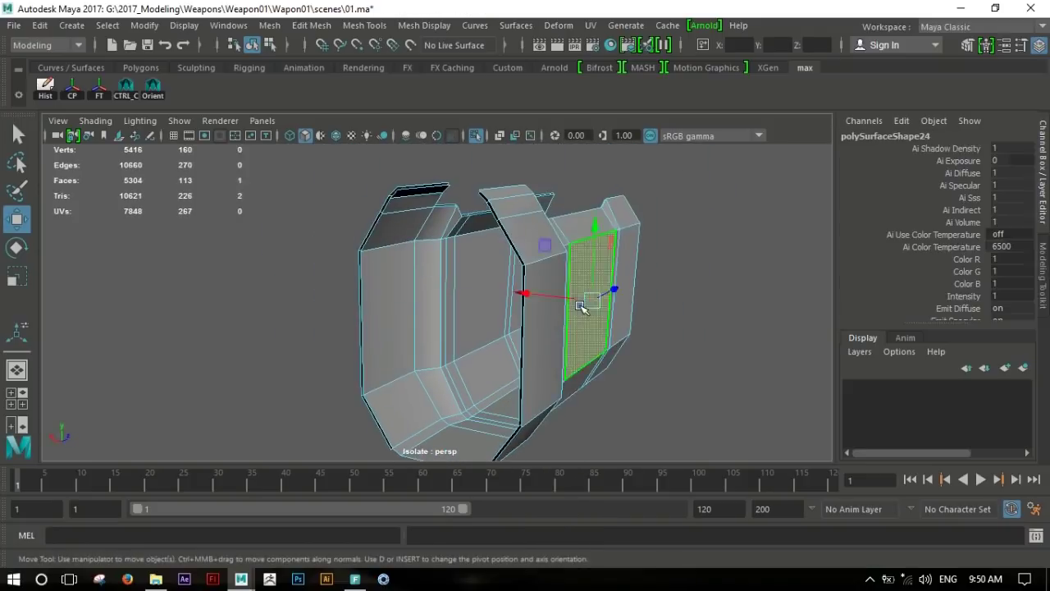
key("Delete")
left_click_drag(727, 383, 517, 247, "alt")
double_click(517, 246)
key("Delete")
mouse_move(688, 340)
left_mouse_down("alt")
mouse_move(553, 274)
mouse_move(611, 301)
left_mouse_up("alt")
mouse_move(802, 304)
left_mouse_down("alt")
mouse_move(662, 284)
mouse_move(693, 275)
mouse_move(652, 239)
left_mouse_up("alt")
middle_click_drag(652, 240, 650, 234, "alt")
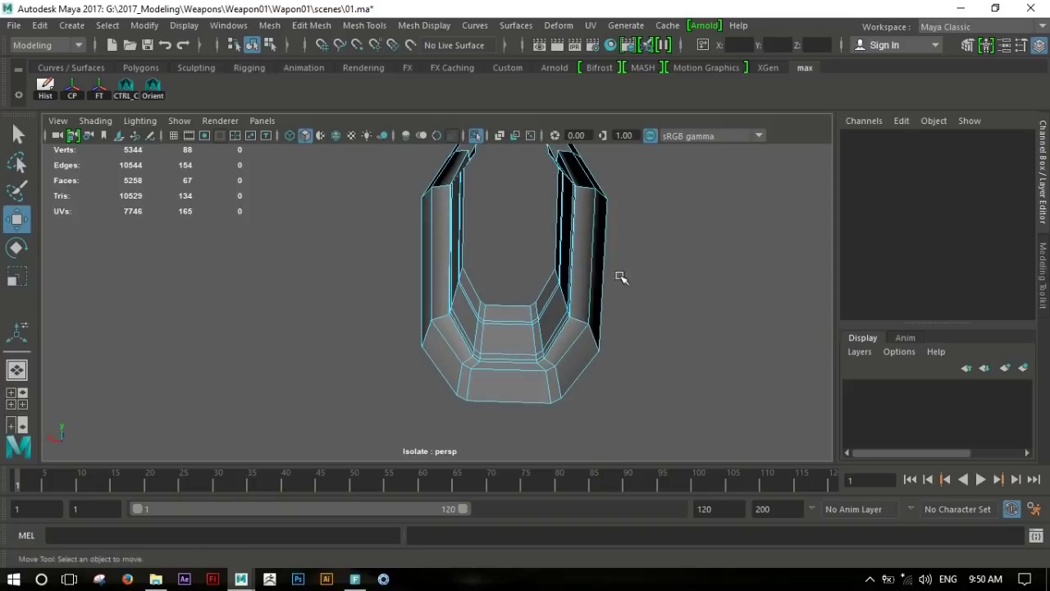
left_click_drag(612, 256, 637, 317, "alt")
Bridge the first gap's opposite border edges.
left_click(591, 210)
left_click_drag(591, 210, 595, 360, "alt")
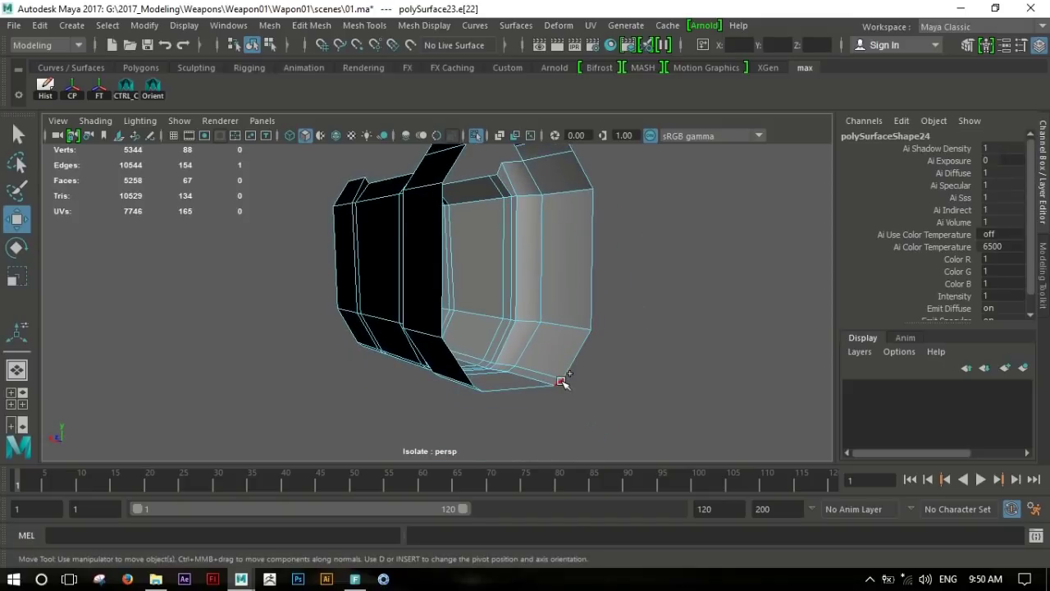
left_click_drag(568, 382, 355, 188, "alt")
left_click_drag(433, 316, 387, 331, "alt")
right_click_drag(355, 243, 357, 283, "shift")
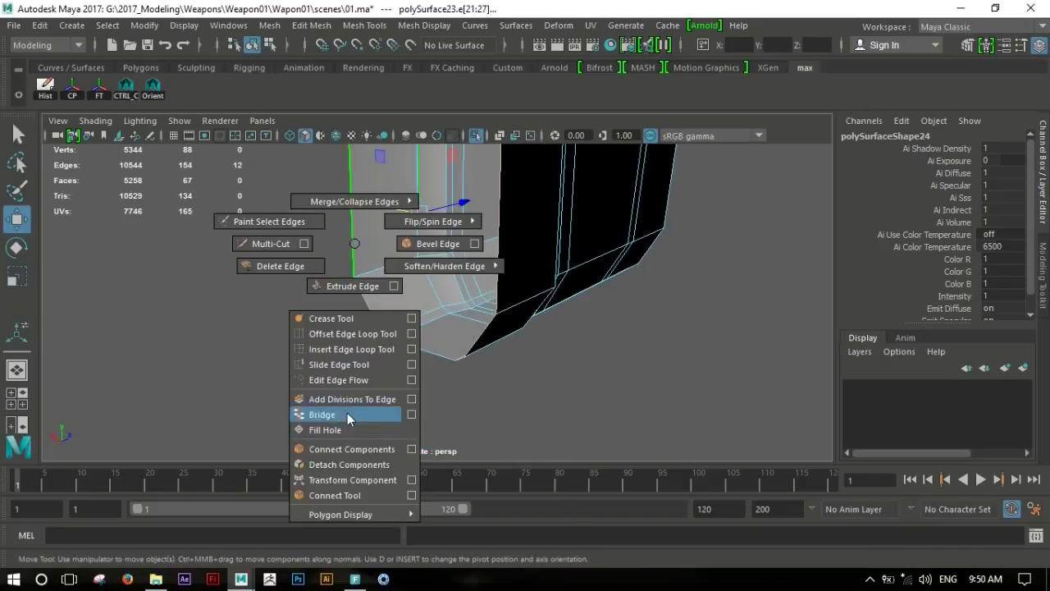
right_click_drag(347, 412, 347, 413, "shift")
Bridge the next gap along the stock.
left_click_drag(364, 223, 347, 244, "alt")
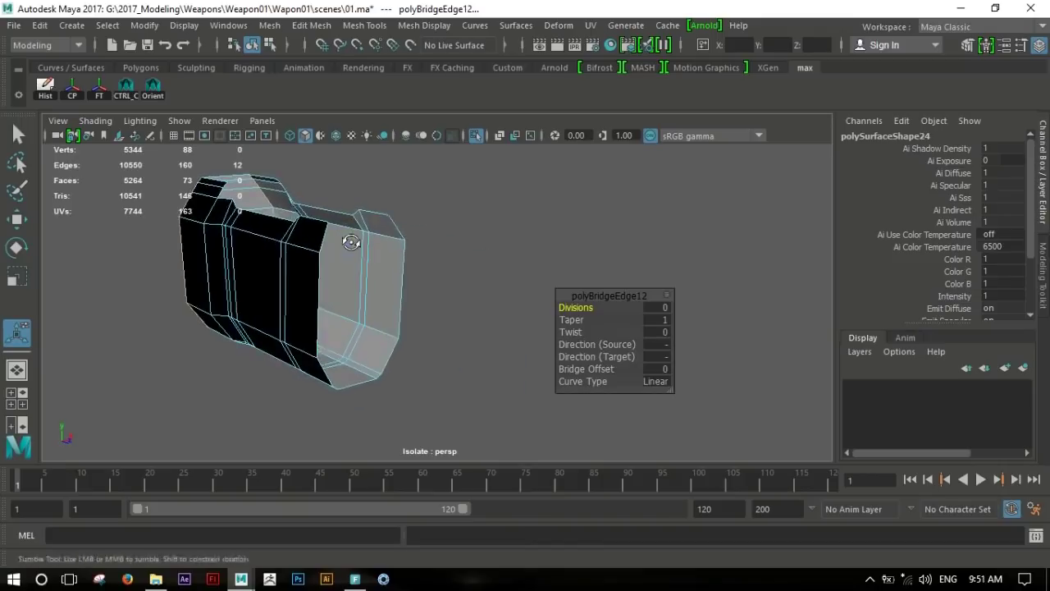
left_click(399, 228)
right_click_drag(400, 228, 424, 402, "alt")
left_click_drag(589, 361, 498, 364, "alt")
left_click(422, 276, "shift")
left_click_drag(421, 276, 339, 238, "alt")
right_click_drag(344, 237, 333, 417, "shift")
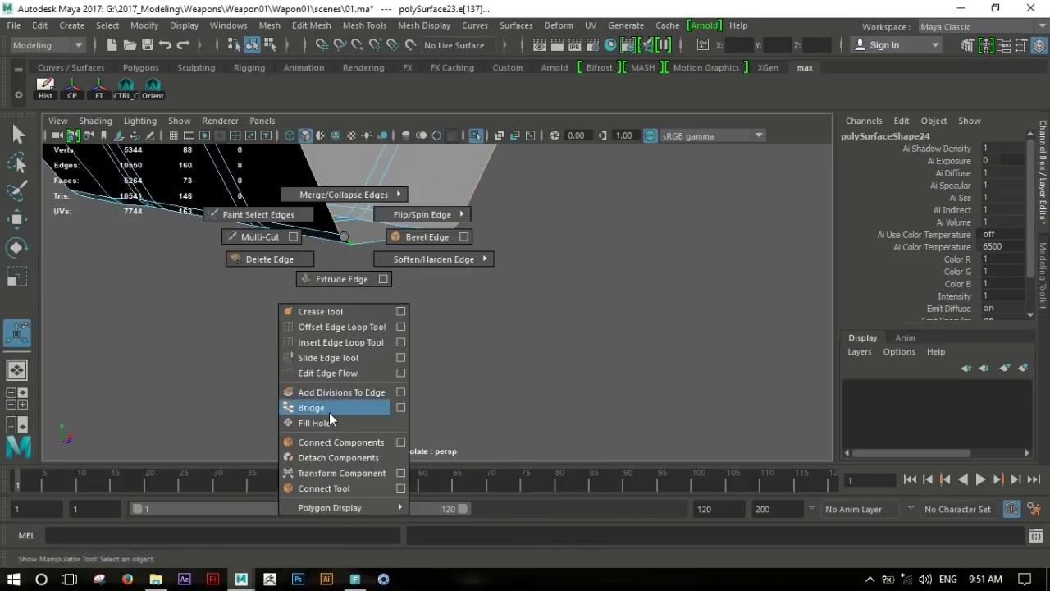
Bridge the remaining two gaps and check that the stock is closed.
mouse_move(429, 241)
left_mouse_down("alt")
mouse_move(402, 363)
mouse_move(386, 356)
left_mouse_up("alt")
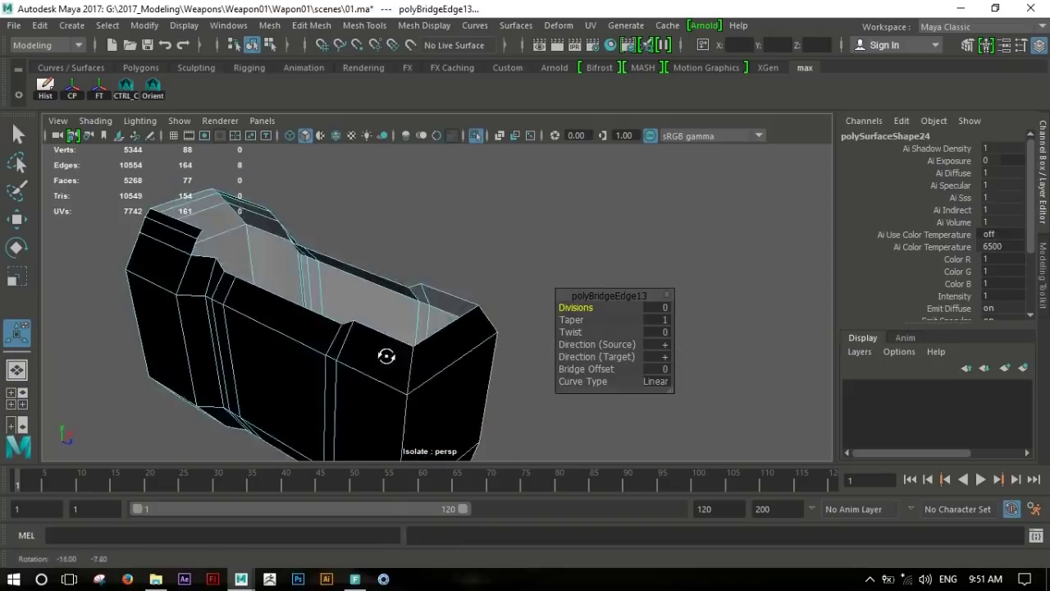
left_click(304, 304)
mouse_move(304, 304)
left_mouse_down("alt")
mouse_move(436, 352)
mouse_move(397, 342)
mouse_move(222, 375)
mouse_move(386, 364)
mouse_move(336, 344)
mouse_move(399, 323)
left_mouse_up("alt")
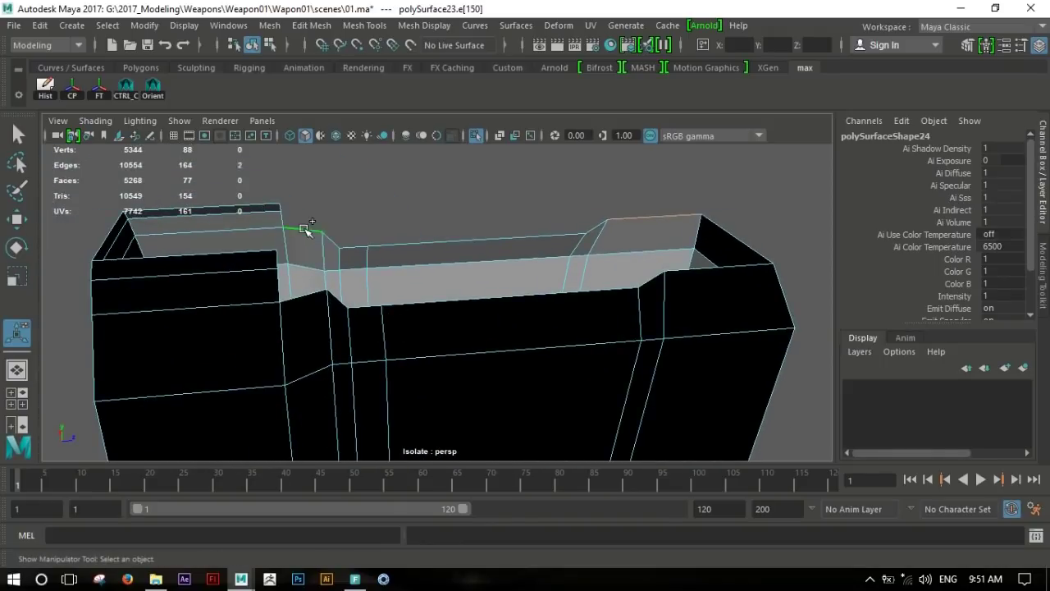
right_click_drag(714, 307, 680, 438, "shift")
left_click_drag(680, 438, 427, 308, "alt")
right_click_drag(427, 309, 487, 322, "alt")
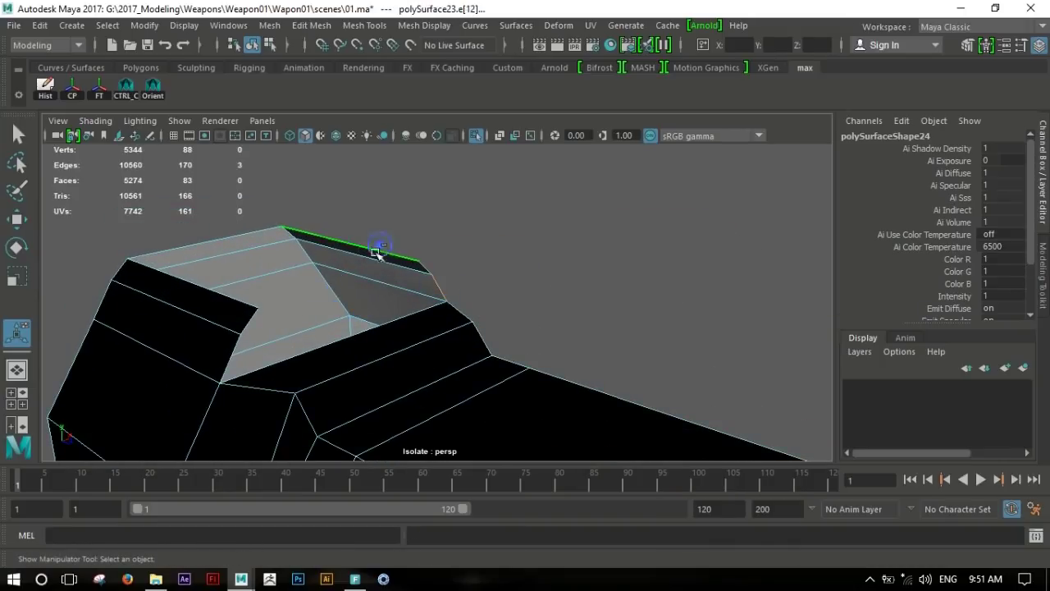
right_click_drag(191, 285, 200, 451, "shift")
mouse_move(296, 369)
left_mouse_down("alt")
mouse_move(168, 291)
mouse_move(286, 283)
left_mouse_up("alt")
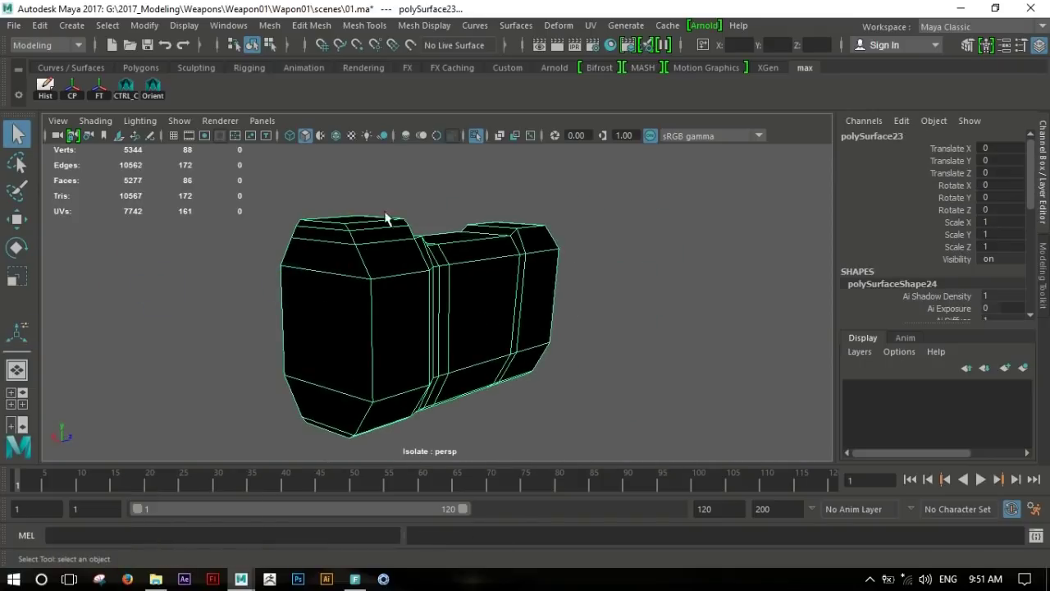
left_click(448, 26)
Exit isolation and set the stock piece's Translate X to 0.
left_click(703, 293)
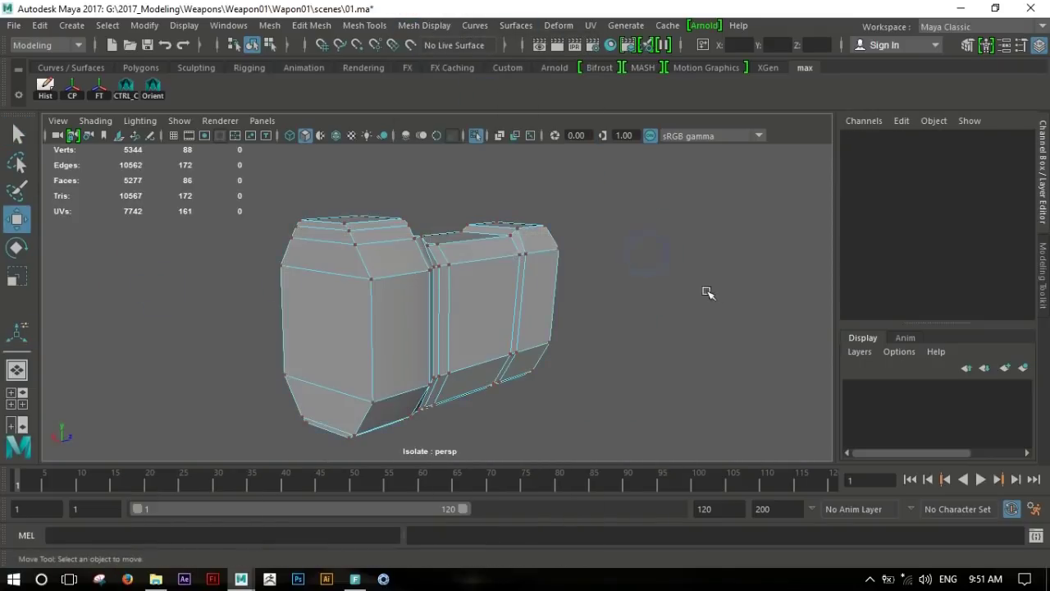
left_click(534, 304)
key("ctrl+1")
mouse_move(664, 302)
left_mouse_down("alt")
mouse_move(434, 281)
mouse_move(358, 291)
left_mouse_up("alt")
left_click(574, 378)
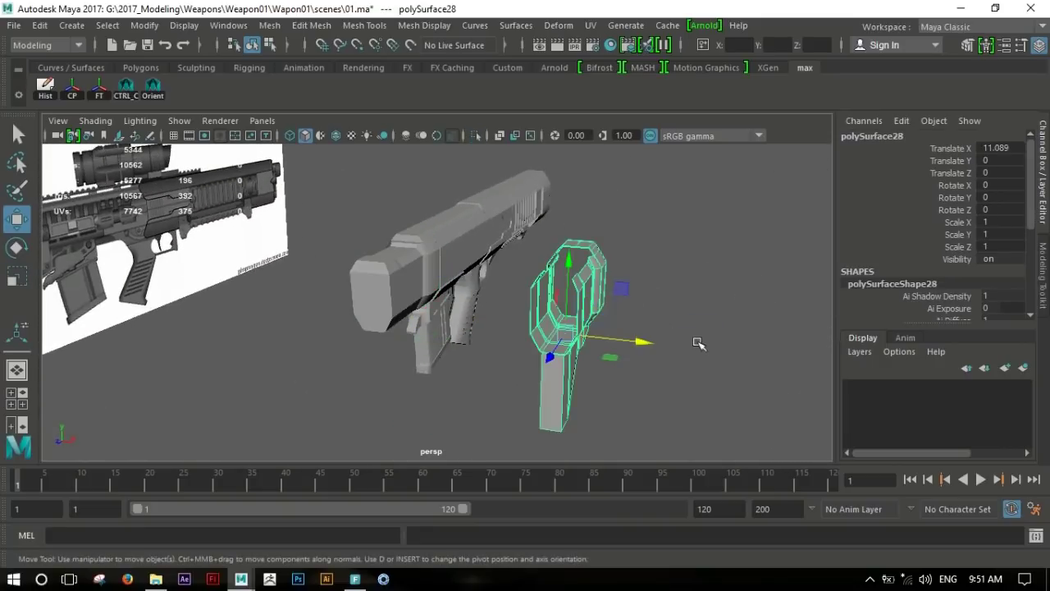
type("0")
key("Return")
Orbit around the whole gun to check the stock's new position.
left_click(785, 229)
mouse_move(785, 229)
left_mouse_down("alt")
mouse_move(600, 300)
mouse_move(470, 298)
left_mouse_up("alt")
right_click_drag(469, 298, 610, 316, "alt")
mouse_move(610, 316)
left_mouse_down("alt")
mouse_move(593, 293)
mouse_move(629, 303)
mouse_move(569, 253)
mouse_move(509, 265)
mouse_move(622, 278)
mouse_move(556, 230)
mouse_move(525, 237)
left_mouse_up("alt")
left_click(629, 303)
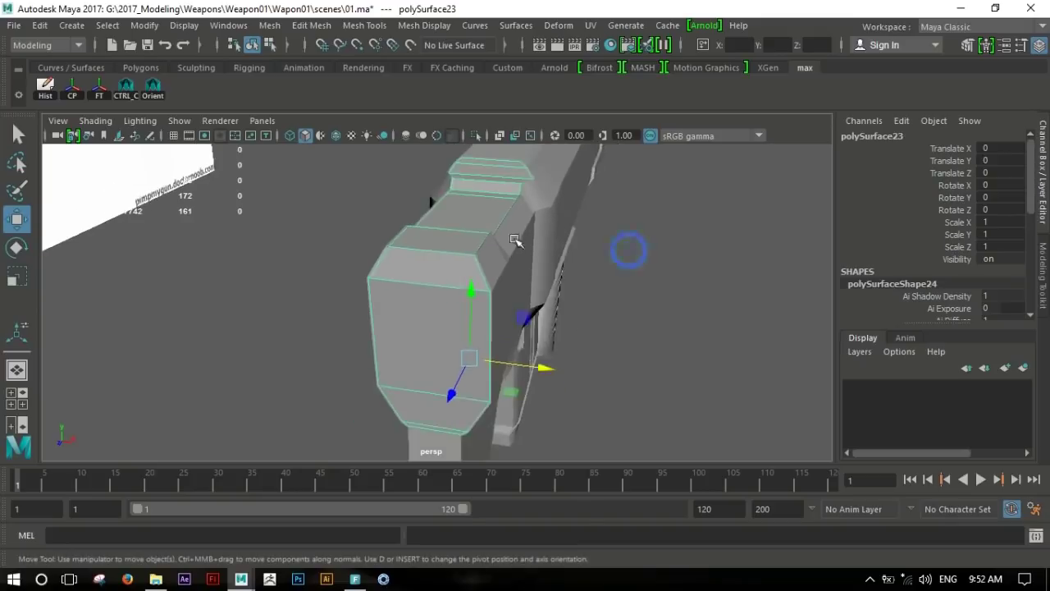
right_click_drag(525, 237, 555, 258, "alt")
mouse_move(556, 258)
left_mouse_down("alt")
mouse_move(693, 359)
mouse_move(632, 276)
left_mouse_up("alt")
left_click(694, 358)
Select the stock and enlarge it in the side view of the four-view layout.
right_click_drag(632, 277, 682, 282, "alt")
mouse_move(682, 282)
left_mouse_down("alt")
mouse_move(558, 293)
mouse_move(428, 214)
mouse_move(399, 300)
mouse_move(628, 309)
left_mouse_up("alt")
left_click(398, 300)
key("space")
key("space")
right_click_drag(468, 286, 614, 295, "alt")
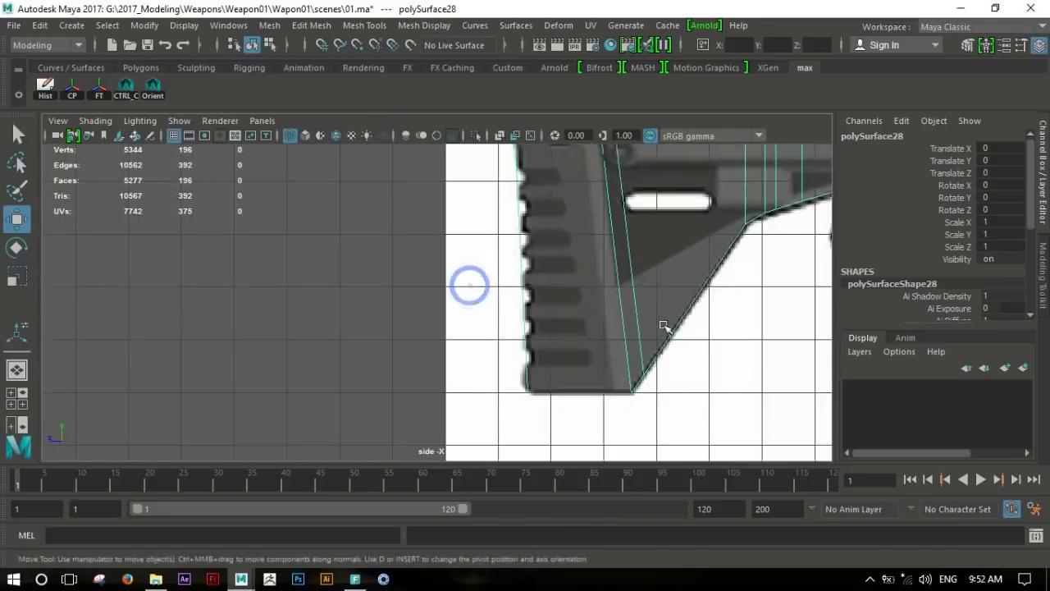
mouse_move(475, 197)
right_mouse_down("shift")
mouse_move(476, 319)
mouse_move(391, 197)
right_mouse_up("shift")
Cut a horizontal edge line across the stock's lower section.
left_click(408, 391)
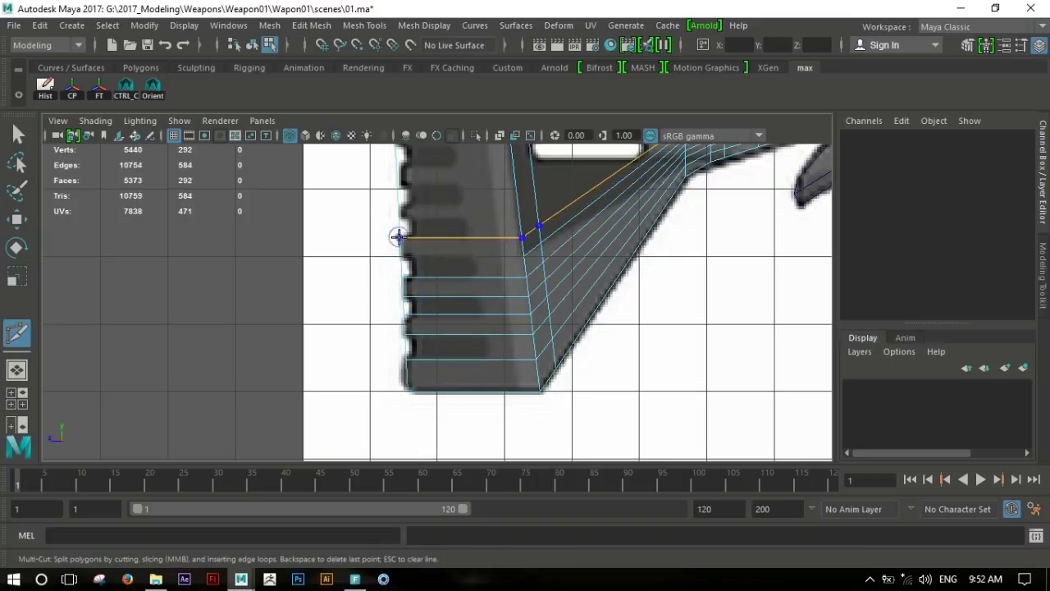
left_click(592, 310)
middle_click_drag(528, 293, 441, 349, "alt")
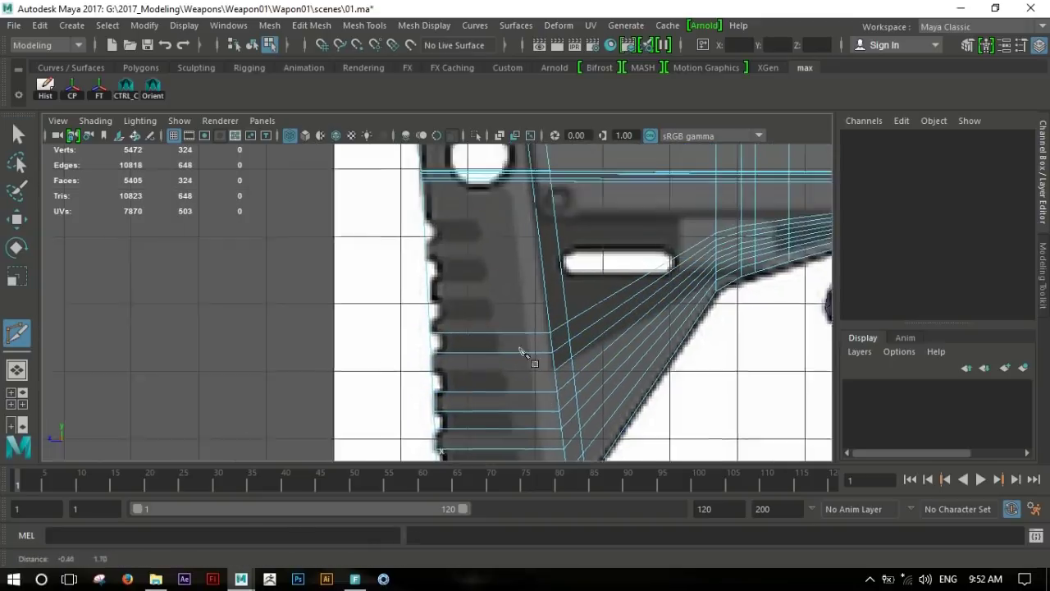
left_click_drag(438, 330, 436, 313)
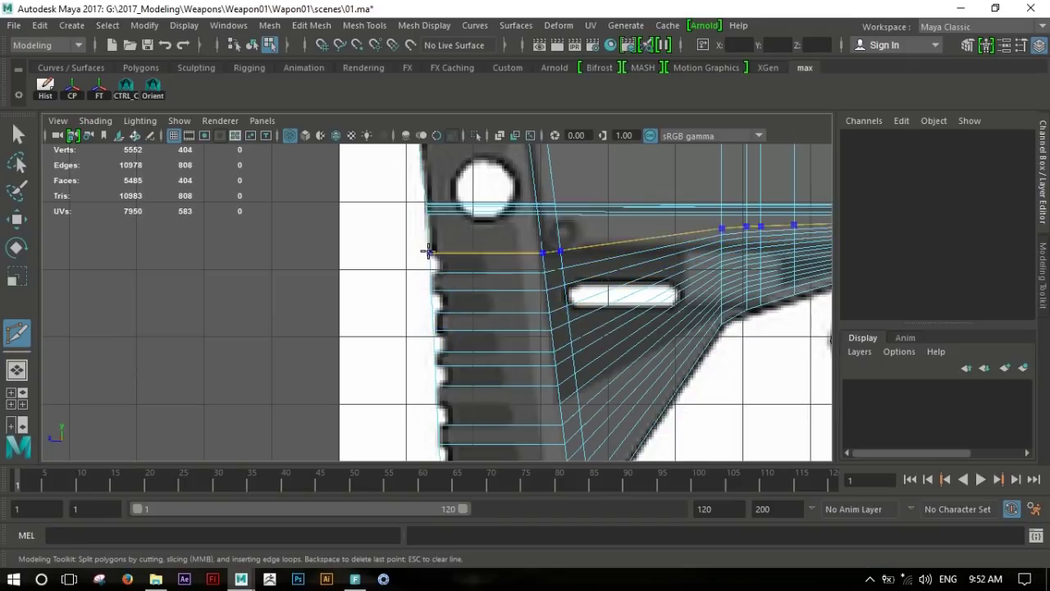
left_click(427, 252)
Add a vertical cut across the stock, zooming to place it.
middle_click_drag(526, 456, 515, 316, "alt")
left_click(514, 326, "ctrl")
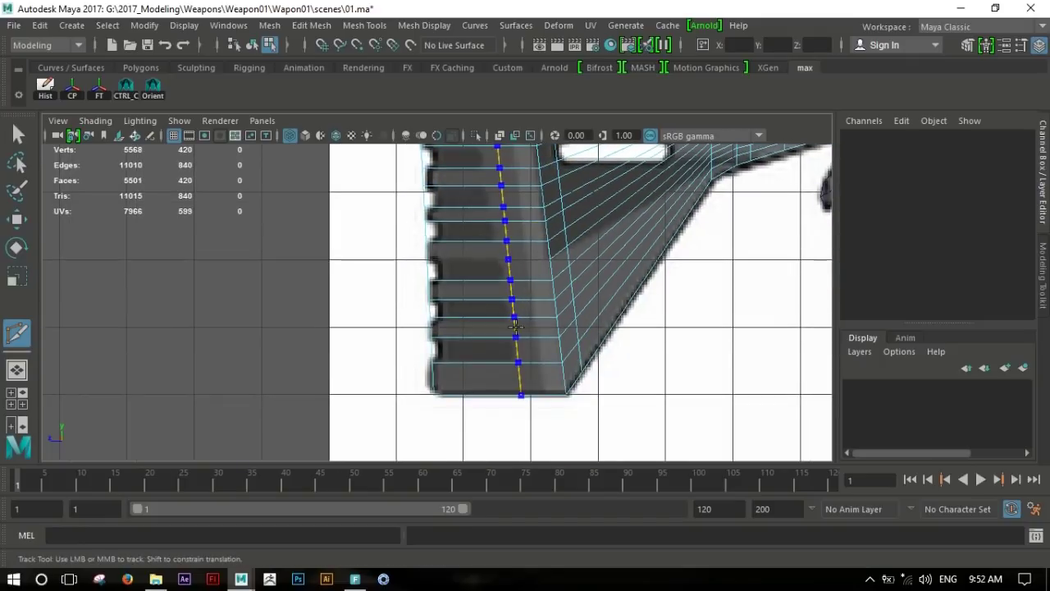
scroll(470, 305, "down", 5)
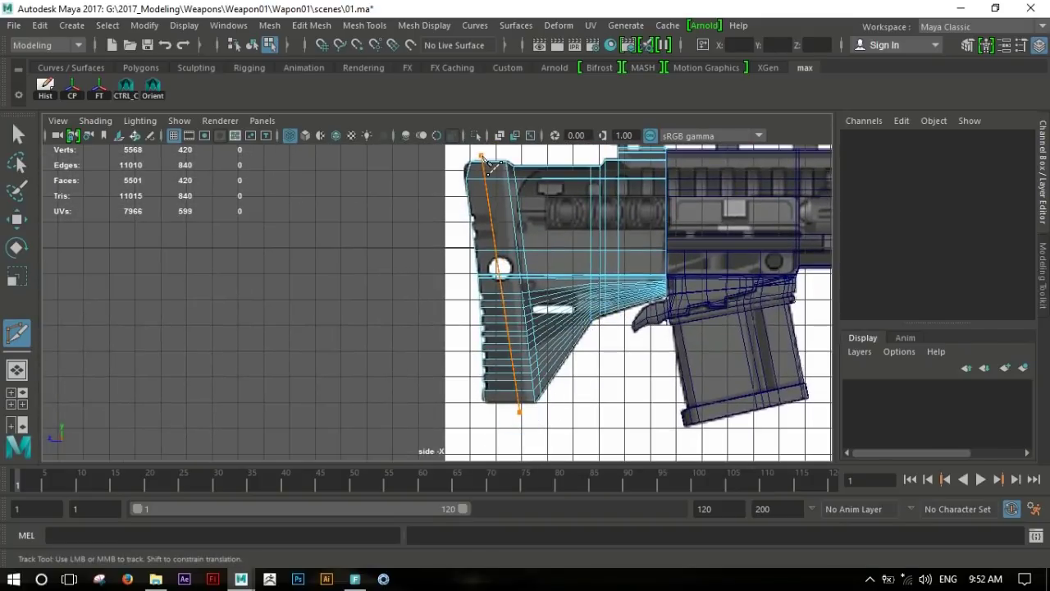
scroll(490, 397, "up", 3)
scroll(493, 344, "up", 3)
scroll(484, 324, "up", 2)
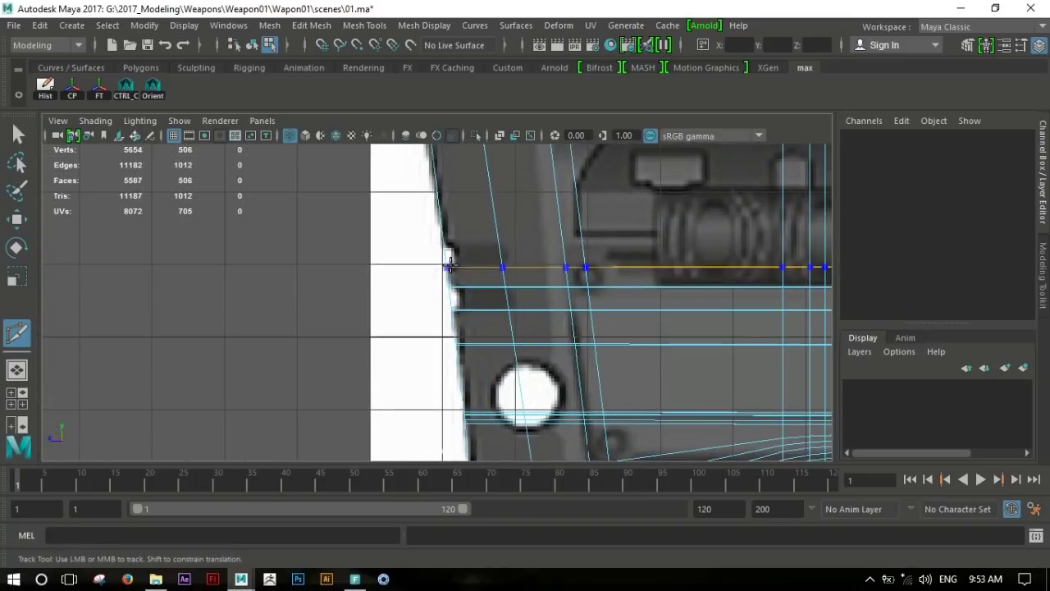
scroll(492, 352, "down", 5)
scroll(481, 339, "up", 3)
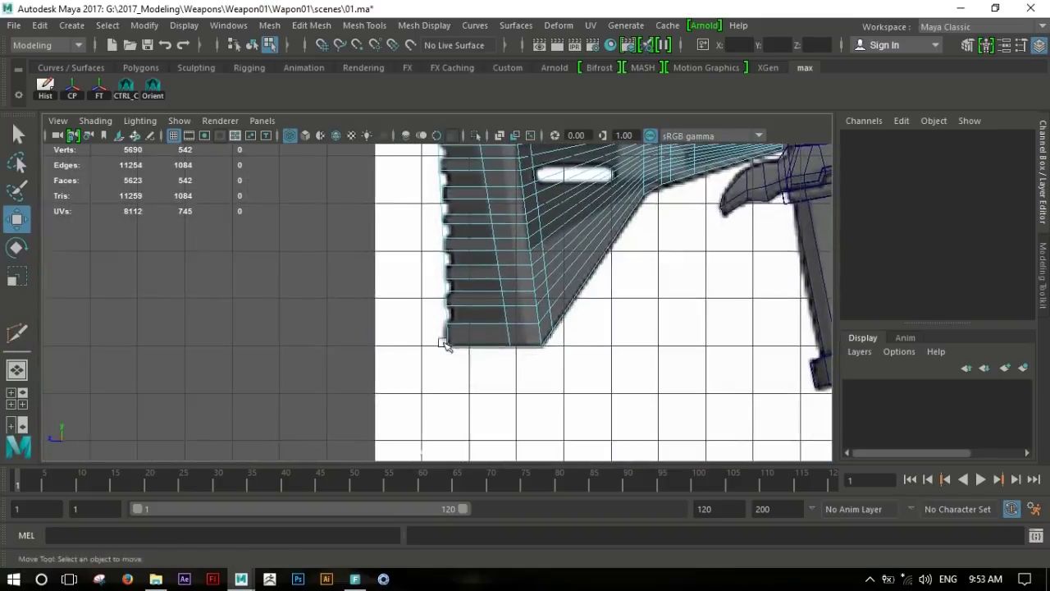
scroll(602, 380, "up", 3)
Select the column of ridge faces along the stock's side.
right_click_drag(496, 133, 497, 182)
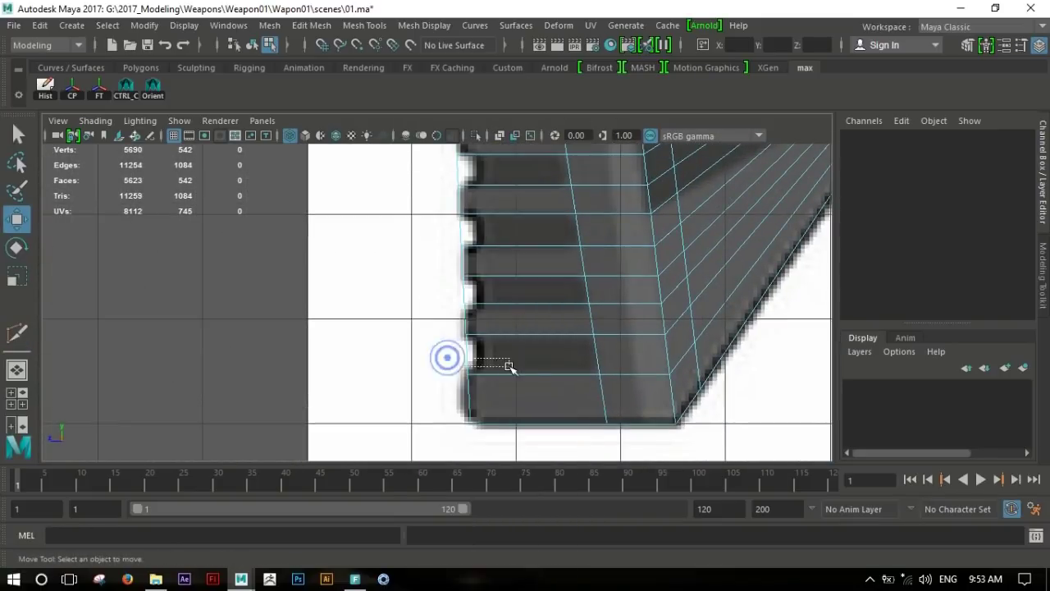
left_click_drag(446, 357, 506, 366)
middle_click_drag(527, 233, 456, 299, "alt")
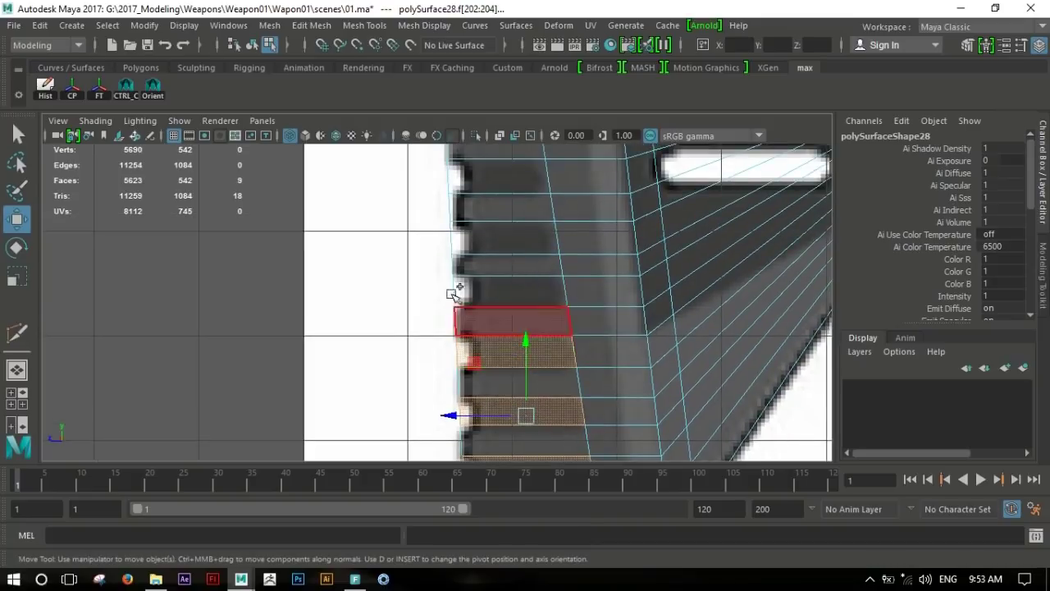
scroll(445, 243, "down", 2)
left_click(555, 354)
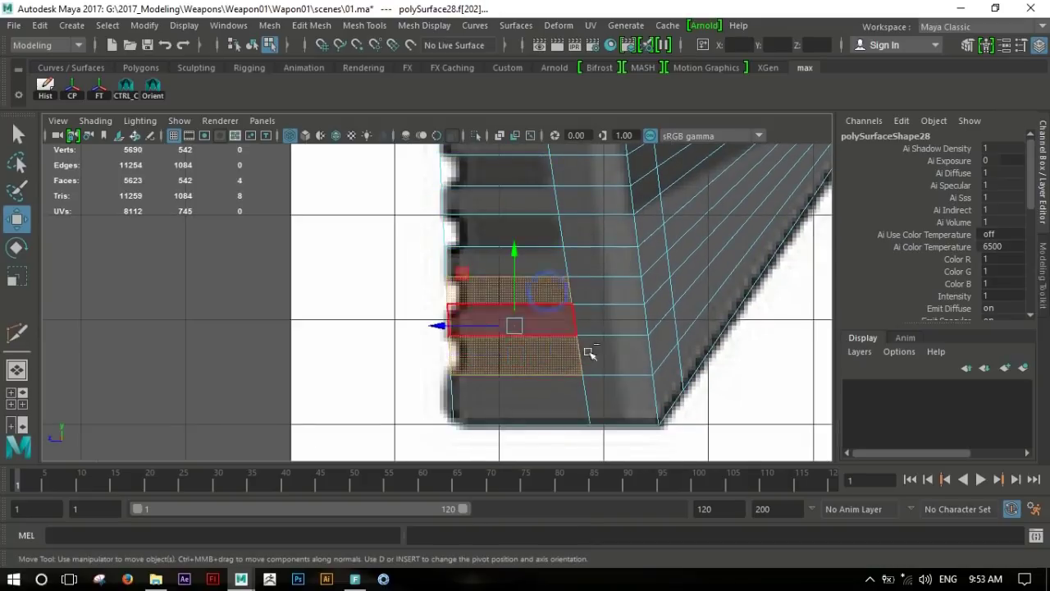
middle_click_drag(590, 353, 583, 341, "alt")
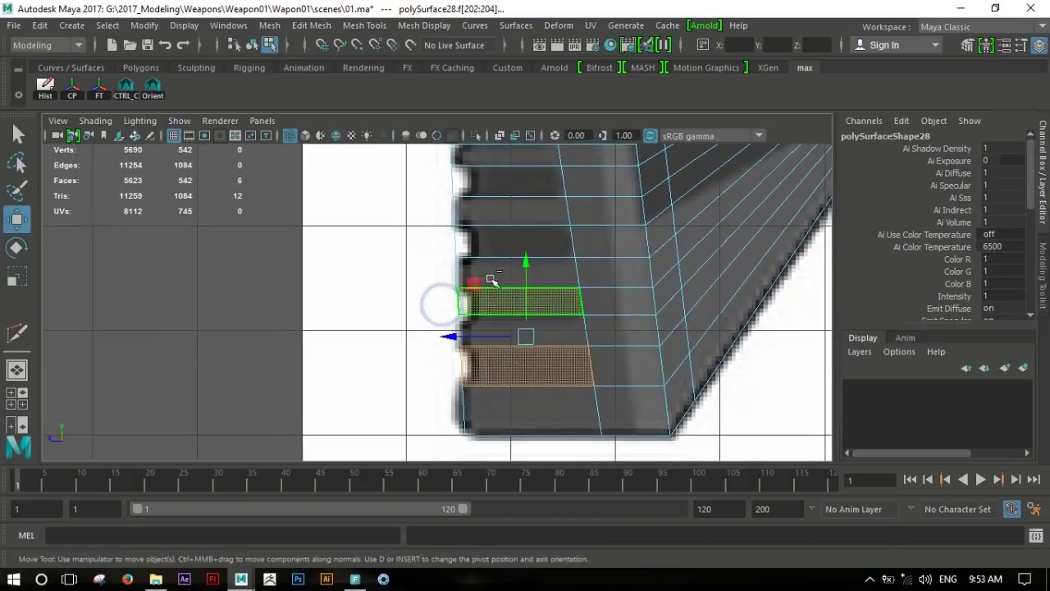
middle_click_drag(517, 243, 492, 287, "alt")
left_click(496, 299, "shift")
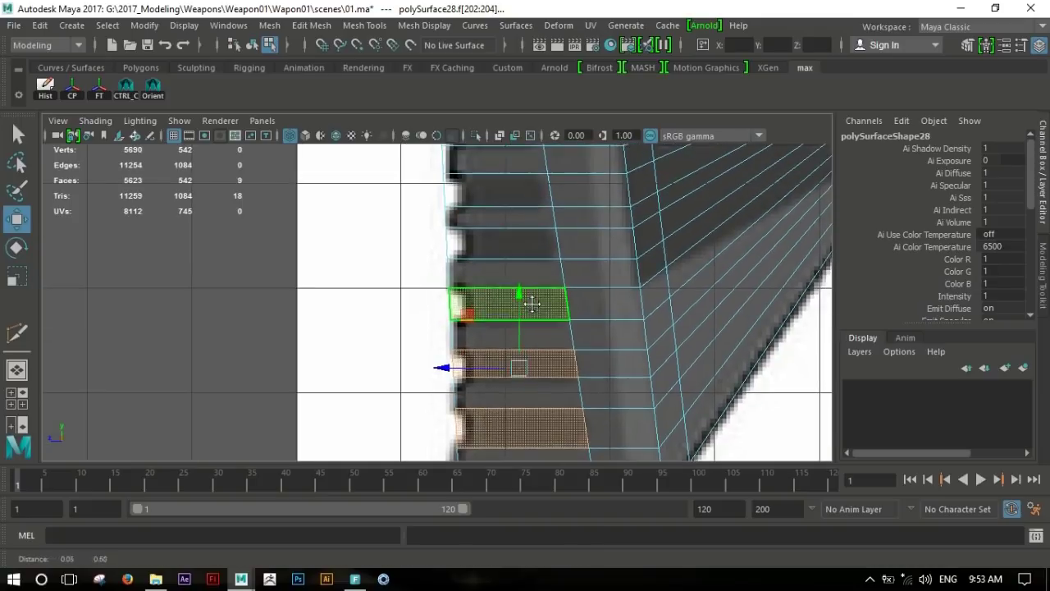
left_click(436, 250, "shift")
left_click(436, 187, "shift")
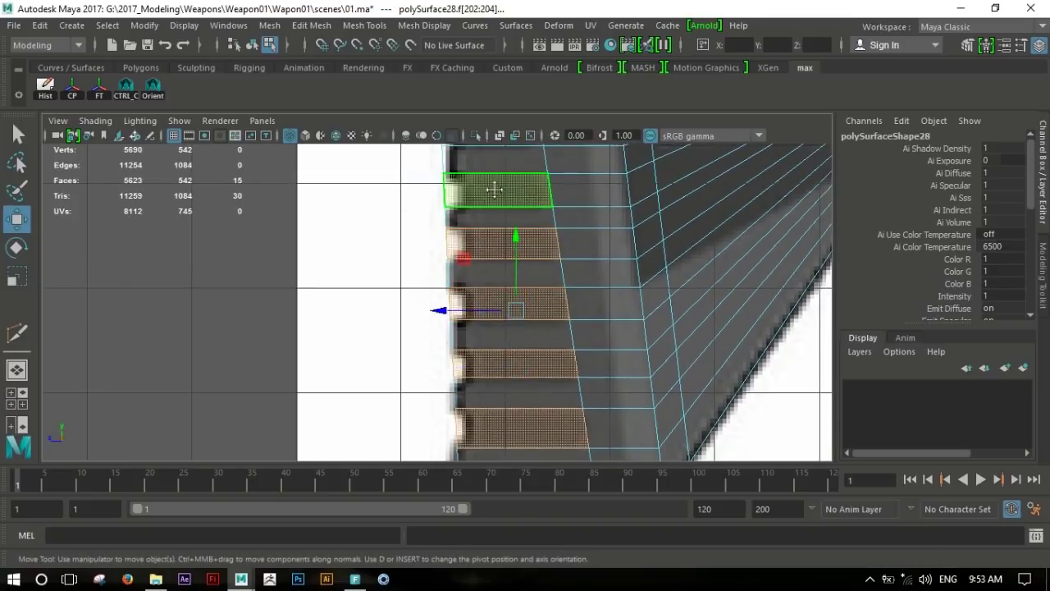
middle_click_drag(436, 187, 448, 199, "alt")
left_click(438, 194, "shift")
key("ctrl+z")
key("ctrl+z")
key("ctrl+z")
key("ctrl+z")
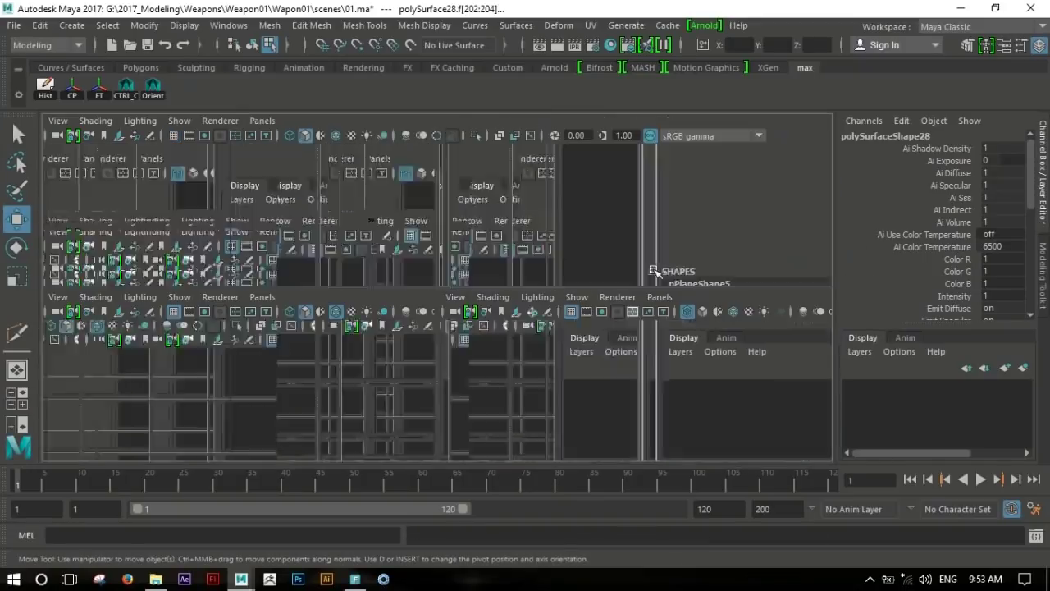
Extrude the ridge faces outward, then reselect the whole stock mesh in object mode.
mouse_move(557, 348)
left_mouse_down("alt")
mouse_move(622, 315)
mouse_move(691, 317)
mouse_move(644, 347)
mouse_move(512, 326)
left_mouse_up("alt")
right_click(484, 244, "shift")
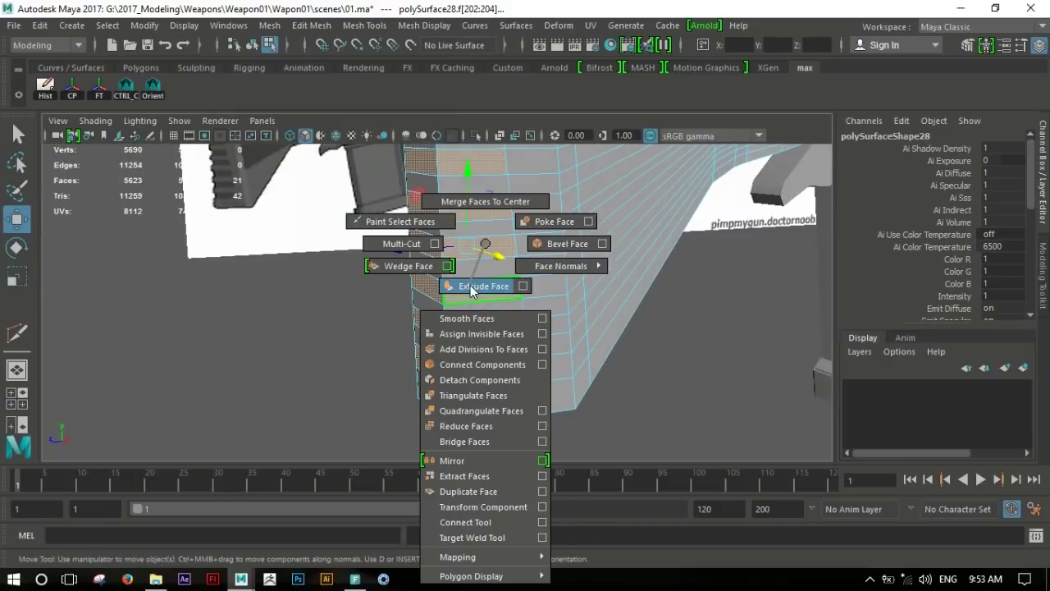
left_click(472, 288)
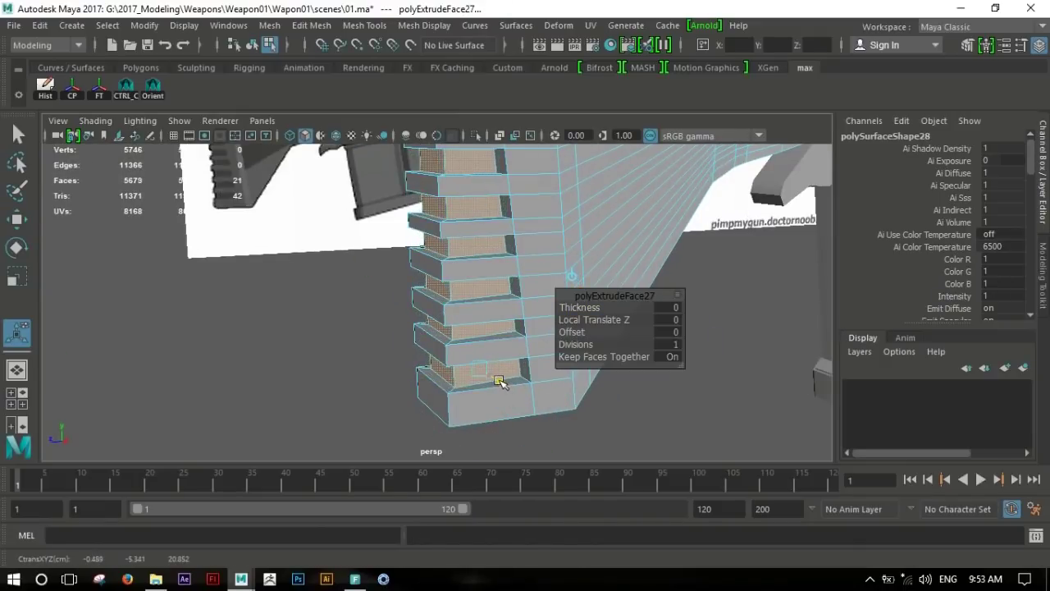
mouse_move(509, 235)
left_mouse_down("alt")
mouse_move(581, 235)
mouse_move(408, 246)
mouse_move(671, 241)
mouse_move(499, 233)
mouse_move(396, 274)
mouse_move(305, 263)
mouse_move(541, 274)
mouse_move(658, 300)
mouse_move(352, 326)
mouse_move(435, 272)
mouse_move(415, 284)
left_mouse_up("alt")
key("q")
key("F8")
left_click(436, 272)
left_click(477, 284)
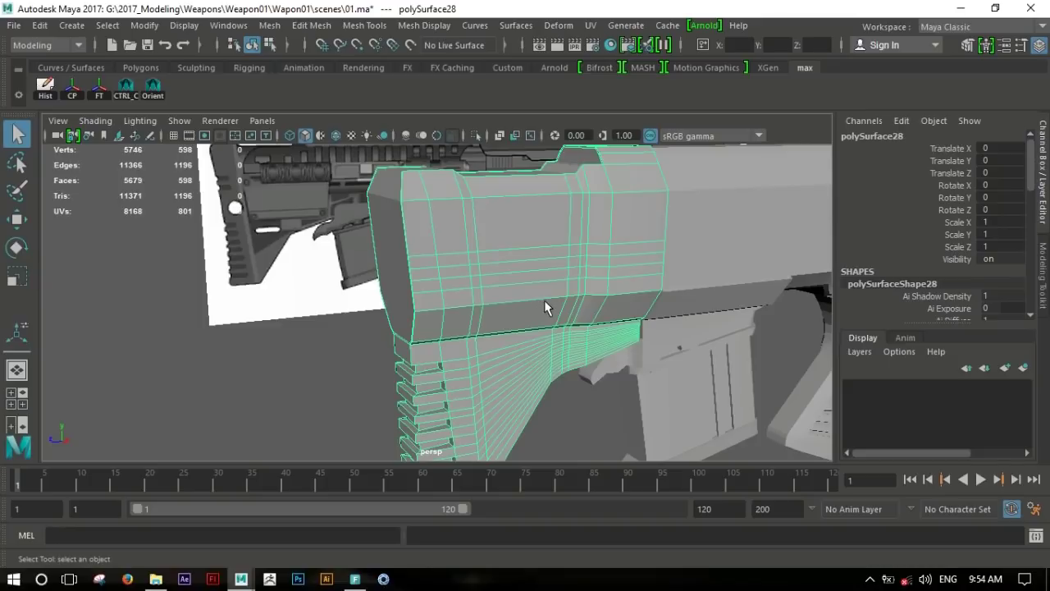
Cut a new horizontal edge loop across the side of the stock with Multi-Cut.
scroll(544, 299, "up", 3)
scroll(556, 317, "up", 2)
scroll(497, 293, "up", 2)
mouse_move(423, 310)
left_mouse_down("alt")
mouse_move(428, 298)
mouse_move(574, 311)
mouse_move(420, 305)
mouse_move(380, 328)
left_mouse_up("alt")
mouse_move(527, 332)
left_mouse_down("alt")
mouse_move(460, 321)
mouse_move(456, 334)
mouse_move(383, 282)
left_mouse_up("alt")
right_click_drag(381, 195, 380, 173)
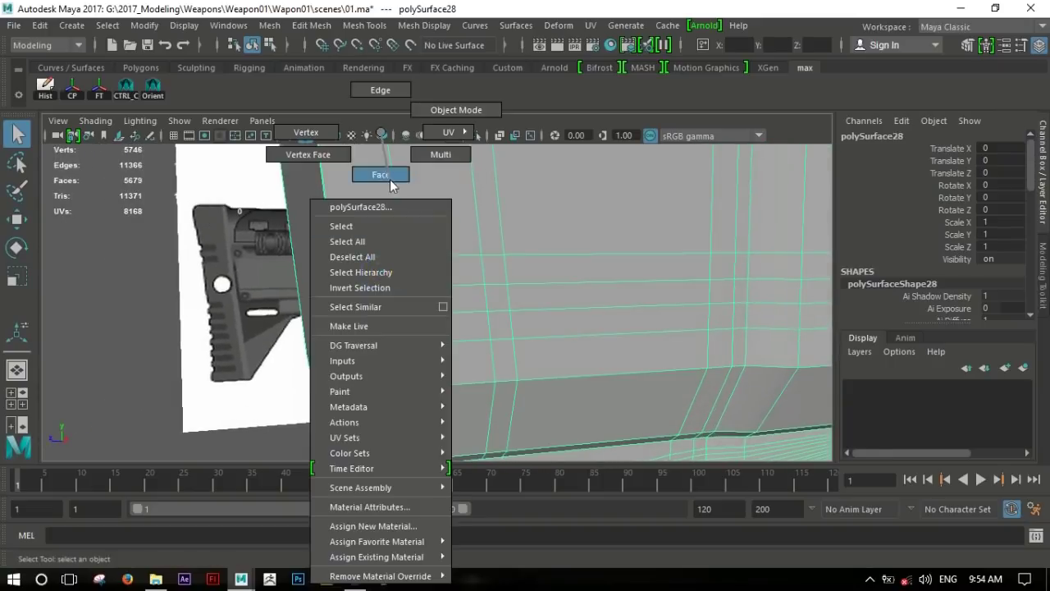
left_click_drag(321, 276, 563, 282, "alt")
left_click(731, 315)
right_click_drag(522, 241, 457, 241, "shift")
mouse_move(279, 244)
left_mouse_down()
mouse_move(581, 262)
mouse_move(621, 286)
mouse_move(544, 284)
mouse_move(628, 283)
mouse_move(567, 238)
left_mouse_up()
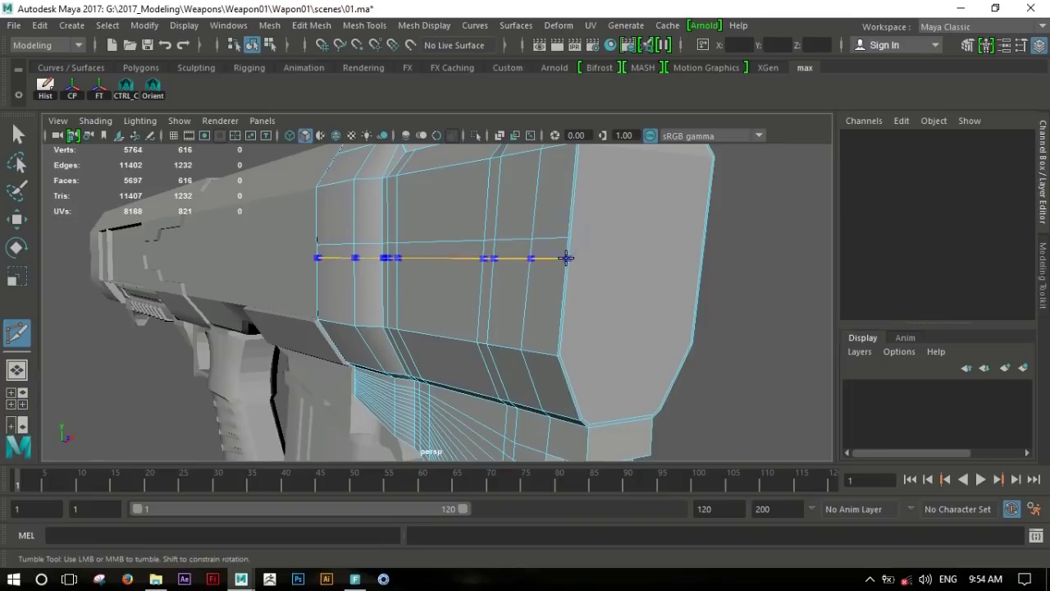
left_click(565, 271, "ctrl")
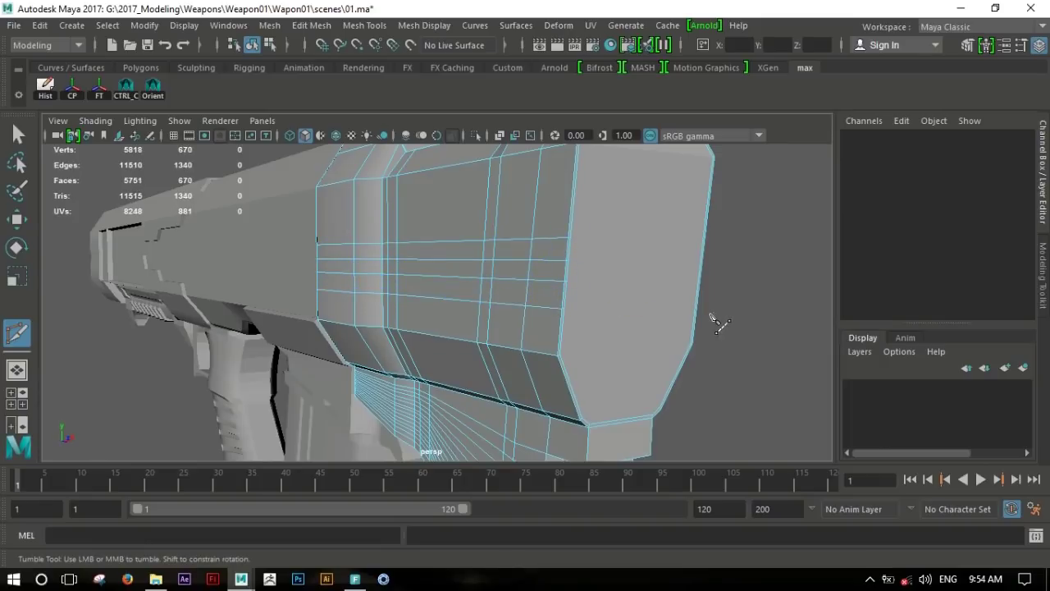
Flatten the new edge loop into a straight line by scaling it to 0 in Y.
key("w")
double_click(550, 235)
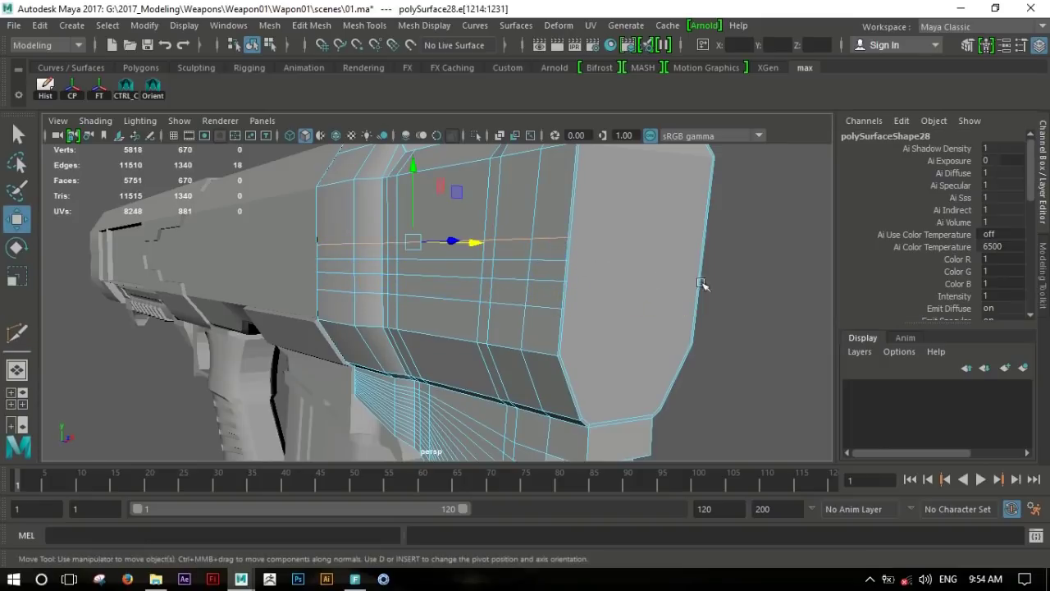
left_click_drag(703, 287, 570, 265, "alt")
key("r")
left_click_drag(586, 180, 589, 268)
Select the other new edge loop and frame the stock in the side view.
mouse_move(537, 294)
left_mouse_down("alt")
mouse_move(534, 277)
mouse_move(467, 267)
mouse_move(499, 251)
mouse_move(445, 251)
mouse_move(538, 299)
mouse_move(629, 286)
mouse_move(433, 281)
left_mouse_up("alt")
double_click(537, 297)
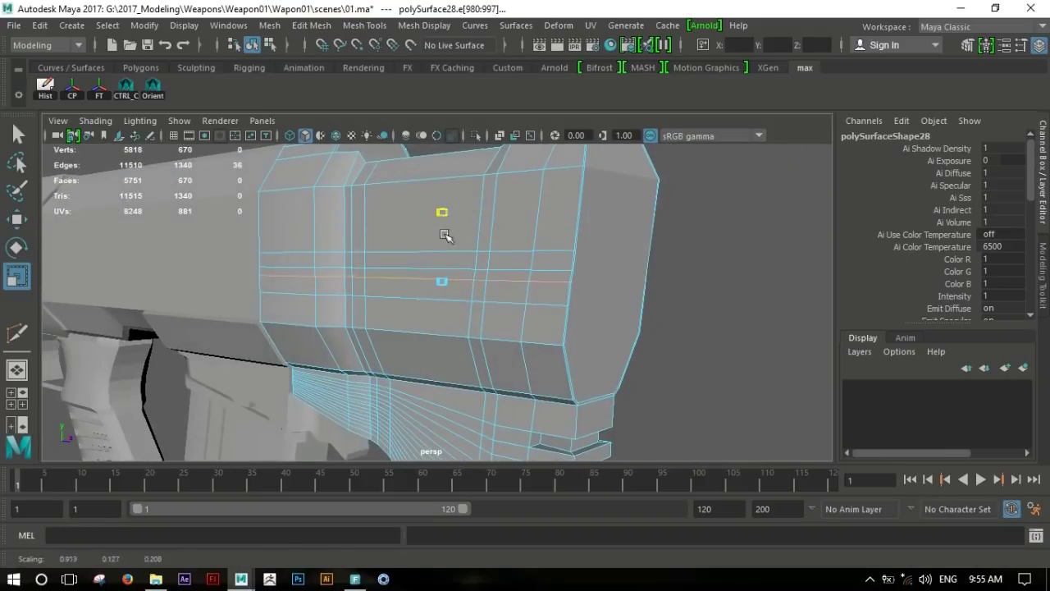
mouse_move(444, 214)
left_mouse_down("alt")
mouse_move(457, 246)
mouse_move(543, 306)
left_mouse_up("alt")
double_click(537, 312)
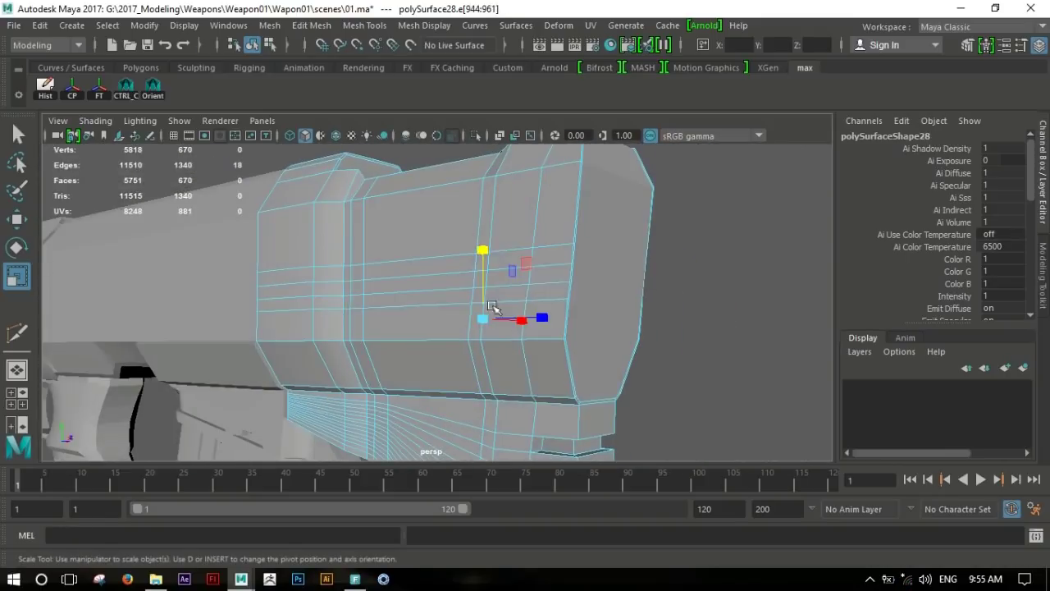
mouse_move(422, 413)
left_mouse_down("alt")
mouse_move(697, 253)
mouse_move(622, 266)
left_mouse_up("alt")
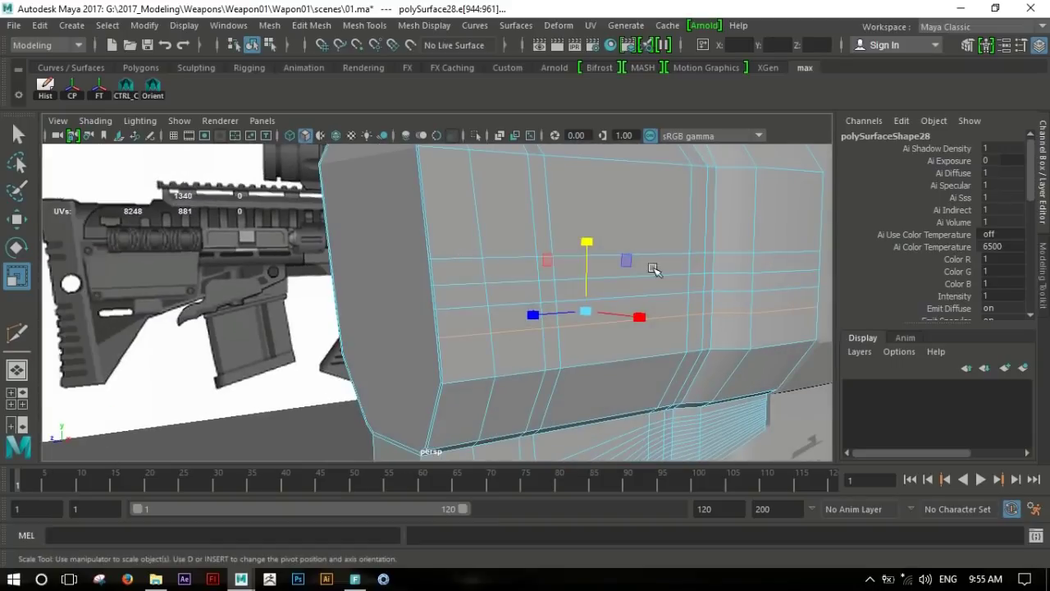
key("space")
key("space")
scroll(581, 312, "up", 3)
middle_click_drag(581, 312, 595, 293, "alt")
middle_click_drag(454, 281, 476, 307, "alt")
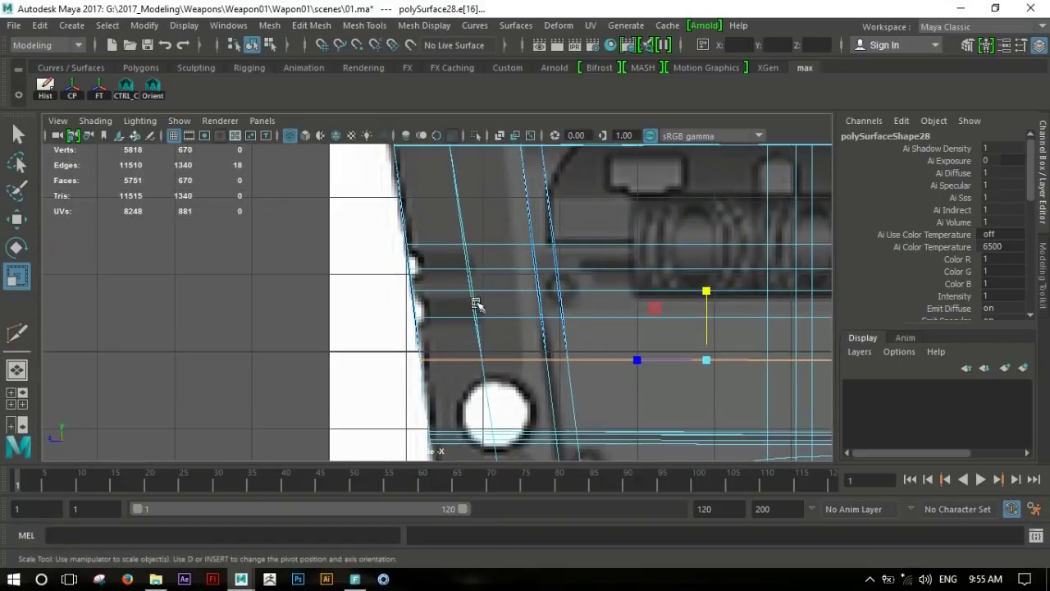
Try sliding an edge vertically, undo the move, and restore the four-view layout.
right_click(504, 242, "shift")
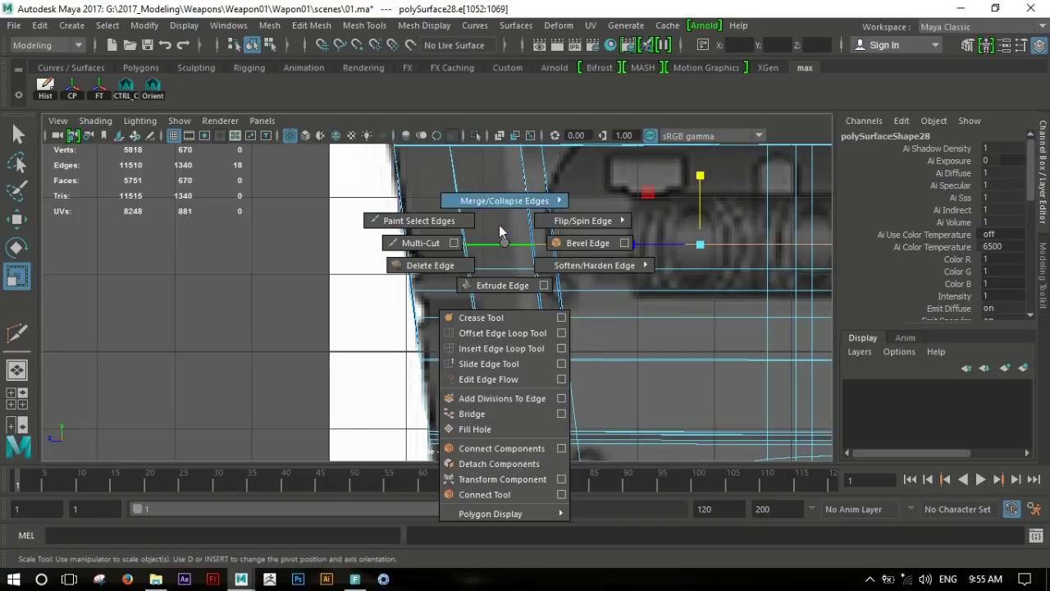
left_click(492, 364)
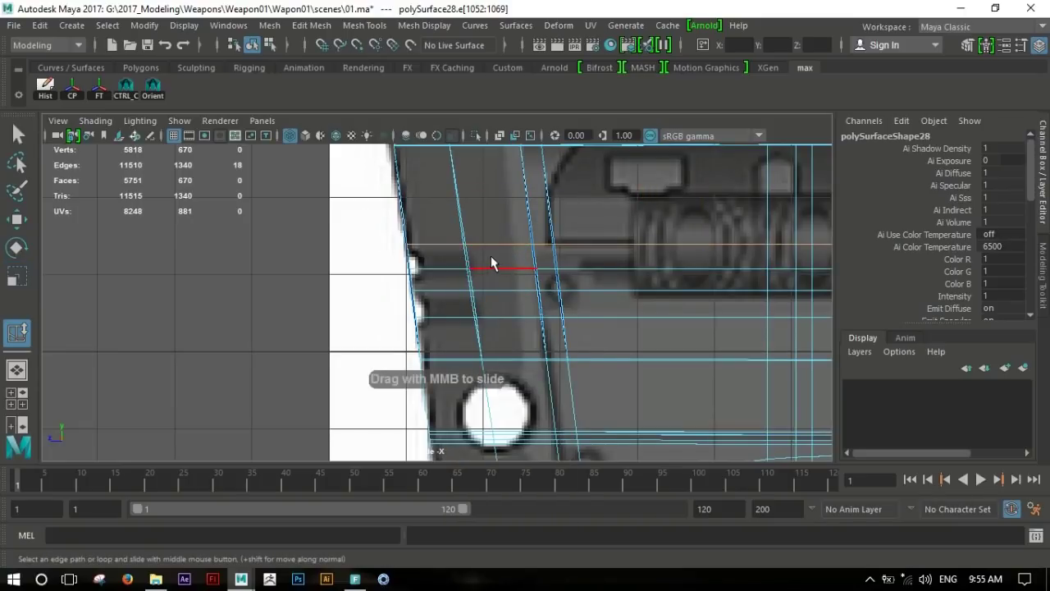
key("w")
left_click_drag(707, 204, 698, 169)
key("ctrl+z")
key("space")
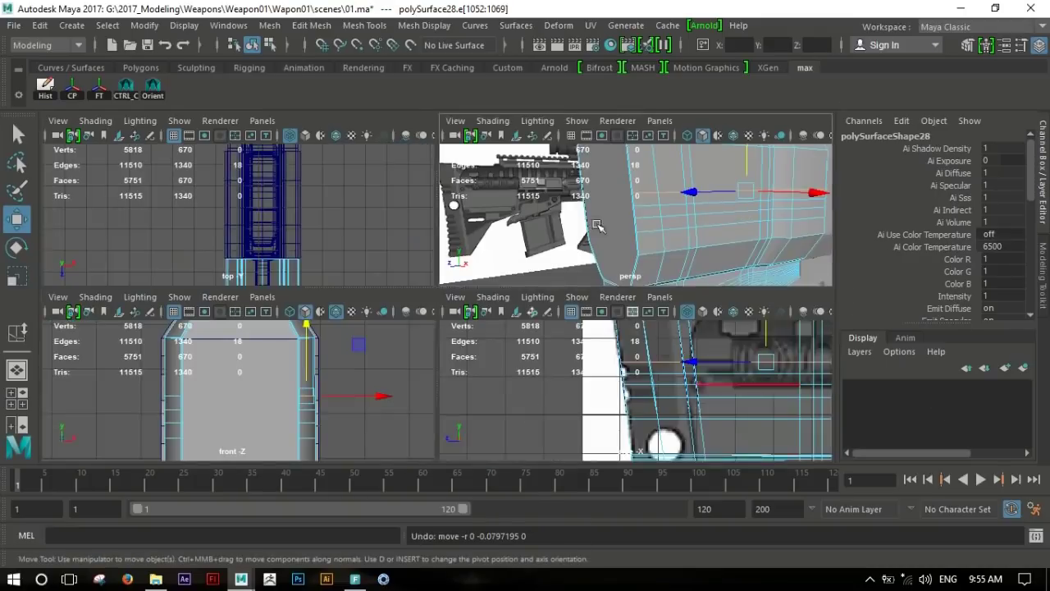
Frame the stock in the side view and nudge the selected edges upward.
key("space")
left_click_drag(462, 246, 629, 268, "alt")
key("space")
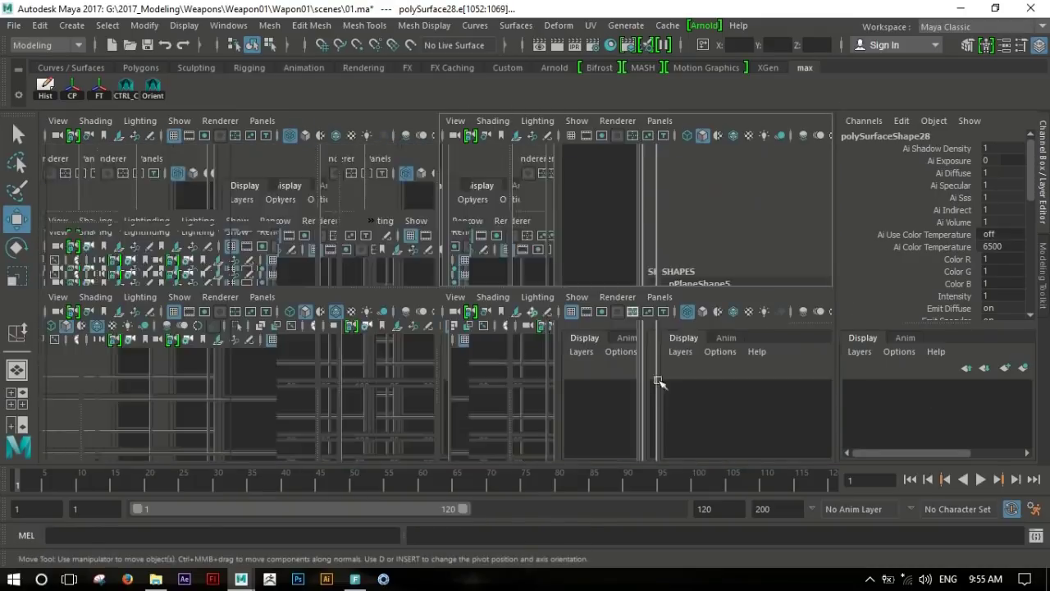
scroll(658, 381, "up", 3)
mouse_move(658, 382)
middle_mouse_down("alt")
mouse_move(709, 393)
mouse_move(689, 332)
middle_mouse_up("alt")
scroll(709, 392, "down", 2)
left_click_drag(689, 331, 689, 330)
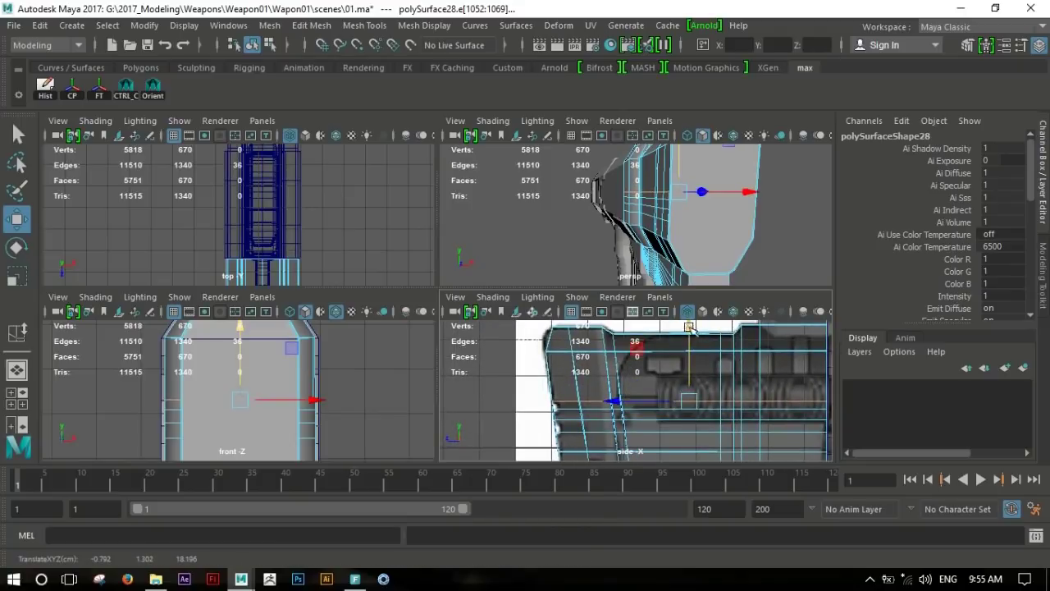
left_click(752, 237, "ctrl")
left_click_drag(753, 237, 604, 236, "alt")
left_click(672, 235, "shift")
left_click_drag(691, 339, 692, 340)
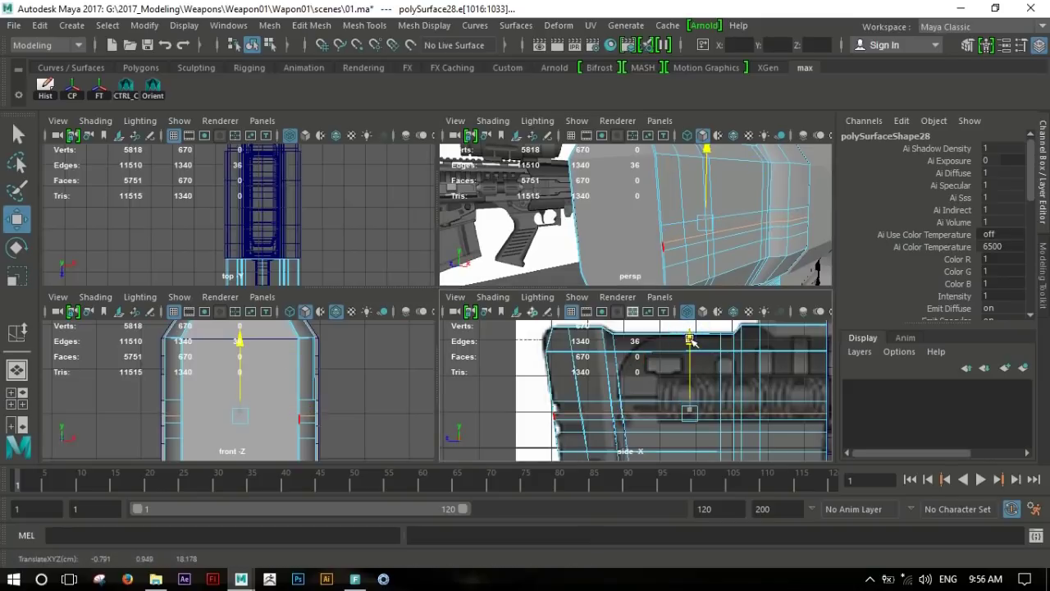
Select both new edge loops and raise them to match the reference groove.
double_click(681, 255)
left_click_drag(680, 255, 634, 235, "alt")
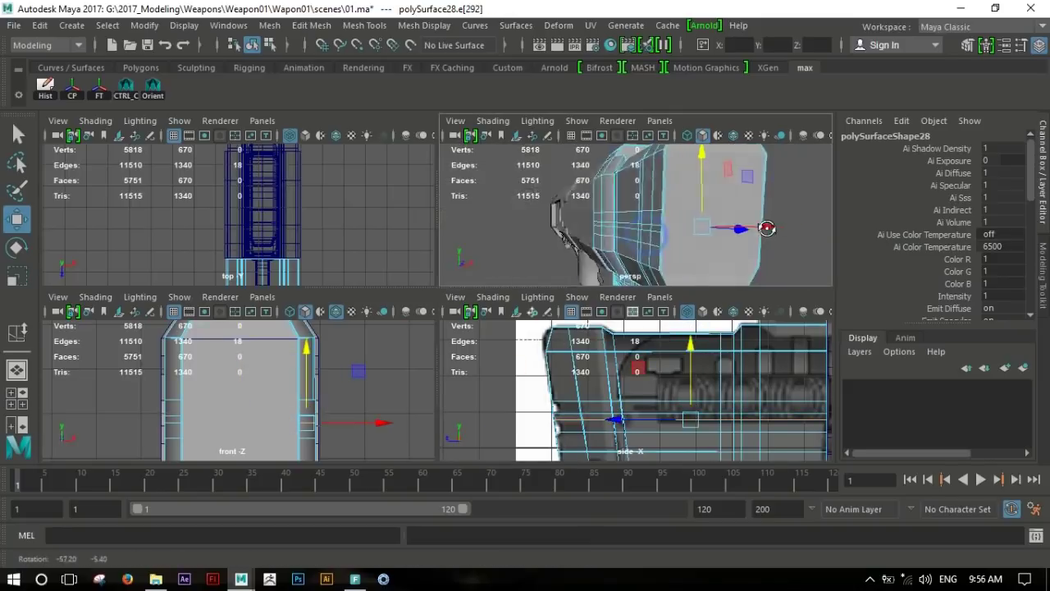
double_click(634, 235, "shift")
left_click(692, 347)
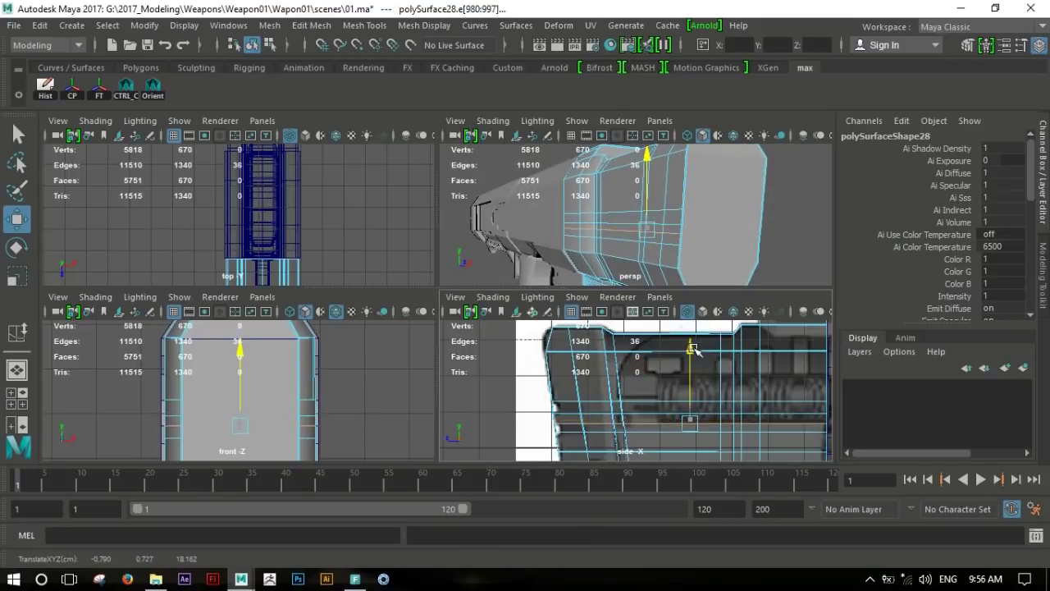
left_click(621, 240)
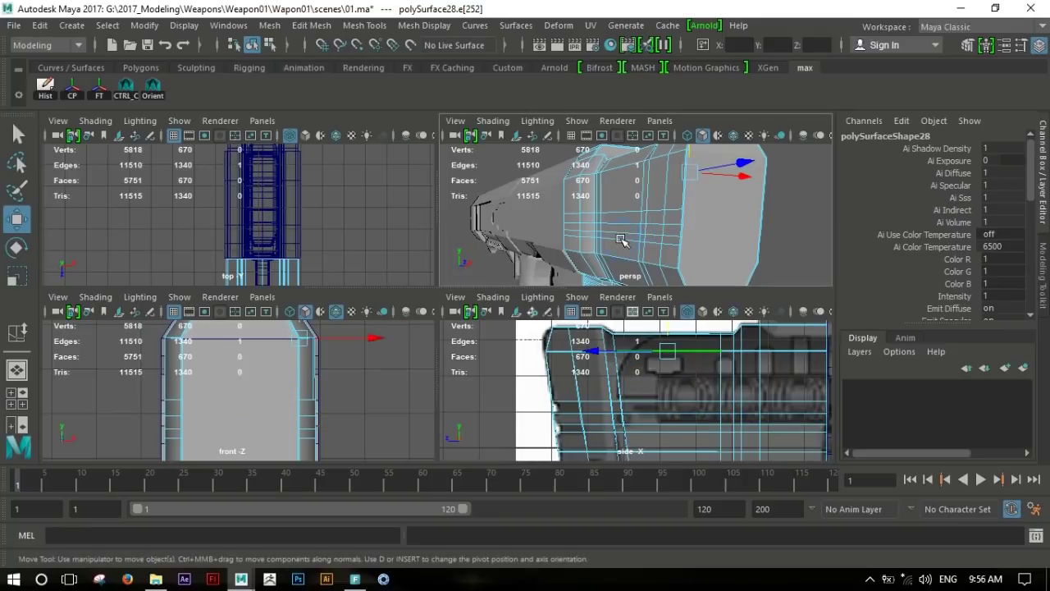
left_click_drag(620, 239, 636, 246, "alt")
double_click(636, 246, "shift")
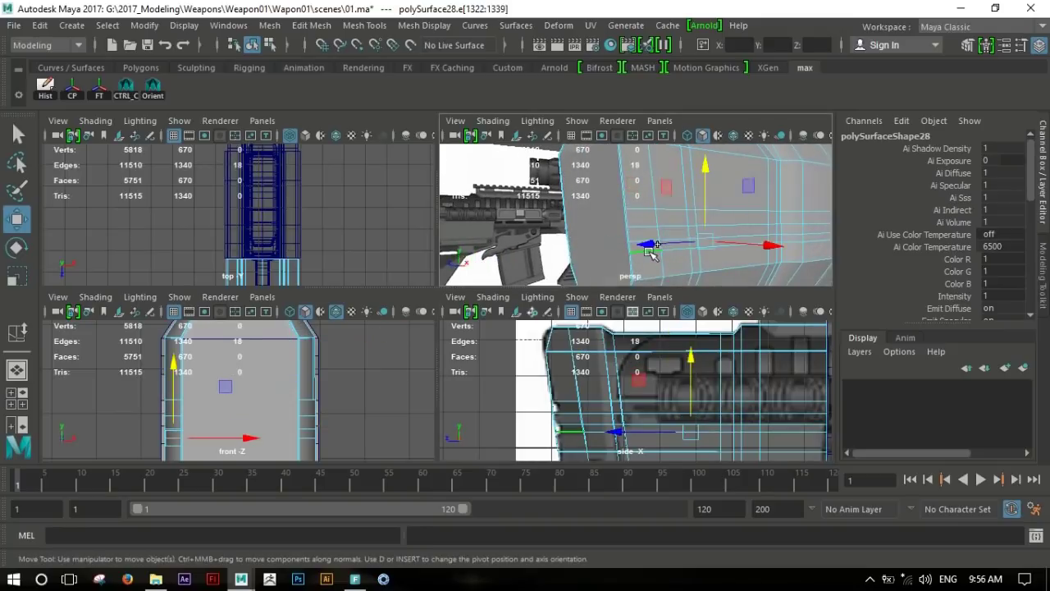
key("space")
scroll(595, 382, "up", 3)
left_click_drag(668, 237, 666, 245)
Switch the stock to face mode and select the upper face strip at its end.
scroll(624, 262, "down", 3)
scroll(575, 247, "up", 3)
right_click(542, 241)
right_click_drag(542, 242, 541, 174)
left_click(478, 259)
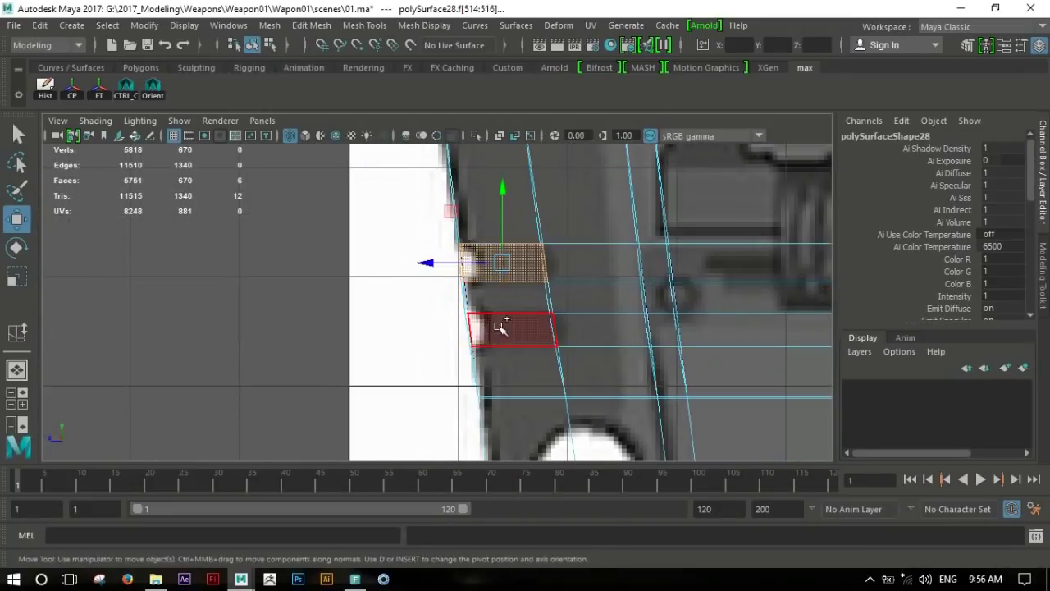
Delete the upper and lower end face strips and isolate the stock mesh.
left_click(497, 323, "shift")
key("Delete")
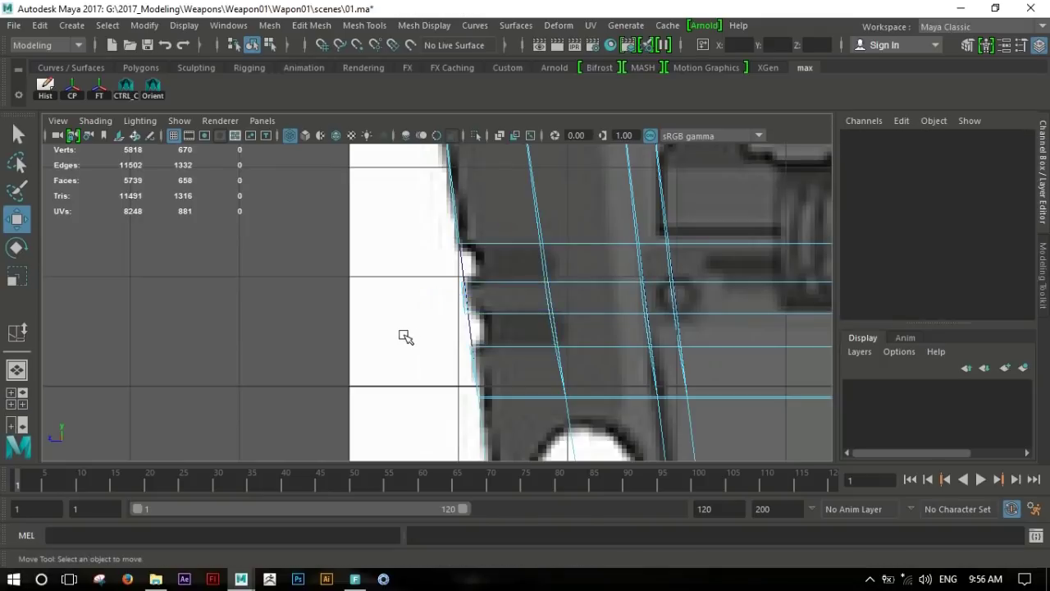
scroll(693, 289, "down", 3)
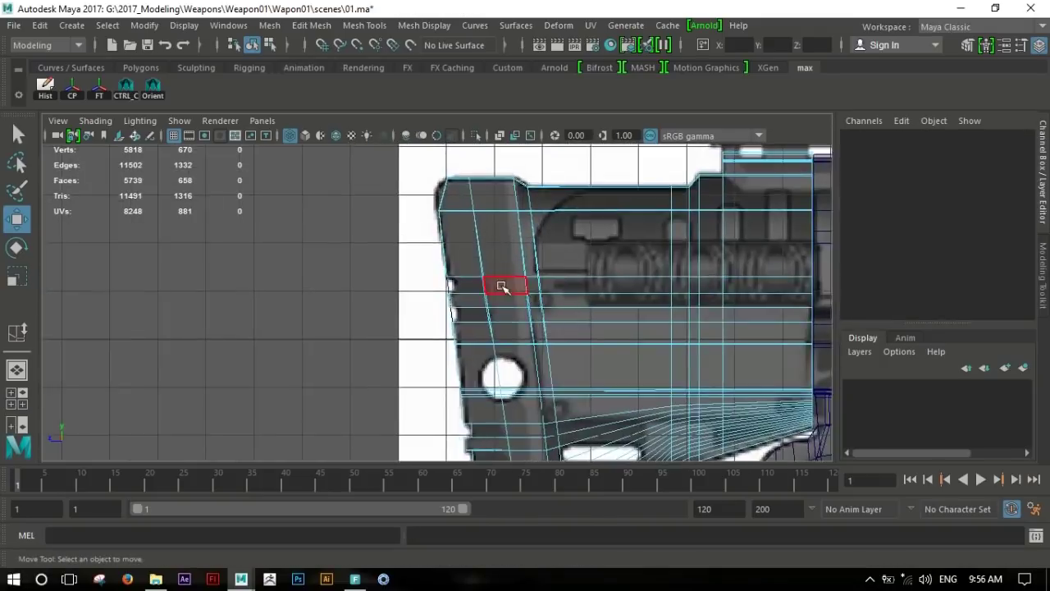
key("space")
key("space")
left_click_drag(534, 263, 529, 260, "alt")
key("F8")
scroll(673, 283, "up", 5)
scroll(693, 297, "up", 3)
key("shift+i")
Bridge the open gaps along the stock's side ridges with Bridge Edge.
mouse_move(656, 304)
left_mouse_down("alt")
mouse_move(633, 286)
mouse_move(644, 258)
mouse_move(563, 251)
left_mouse_up("alt")
left_click(525, 223)
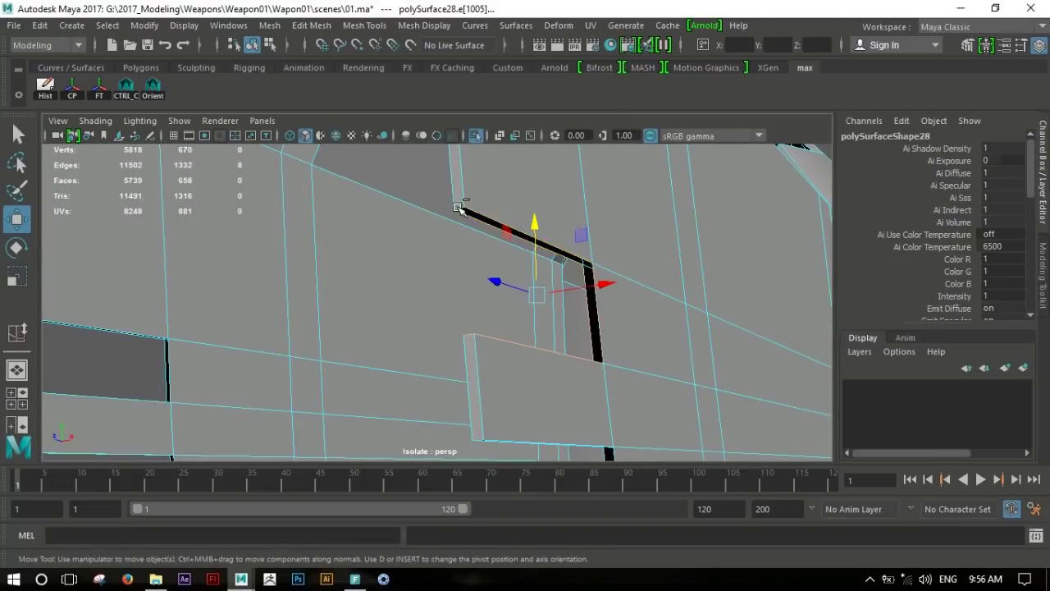
right_click_drag(553, 346, 547, 480, "shift")
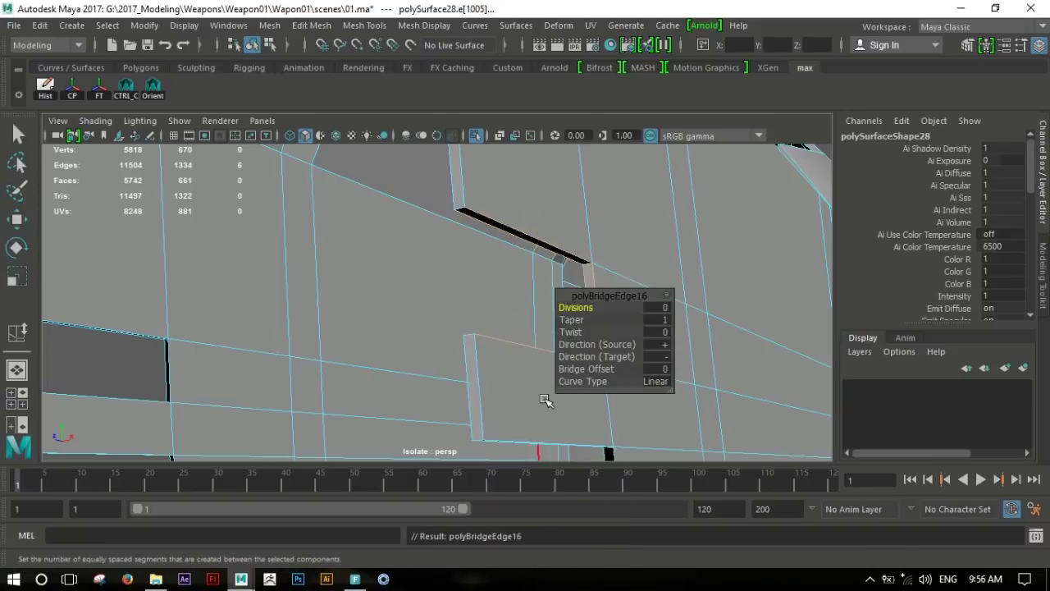
left_click_drag(513, 376, 492, 305, "alt")
left_click(488, 250)
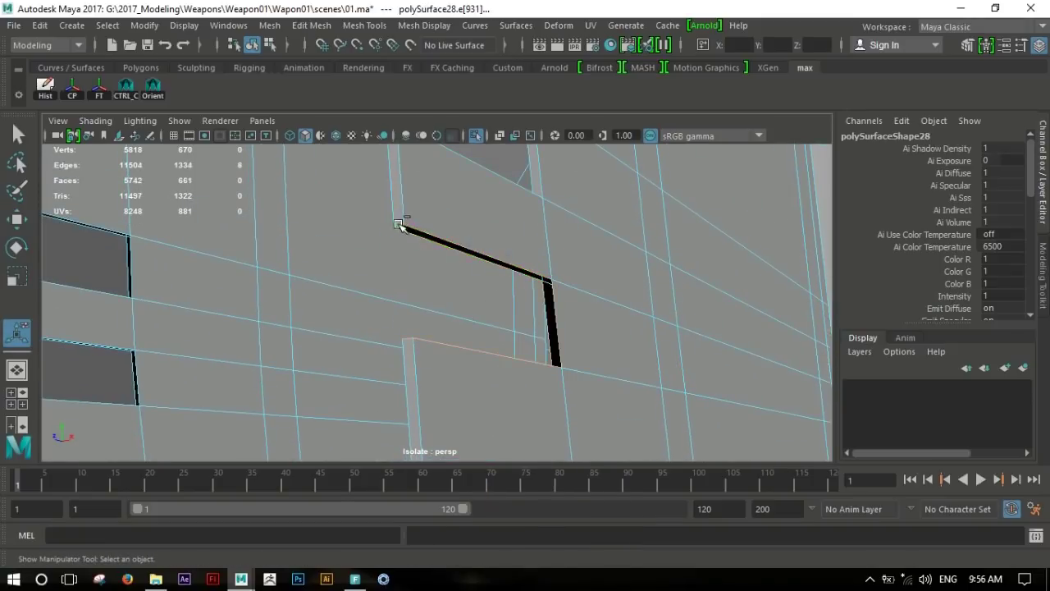
right_click_drag(471, 306, 468, 348, "shift")
mouse_move(555, 345)
left_mouse_down("alt")
mouse_move(441, 318)
mouse_move(445, 240)
left_mouse_up("alt")
left_click(445, 241)
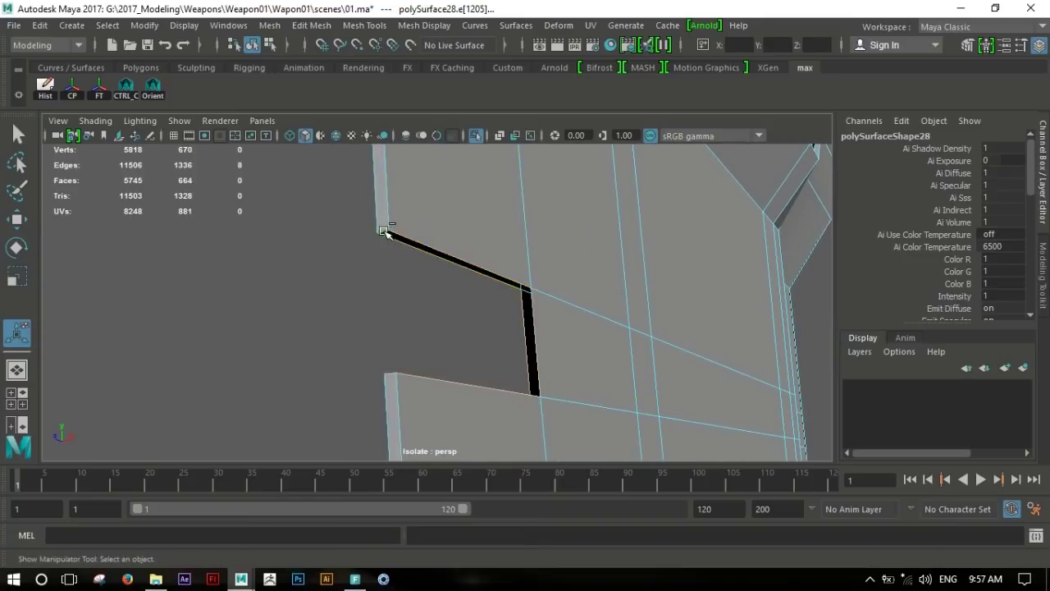
right_click_drag(462, 308, 468, 349, "shift")
mouse_move(445, 443)
left_mouse_down("alt")
mouse_move(340, 270)
mouse_move(470, 273)
mouse_move(388, 244)
left_mouse_up("alt")
left_click(470, 273)
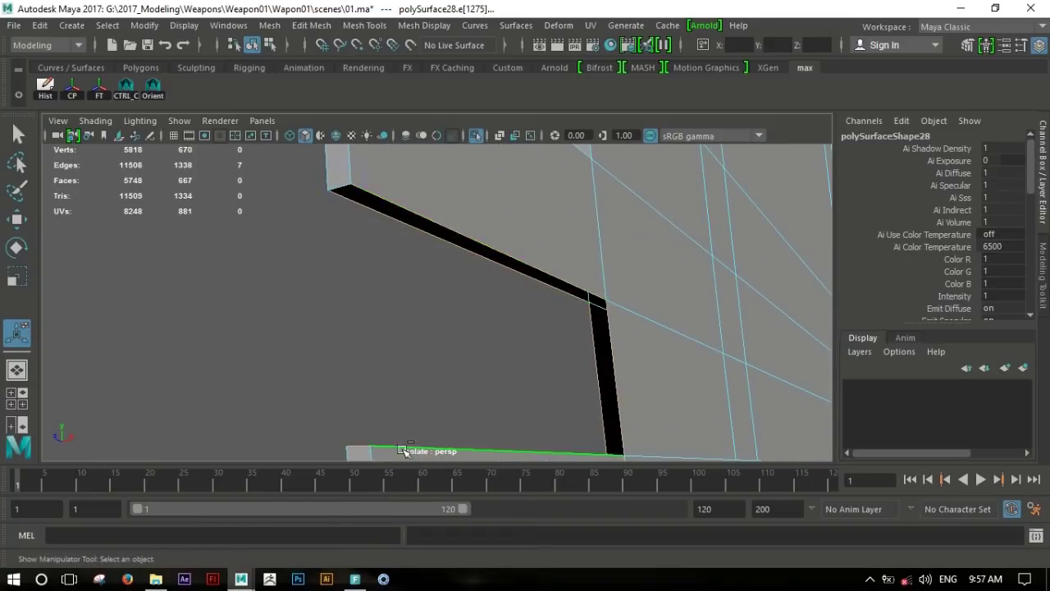
right_click_drag(439, 304, 436, 361, "shift")
right_click_drag(426, 483, 427, 483, "shift")
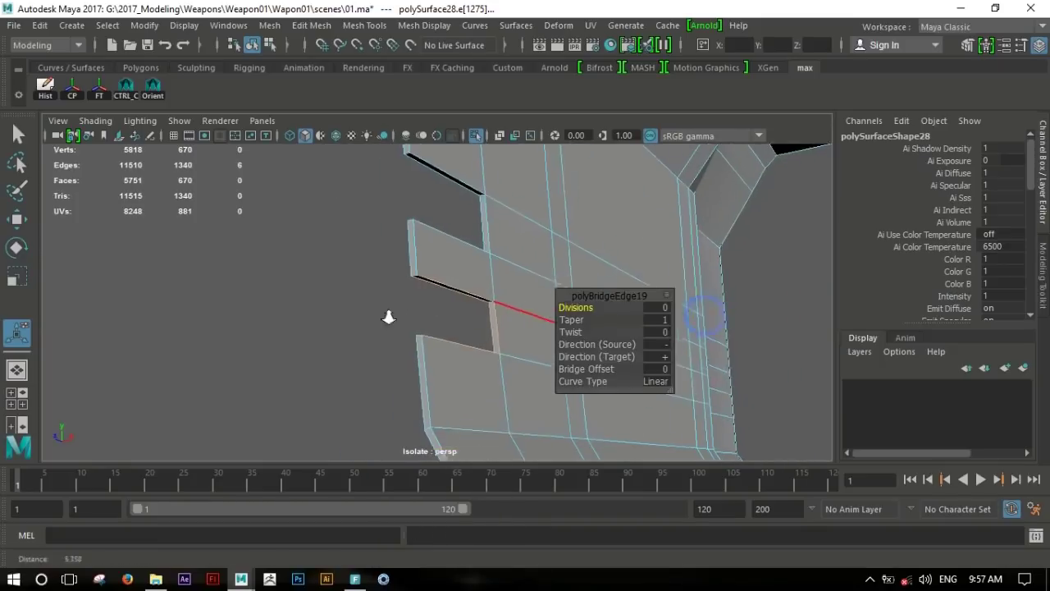
Return to object mode and select the stock mesh from a closer view.
key("F8")
mouse_move(391, 314)
left_mouse_down("alt")
mouse_move(342, 206)
mouse_move(429, 274)
mouse_move(520, 208)
mouse_move(572, 295)
mouse_move(434, 295)
mouse_move(508, 303)
mouse_move(544, 324)
left_mouse_up("alt")
right_click_drag(462, 298, 663, 300, "alt")
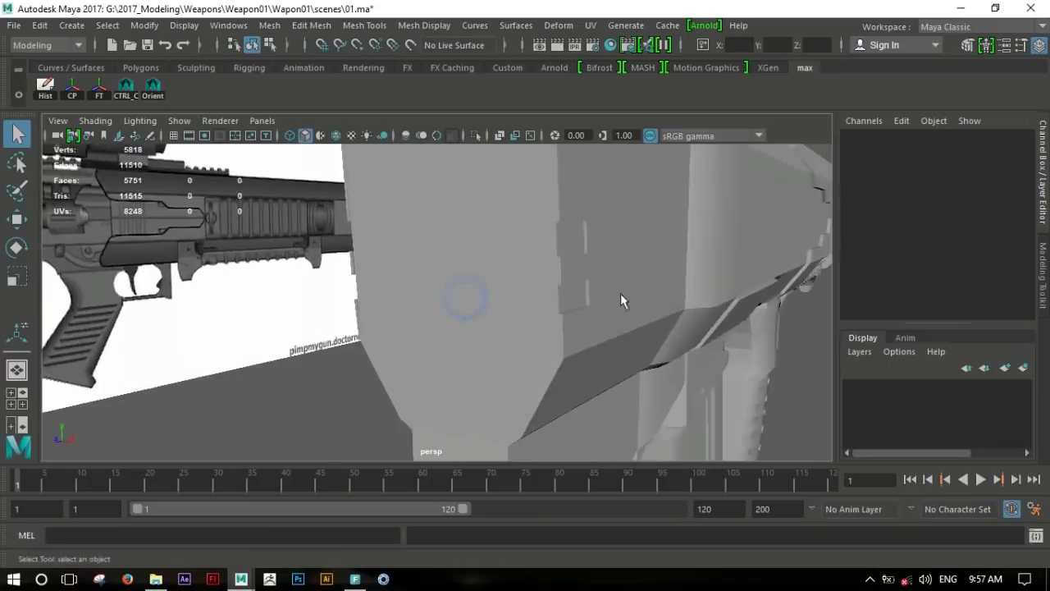
left_click(504, 229)
In side view, insert horizontal edge loops across the stock, redoing a misplaced cut.
key("space")
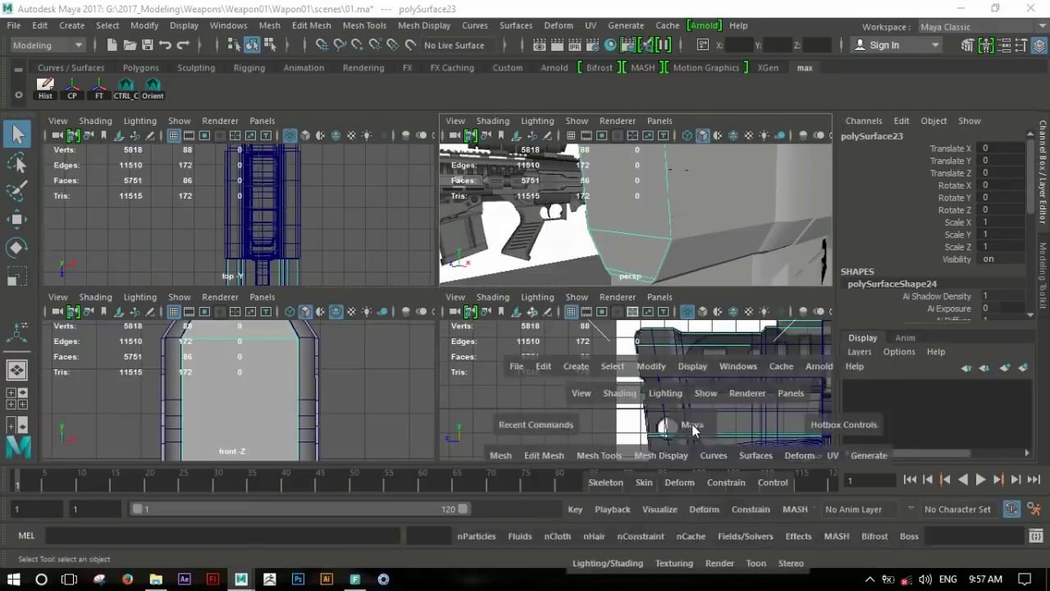
key("space")
middle_click_drag(422, 328, 434, 353, "alt")
mouse_move(434, 353)
right_mouse_down("alt")
mouse_move(521, 328)
mouse_move(550, 356)
right_mouse_up("alt")
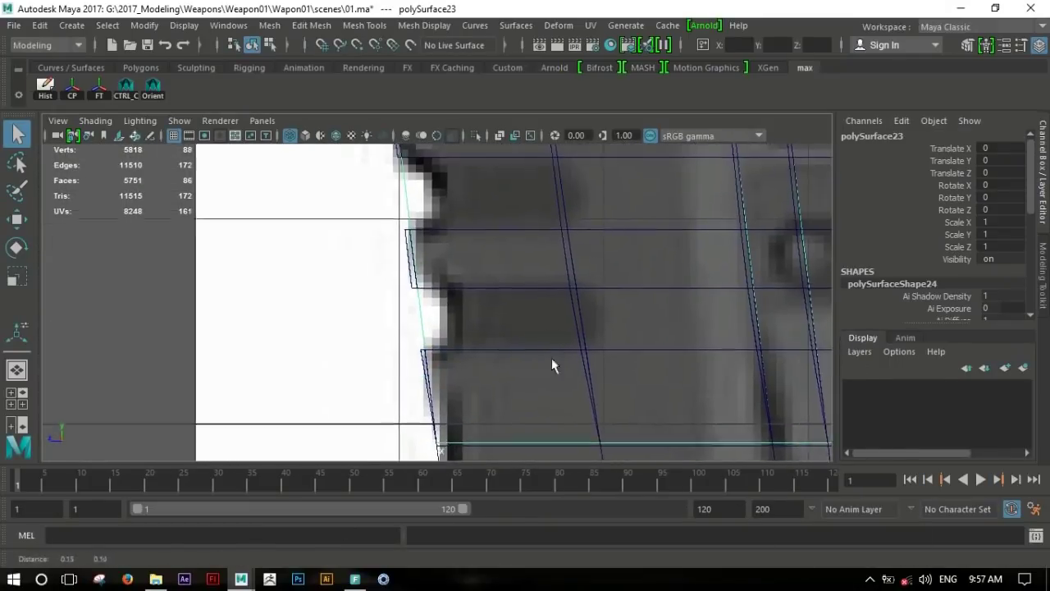
mouse_move(419, 198)
right_mouse_down("shift")
mouse_move(420, 238)
mouse_move(335, 197)
right_mouse_up("shift")
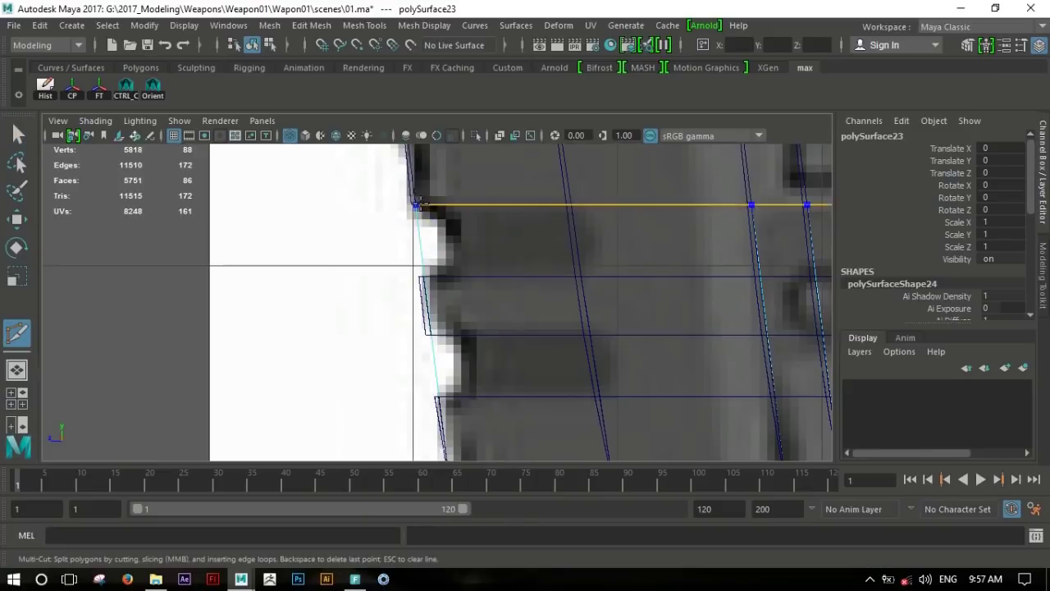
left_click(417, 205, "ctrl")
key("ctrl+z")
key("ctrl+z")
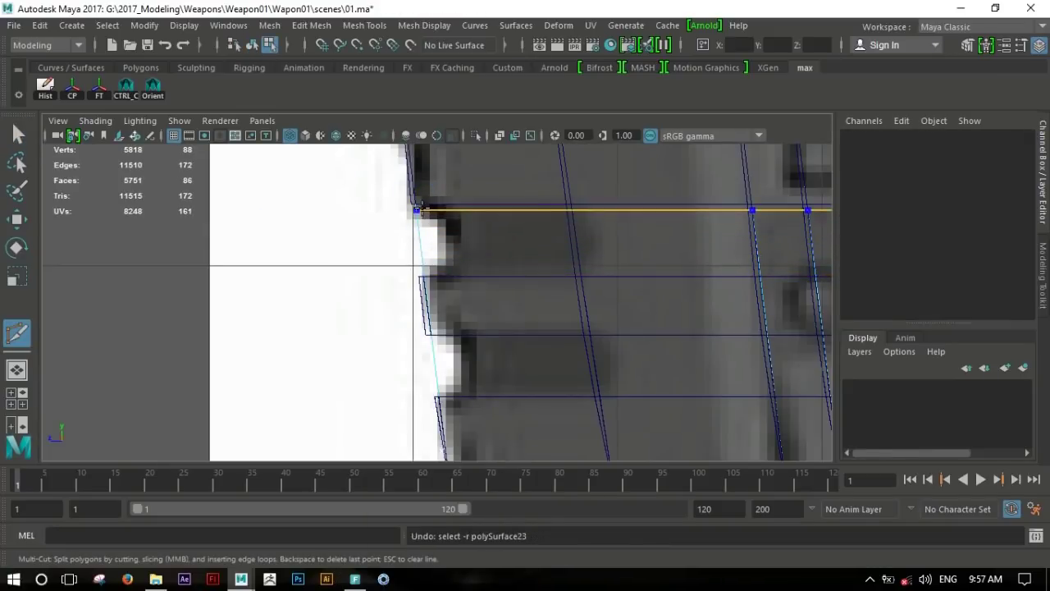
key("ctrl+z")
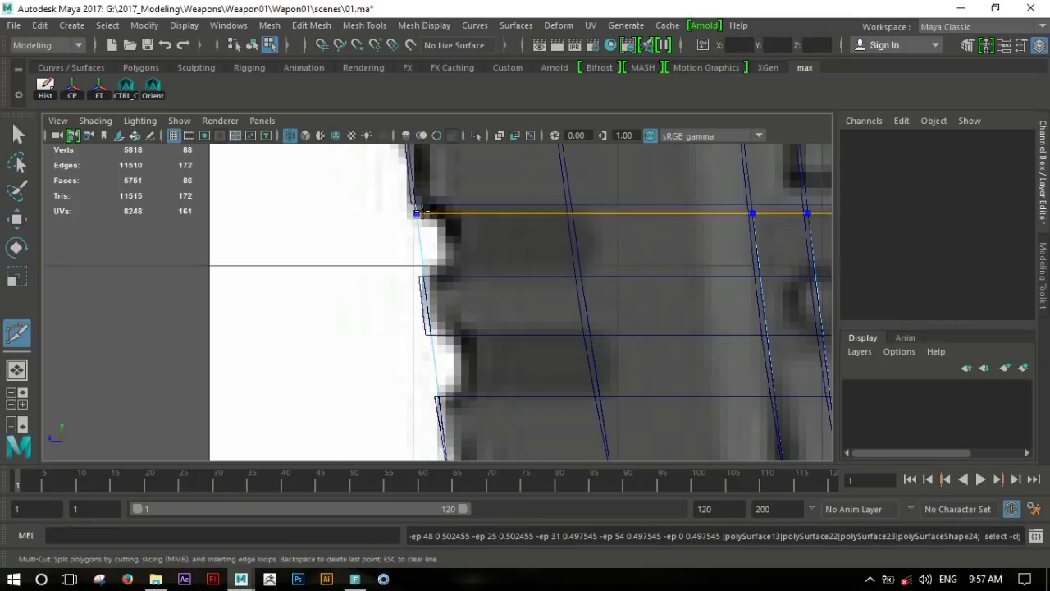
left_click(423, 218, "ctrl")
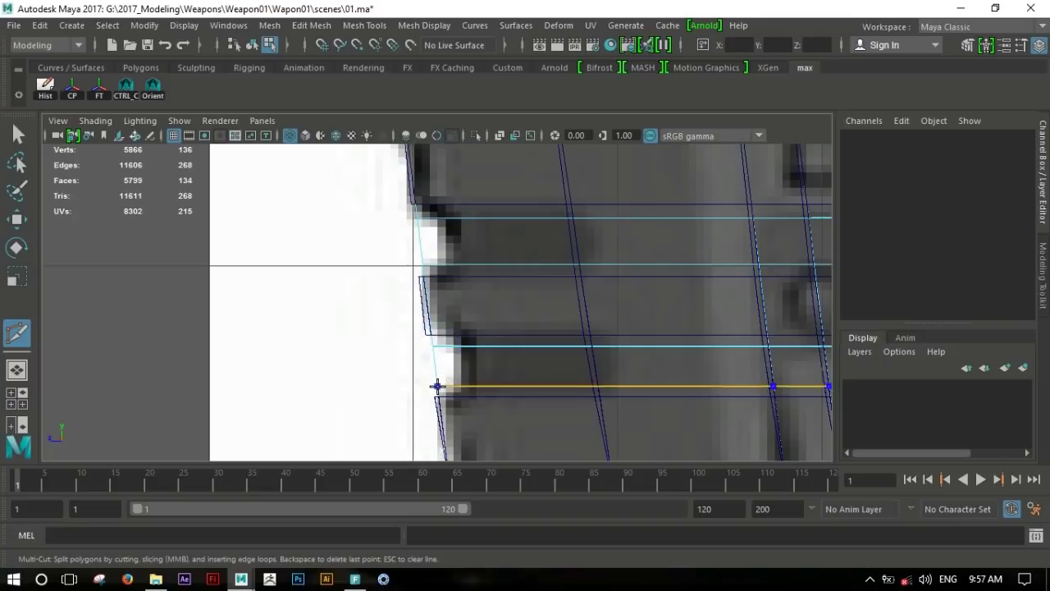
key("w")
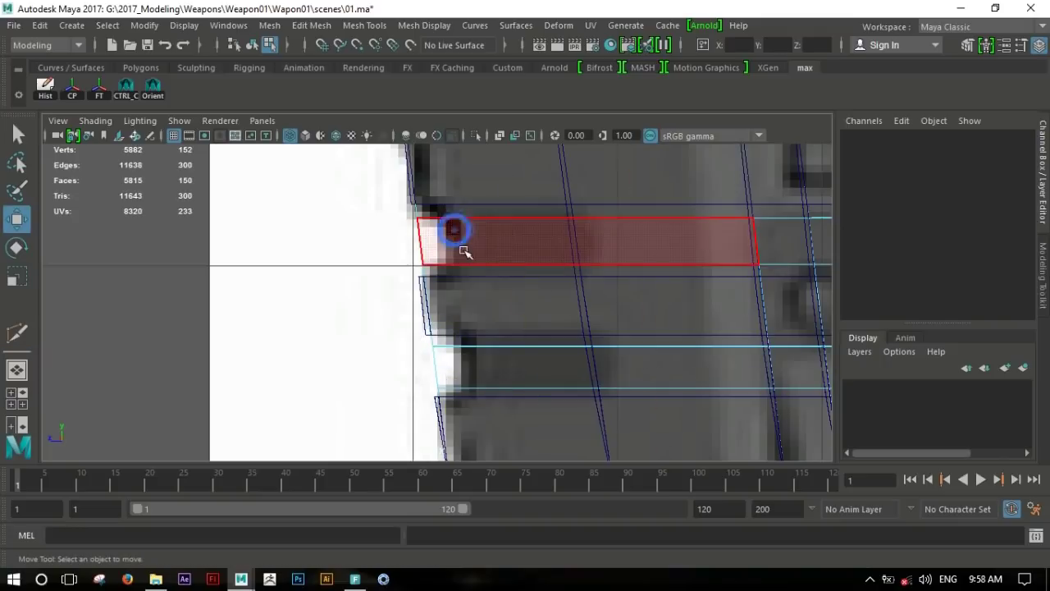
Select the upper and lower thin strip faces and extrude them.
right_click_drag(486, 244, 484, 243)
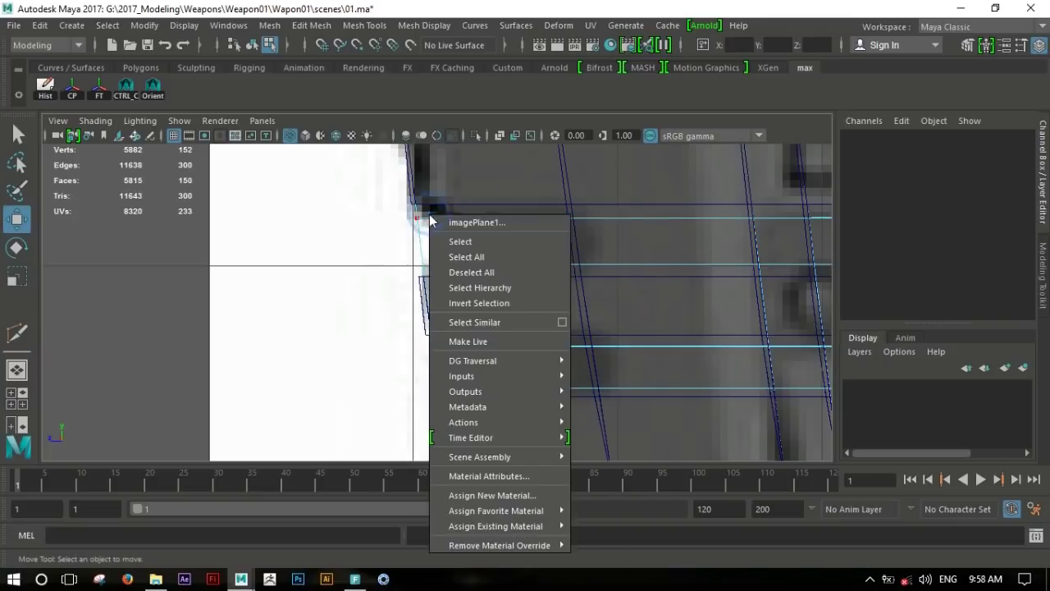
left_click(484, 242)
middle_click_drag(469, 335, 459, 305, "alt")
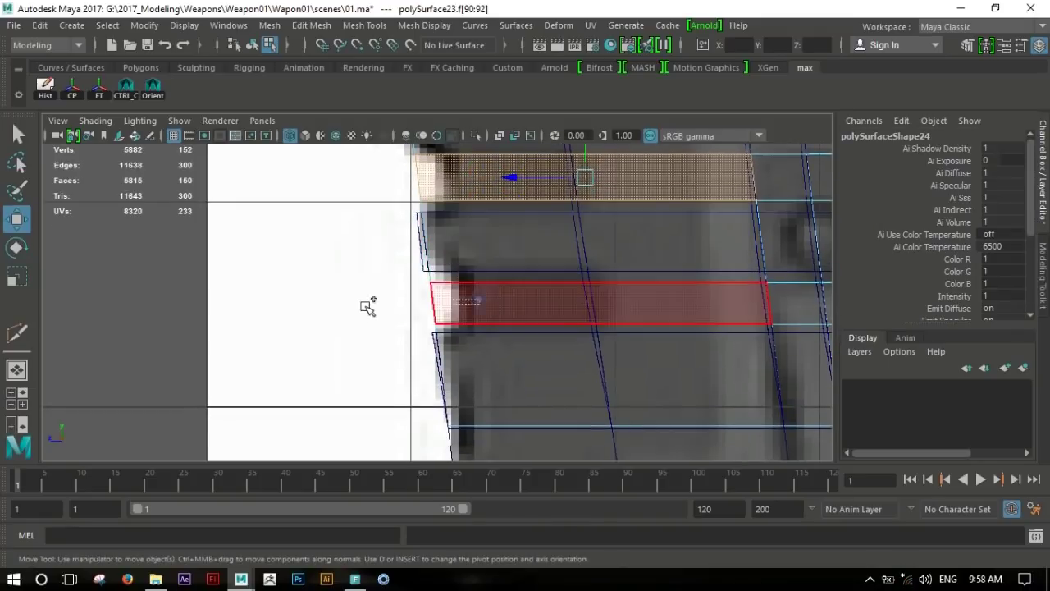
left_click(439, 308, "shift")
key("space")
key("space")
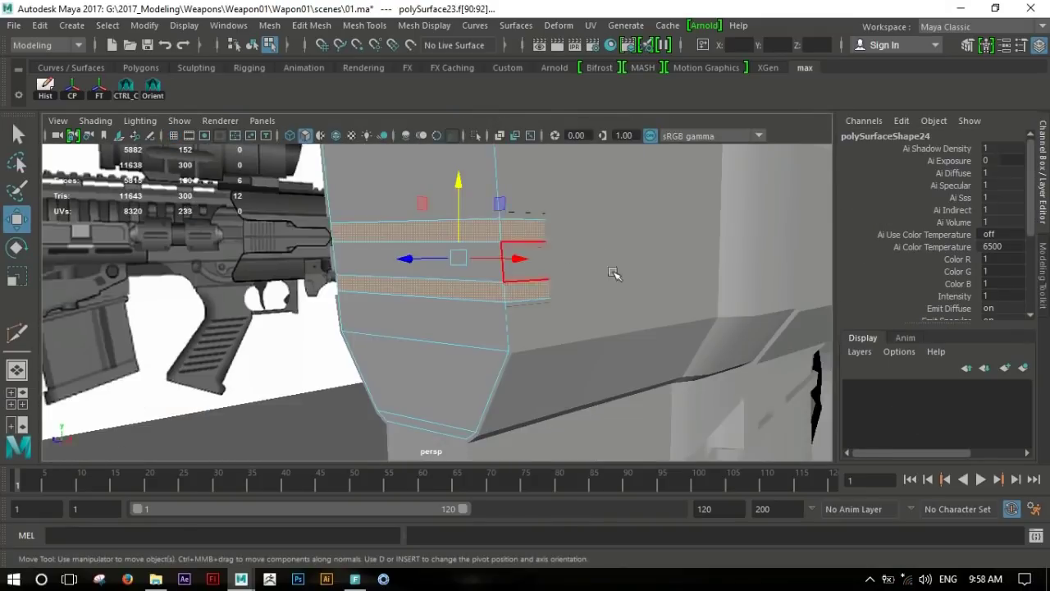
left_click_drag(614, 271, 534, 261, "alt")
right_click_drag(529, 244, 515, 300, "shift")
left_click_drag(394, 283, 405, 256, "alt")
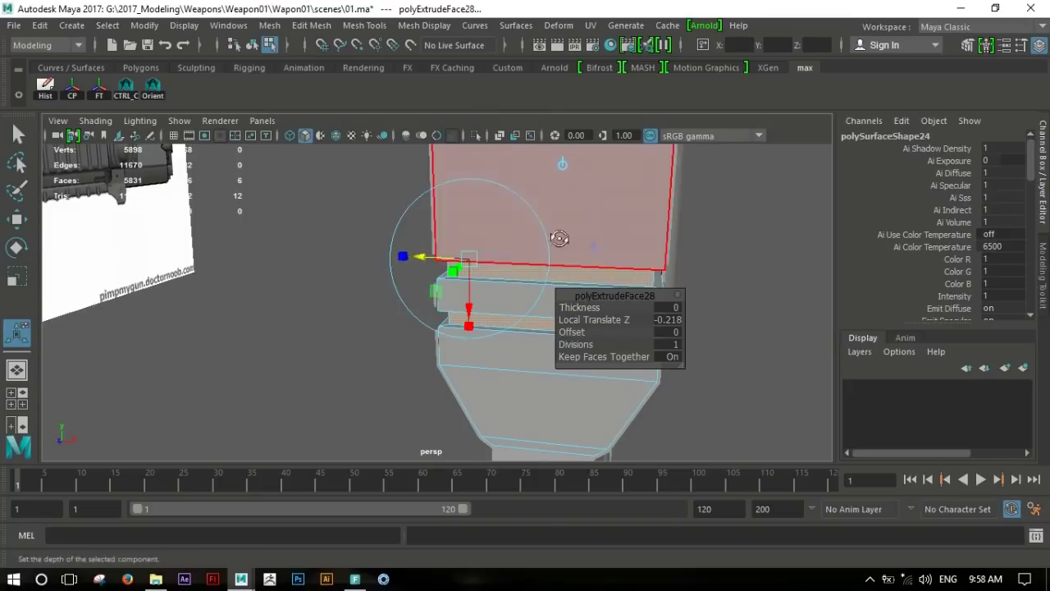
Clear the extruded face selection and orbit around to the other side of the stock.
scroll(559, 237, "down", 3)
key("F8")
left_click(780, 237)
left_click_drag(780, 237, 538, 307, "alt")
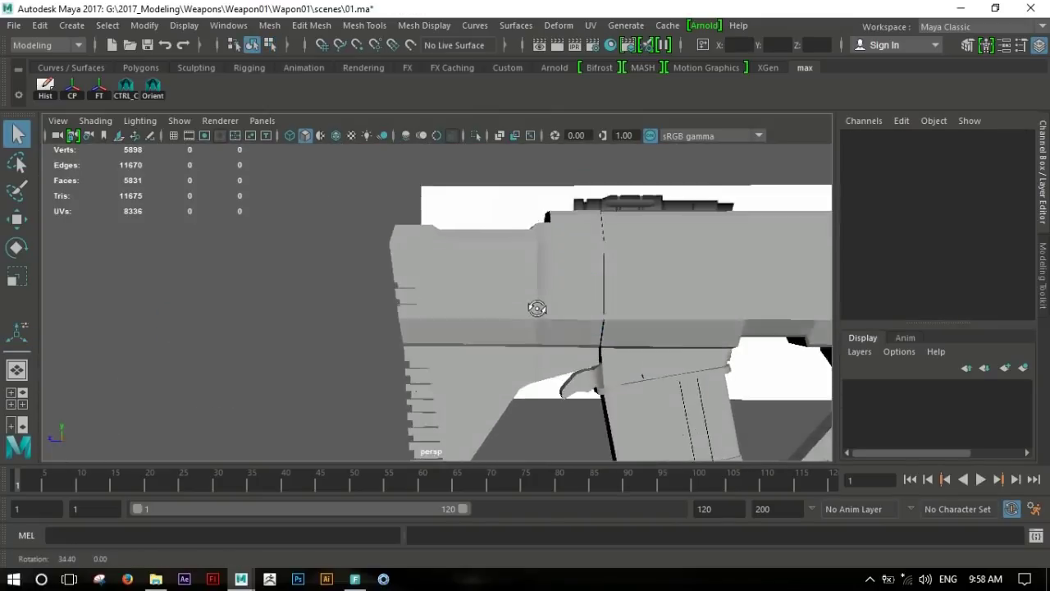
scroll(537, 308, "down", 3)
scroll(654, 254, "down", 3)
scroll(734, 248, "up", 3)
scroll(683, 271, "up", 2)
scroll(682, 271, "up", 3)
left_click_drag(569, 288, 759, 326, "alt")
scroll(507, 293, "down", 2)
Select the matching strip faces on the opposite side and extrude them inward.
left_click(506, 293)
right_click(519, 267)
left_click(515, 174)
mouse_move(411, 328)
left_mouse_down("alt")
mouse_move(533, 311)
mouse_move(370, 287)
left_mouse_up("alt")
left_click(16, 246)
left_click(12, 342)
mouse_move(566, 312)
left_mouse_down("alt")
mouse_move(594, 311)
mouse_move(574, 312)
left_mouse_up("alt")
mouse_move(575, 312)
right_mouse_down("alt")
mouse_move(588, 322)
mouse_move(496, 299)
right_mouse_up("alt")
key("ctrl+e")
left_click_drag(526, 268, 453, 248, "alt")
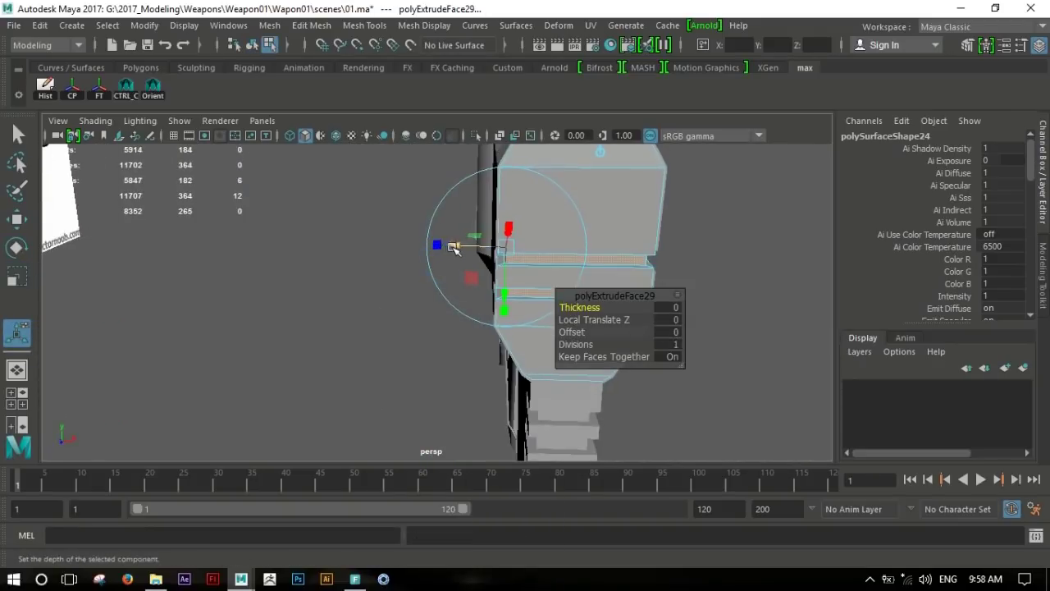
key("q")
Clear the selection, view the whole gun, and select the stock mesh from above.
left_click(738, 246)
right_click_drag(352, 235, 176, 211, "alt")
mouse_move(177, 211)
left_mouse_down("alt")
mouse_move(305, 215)
mouse_move(658, 281)
mouse_move(540, 279)
mouse_move(351, 228)
mouse_move(462, 291)
left_mouse_up("alt")
mouse_move(462, 290)
right_mouse_down("alt")
mouse_move(450, 277)
mouse_move(623, 312)
right_mouse_up("alt")
left_click(491, 289)
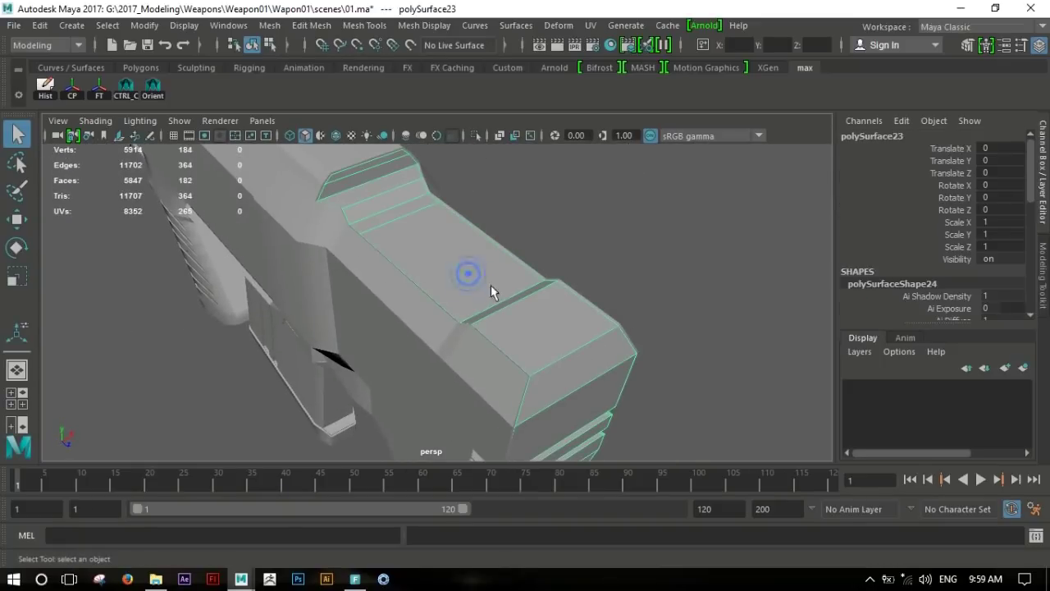
Insert and duplicate parallel edge loops running lengthwise along the stock top.
right_click_drag(492, 292, 378, 215, "shift")
mouse_move(516, 317)
left_mouse_down("alt")
mouse_move(462, 305)
mouse_move(450, 324)
mouse_move(504, 329)
left_mouse_up("alt")
middle_click_drag(492, 335, 591, 354, "alt")
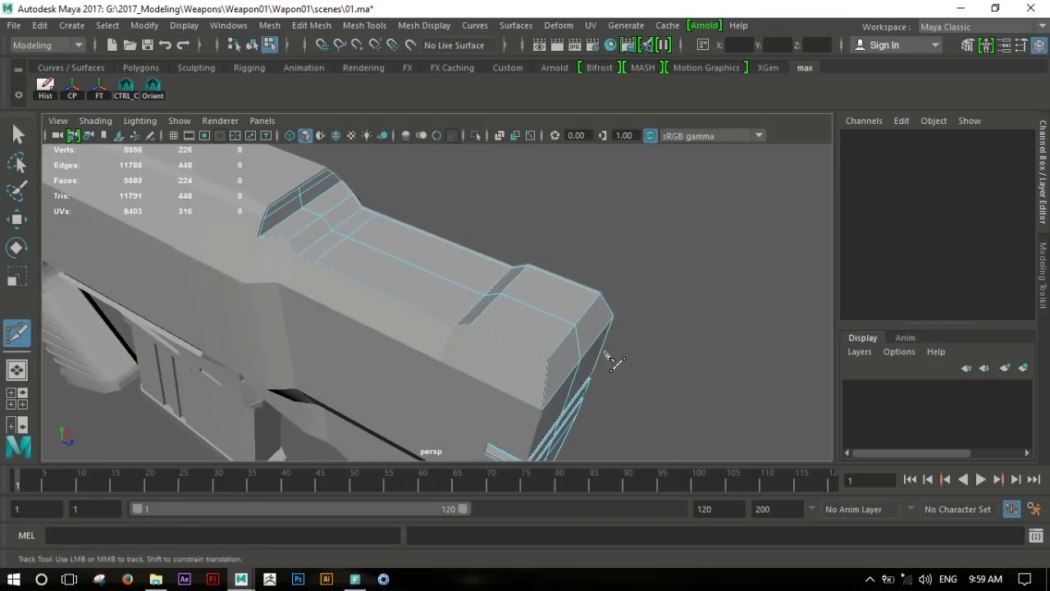
left_click_drag(498, 332, 429, 343, "alt")
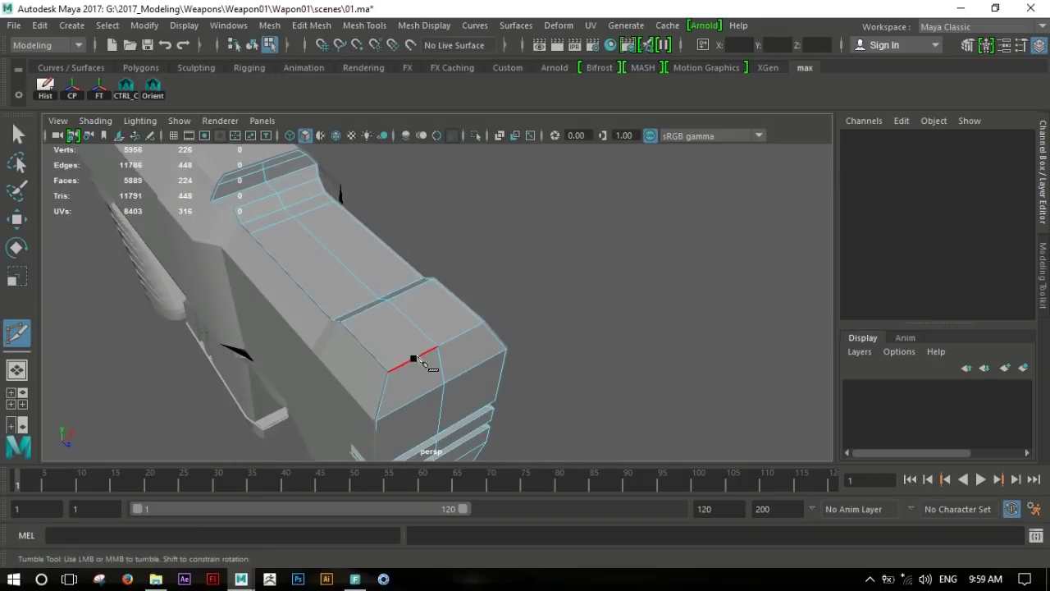
left_click_drag(359, 349, 422, 347, "alt")
middle_click_drag(422, 348, 555, 349, "alt")
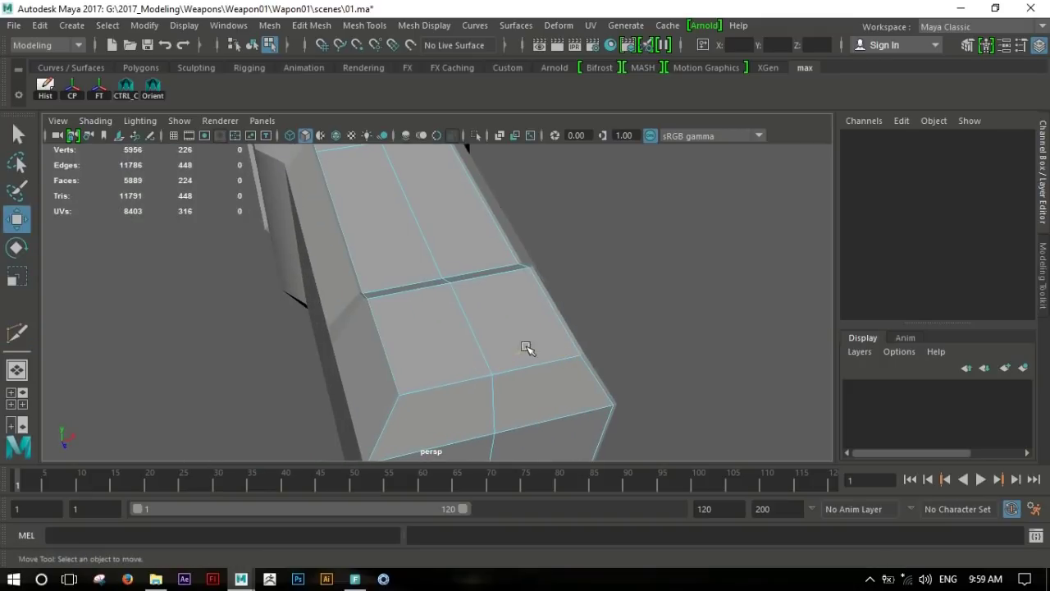
right_click_drag(473, 328, 478, 394, "shift")
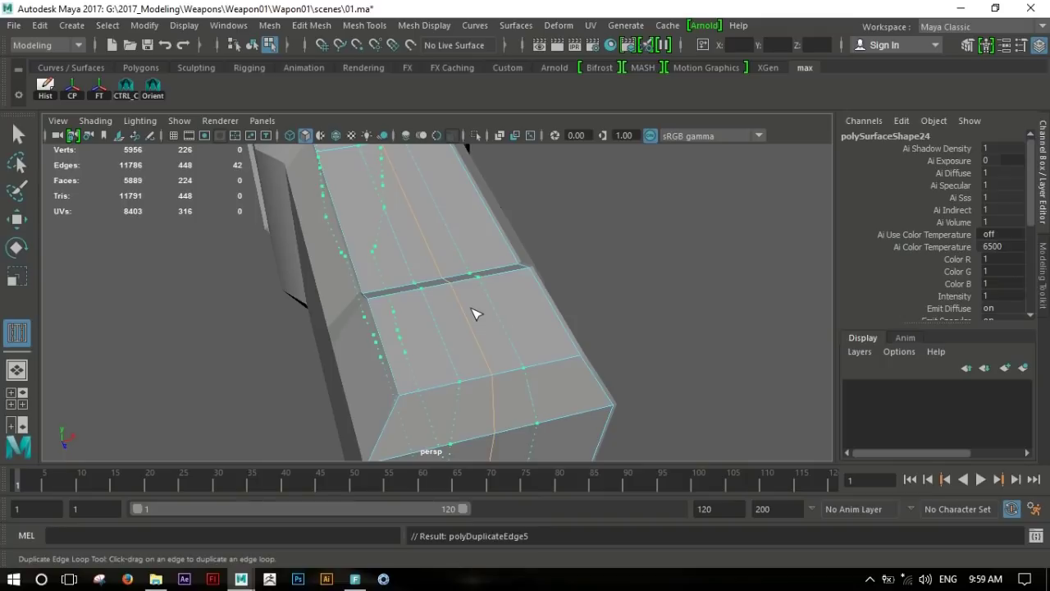
left_click(476, 313)
scroll(476, 314, "down", 5)
mouse_move(621, 317)
left_mouse_down("alt")
mouse_move(337, 307)
mouse_move(525, 302)
mouse_move(432, 332)
mouse_move(480, 348)
left_mouse_up("alt")
Extrude the centre face strip upward into a rail with Local Translate Z 0.242.
right_click_drag(476, 148, 476, 176)
left_click(459, 340)
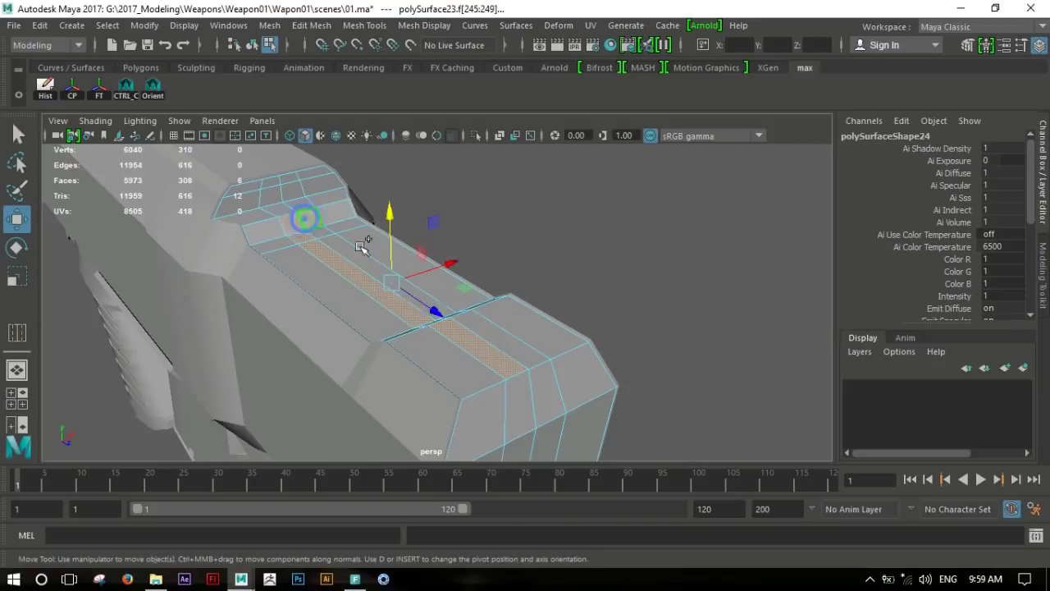
right_click_drag(510, 341, 481, 306, "shift")
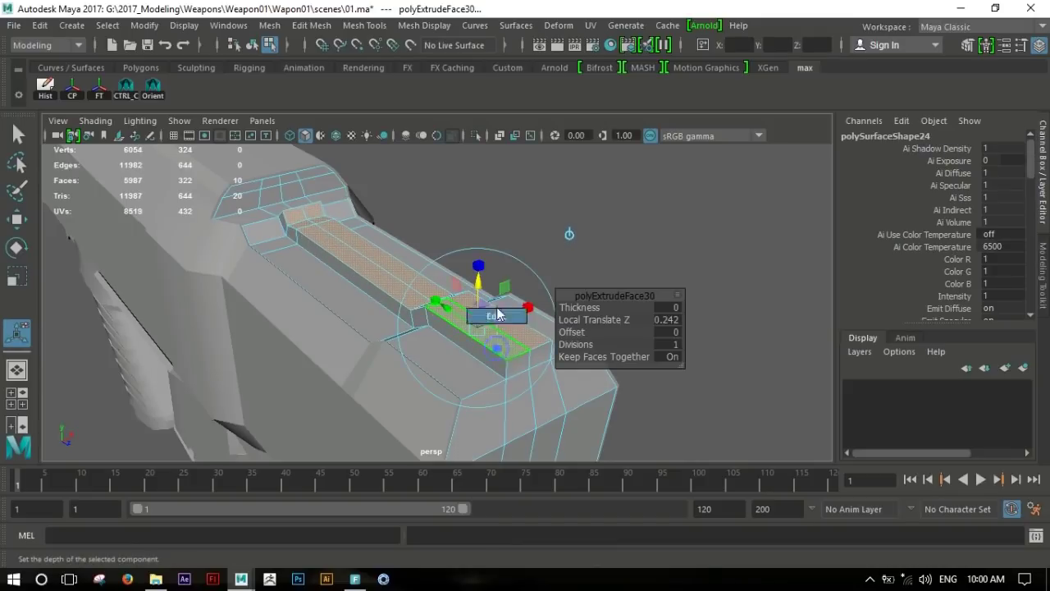
Nudge the edge at the rail's front end slightly, then return to object mode and deselect.
key("q")
left_click(516, 355)
middle_click_drag(580, 380, 570, 376)
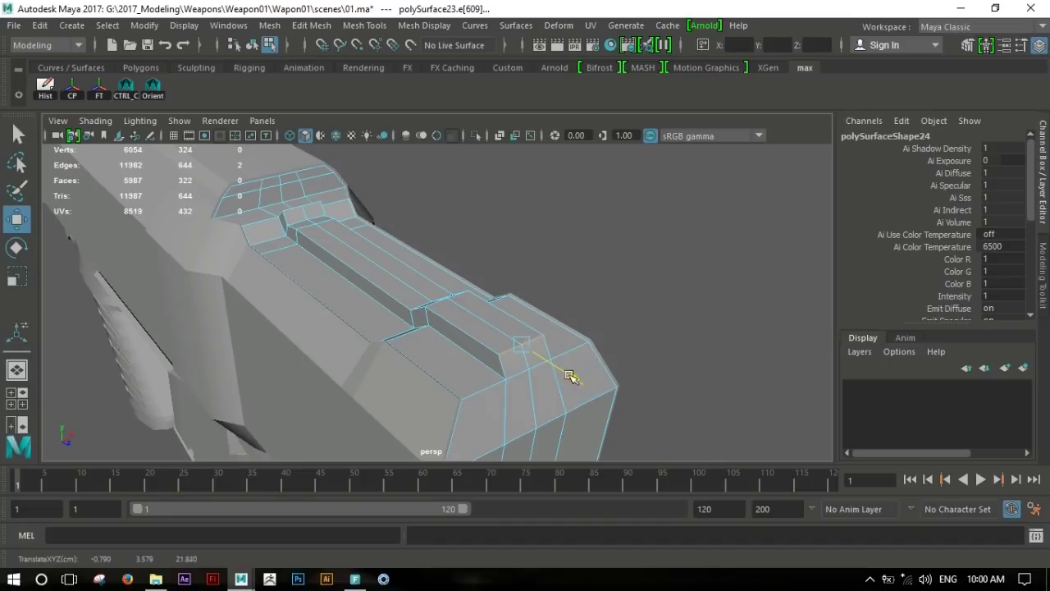
key("F8")
left_click(527, 230)
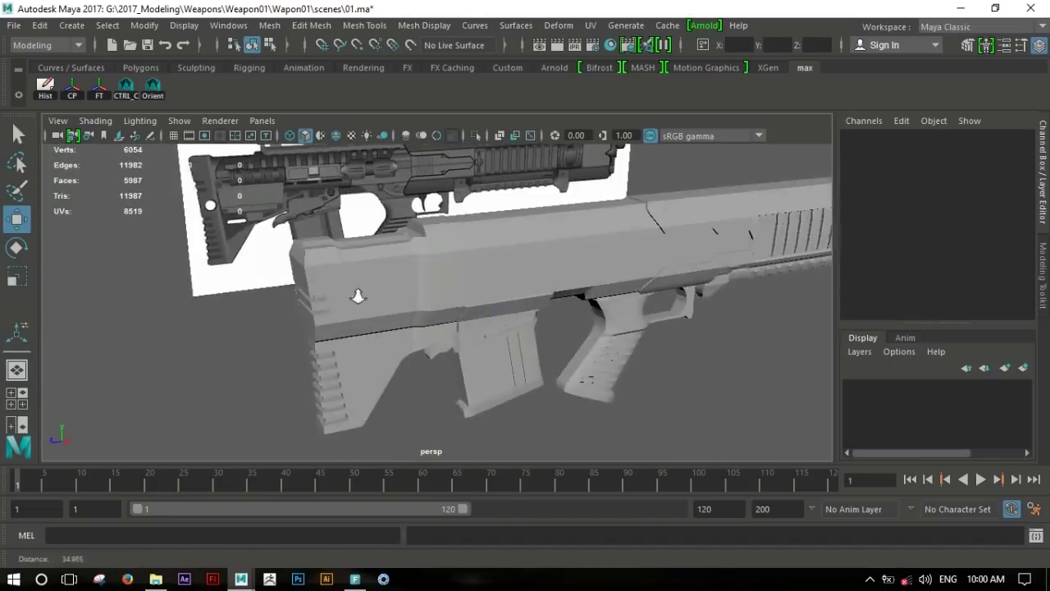